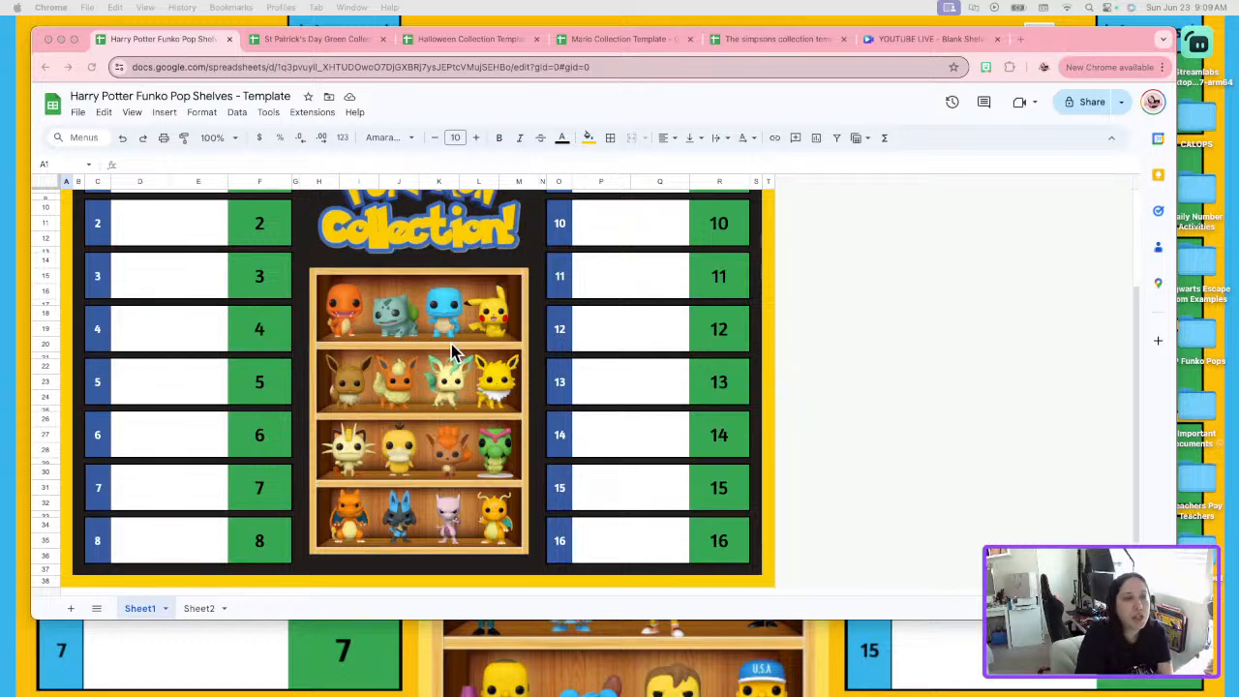
Look over the Pokémon shelves template, switch to the blank shelves design in Canva, and copy the design's web address.
scroll(457, 355, up, 5)
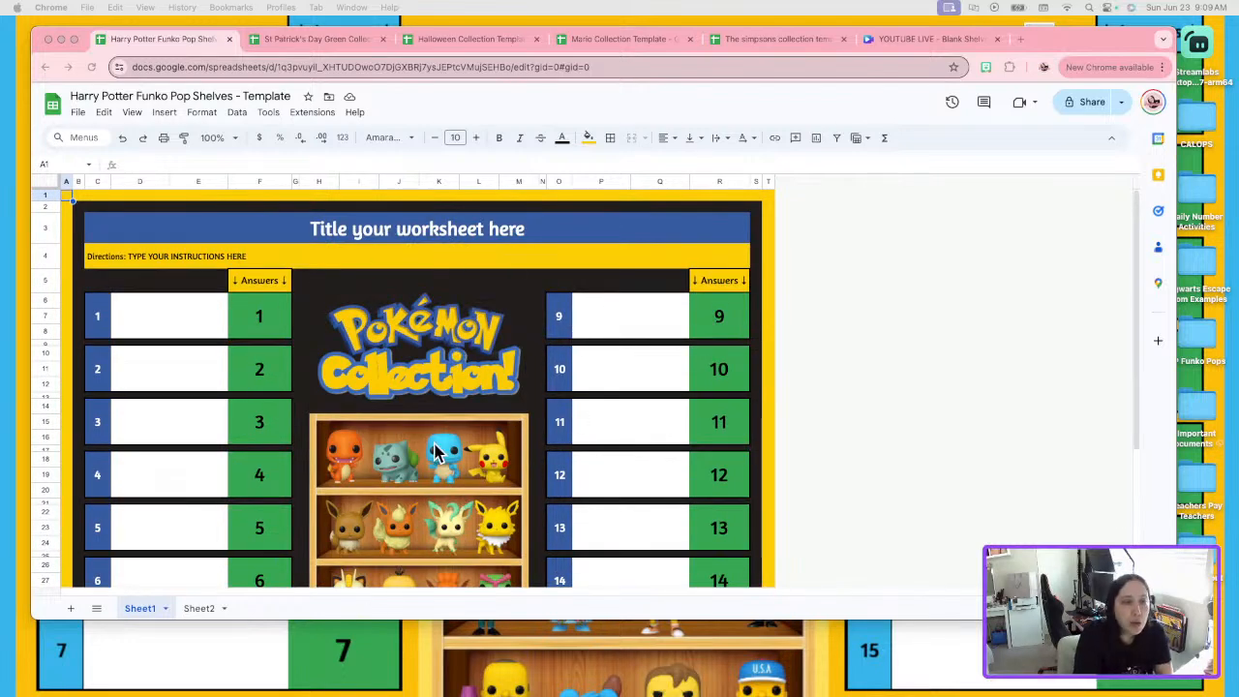
scroll(440, 453, down, 5)
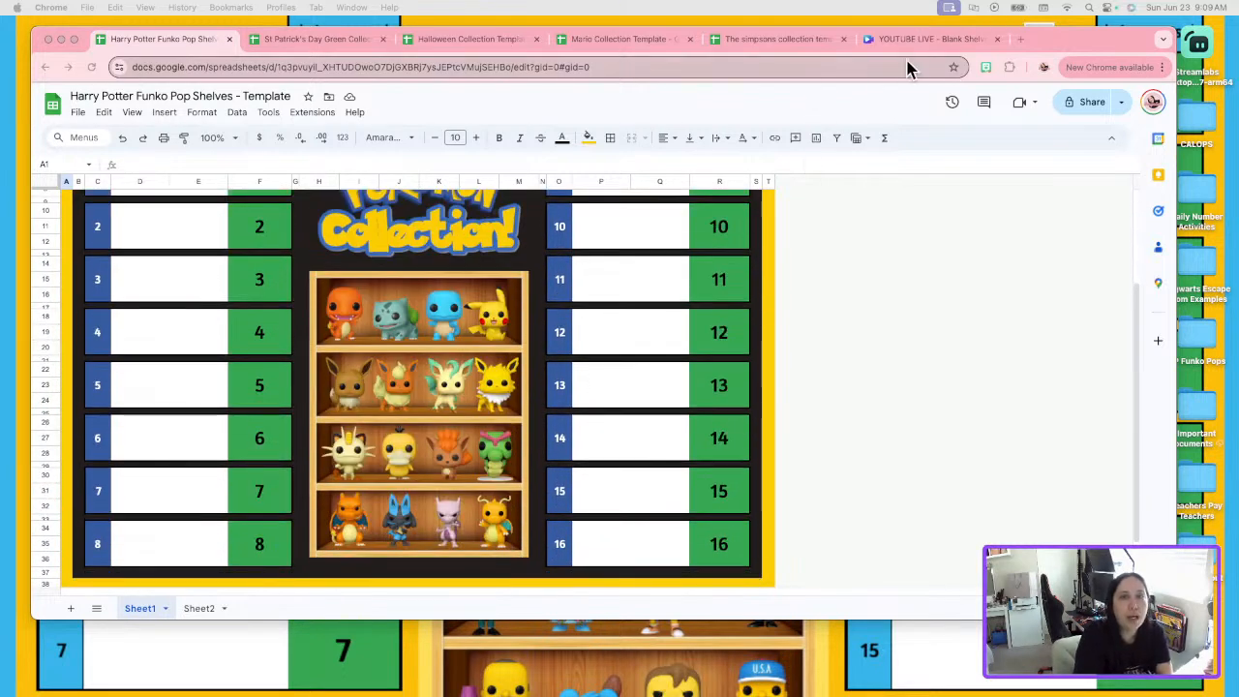
click(925, 43)
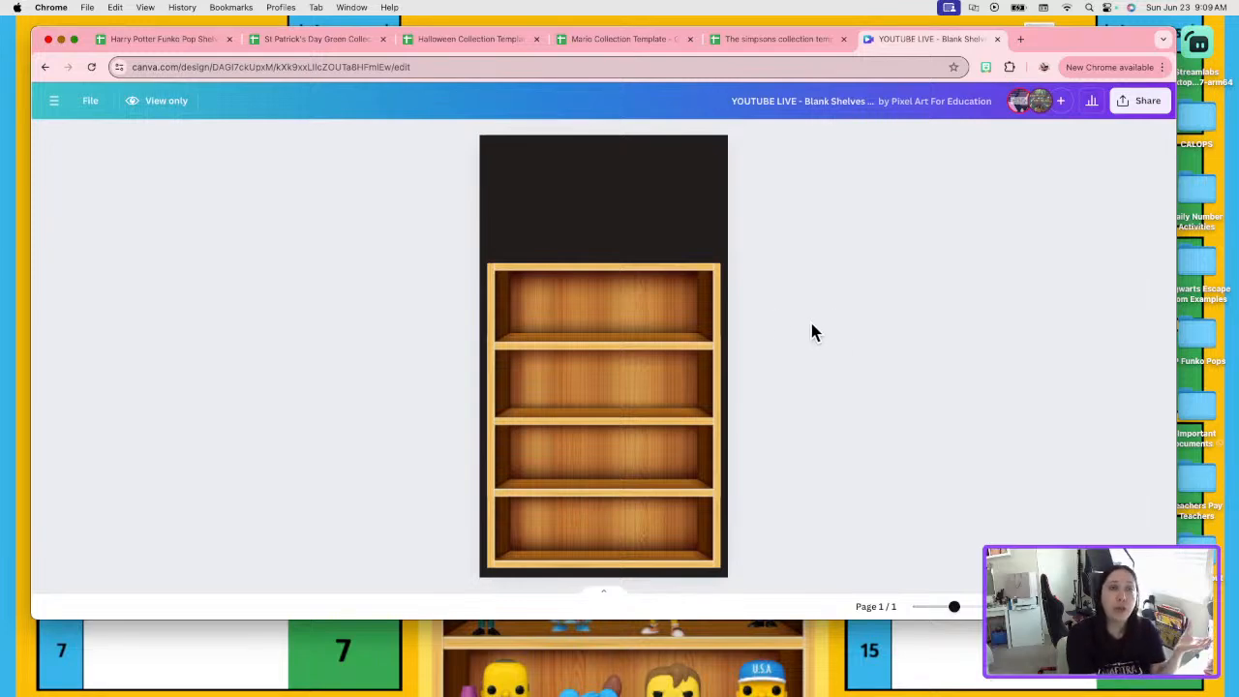
click(542, 67)
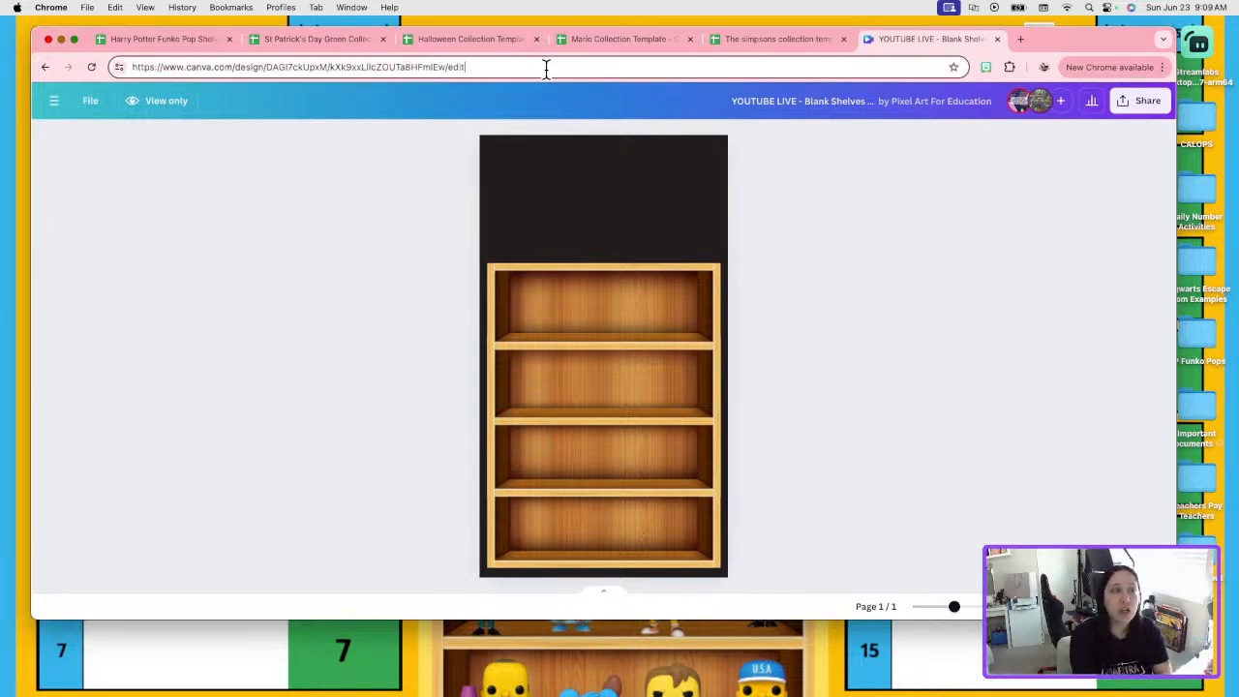
drag(496, 67, 123, 62)
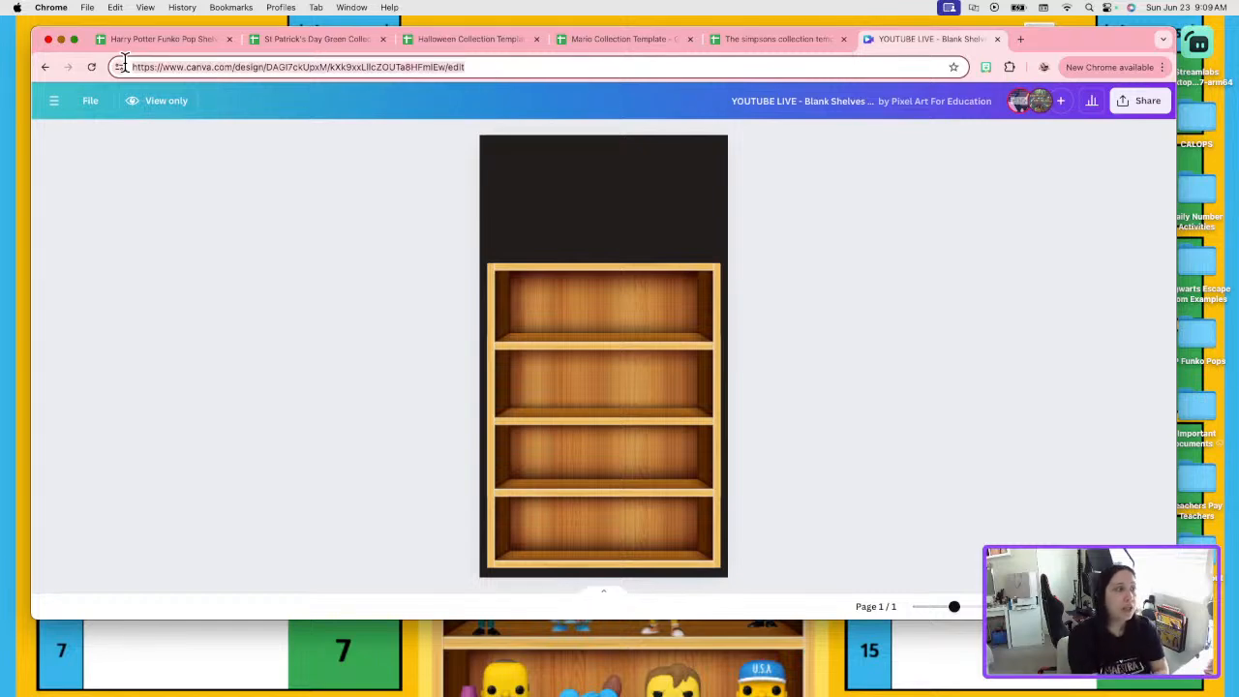
key(super+c)
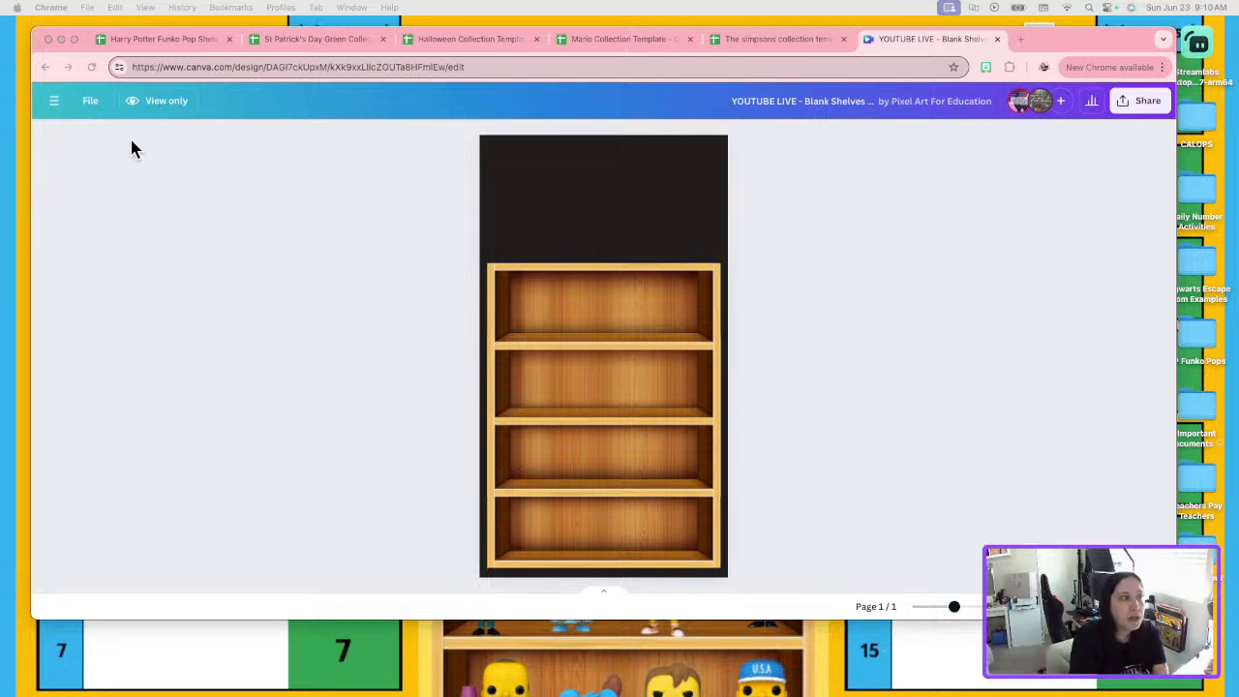
Make an editable copy of the blank shelves design named "Harry Potter Shelves" and close the original design.
click(93, 103)
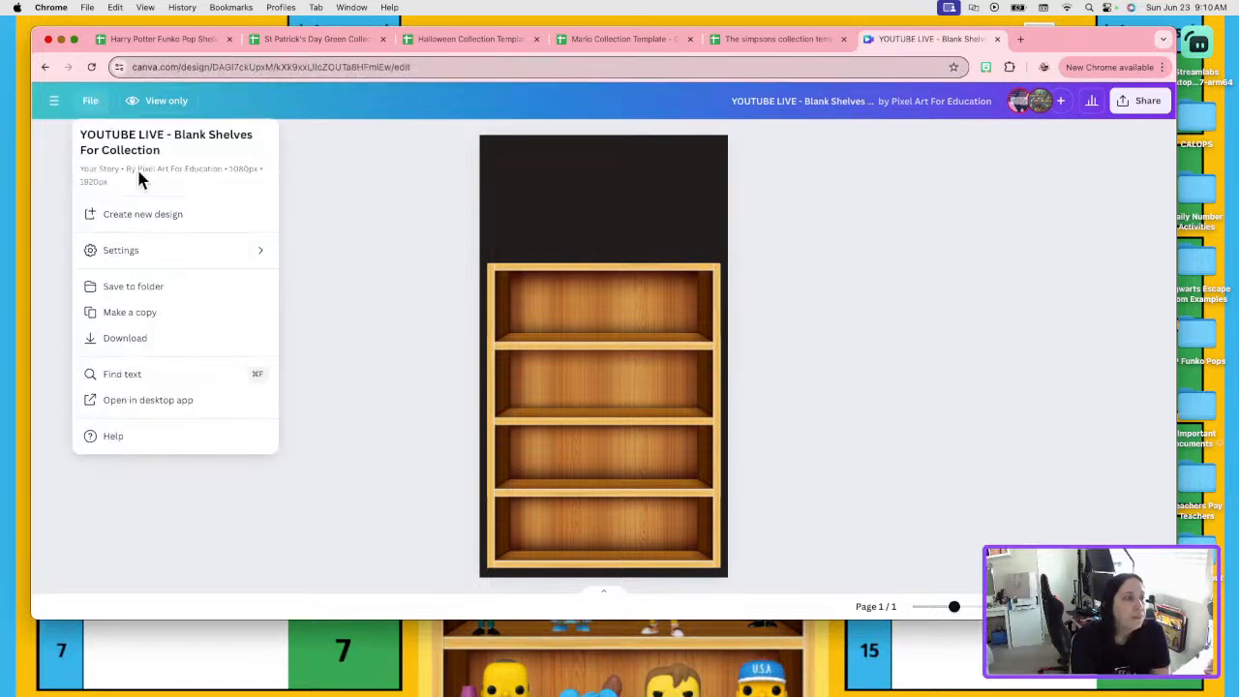
click(147, 316)
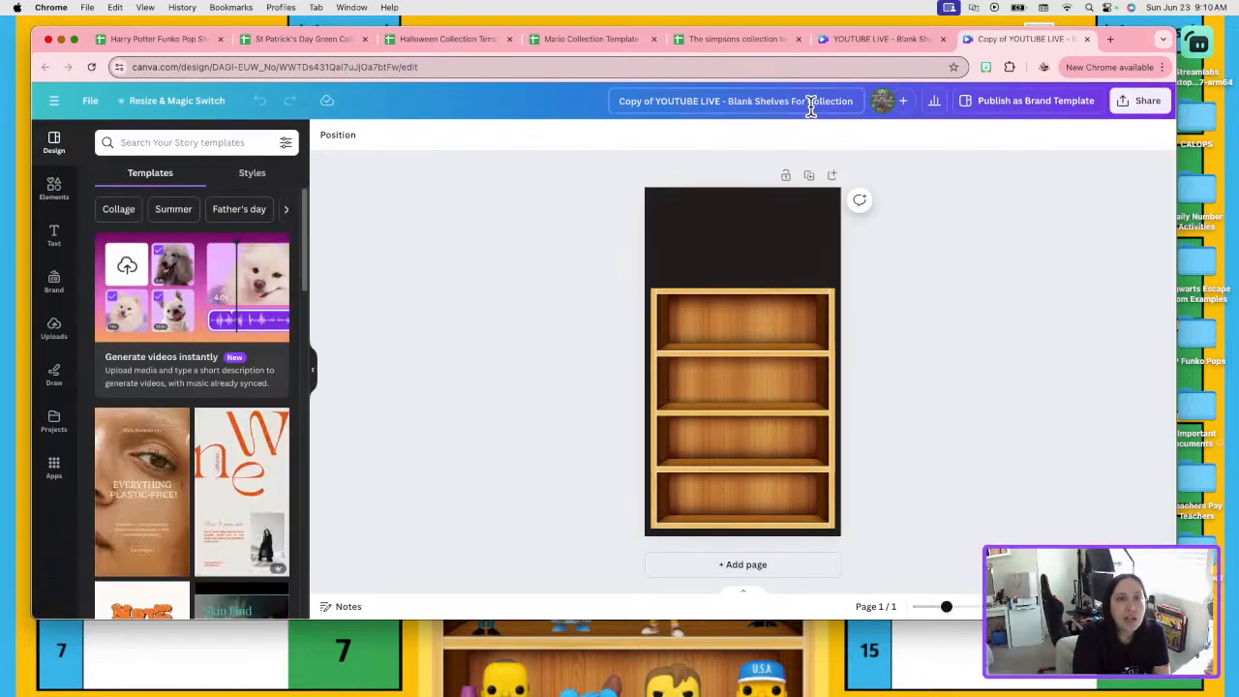
click(593, 101)
text(Harry)
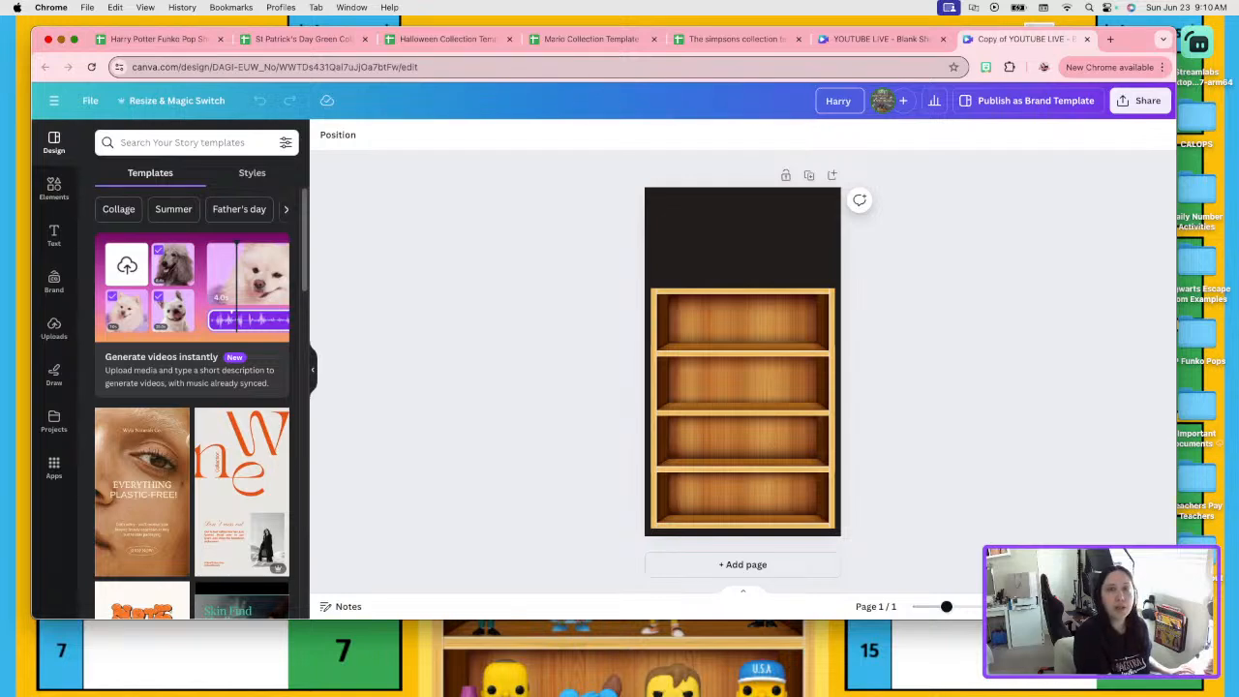
text( Potter Shelev)
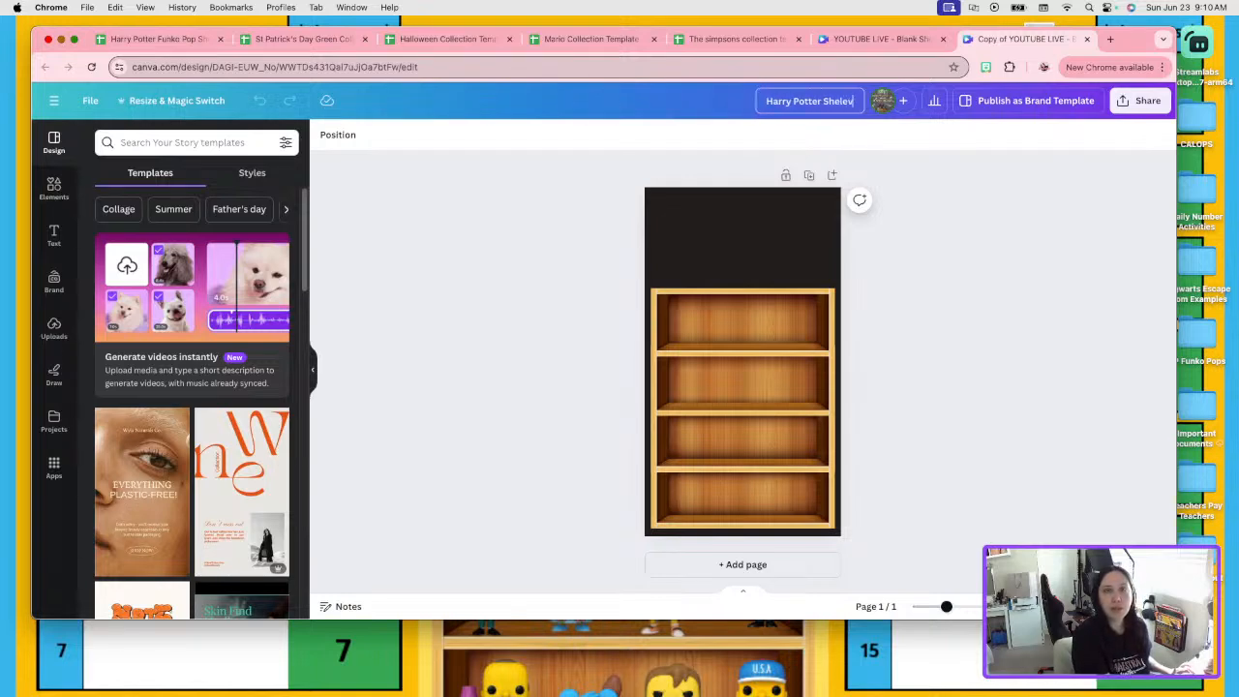
text(es)
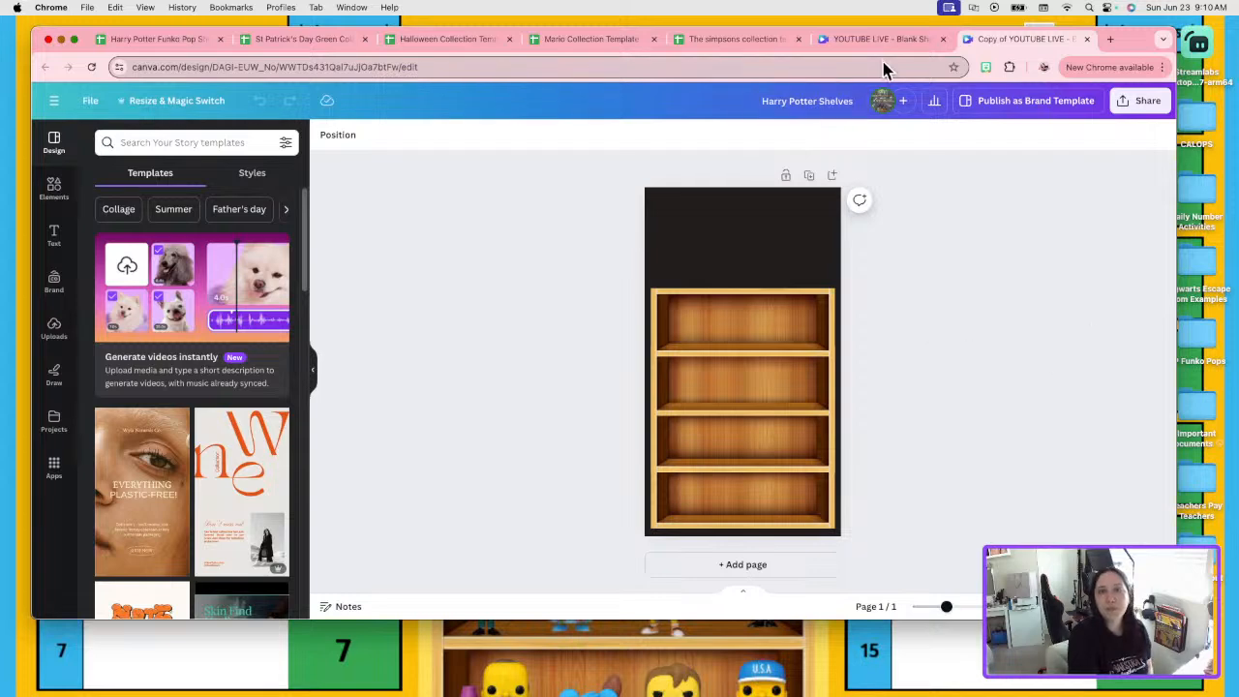
click(877, 41)
click(943, 39)
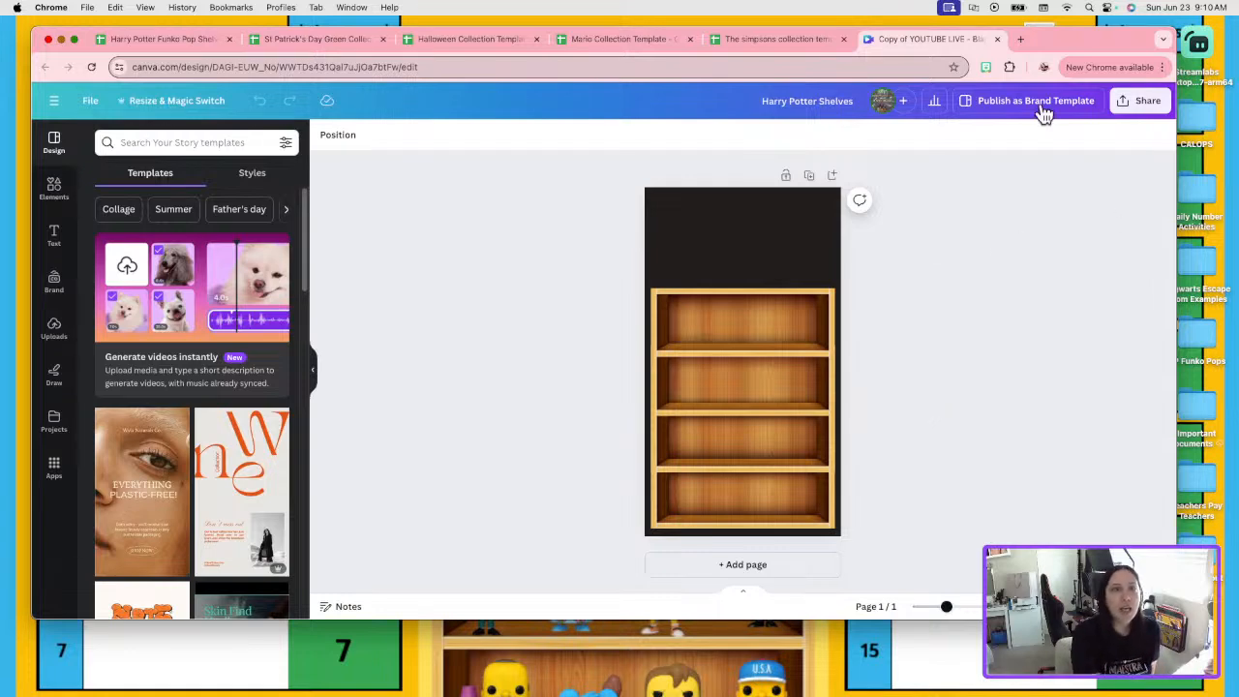
Search Google Images for "harry potter funko pops" in a new browser tab.
click(1021, 40)
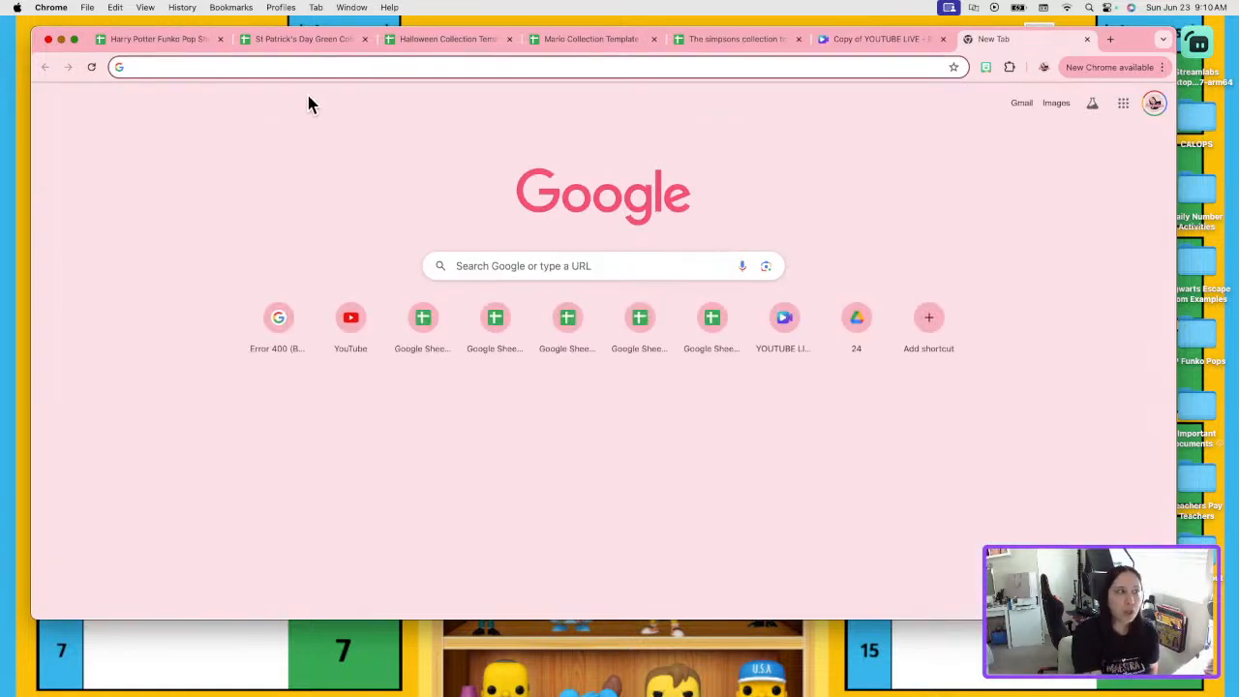
text(Harry p)
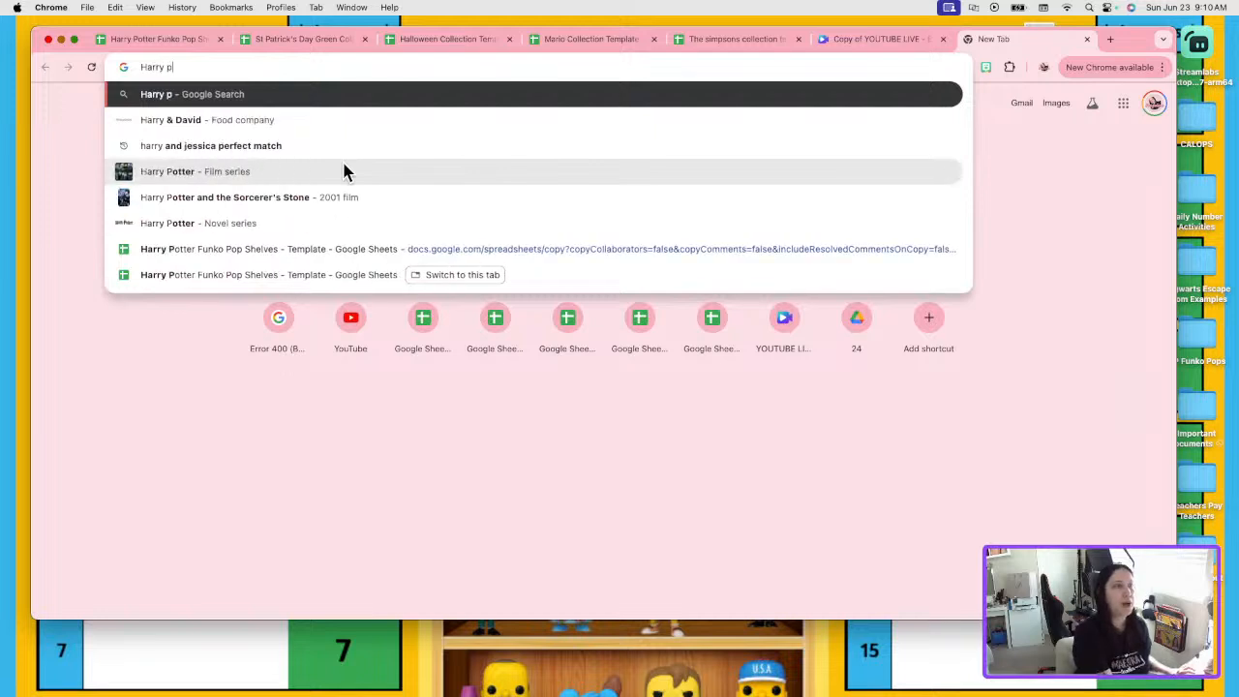
text(otter funko pop)
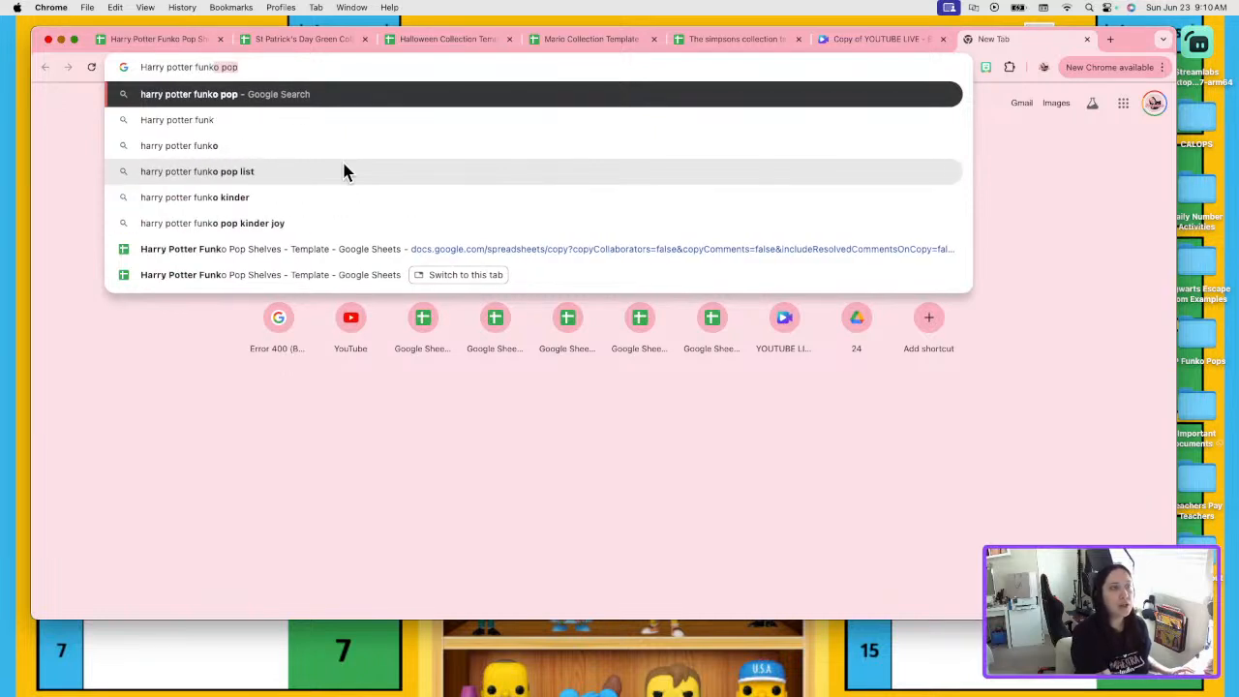
text(s)
key(Return)
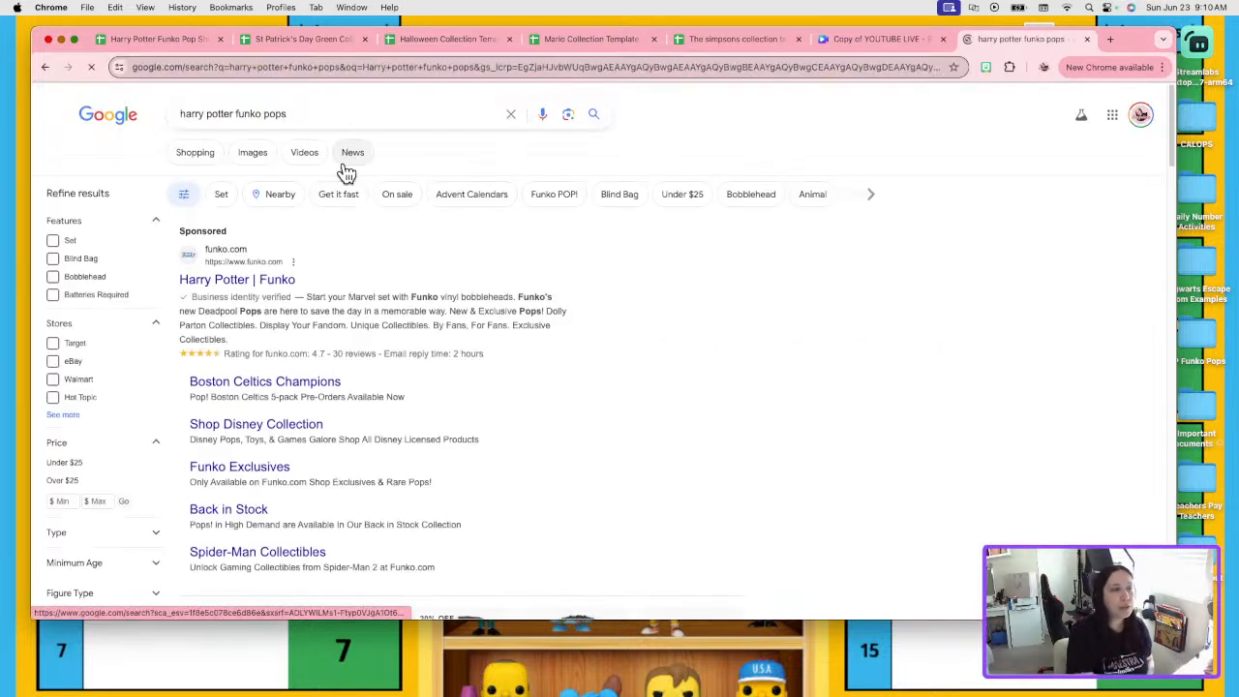
click(250, 158)
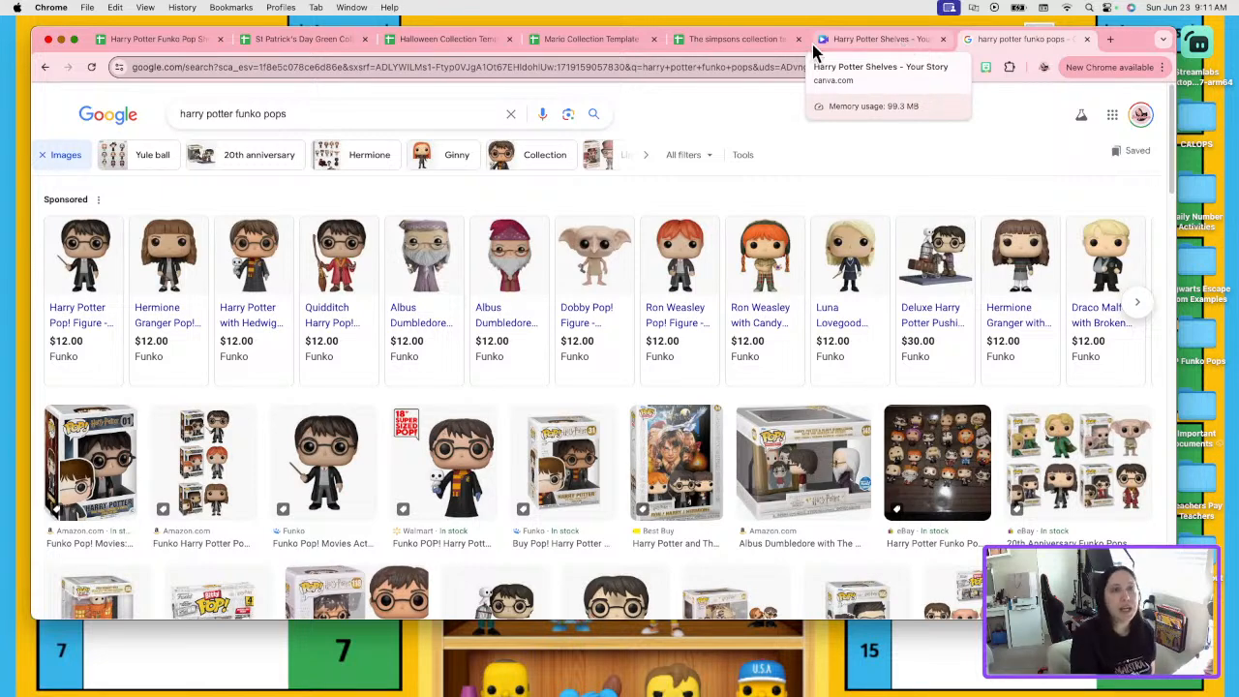
Check the shelf layout in the Harry Potter Funko Pop Shelves template and close the image search.
click(166, 44)
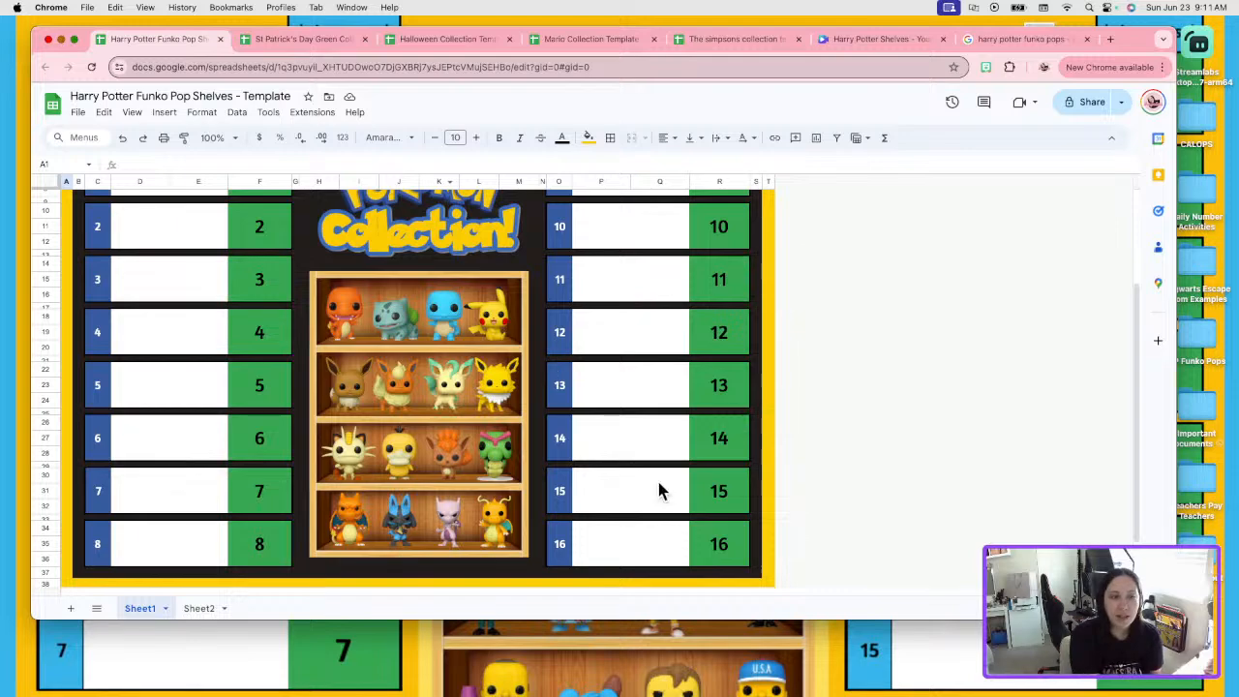
click(1038, 43)
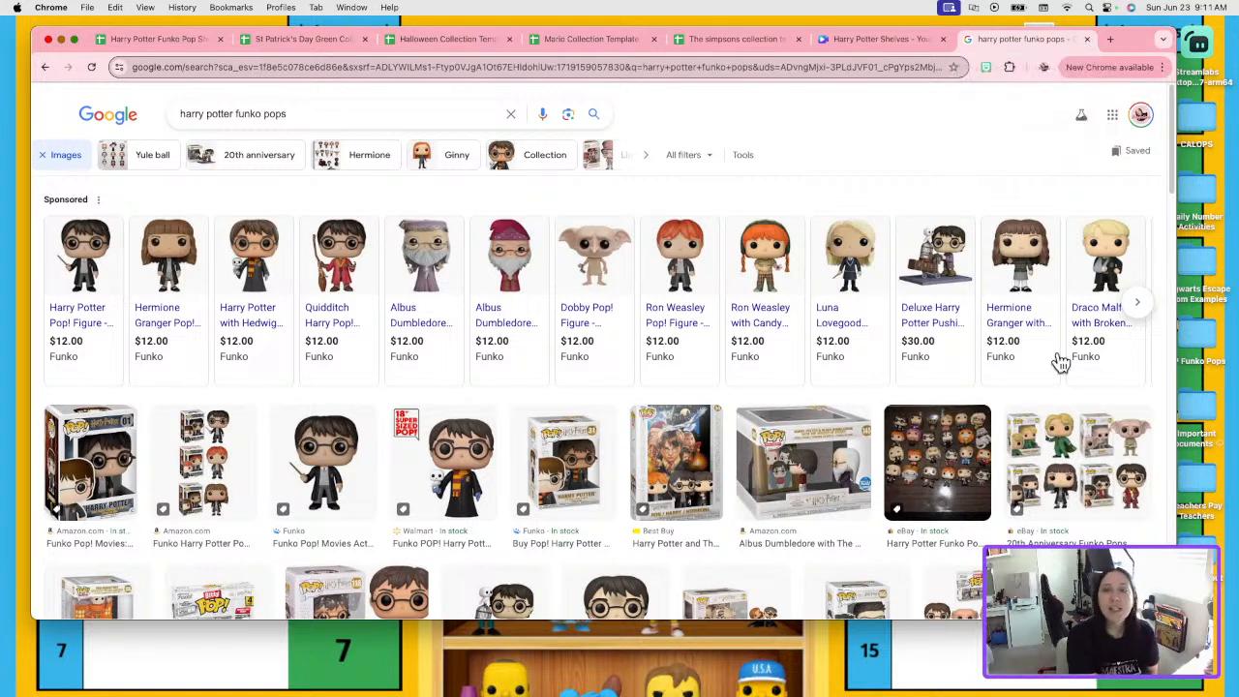
click(1088, 40)
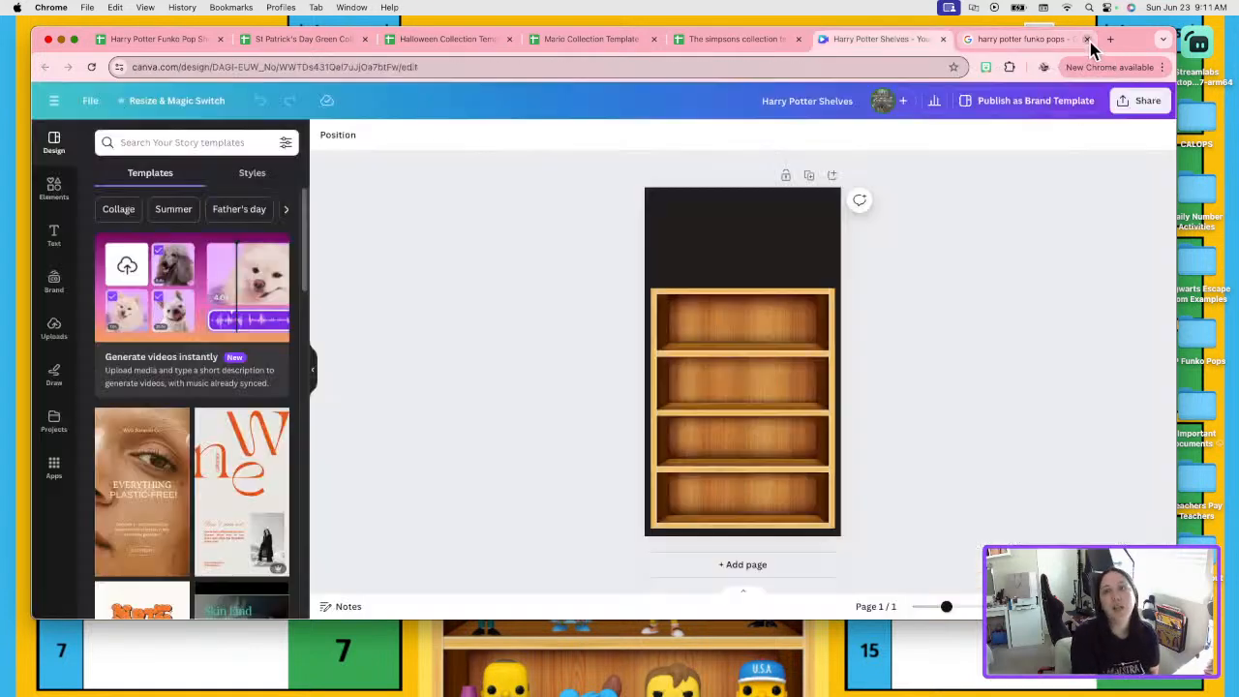
Open the HP Funko Pops folder from the desktop and arrange its enlarged window beside the Canva design.
drag(1104, 42, 875, 68)
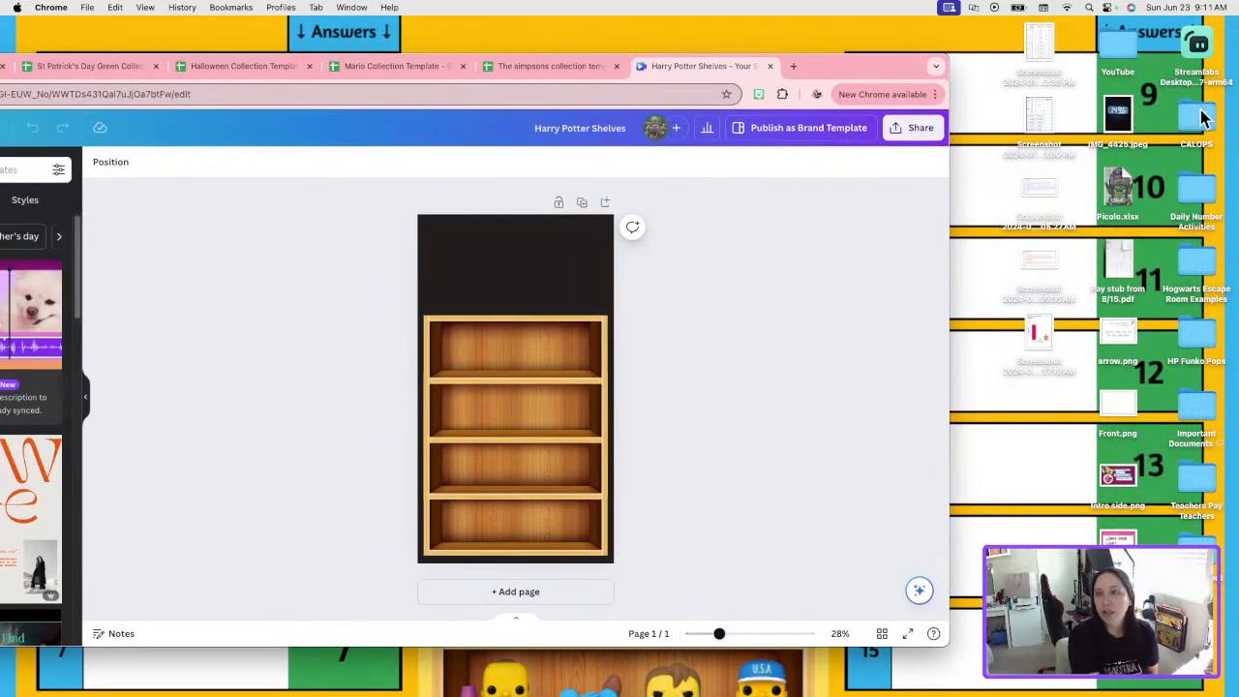
double_click(1194, 335)
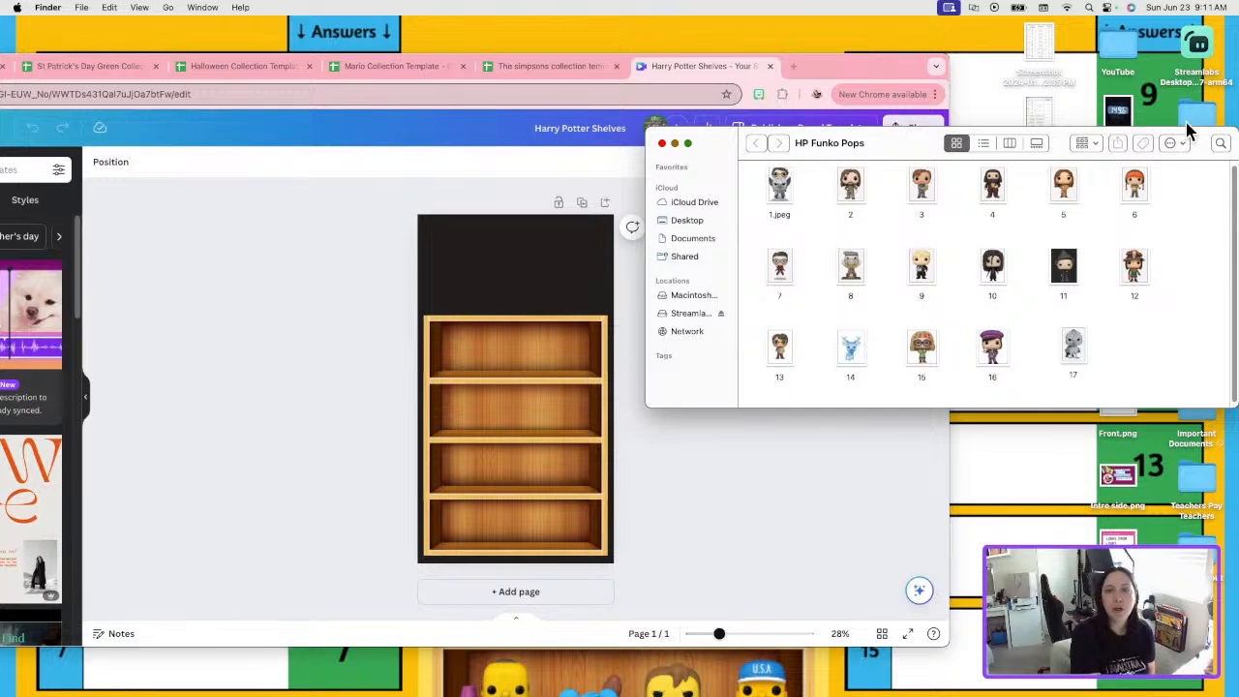
drag(1056, 144, 904, 82)
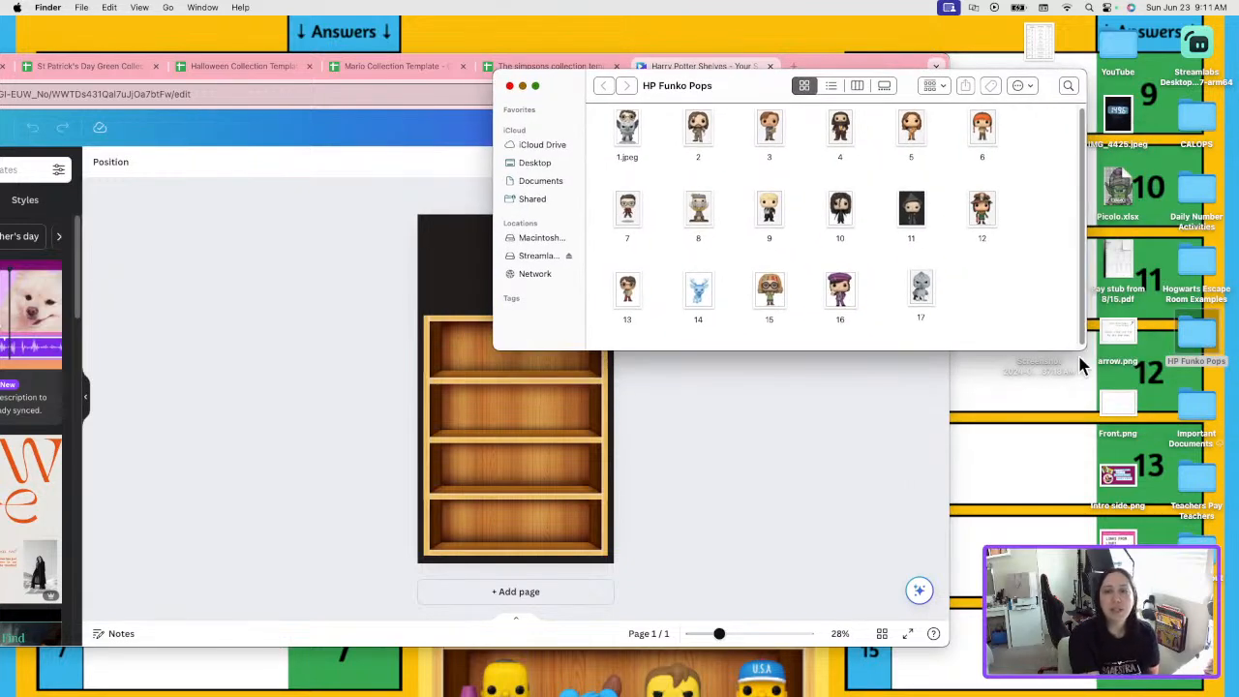
drag(1082, 348, 1109, 551)
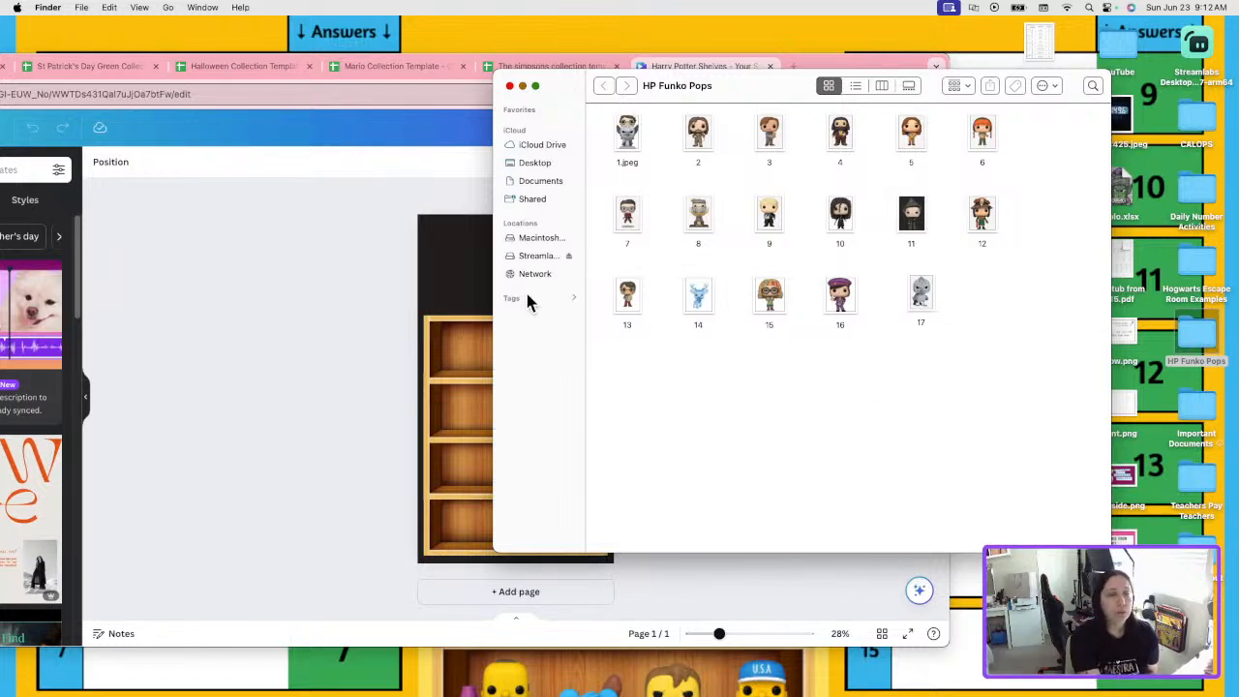
drag(796, 94, 891, 126)
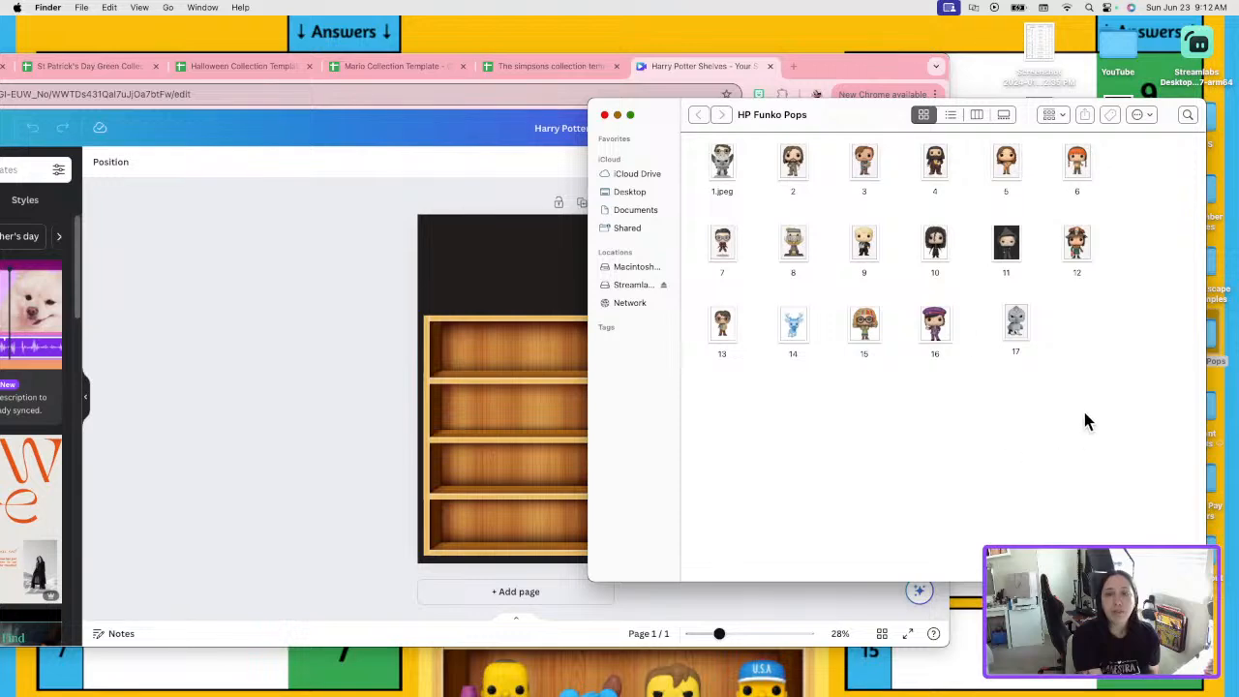
Upload all 17 images from the HP Funko Pops folder into the Harry Potter Shelves design and close the folder.
drag(1151, 407, 714, 169)
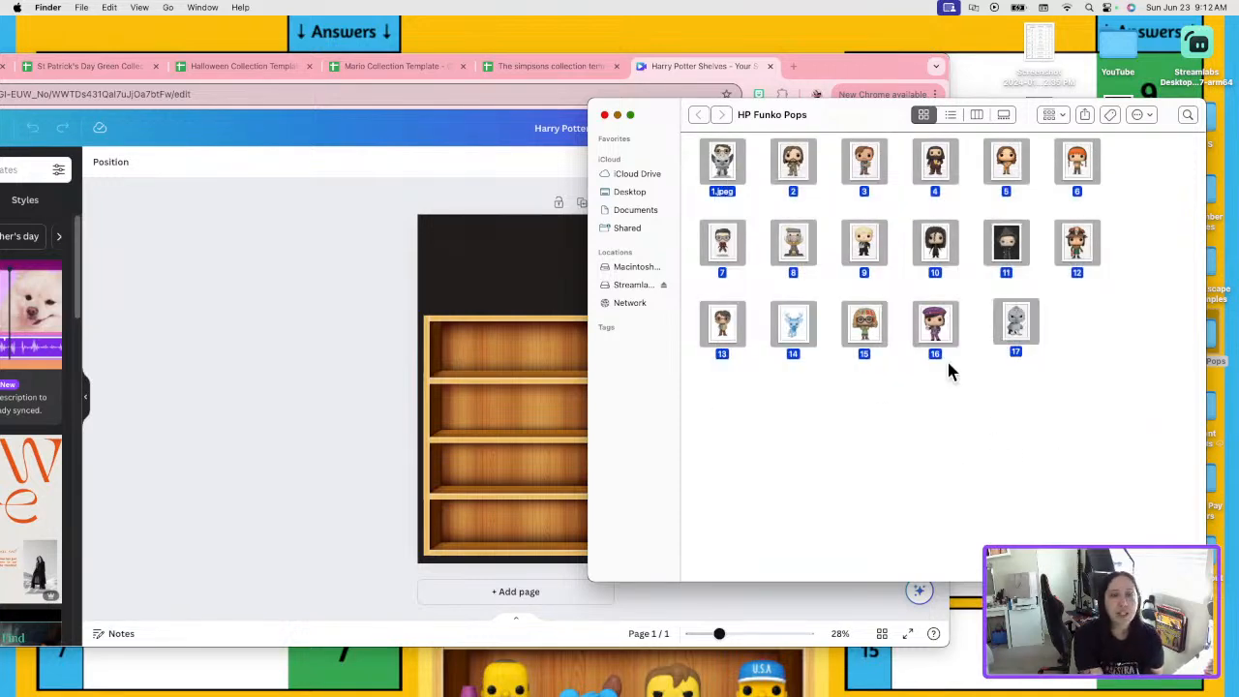
drag(733, 160, 465, 290)
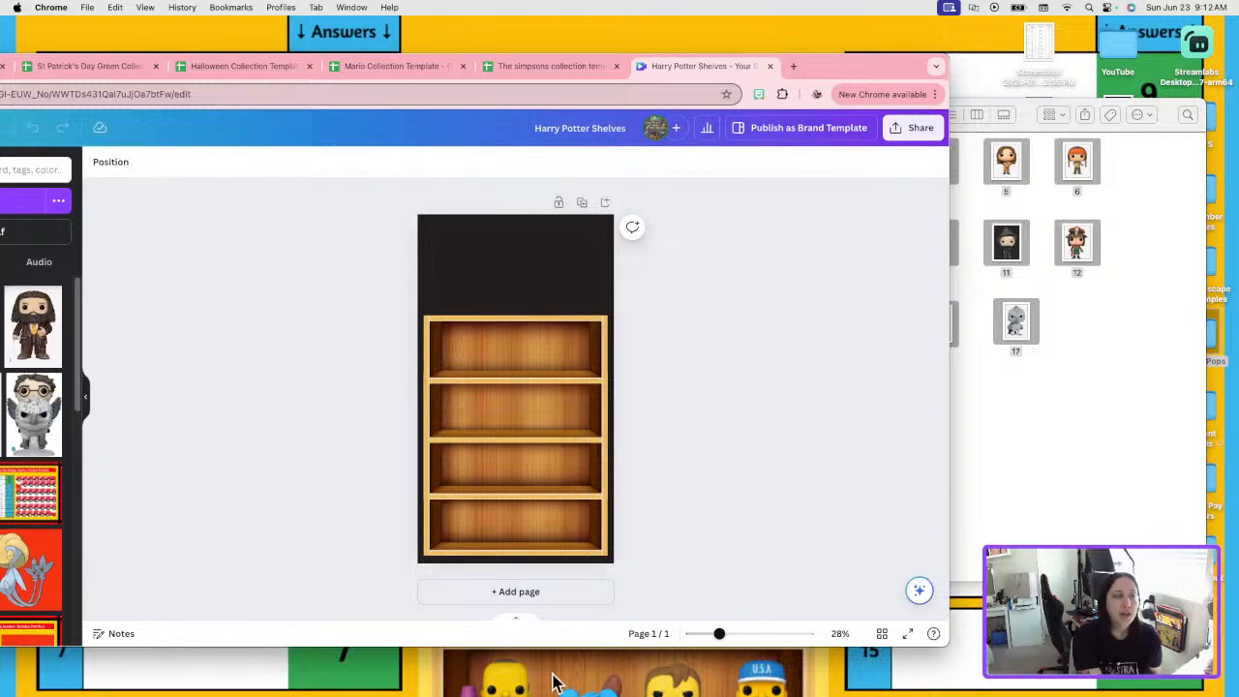
drag(870, 76, 1072, 72)
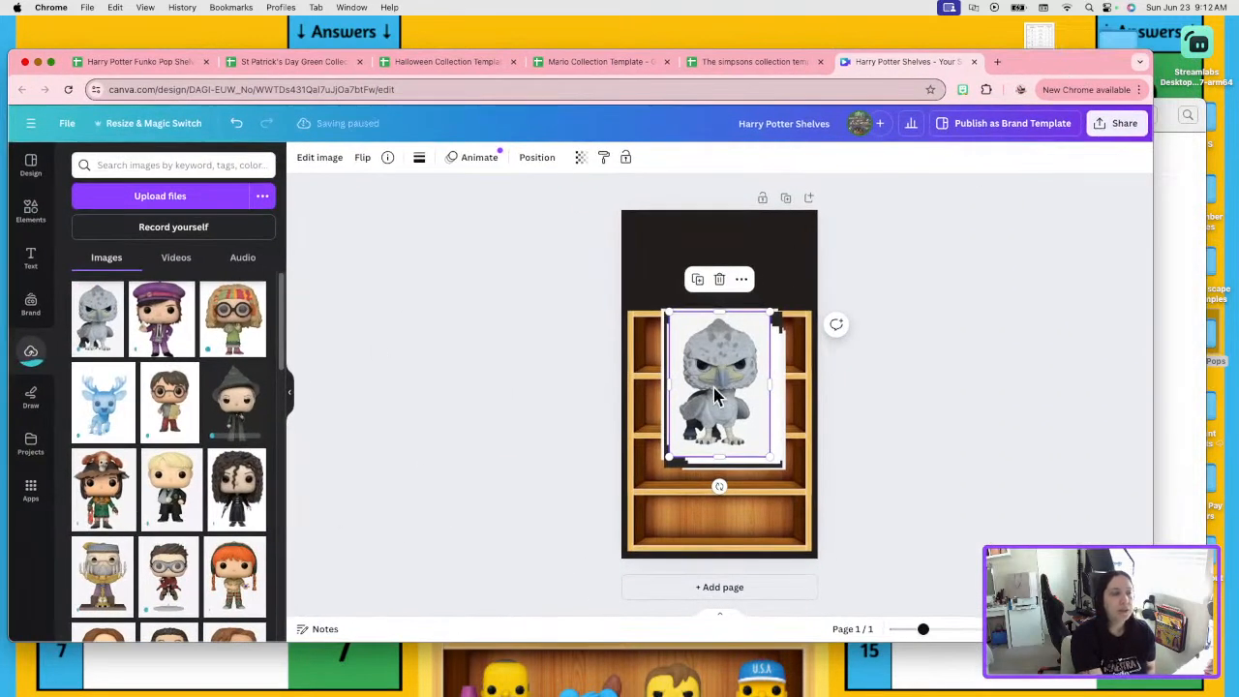
scroll(190, 471, down, 4)
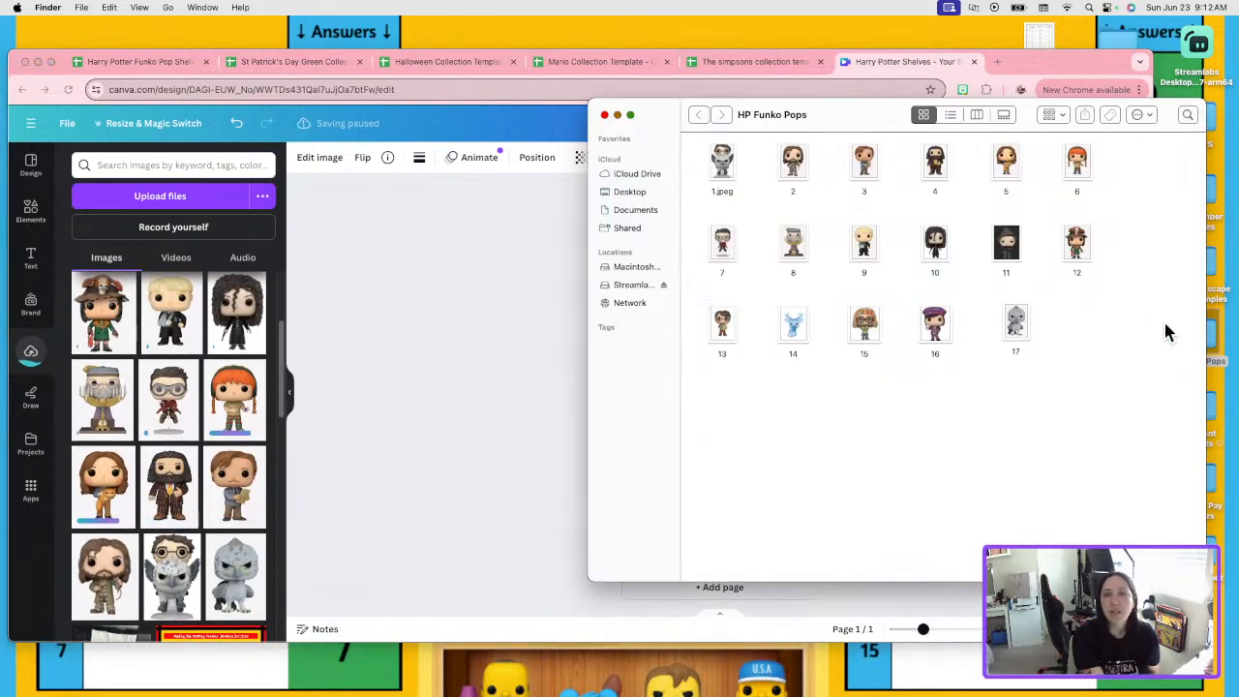
click(1161, 333)
click(605, 115)
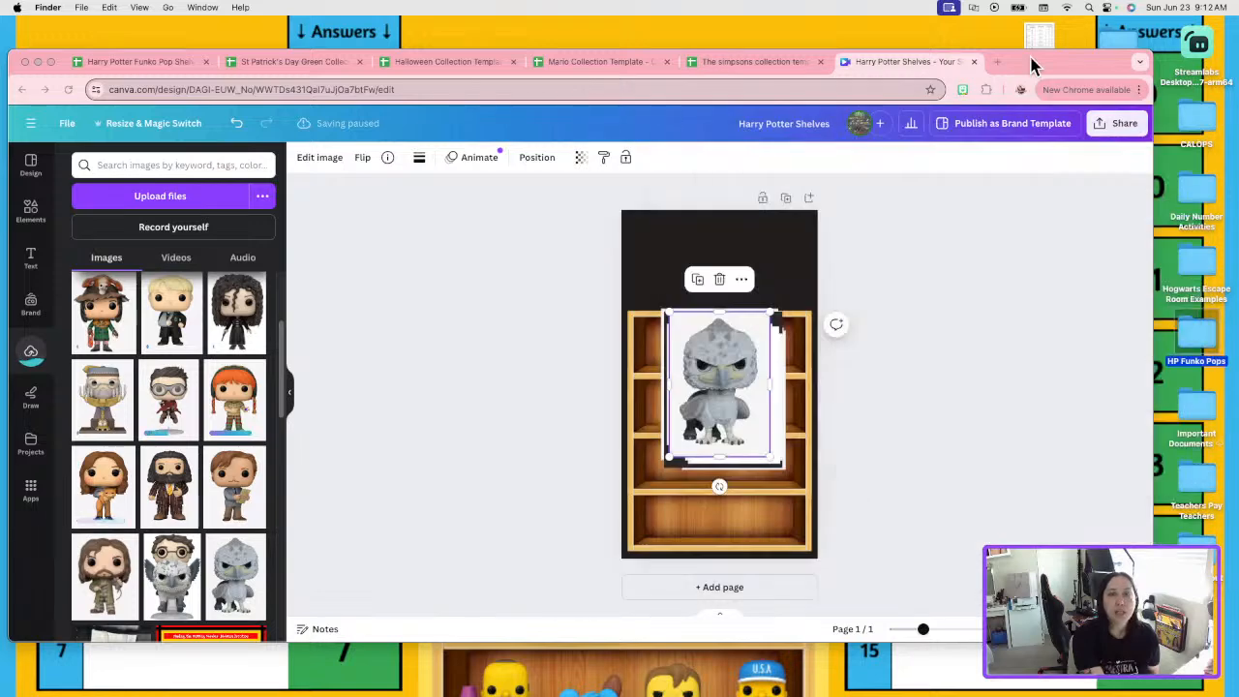
drag(1031, 61, 1056, 57)
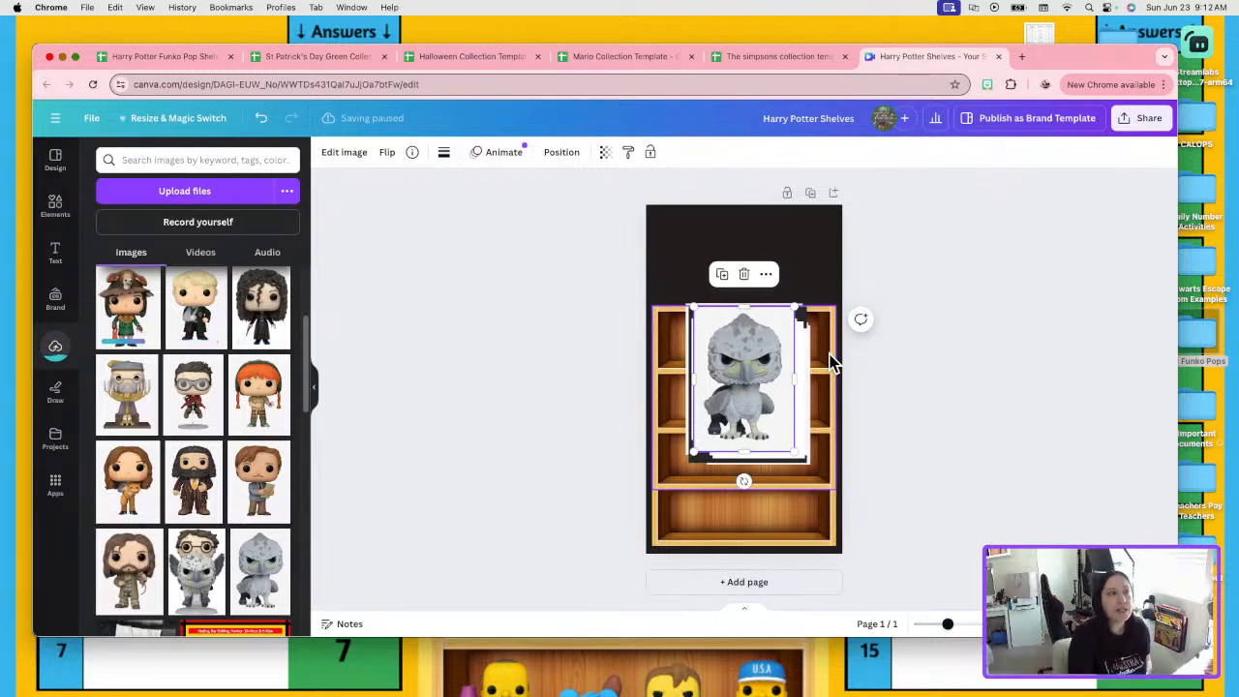
Check the title artwork in the Harry Potter Funko Pop Shelves template and search Google for "harry potter font meme" in a new tab.
click(167, 56)
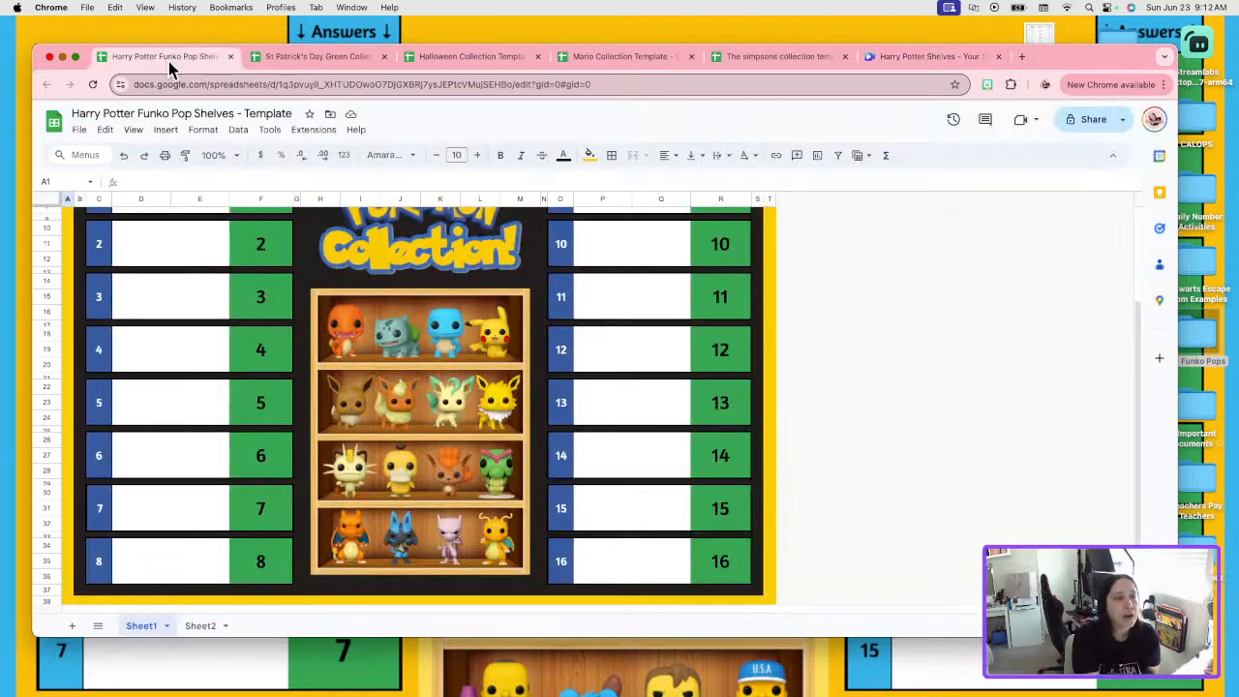
scroll(496, 339, up, 3)
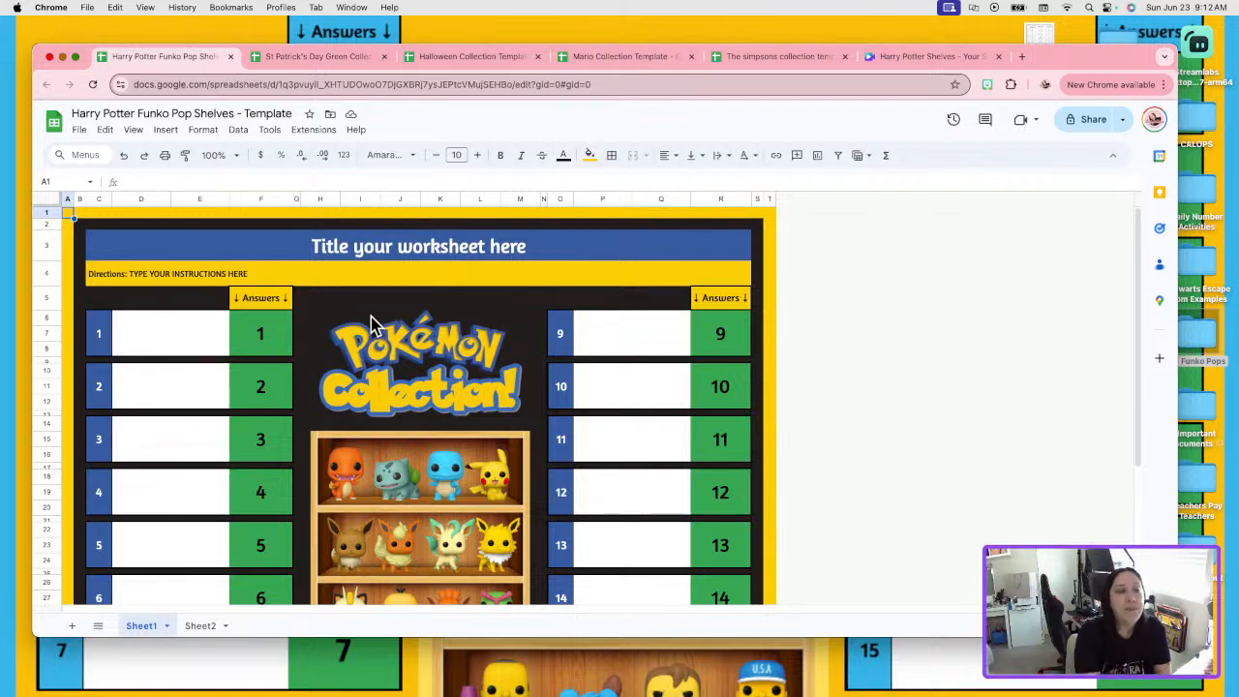
click(1021, 56)
click(244, 86)
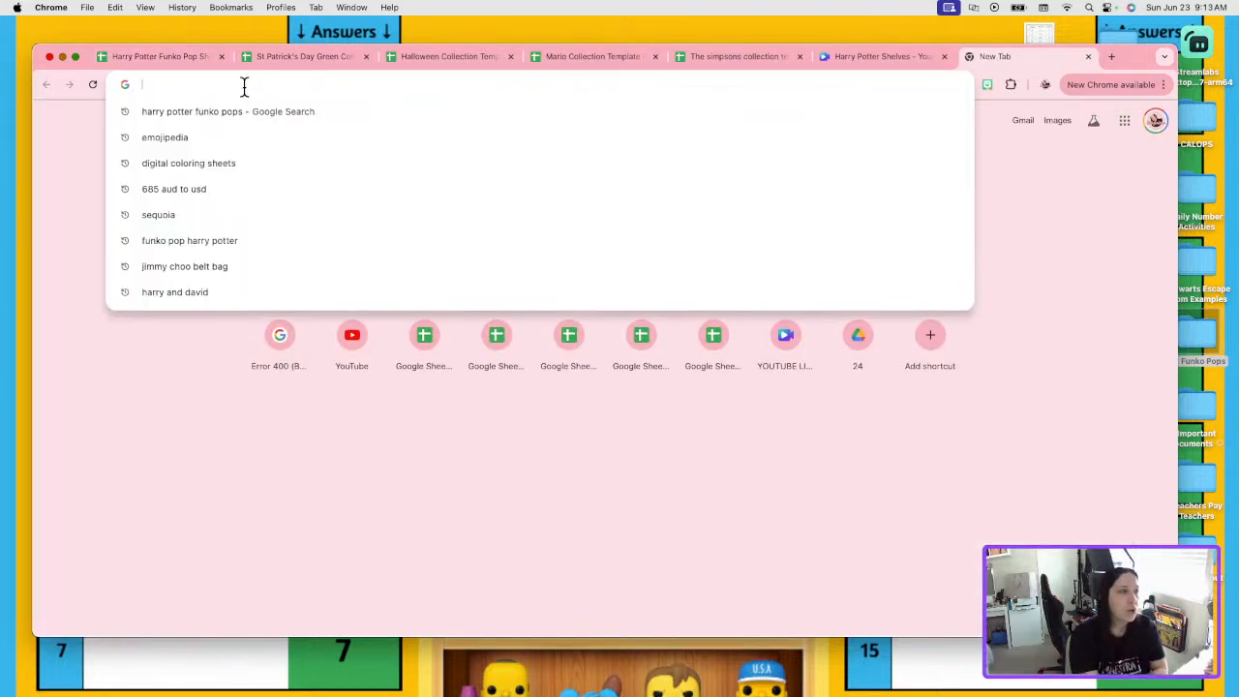
text(harry )
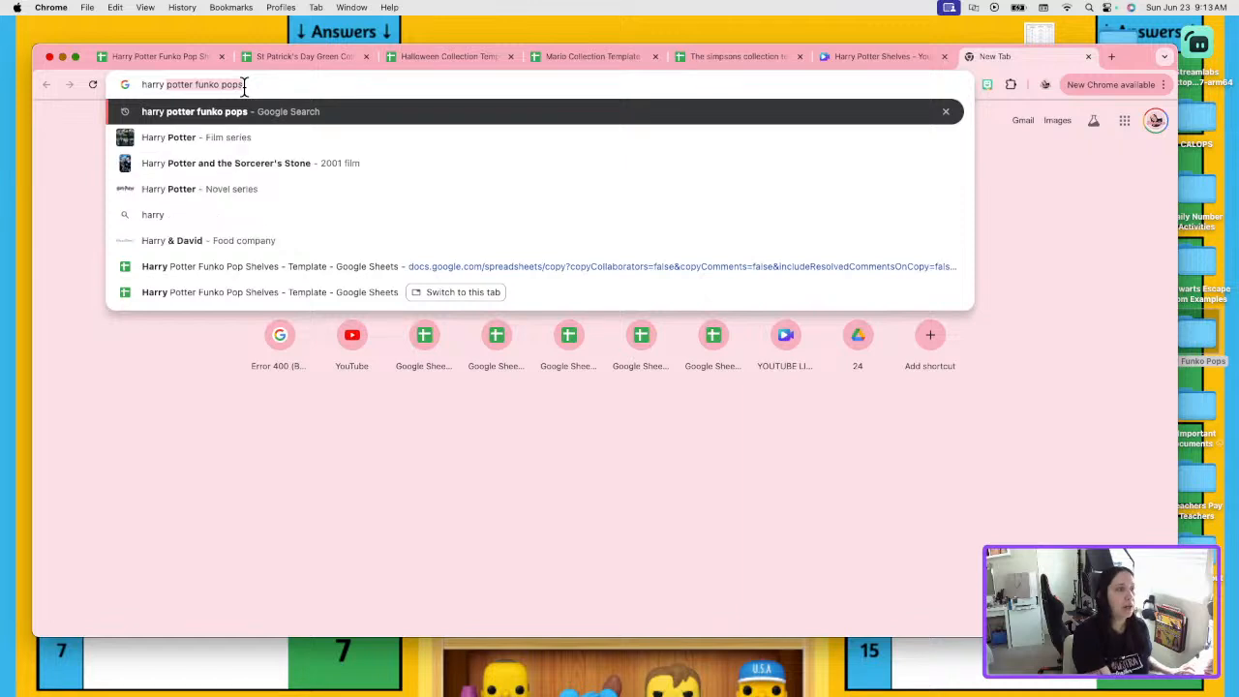
text(potter font meme)
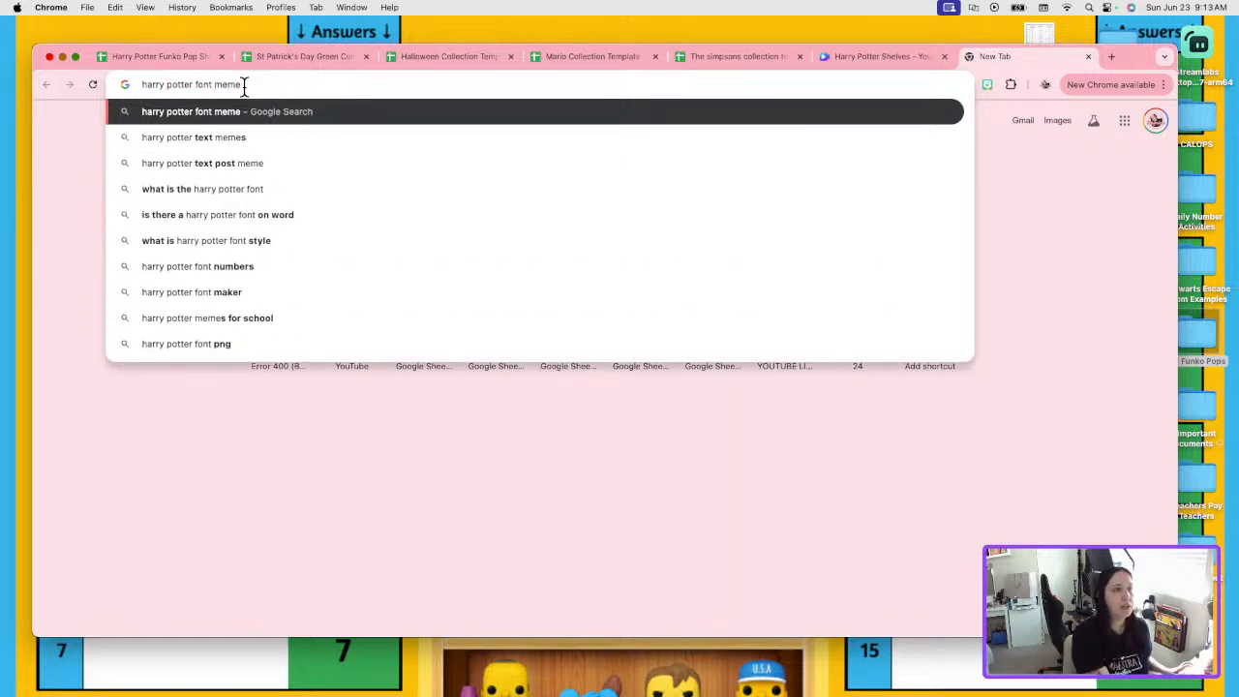
key(Return)
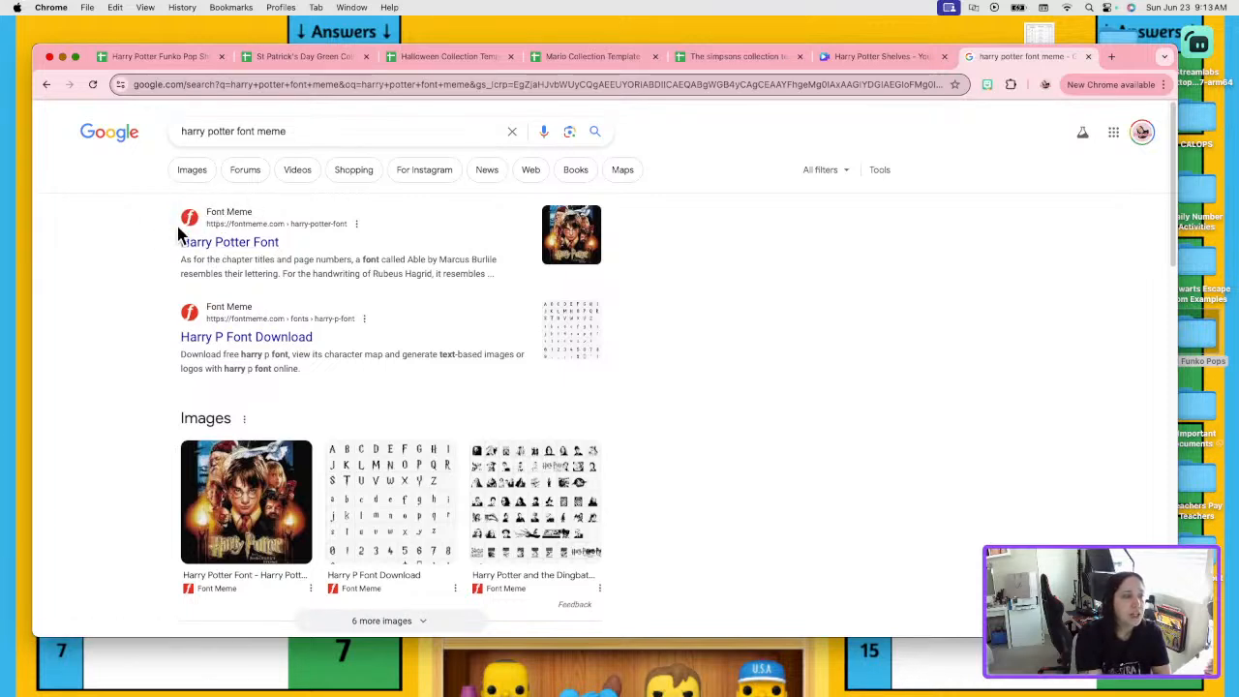
Open Font Meme's Harry Potter Font page from the search results and go to its text generator.
click(261, 243)
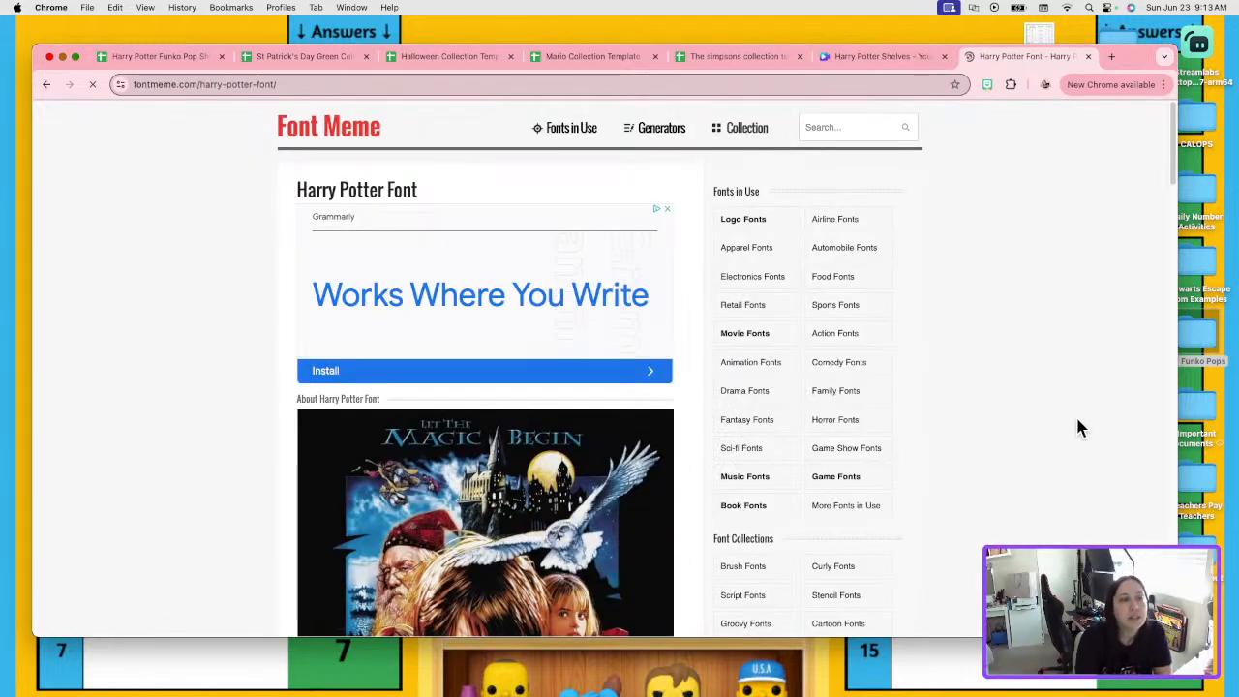
scroll(510, 358, down, 4)
scroll(506, 352, down, 20)
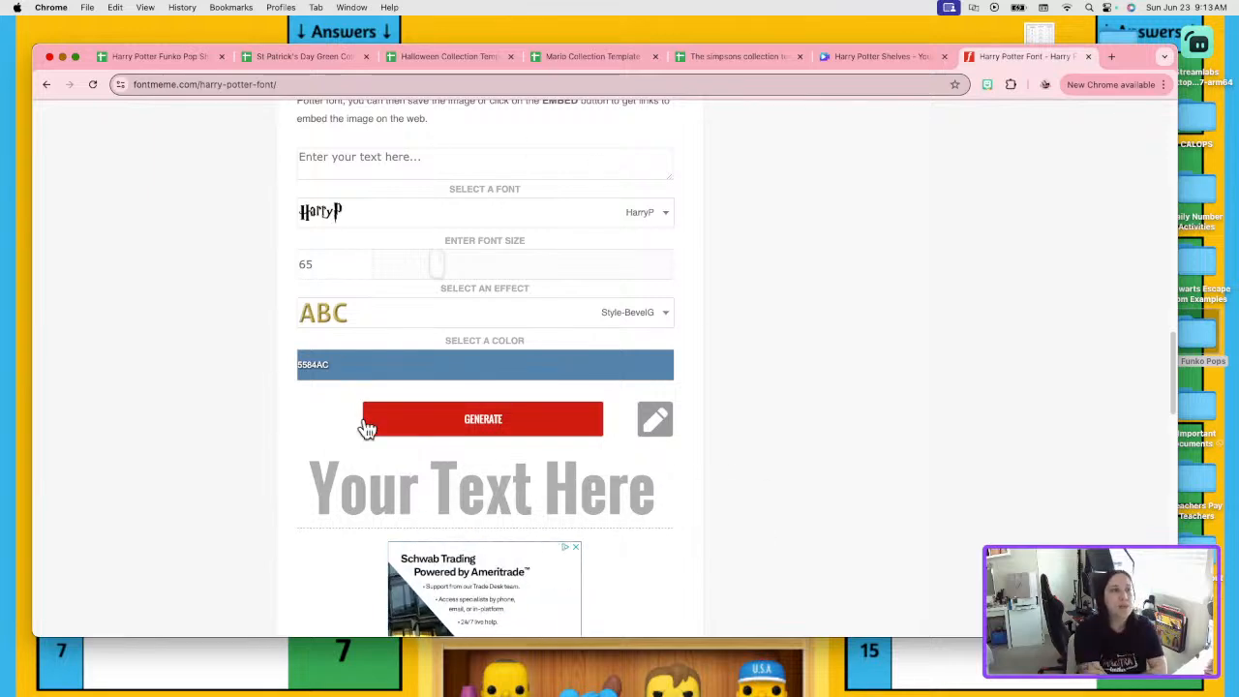
Compare the title lettering in the St Patrick's Day, Halloween, Mario and Simpsons templates, and return to the font generator, dismissing the ad.
click(301, 58)
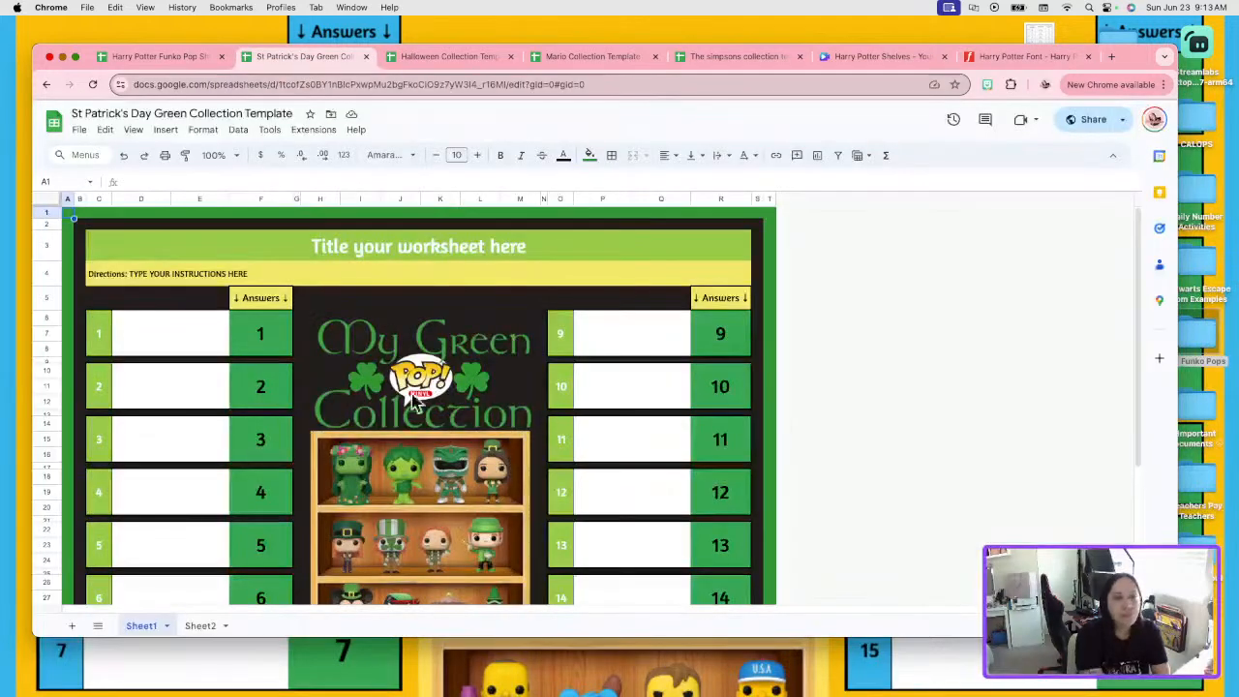
click(449, 57)
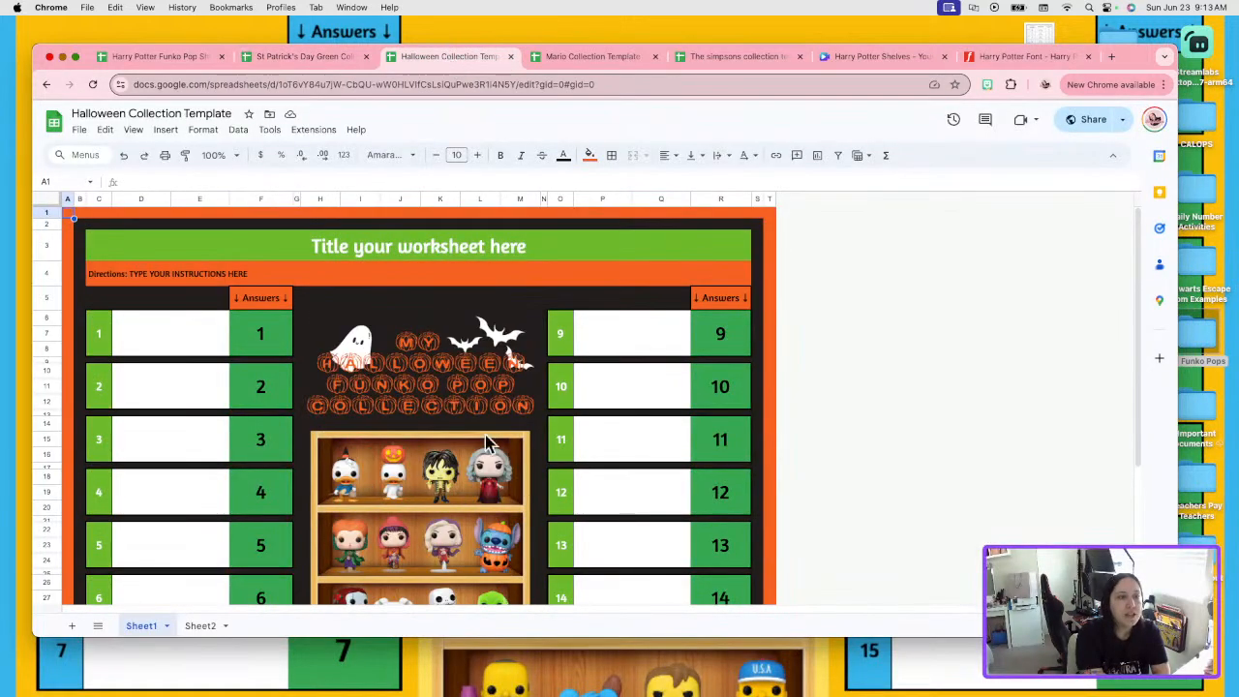
click(593, 55)
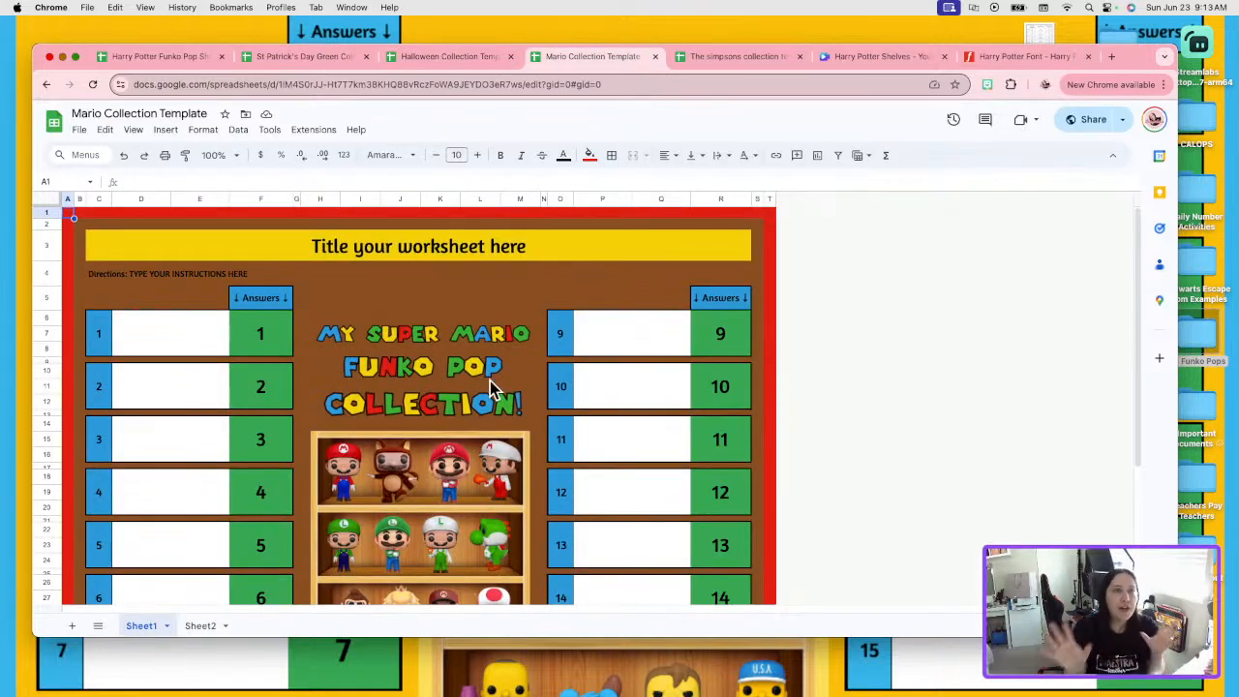
click(745, 57)
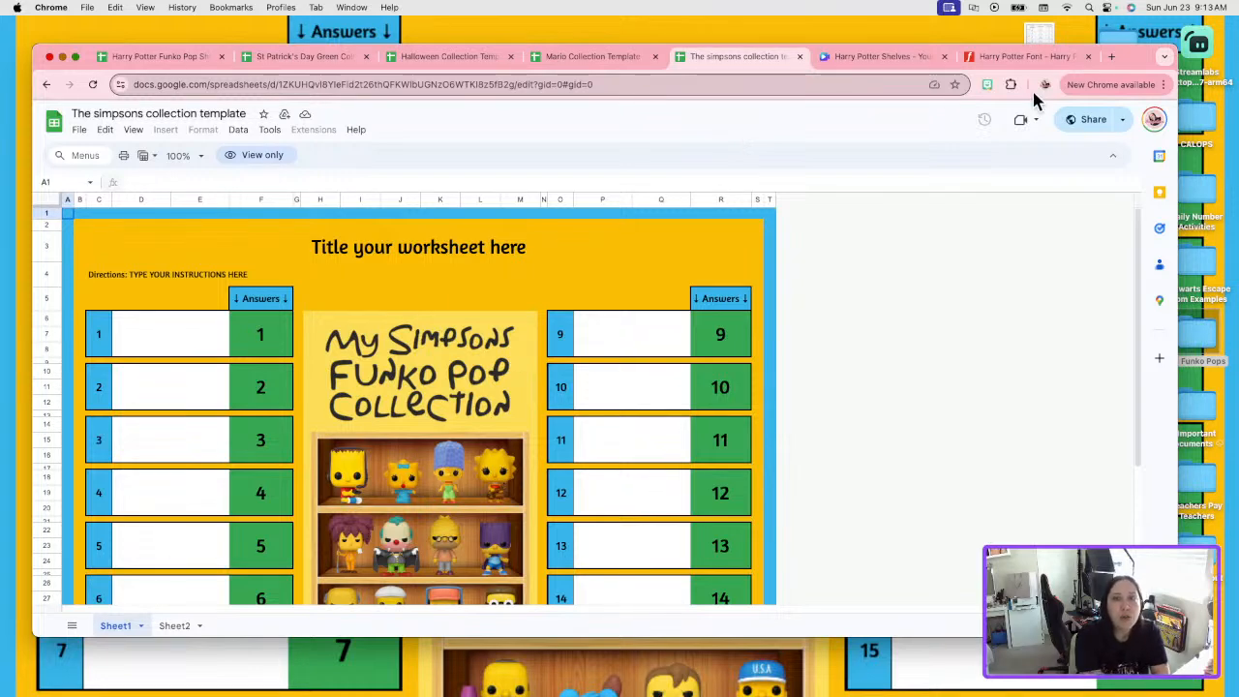
click(1028, 56)
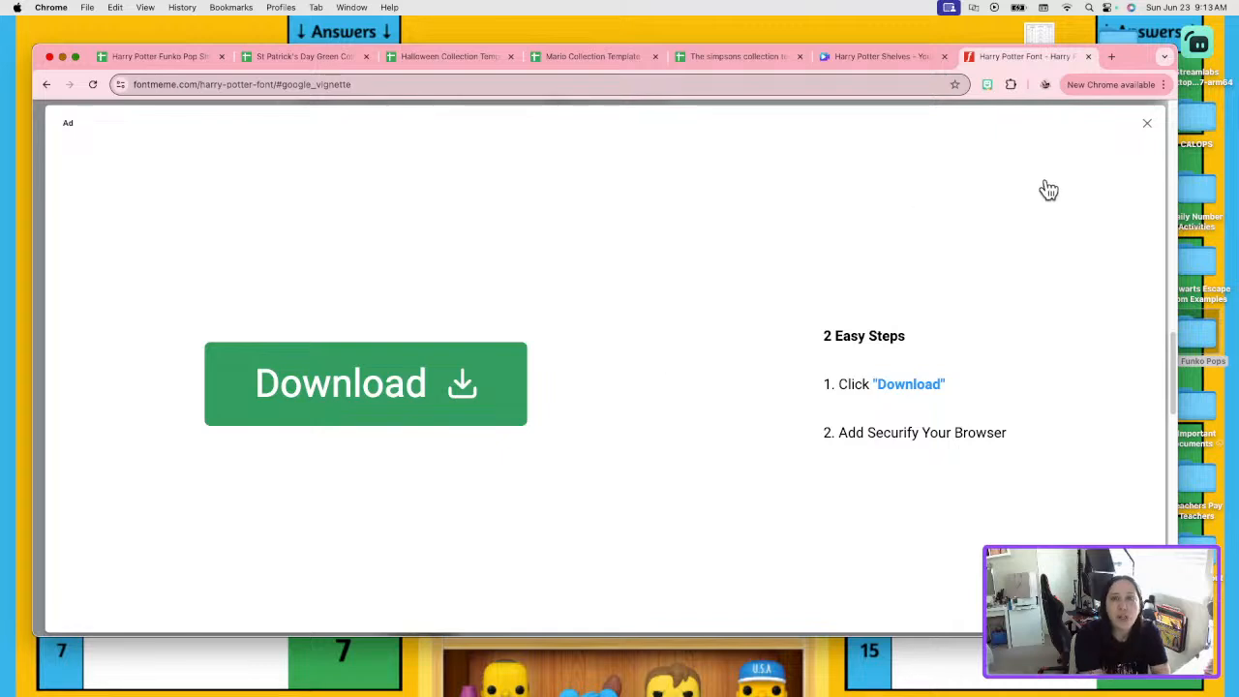
click(1147, 130)
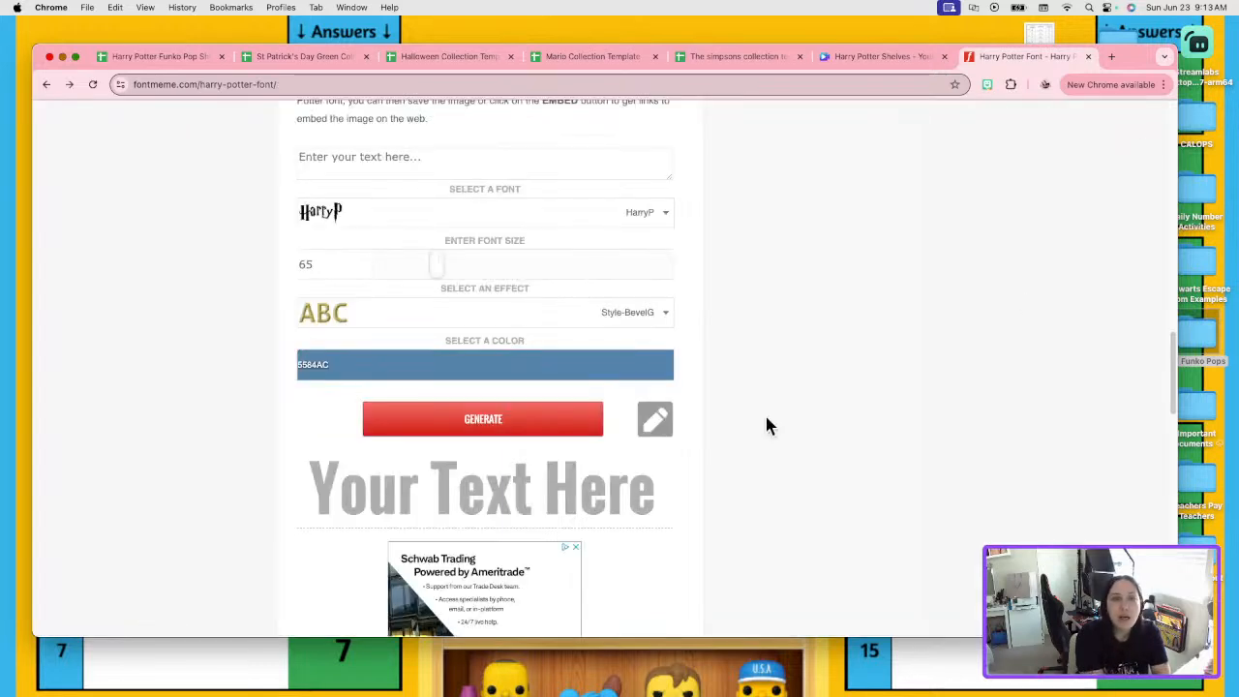
click(350, 166)
text(My )
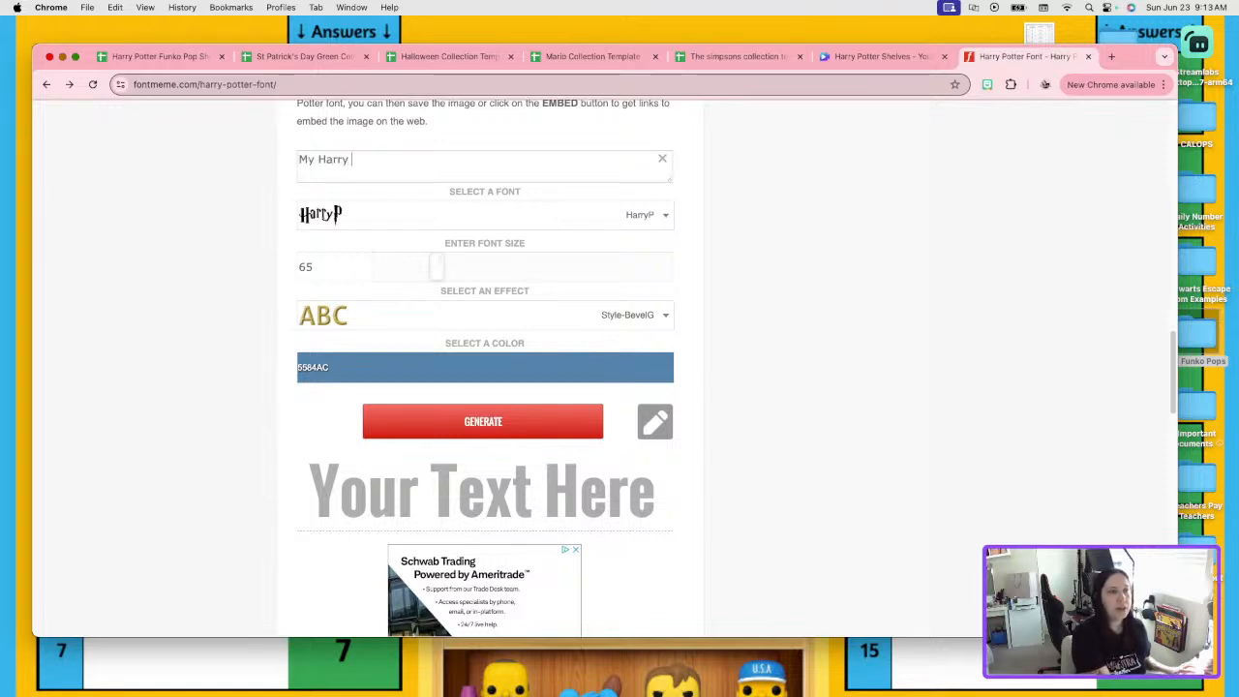
text(Harry)
key(BackSpace)
key(BackSpace)
key(BackSpace)
key(BackSpace)
key(BackSpace)
key(BackSpace)
key(BackSpace)
key(BackSpace)
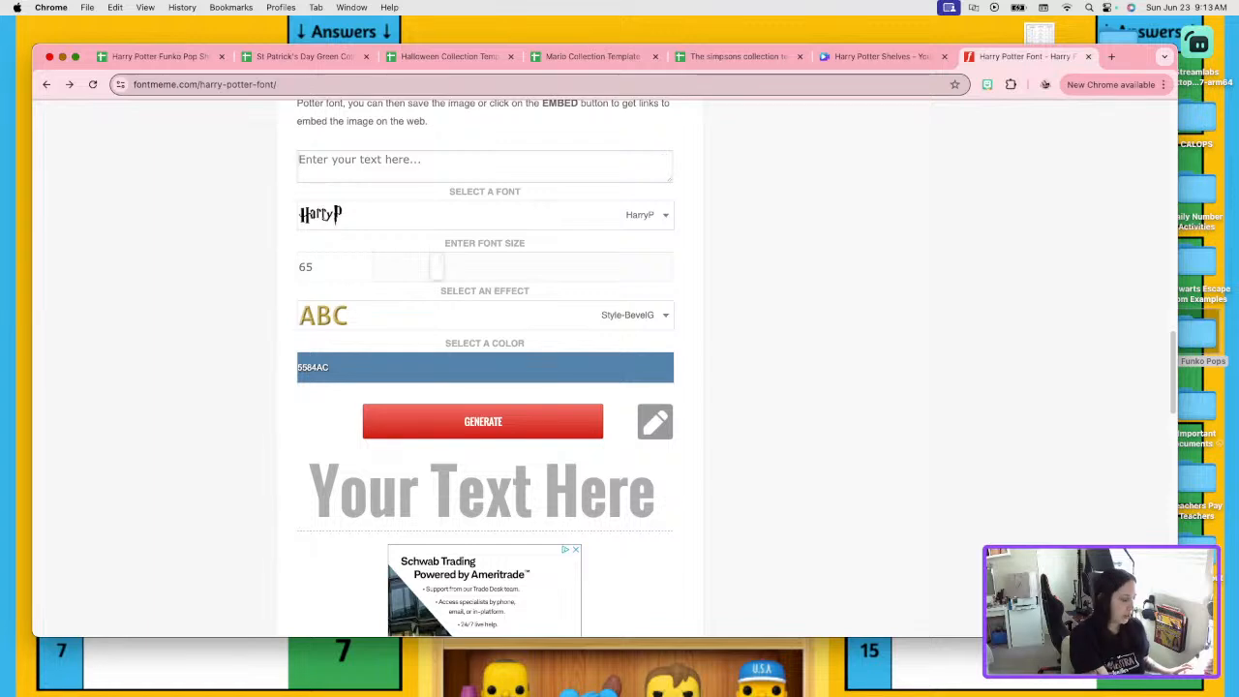
Generate the lettering "Harry Potter" and save the resulting image to the desktop as "Harry Potter".
text(Harry Potter)
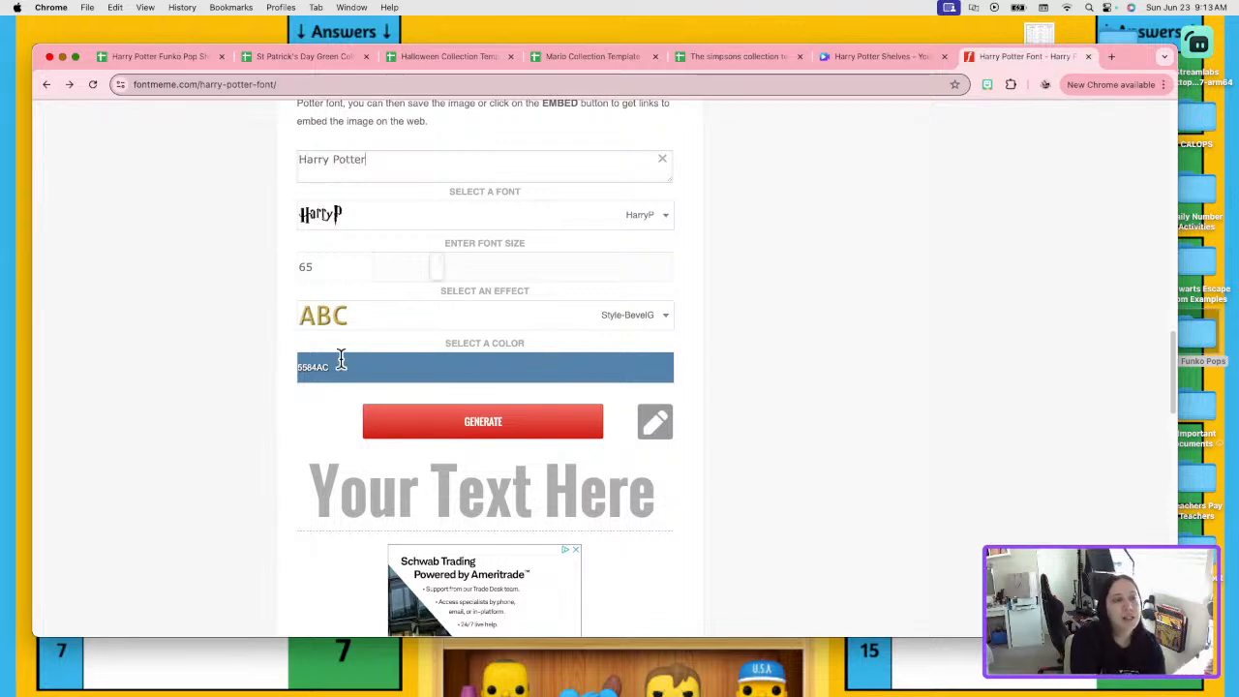
click(447, 419)
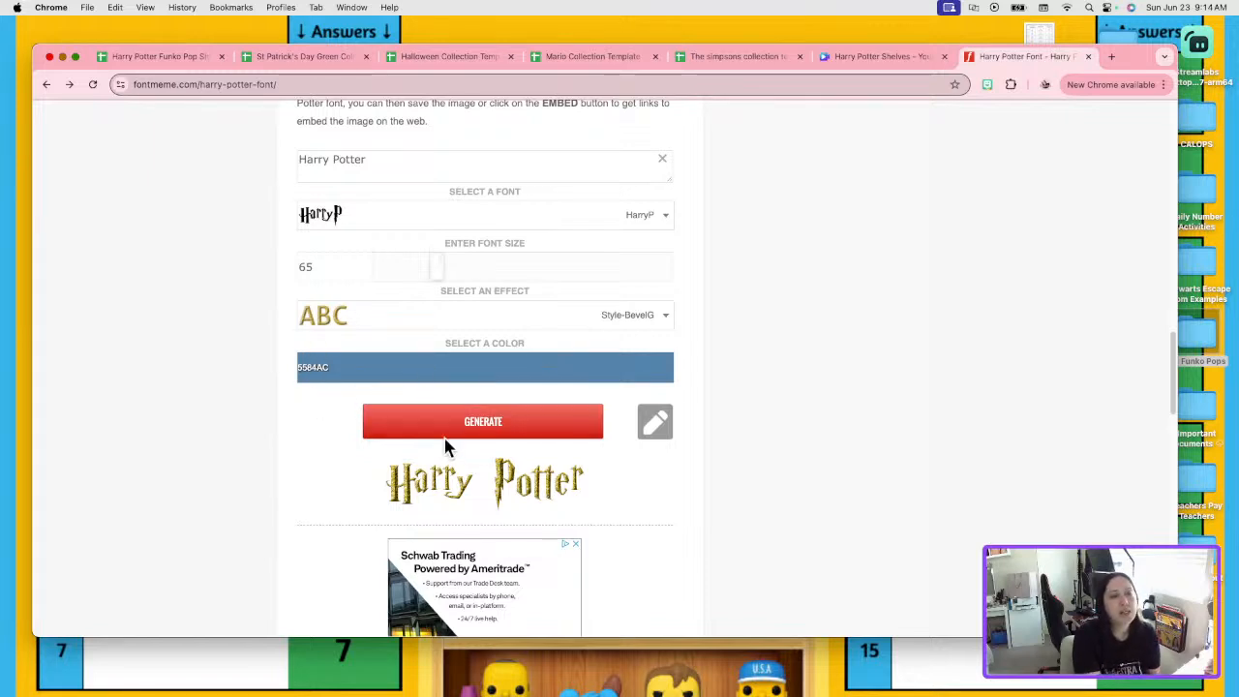
right_click(533, 478)
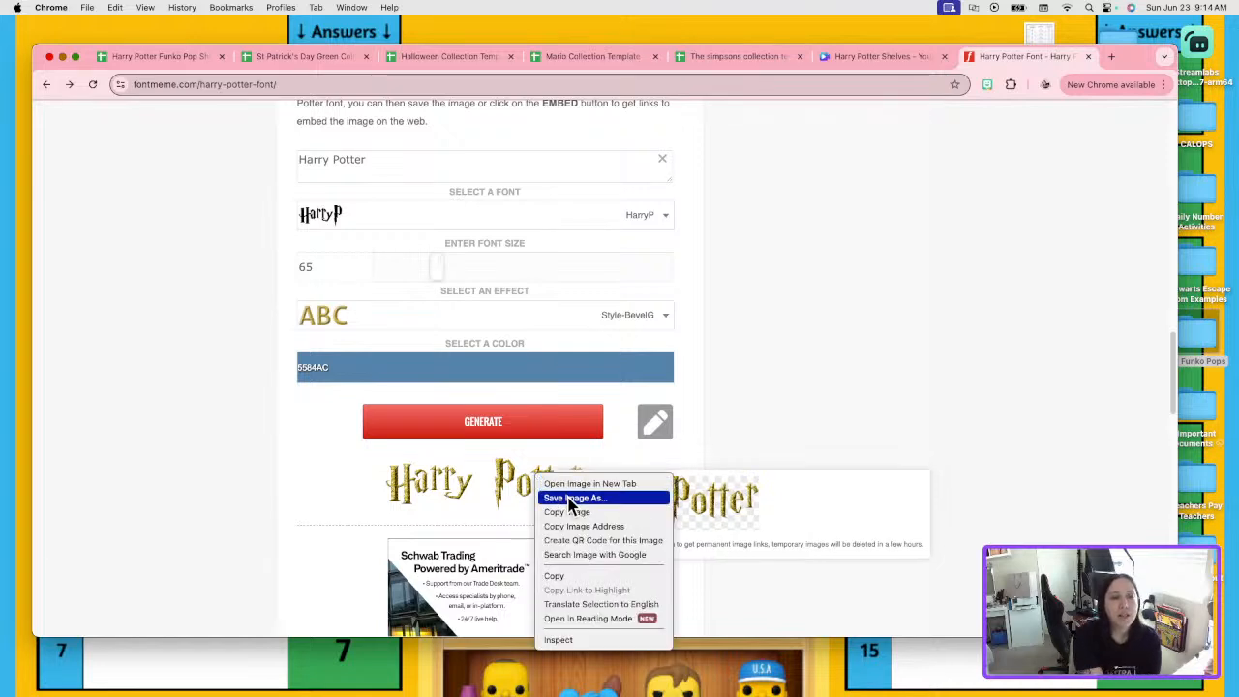
click(569, 498)
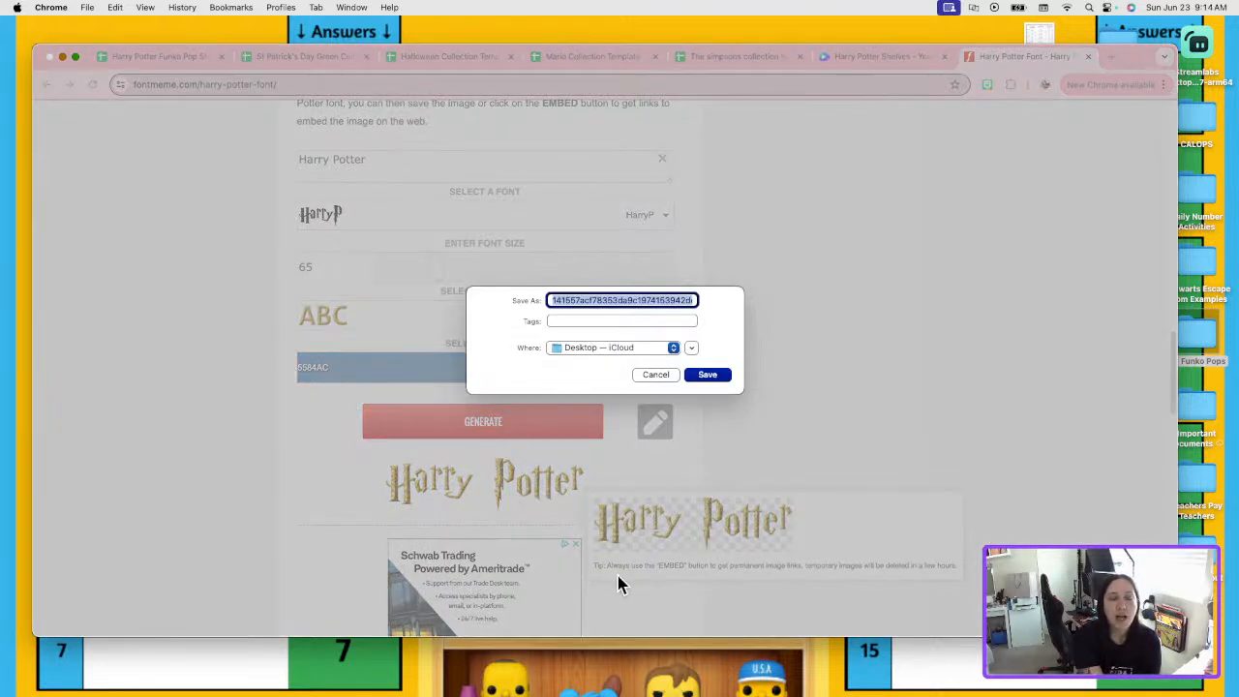
text(Harry)
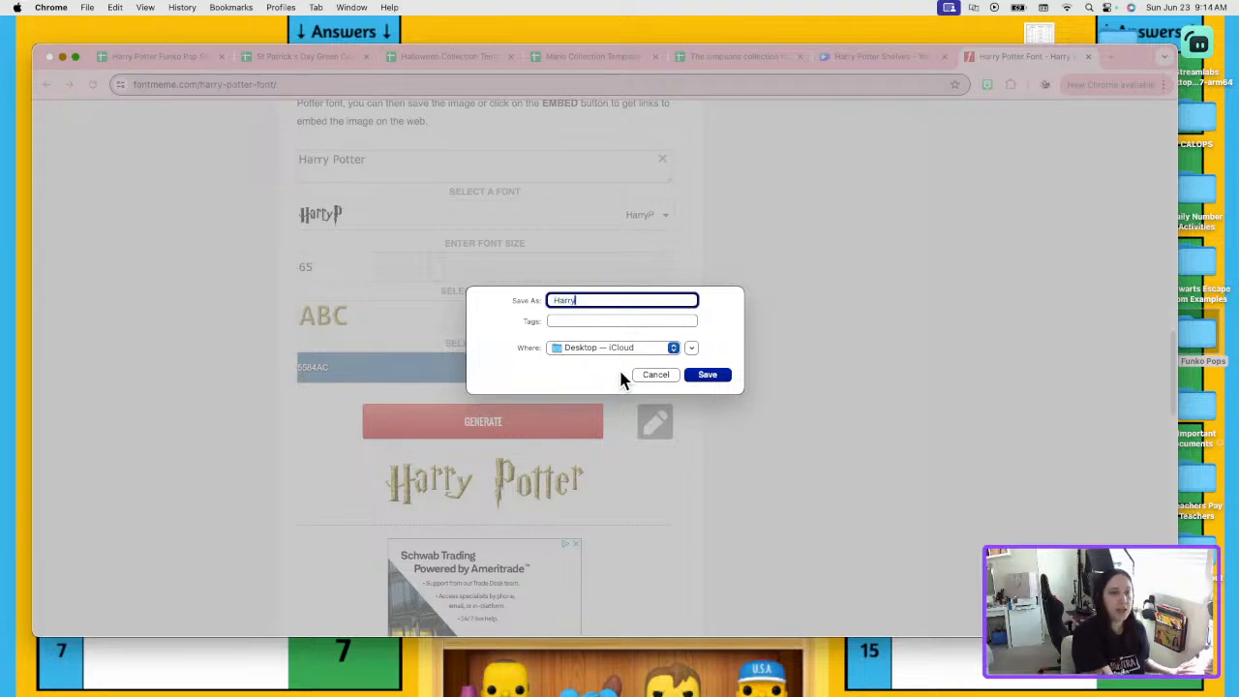
text( Potter)
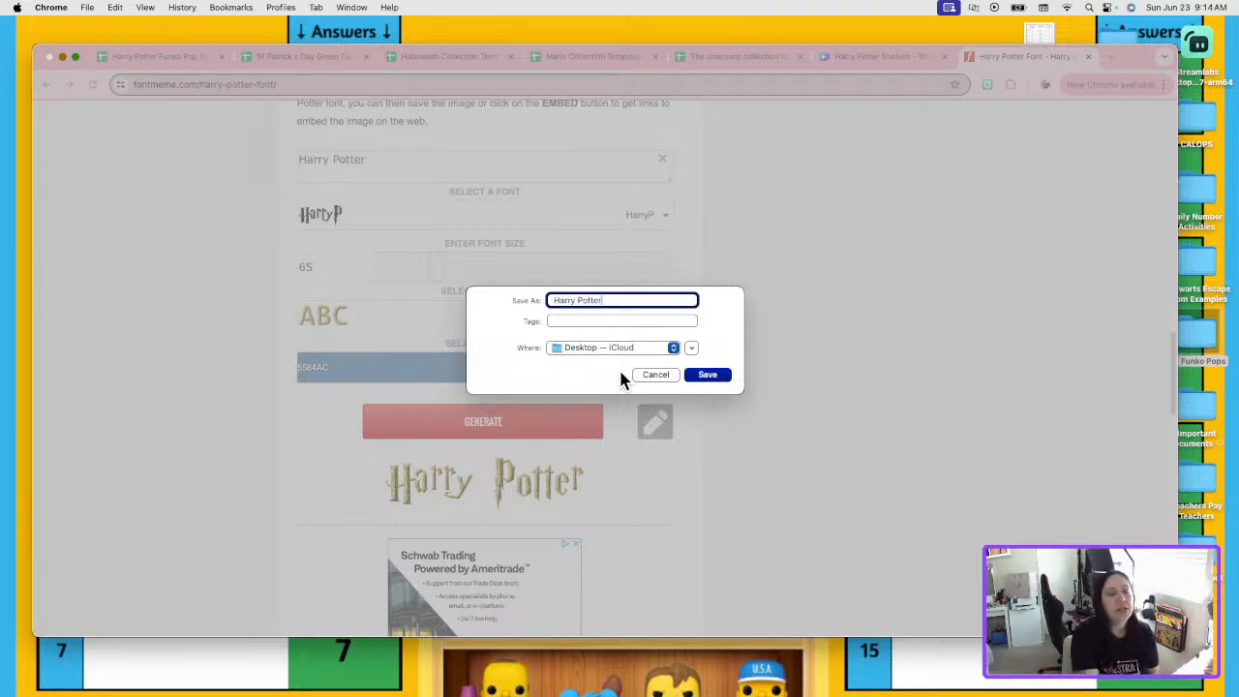
click(716, 375)
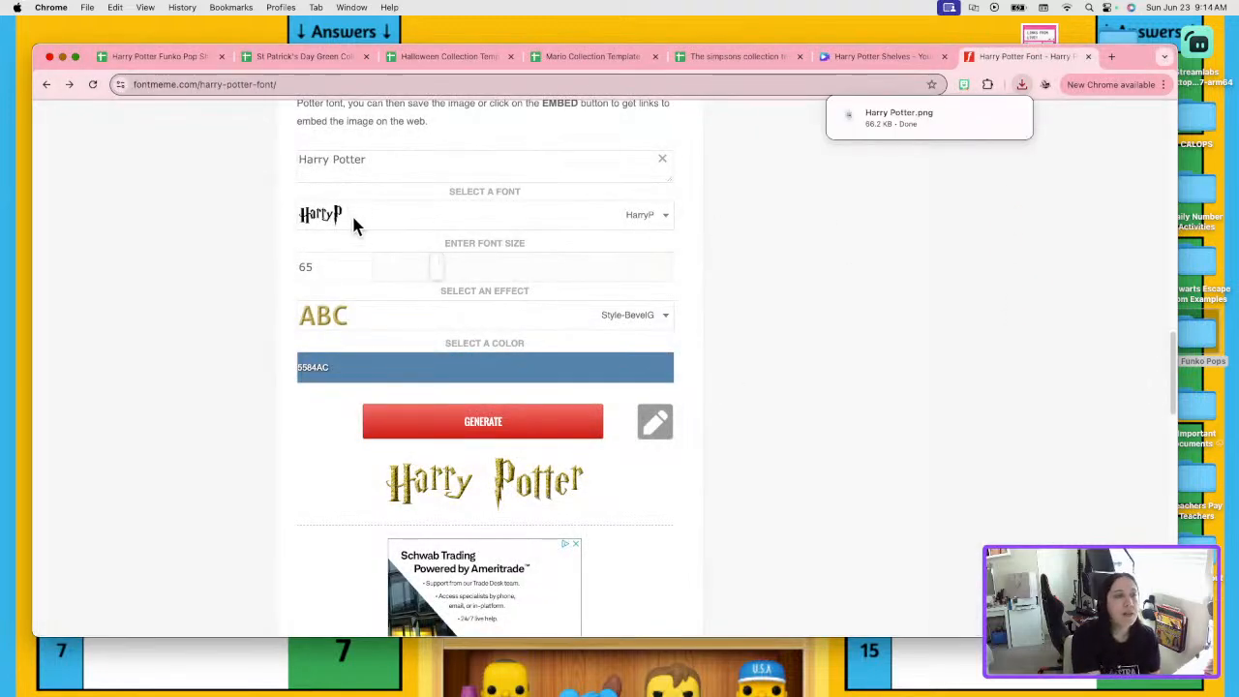
Replace the generator's text with "Funko Pop" and generate the new lettering.
click(352, 224)
click(366, 214)
click(384, 160)
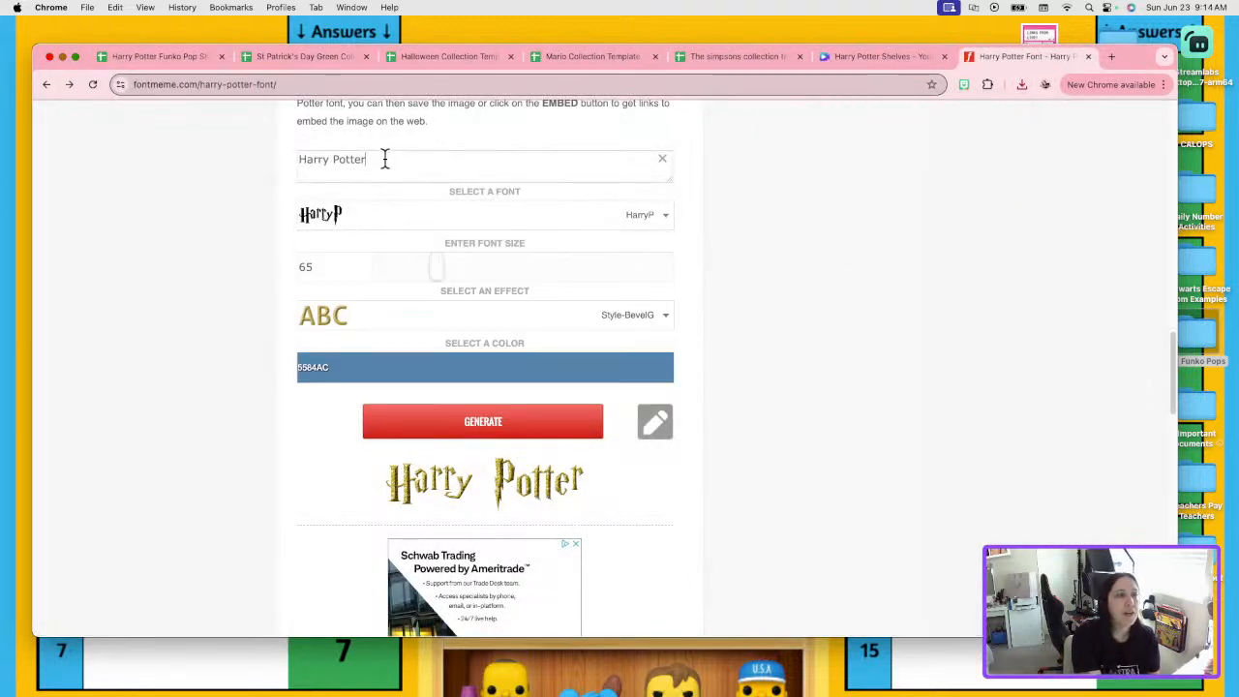
drag(384, 159, 295, 148)
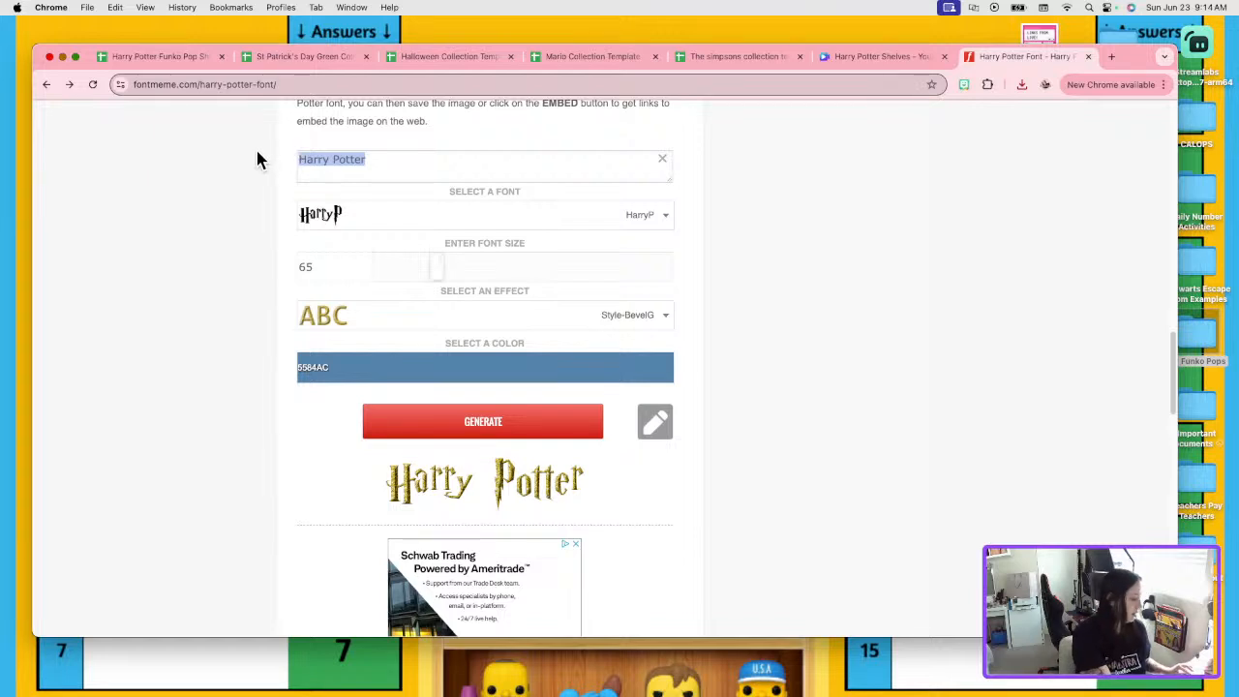
text(Funkop)
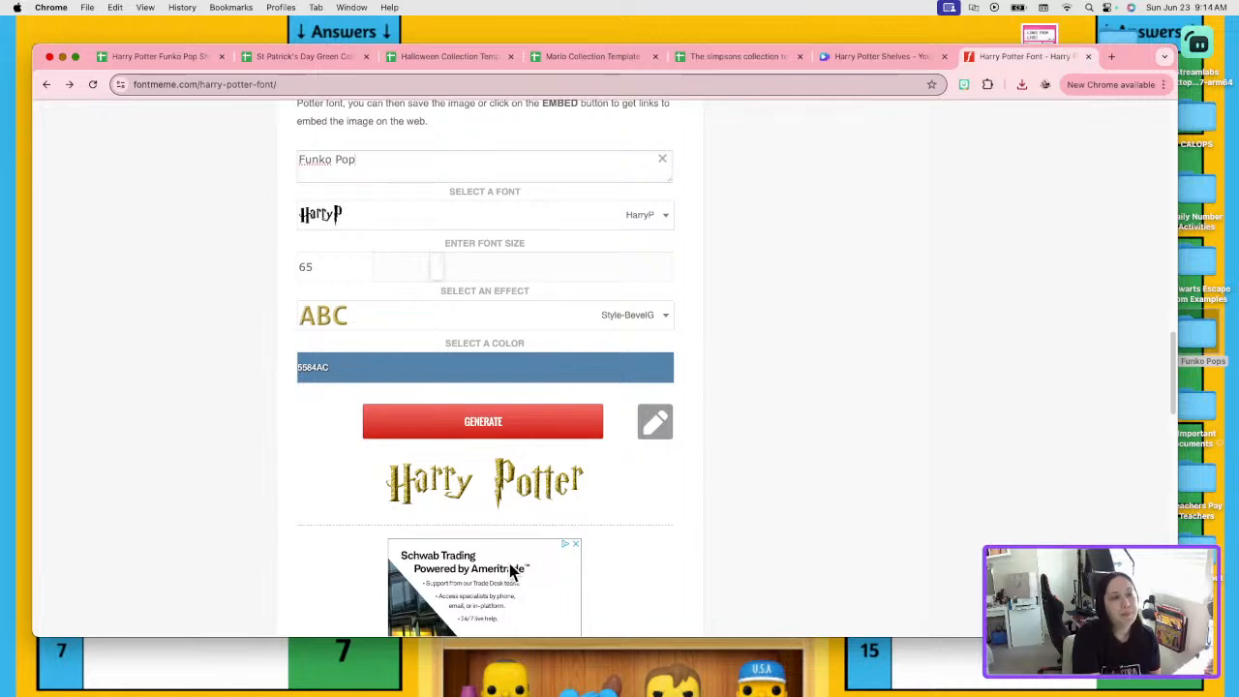
click(555, 427)
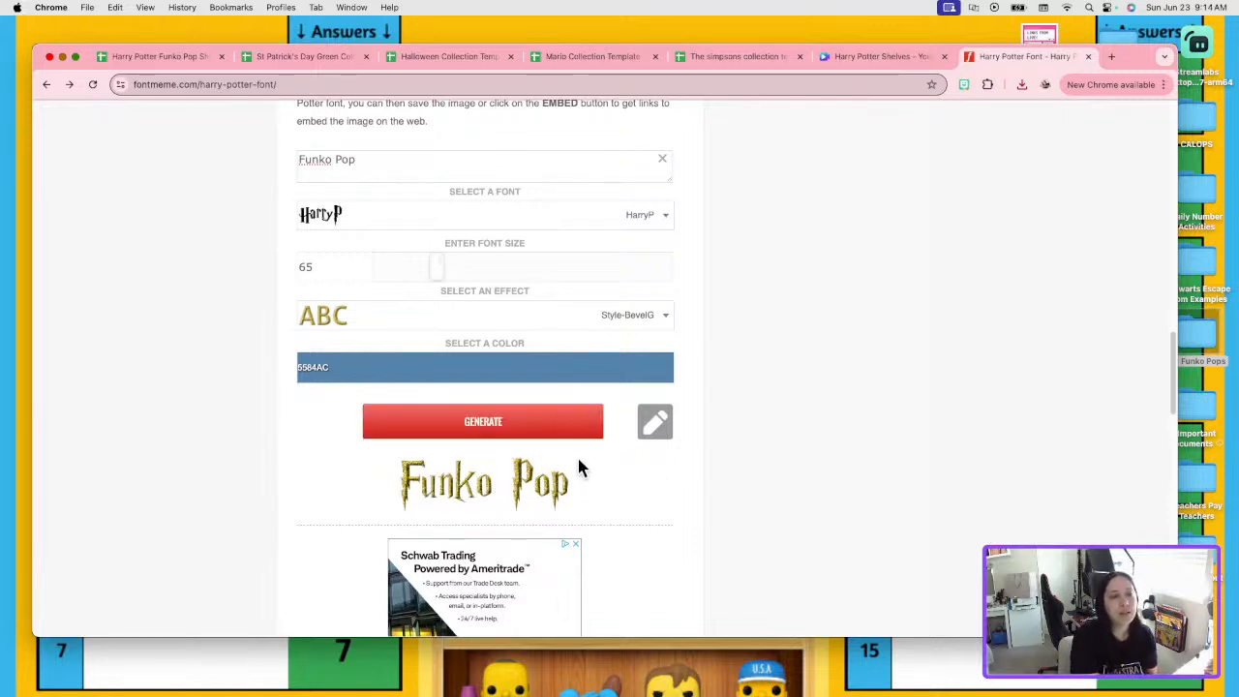
Save the generated Funko Pop lettering image to the desktop as "Funko Pop".
right_click(468, 490)
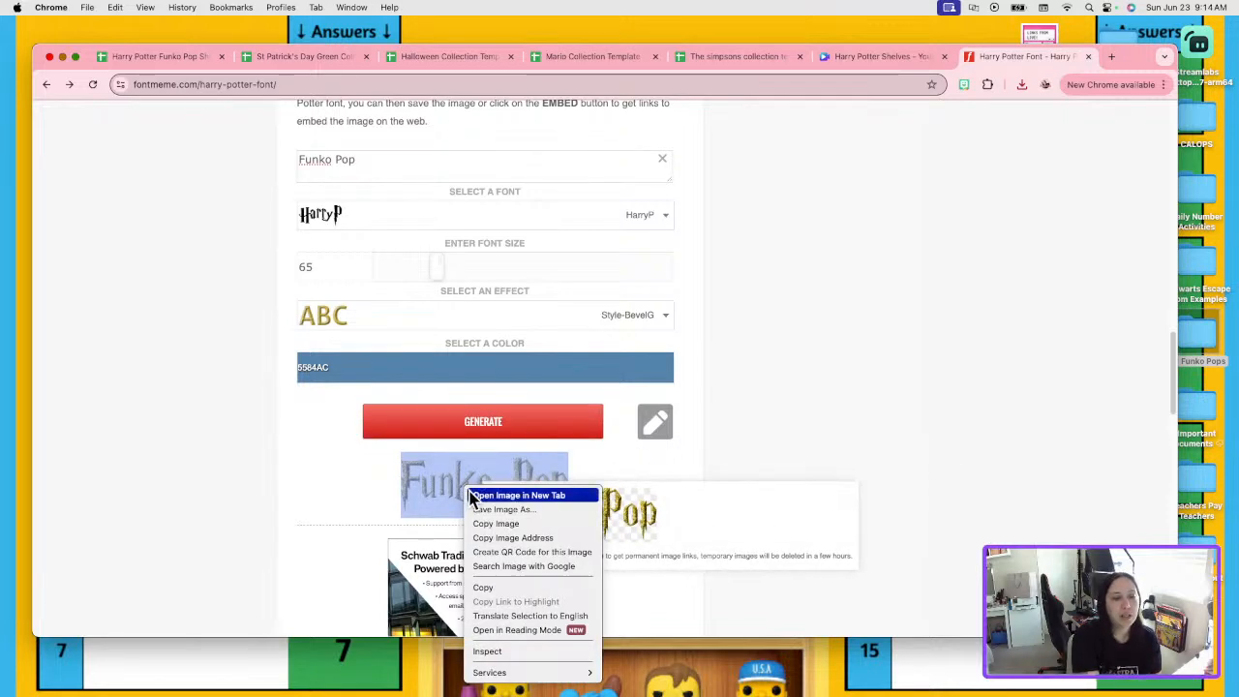
click(523, 510)
text(Fu)
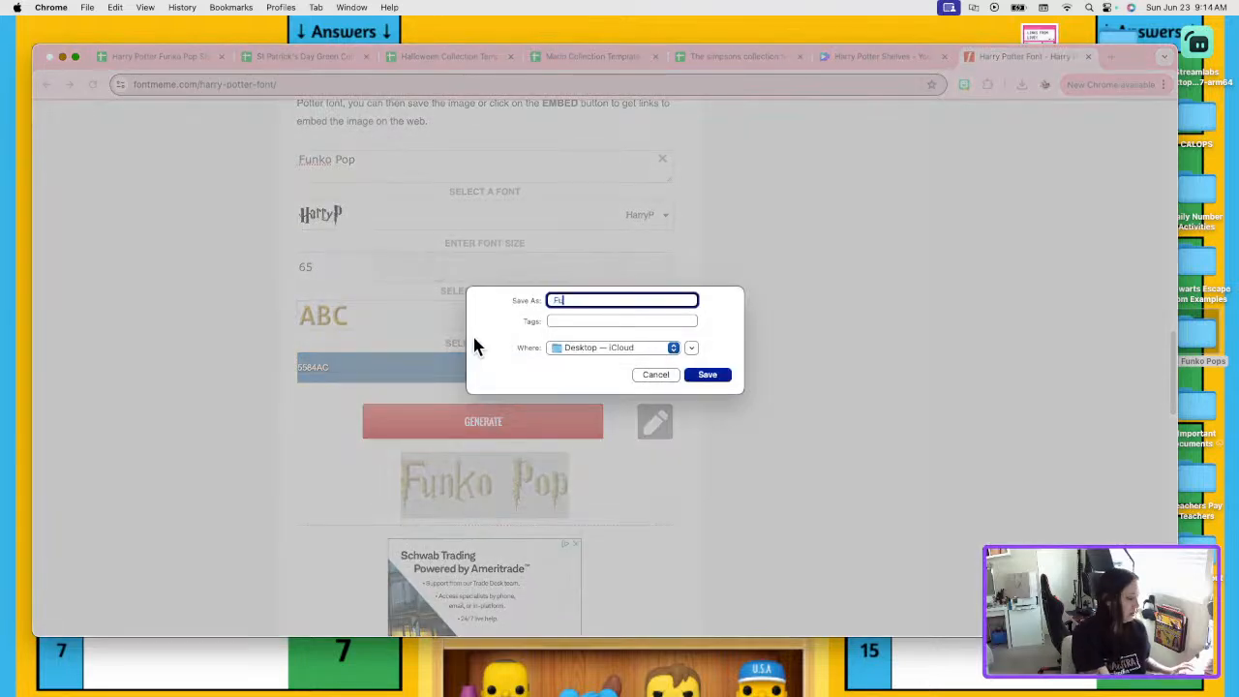
text(nko Pop)
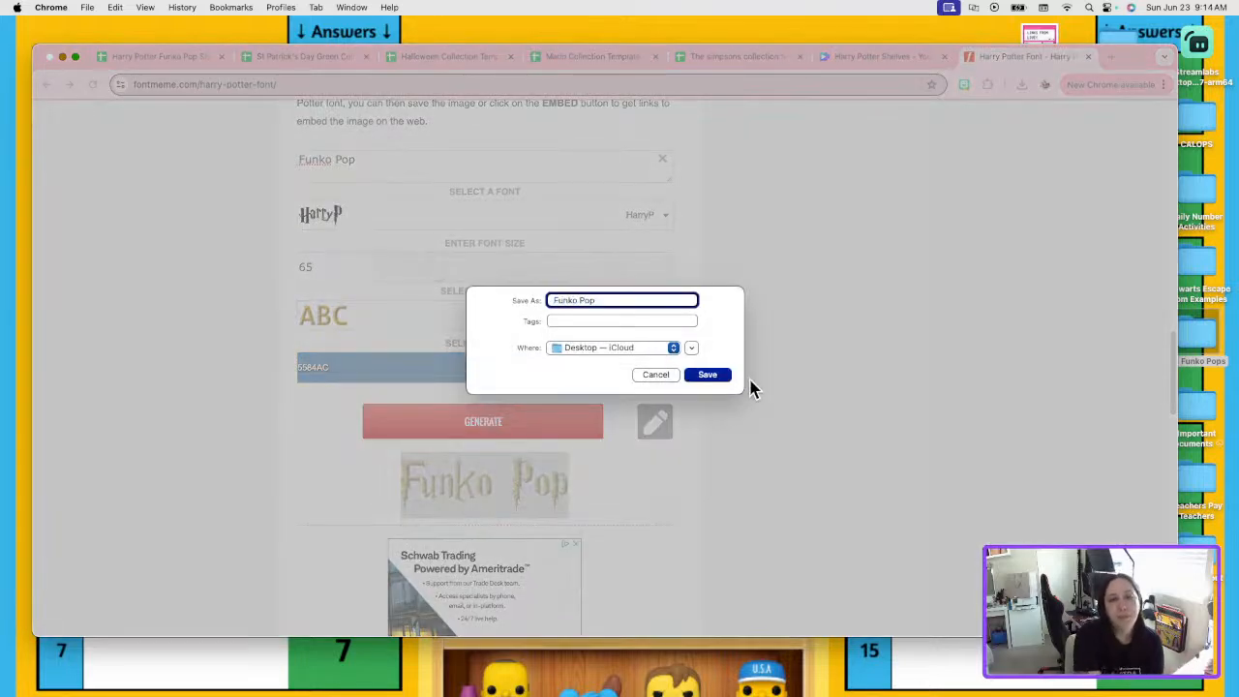
click(719, 377)
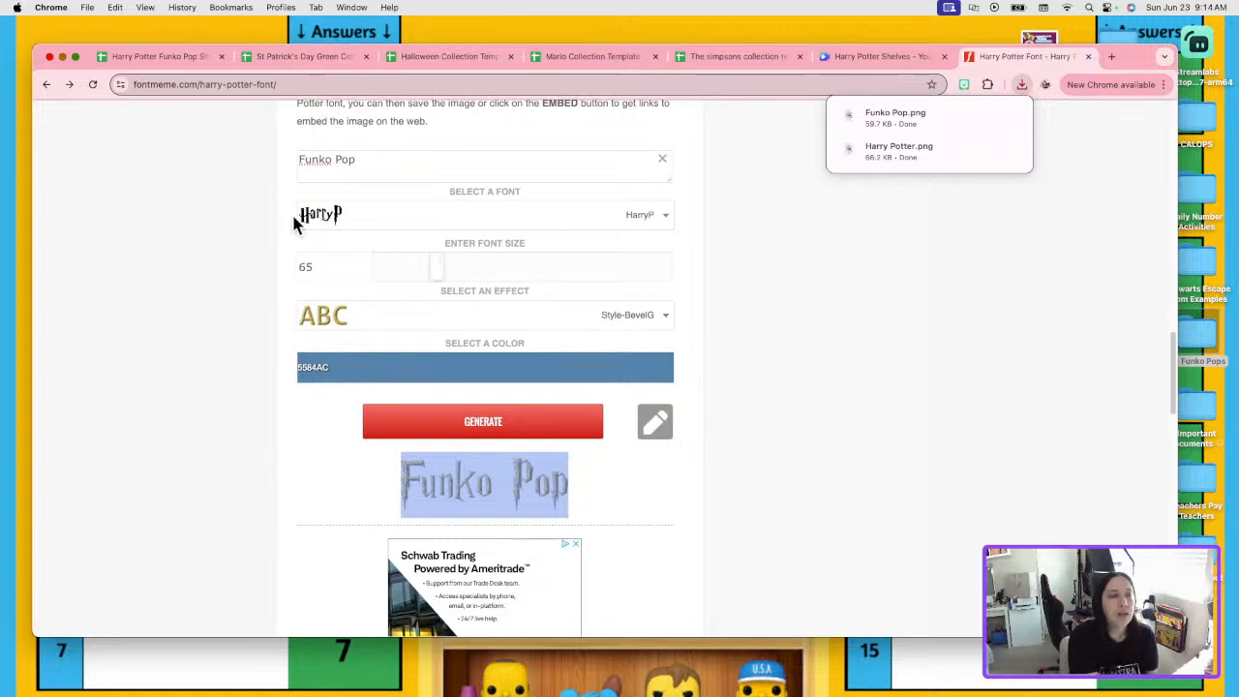
Replace the generator's text with "Collection" and generate the lettering in the HarryP font.
click(376, 206)
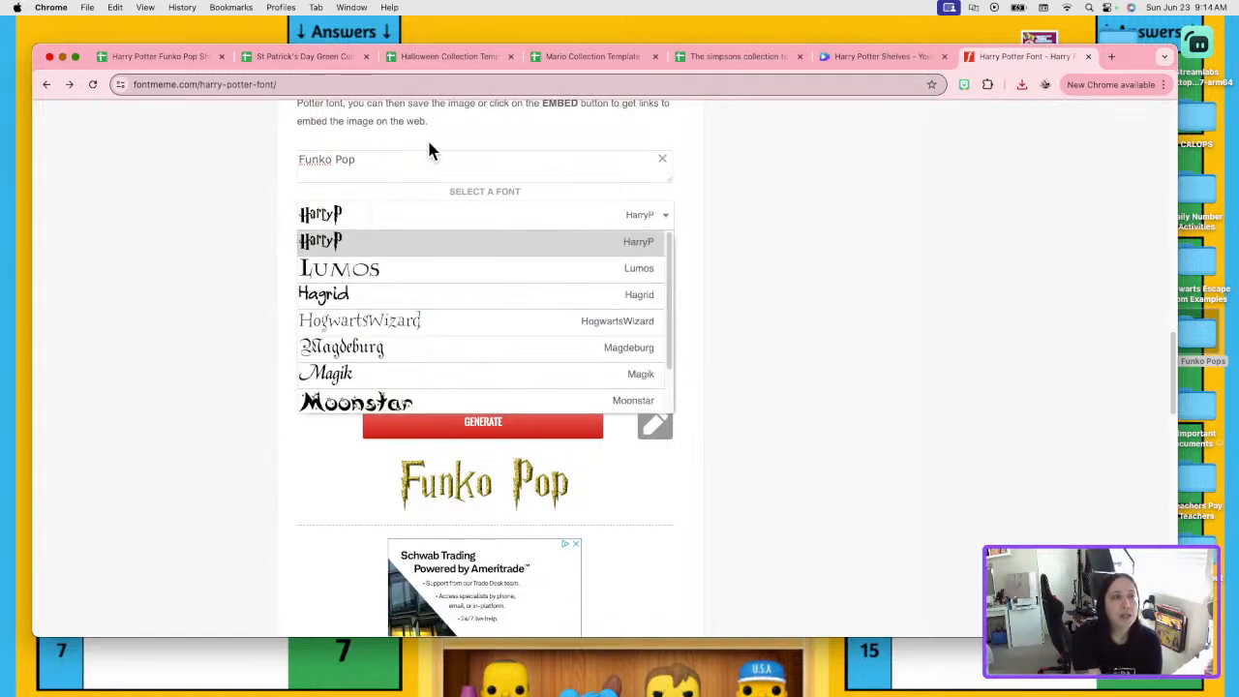
click(371, 161)
drag(371, 161, 226, 163)
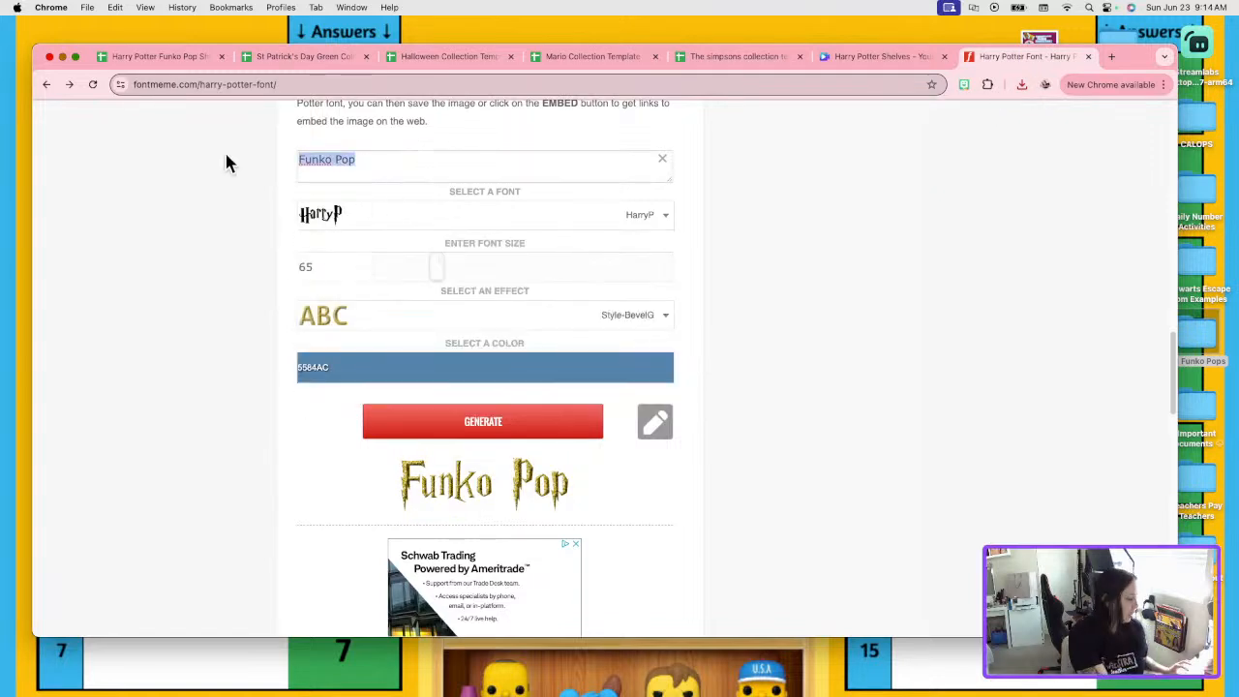
text(Collection)
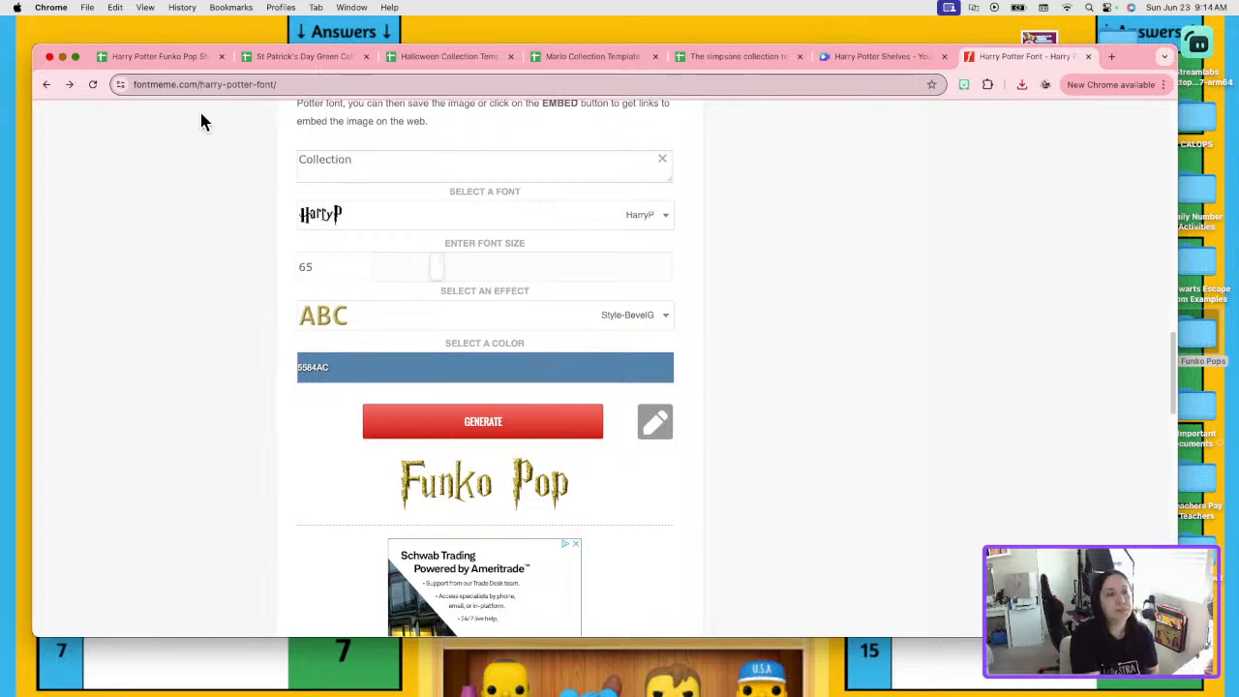
click(538, 426)
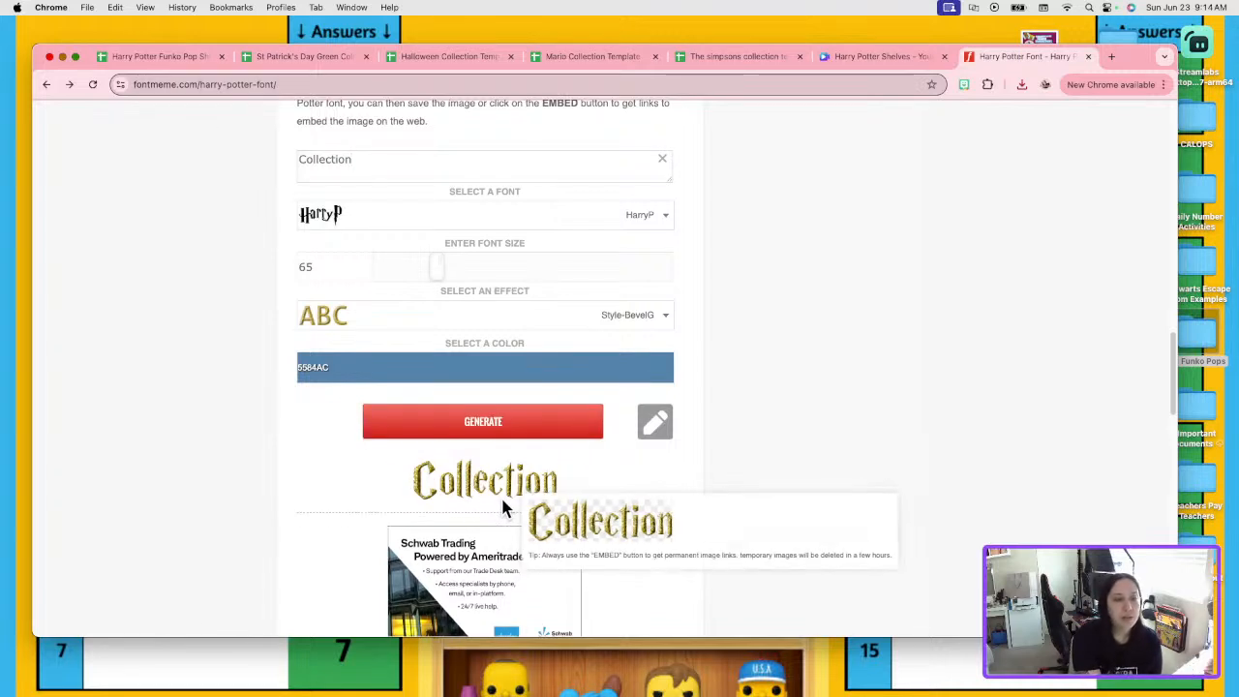
Save the generated Collection lettering image to the desktop as "collection".
right_click(491, 487)
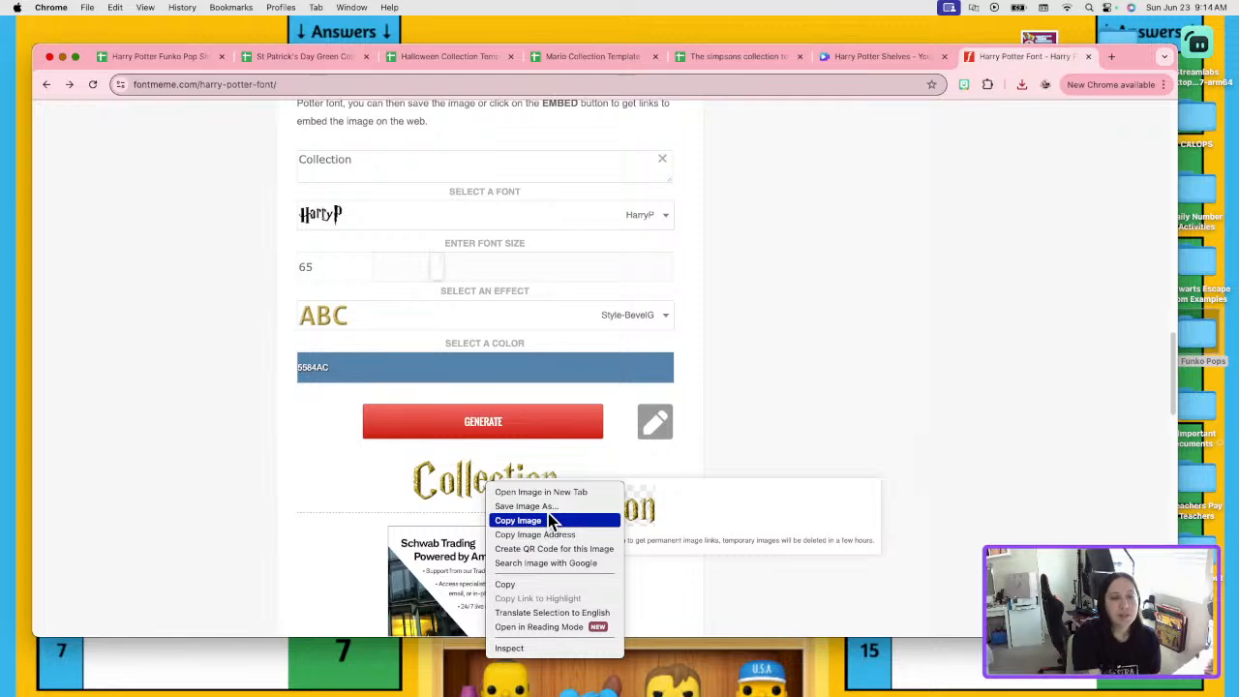
click(525, 506)
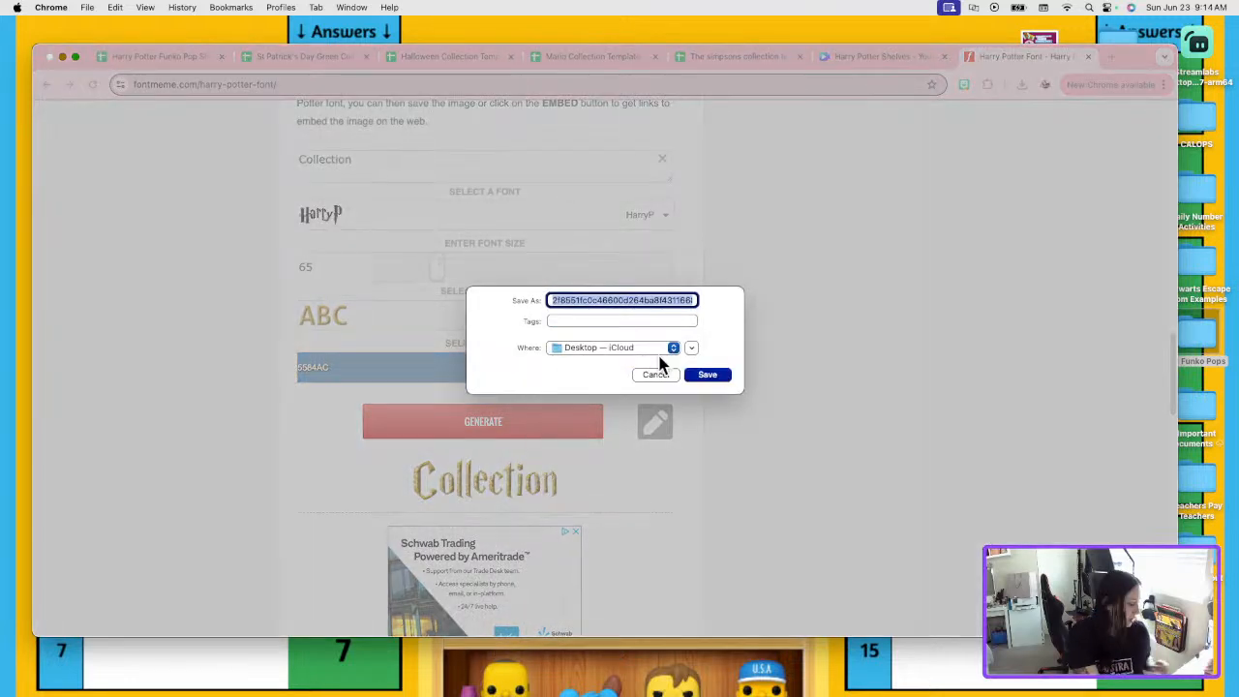
text(collection)
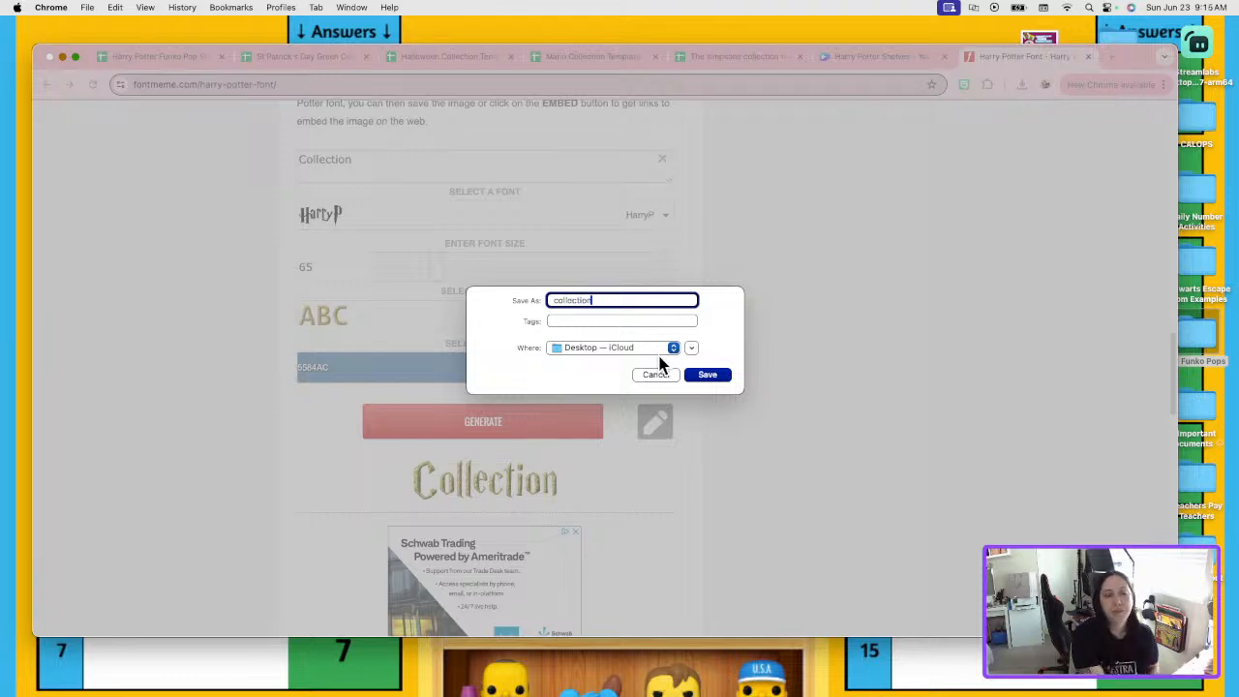
click(719, 377)
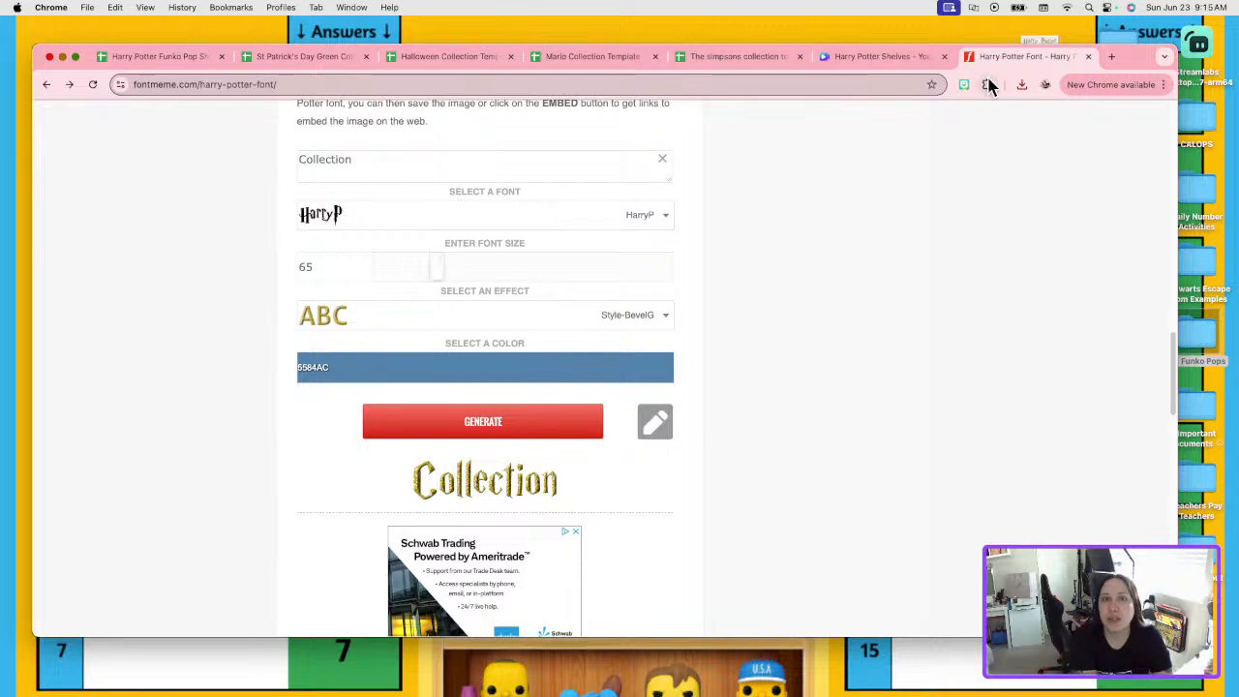
Close the Font Meme page and add the Harry Potter, Collection and Funko Pop lettering images from the desktop to the Canva shelf design.
click(1089, 56)
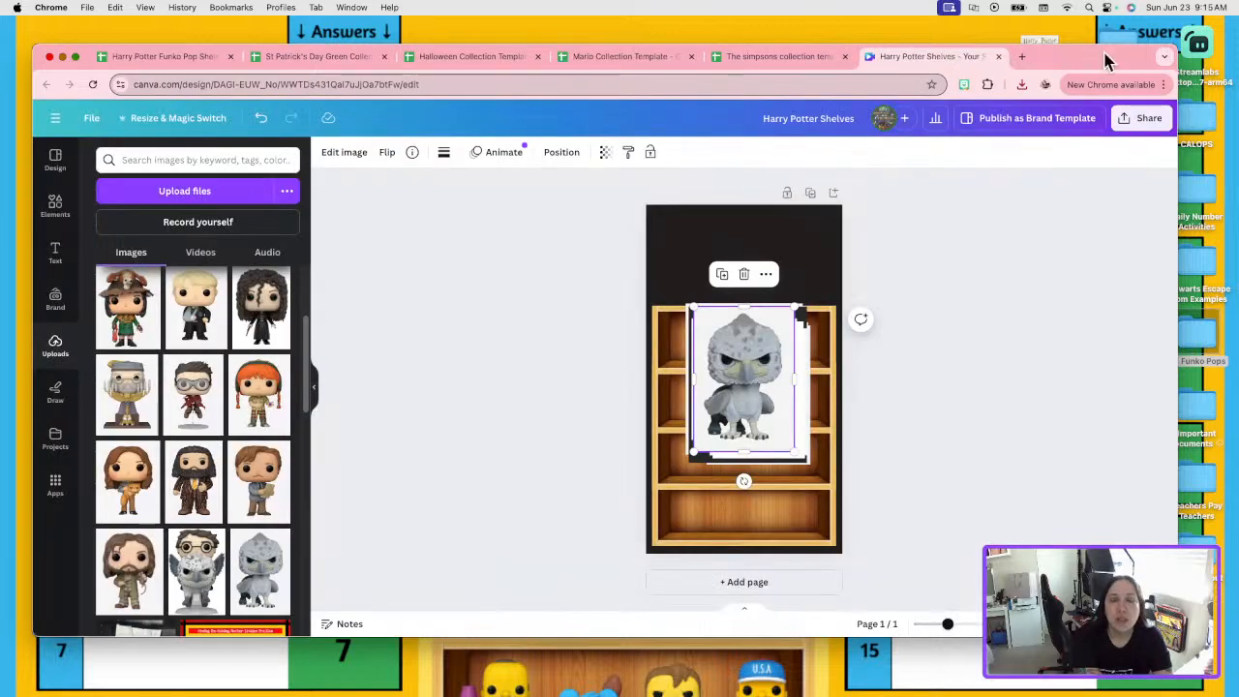
drag(1118, 56, 835, 56)
drag(1040, 44, 445, 259)
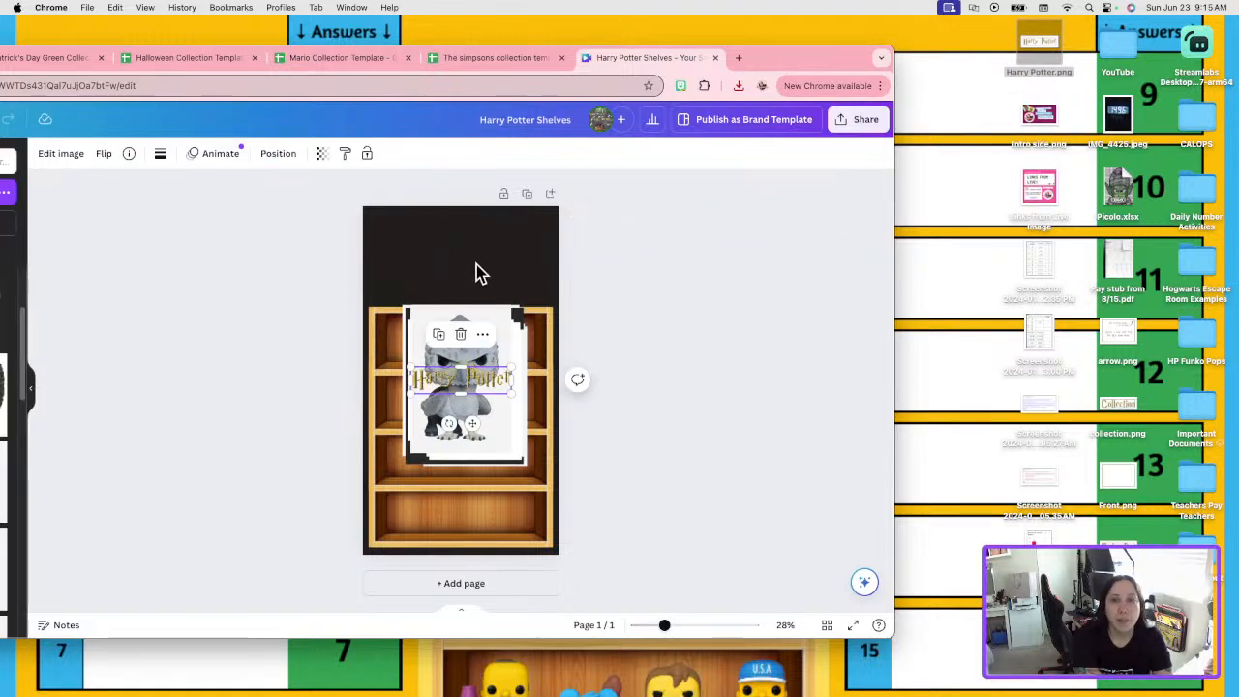
drag(1125, 402, 540, 322)
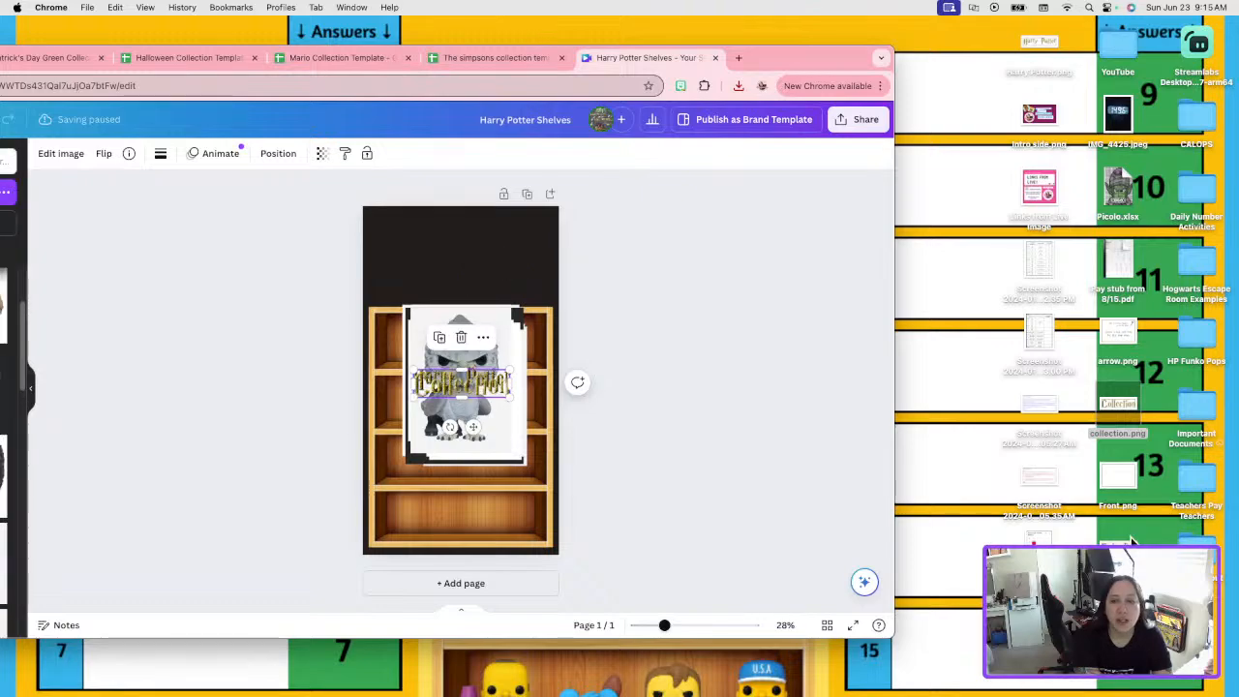
drag(1129, 548, 482, 449)
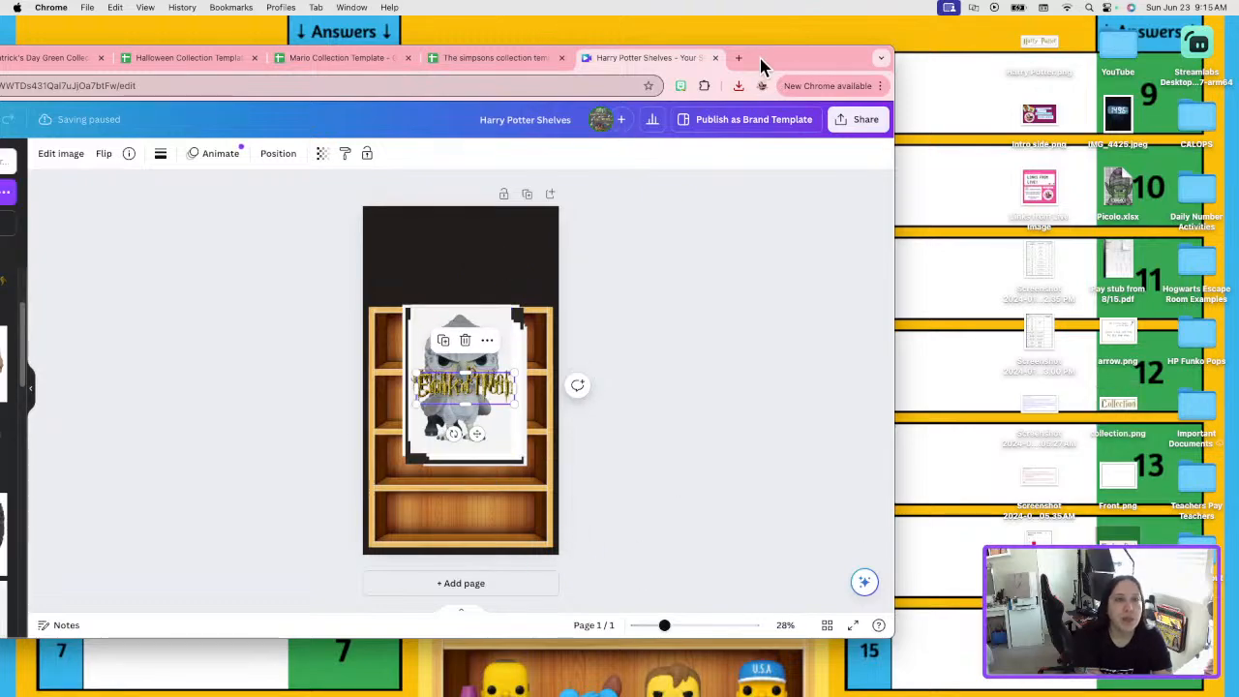
drag(761, 66, 1175, 79)
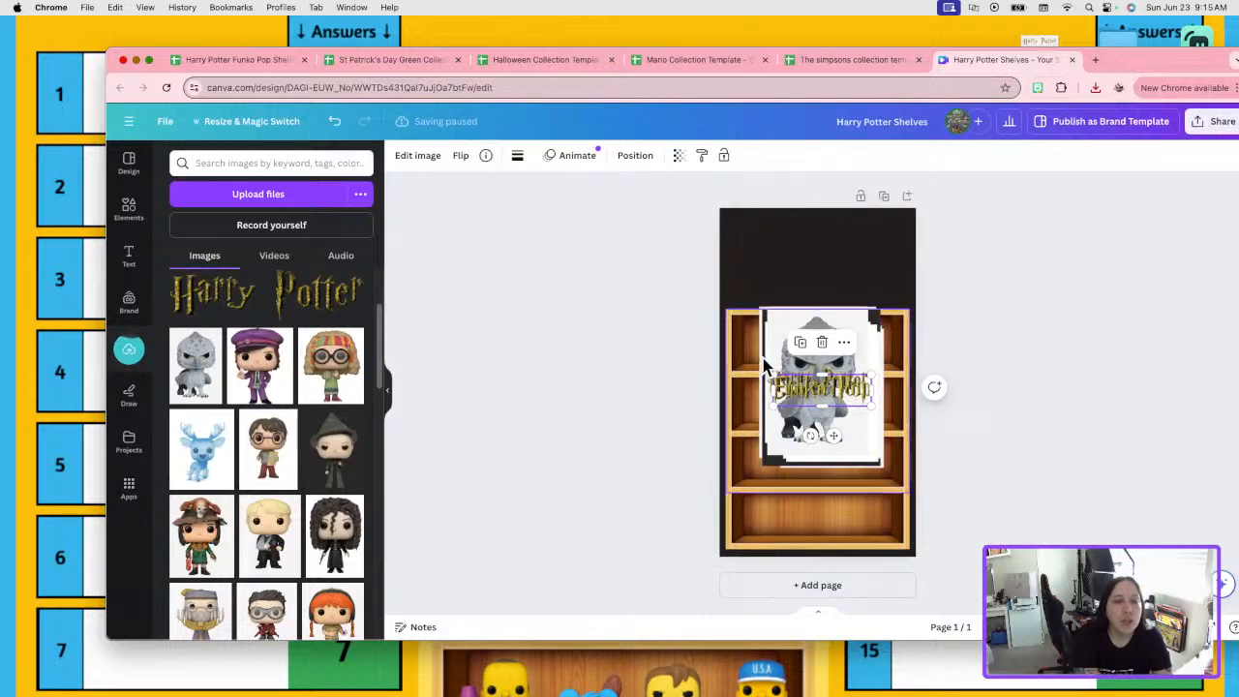
Move the Funko Pop, Collection and Harry Potter lettering into the dark area above the shelves.
drag(817, 401, 828, 275)
click(1006, 377)
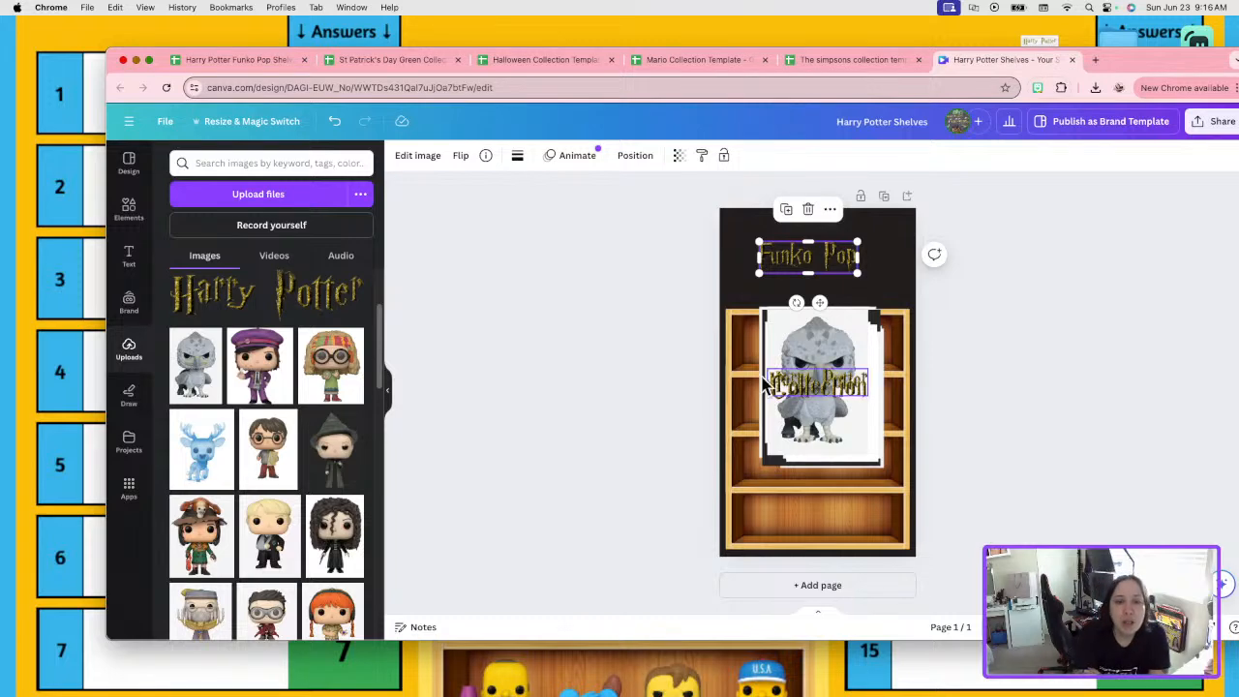
drag(772, 384, 777, 281)
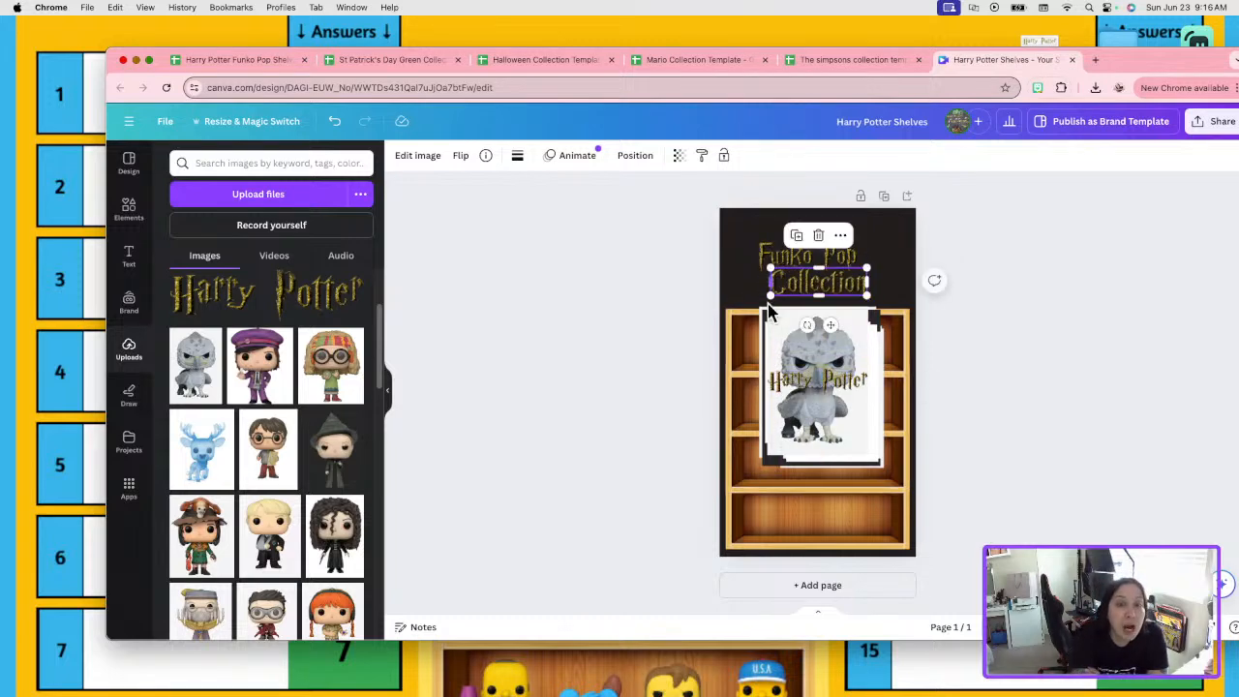
drag(810, 388, 787, 233)
Enlarge the three lettering images and stack them above the shelves as Harry Potter, Funko Pop, Collection.
drag(849, 284, 865, 313)
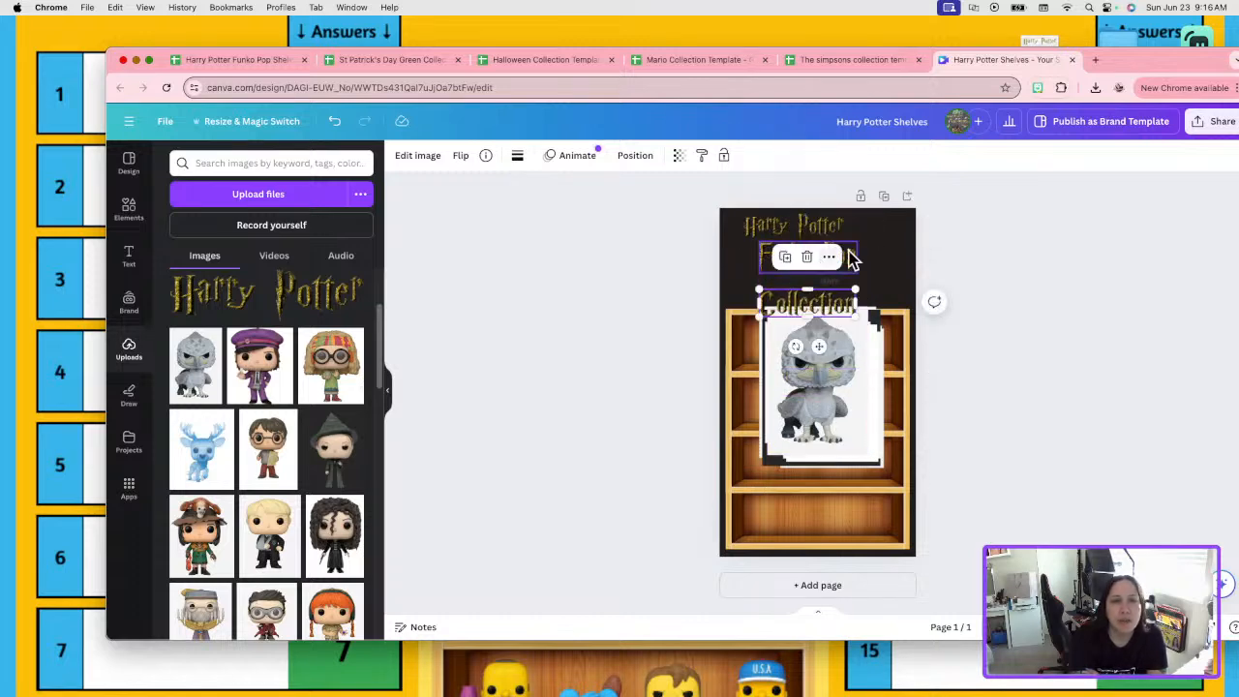
drag(855, 260, 887, 279)
click(836, 220)
click(968, 312)
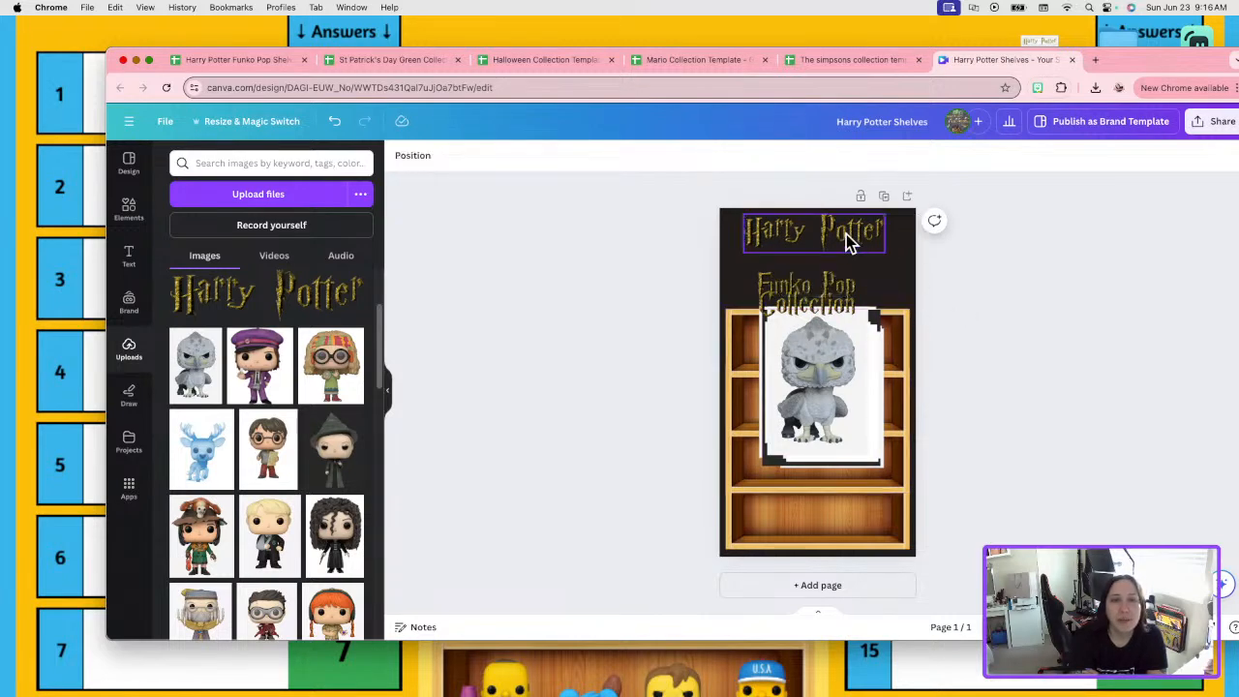
drag(846, 234, 848, 237)
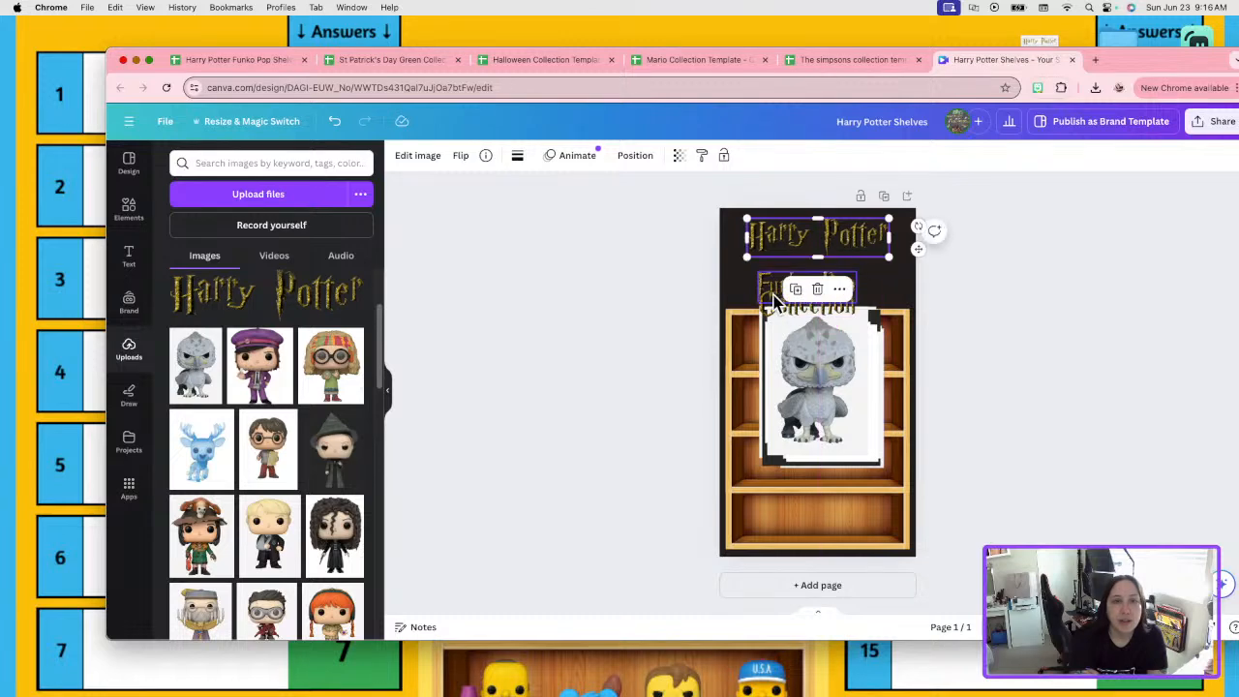
drag(770, 279, 757, 262)
drag(852, 291, 878, 307)
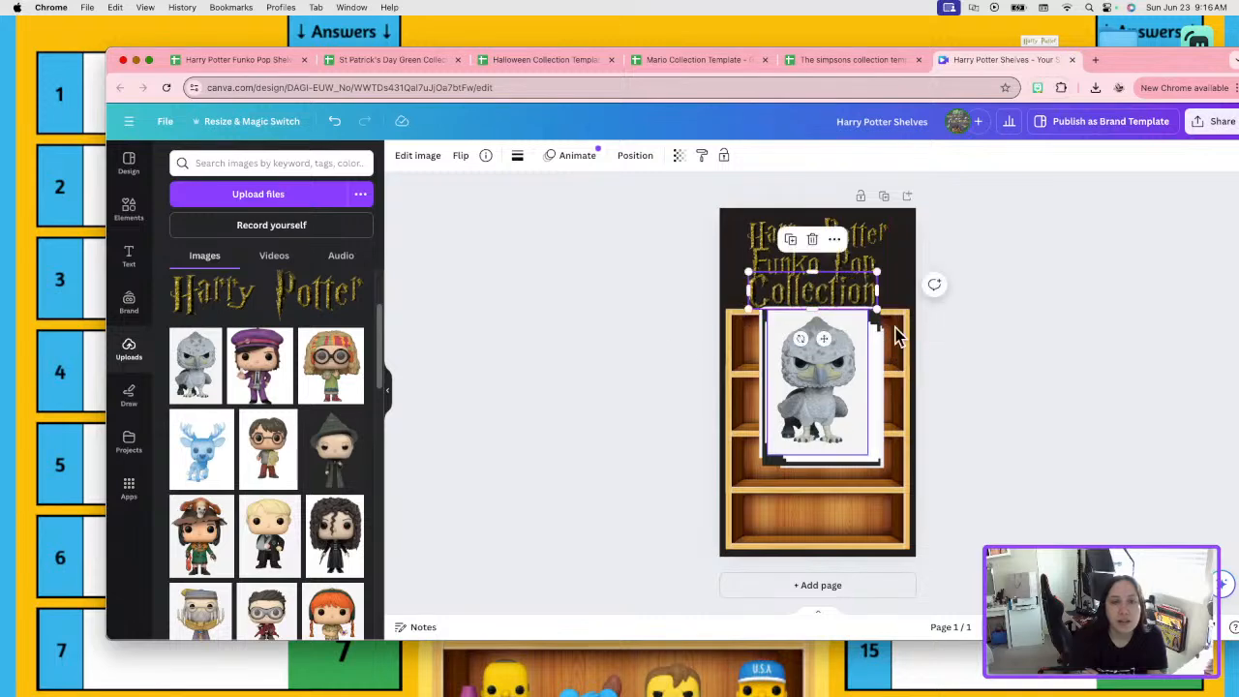
click(1010, 321)
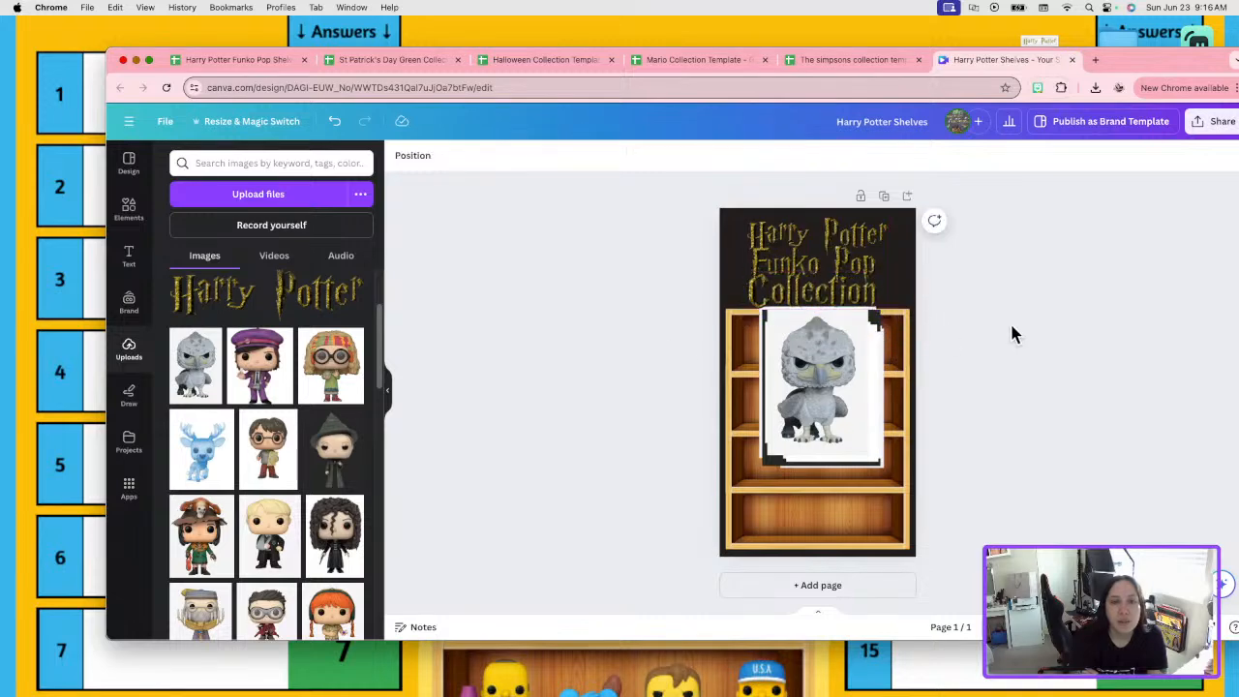
Align the Collection, Funko Pop and Harry Potter lettering on a common vertical centre line.
click(909, 283)
click(1067, 298)
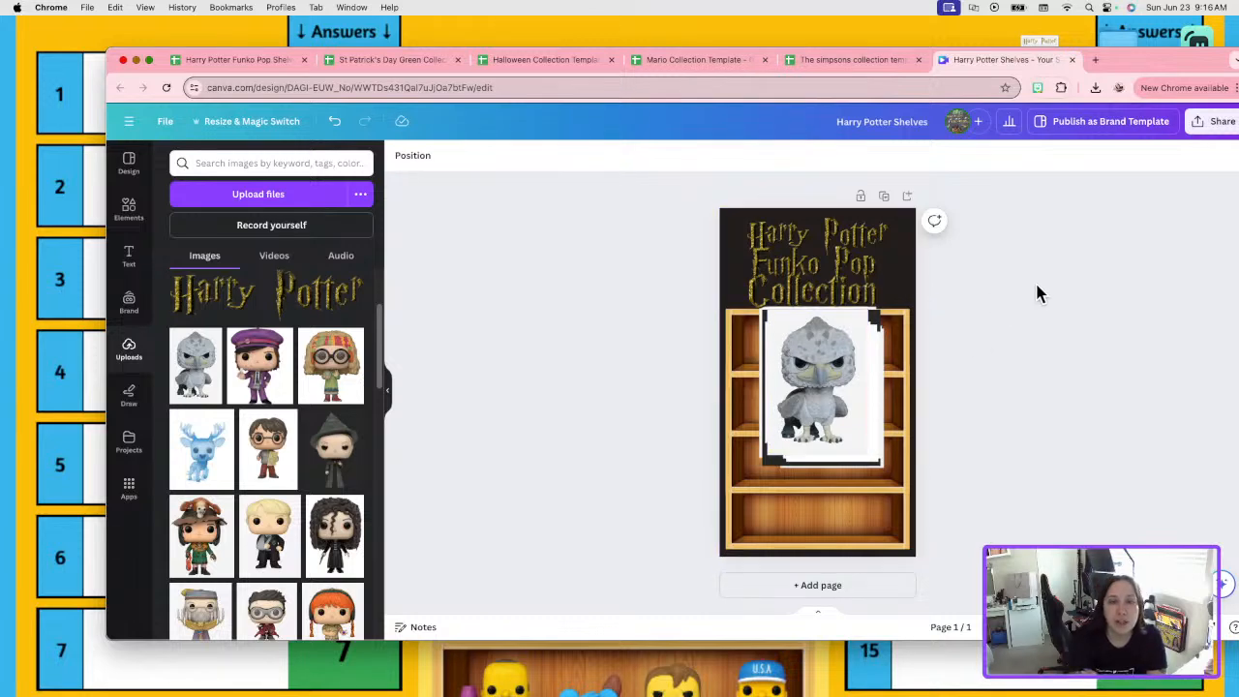
drag(893, 287, 823, 290)
click(1096, 277)
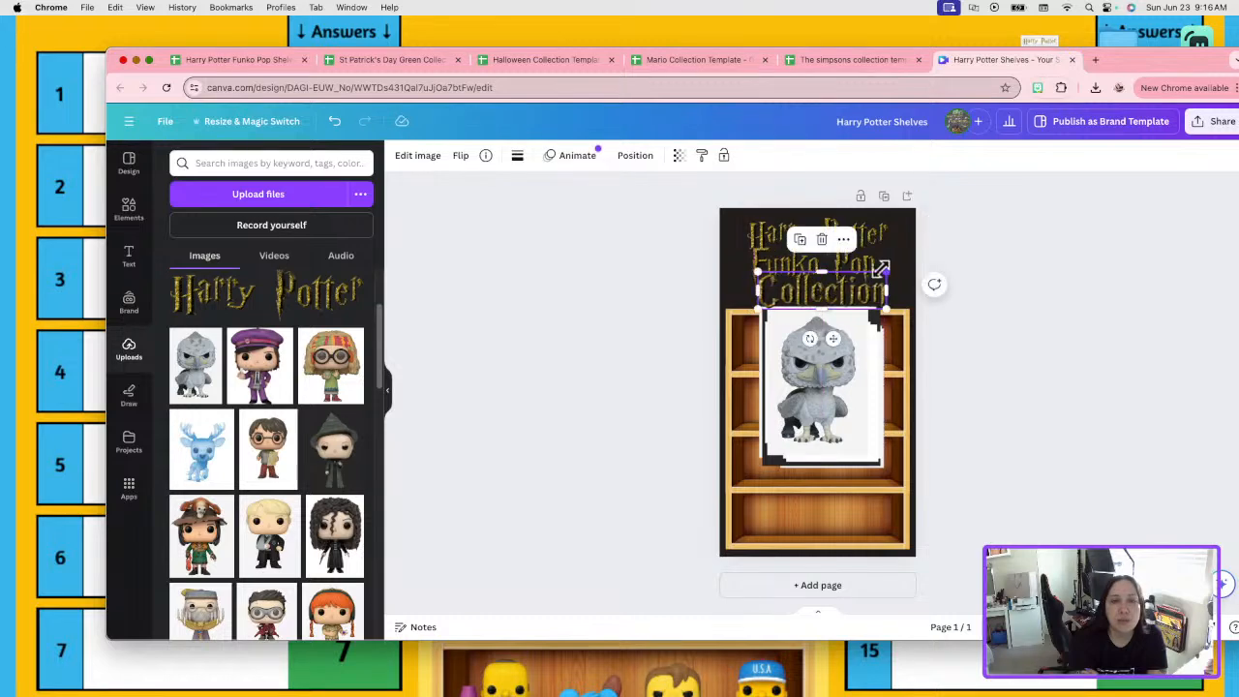
click(865, 264)
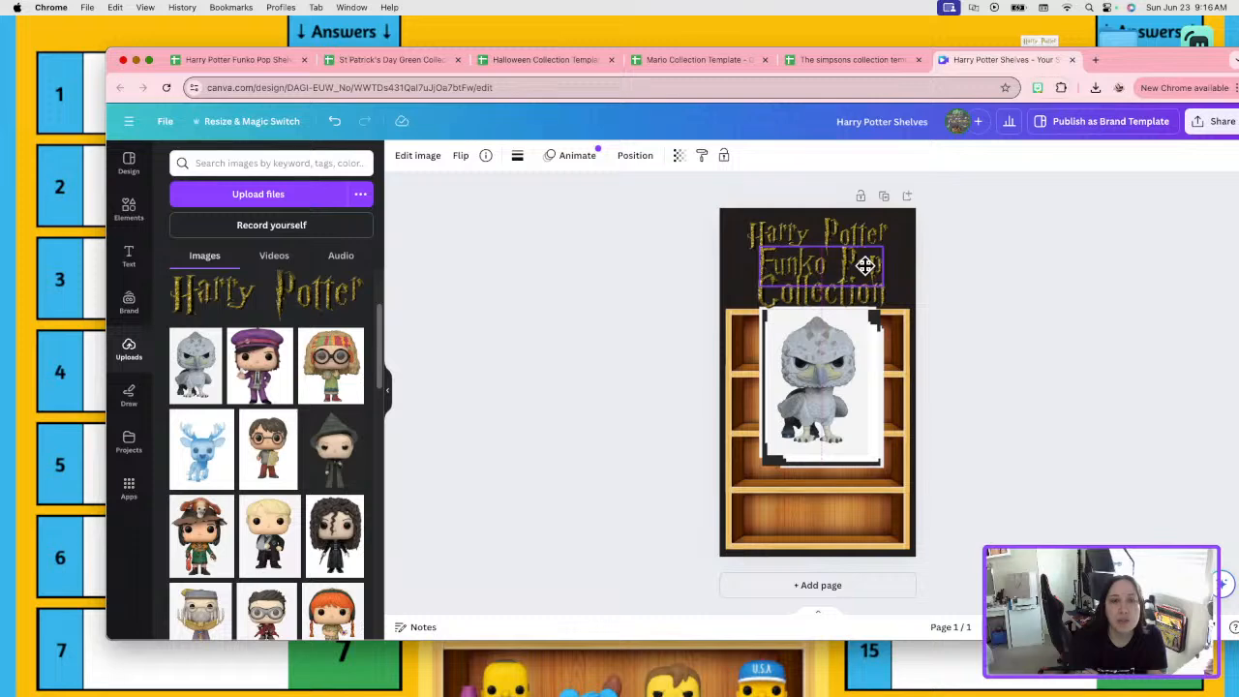
drag(865, 265, 865, 265)
drag(797, 233, 804, 235)
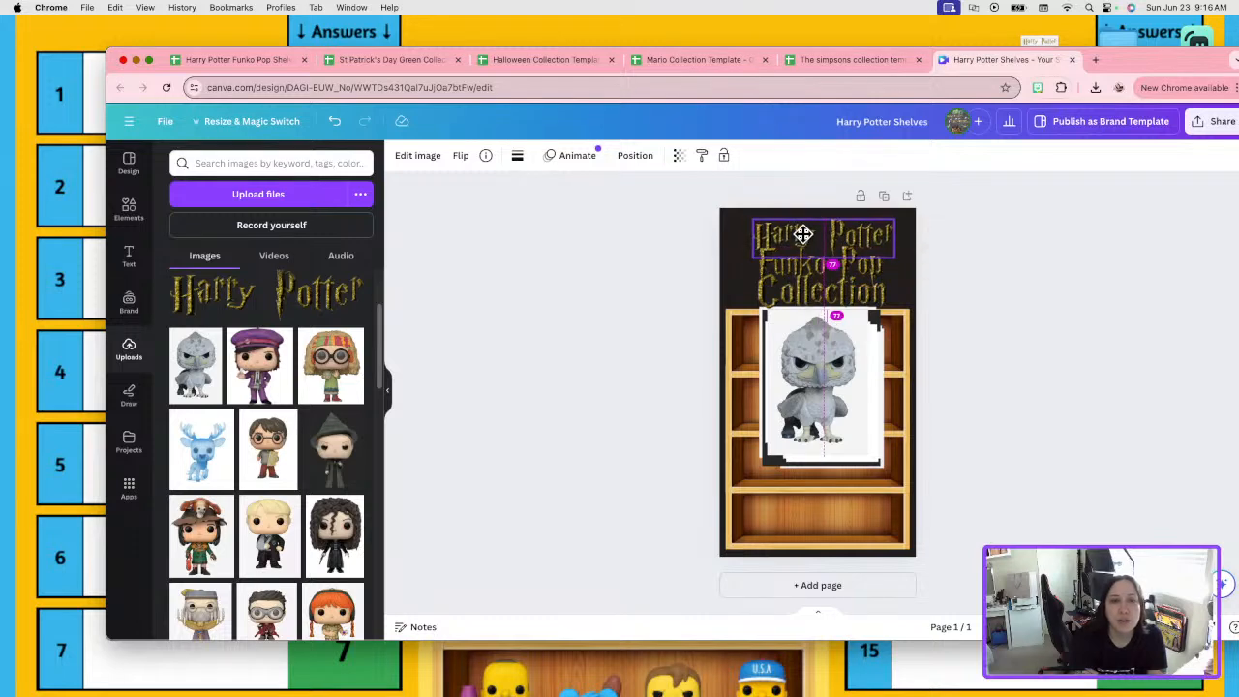
drag(803, 234, 803, 234)
click(1020, 324)
Select only the three title lettering images, move them slightly higher on the page and group them.
drag(1024, 313, 823, 221)
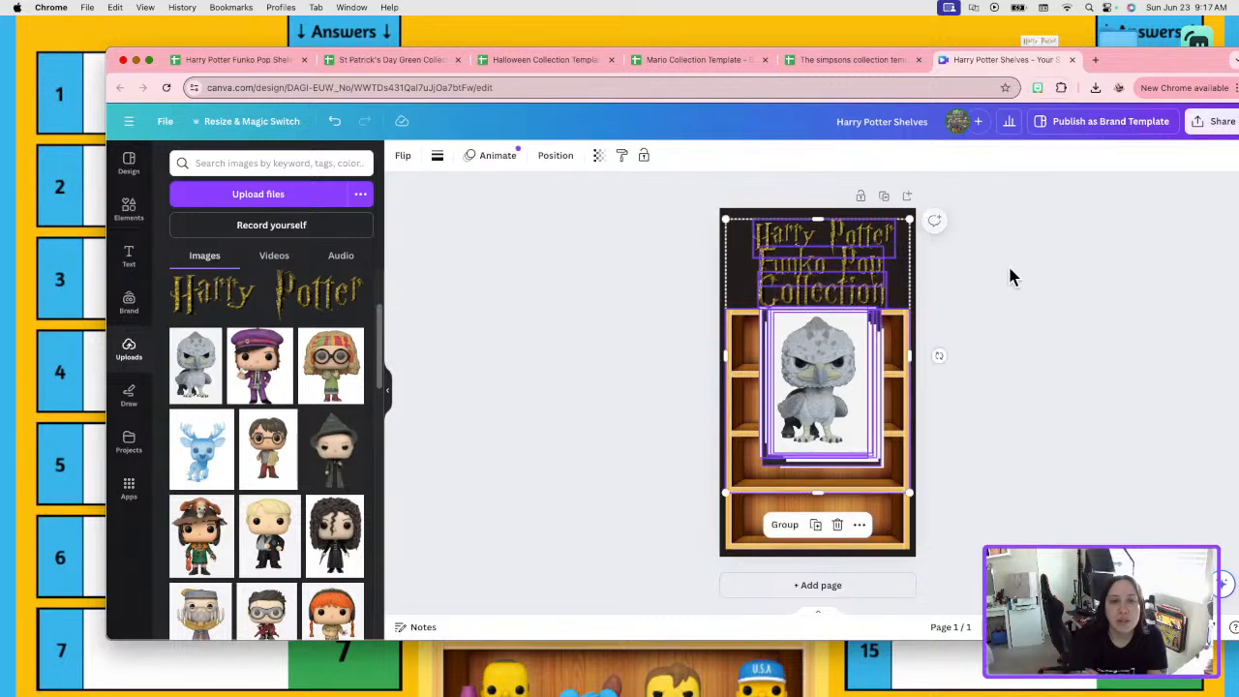
click(987, 292)
drag(986, 286, 843, 249)
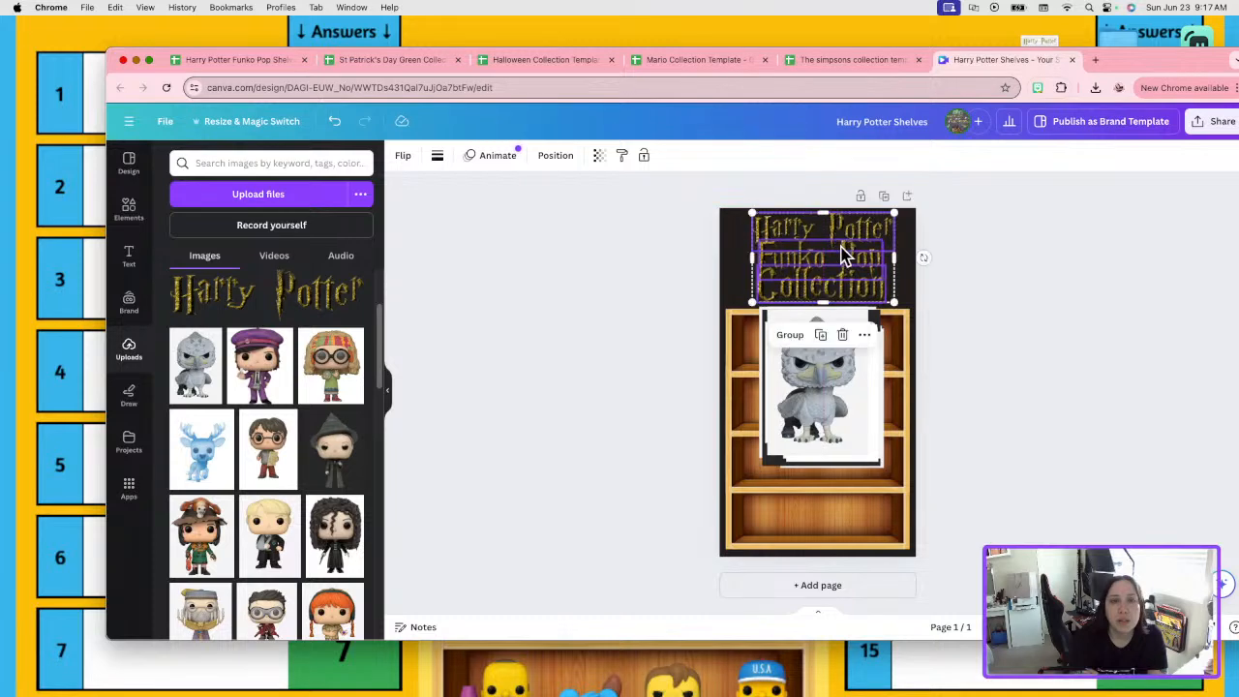
click(789, 338)
click(978, 260)
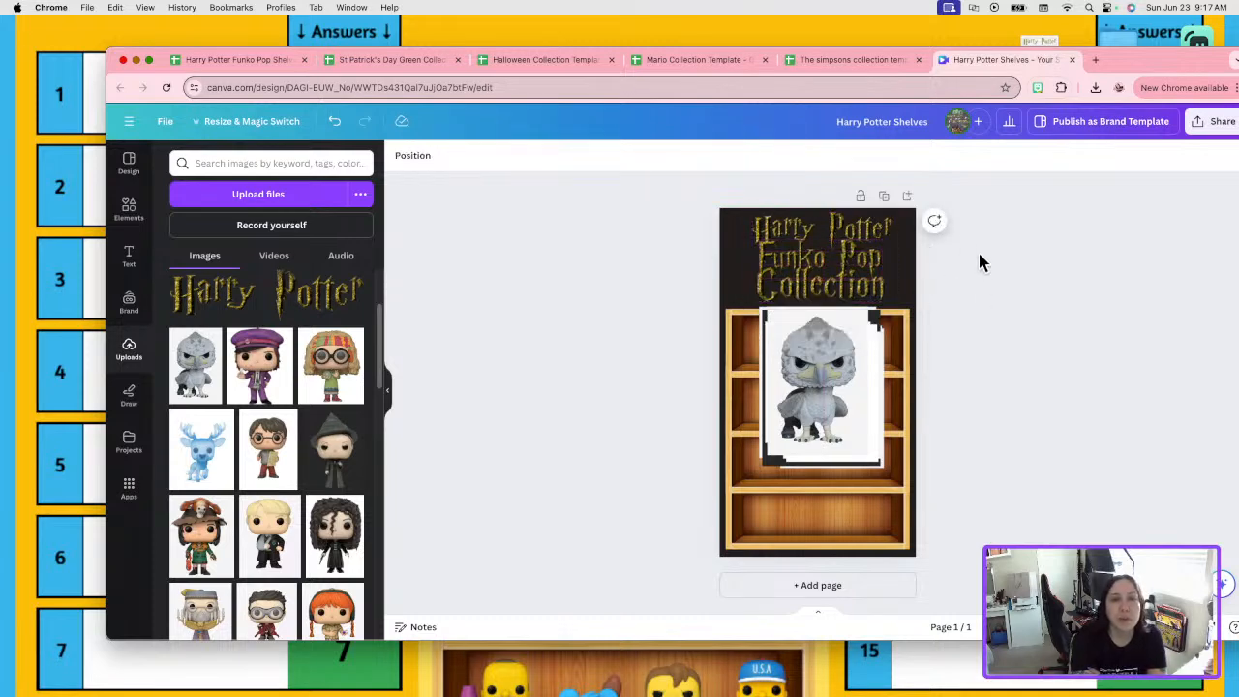
Shrink the grouped title slightly and centre it in the dark area above the shelves.
click(864, 268)
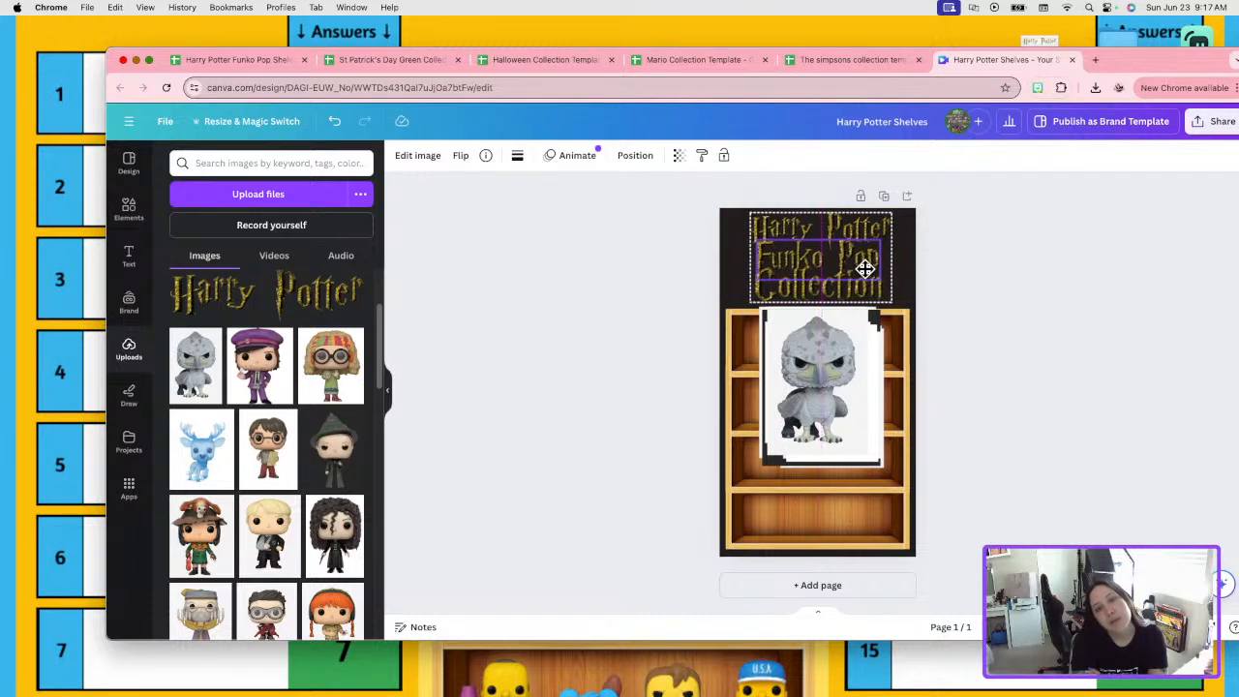
drag(894, 300, 876, 279)
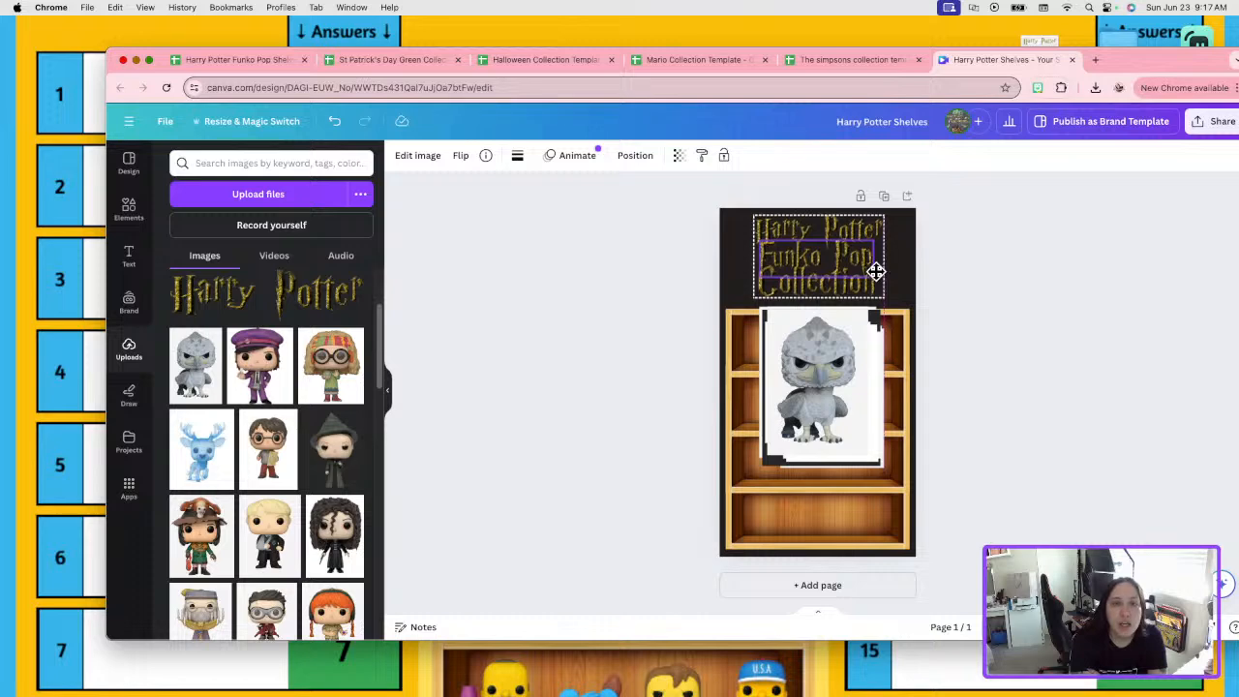
click(946, 271)
Change the page background to a custom dark red, #922C13.
click(912, 242)
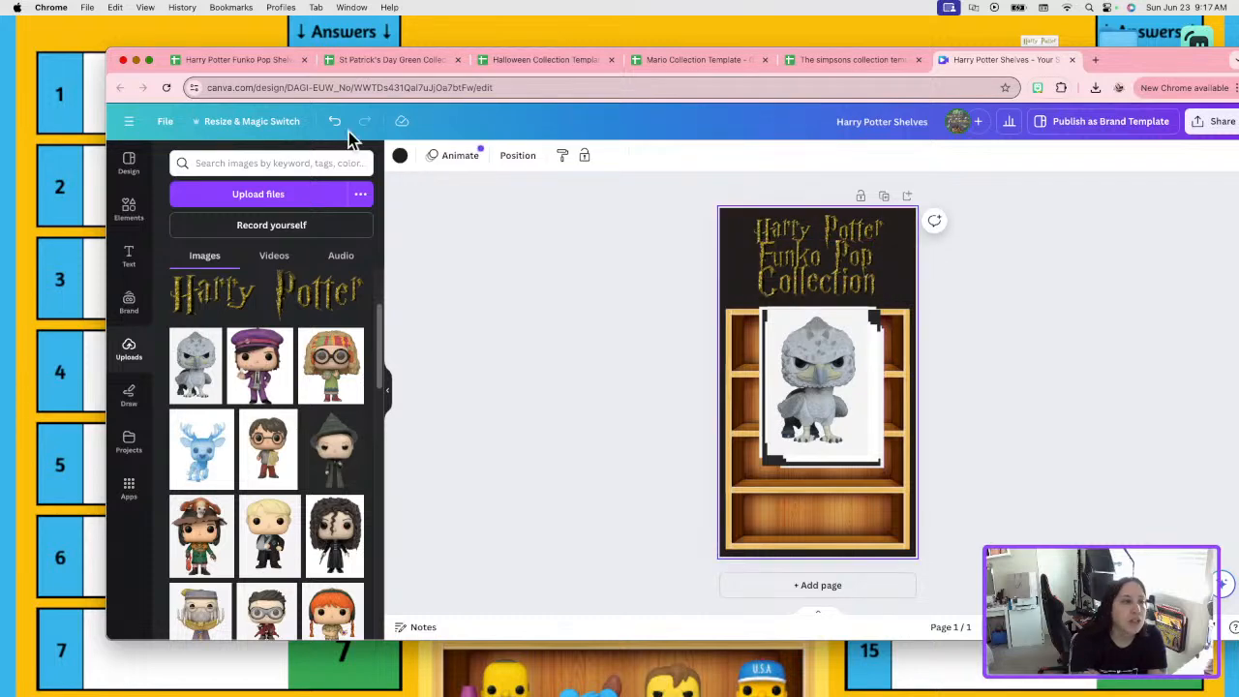
click(401, 158)
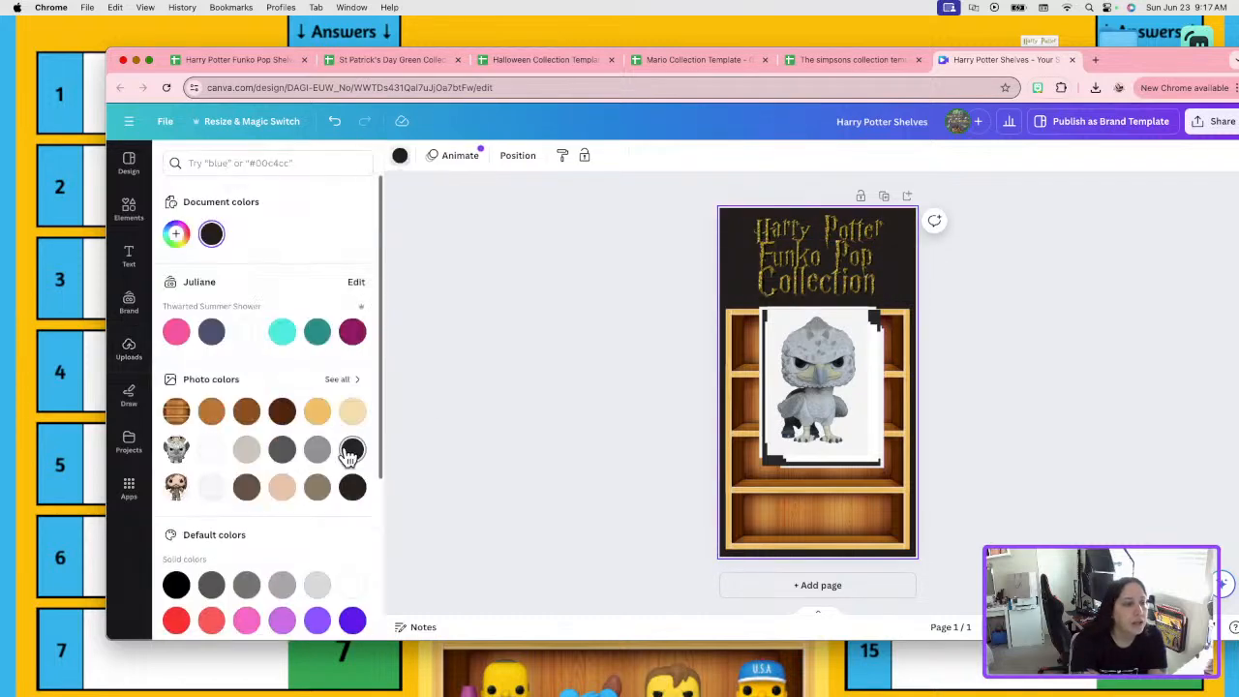
scroll(349, 455, down, 5)
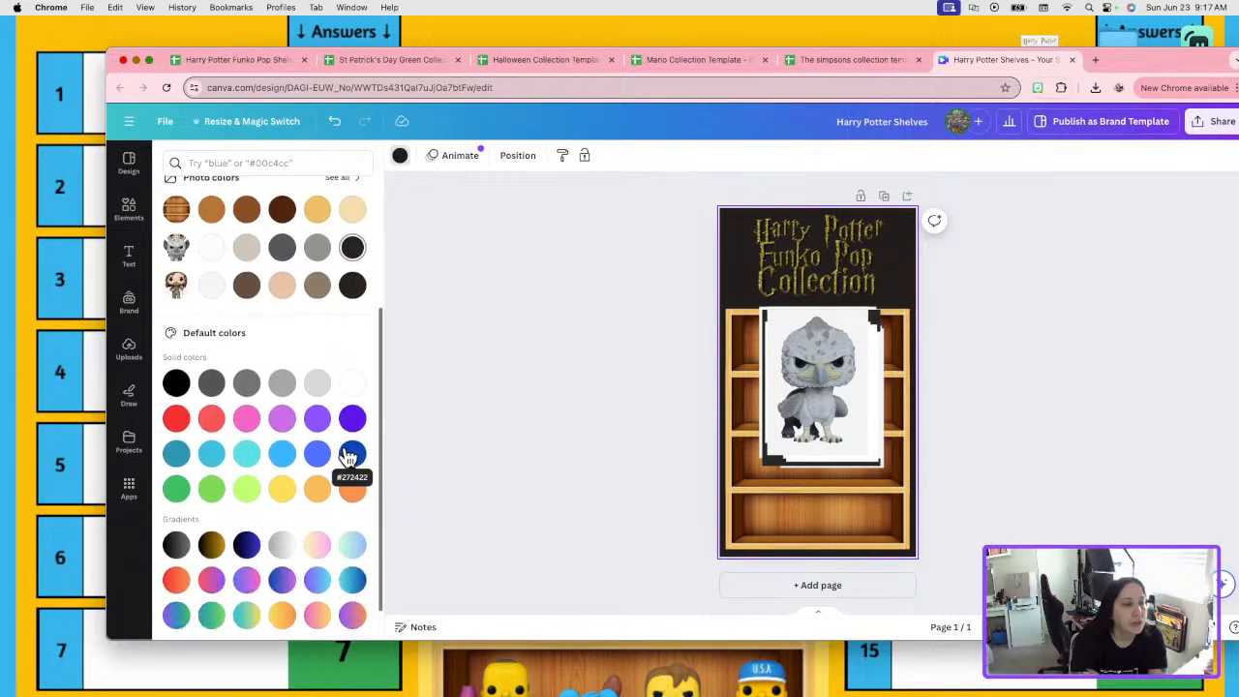
scroll(348, 455, up, 5)
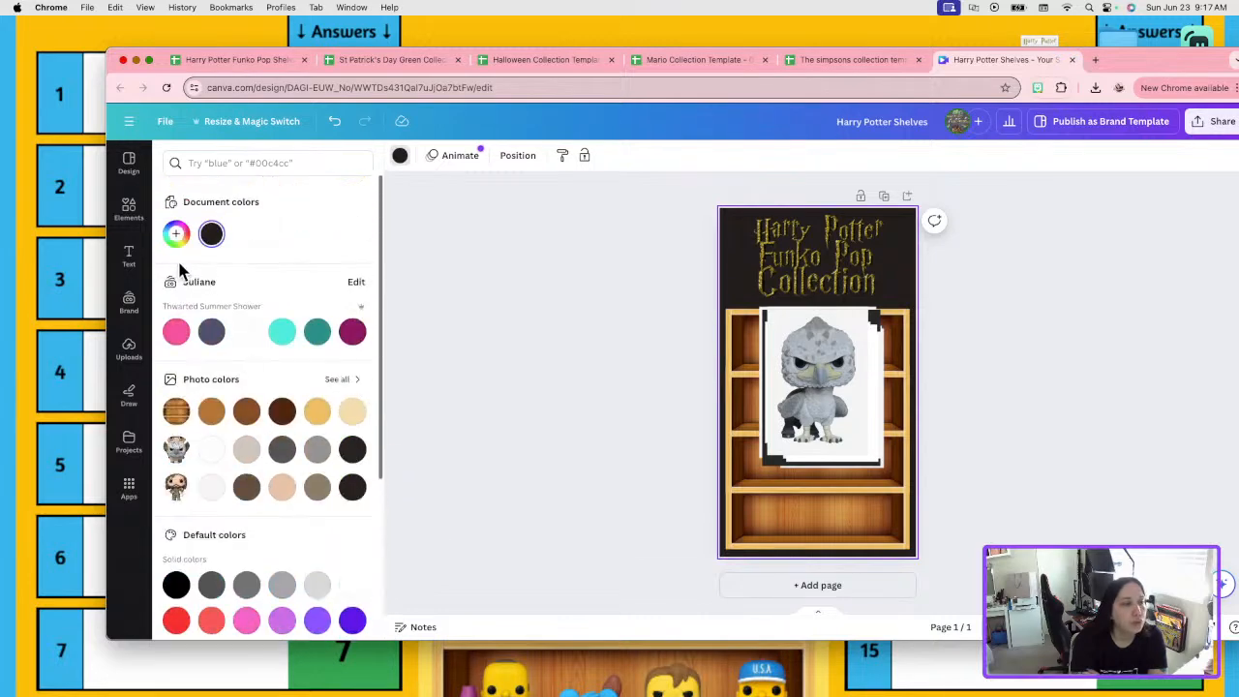
click(176, 233)
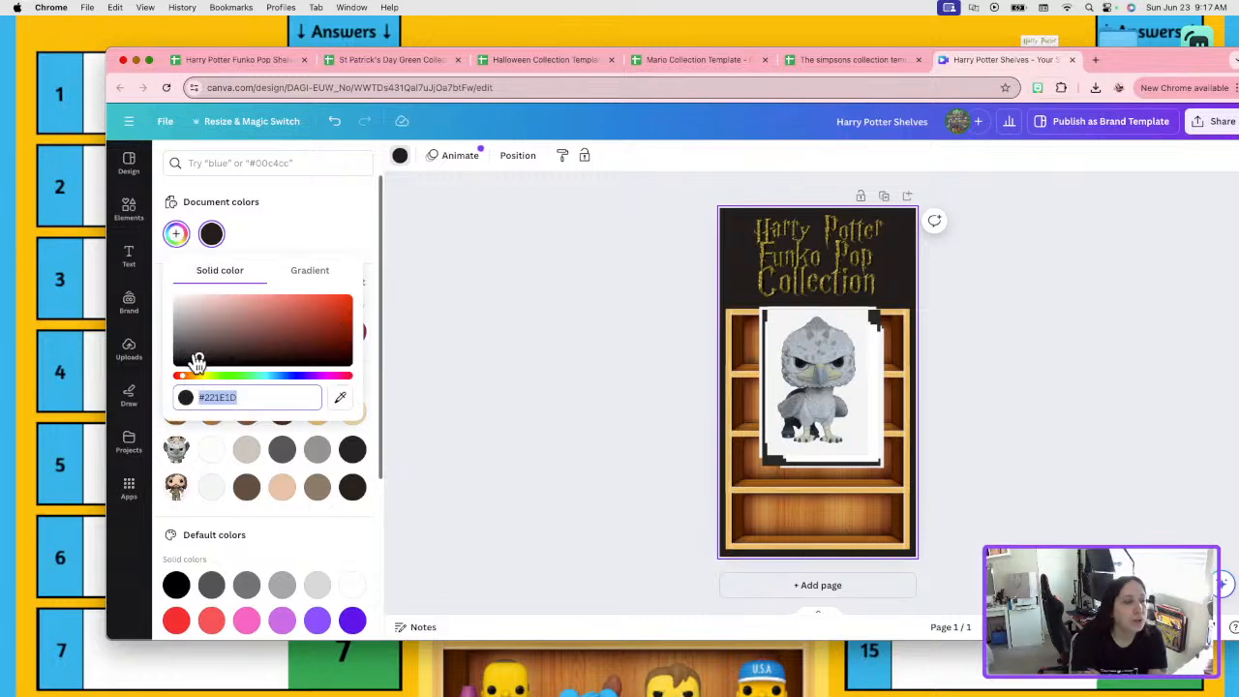
drag(196, 361, 322, 328)
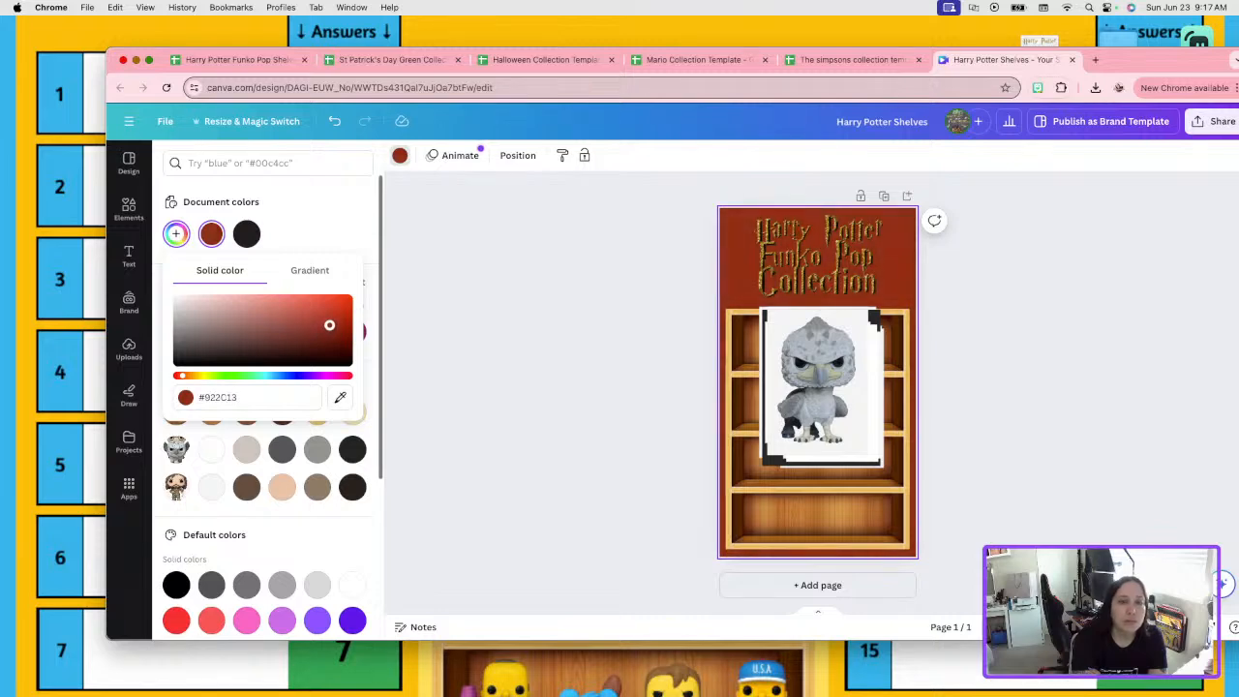
click(433, 313)
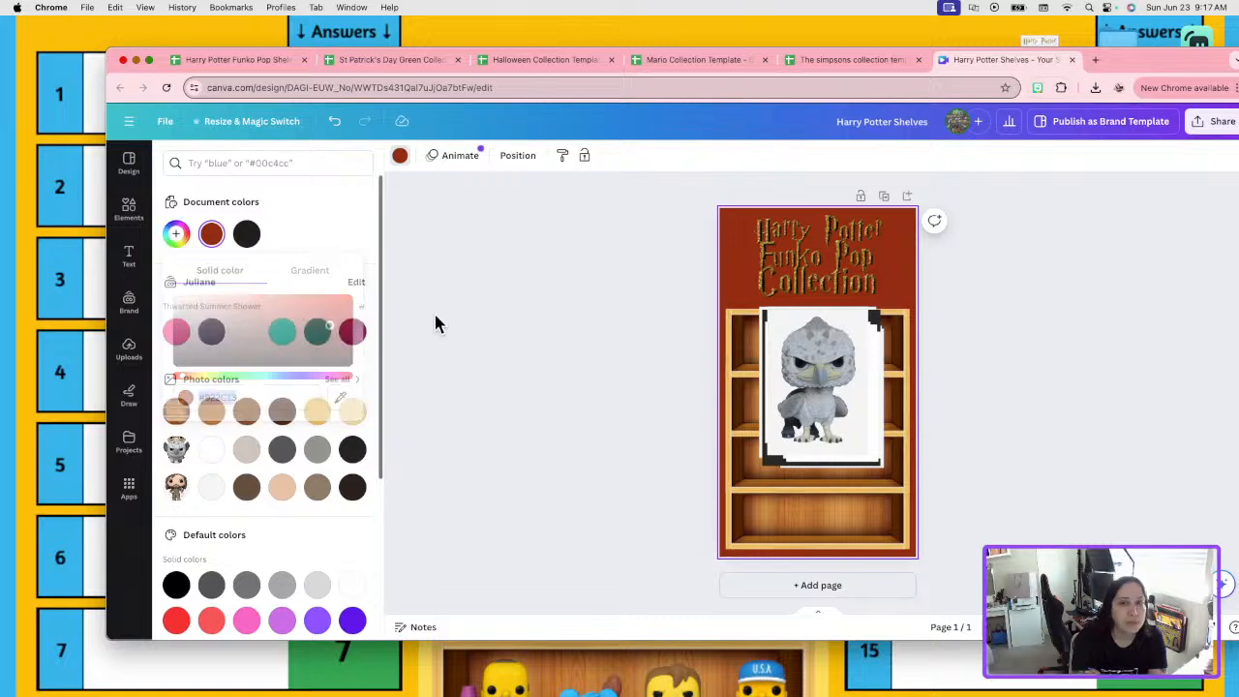
click(1101, 366)
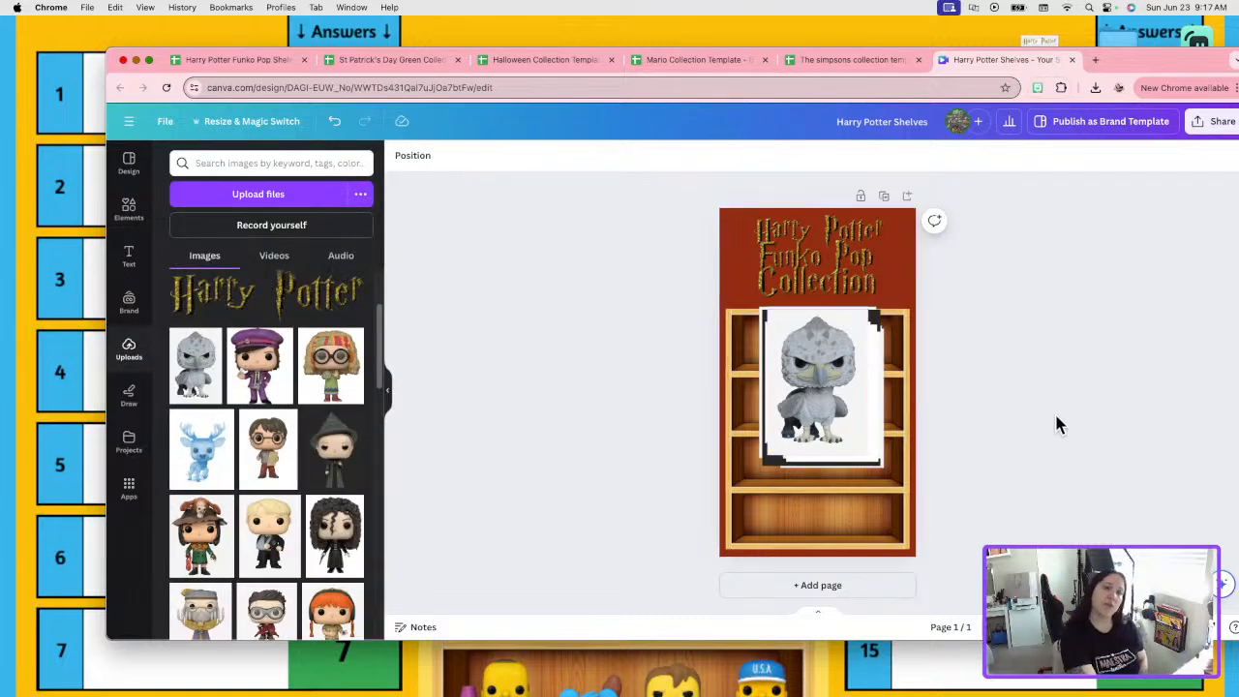
Ungroup the title lettering and enlarge the Harry Potter line so it spans nearly the full page width.
click(858, 271)
click(1082, 293)
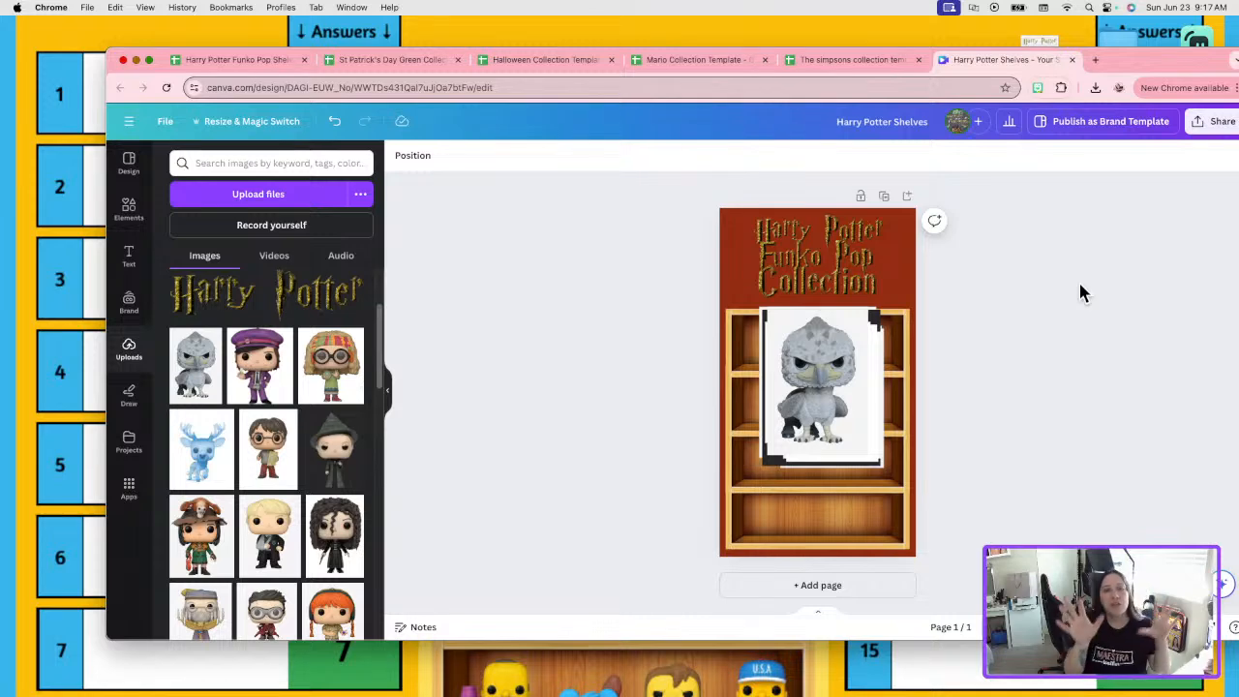
click(850, 237)
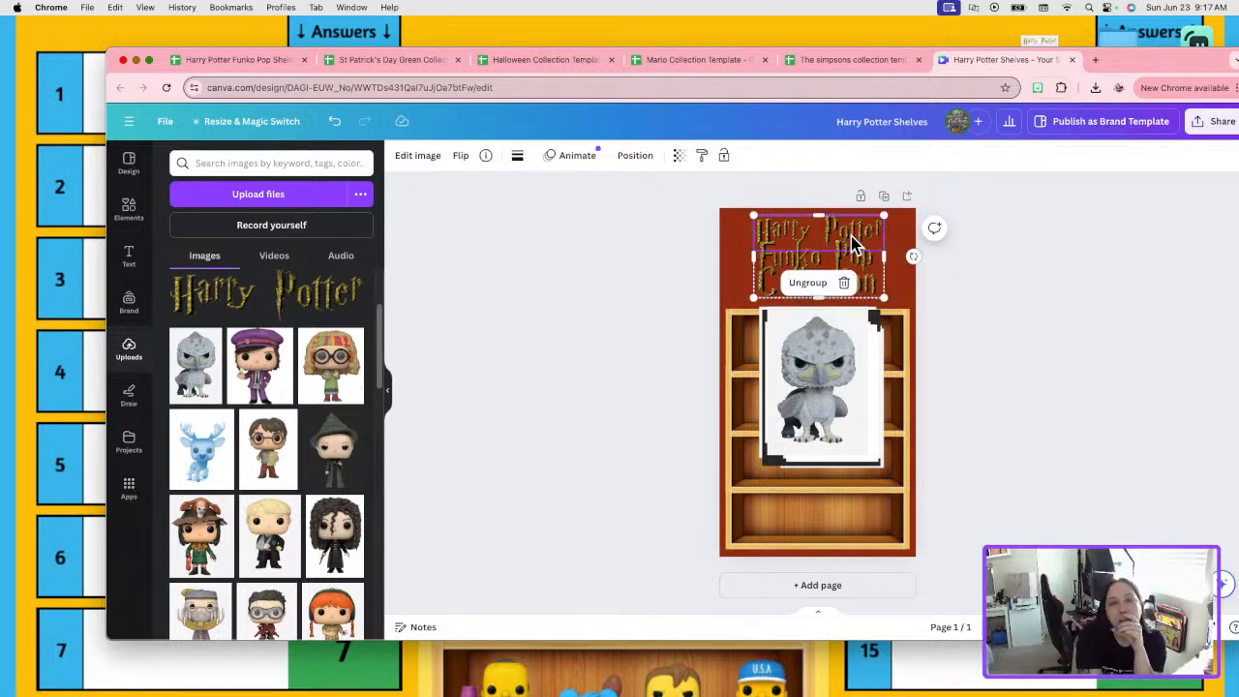
click(809, 283)
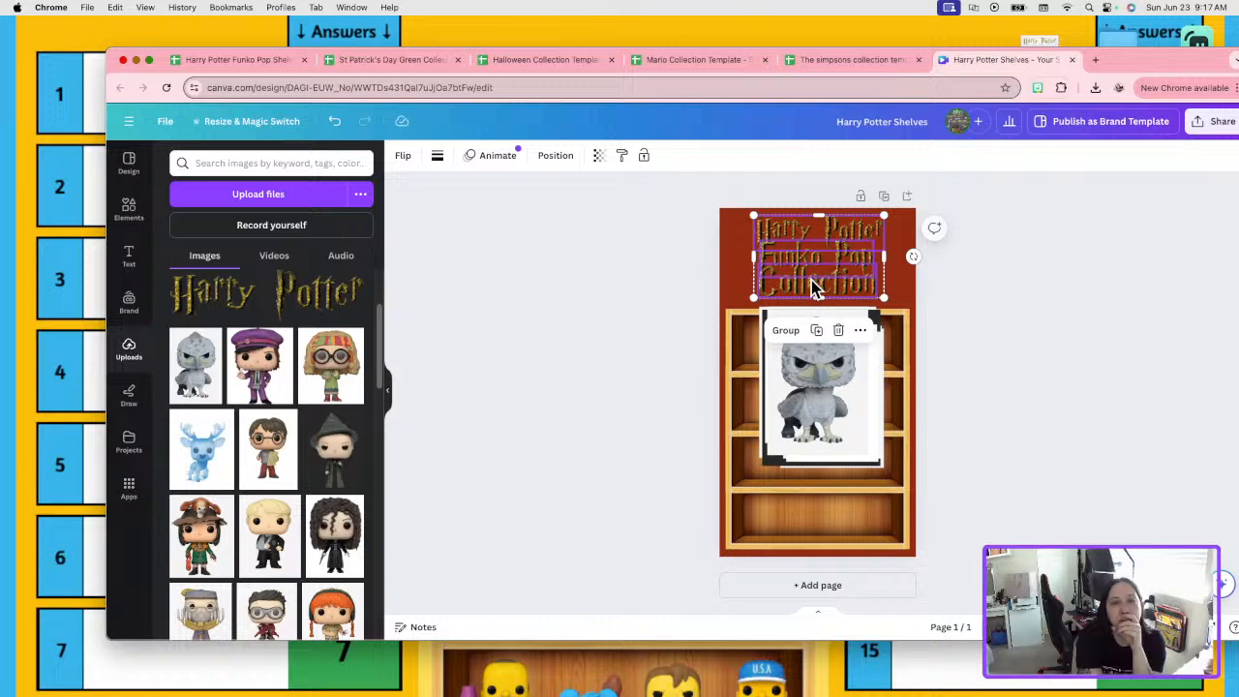
click(971, 297)
drag(830, 230, 870, 236)
click(990, 263)
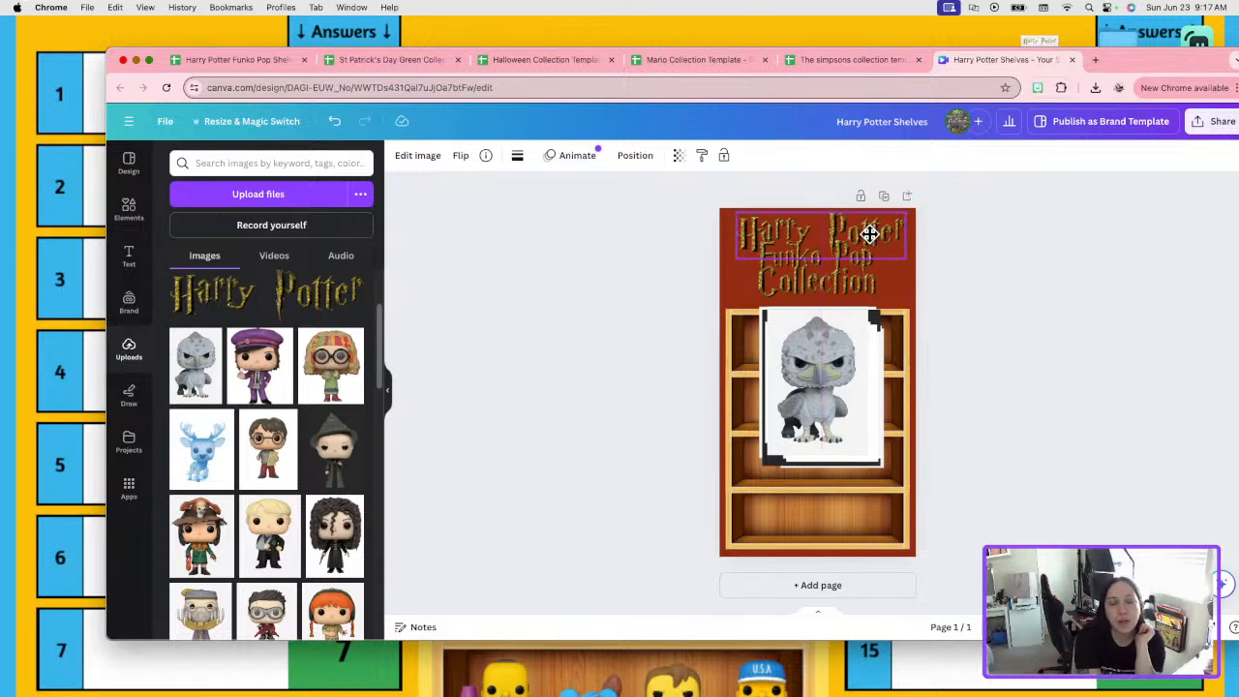
click(1038, 321)
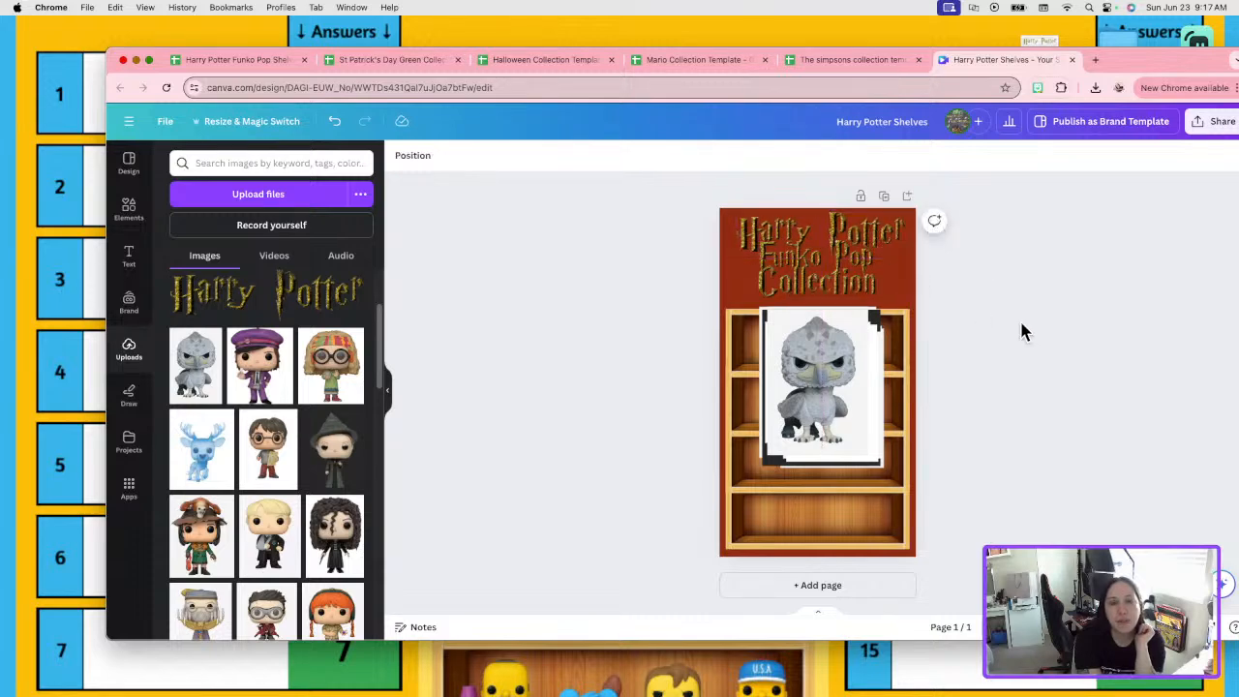
Enlarge the Collection lettering so it fills the space just above the shelves.
click(860, 290)
mouse_move(866, 296)
mouse_down()
mouse_move(900, 309)
mouse_move(878, 299)
mouse_up()
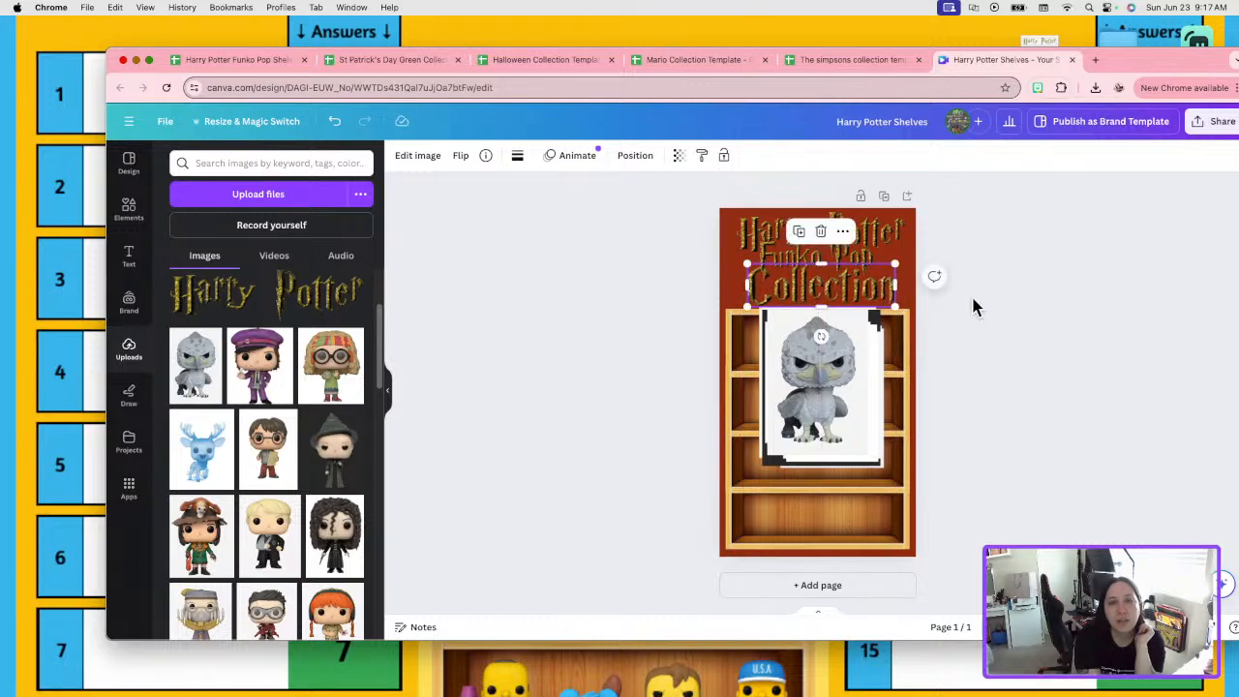
click(997, 300)
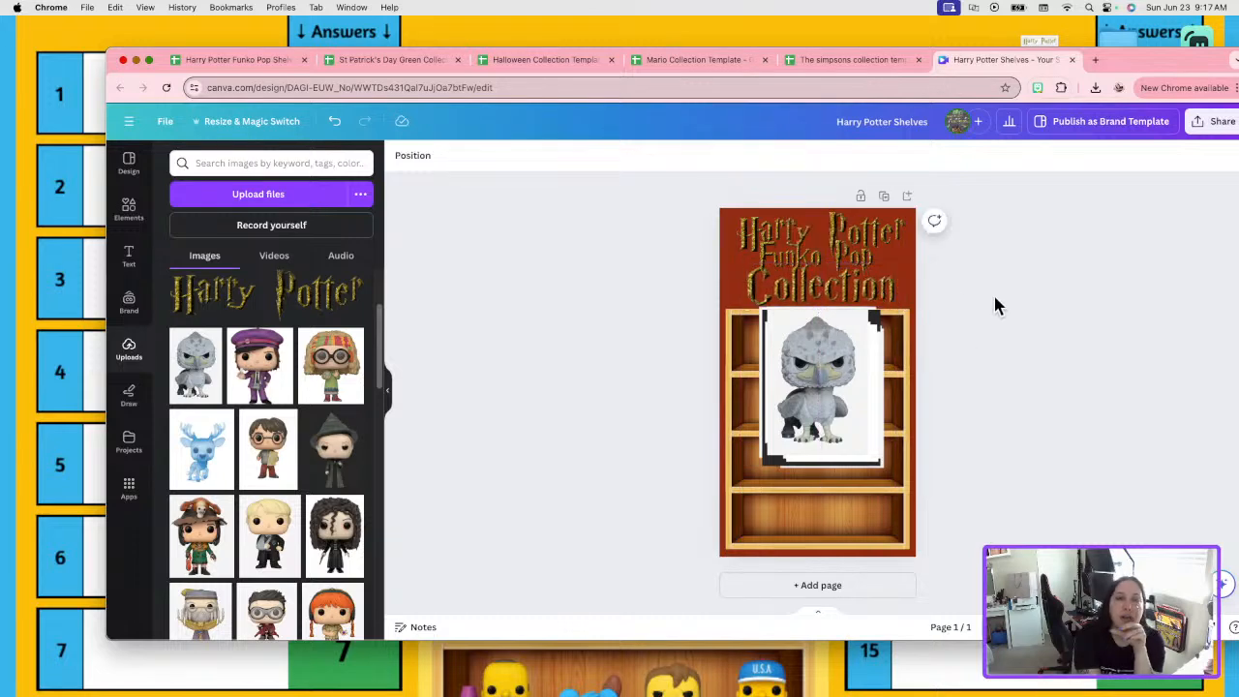
Select only the three title lettering images and group them again.
click(870, 264)
drag(996, 281, 765, 240)
right_click(764, 240)
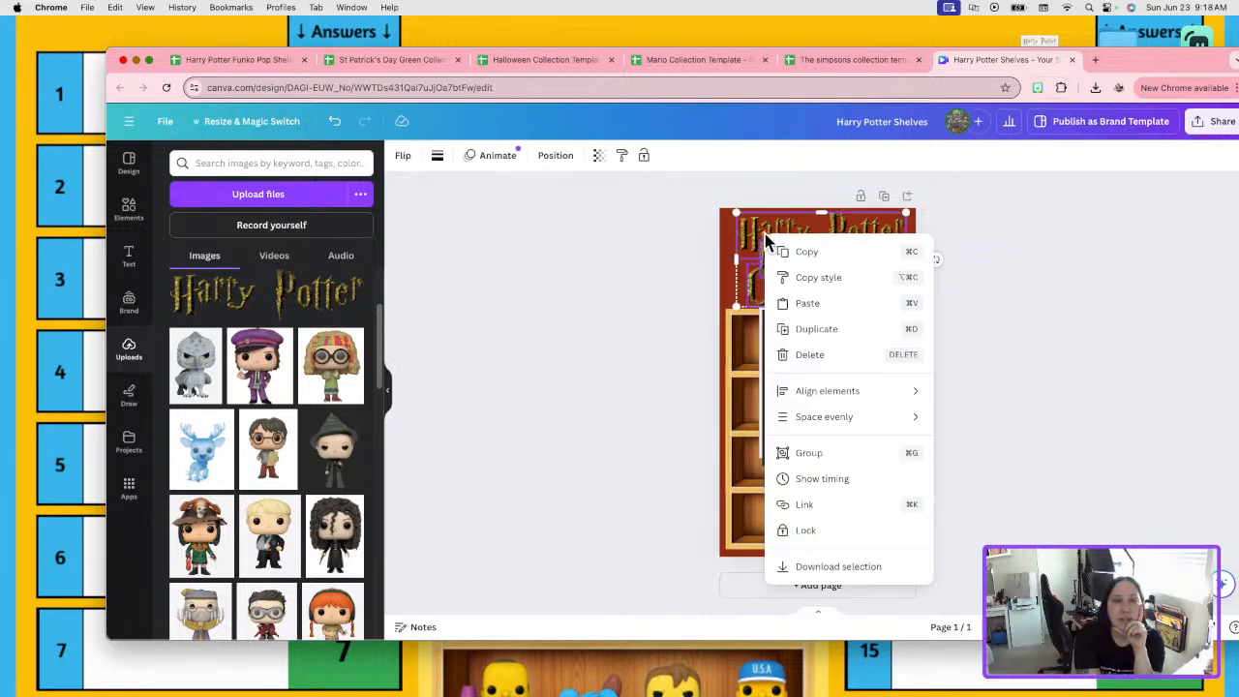
click(1043, 237)
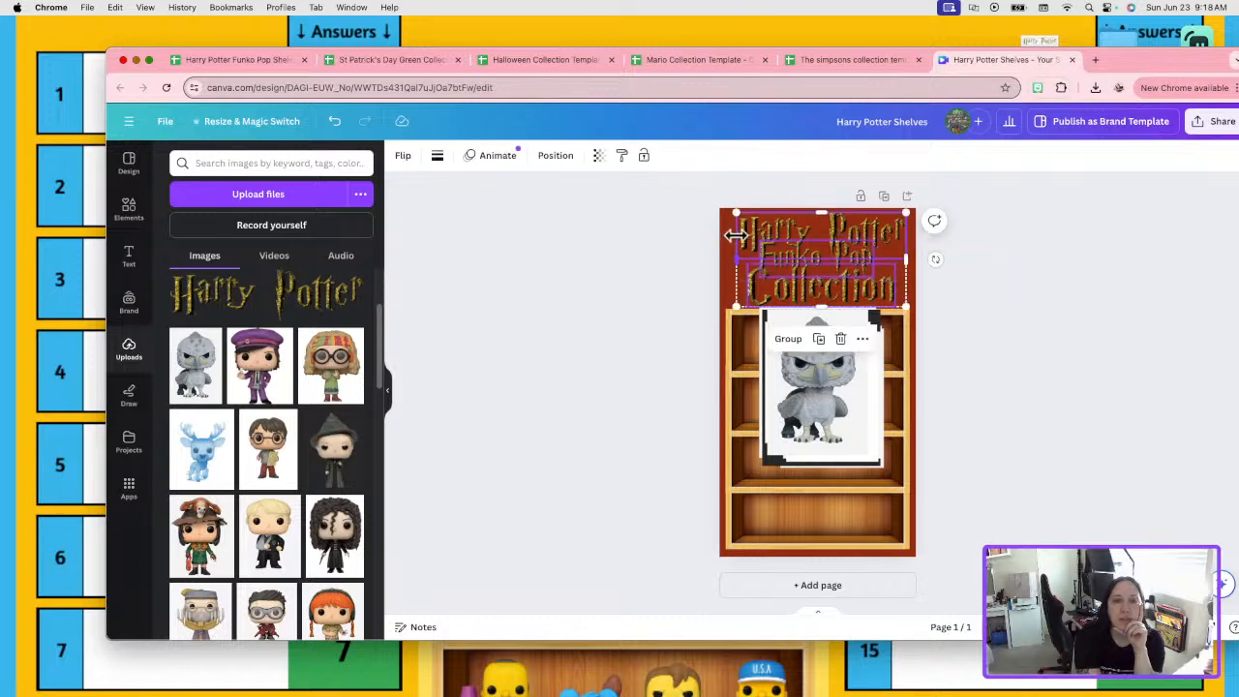
click(788, 338)
click(1020, 302)
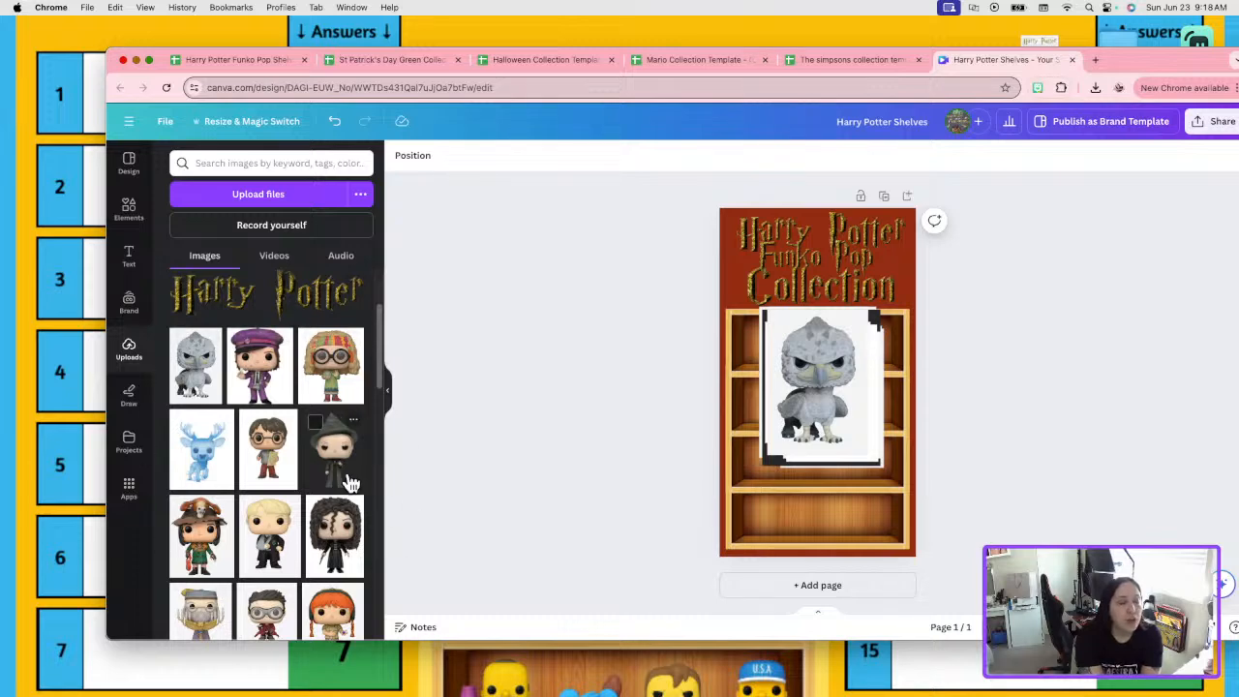
scroll(350, 479, down, 3)
scroll(351, 479, down, 3)
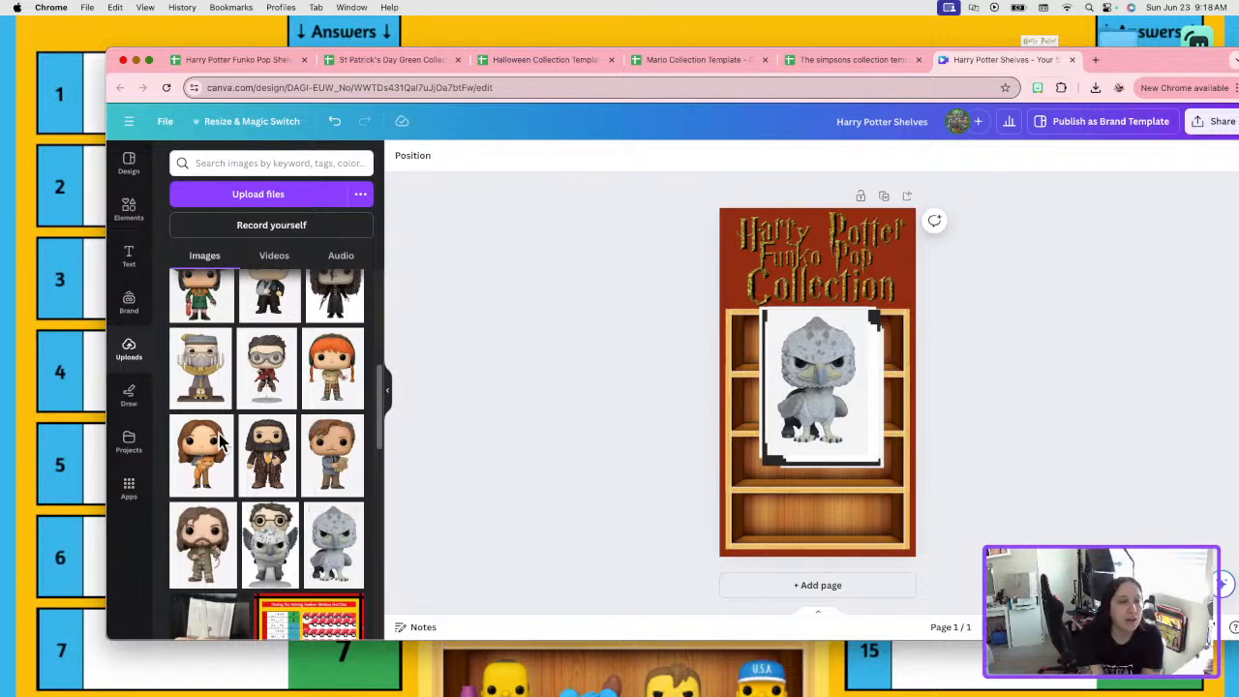
scroll(269, 498, up, 3)
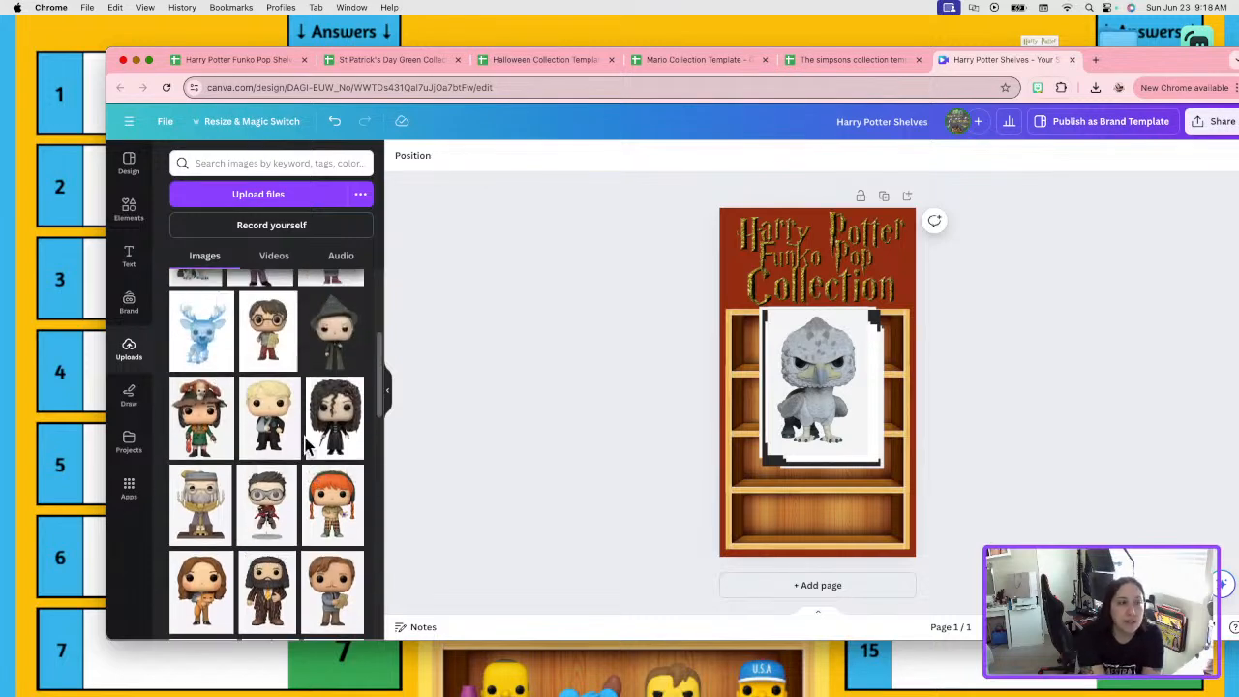
scroll(304, 443, up, 1)
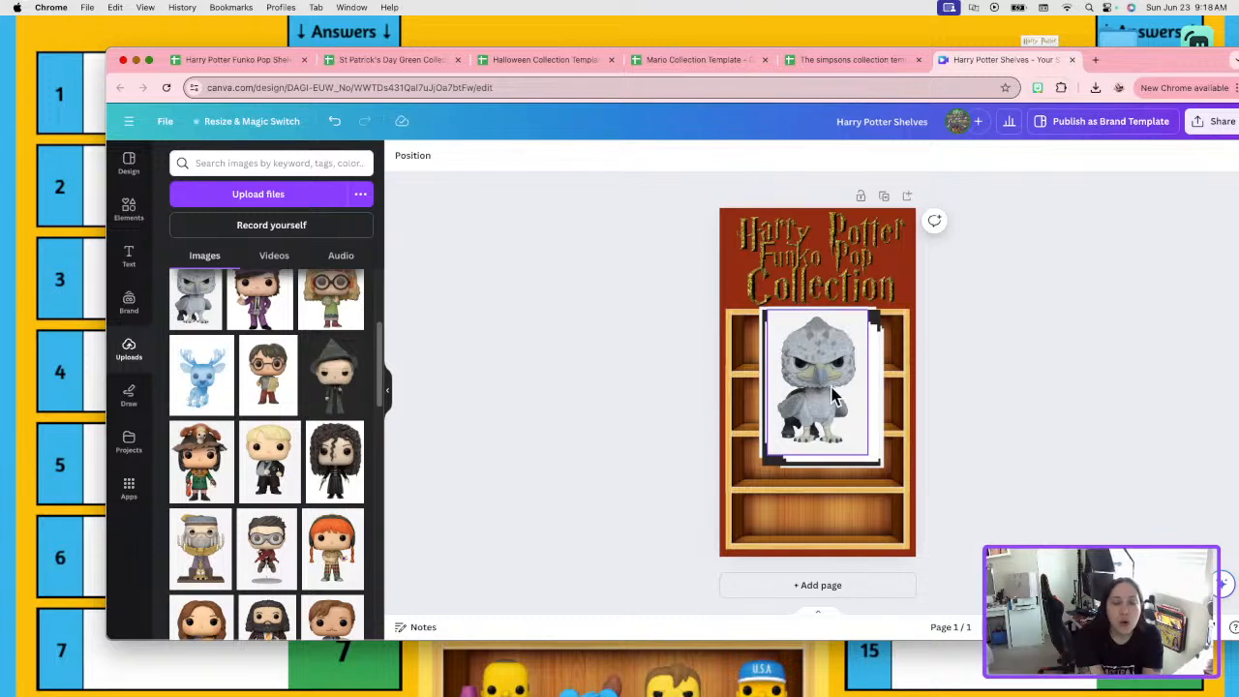
scroll(256, 414, up, 3)
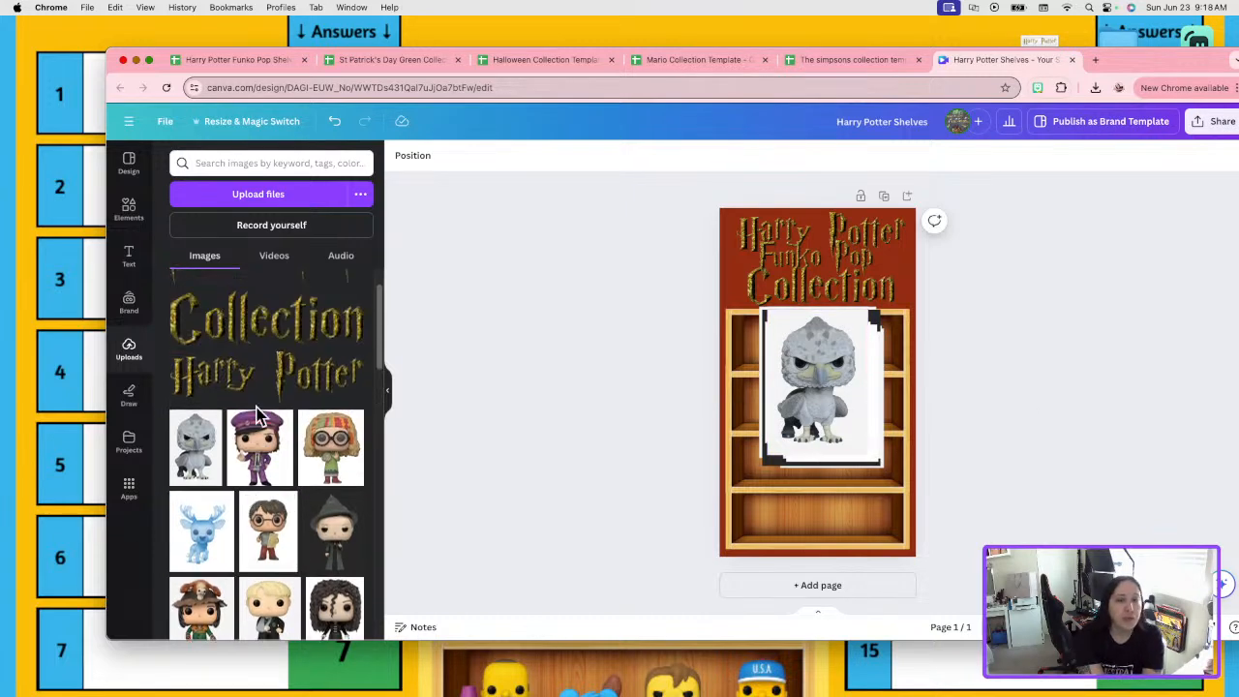
Remove the background from the grey bird figure and place it, scaled to shelf height, at the left end of the lowest shelf.
click(820, 377)
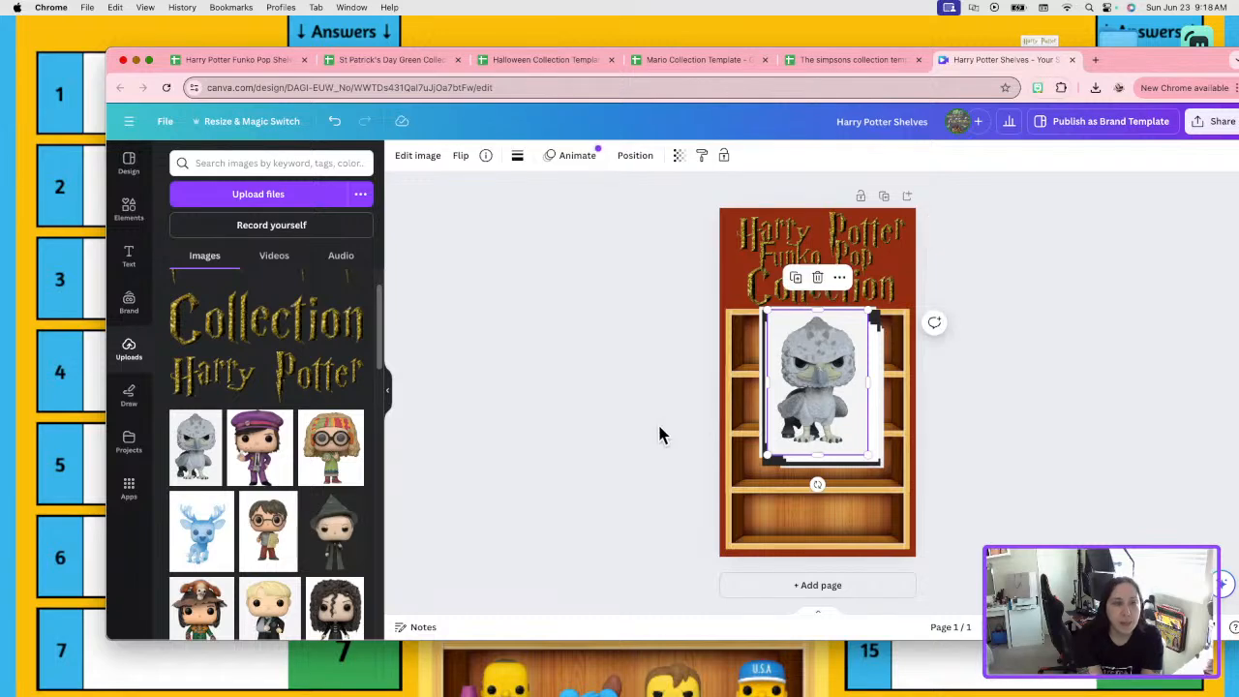
click(417, 158)
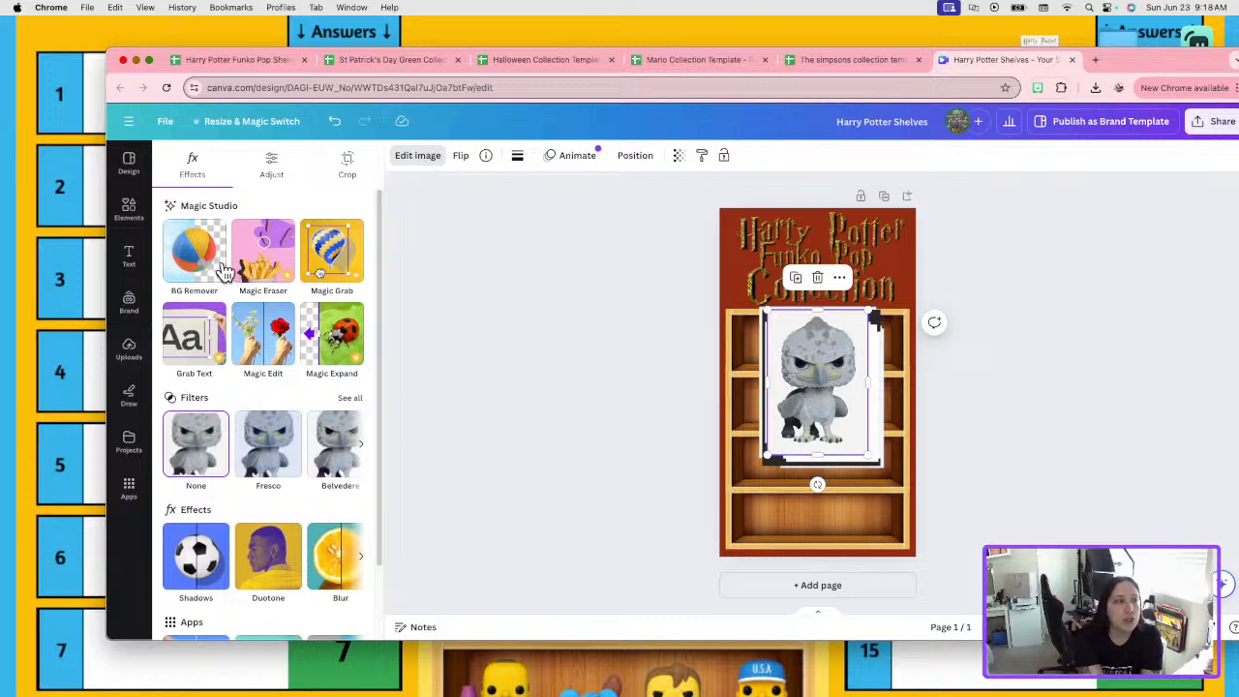
click(198, 254)
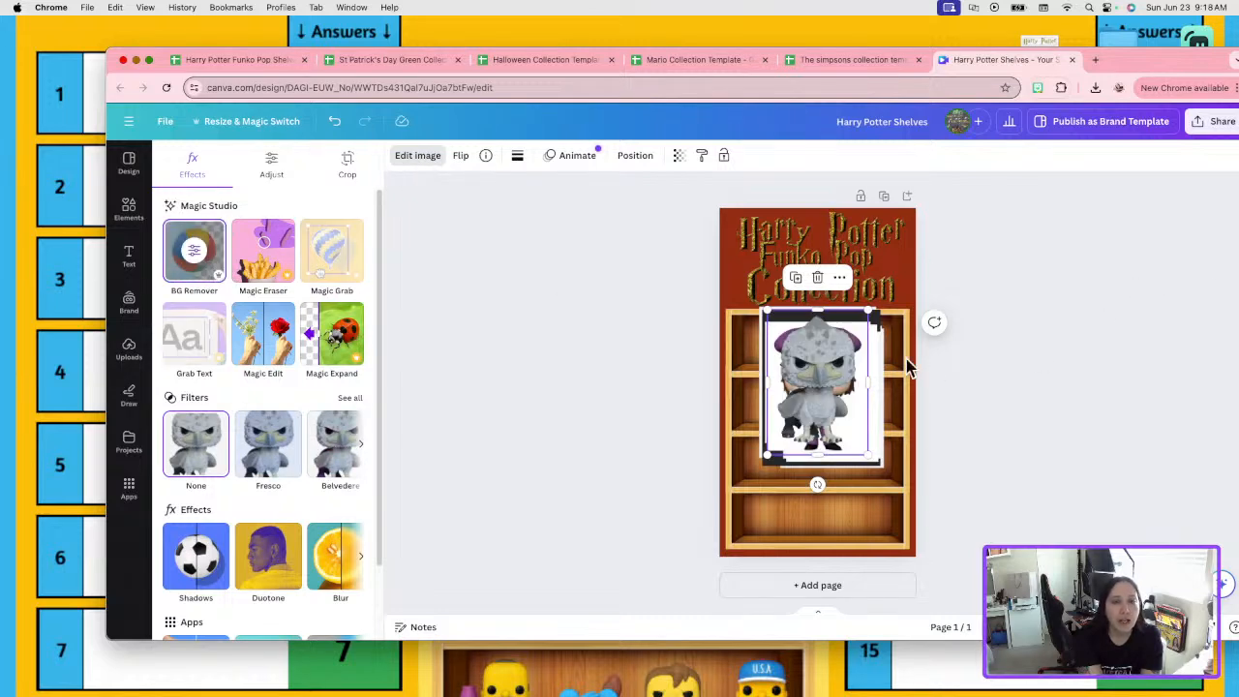
drag(791, 369, 780, 264)
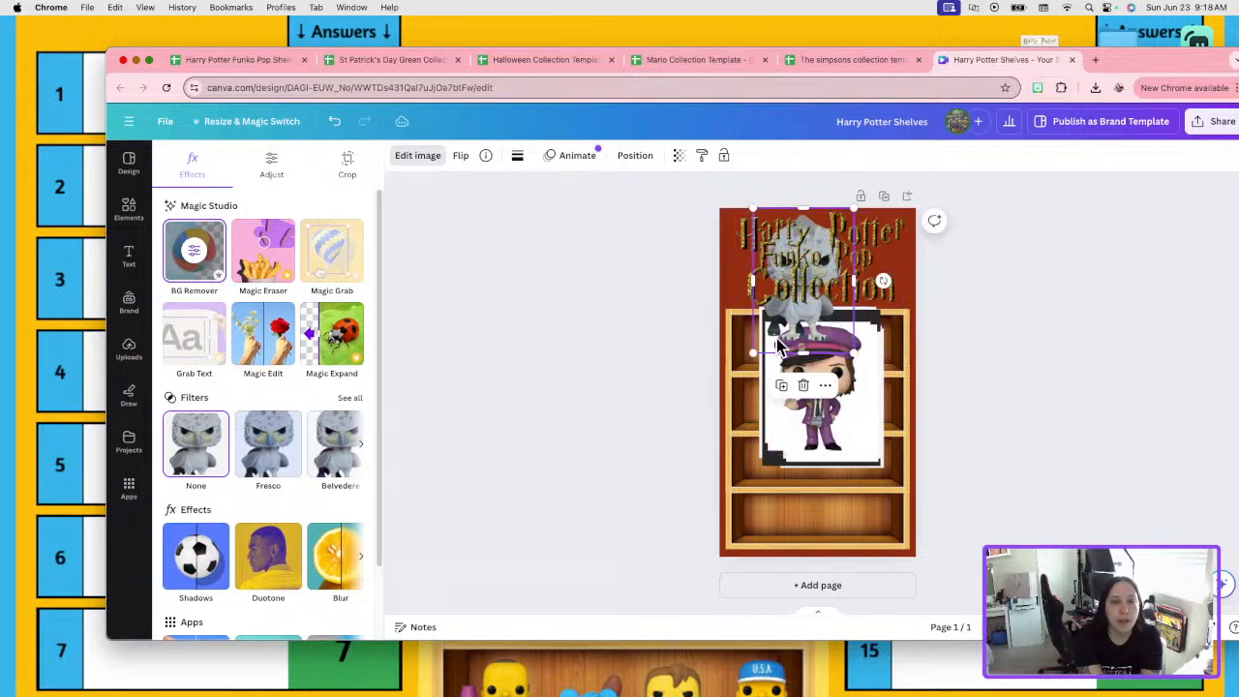
drag(779, 337, 754, 528)
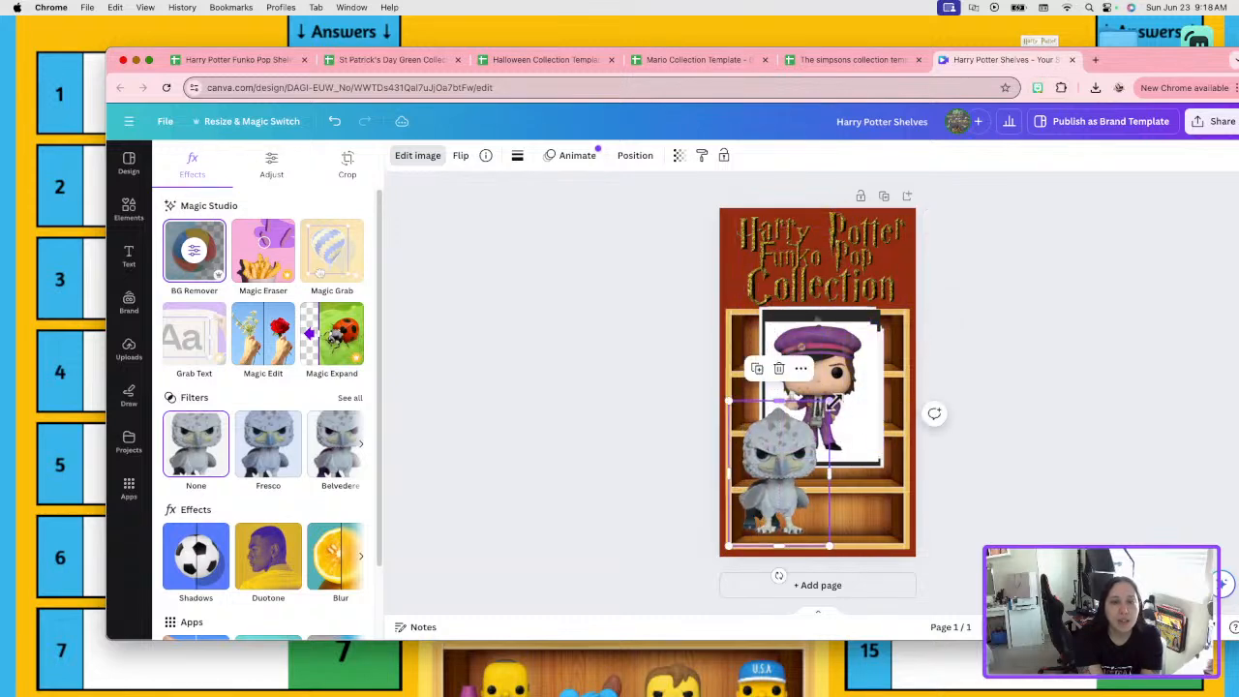
drag(829, 402, 753, 523)
click(1057, 520)
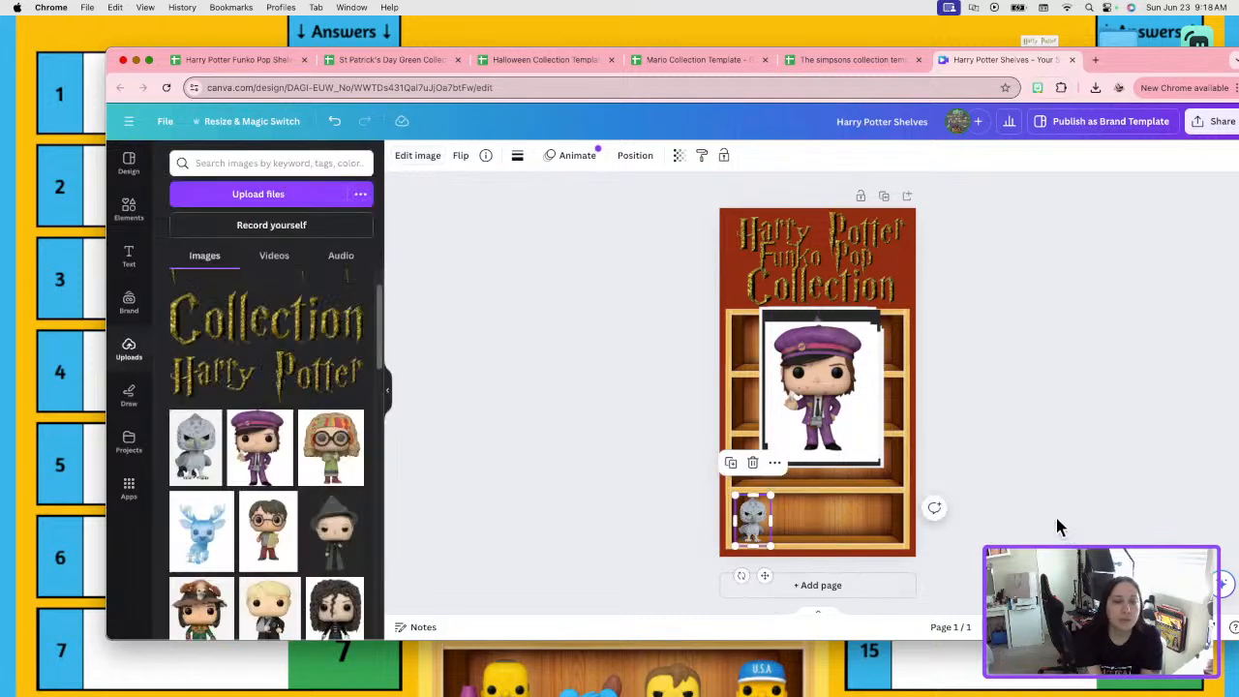
Remove the background from the purple-uniformed figure and place it at shelf size beside the grey bird on the lowest shelf.
click(861, 414)
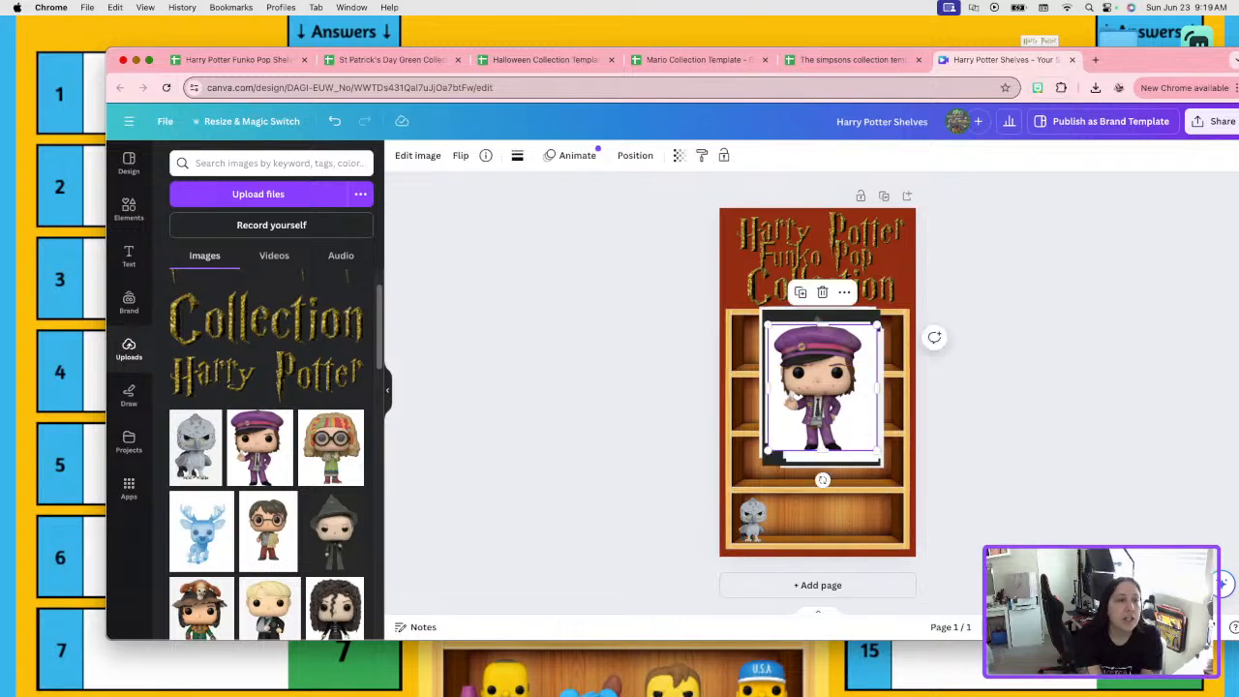
click(423, 163)
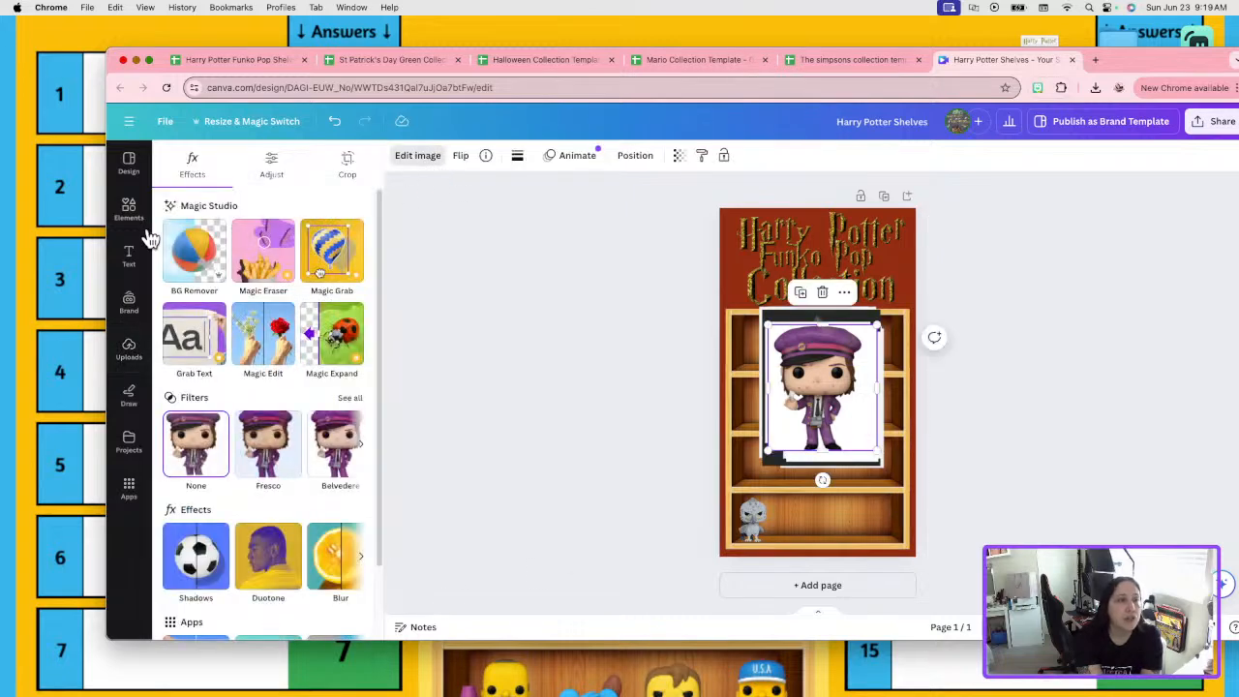
click(215, 248)
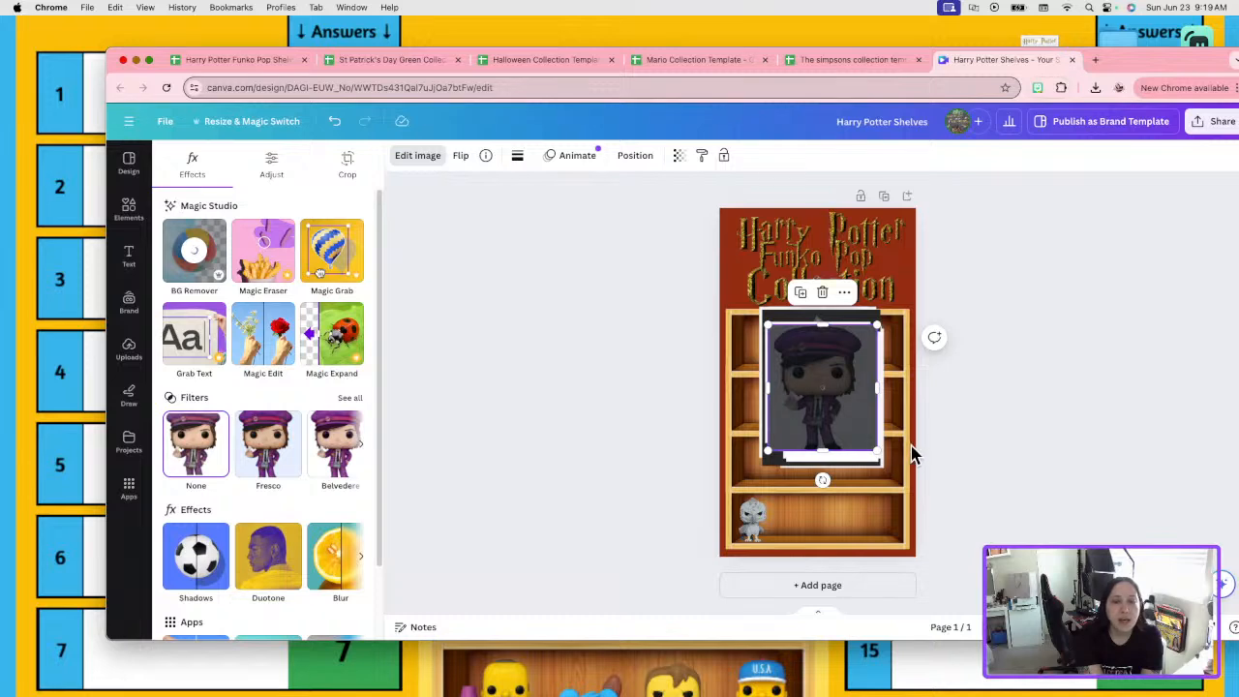
drag(834, 360, 798, 514)
Remove the background from the figure with the striped headscarf and large glasses, and place it third on the lowest shelf at matching size.
click(844, 426)
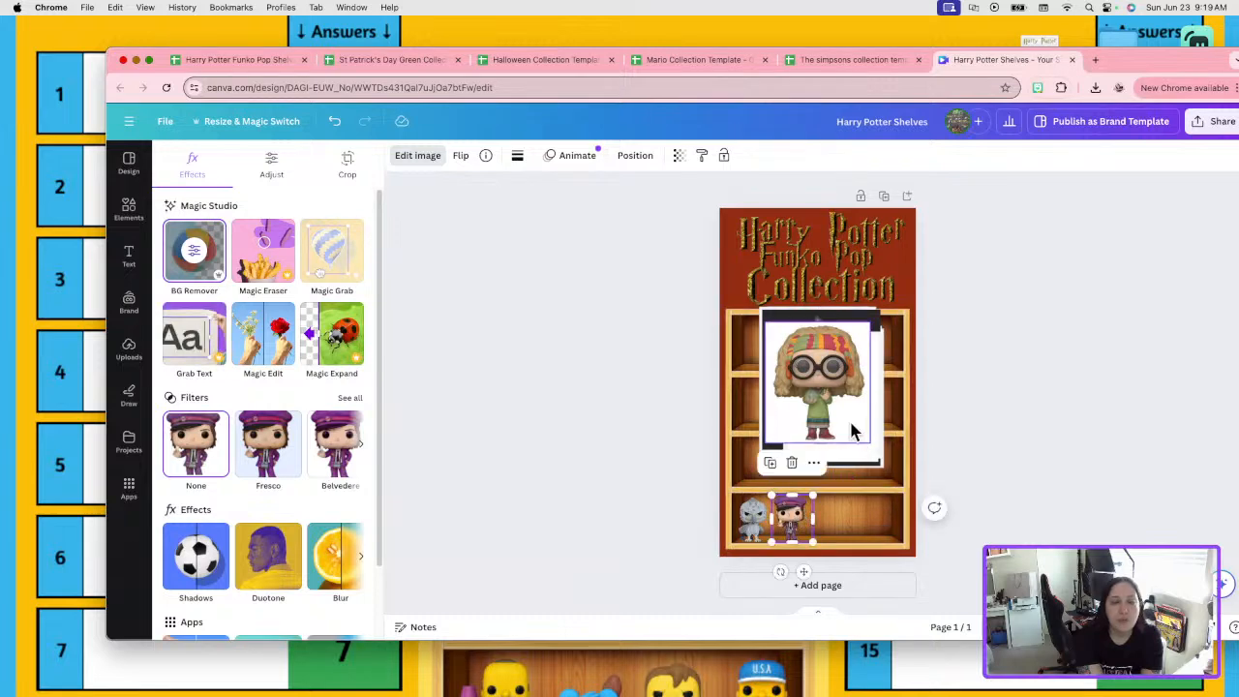
click(420, 158)
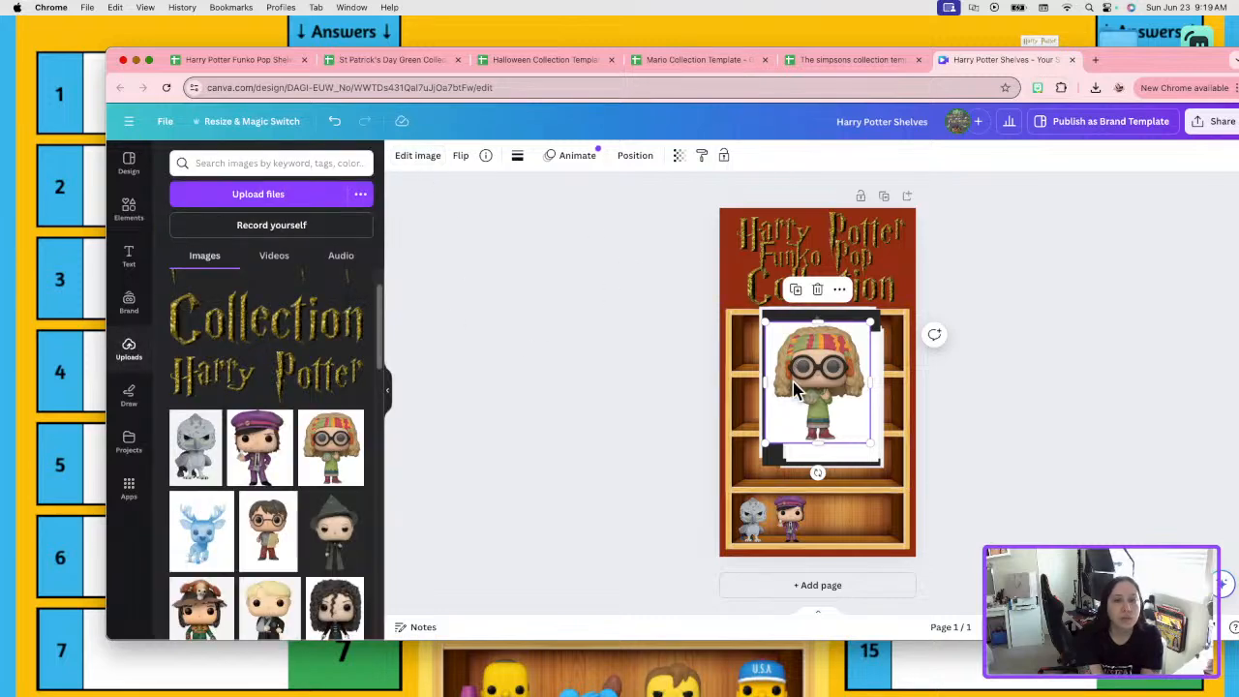
click(420, 156)
click(194, 250)
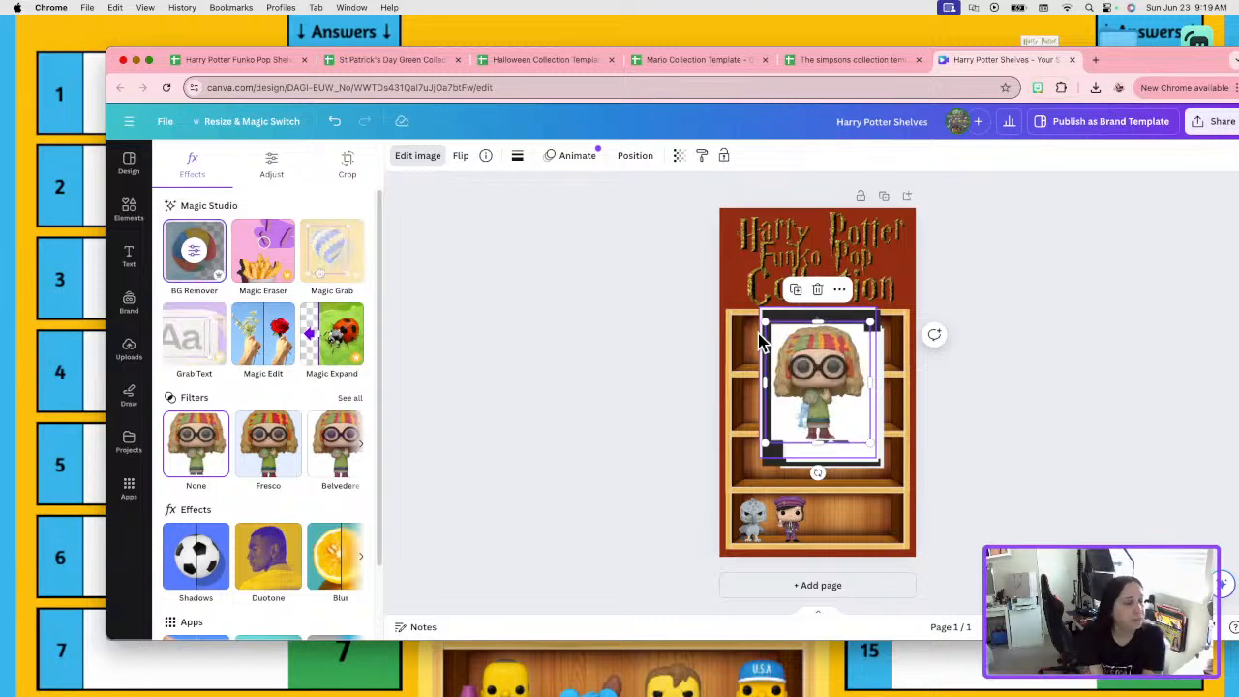
drag(868, 325, 830, 518)
Remove the background from the blue stag figure and place it, scaled down, at the right end of the lowest shelf.
click(838, 409)
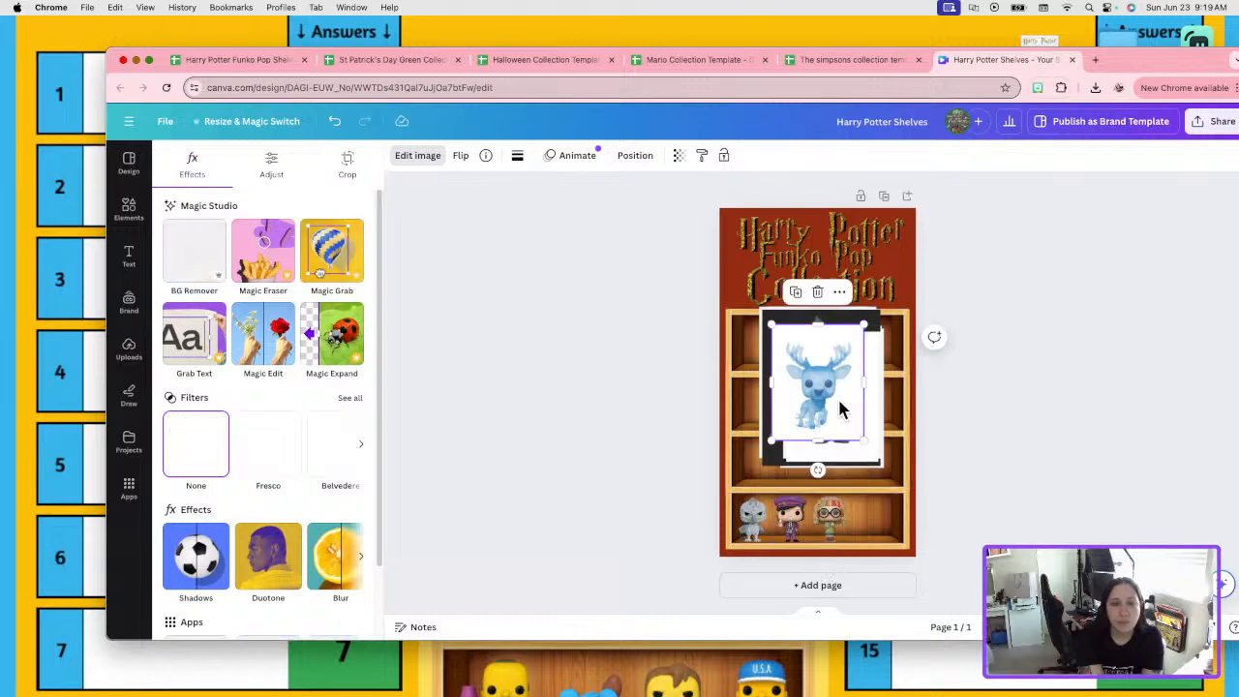
click(180, 235)
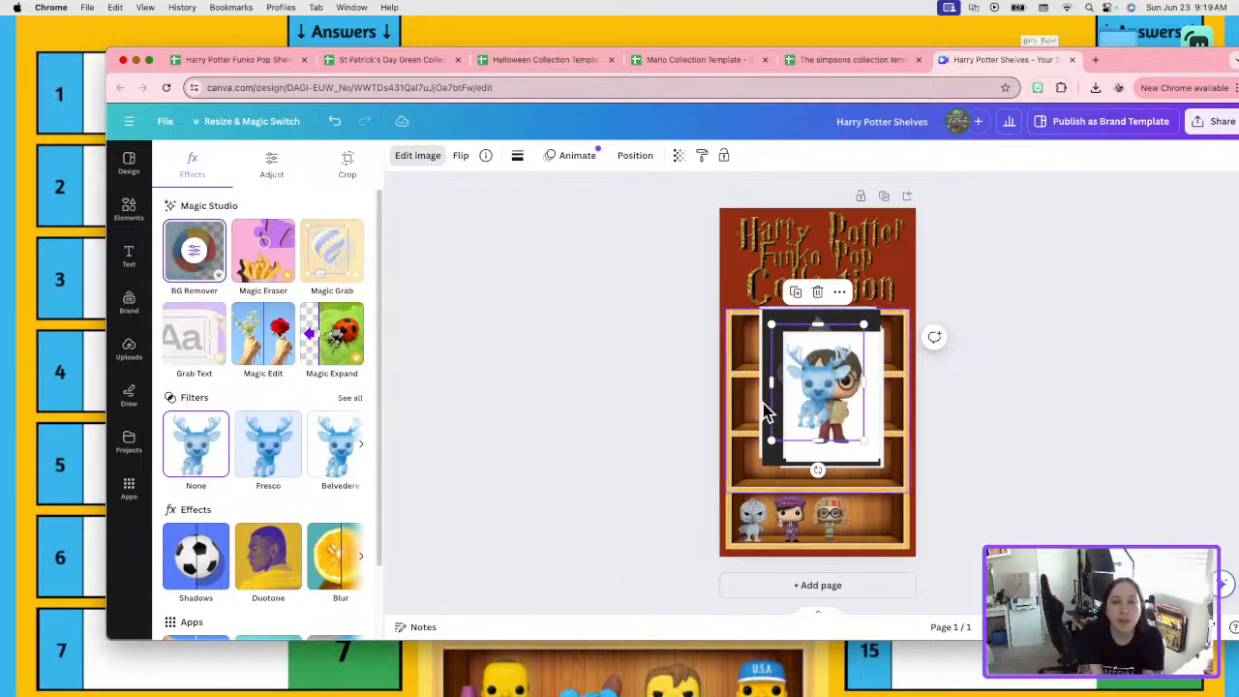
drag(813, 392, 872, 502)
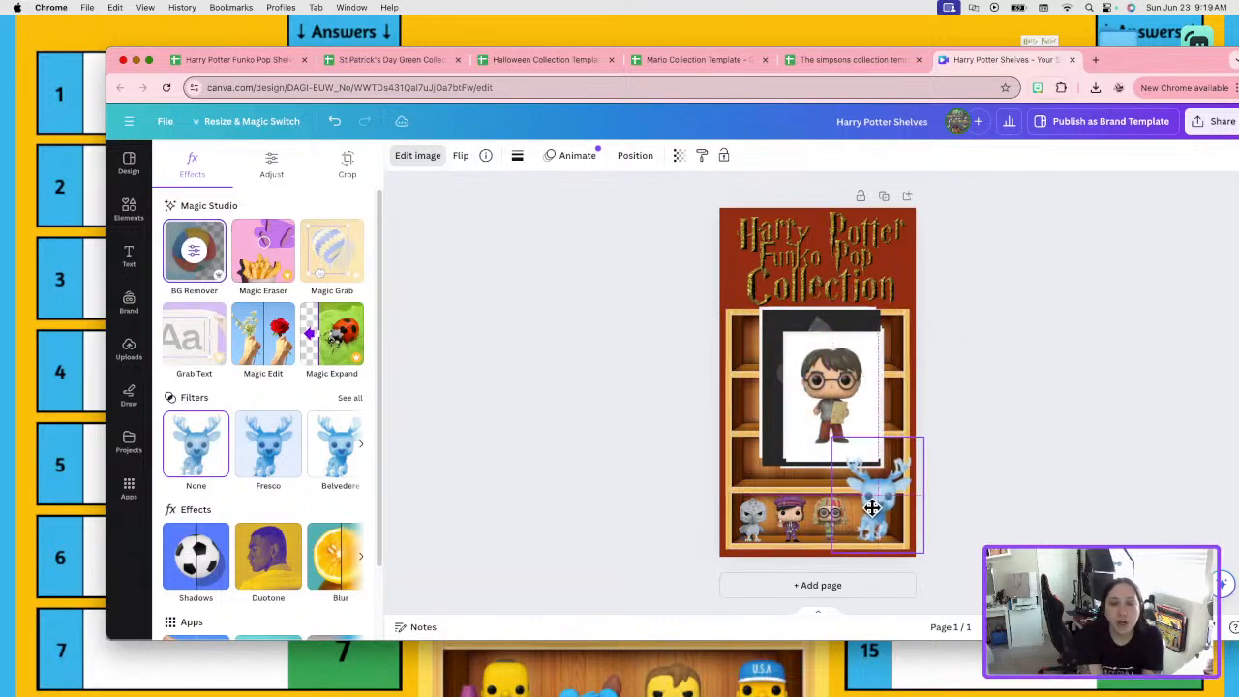
drag(921, 435, 877, 520)
click(975, 508)
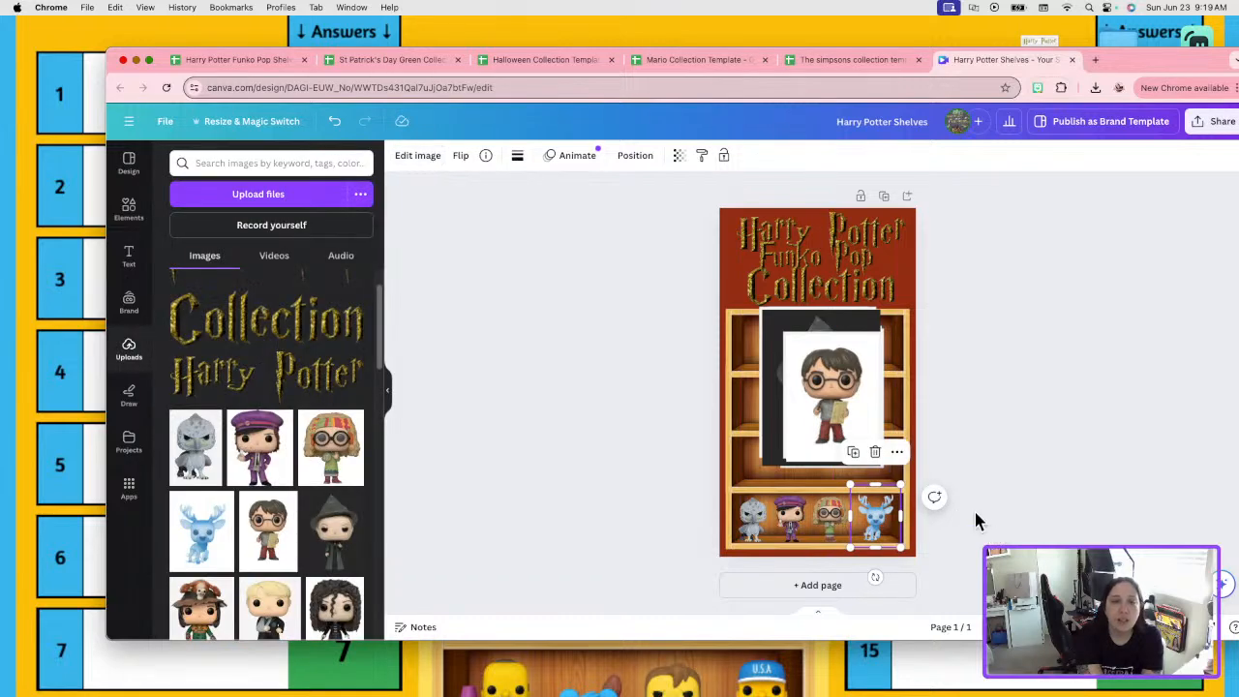
Remove the background from the Harry Potter figure holding the map and place it, scaled down, at the left end of the top shelf.
click(855, 360)
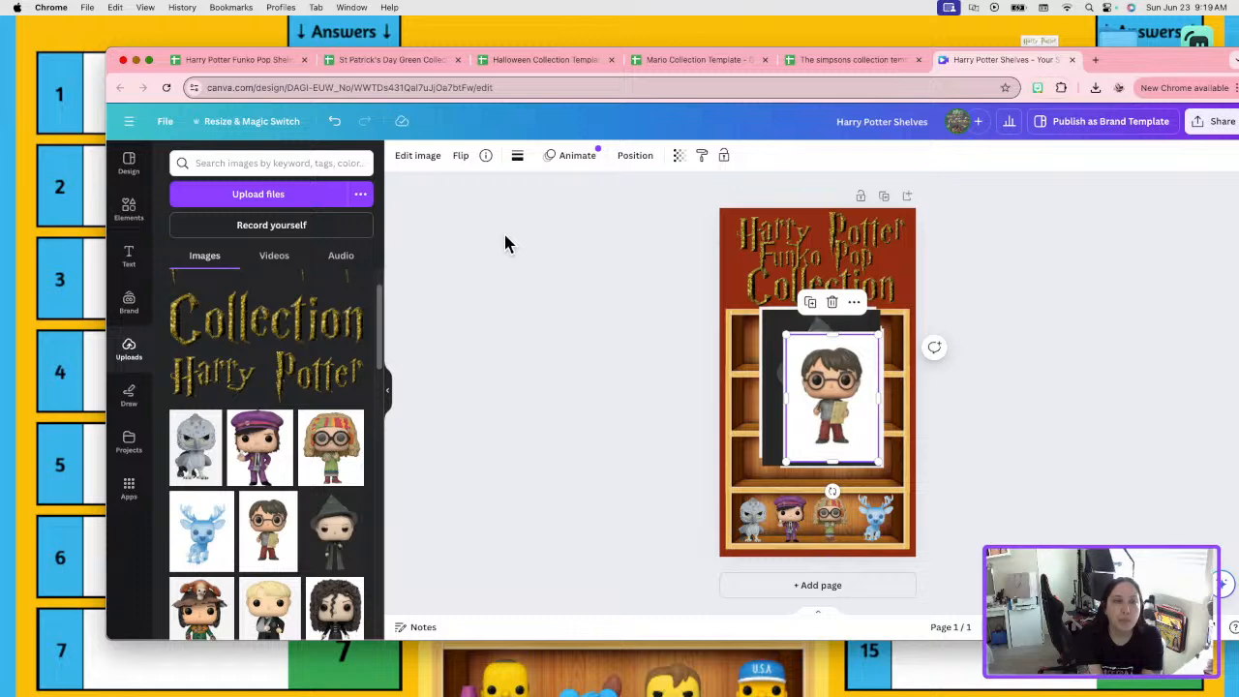
click(420, 157)
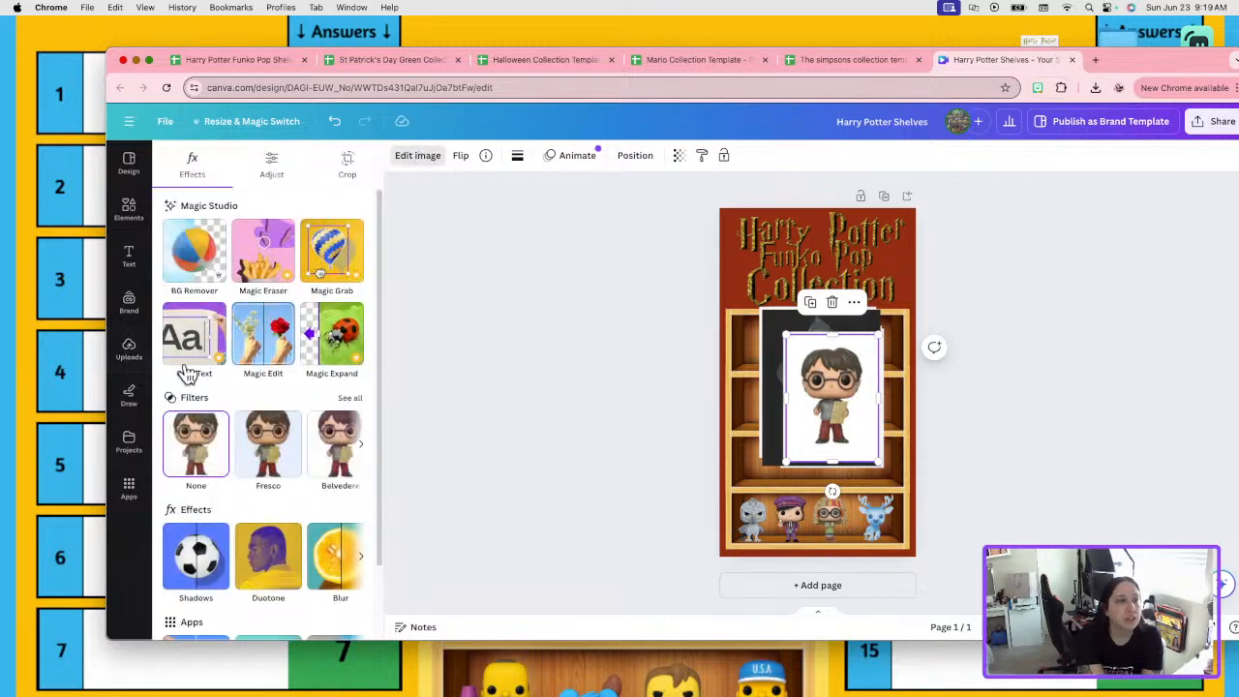
click(184, 235)
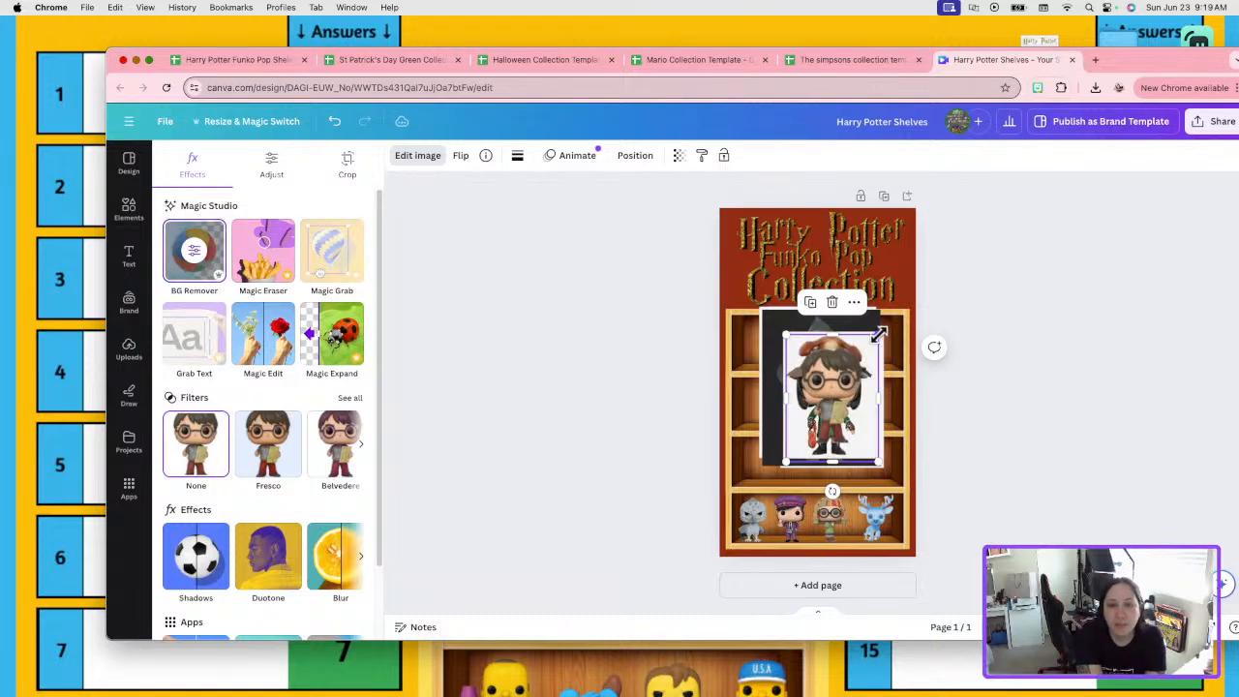
drag(879, 334, 756, 331)
Remove the background from the green-coated figure with the vulture hat and place it, scaled down, at the left end of the third shelf.
click(830, 397)
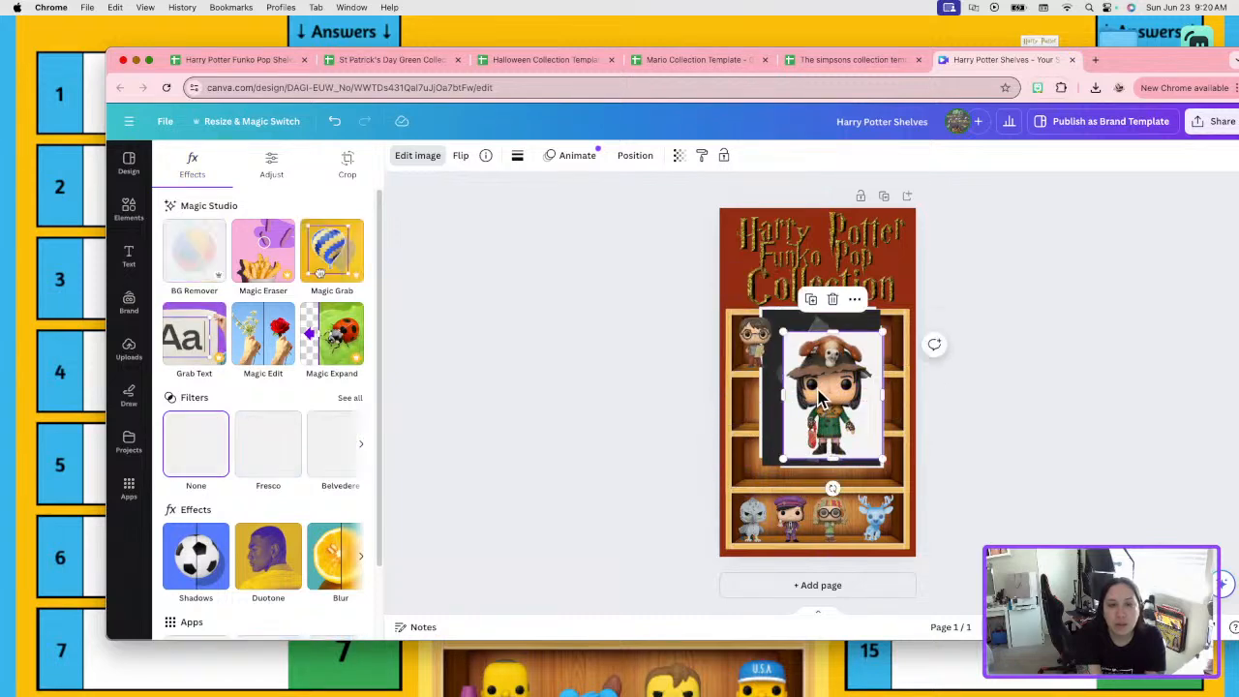
click(212, 229)
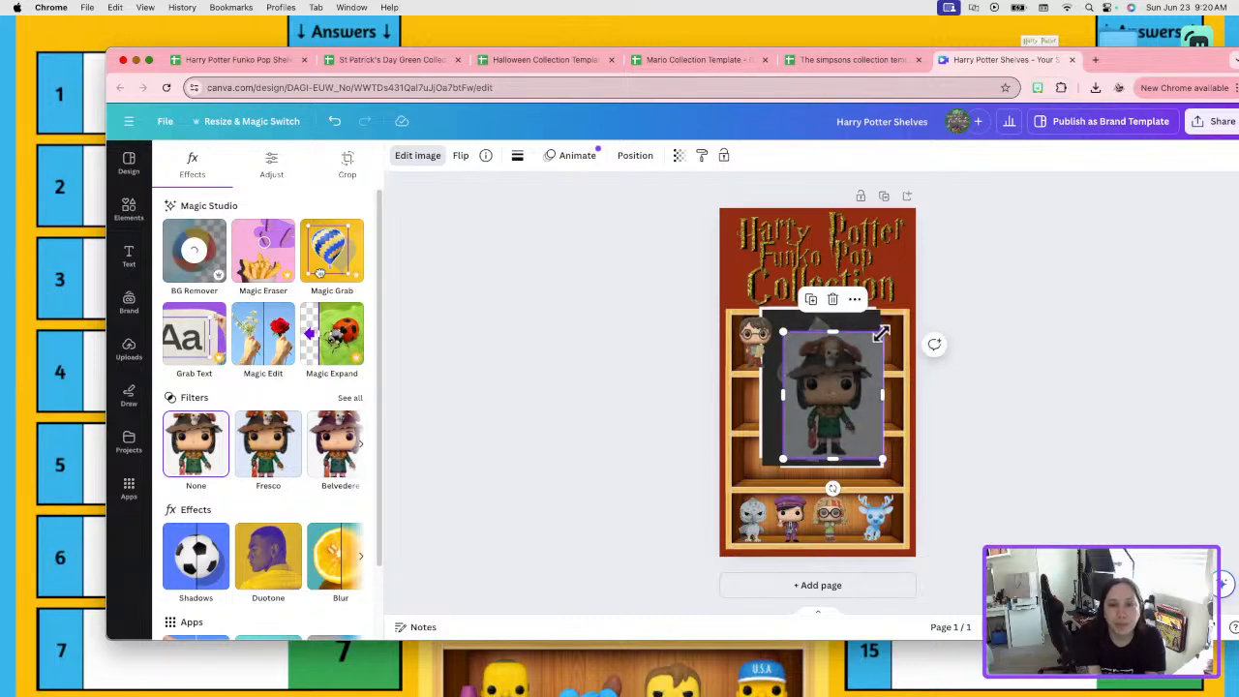
drag(882, 332, 826, 377)
drag(817, 426, 757, 455)
Remove the background from the black-robed witch in the pointed hat and place it, scaled down, at the right end of the third shelf.
click(866, 397)
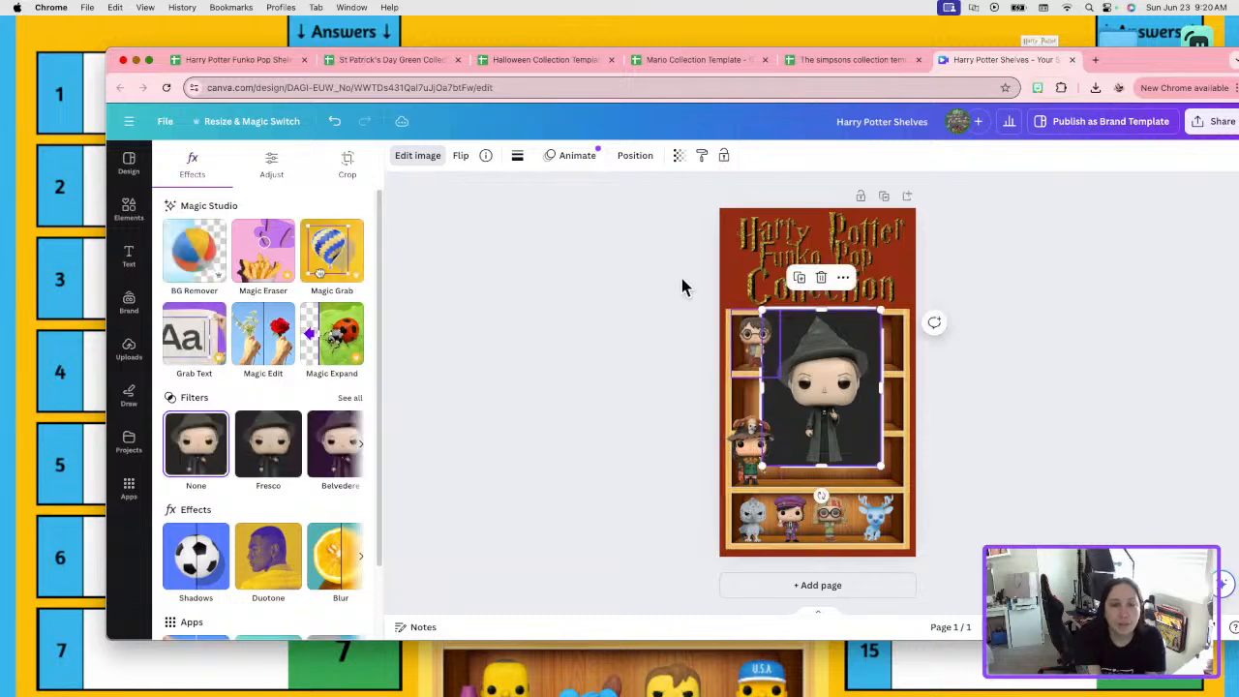
click(417, 157)
click(417, 157)
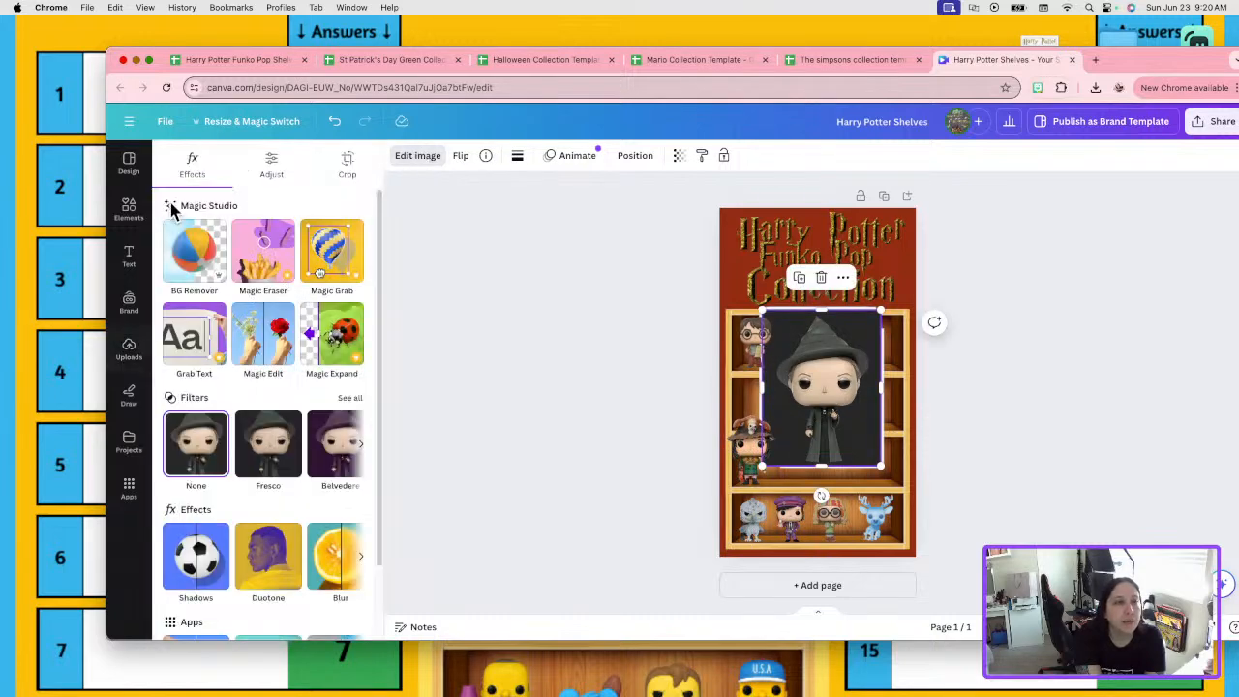
click(184, 239)
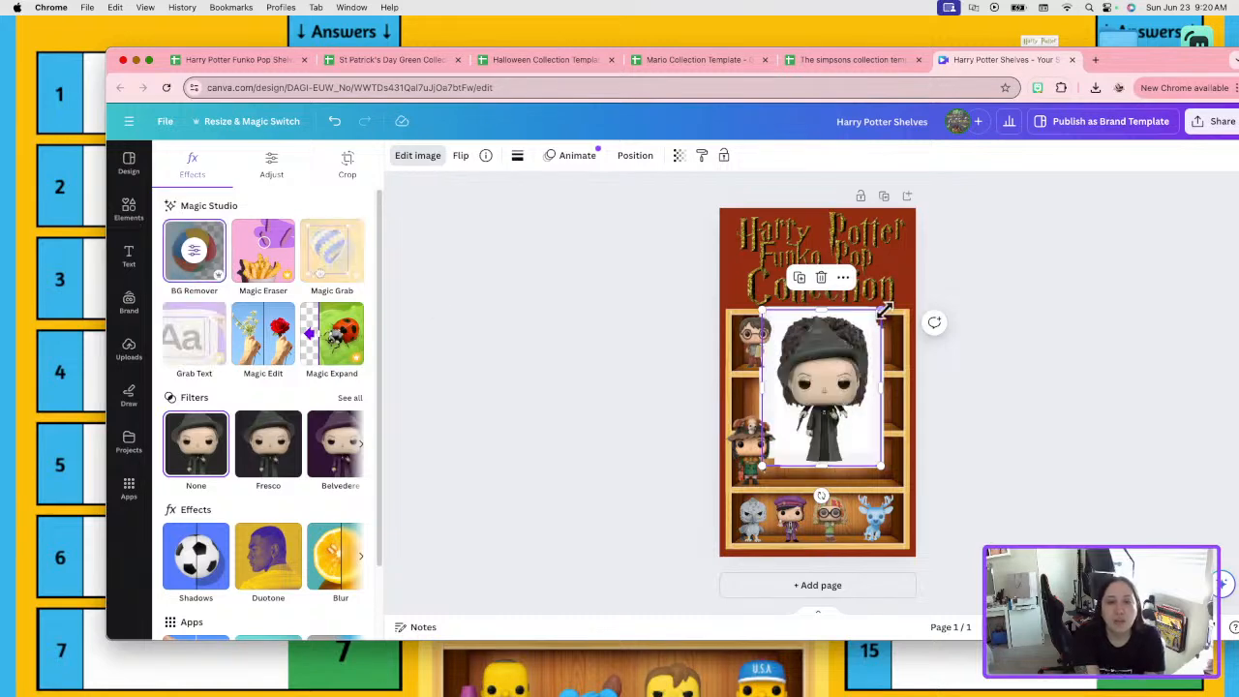
drag(879, 311, 829, 379)
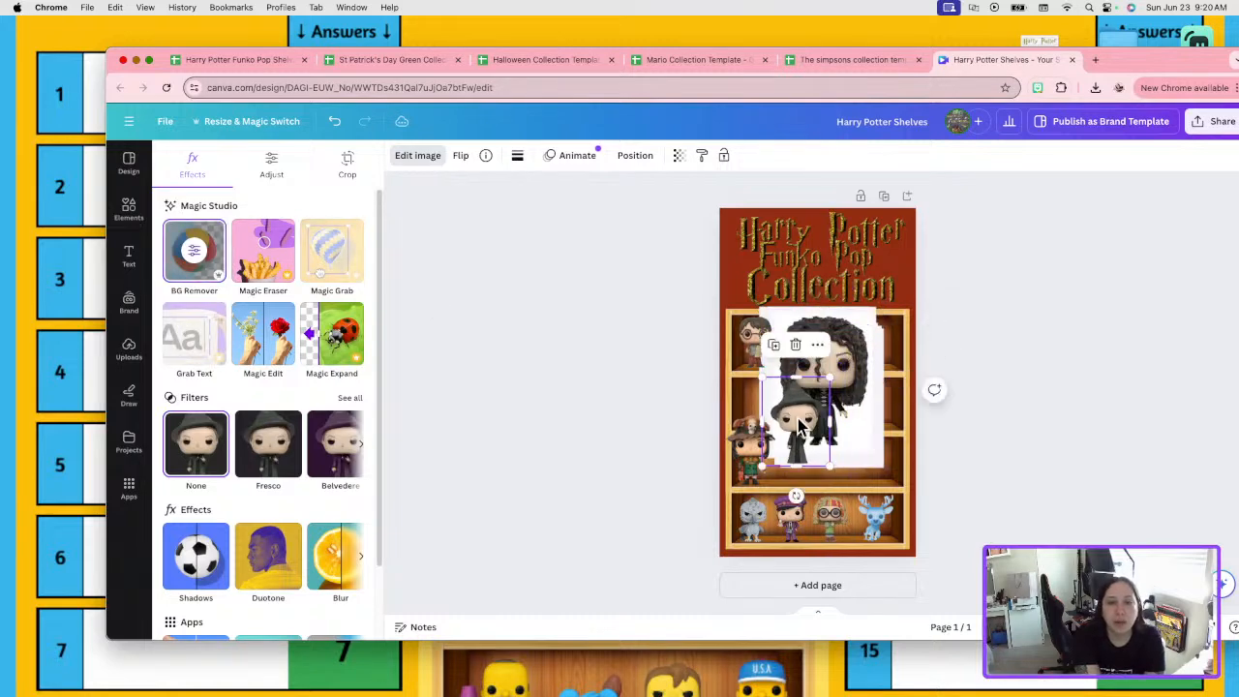
drag(802, 425, 896, 462)
Remove the background from the figure with long curly black hair and place it, scaled down, at the left end of the second shelf.
click(822, 377)
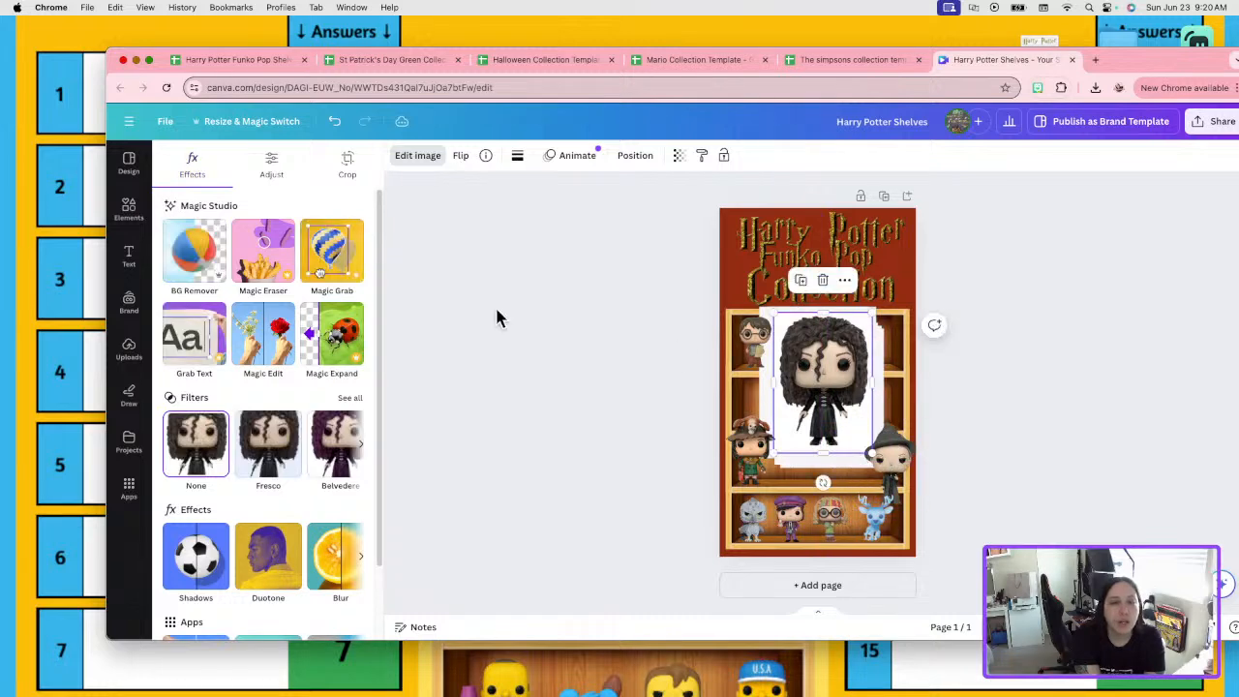
click(194, 250)
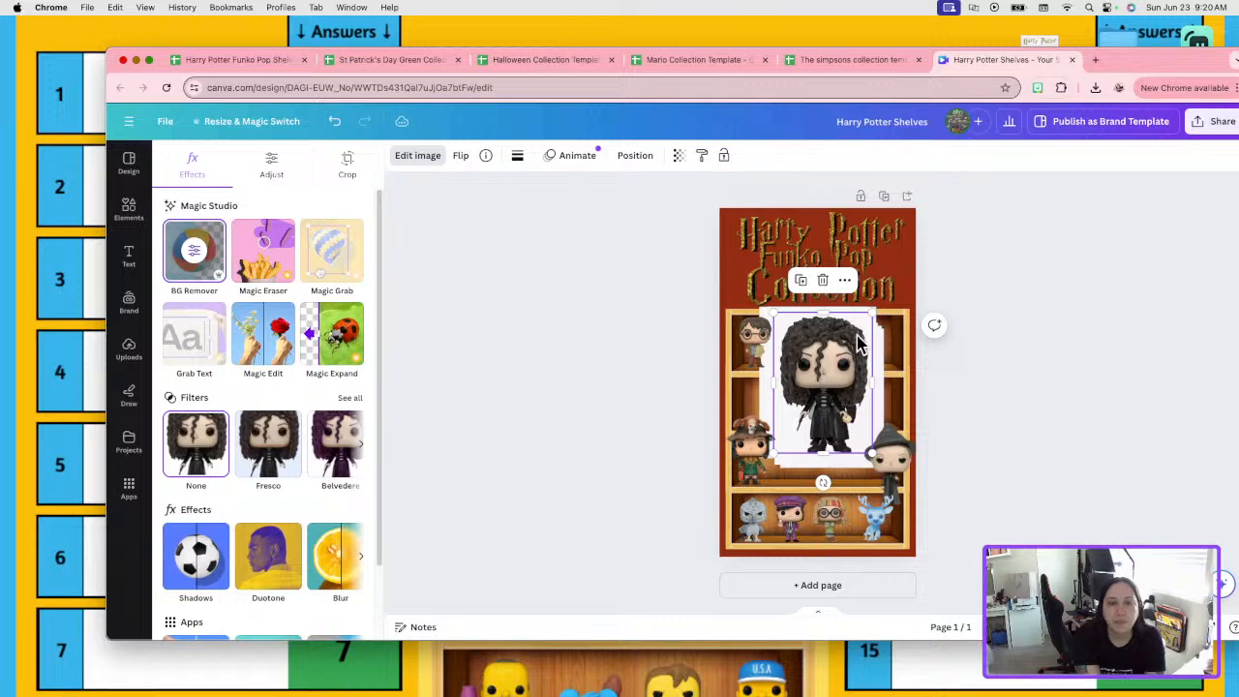
drag(870, 309, 754, 392)
Remove the background from the blond figure in the black suit and place it, scaled down, beside the vulture-hatted figure on the third shelf.
click(854, 402)
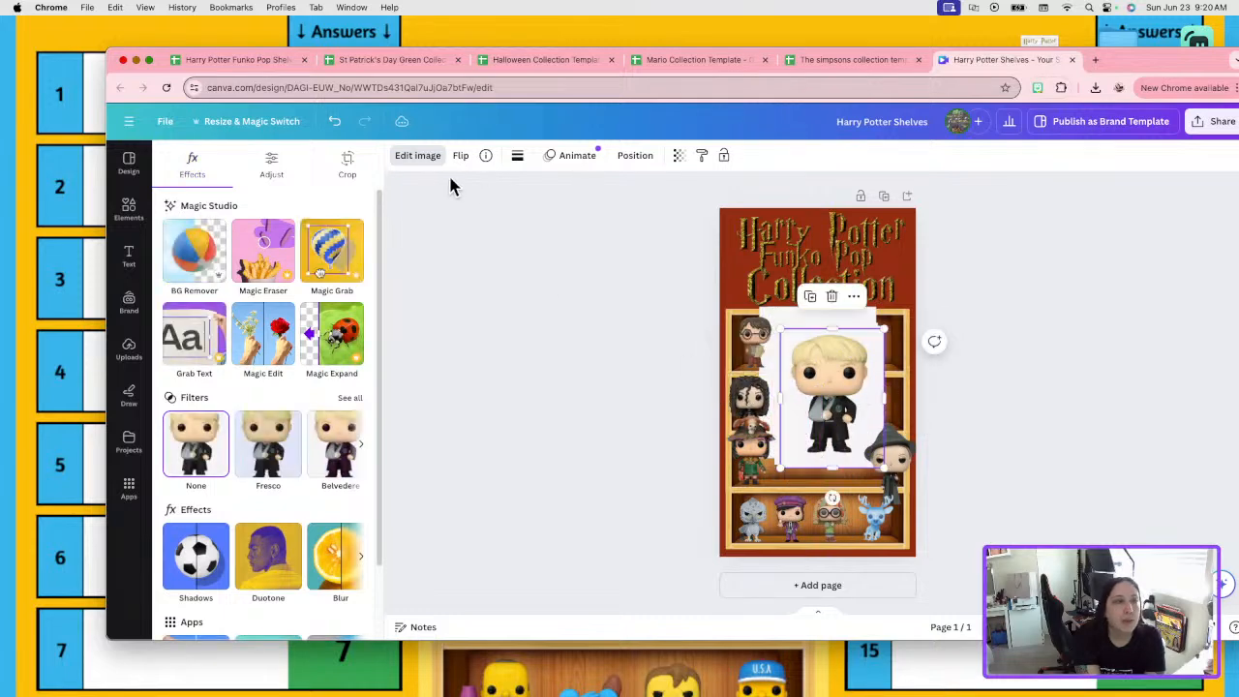
click(180, 238)
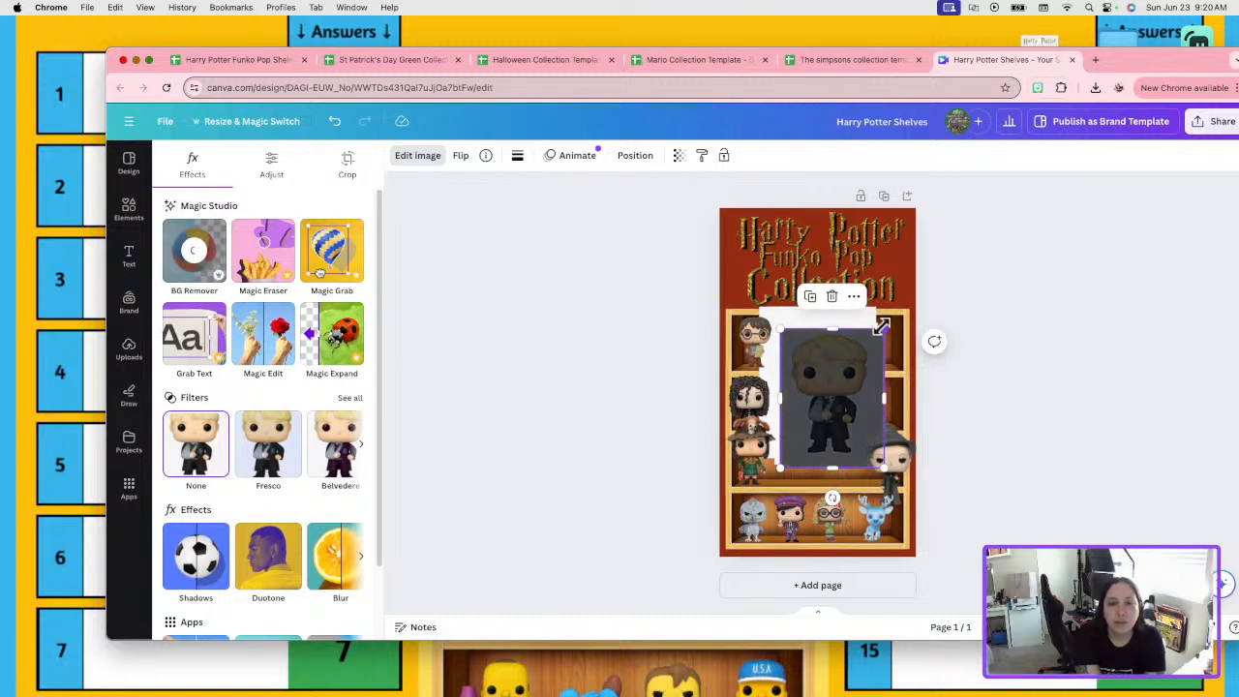
drag(881, 329, 793, 455)
Remove the background from the grey-bearded wizard figure and place it, scaled down, at the right end of the top shelf.
click(830, 387)
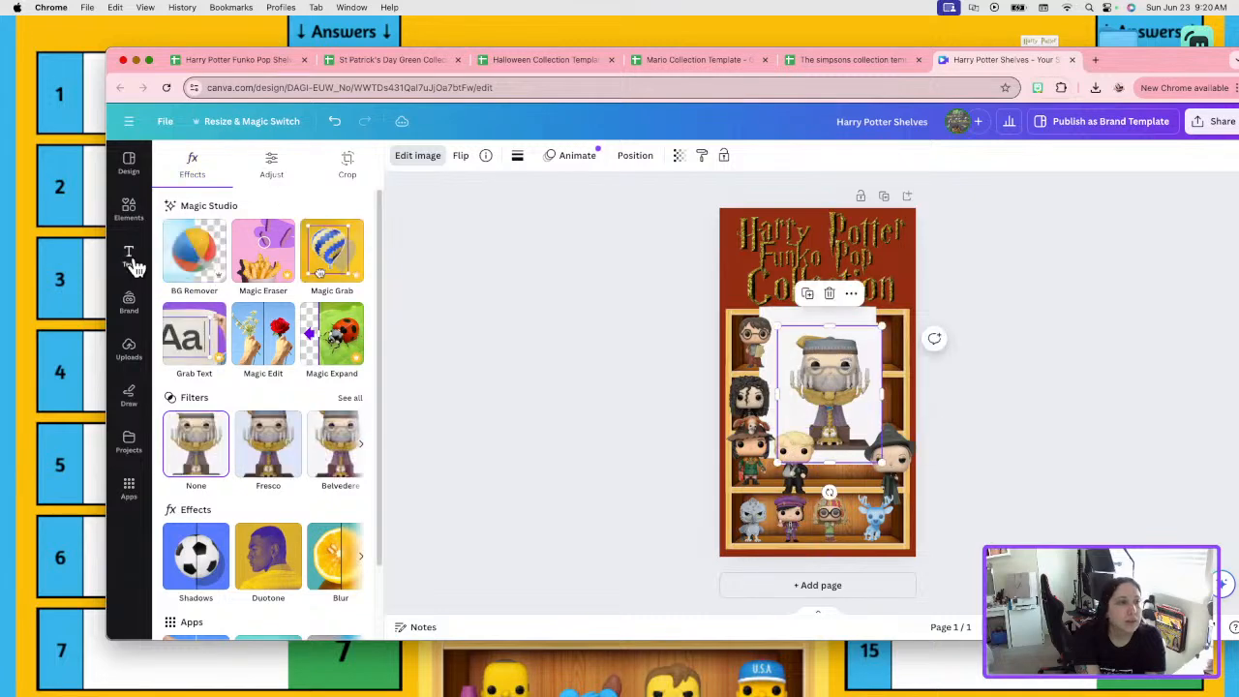
click(193, 246)
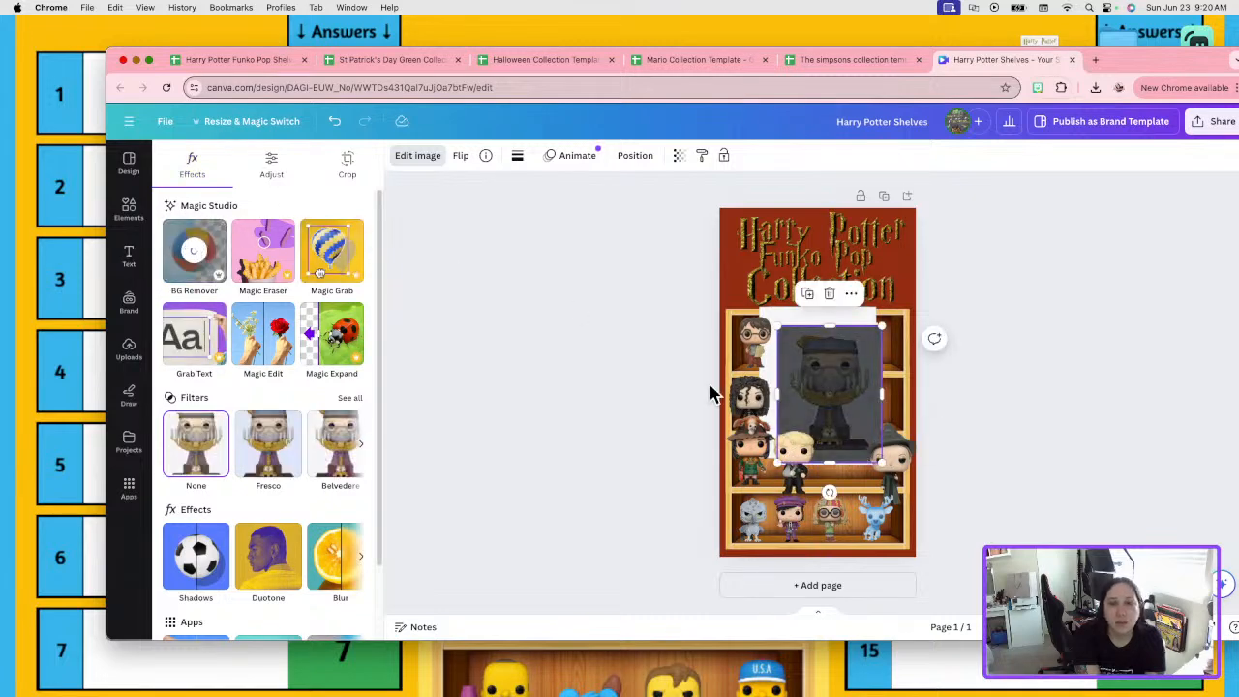
mouse_move(881, 327)
mouse_down()
mouse_move(821, 393)
mouse_move(901, 344)
mouse_move(893, 337)
mouse_up()
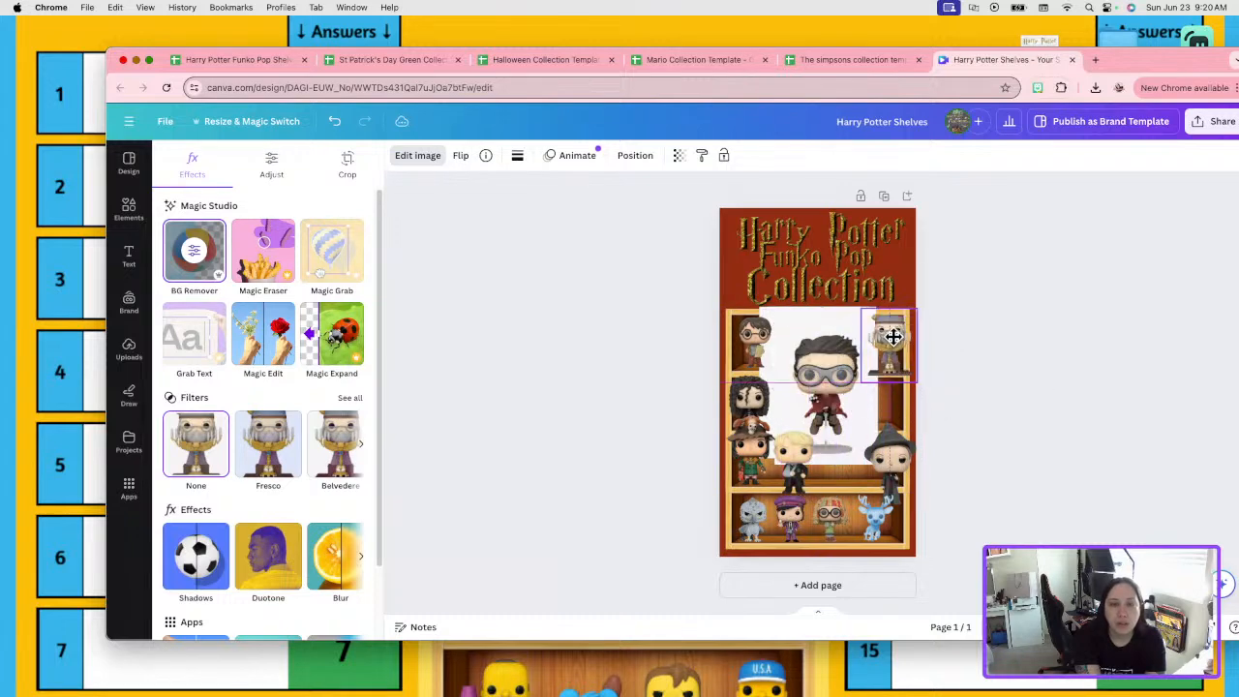
Remove the background from the flying figure with goggles and place it, scaled down, beside the black-robed witch on the third shelf.
click(825, 383)
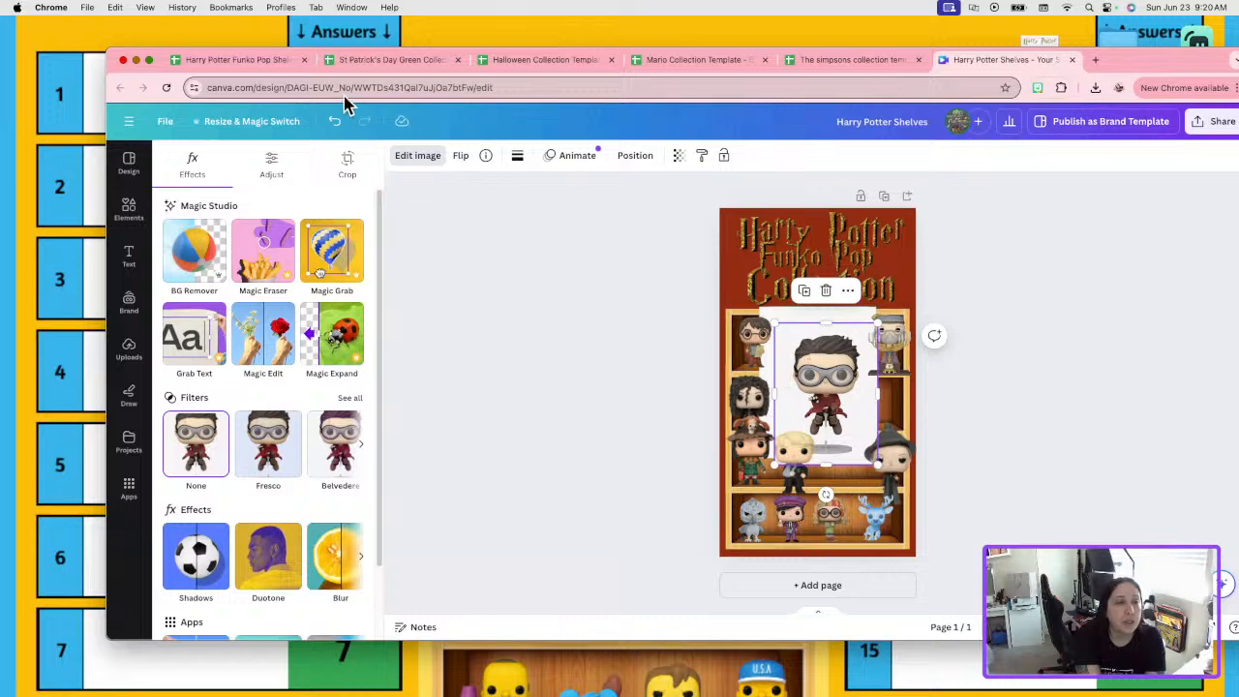
click(184, 259)
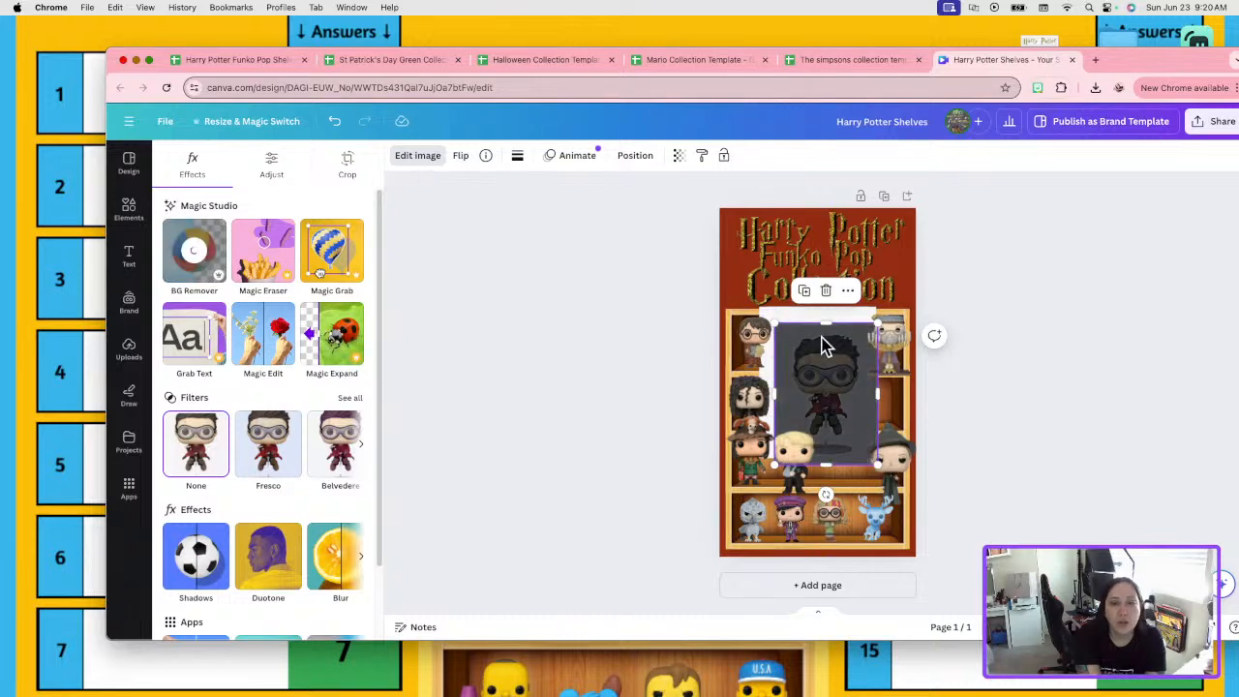
drag(878, 324, 865, 457)
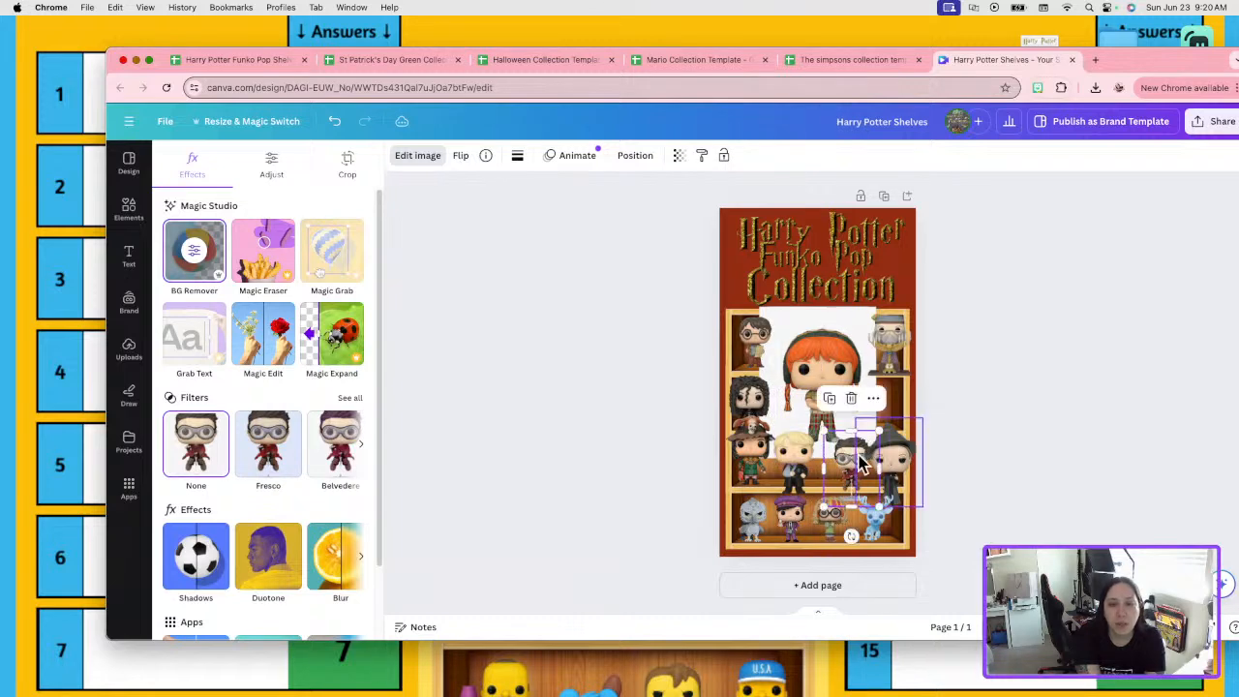
Remove the background from the red-haired figure with braids and place it, scaled down, beside the curly-haired figure on the second shelf.
click(824, 407)
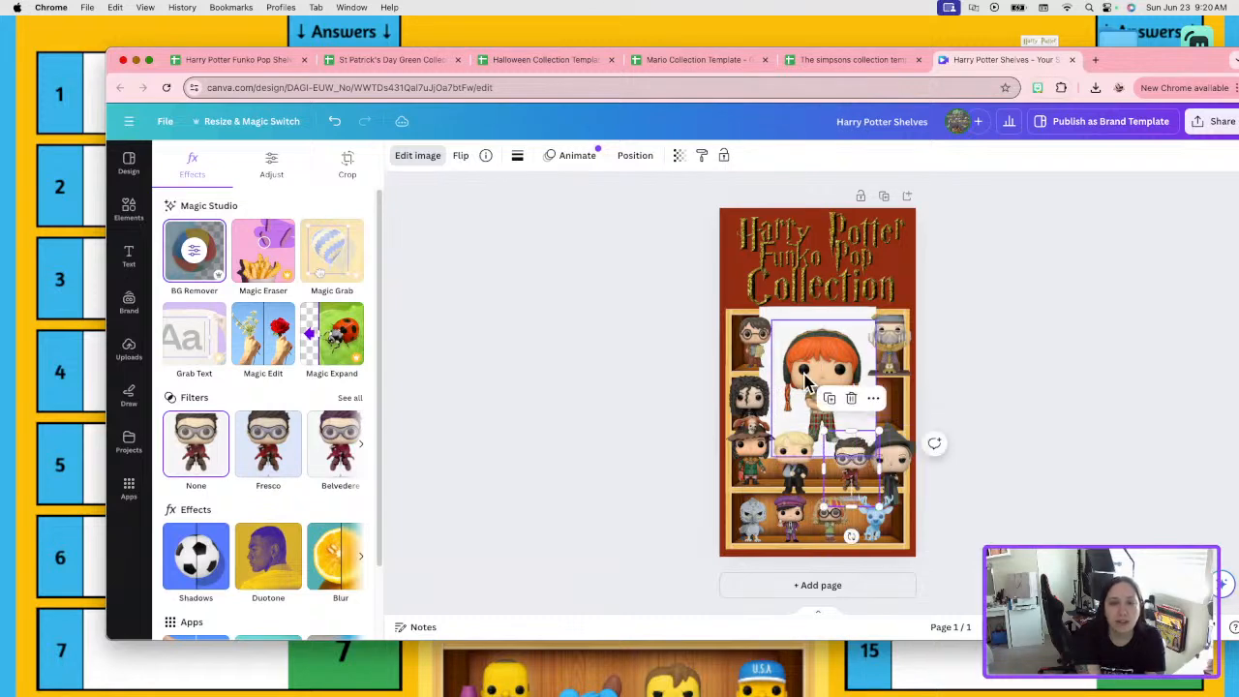
click(193, 253)
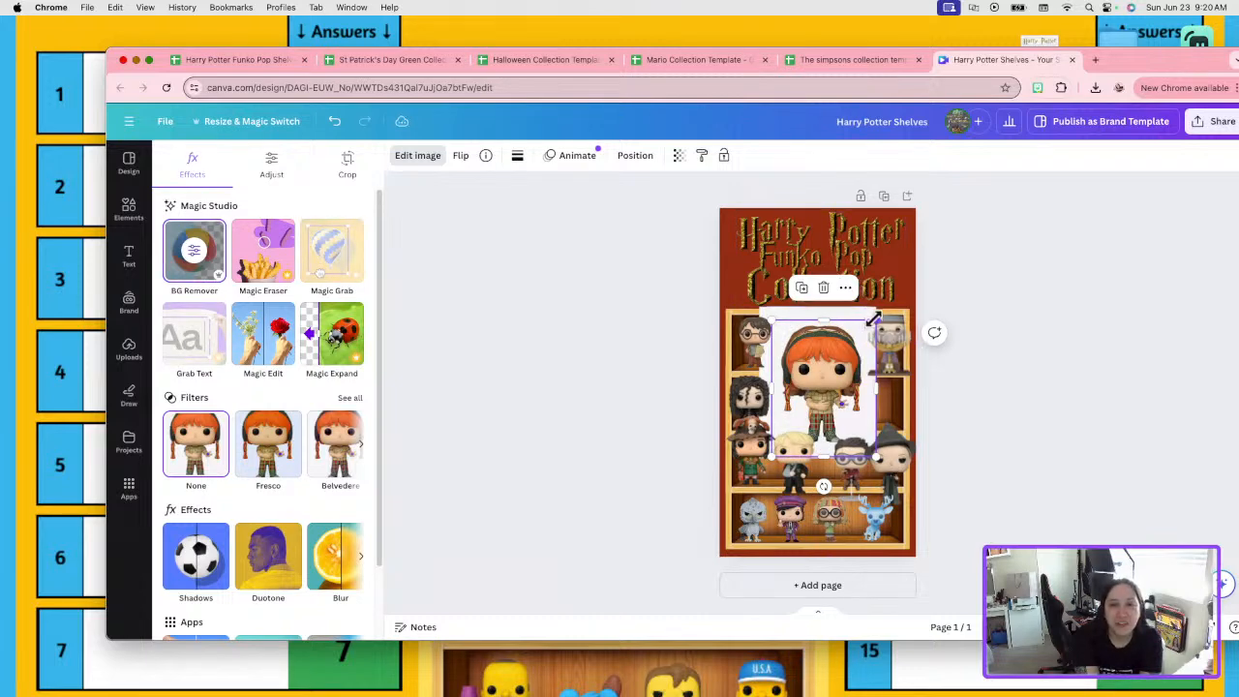
drag(874, 318, 786, 406)
Remove the background from the brown-haired figure holding the orange cat and place it, scaled down, at the right end of the second shelf.
click(851, 340)
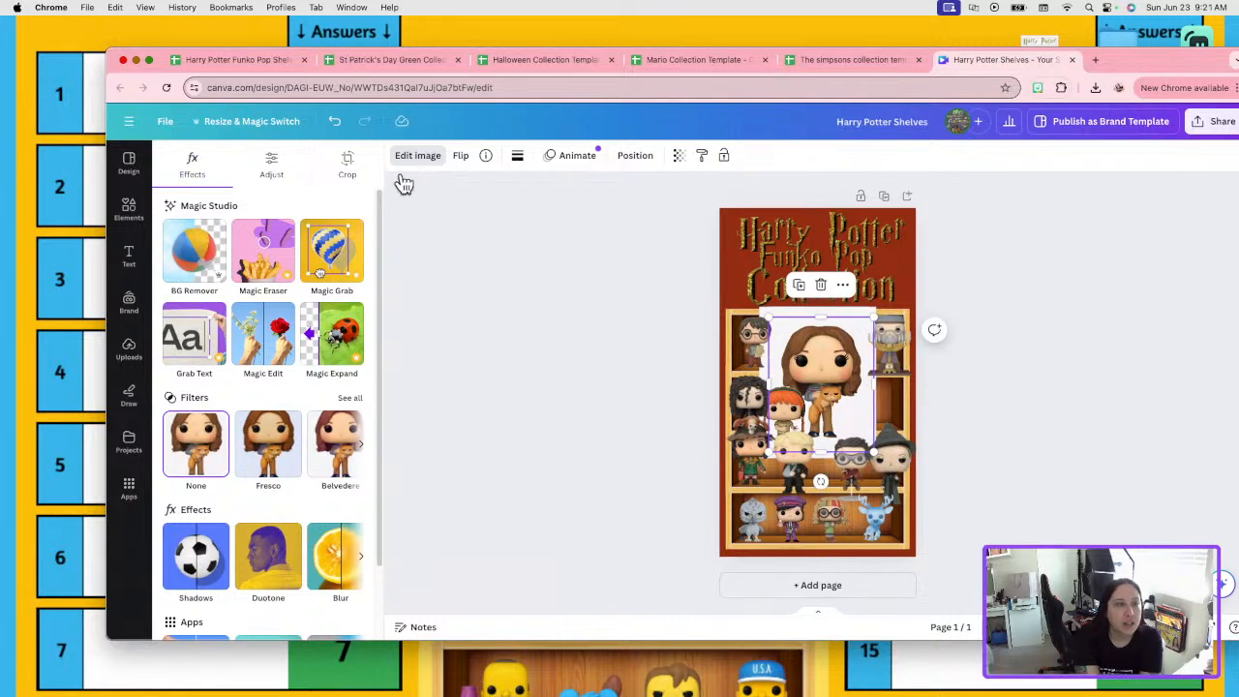
click(194, 247)
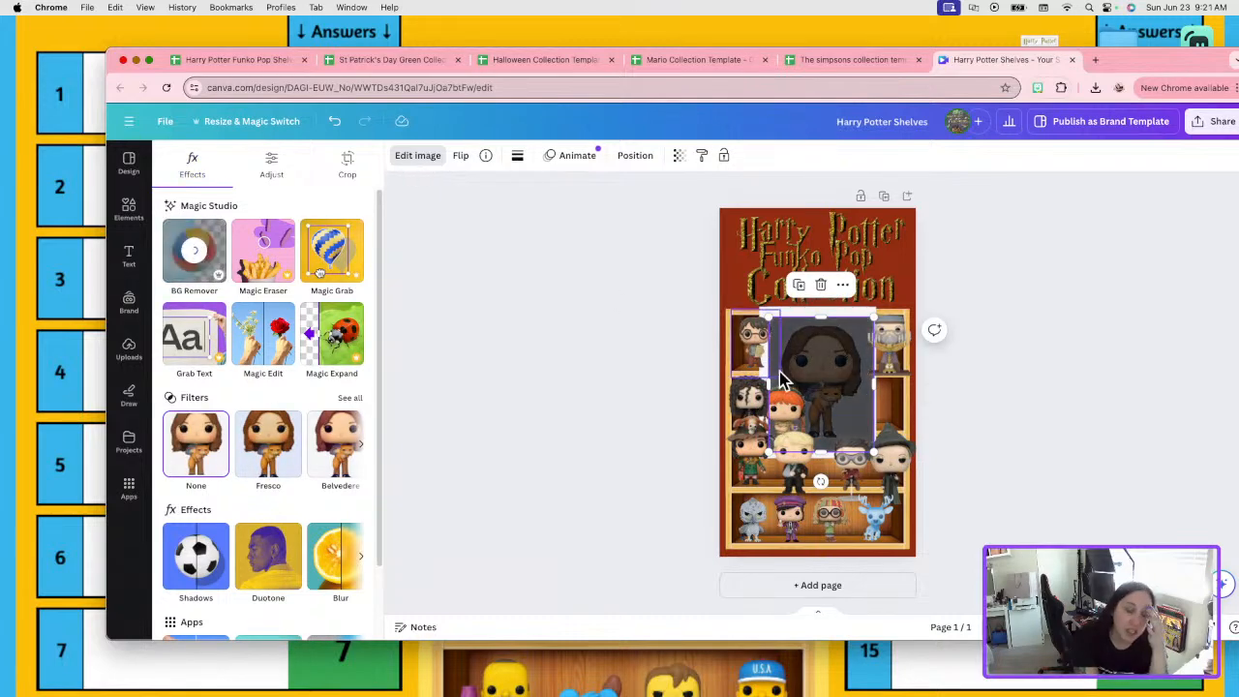
drag(875, 317, 888, 382)
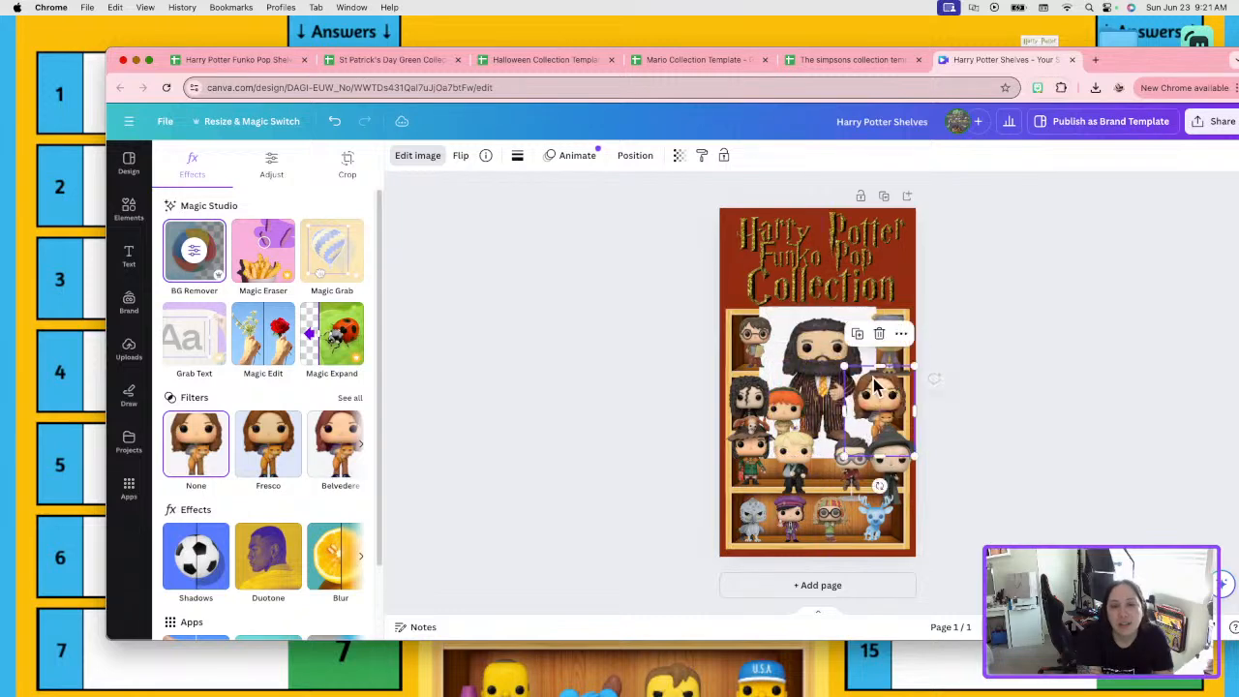
Remove the background from the black-bearded figure in the striped brown suit and scale it down to about shelf size.
click(838, 360)
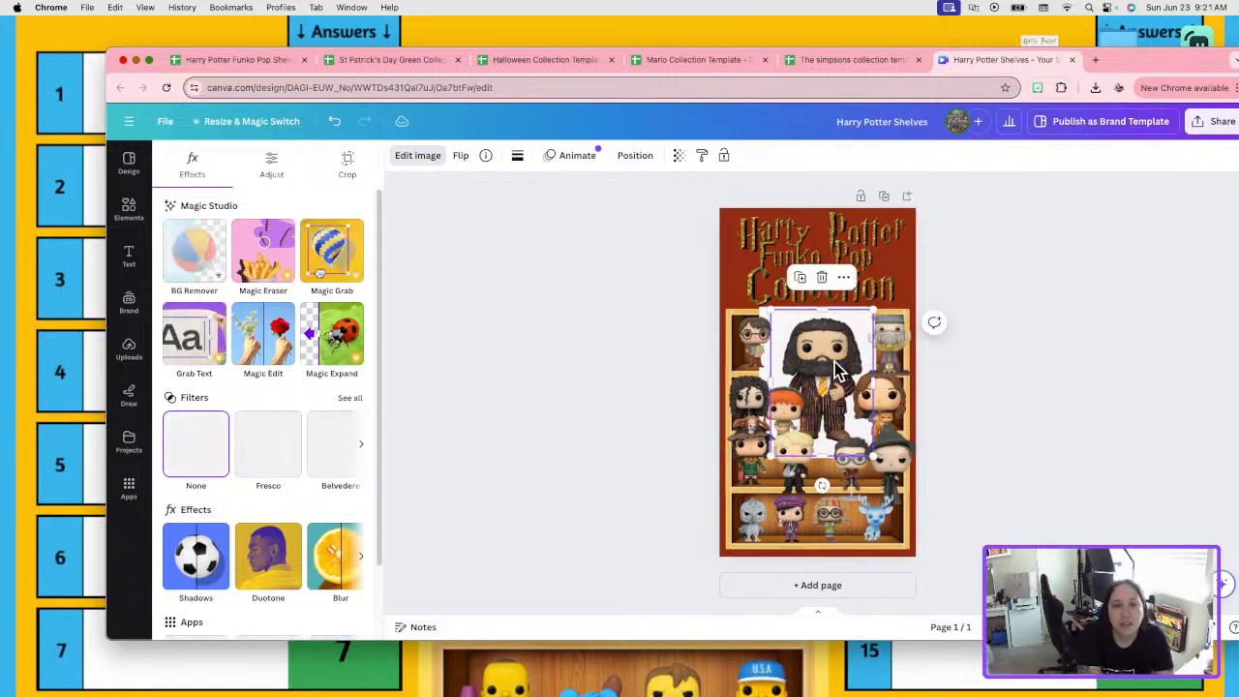
click(198, 235)
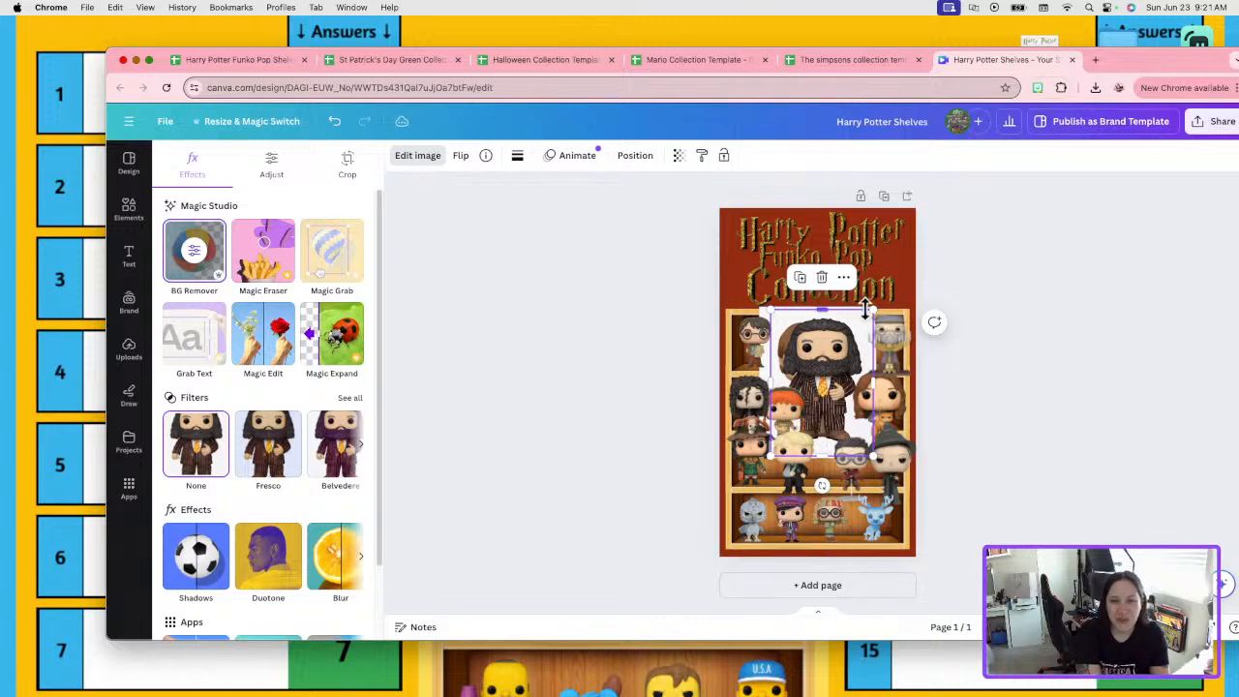
drag(868, 312, 821, 382)
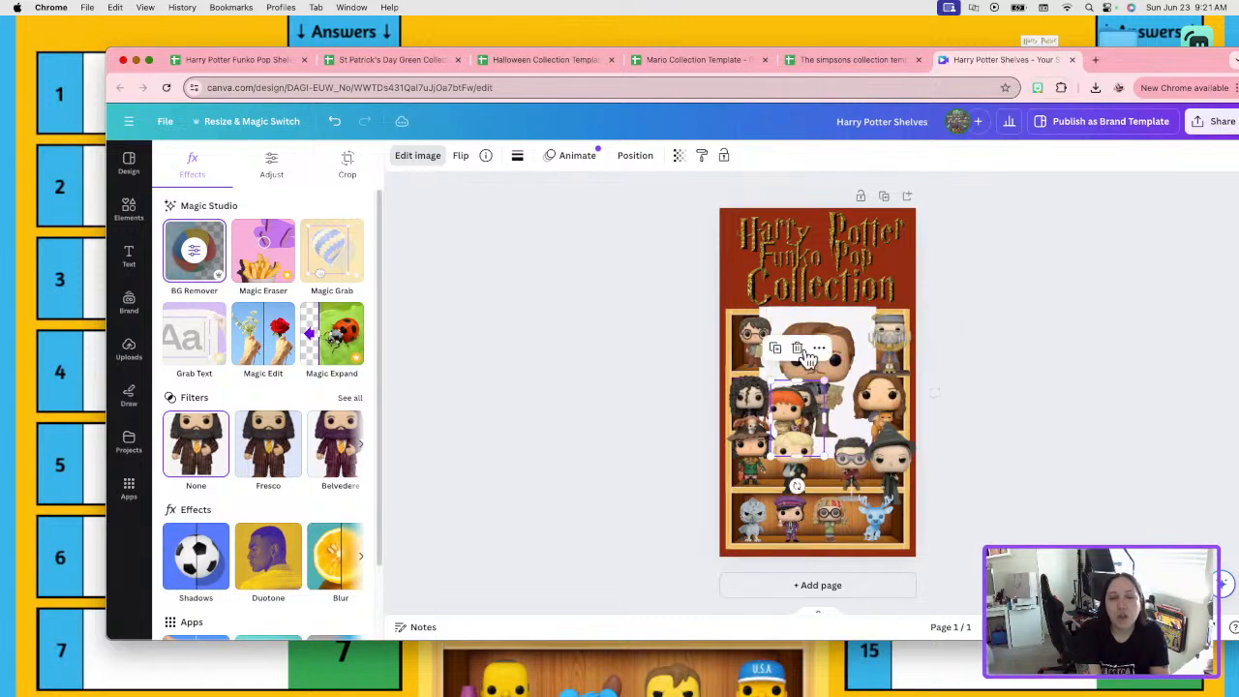
Remove the background from the short-haired brown-haired figure holding the parchment and scale it down to about shelf size.
click(838, 324)
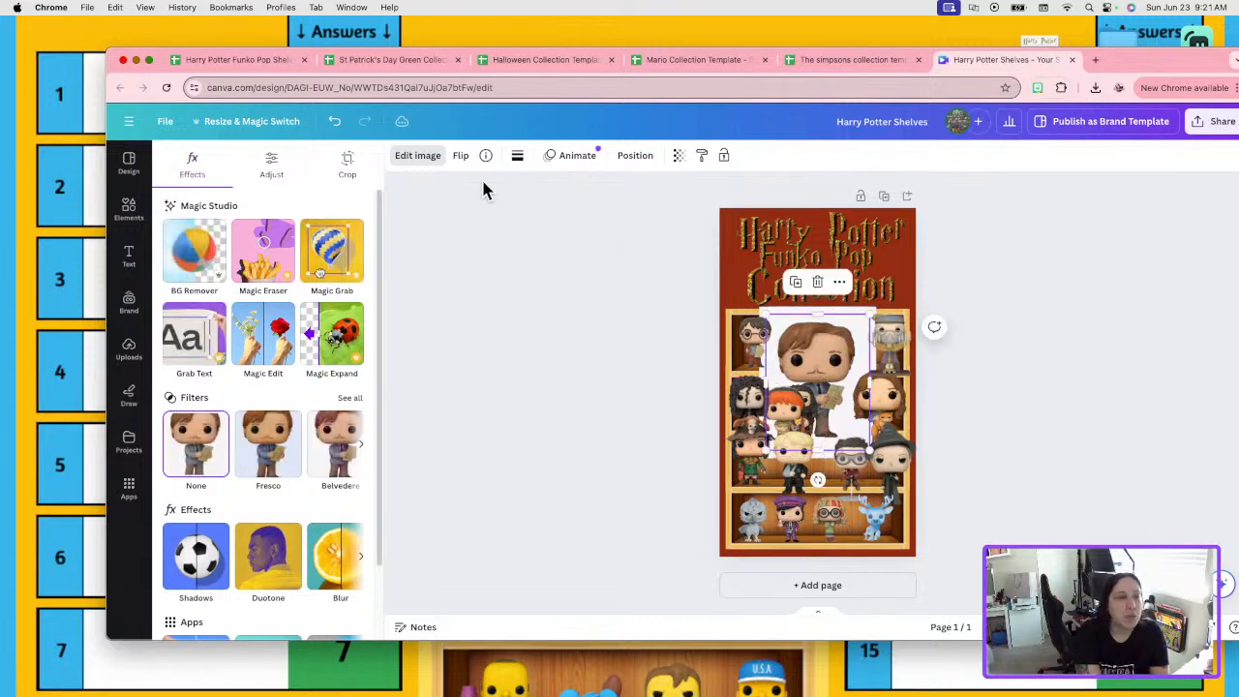
click(204, 268)
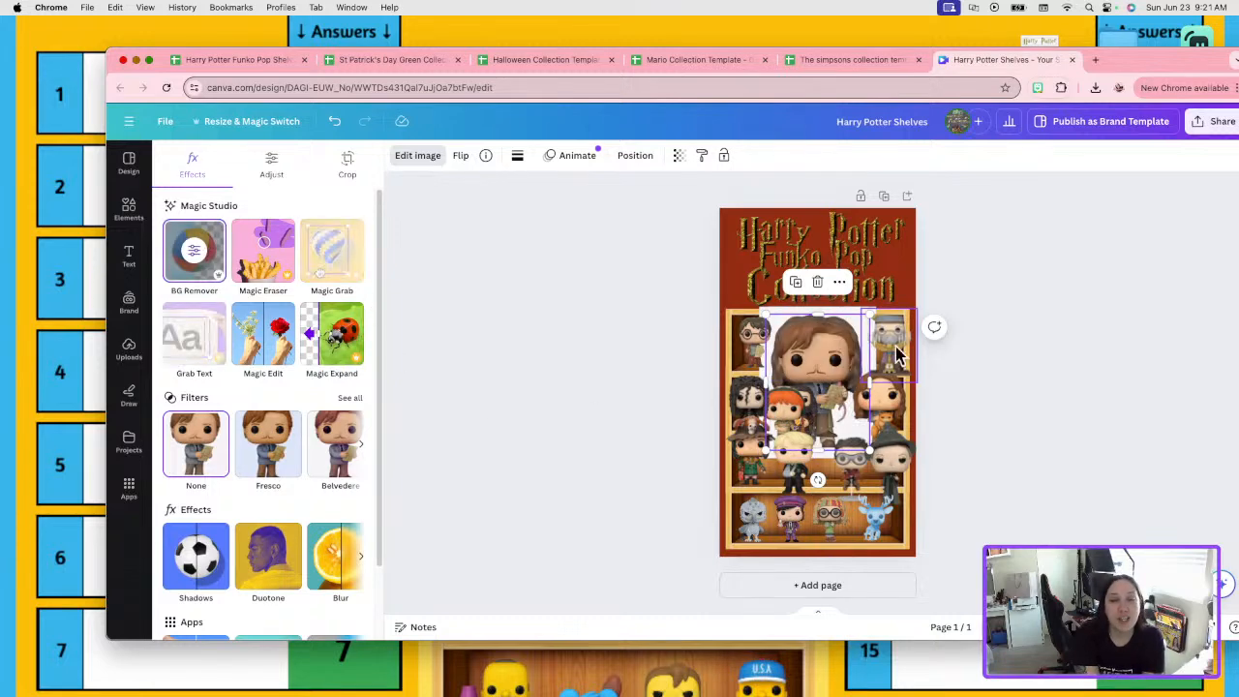
drag(868, 314, 828, 372)
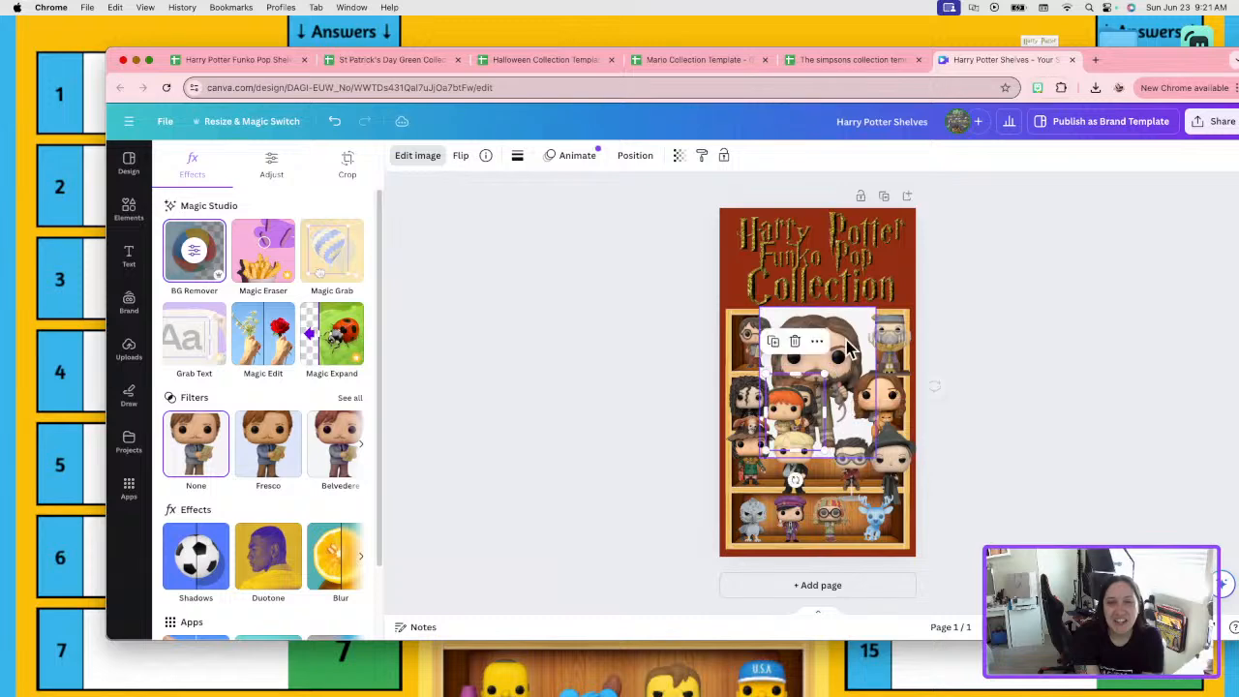
Remove the background from the long-haired, bearded figure in grey clothes and scale it down to about shelf size.
click(836, 350)
click(196, 253)
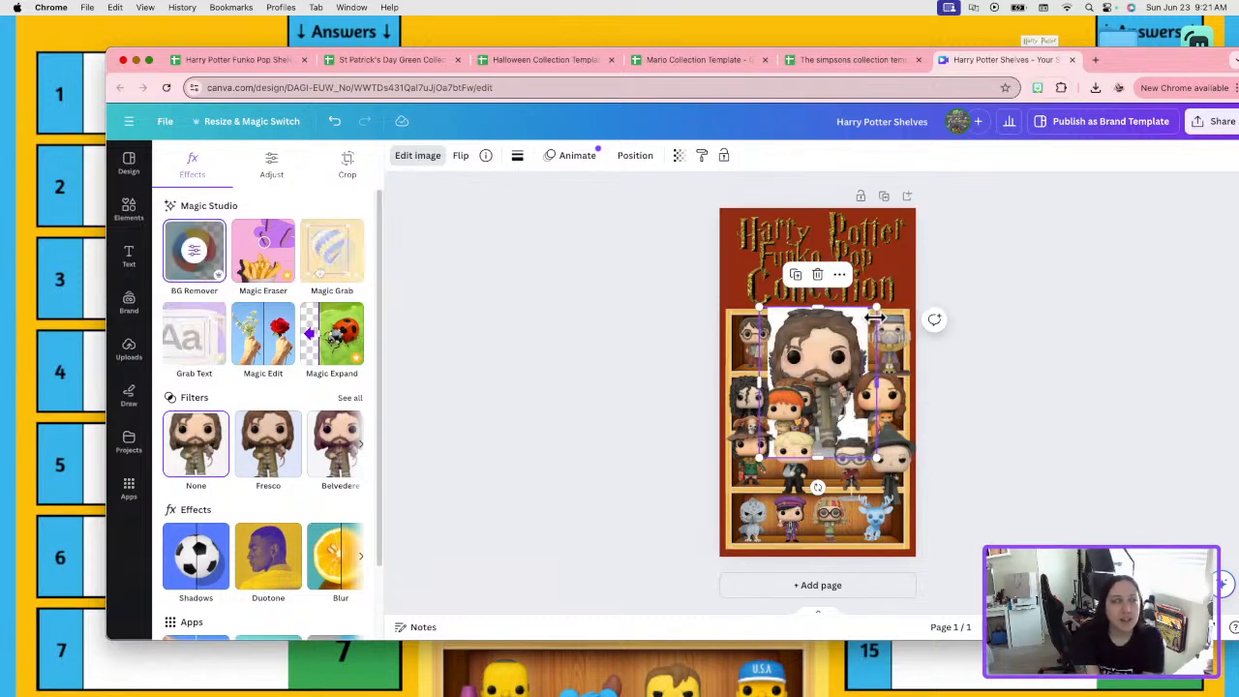
drag(877, 310, 824, 376)
Remove the background from the Harry Potter figure riding the grey winged creature and place it, scaled down, second on the top shelf.
click(837, 355)
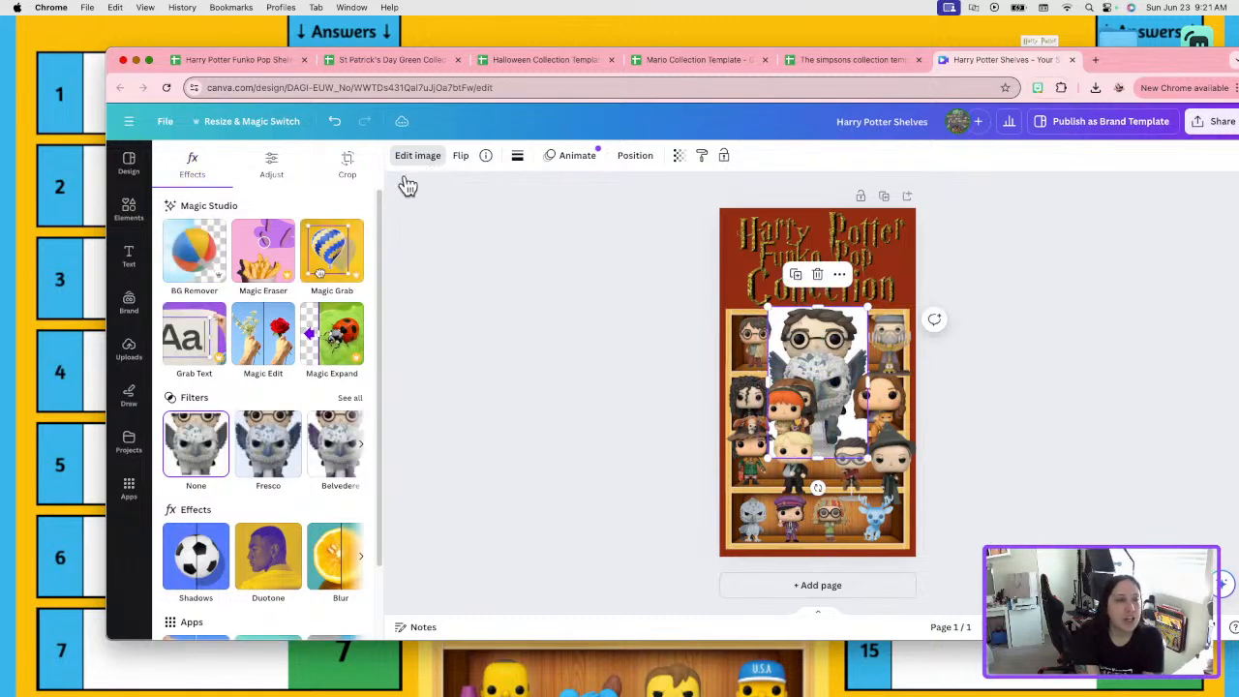
click(195, 250)
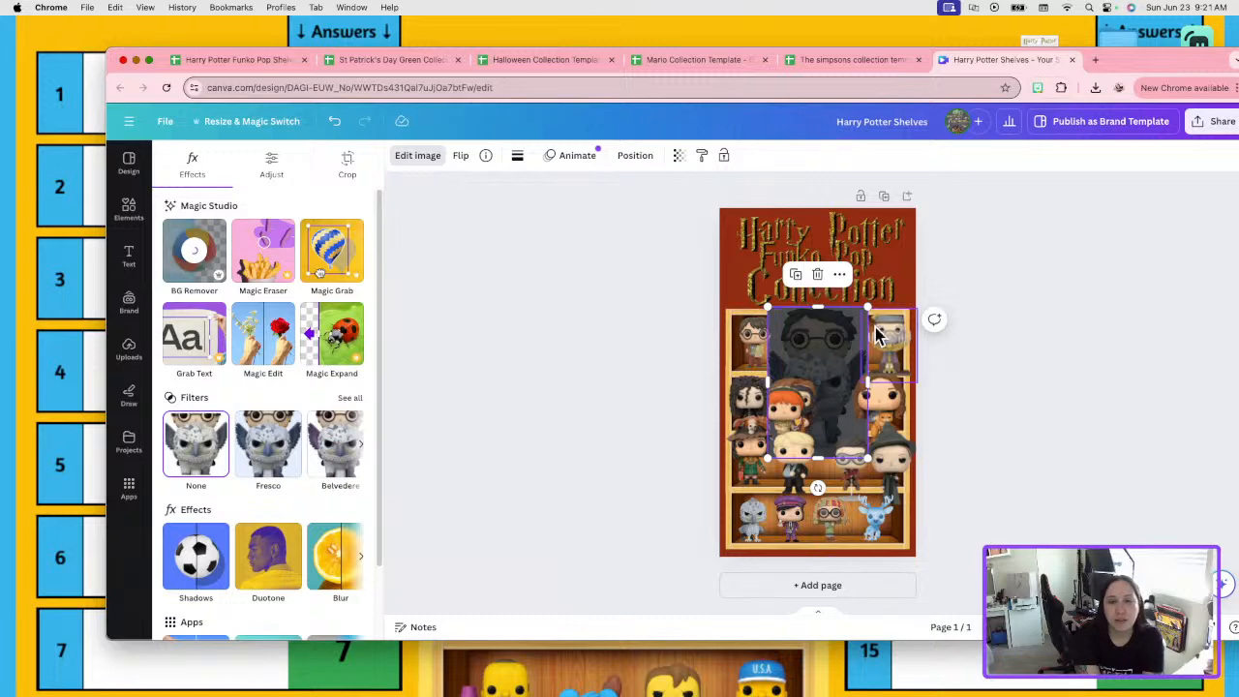
drag(867, 308, 795, 356)
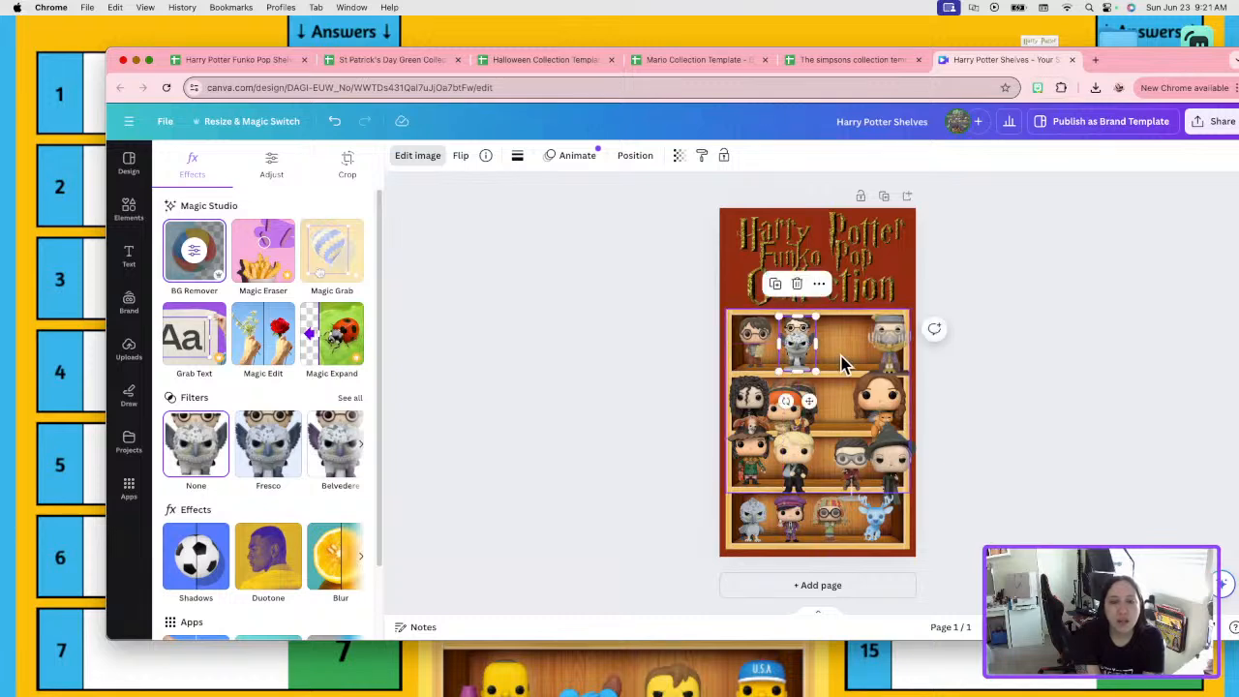
Place the grey-bearded wizard third on the top shelf and the blond figure at its right end, both scaled to fit the shelf.
click(823, 373)
drag(883, 350, 850, 330)
click(750, 405)
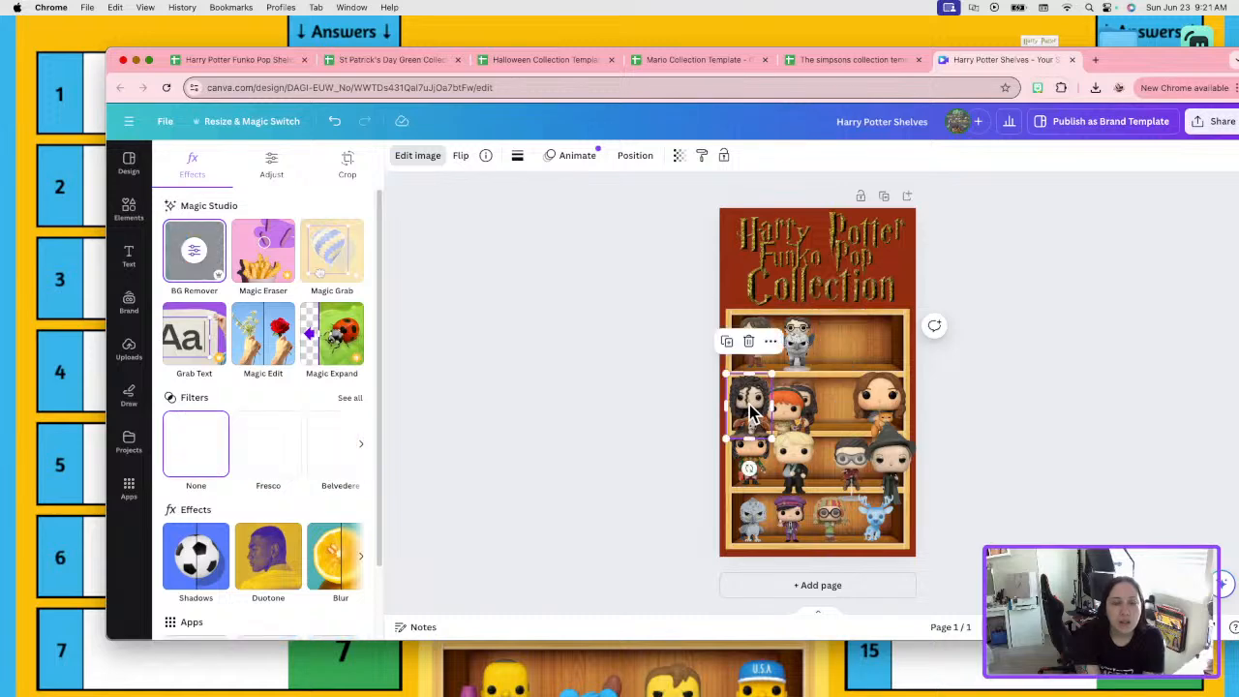
drag(792, 457, 899, 315)
mouse_move(878, 357)
mouse_down()
mouse_move(901, 320)
mouse_move(891, 342)
mouse_up()
click(906, 360)
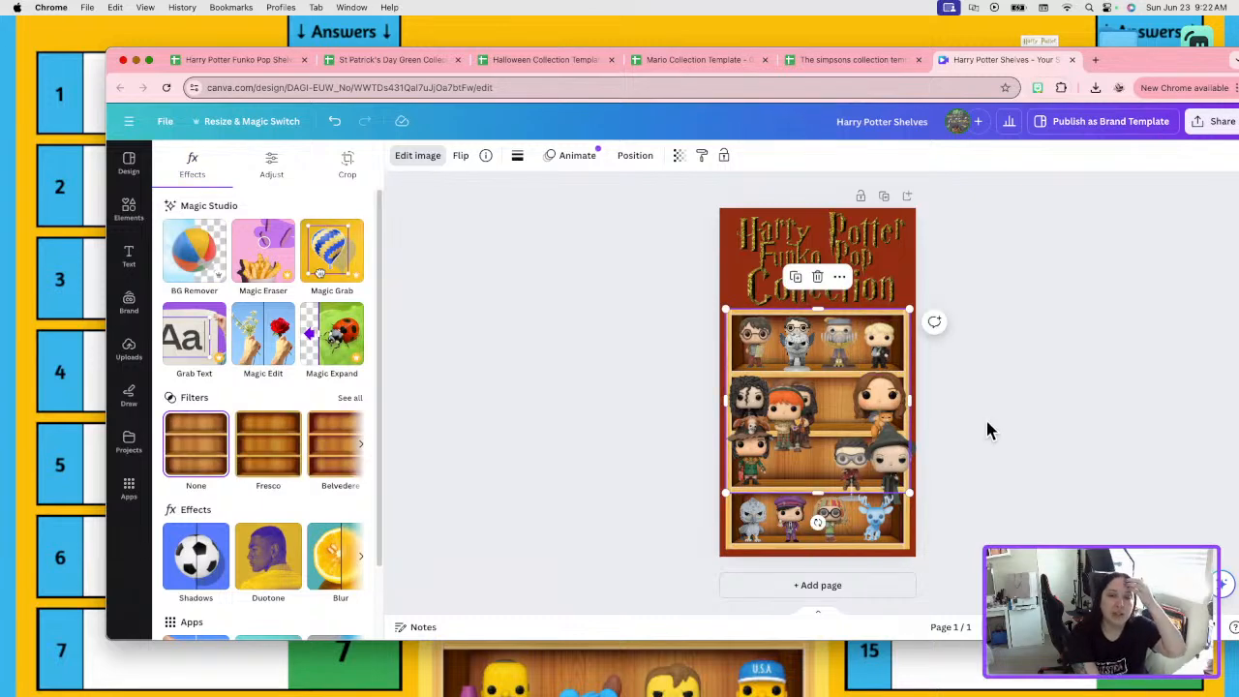
Adjust the curly-haired figure on the second shelf and scale the vulture-hatted figure to fit the left end of the third shelf.
click(757, 403)
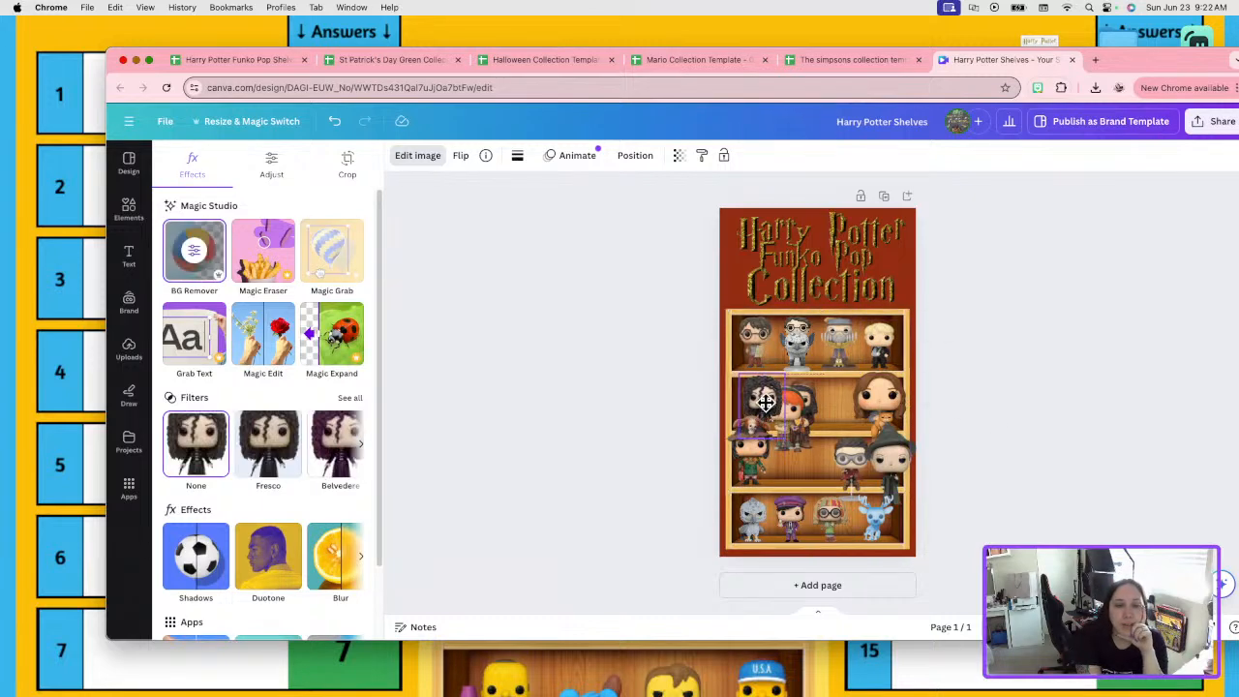
drag(782, 374, 745, 463)
click(784, 435)
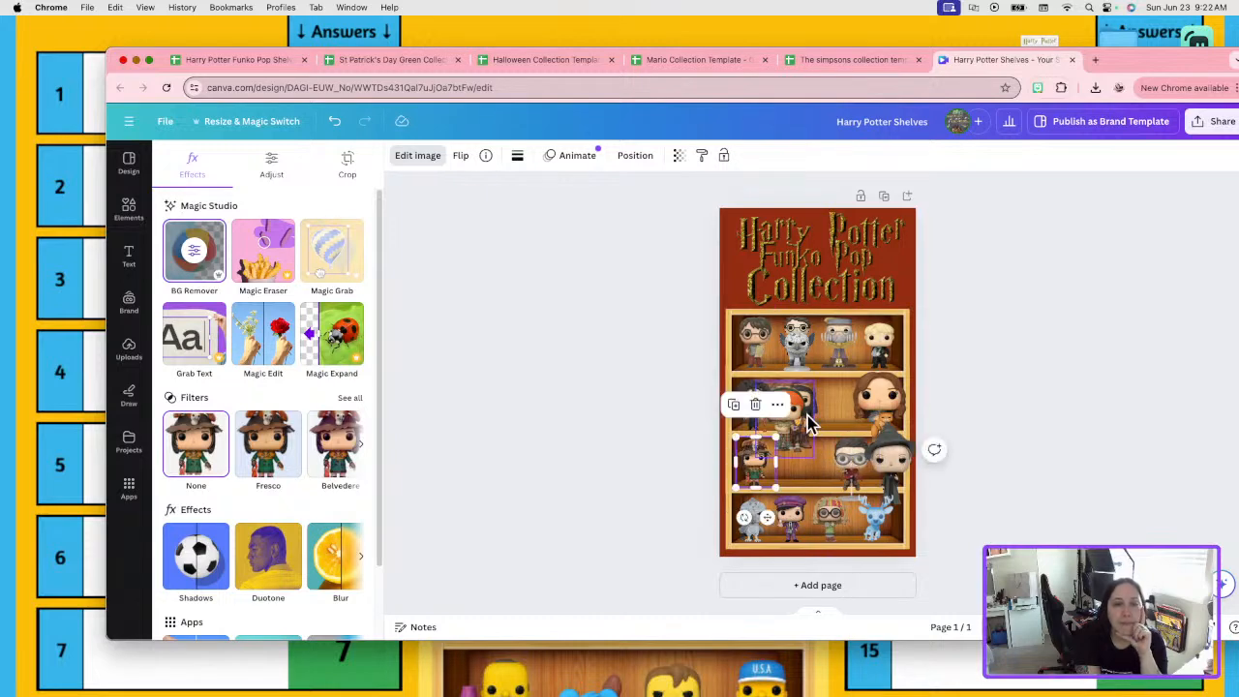
Scale the red-haired figure onto the second shelf and the black-bearded, brown-haired and red-robed goggled figures onto the third shelf.
drag(811, 423, 856, 379)
drag(799, 410, 796, 464)
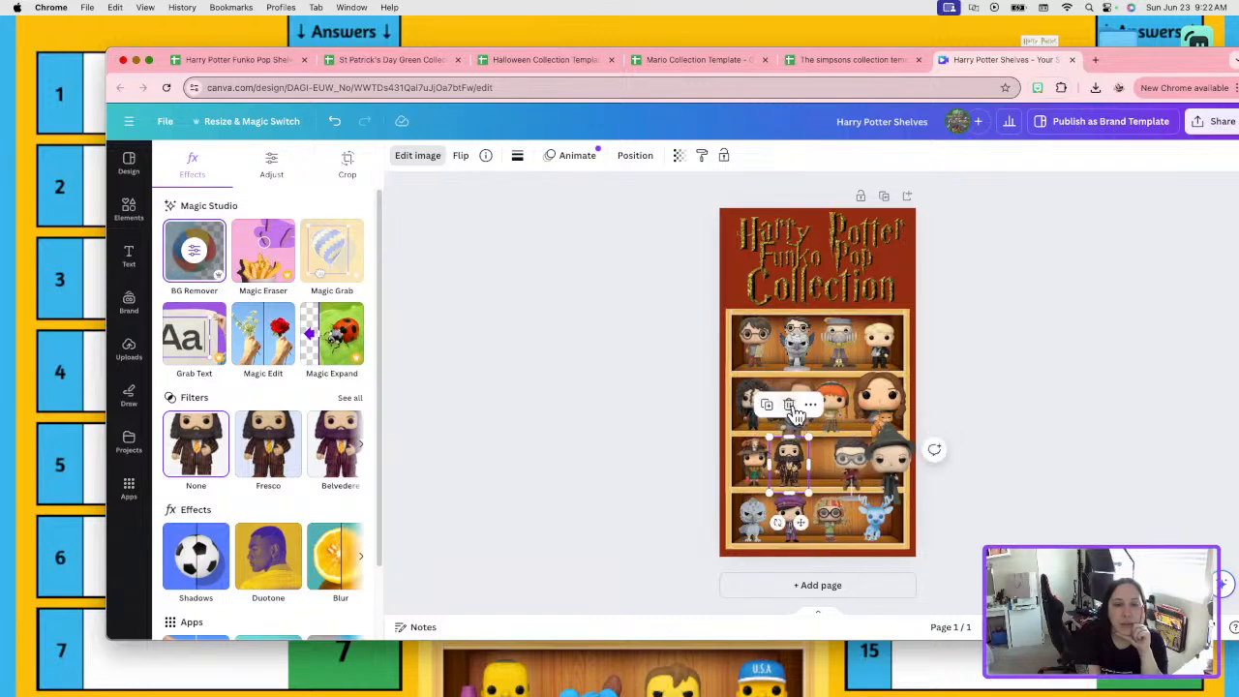
drag(798, 397, 836, 437)
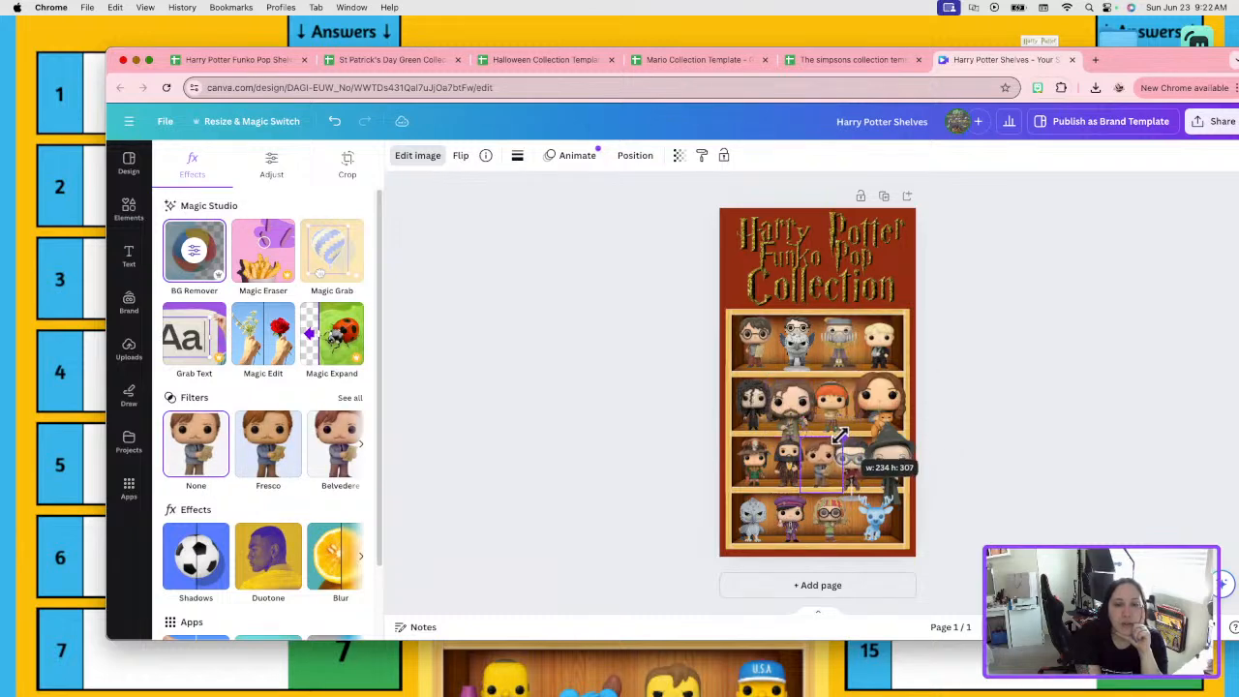
click(853, 469)
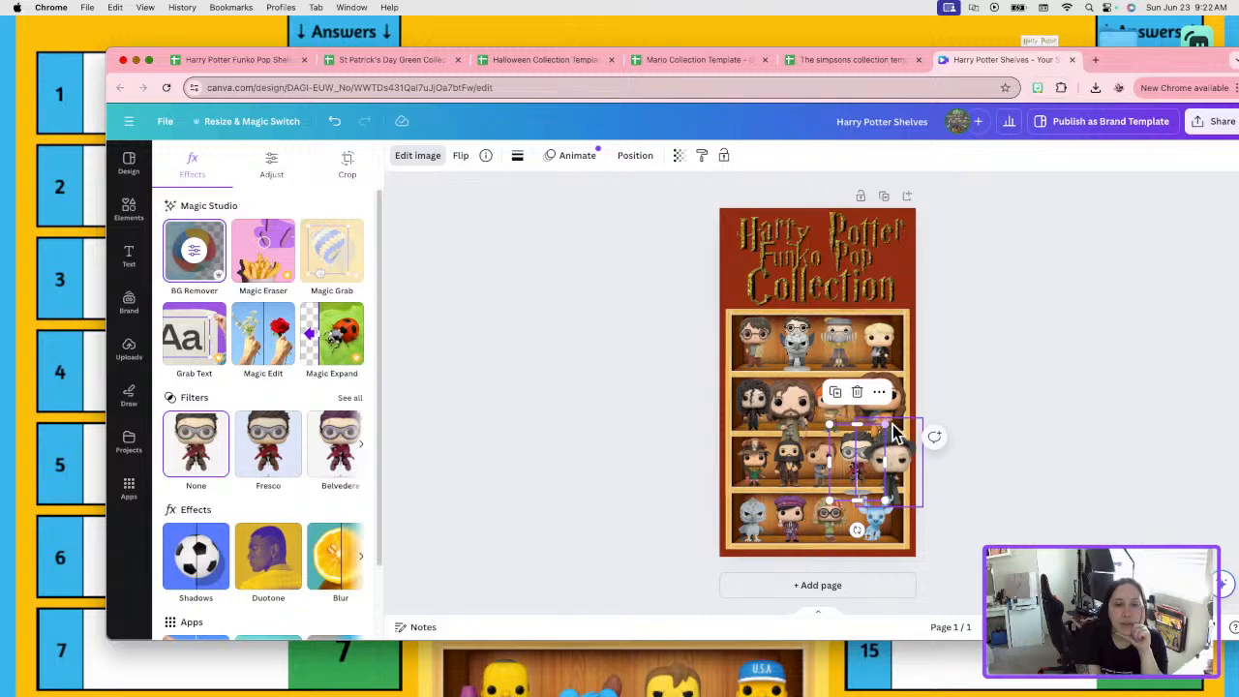
drag(885, 425, 874, 439)
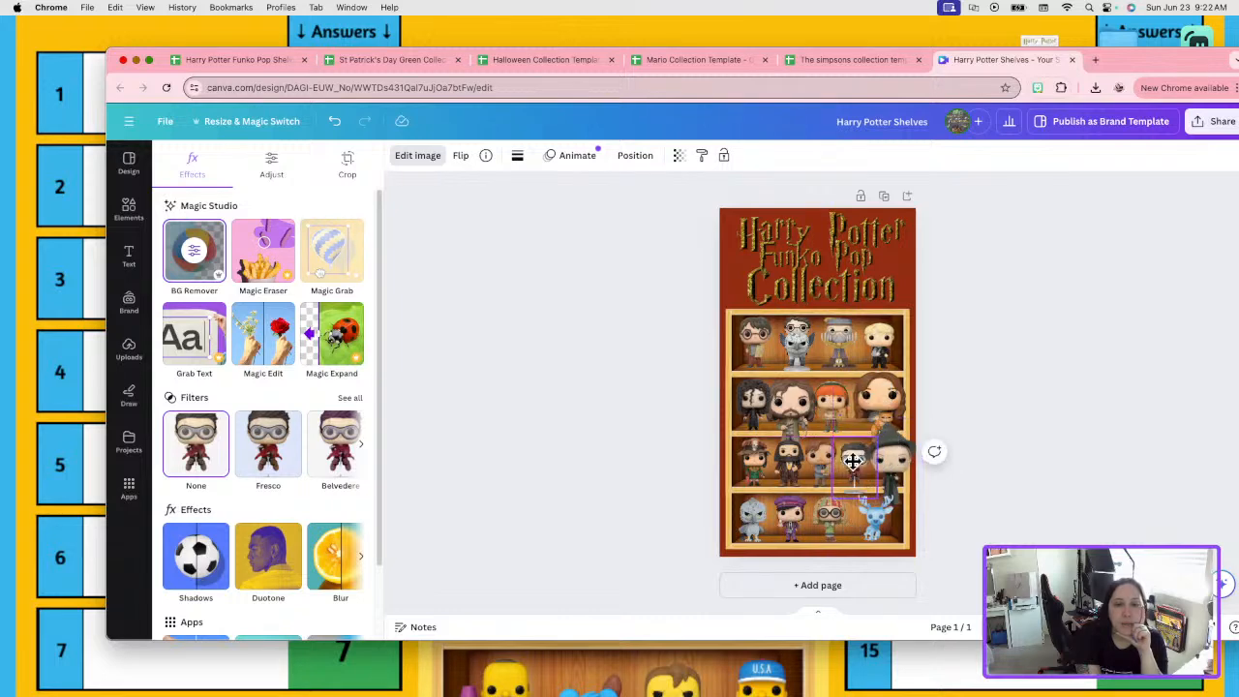
Delete the black-robed figure in the pointed hat and scale the long-haired girl to fit the right end of the second shelf.
click(903, 464)
key(Escape)
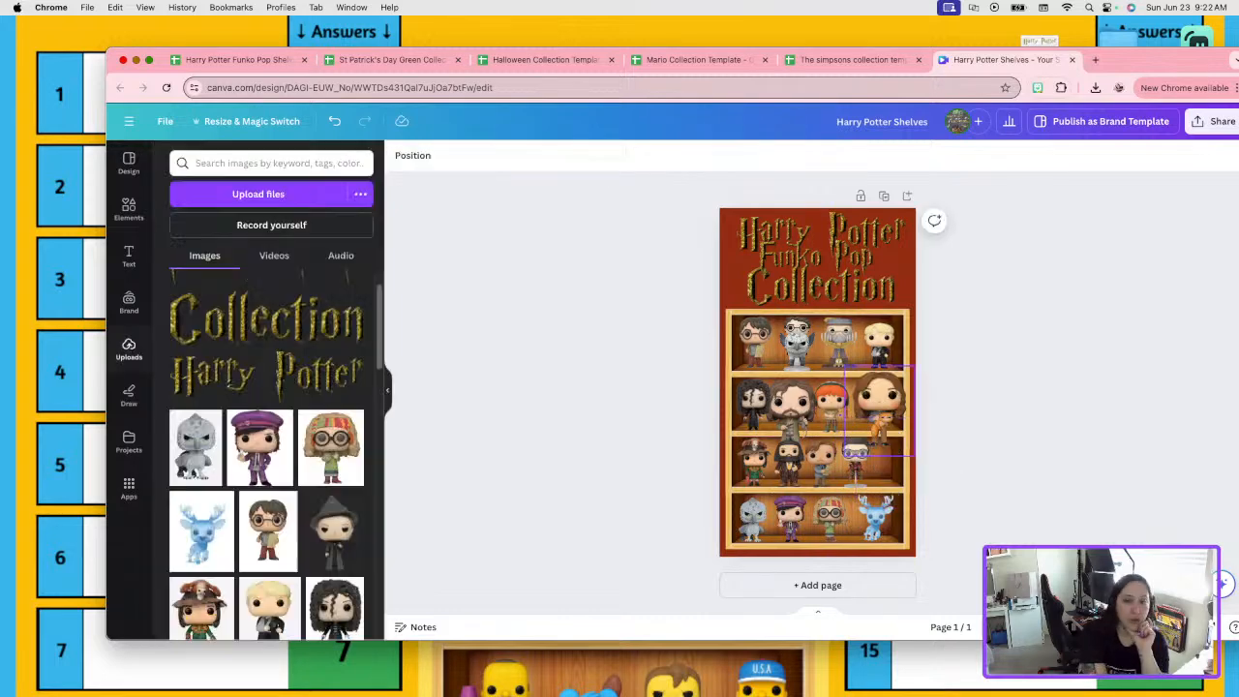
click(900, 419)
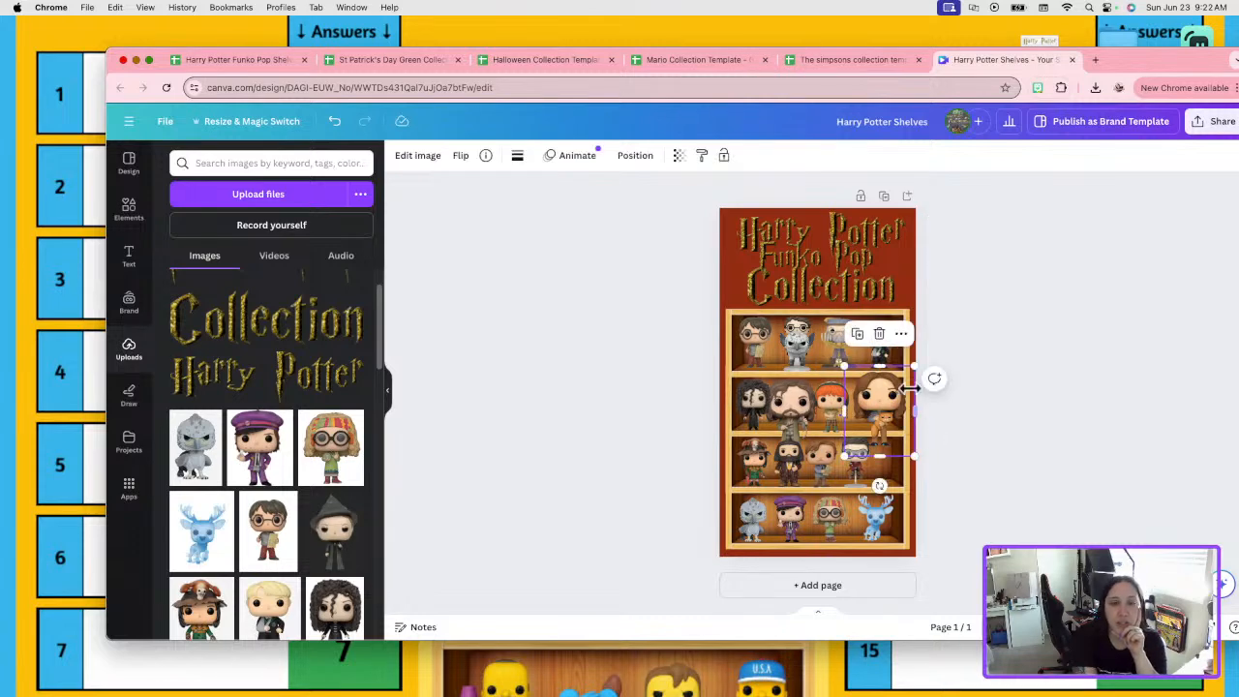
drag(913, 366, 834, 467)
Move the curly black-haired figure down to the third shelf and the Harry Potter figure from the top shelf to second on the second shelf.
click(801, 412)
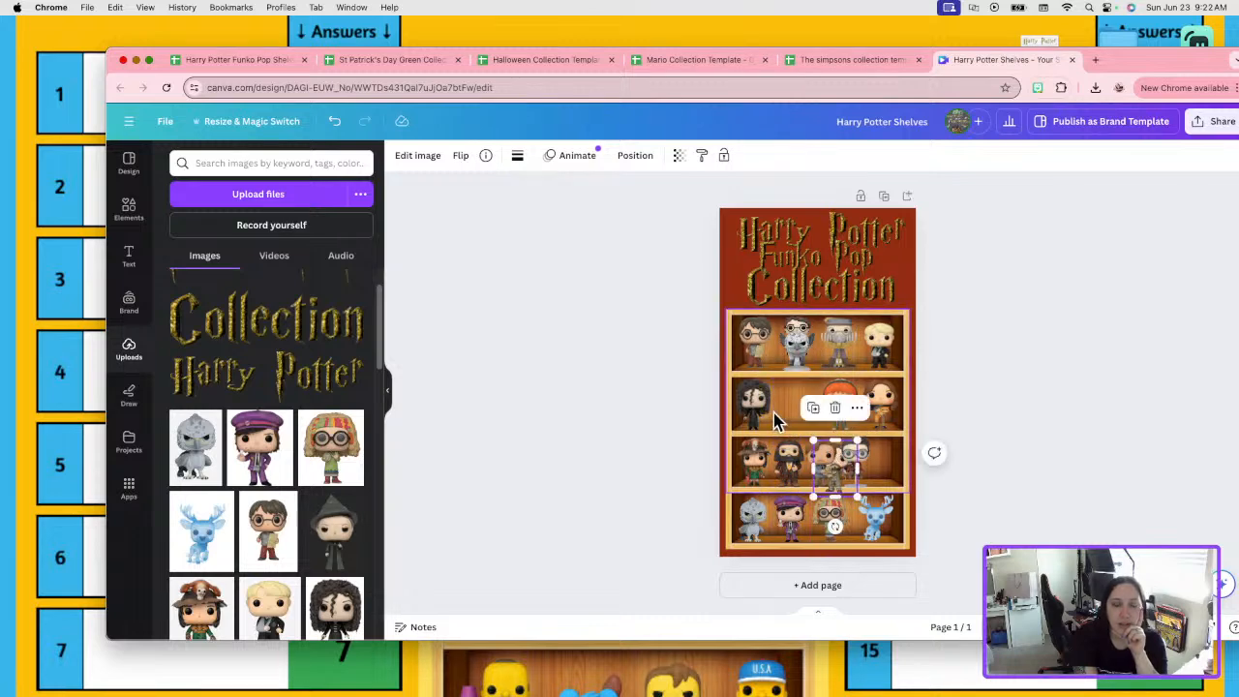
drag(754, 406, 846, 465)
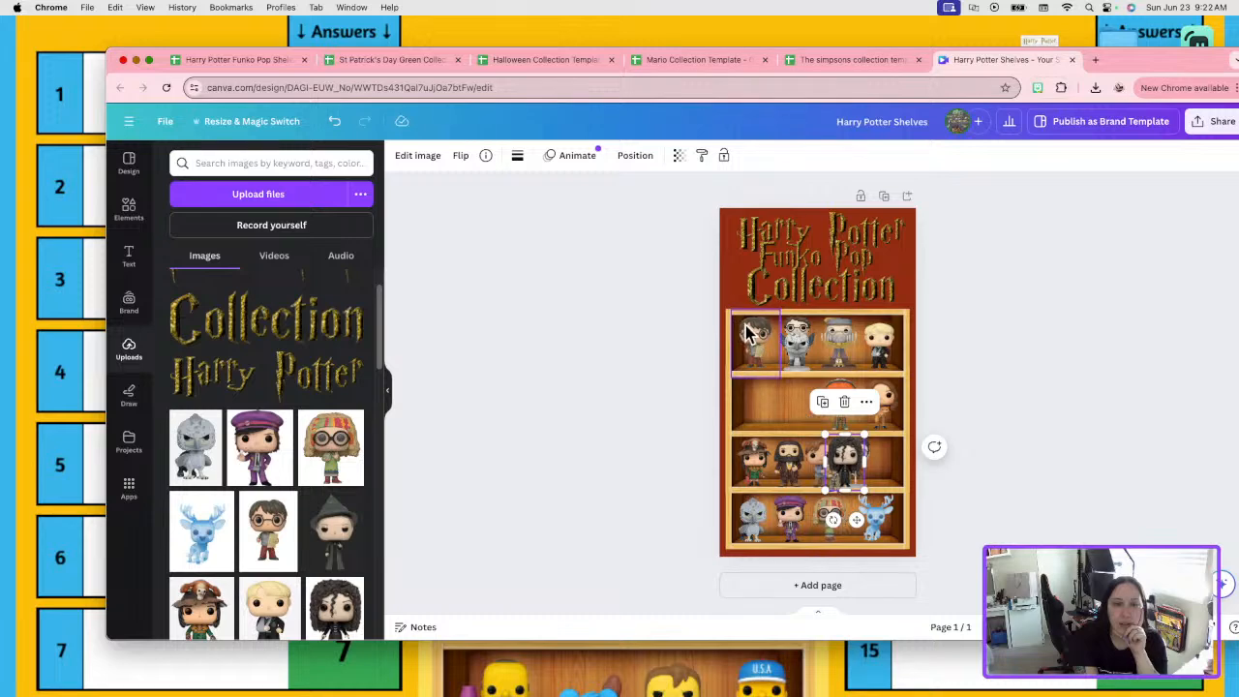
drag(749, 336, 799, 398)
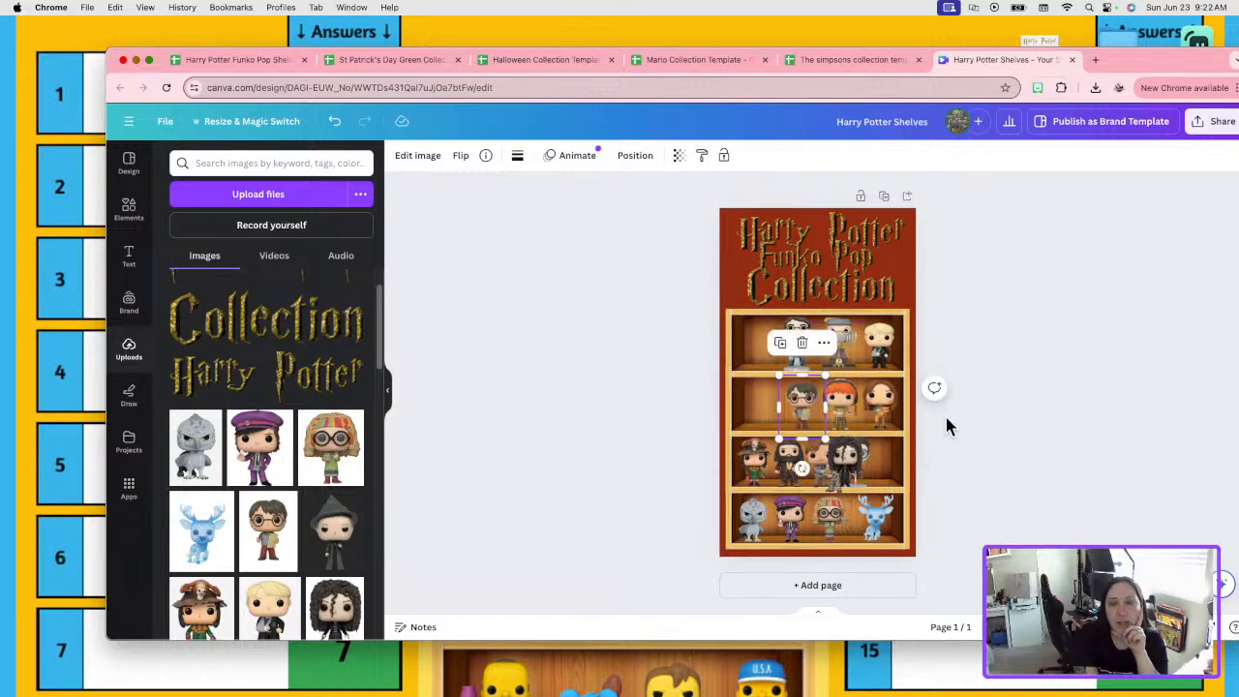
click(1035, 433)
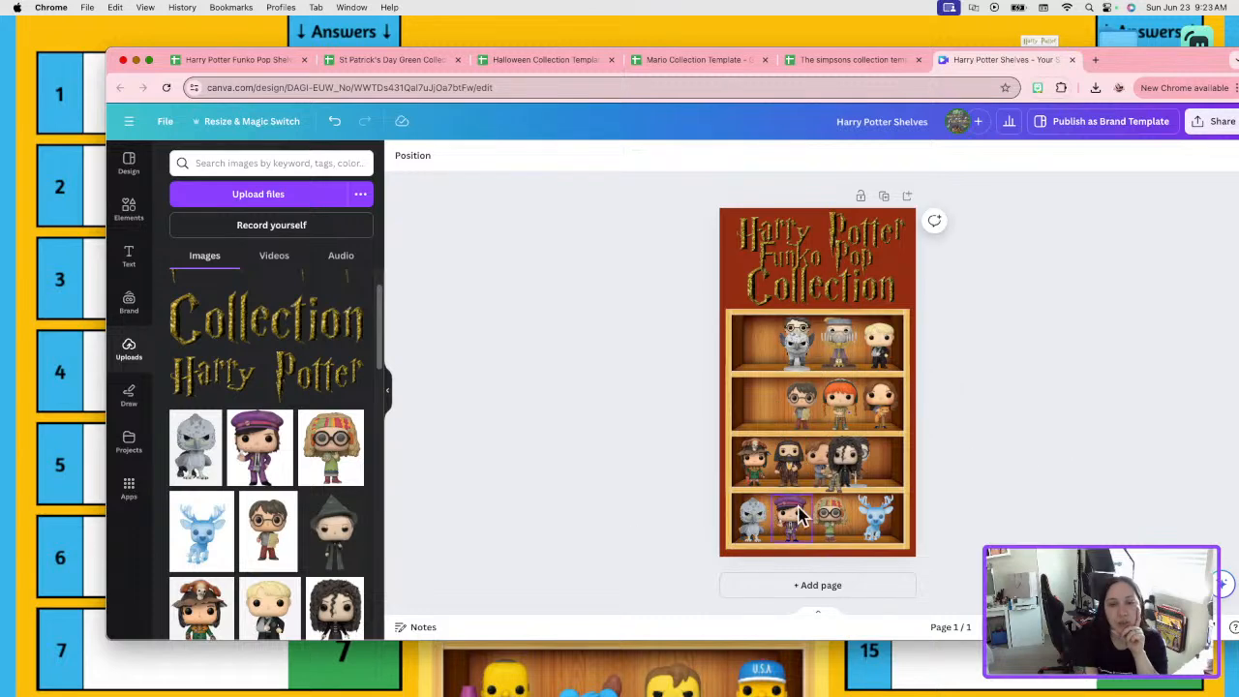
Place the curly black-haired figure first on the top shelf and the black-bearded figure first on the second, spacing out the third shelf's figures.
drag(851, 468, 908, 463)
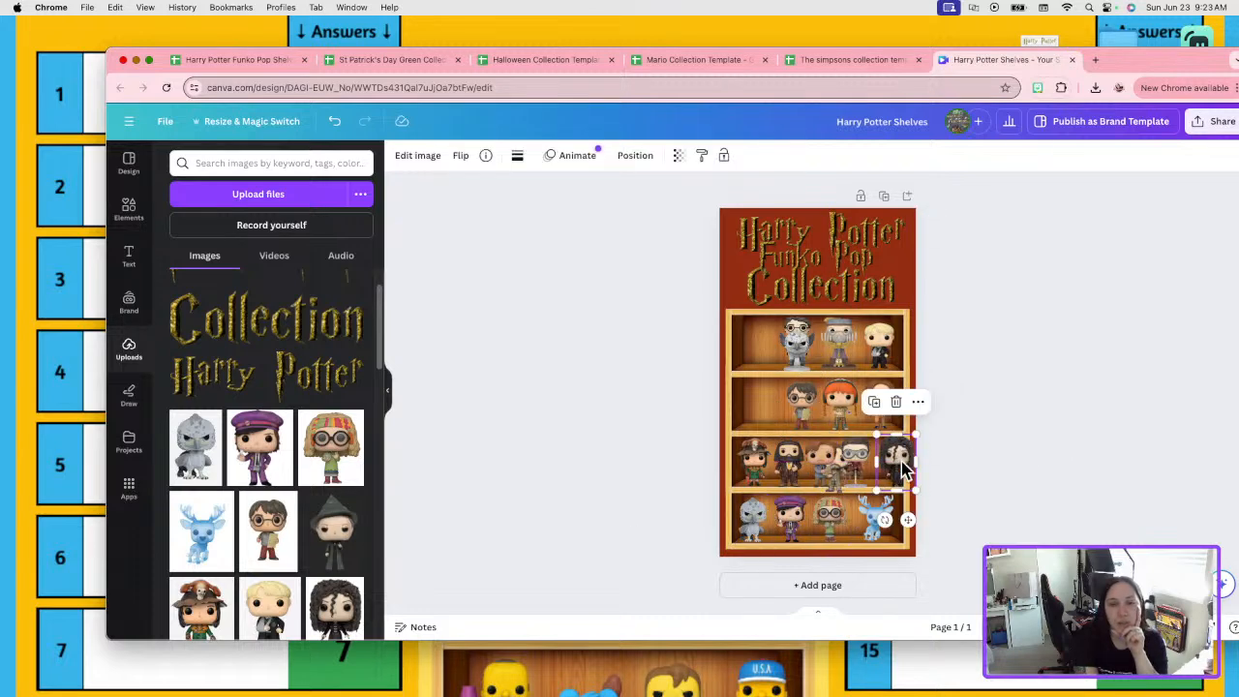
click(792, 476)
drag(792, 476, 764, 414)
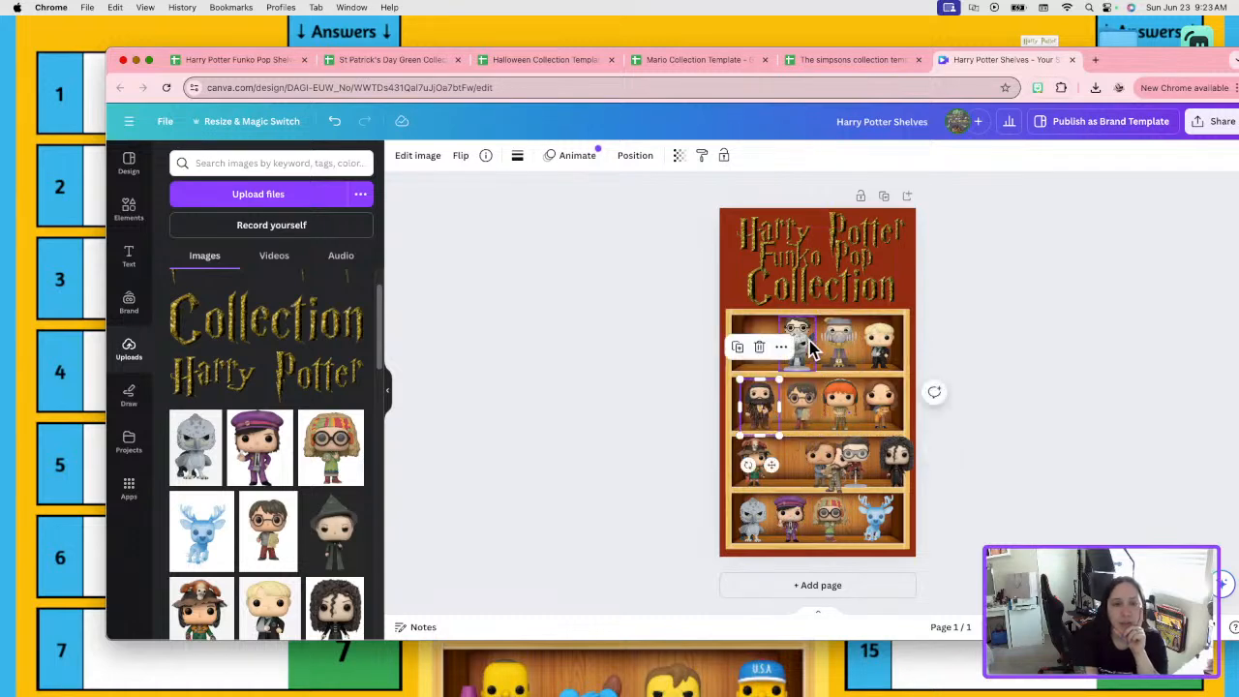
drag(893, 470, 753, 354)
drag(817, 453, 877, 458)
click(984, 465)
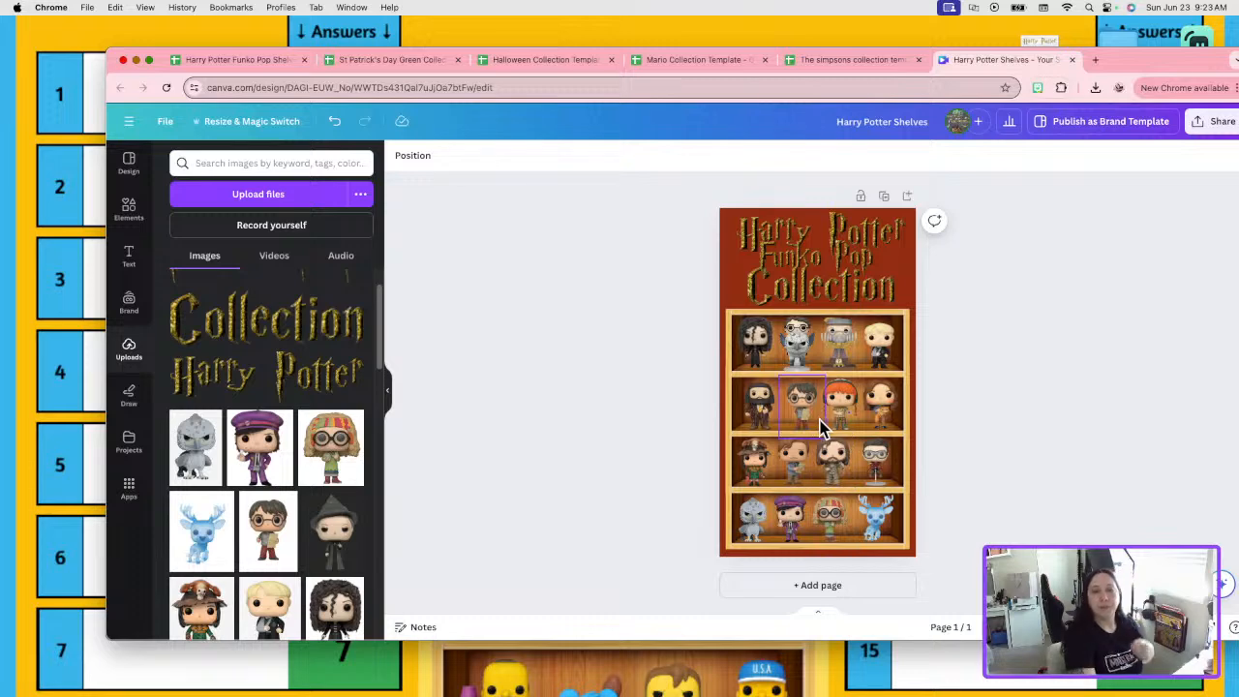
Shift the Harry Potter figure on the second shelf slightly left and enlarge the black-bearded figure beside it a little.
drag(805, 409, 800, 408)
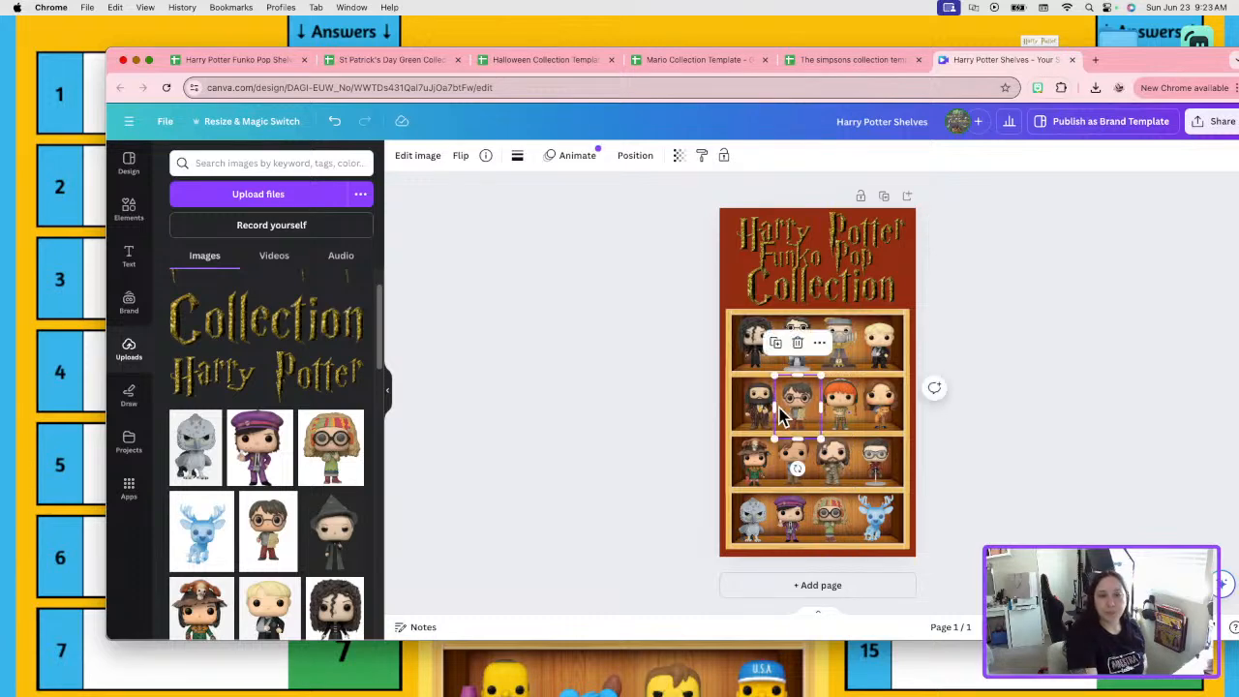
click(760, 402)
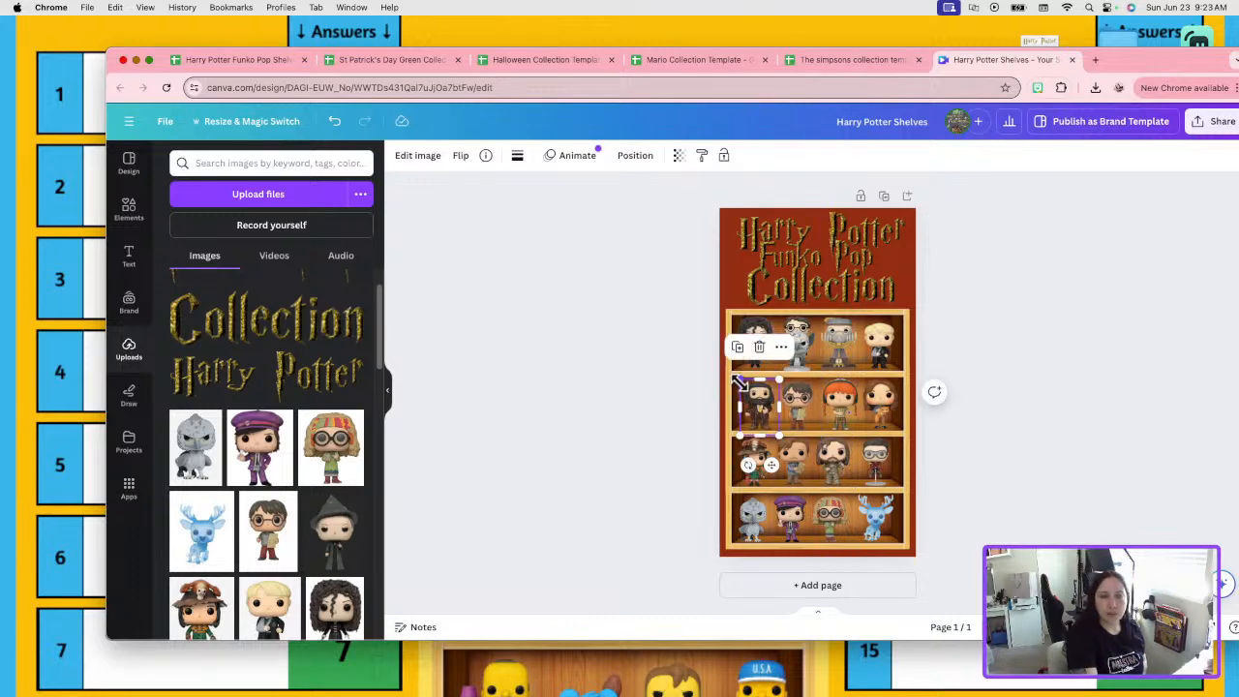
drag(738, 381, 734, 379)
click(1024, 380)
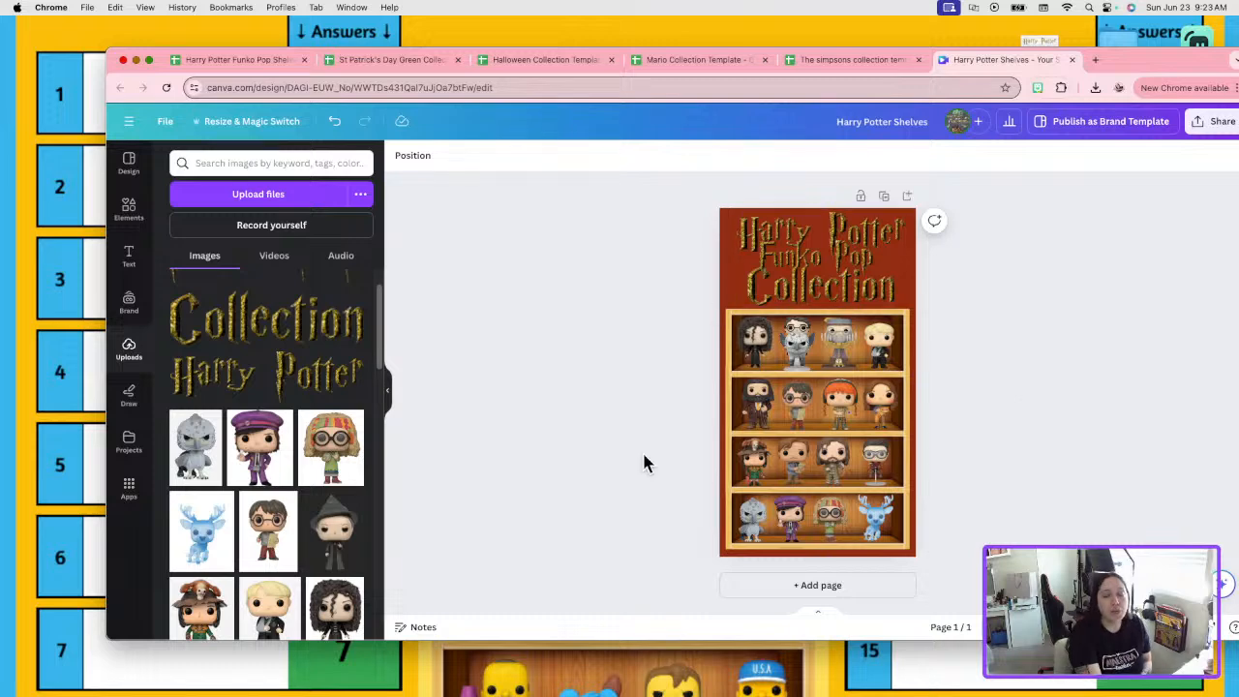
Review the shelf image and answer layout in the Harry Potter Funko Pop Shelves - Template spreadsheet and return to the Harry Potter Shelves design.
click(263, 60)
scroll(848, 455, down, 3)
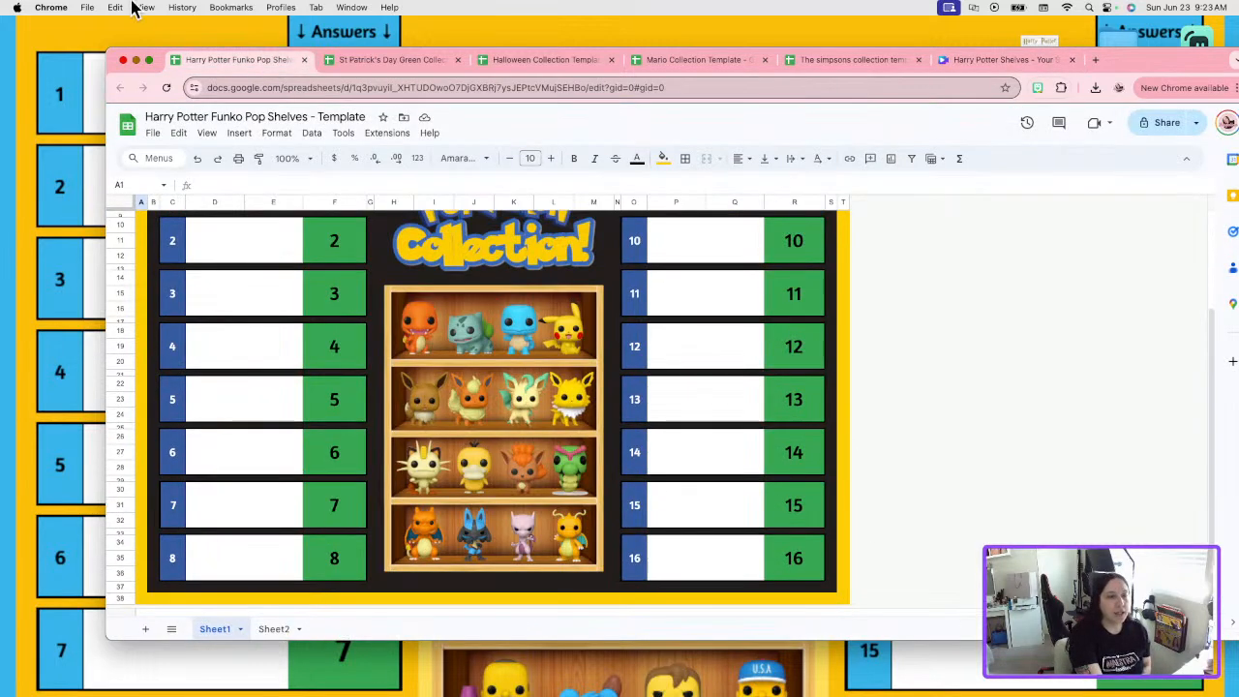
mouse_move(150, 68)
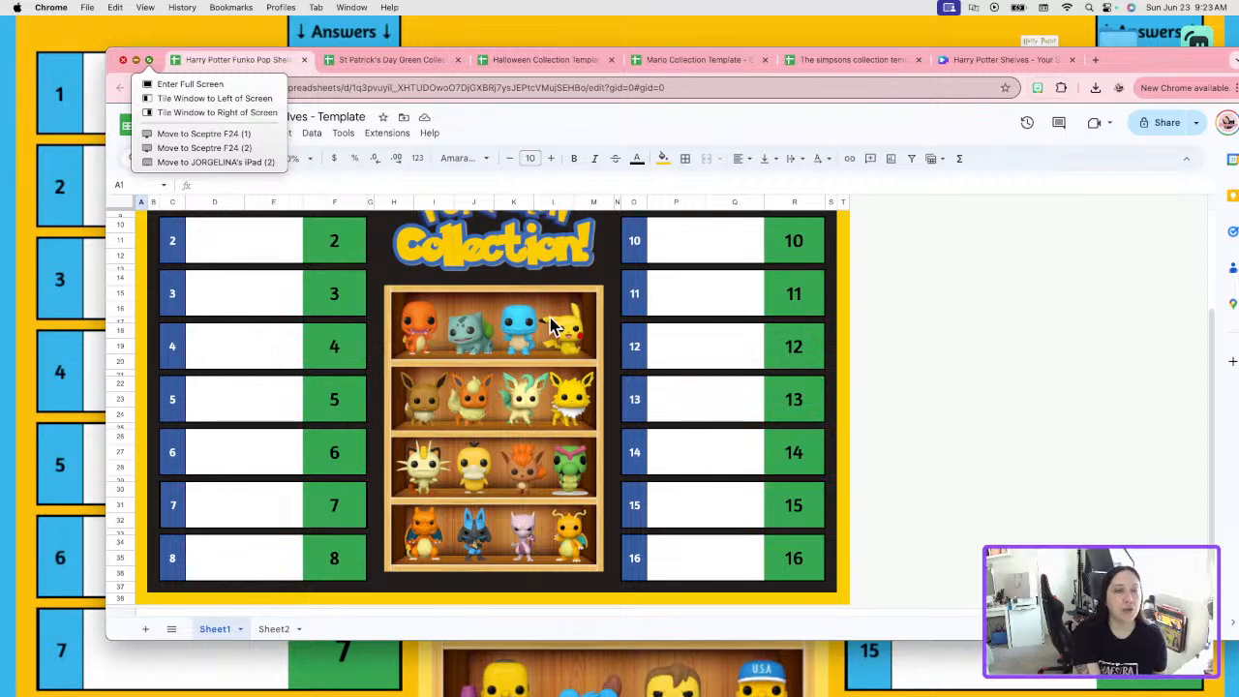
click(747, 61)
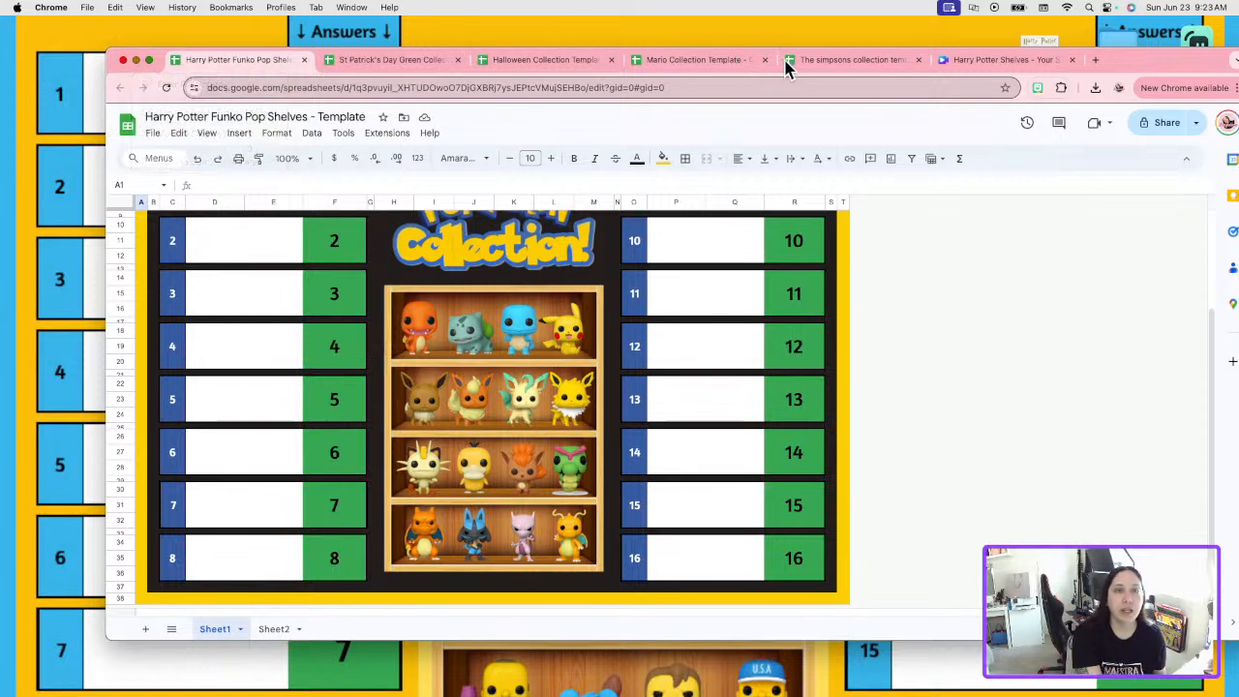
click(997, 60)
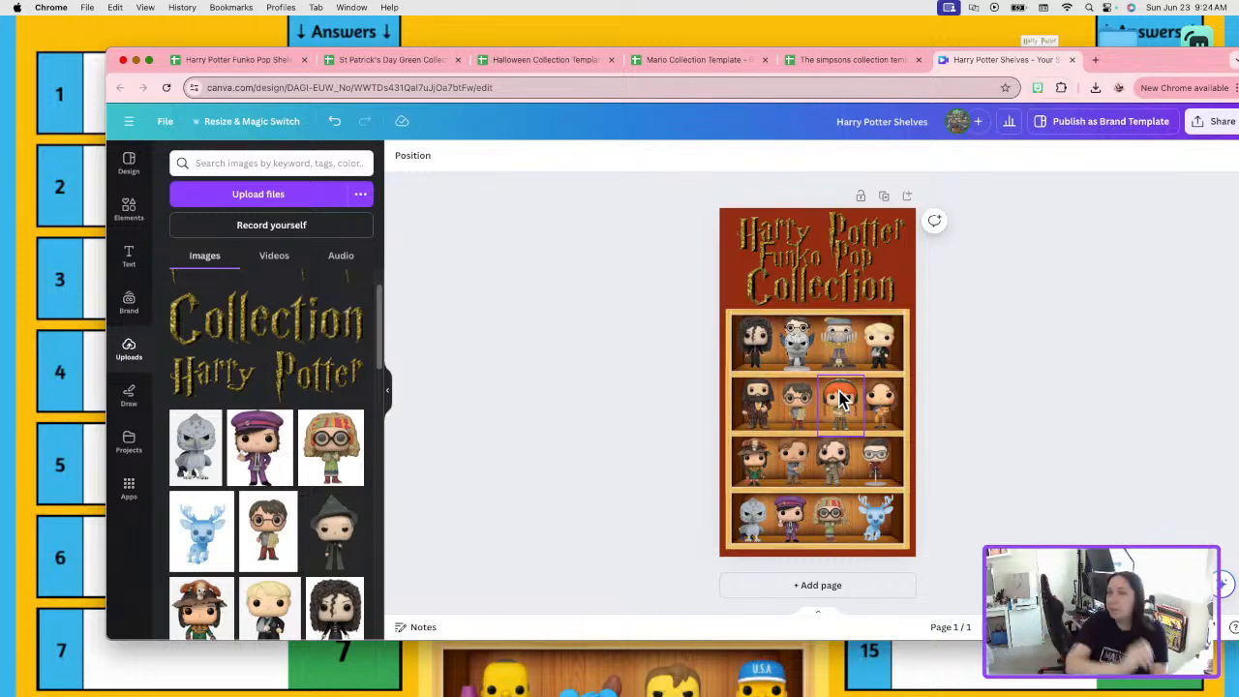
Duplicate the finished shelf page and delete the Harry Potter figure on the second shelf of page 2.
click(884, 201)
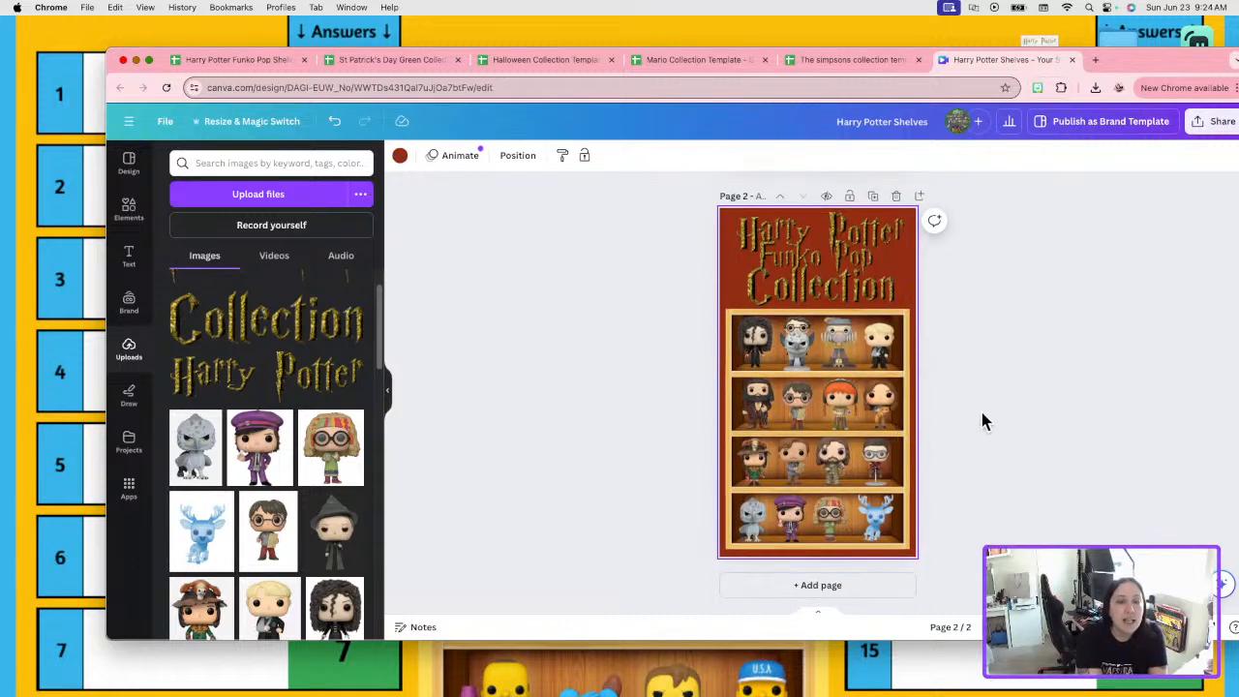
click(804, 412)
key(Delete)
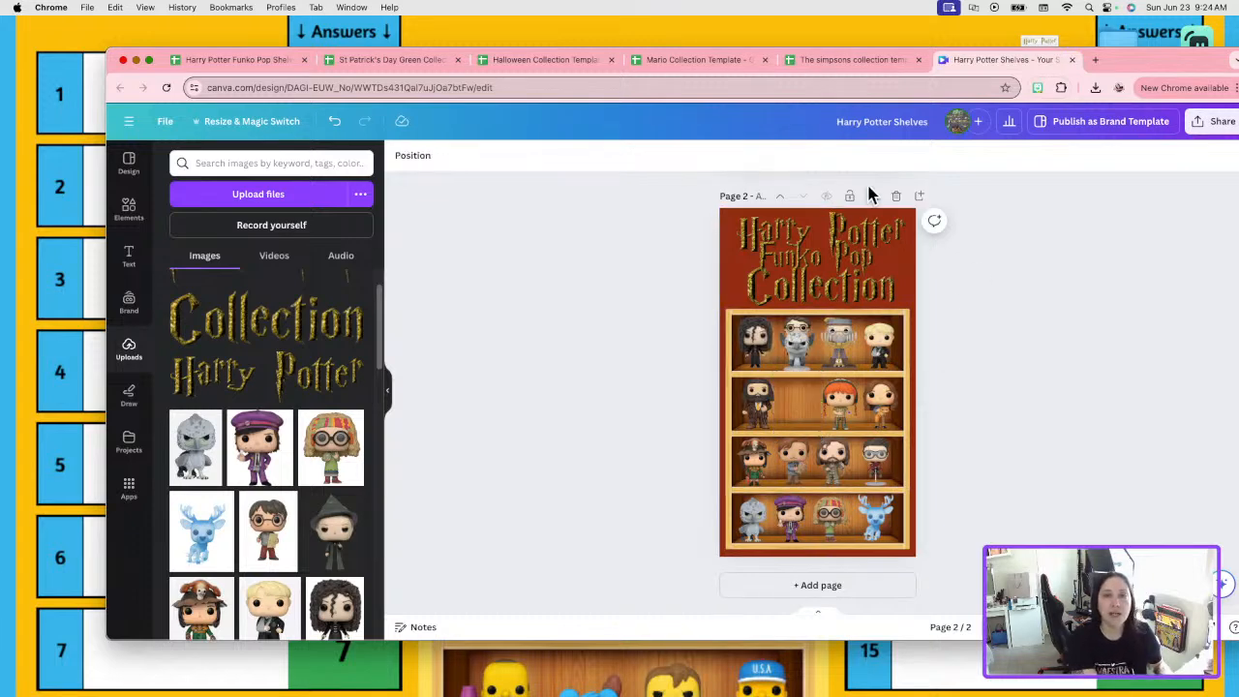
Add pages 3 to 5 by successive duplication, removing the blond figure, the long-haired figure in grey and the vulture-hatted figure in turn.
click(872, 196)
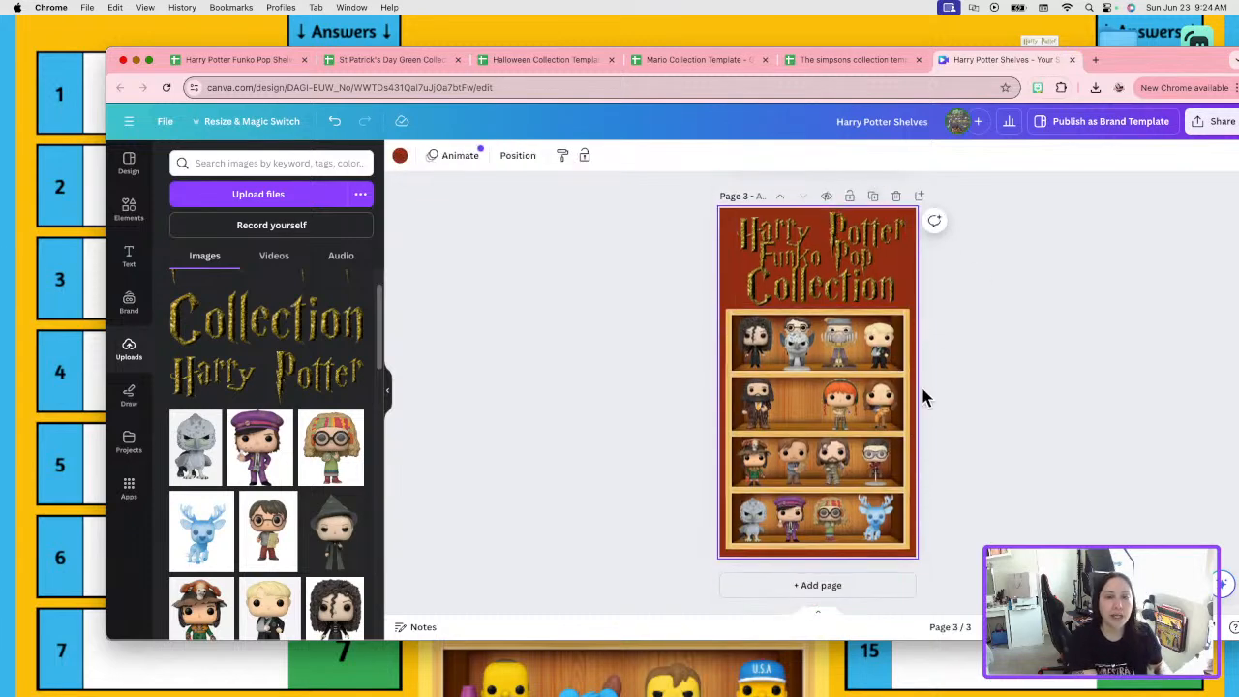
click(872, 196)
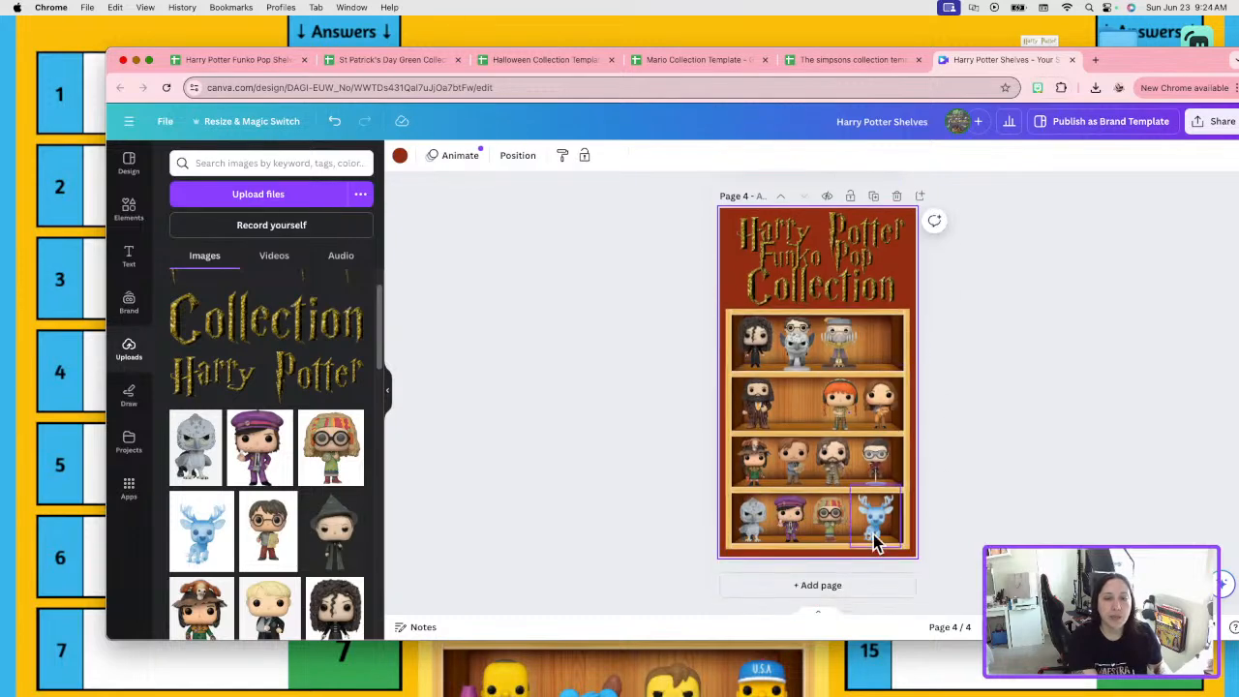
click(873, 196)
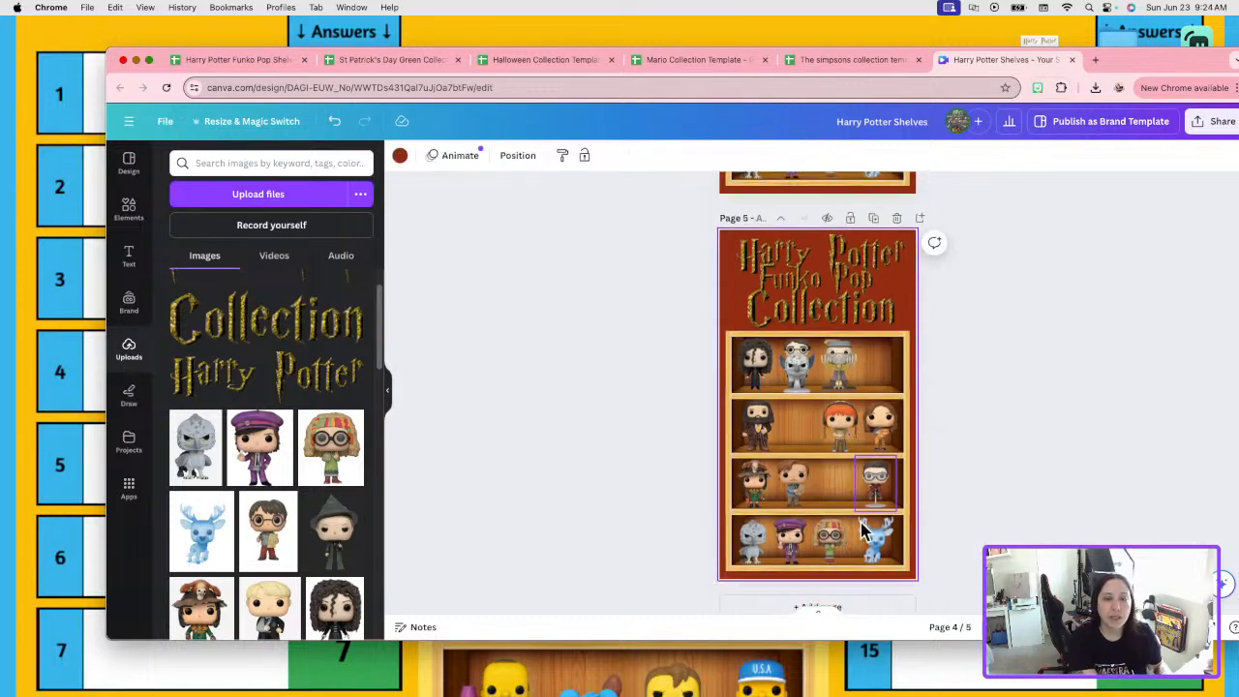
click(755, 467)
key(Delete)
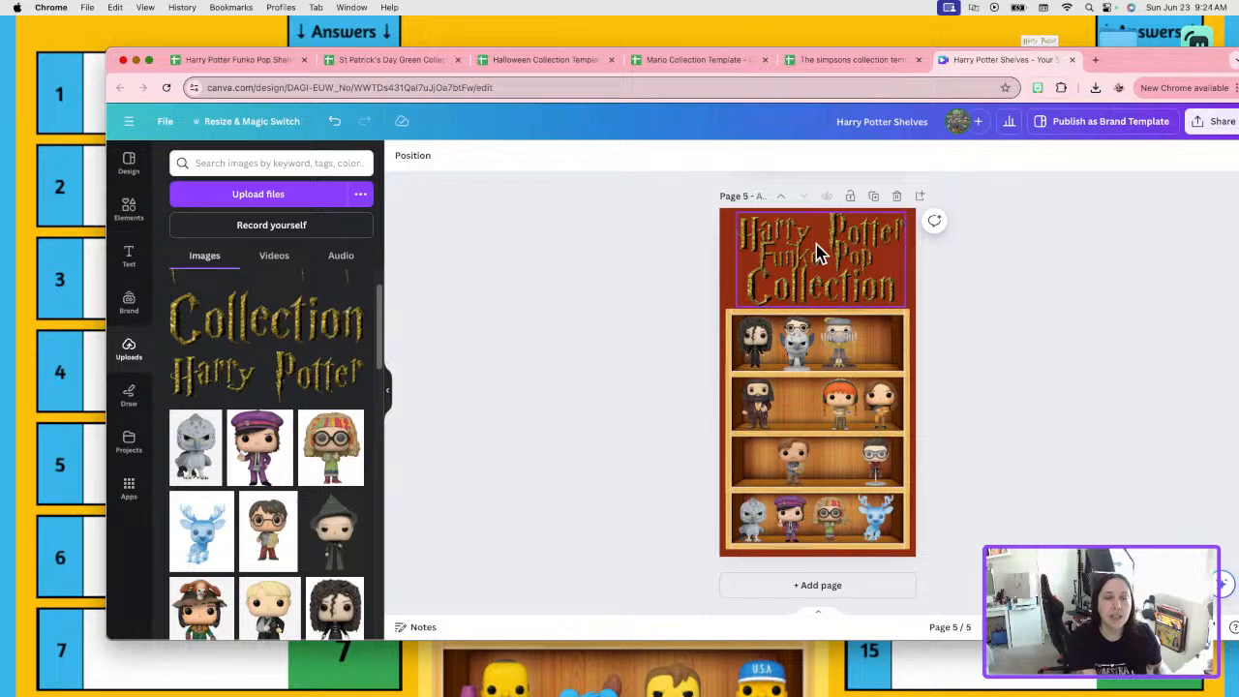
Duplicate page 5 as page 6 without the curly black-haired figure, and page 6 as page 7 without the red-robed goggled figure.
click(873, 195)
click(750, 344)
key(Delete)
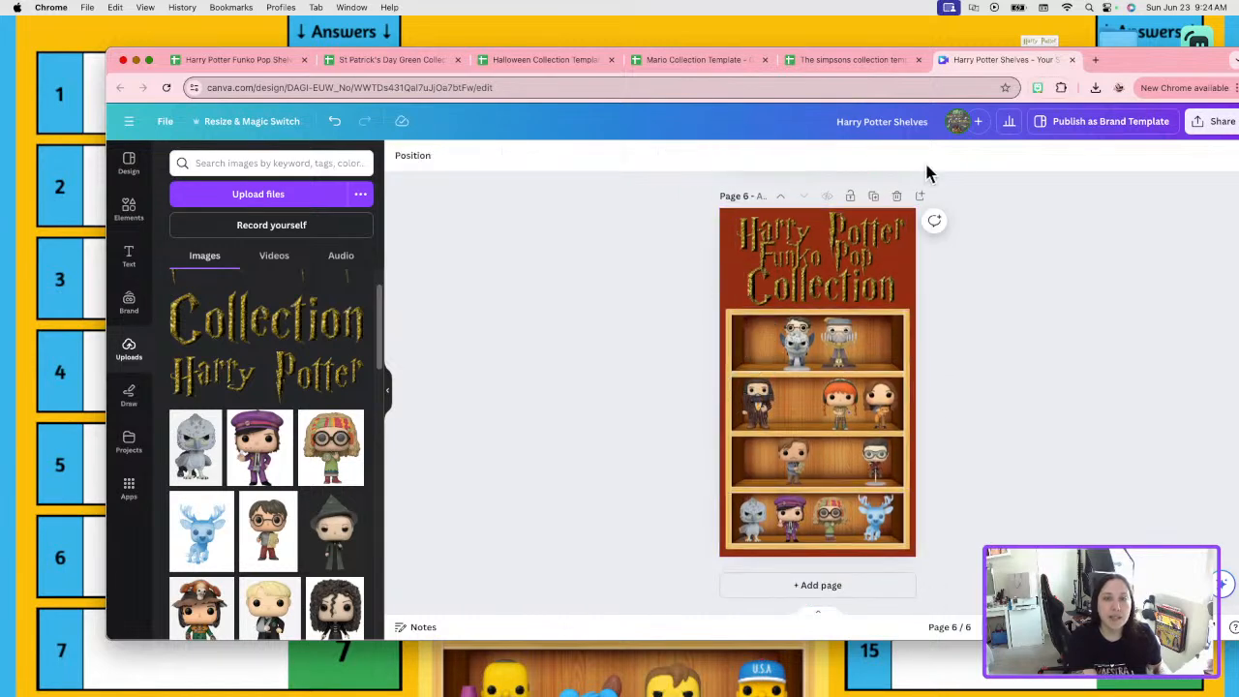
click(873, 196)
click(876, 457)
key(Delete)
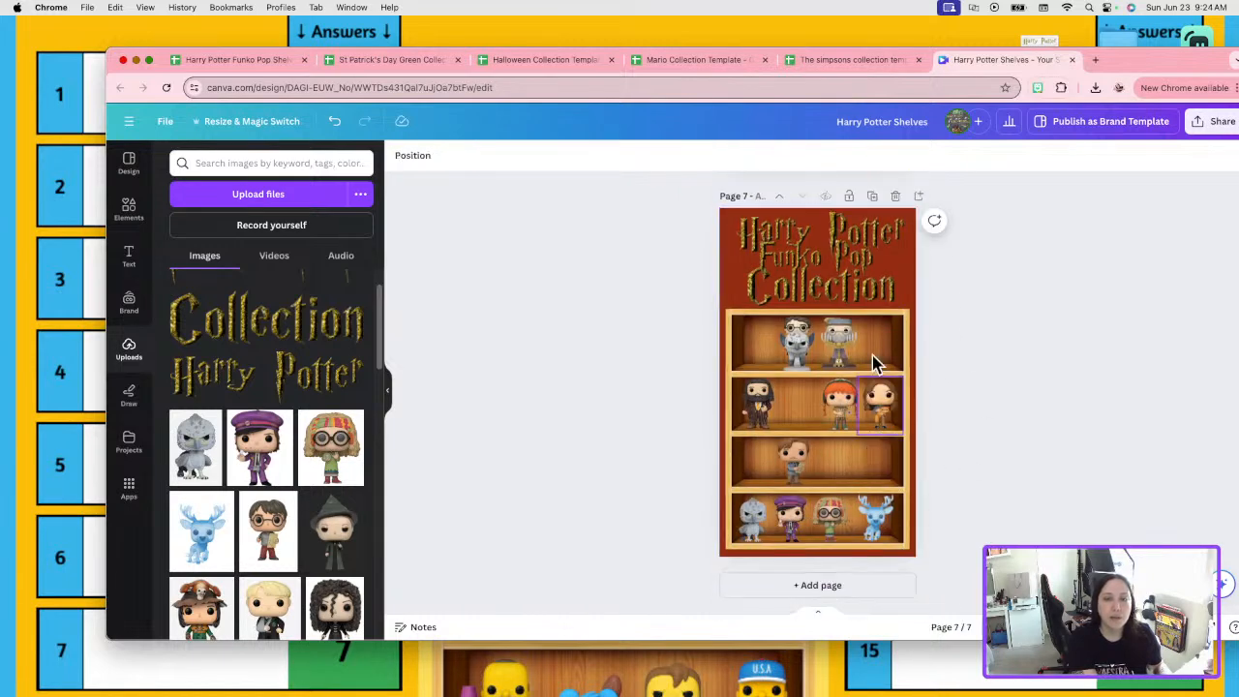
Duplicate page 7 as page 8 without the red-haired figure, and page 8 as page 9 without the long-haired girl.
click(872, 196)
click(838, 405)
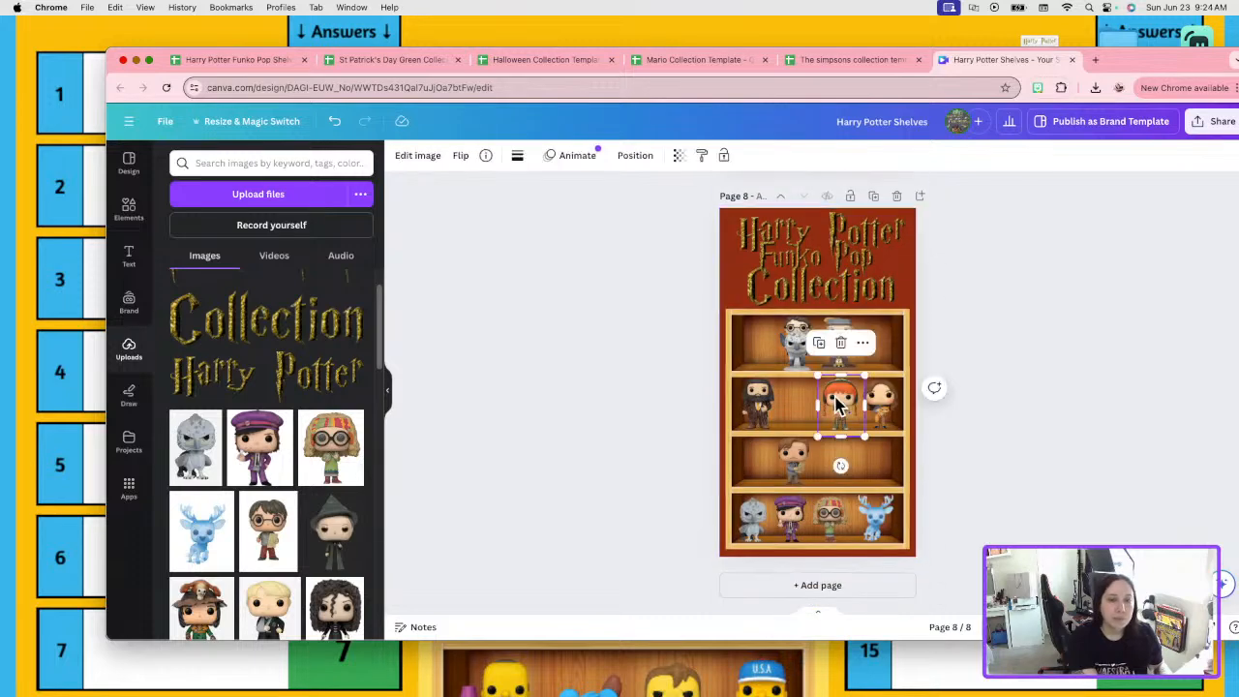
key(Delete)
click(874, 195)
click(883, 404)
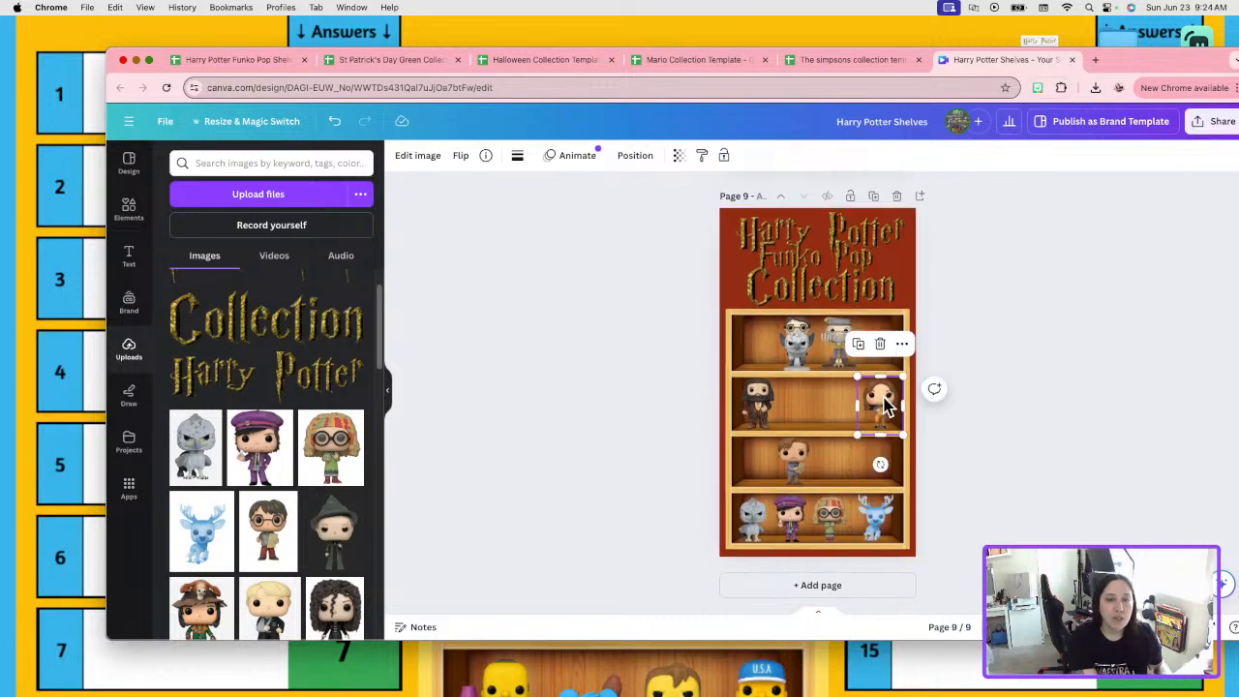
key(Delete)
Duplicate page 9 as page 10 without the winged-creature rider, and page 10 as page 11 without the black-bearded figure.
click(873, 195)
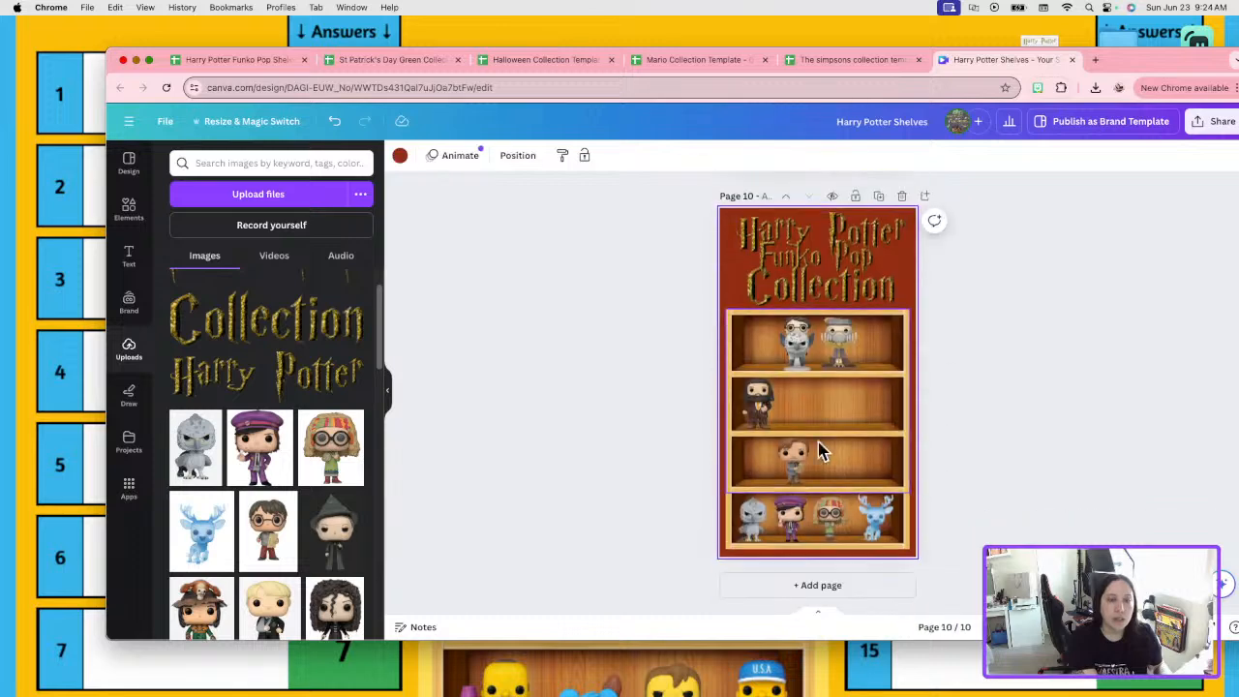
click(794, 350)
key(Delete)
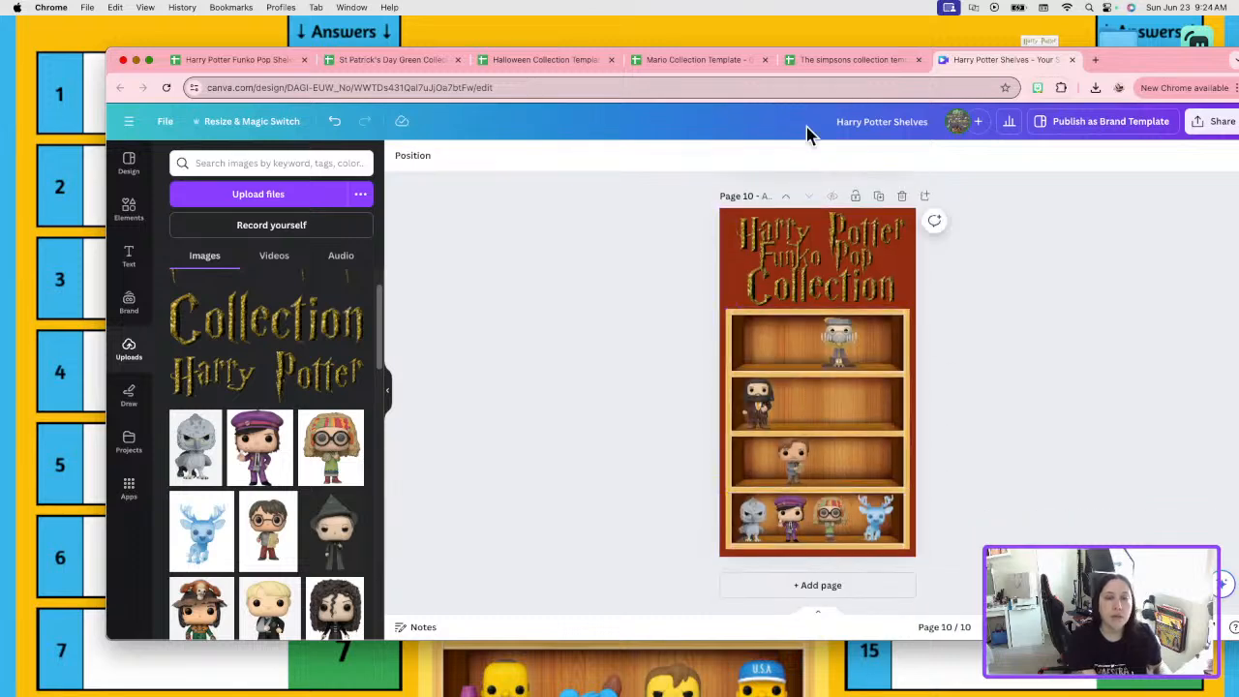
click(875, 197)
click(757, 399)
key(Delete)
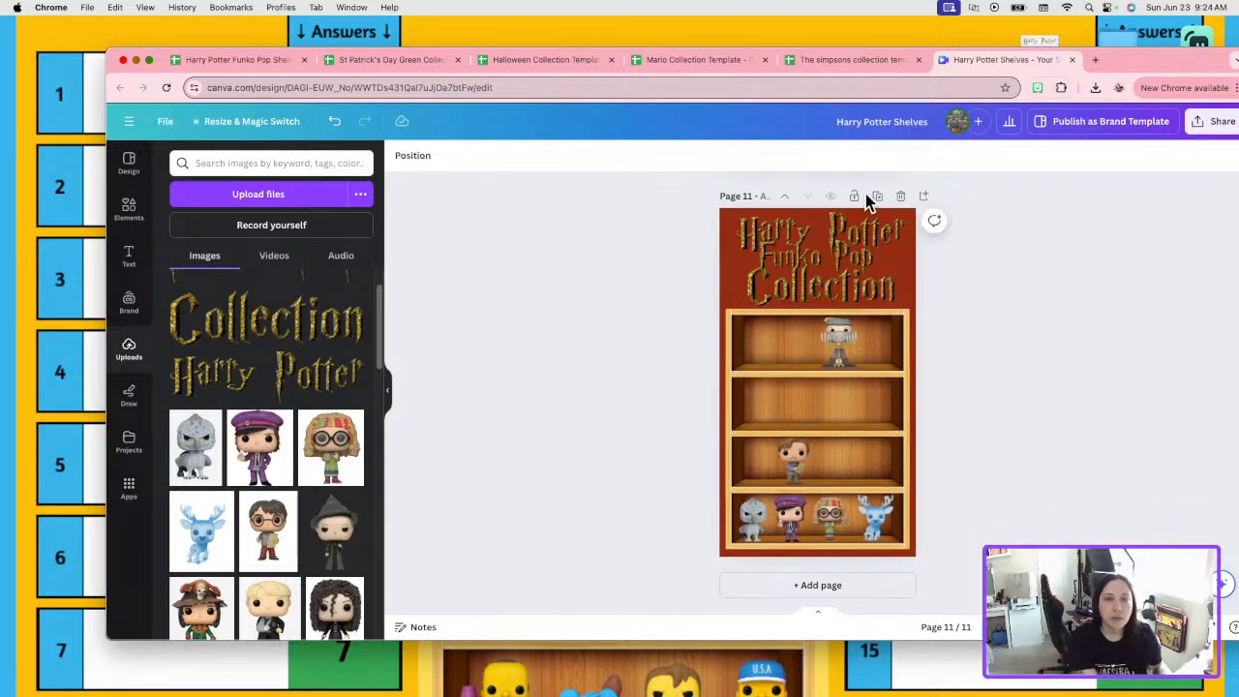
Duplicate page 11 as page 12, delete the large-glasses figure from its bottom shelf, and duplicate page 12.
click(877, 196)
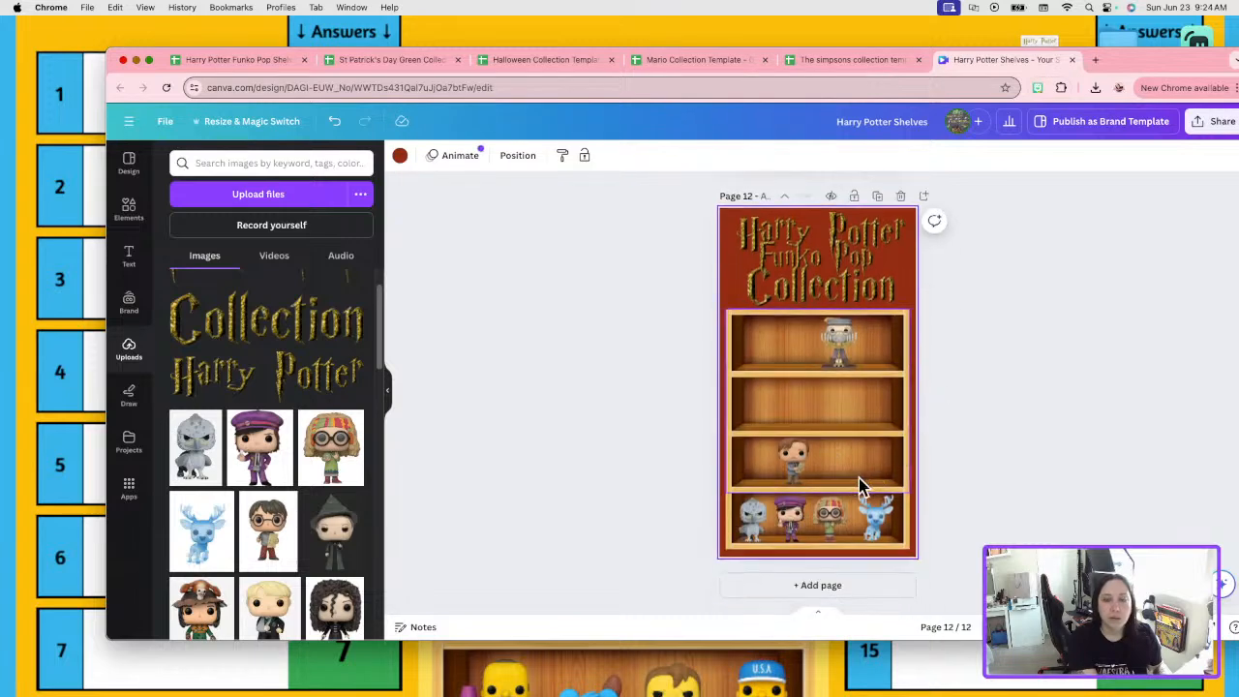
click(830, 518)
key(Delete)
click(877, 198)
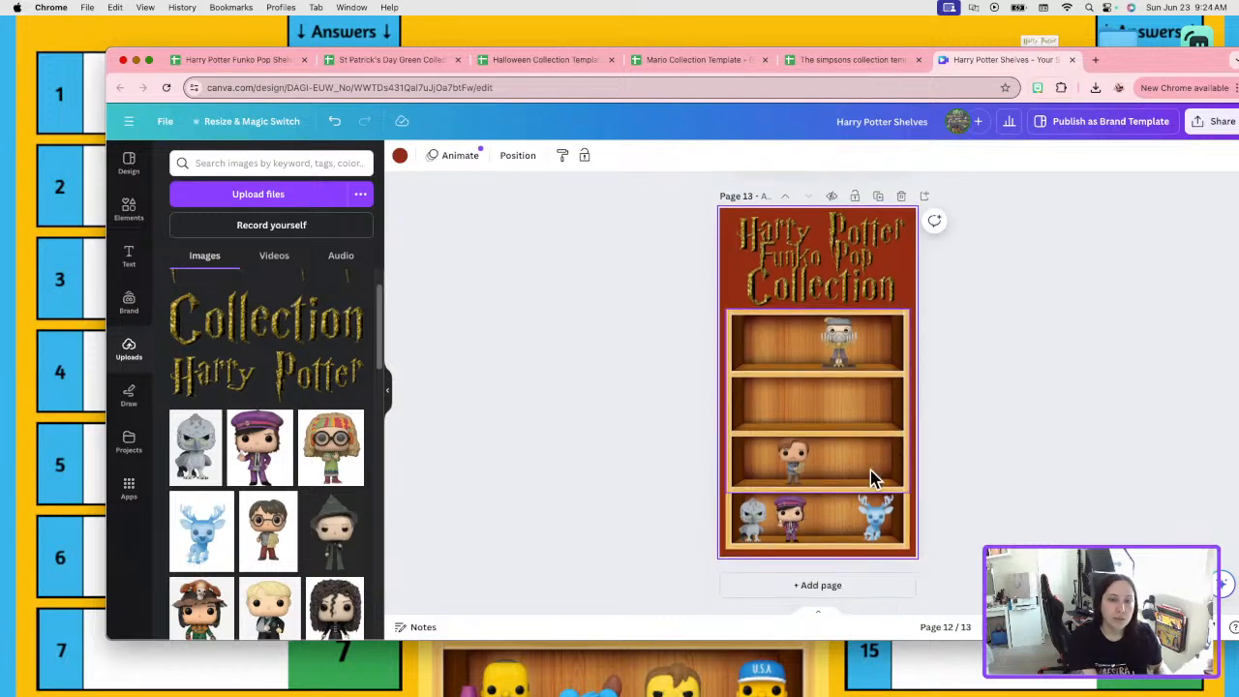
Delete the purple-hatted figure from page 13, duplicate it as page 14, and delete the grey winged creature from the copy's bottom shelf.
click(786, 518)
key(Delete)
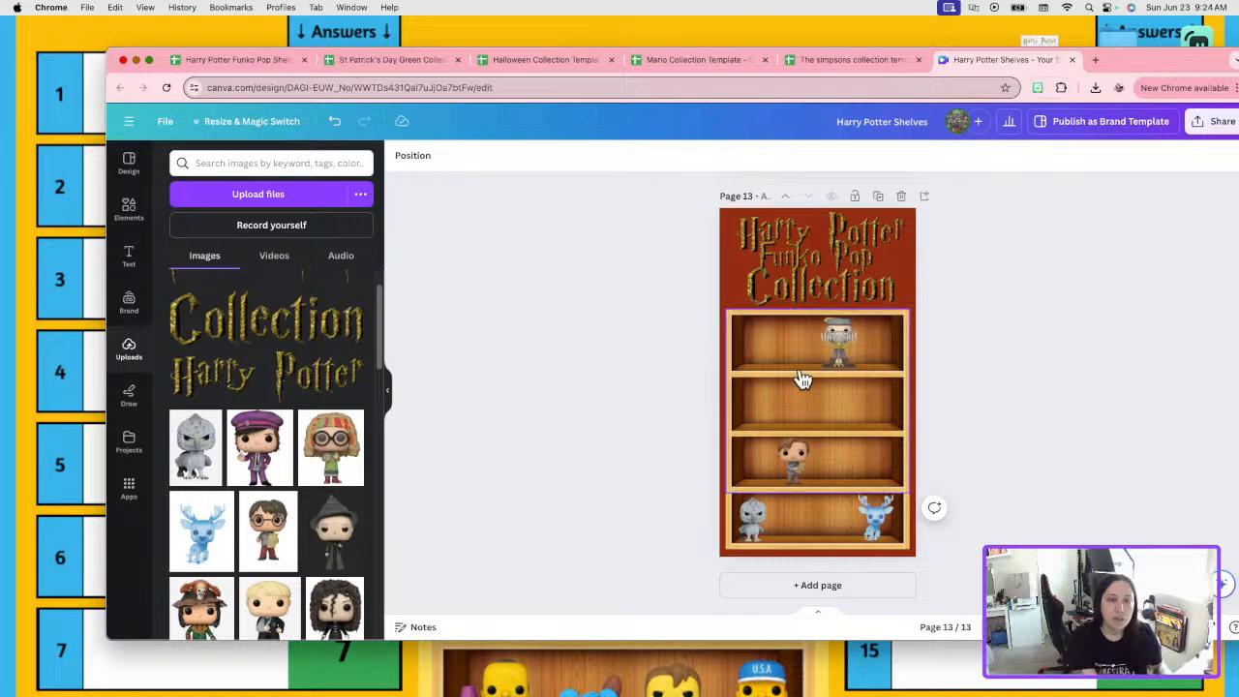
click(878, 195)
click(732, 526)
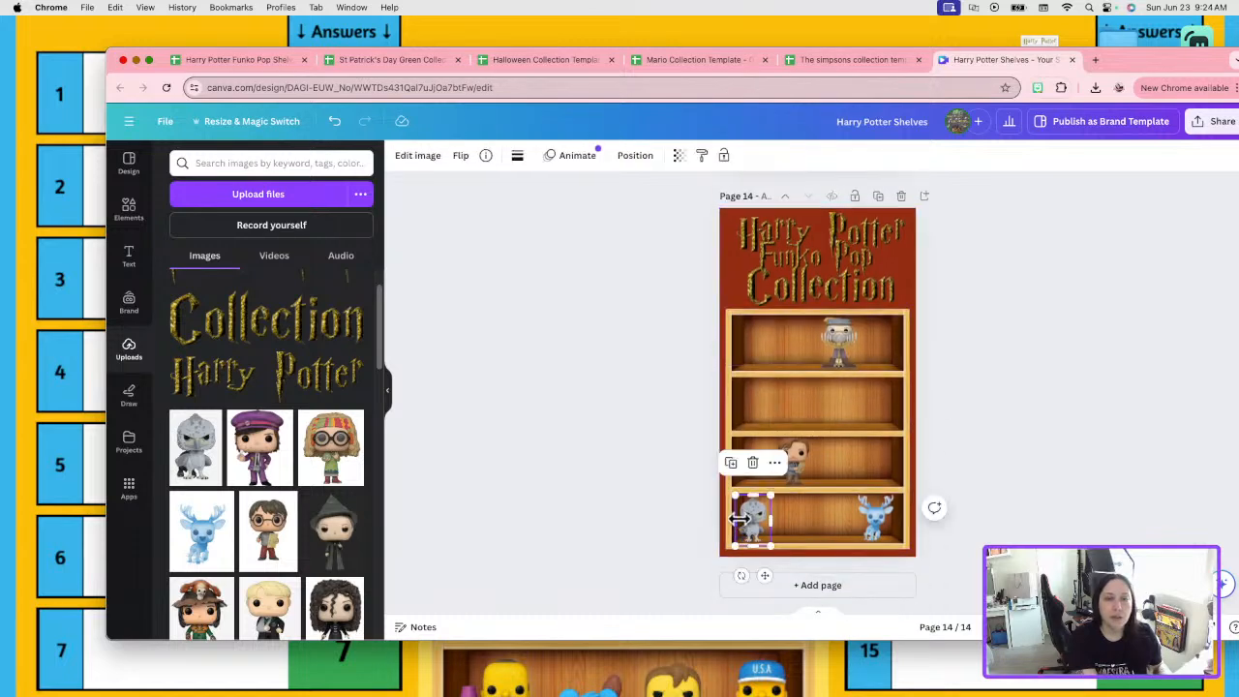
key(Delete)
Duplicate page 14 as page 15 without the brown-haired figure, and page 15 as page 16 without the blue stag.
click(877, 195)
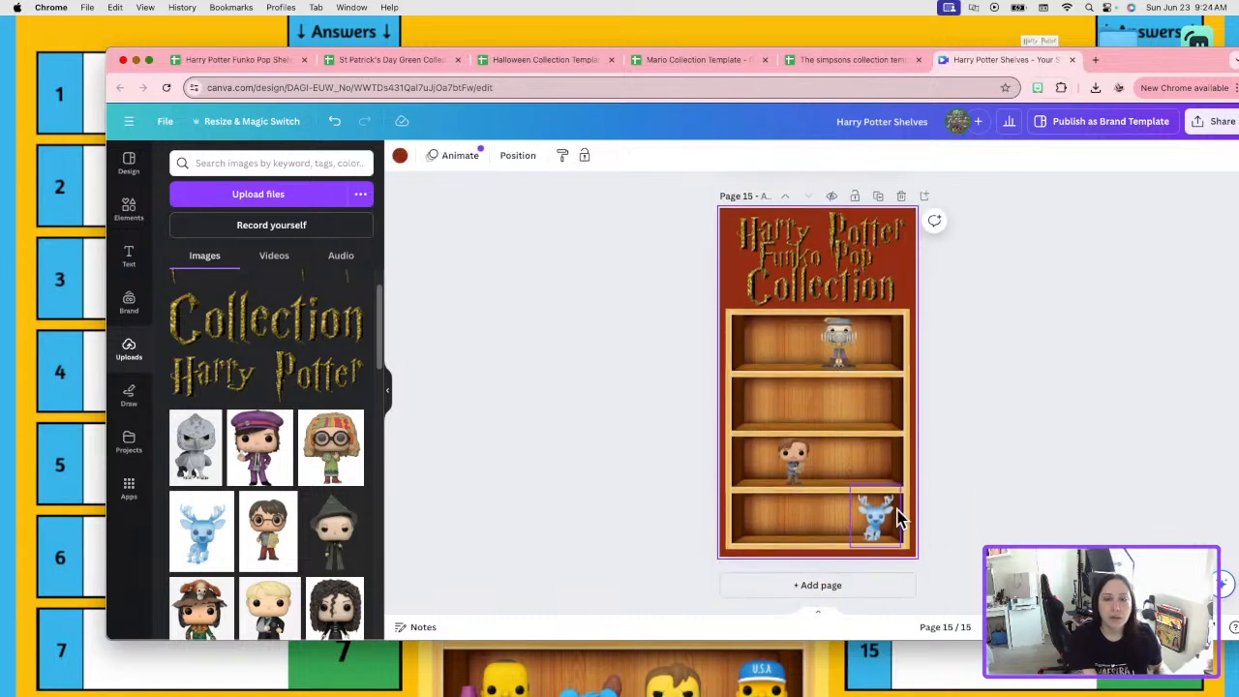
click(796, 472)
key(Delete)
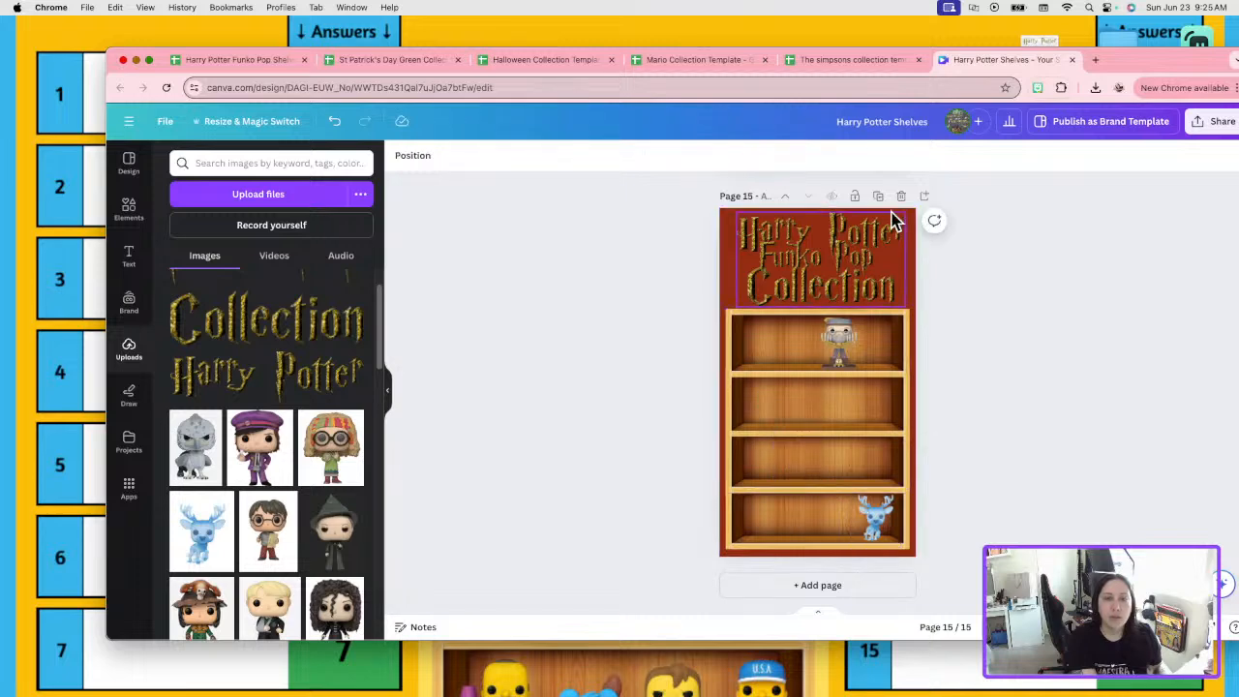
click(878, 196)
click(892, 522)
key(Delete)
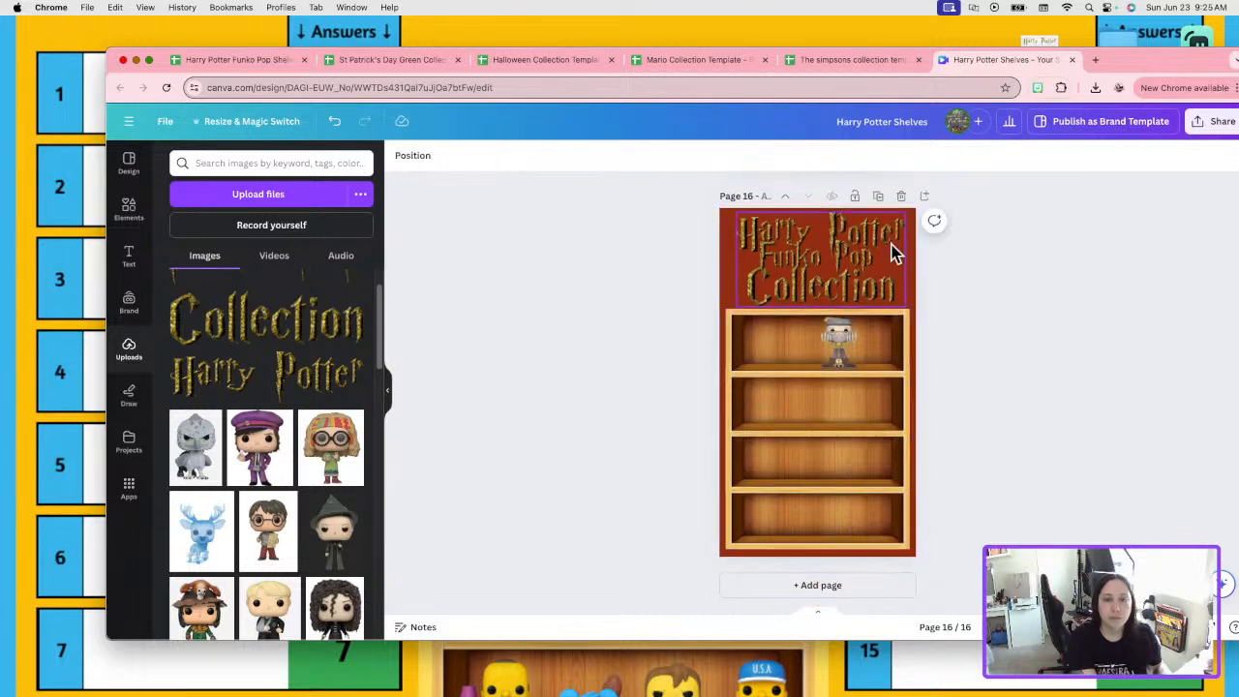
Duplicate page 16 as page 17 and delete the grey-bearded figure from its top shelf.
click(877, 195)
click(838, 358)
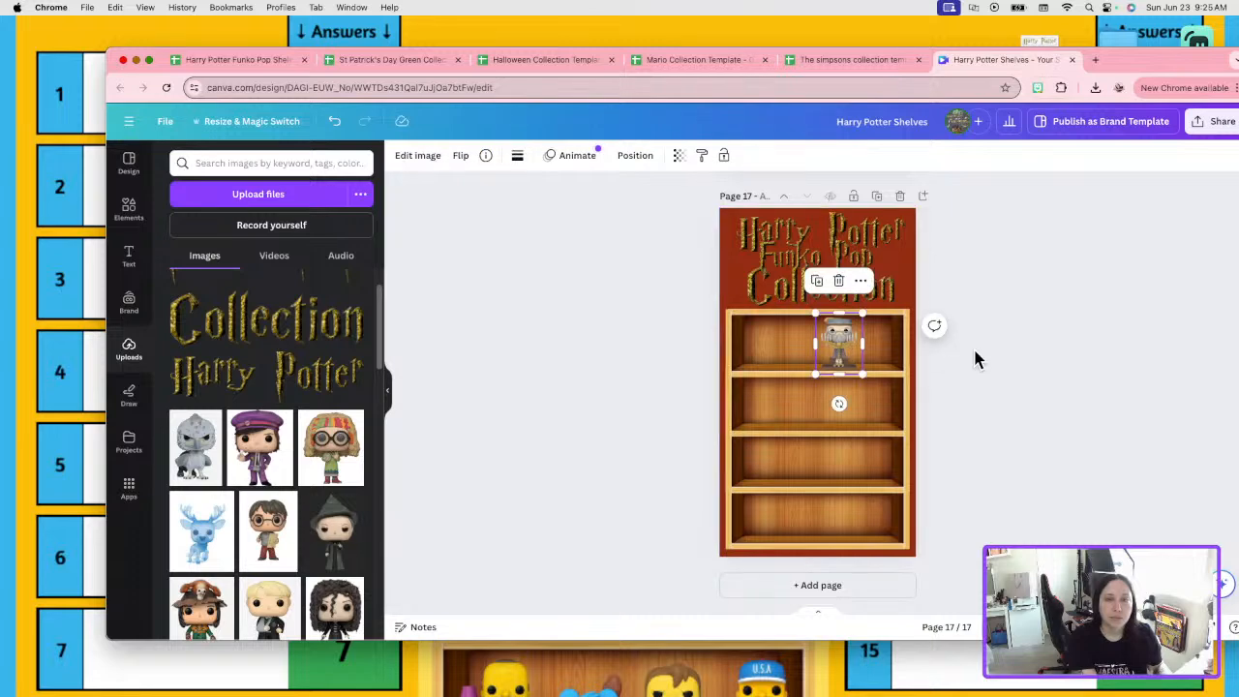
key(Delete)
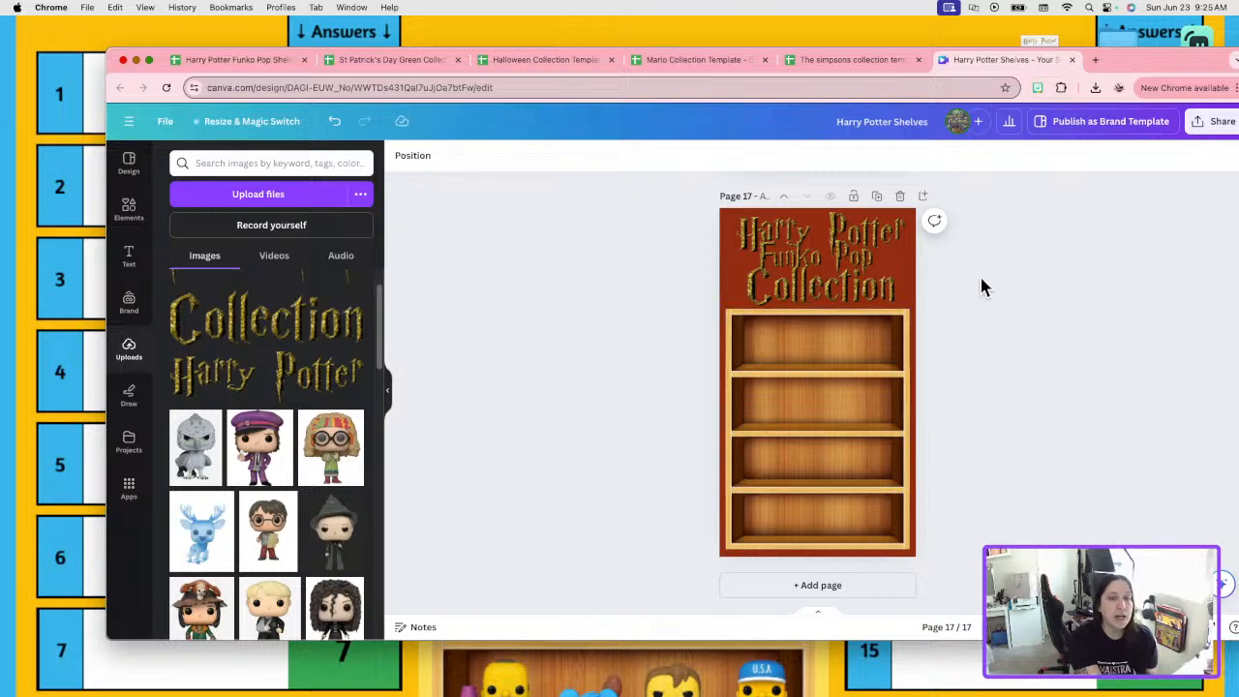
Review the sequence of shelf pages between the empty last page and the full first page.
scroll(981, 281, up, 10)
scroll(982, 280, up, 20)
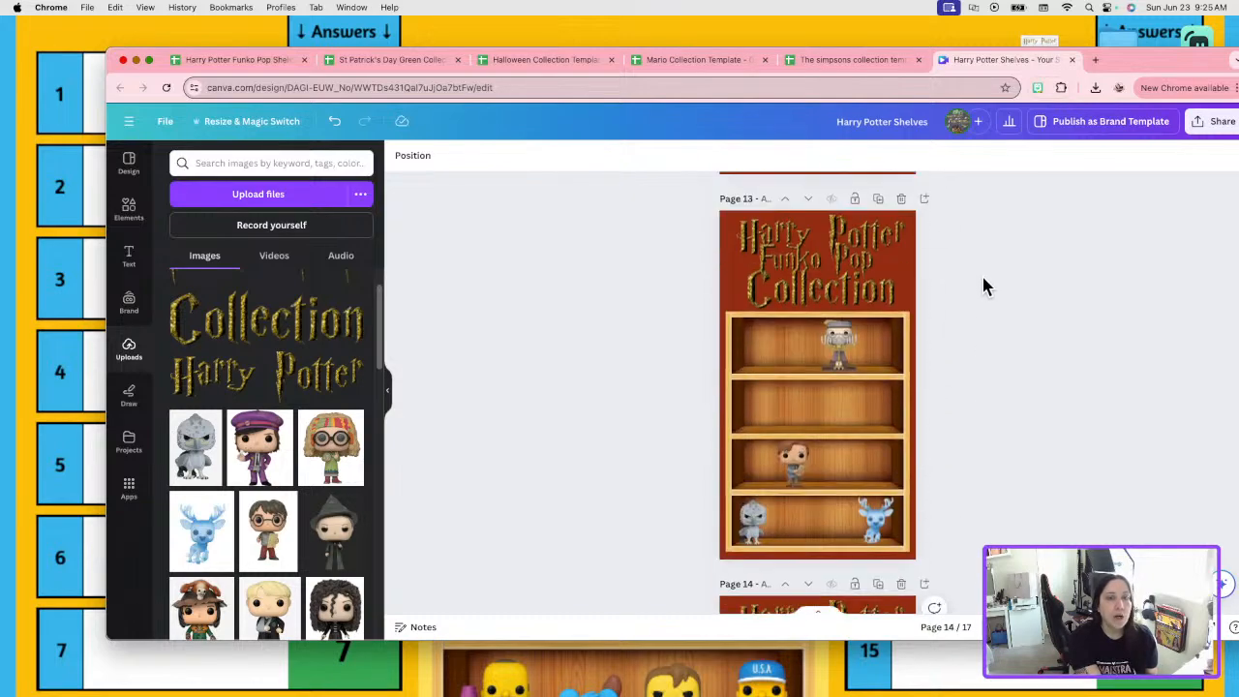
scroll(981, 285, up, 20)
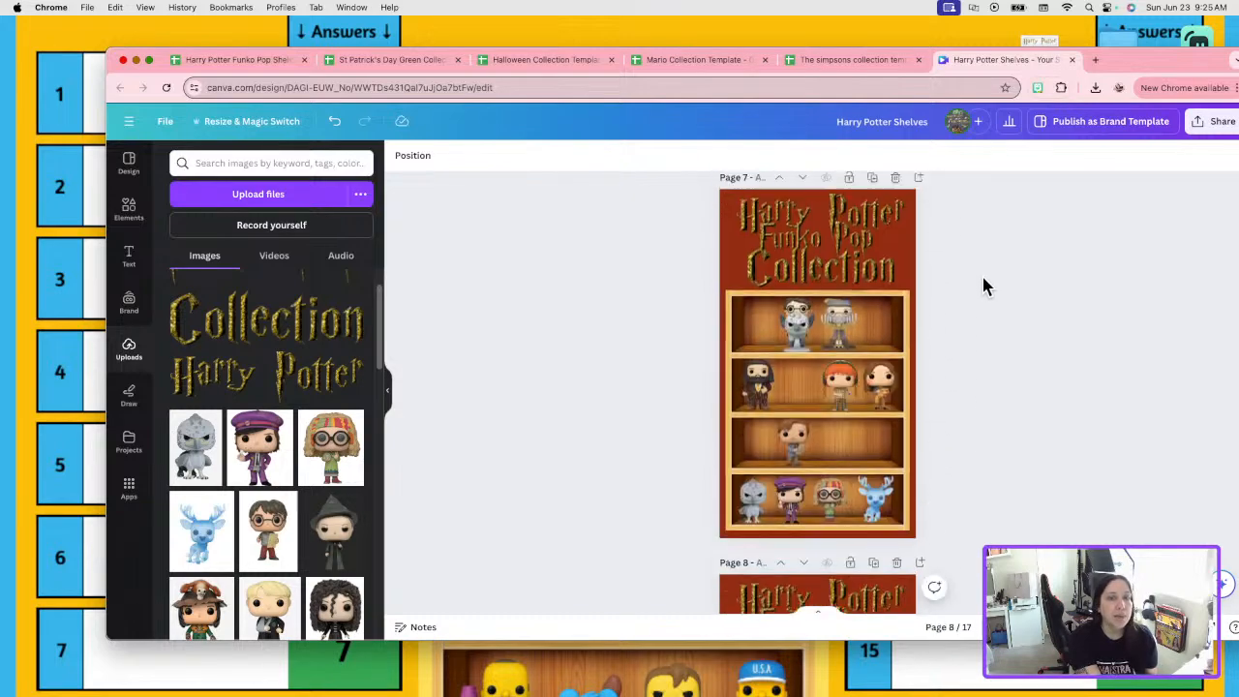
scroll(982, 273, up, 12)
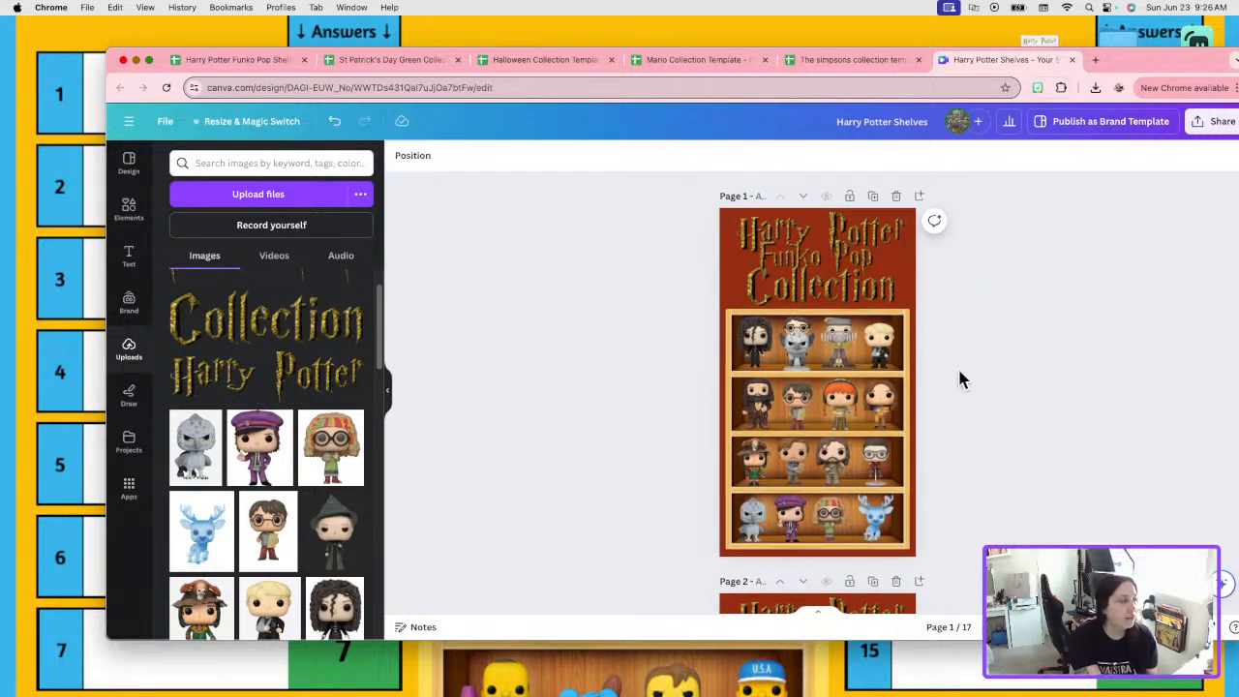
scroll(967, 375, down, 20)
scroll(967, 374, down, 5)
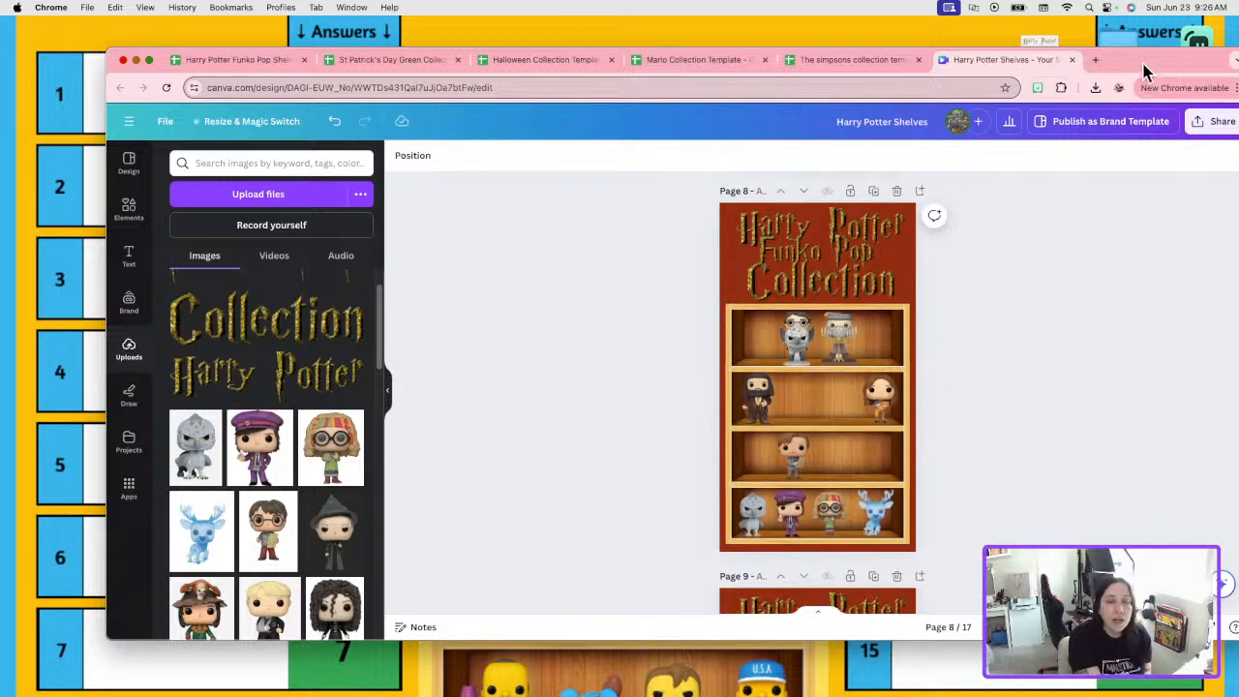
drag(1156, 67, 1057, 48)
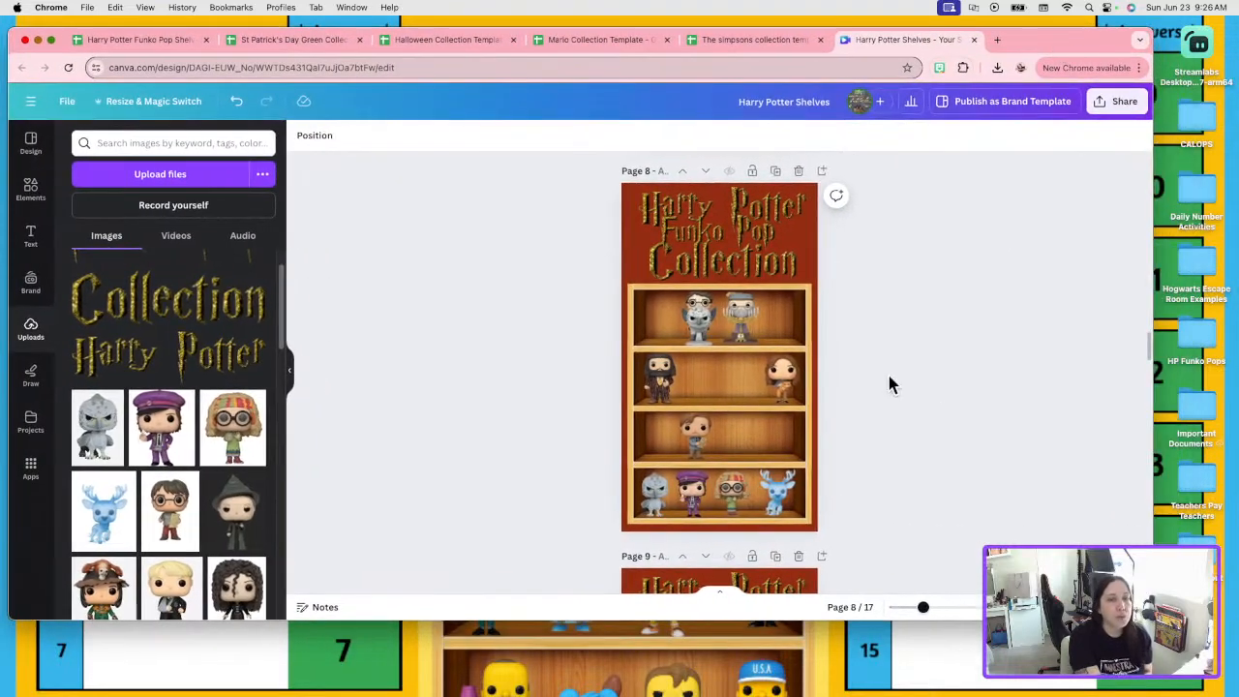
scroll(765, 332, up, 20)
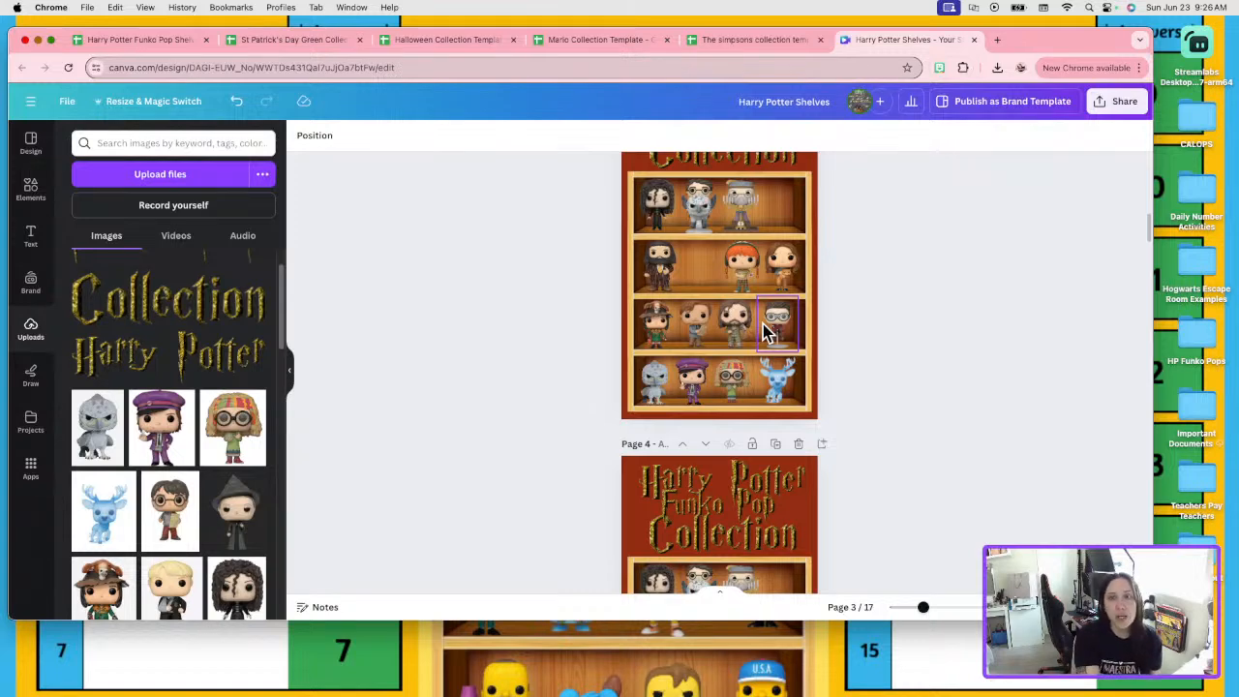
Download all 17 pages of the design as PNG images.
click(1121, 104)
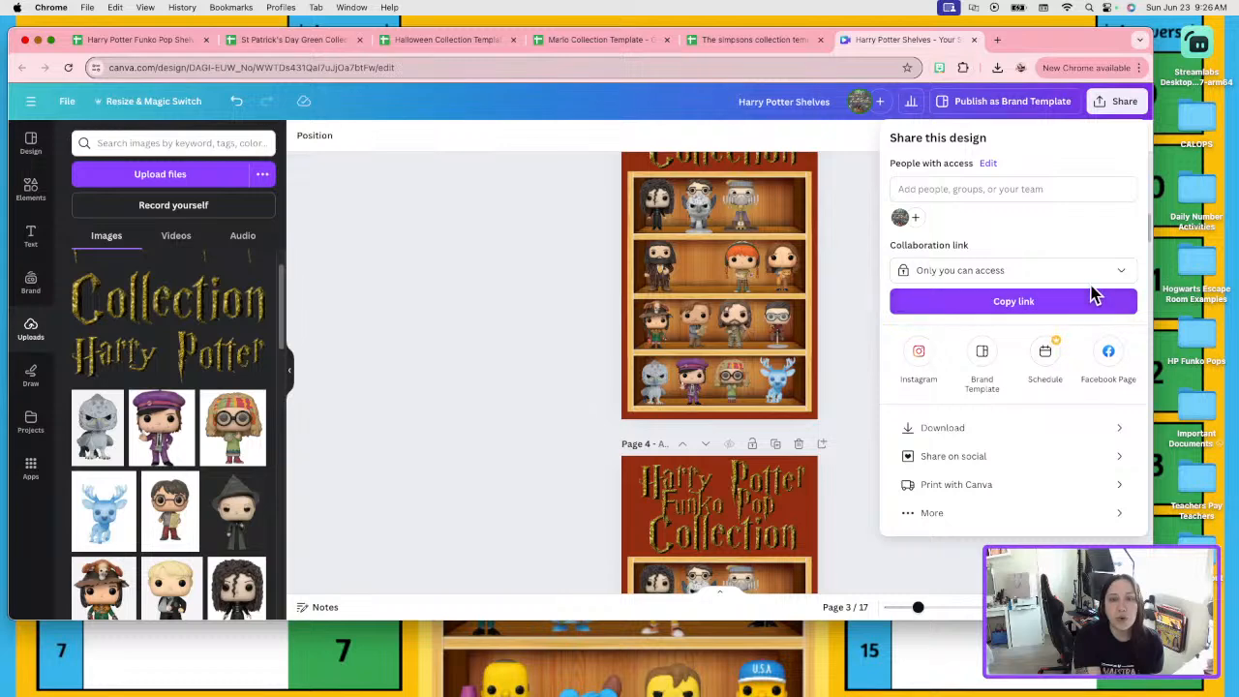
click(1021, 429)
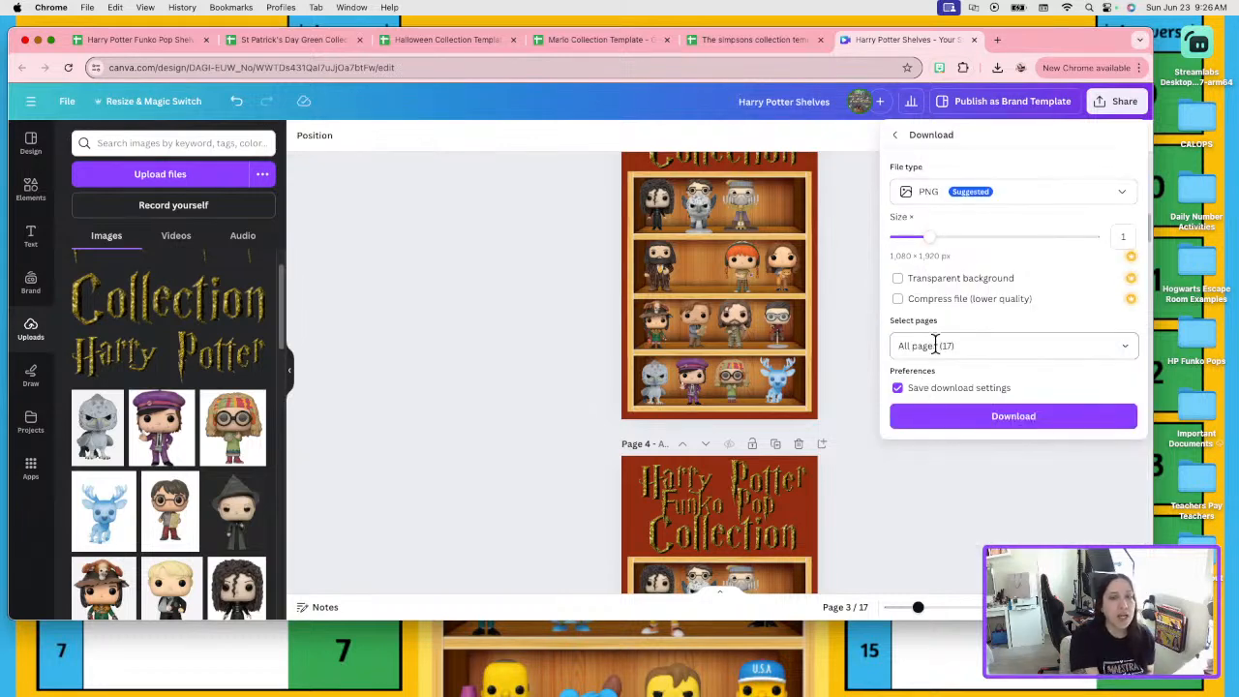
click(1006, 425)
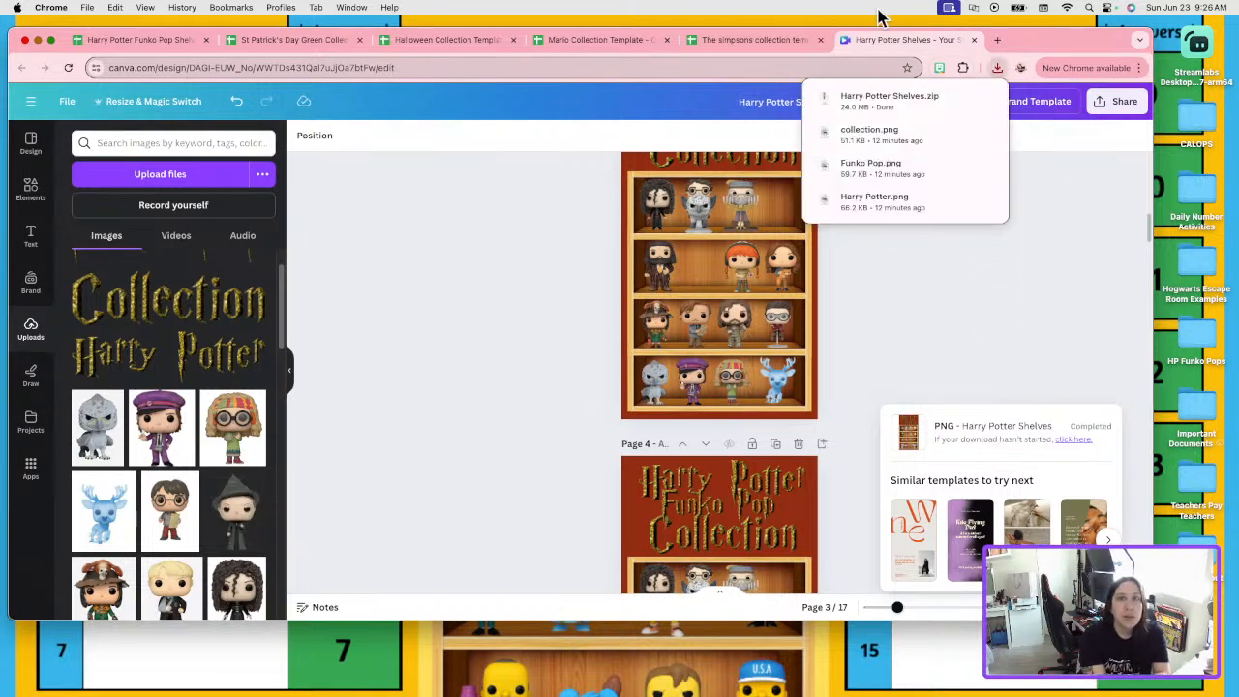
Extract Harry Potter Shelves.zip, place the extracted folder on the desktop, and open it beside the design.
click(874, 97)
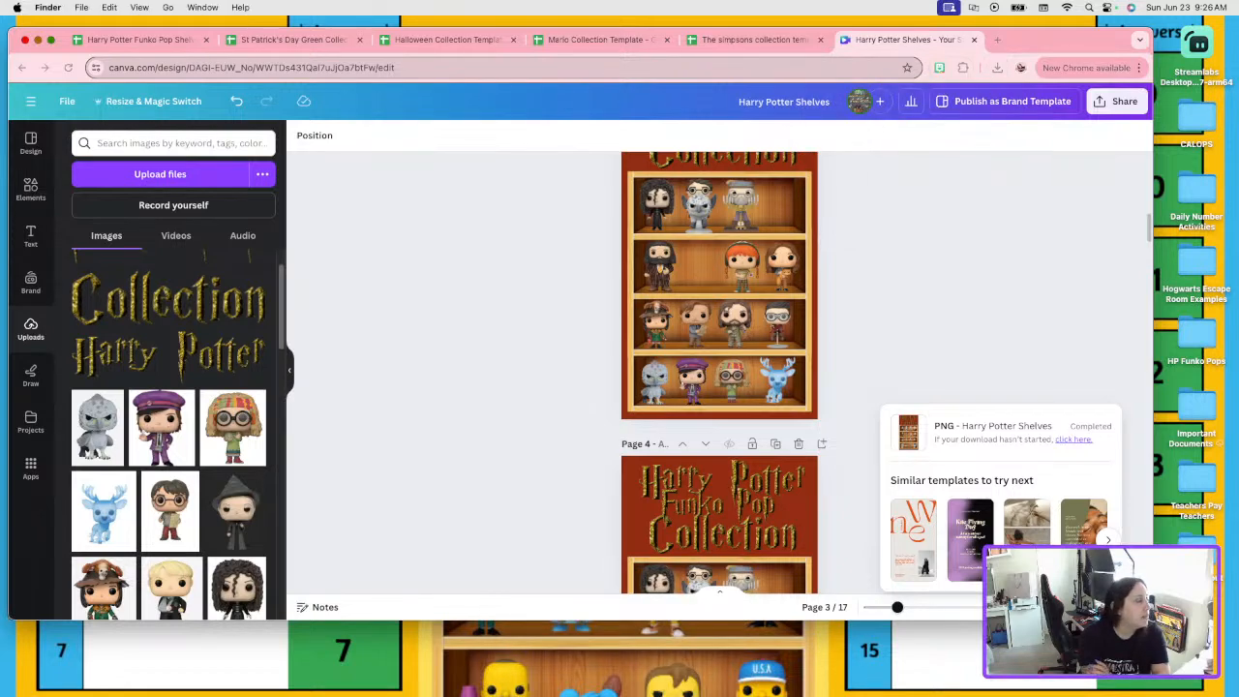
drag(2, 387, 238, 672)
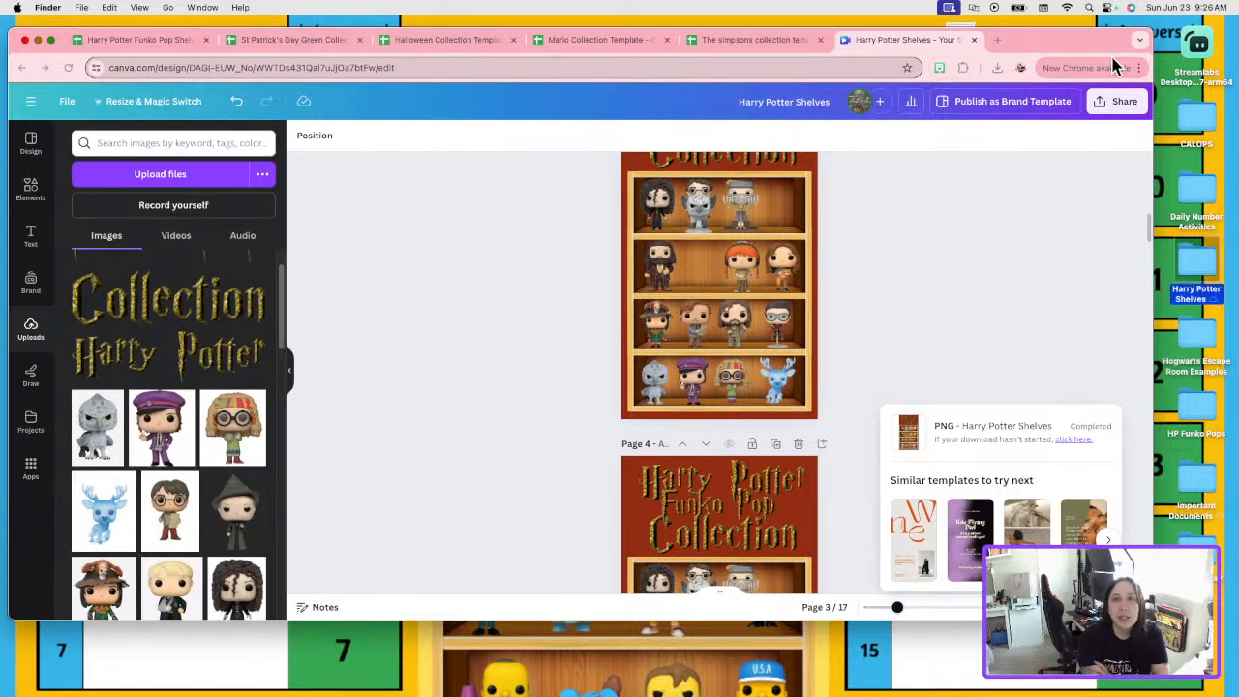
drag(1196, 269, 1198, 274)
double_click(1198, 274)
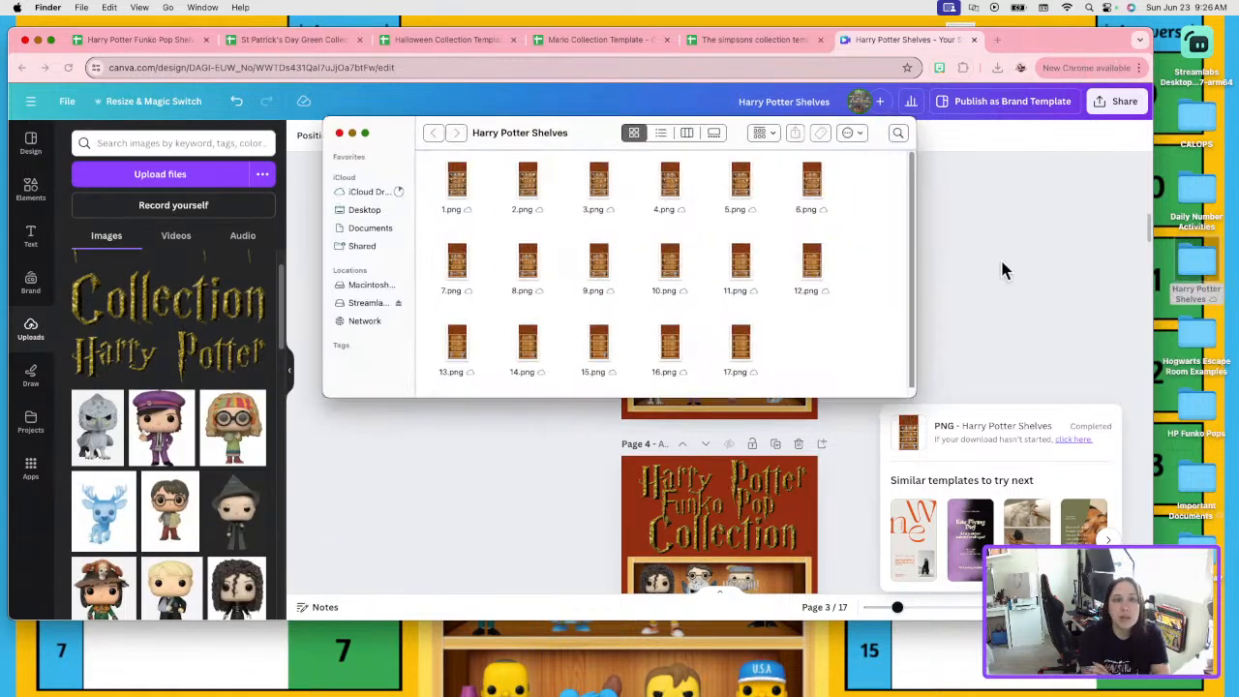
drag(585, 157, 884, 217)
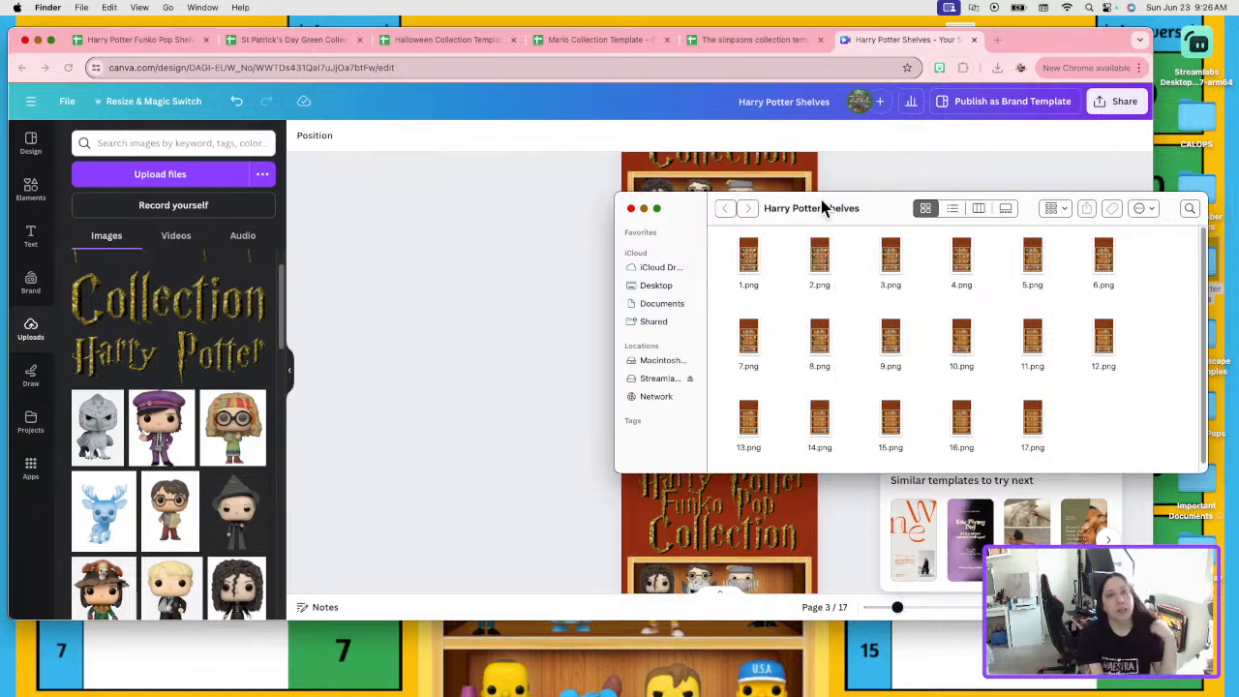
click(874, 173)
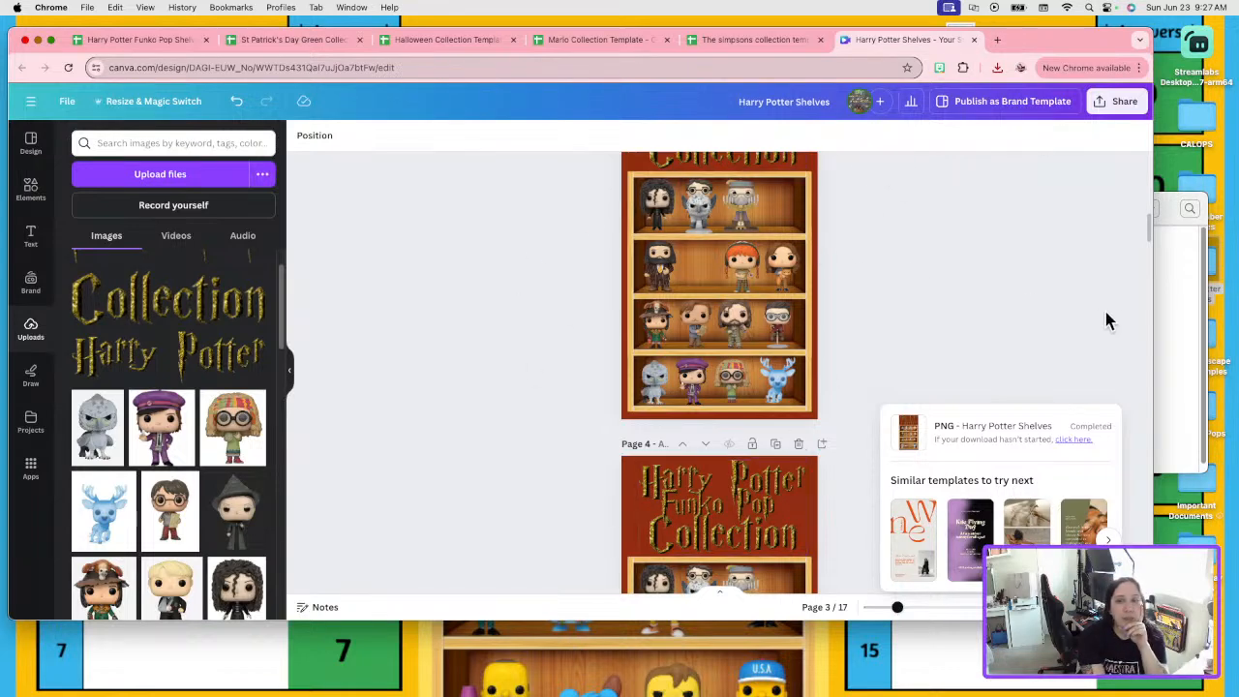
click(1161, 351)
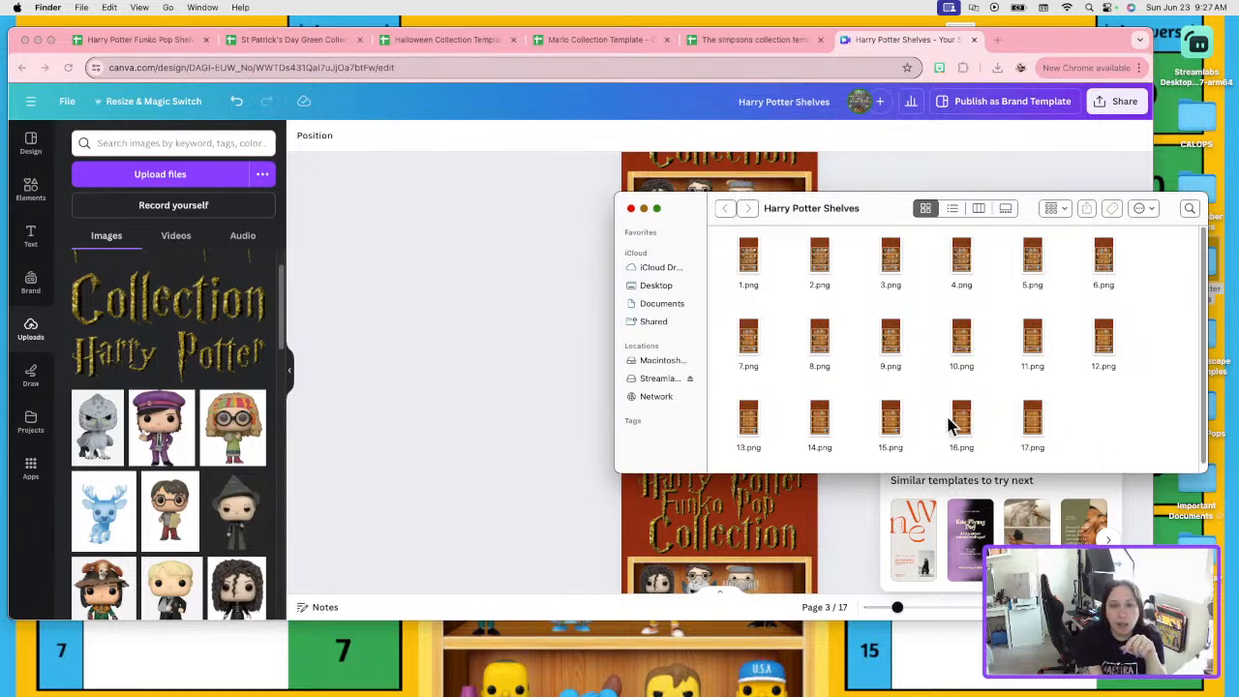
click(656, 208)
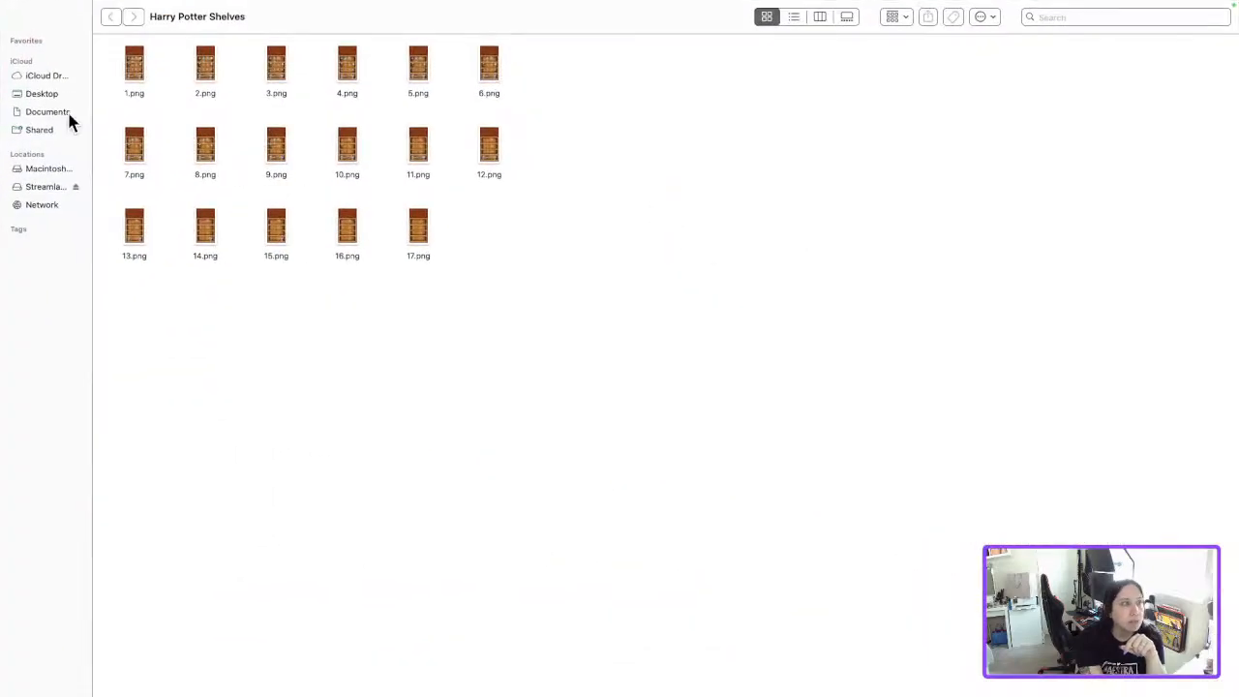
click(42, 28)
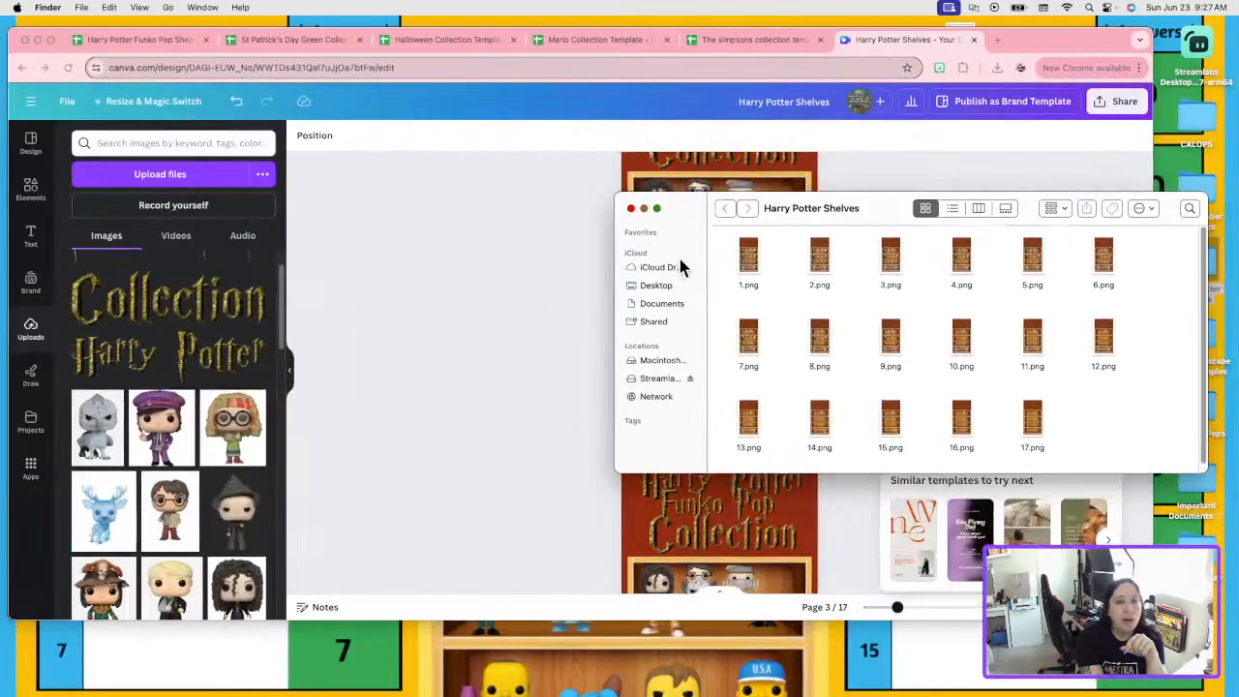
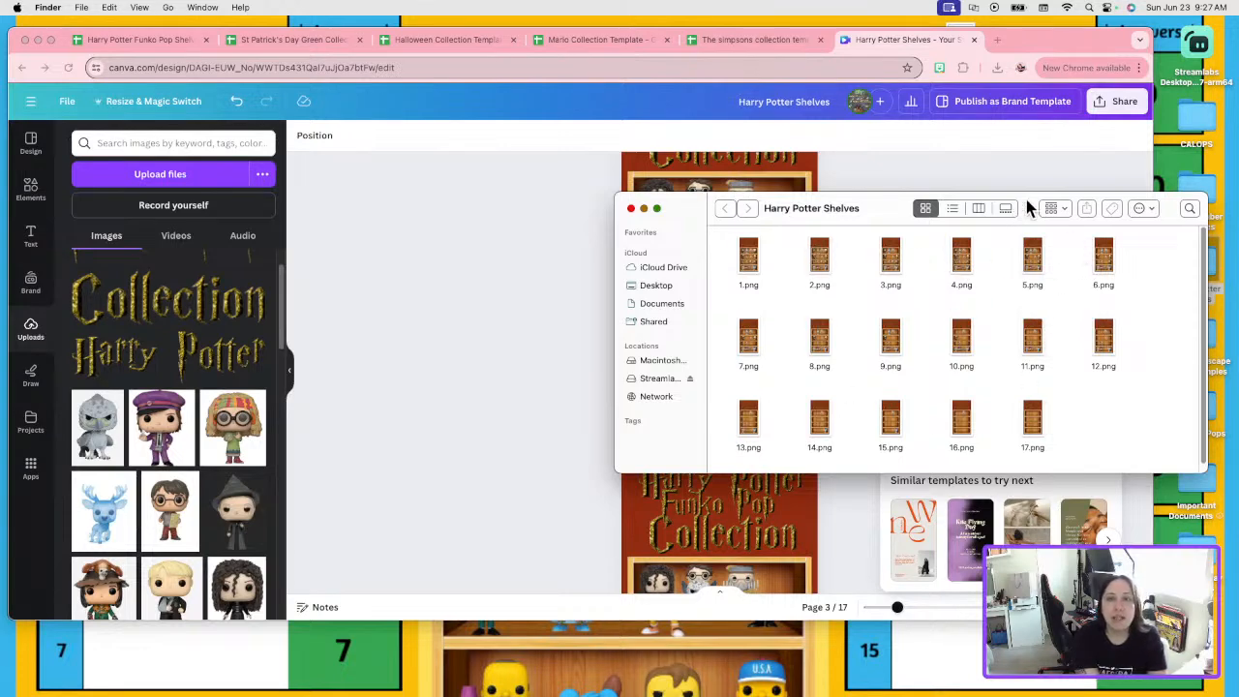
In the Harry Potter Funko Pop Shelves template spreadsheet, clear the old shelf images from cells L22:L38 on Sheet2.
drag(1028, 209, 1035, 139)
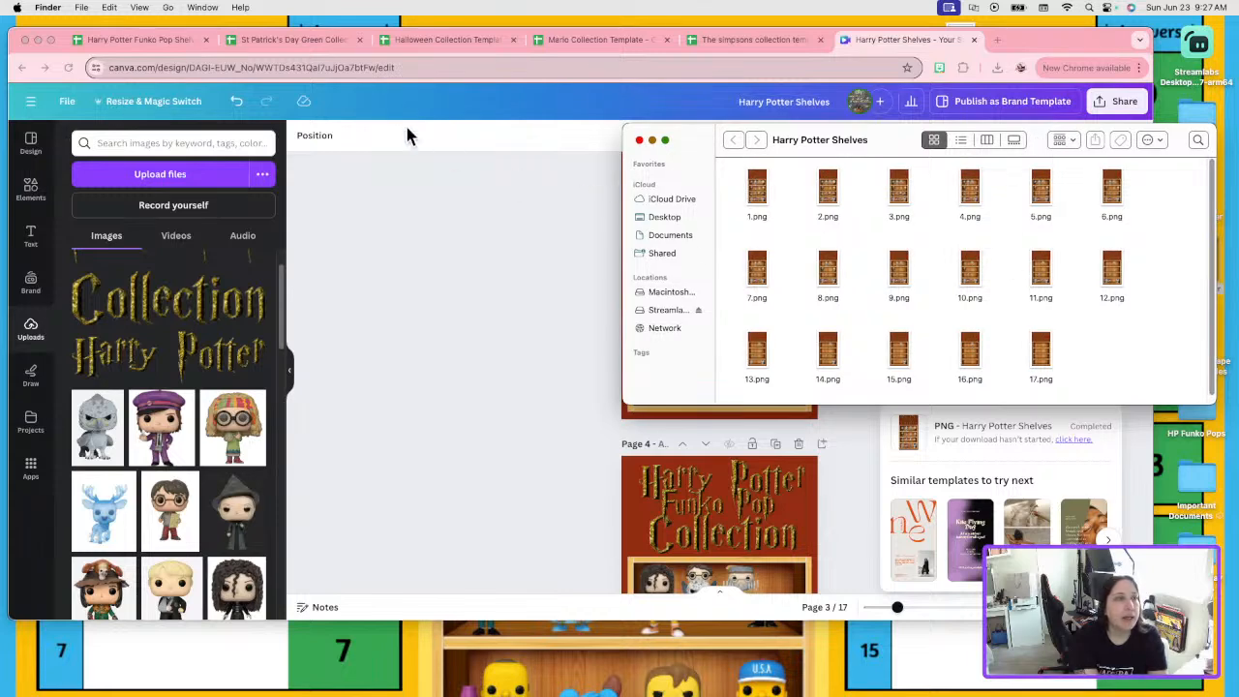
click(155, 41)
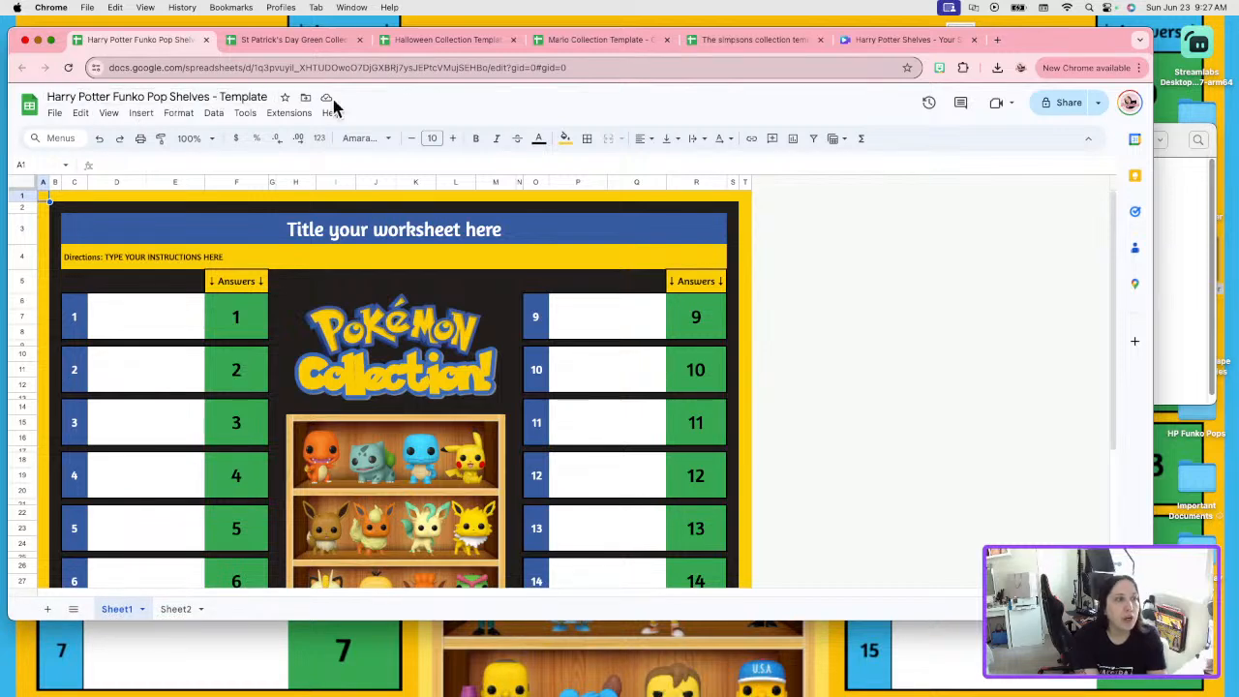
click(178, 608)
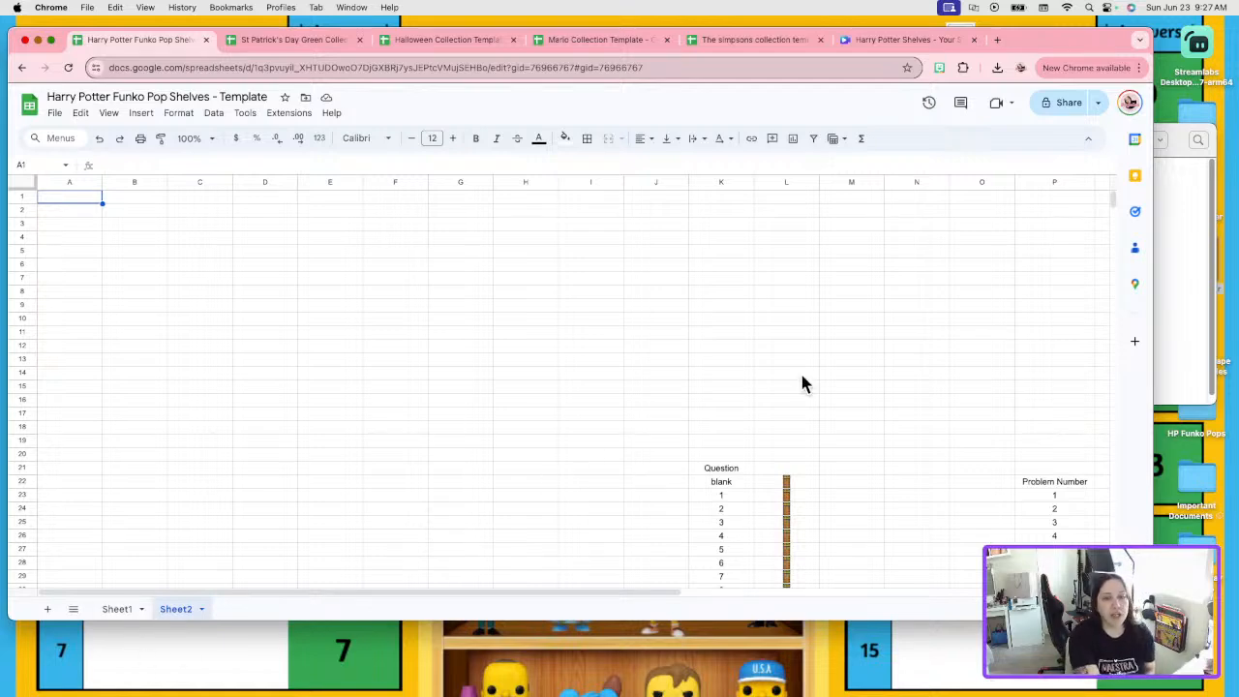
scroll(795, 382, down, 3)
scroll(792, 384, down, 2)
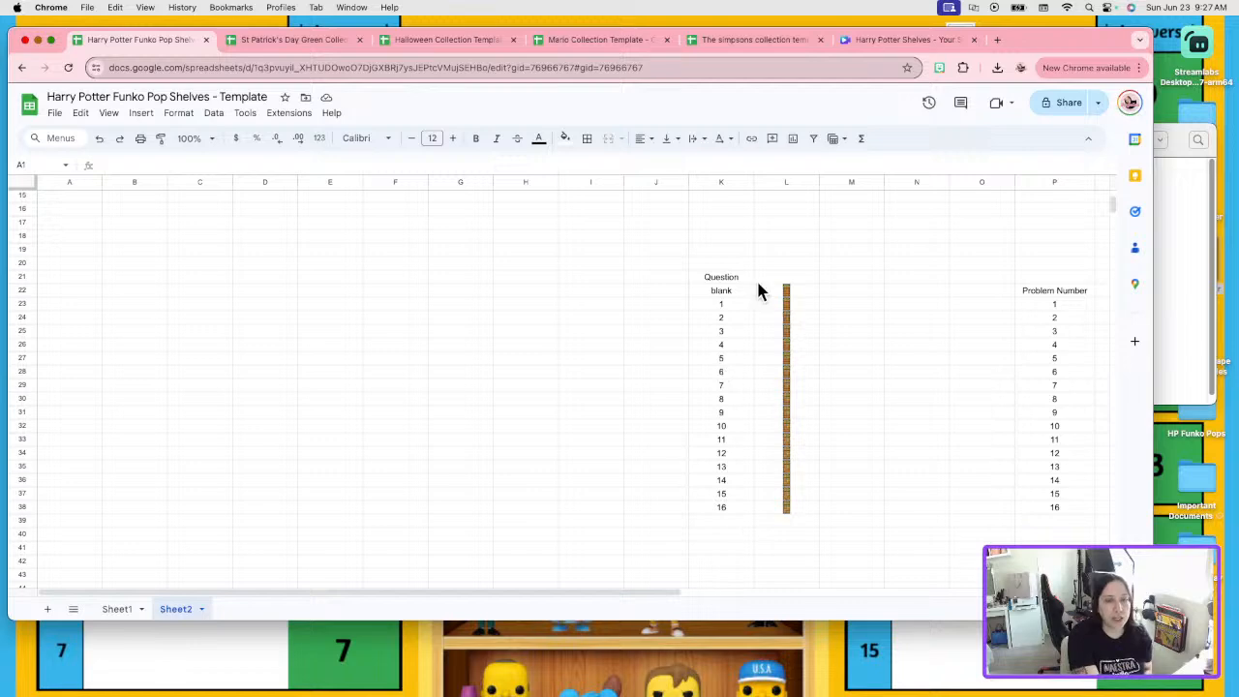
drag(622, 593, 747, 591)
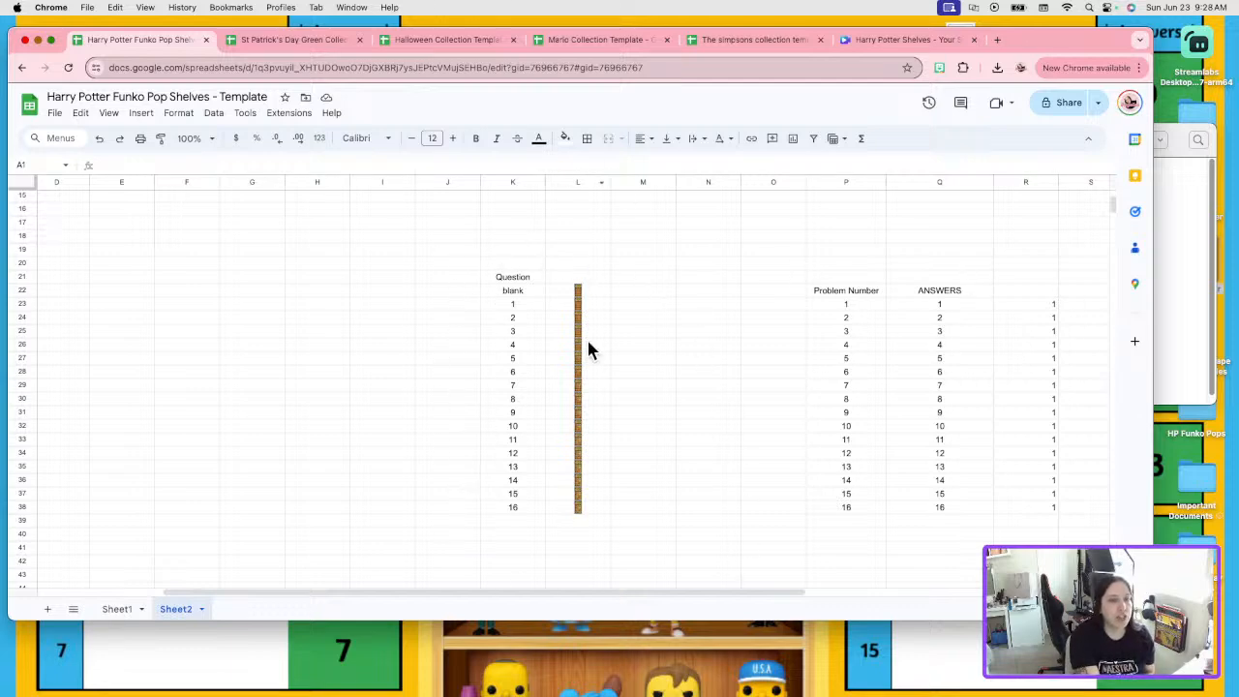
drag(597, 294, 574, 511)
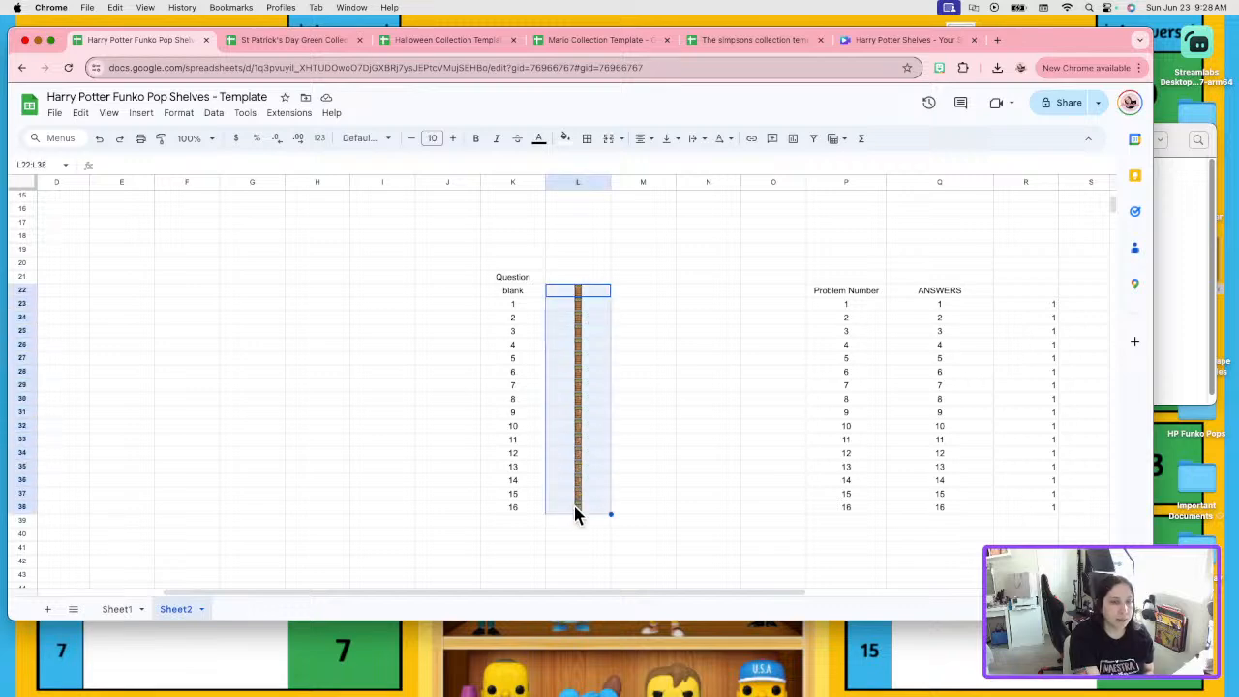
key(Delete)
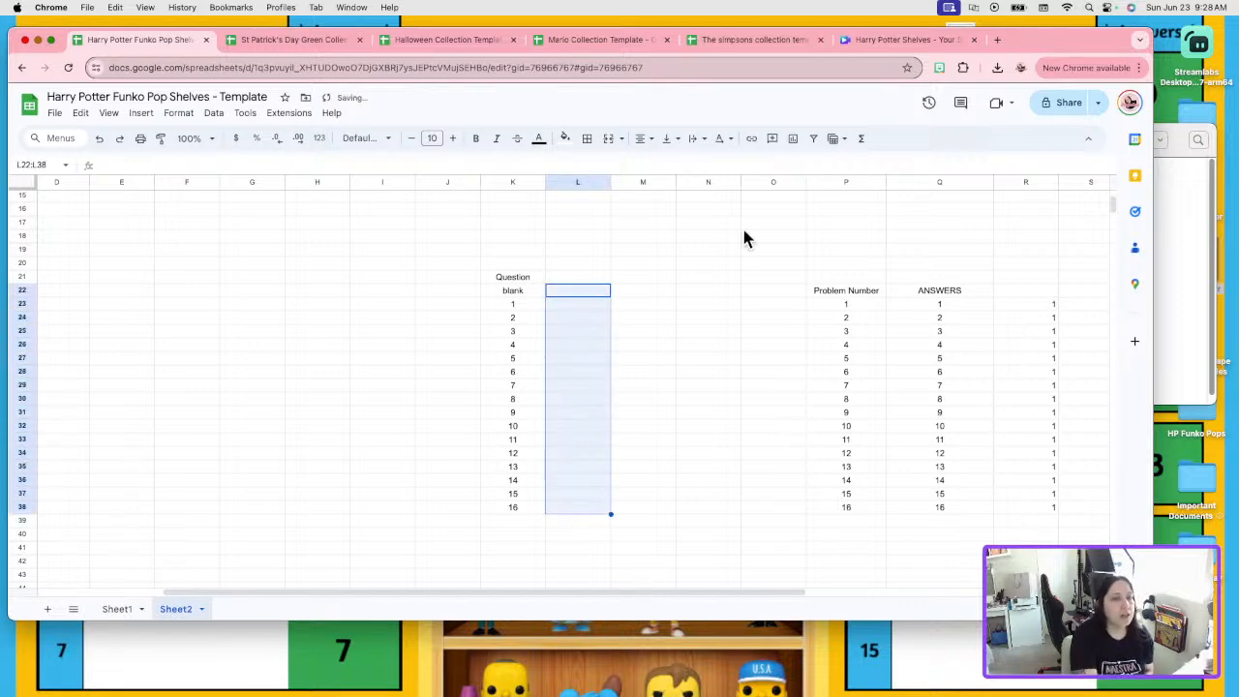
Check the centre area of the worksheet on Sheet1, and return to the question list on Sheet2.
click(629, 320)
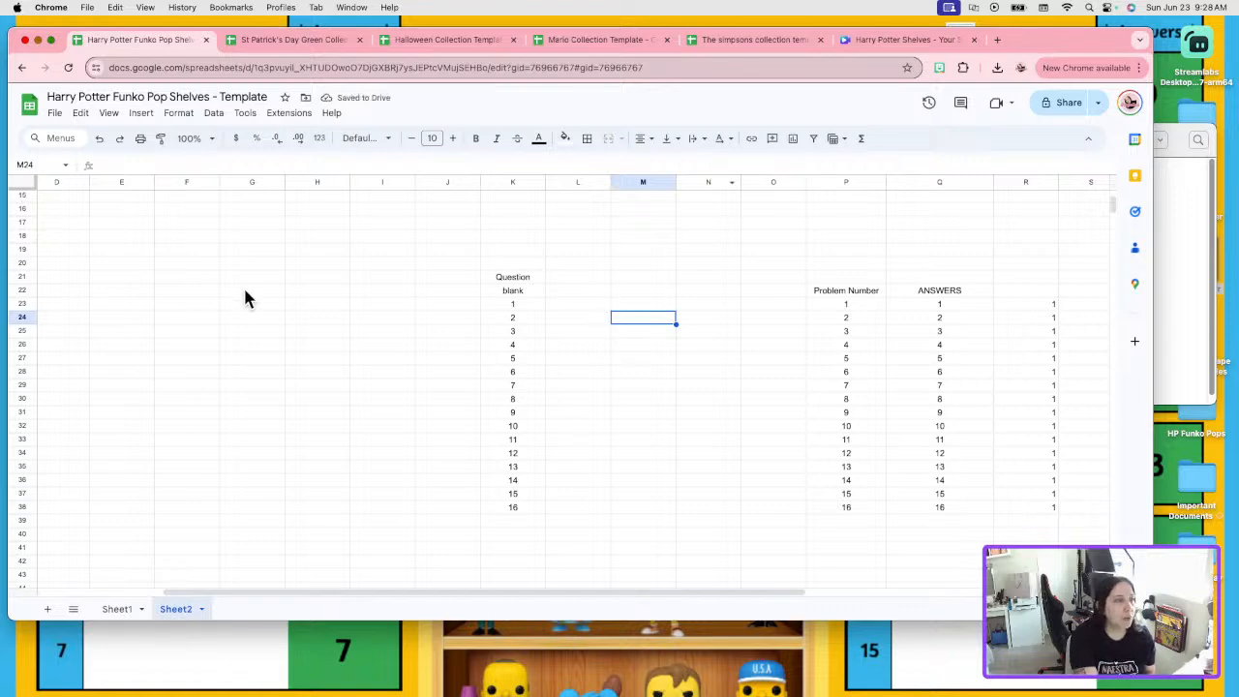
click(115, 608)
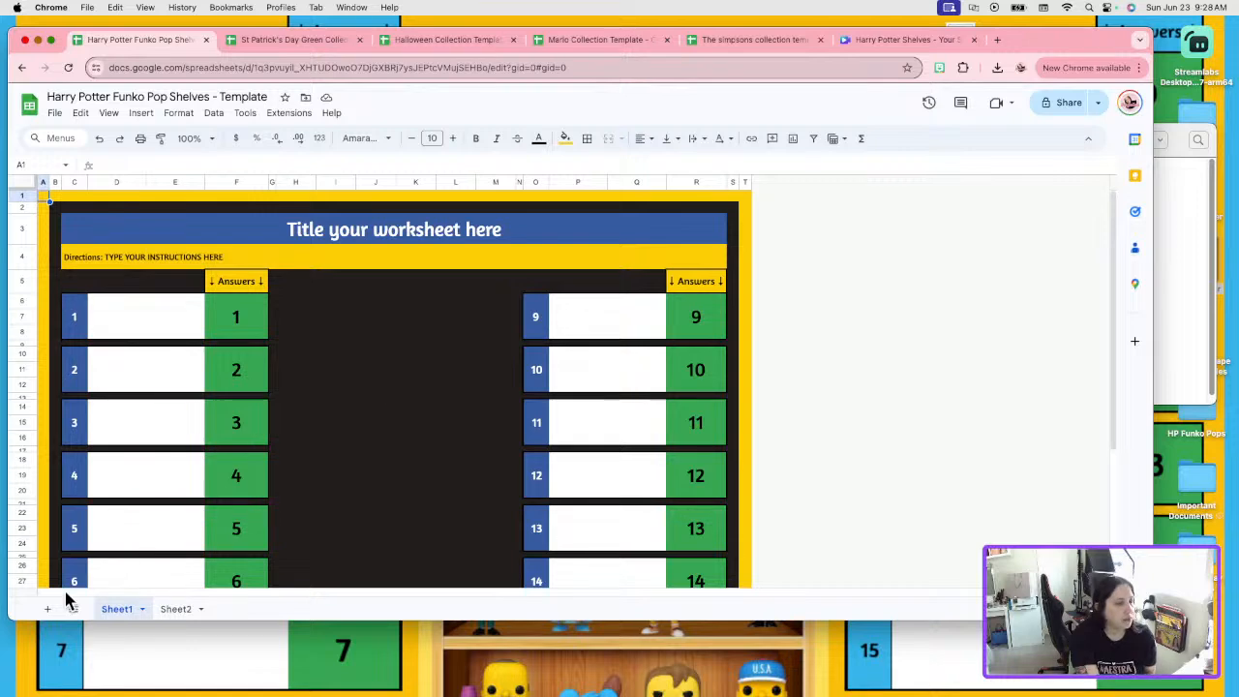
click(175, 609)
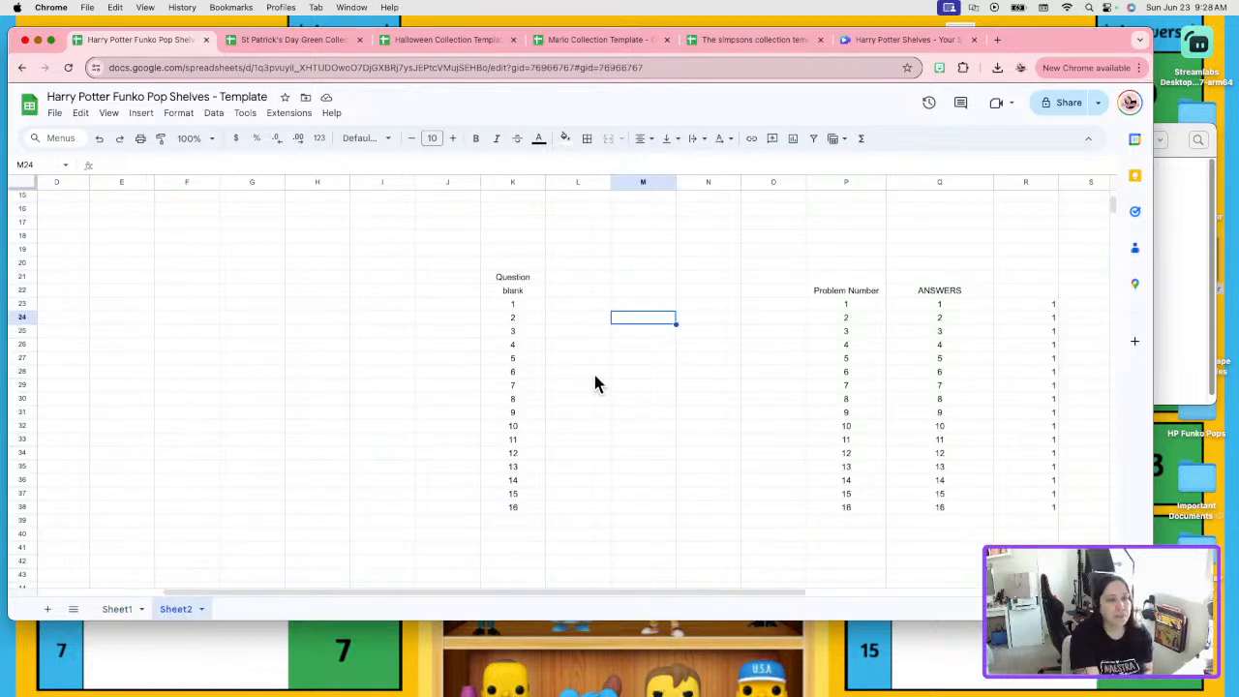
Tile the Harry Potter Shelves folder to the right half of the screen beside the template spreadsheet, with Sheet2's column L in view.
click(571, 290)
click(1197, 306)
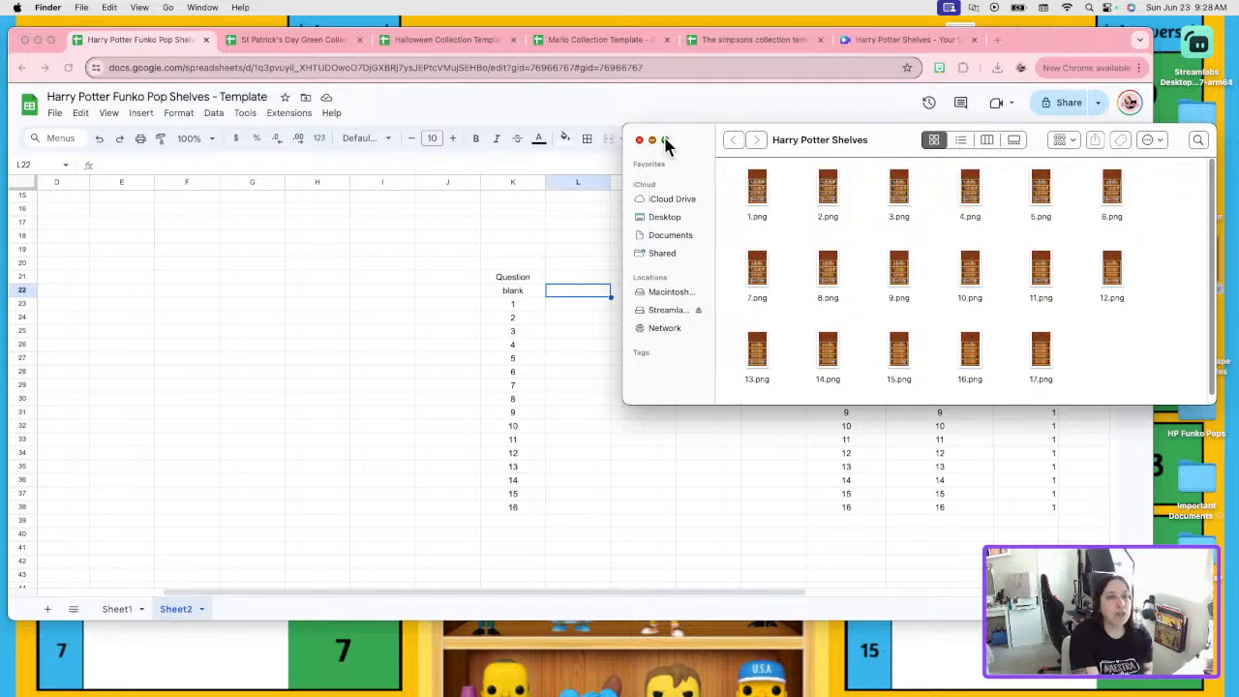
mouse_move(666, 143)
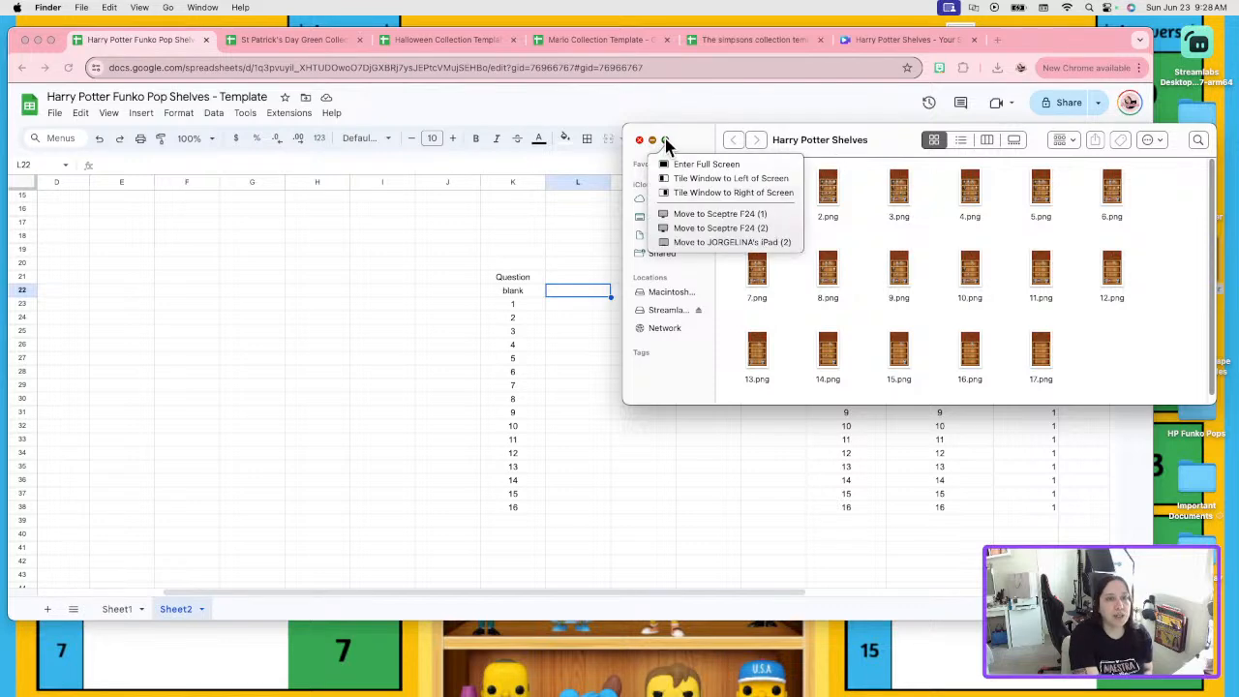
click(688, 190)
click(427, 184)
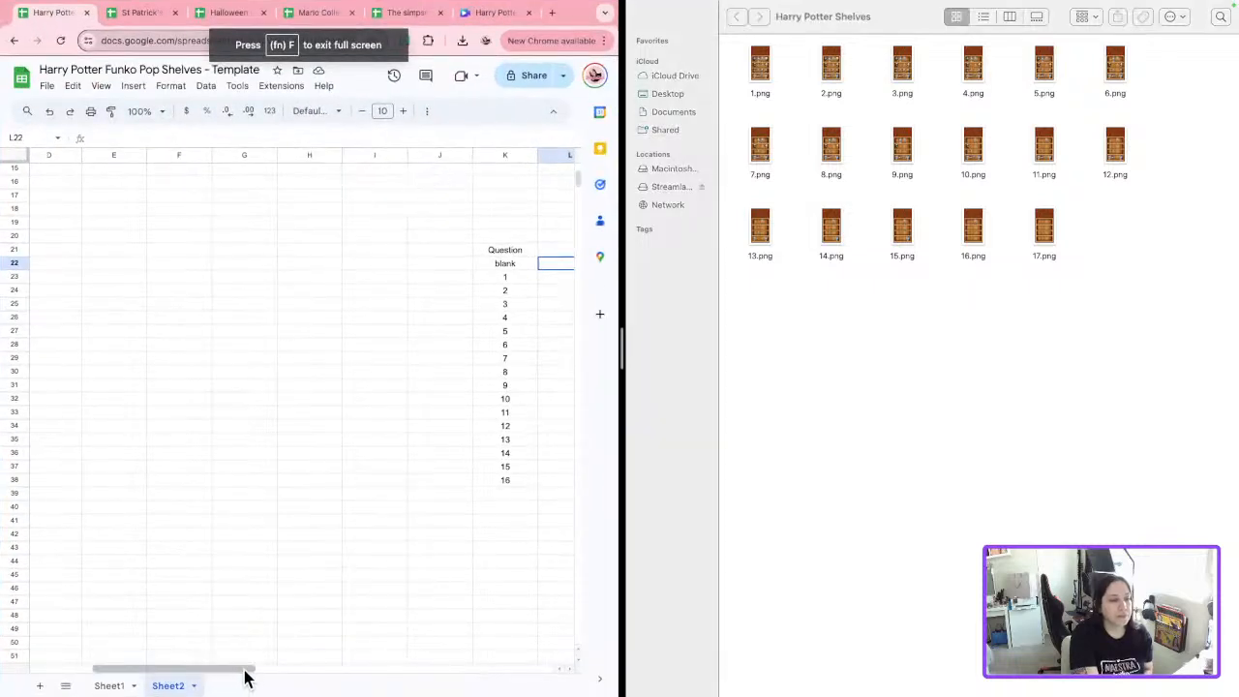
scroll(255, 670, right, 1)
scroll(255, 675, right, 3)
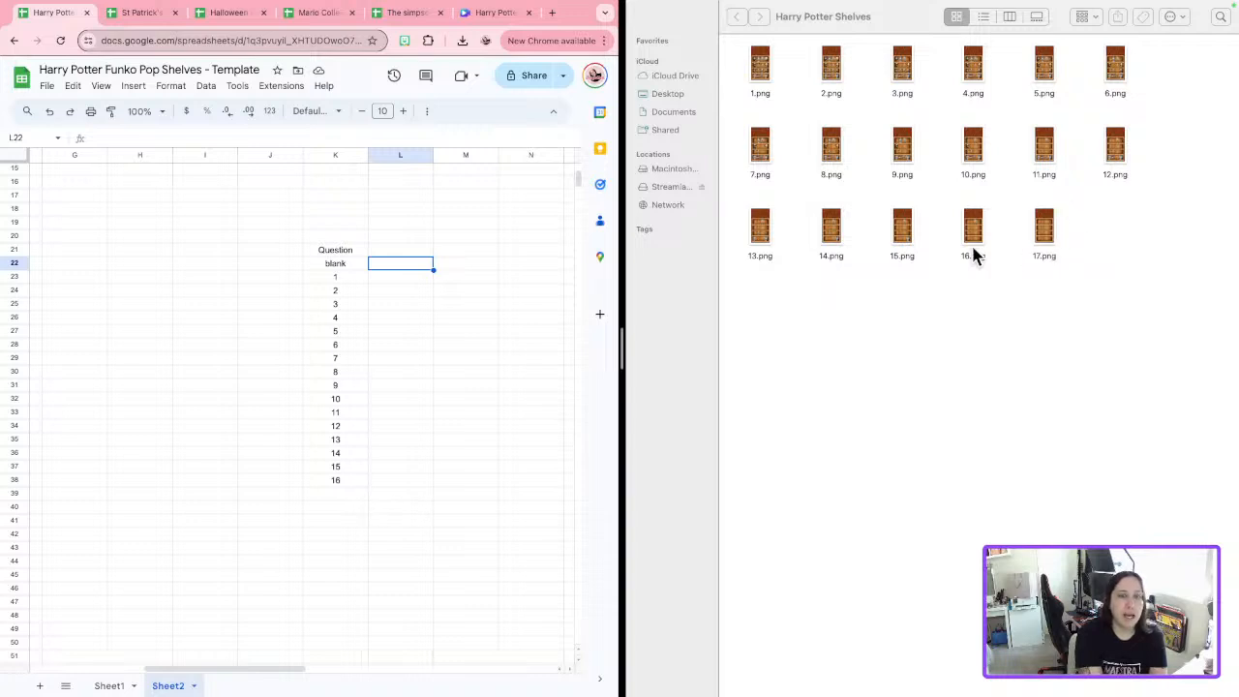
Insert 17.png from the Harry Potter Shelves folder as an in-cell image in L22, beside the blank question.
click(403, 480)
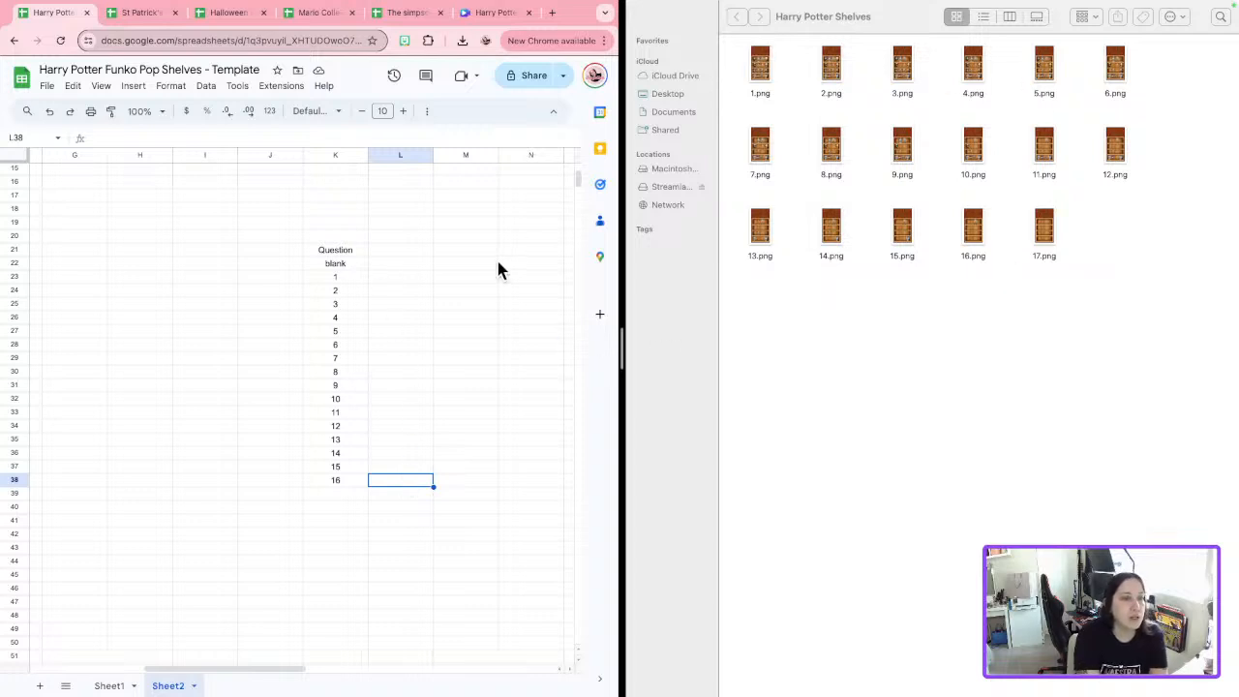
click(400, 263)
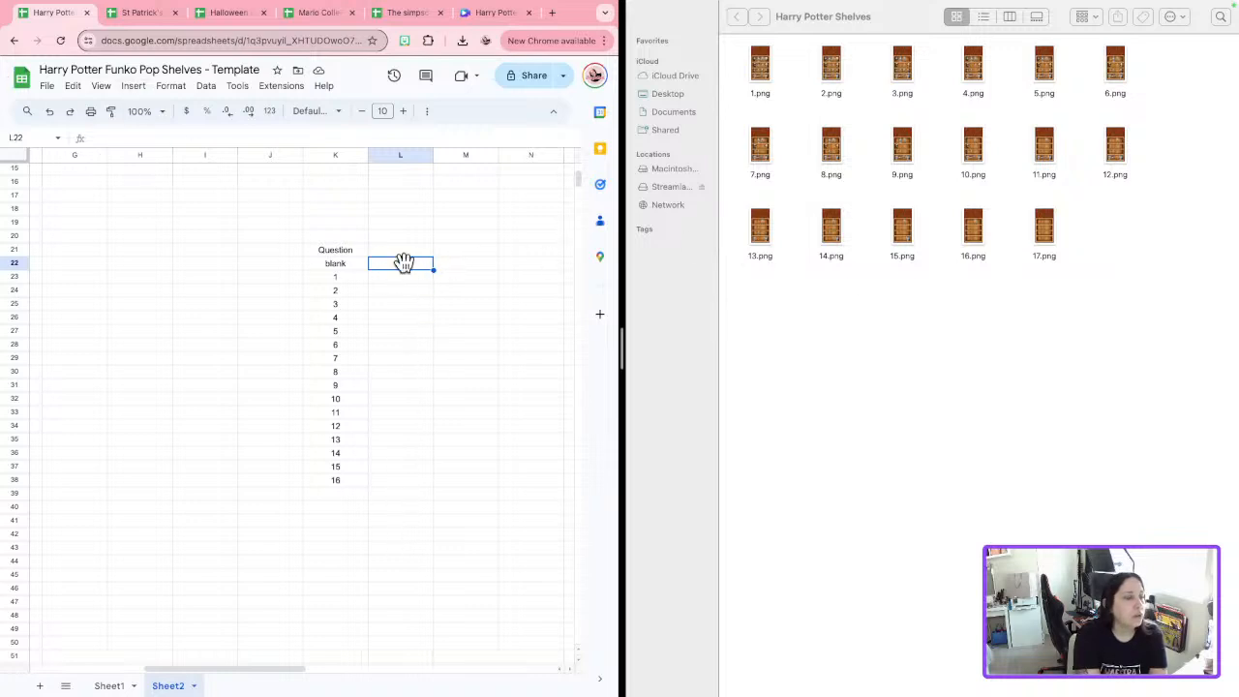
click(133, 86)
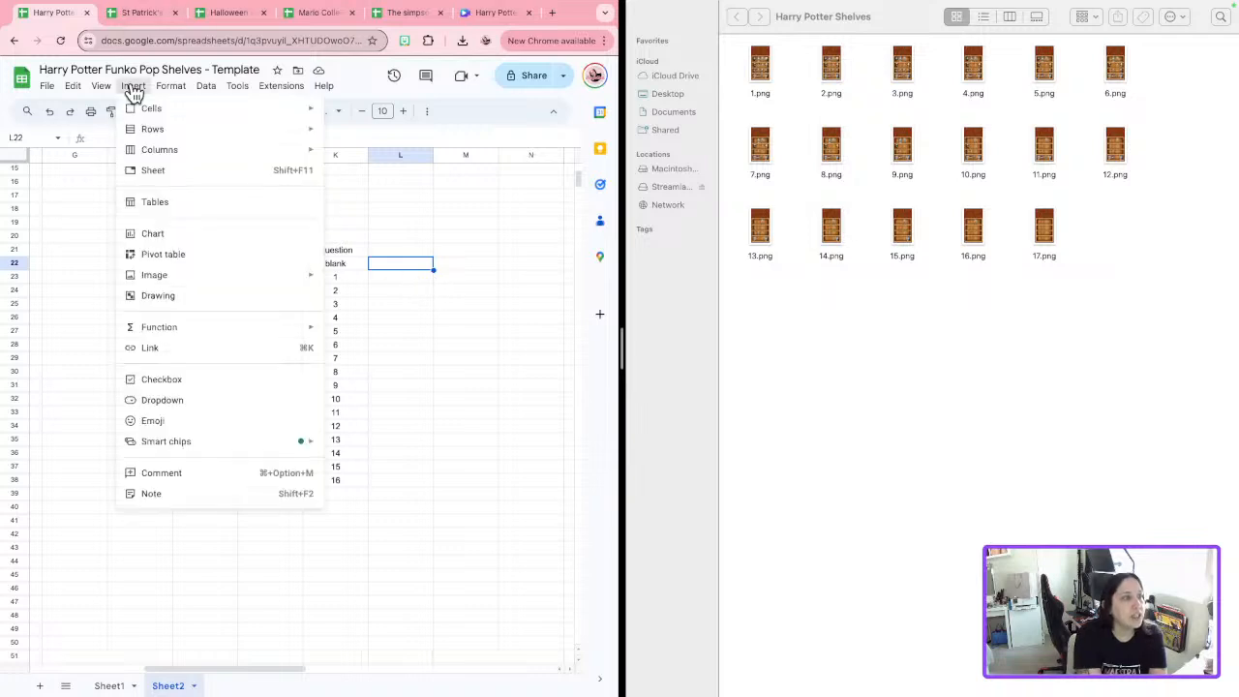
mouse_move(187, 280)
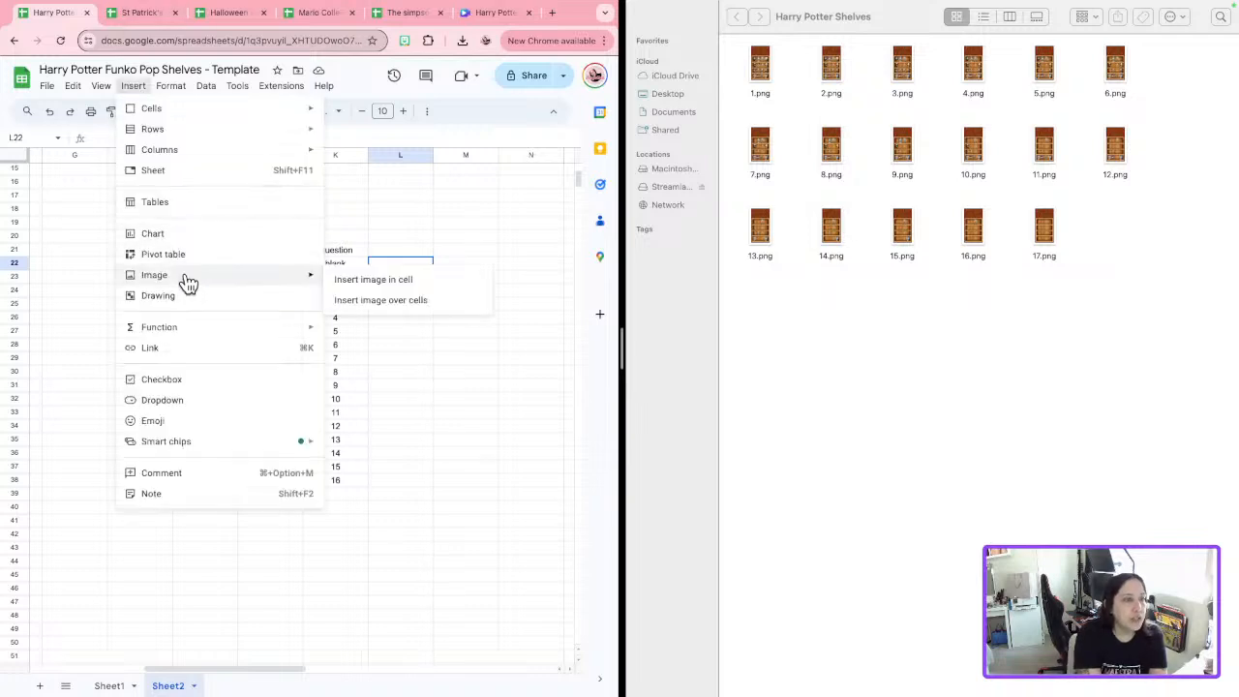
click(361, 278)
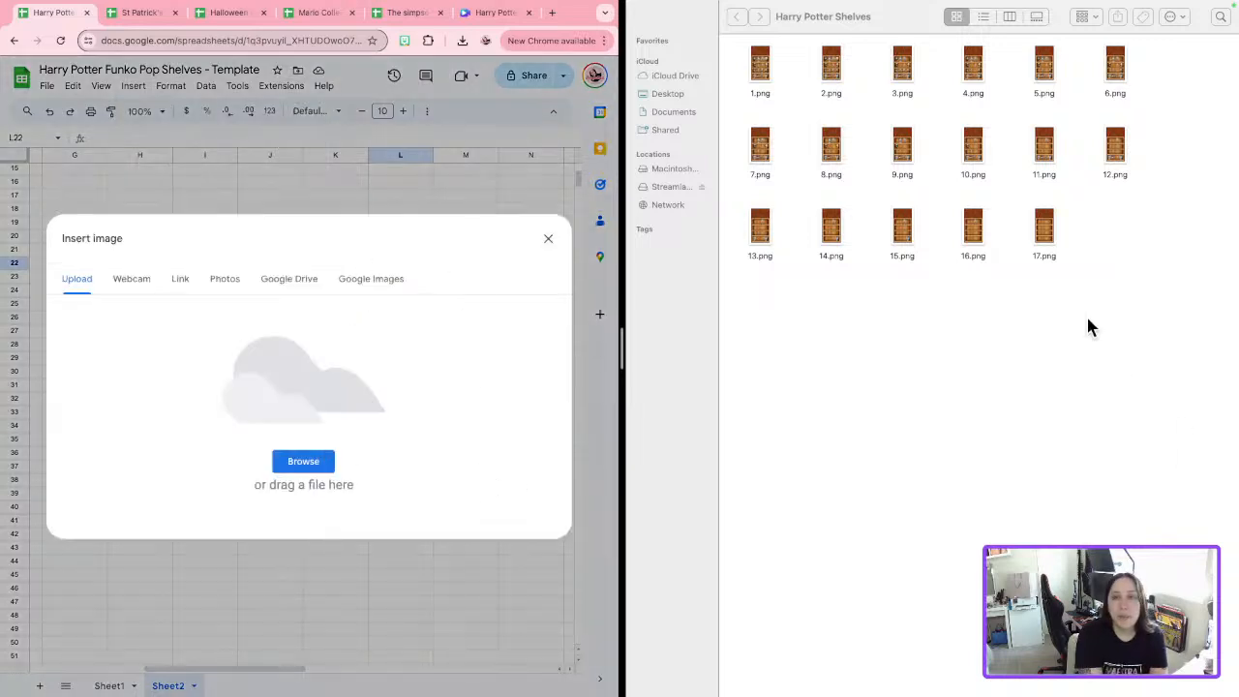
drag(1053, 226, 332, 424)
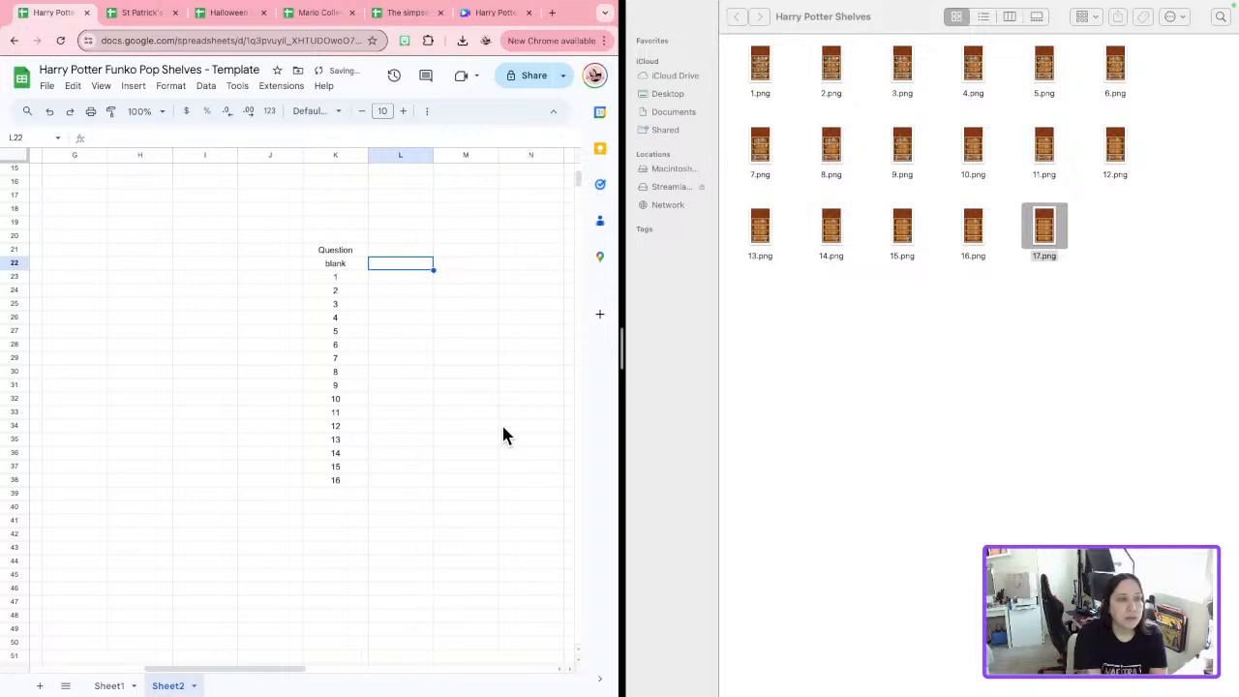
Insert 16.png as an in-cell image in L23, beside question 1.
click(397, 278)
click(133, 85)
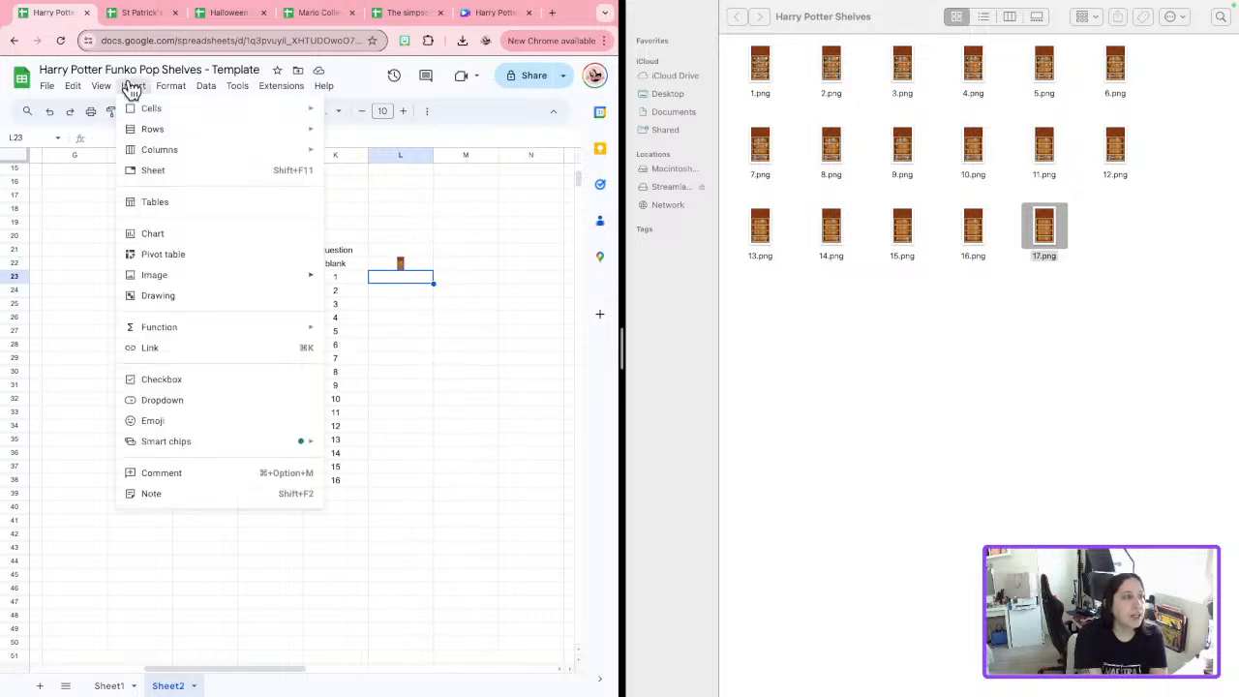
mouse_move(166, 279)
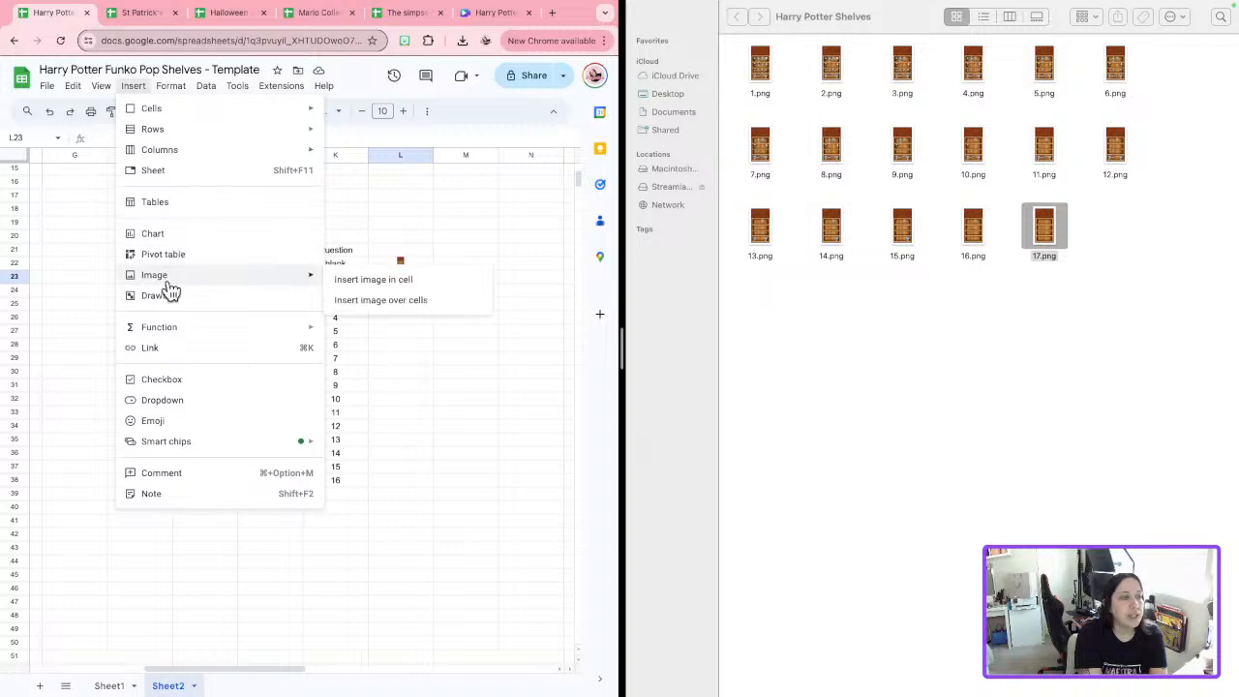
click(352, 285)
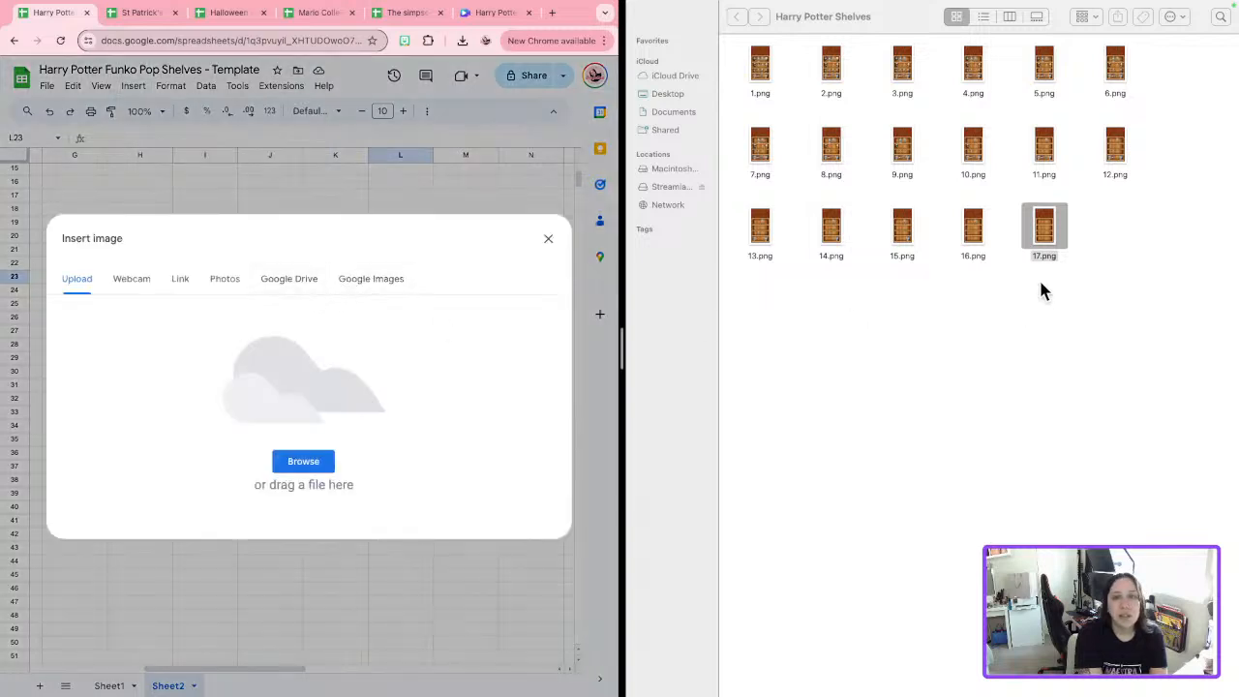
drag(982, 229, 425, 353)
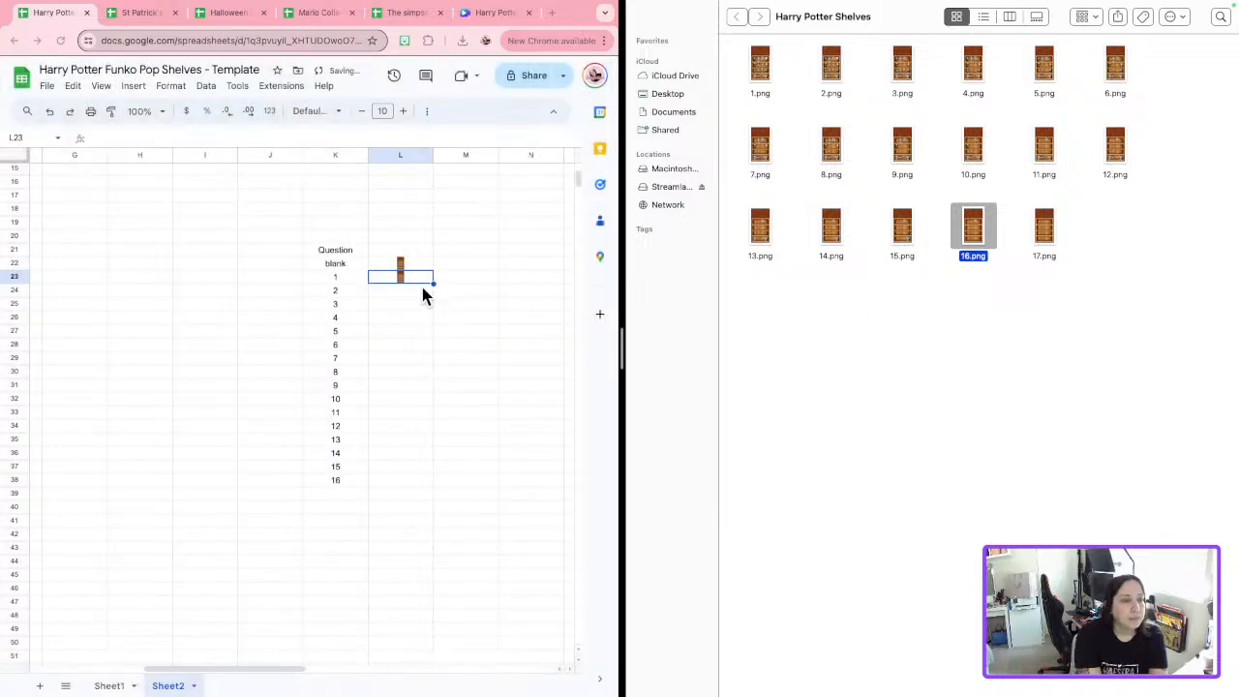
Insert 15.png as an in-cell image in L24, beside question 2.
click(410, 291)
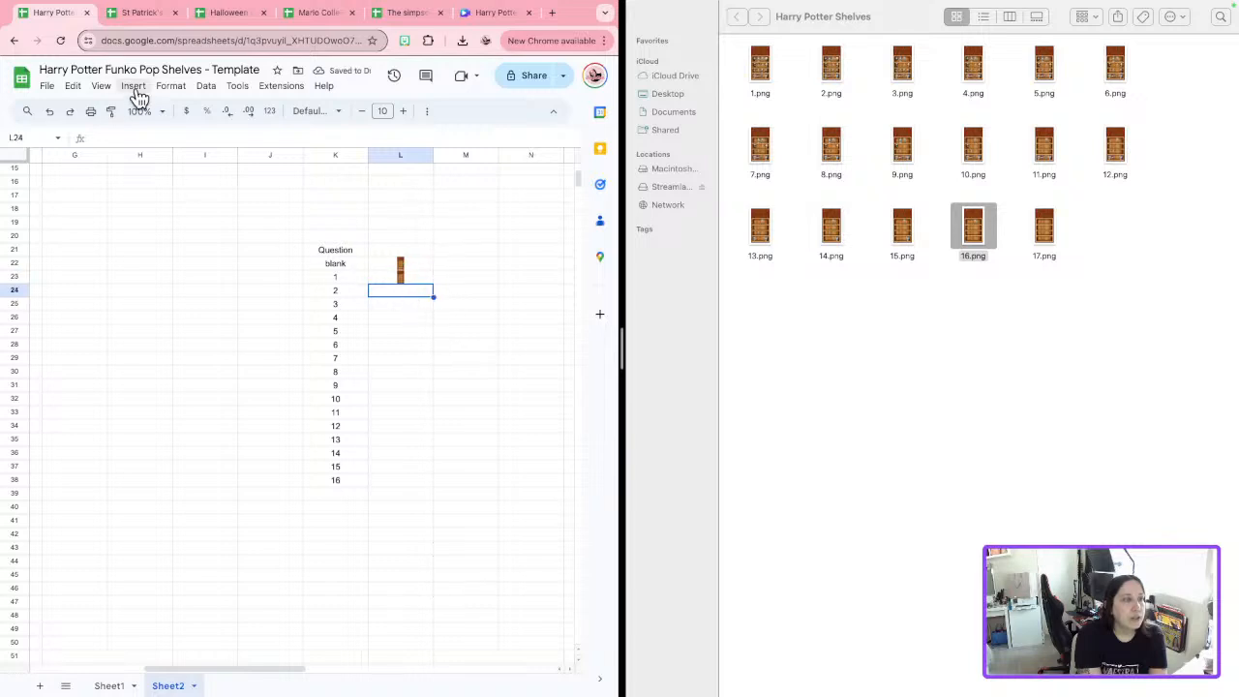
click(136, 89)
mouse_move(174, 278)
click(358, 277)
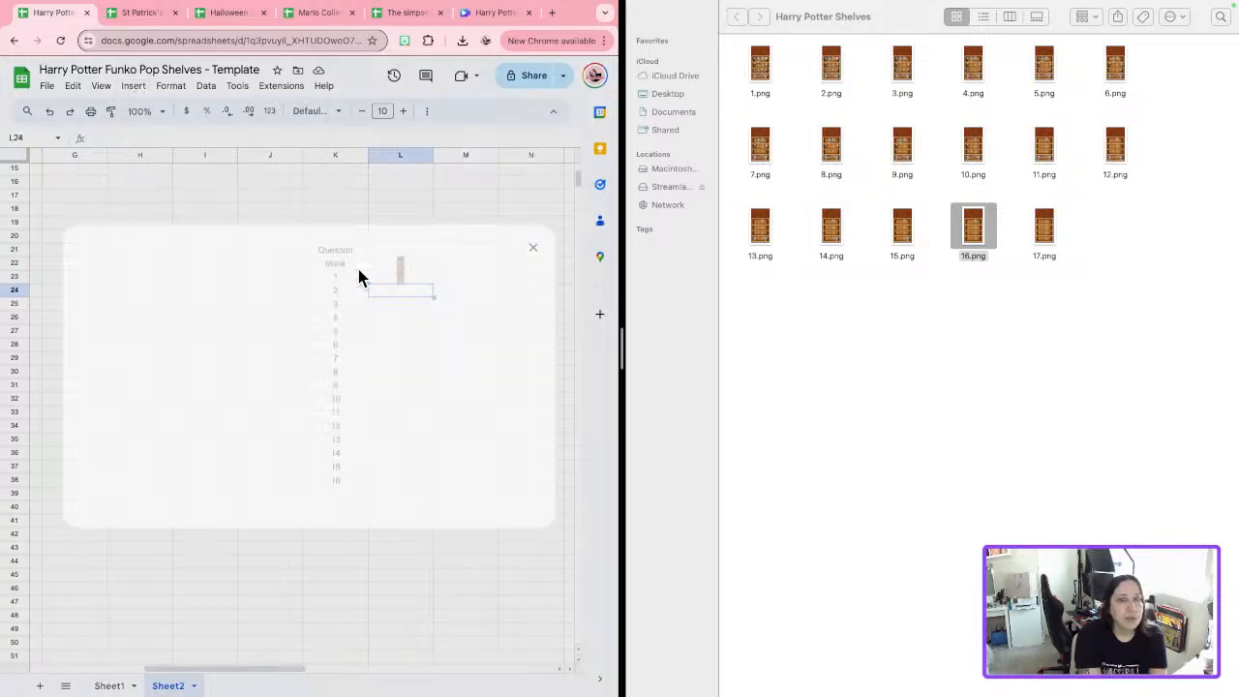
drag(909, 245, 342, 367)
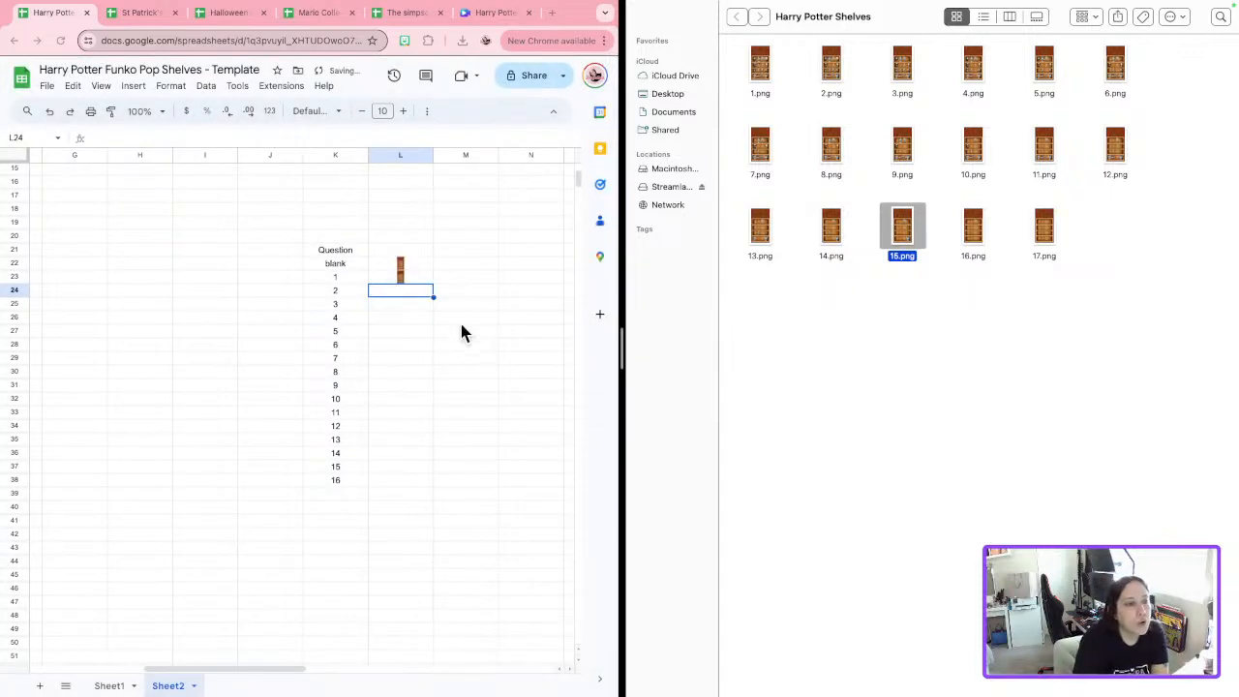
Insert 14.png as an in-cell image in L25, beside question 3.
click(423, 303)
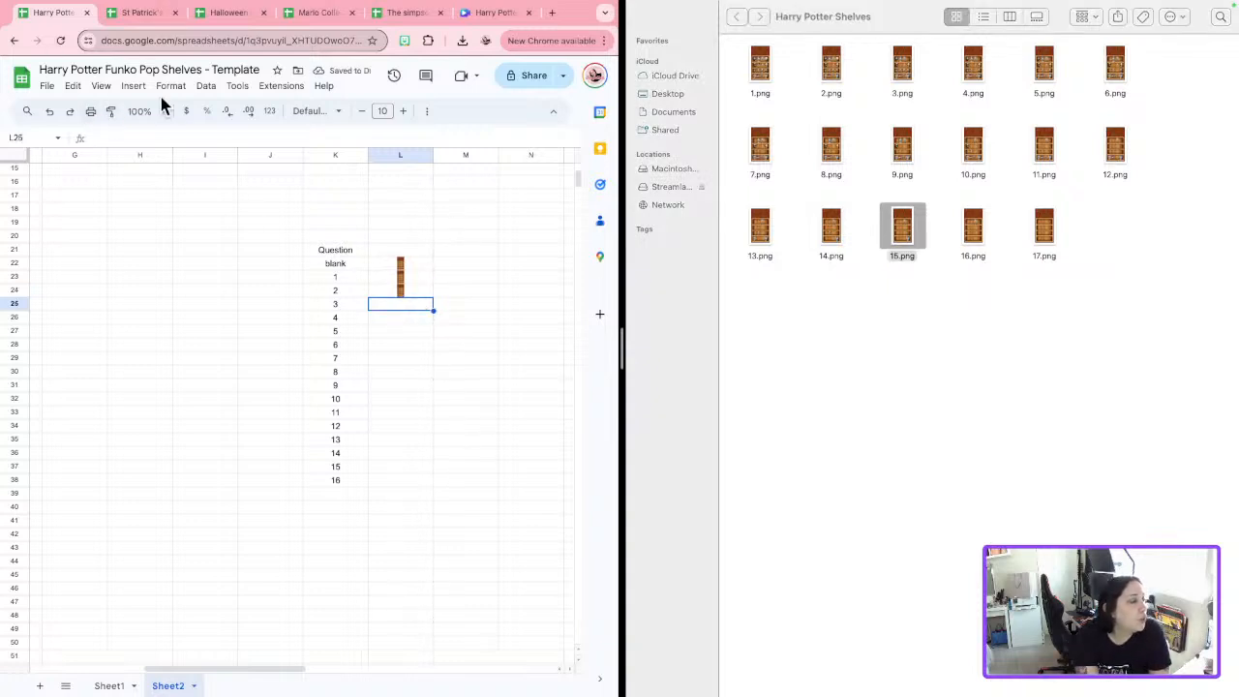
click(133, 85)
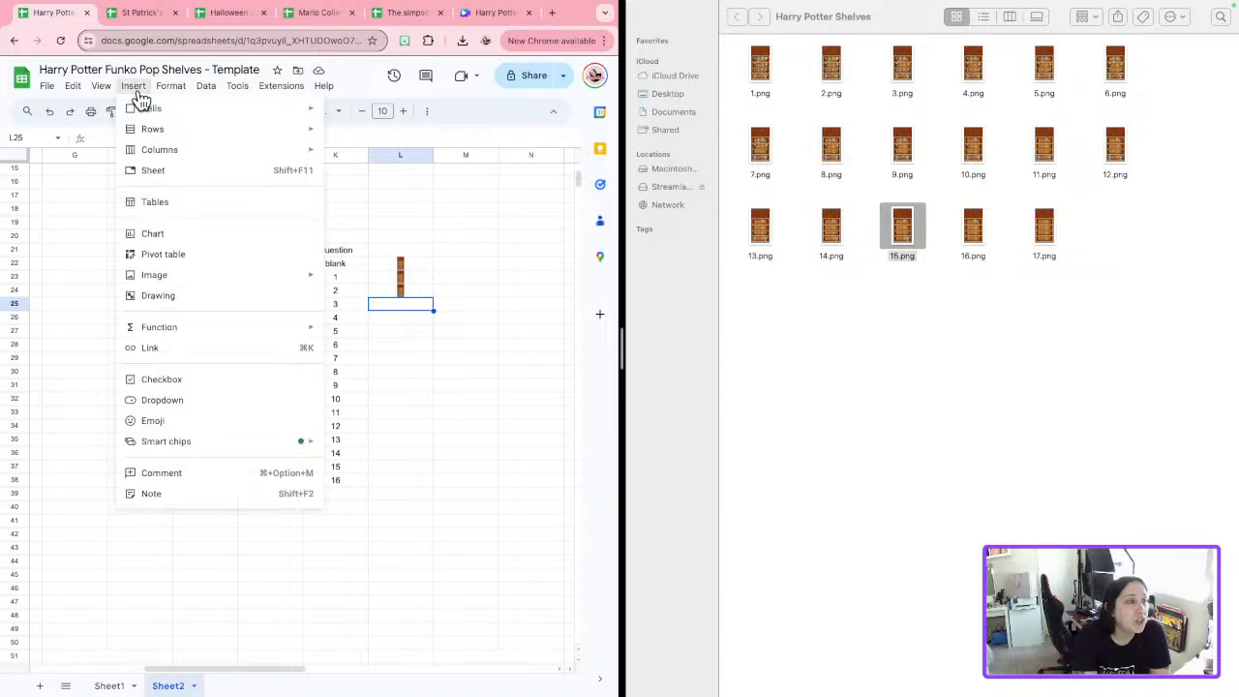
mouse_move(228, 280)
click(373, 280)
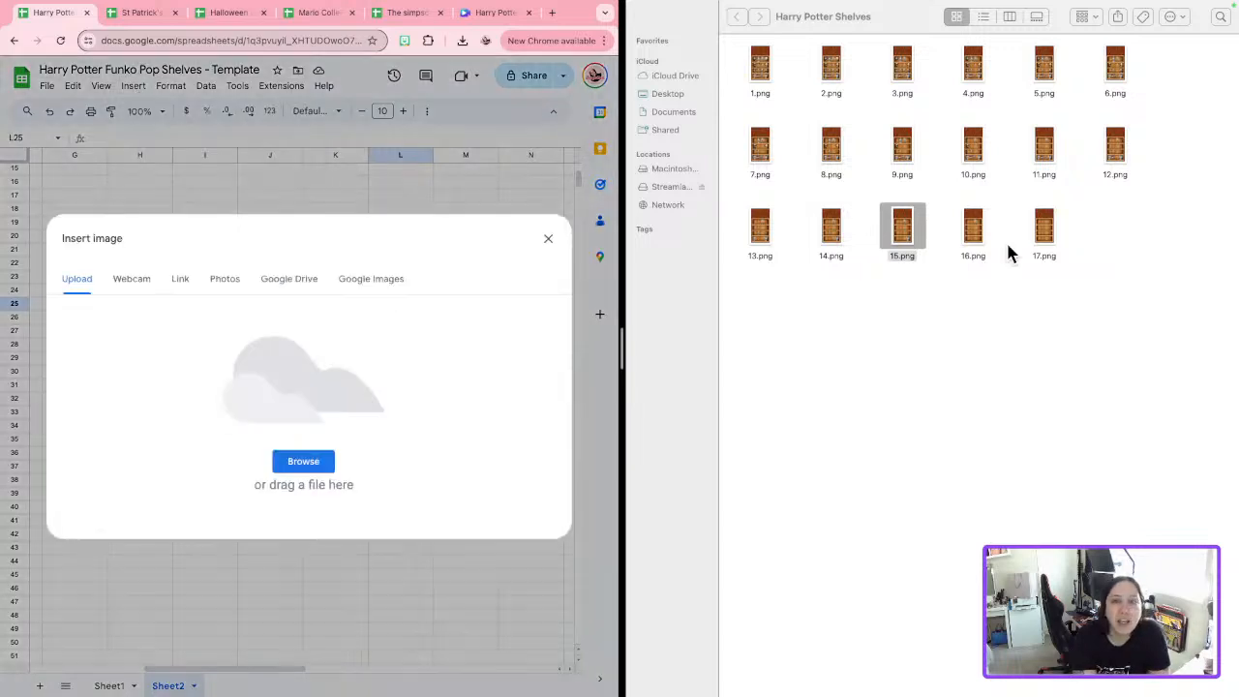
drag(840, 227, 271, 362)
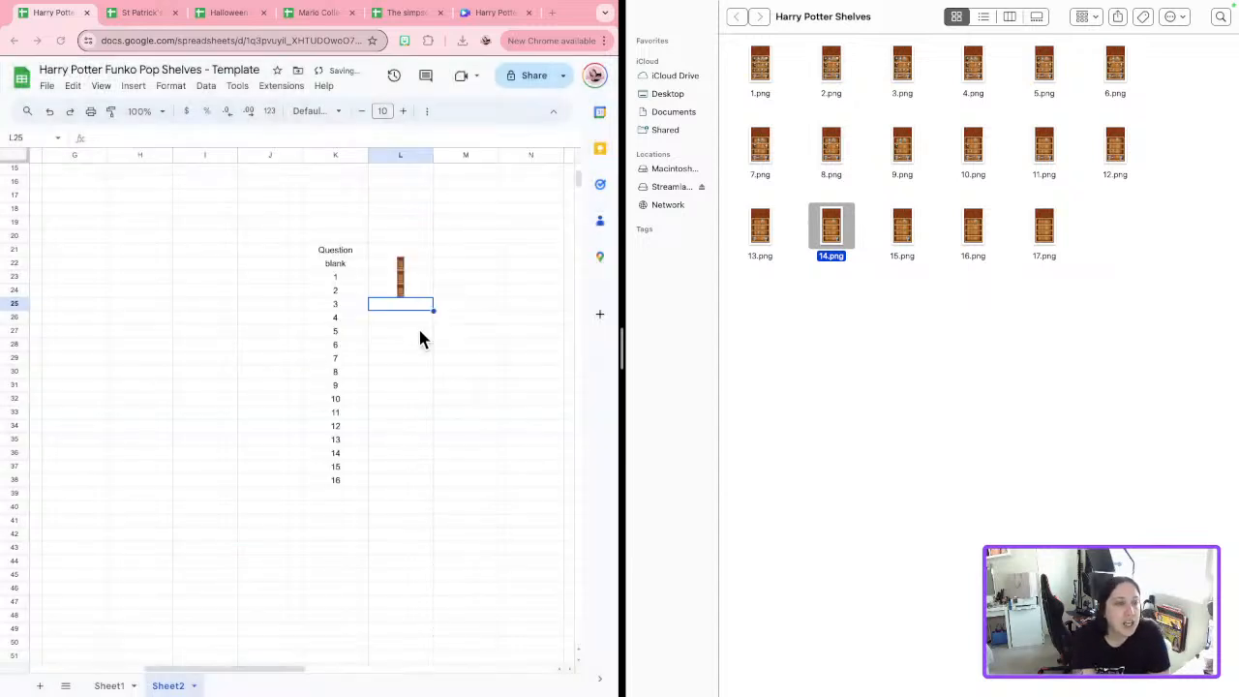
Insert 13.png as an in-cell image in L26, beside question 4.
click(401, 318)
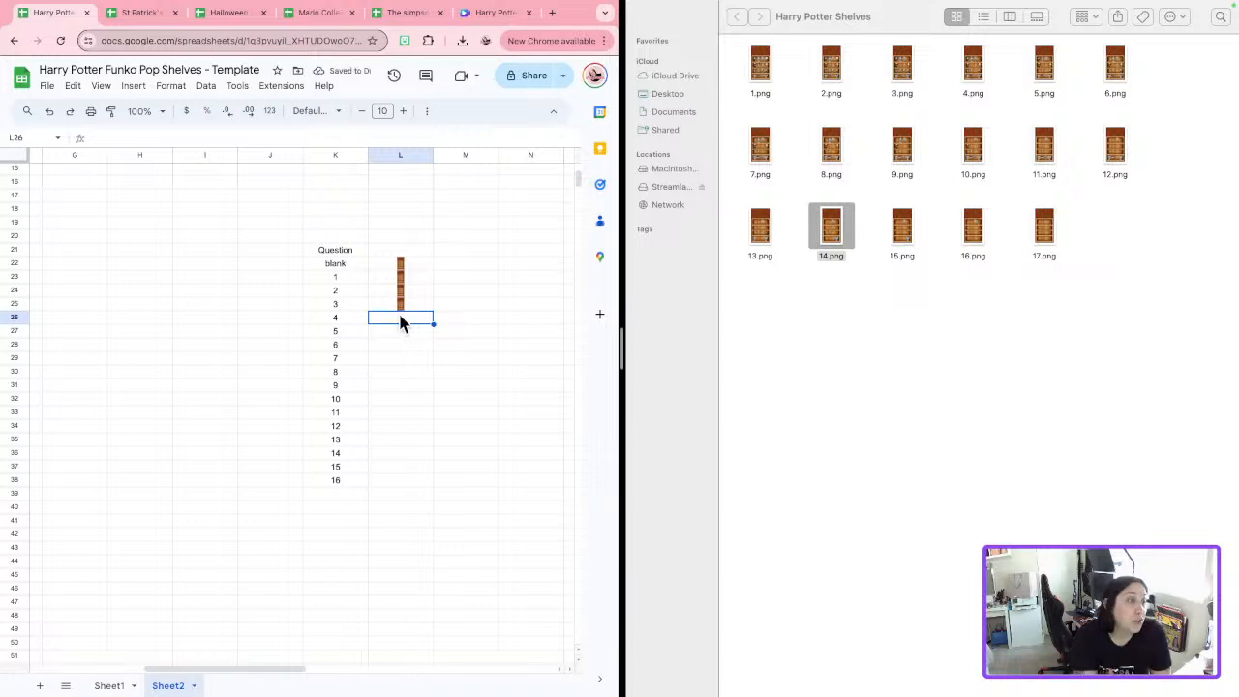
click(133, 86)
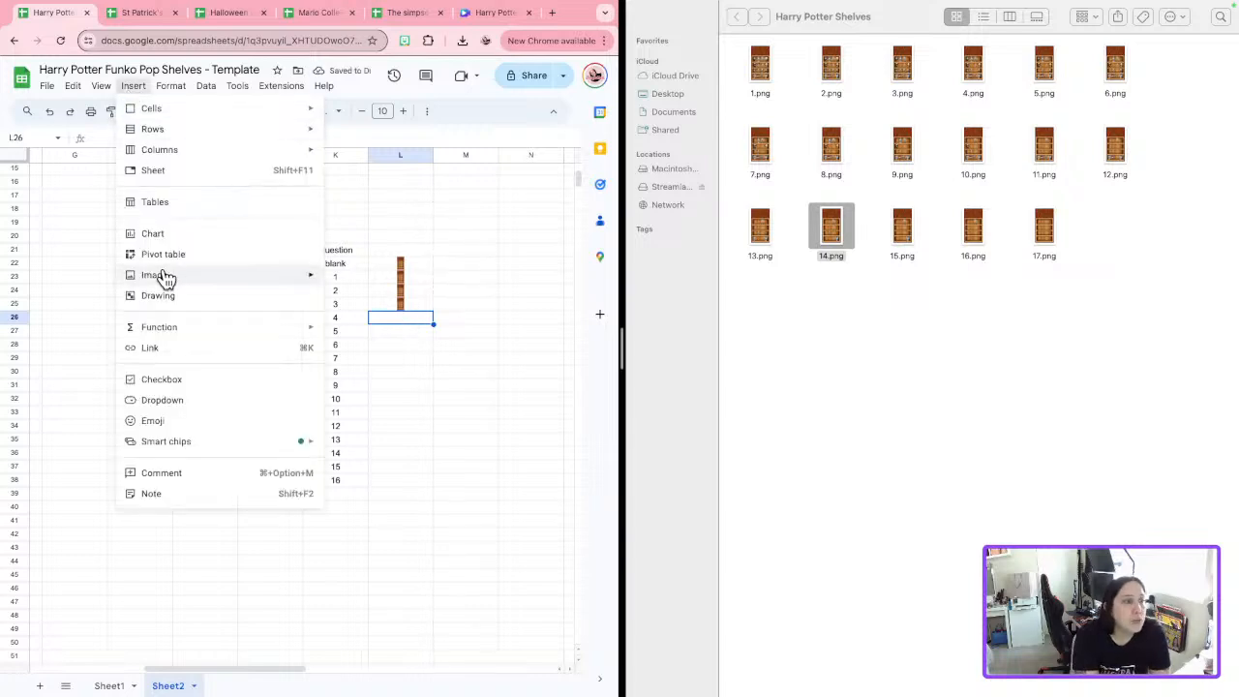
mouse_move(167, 277)
click(367, 280)
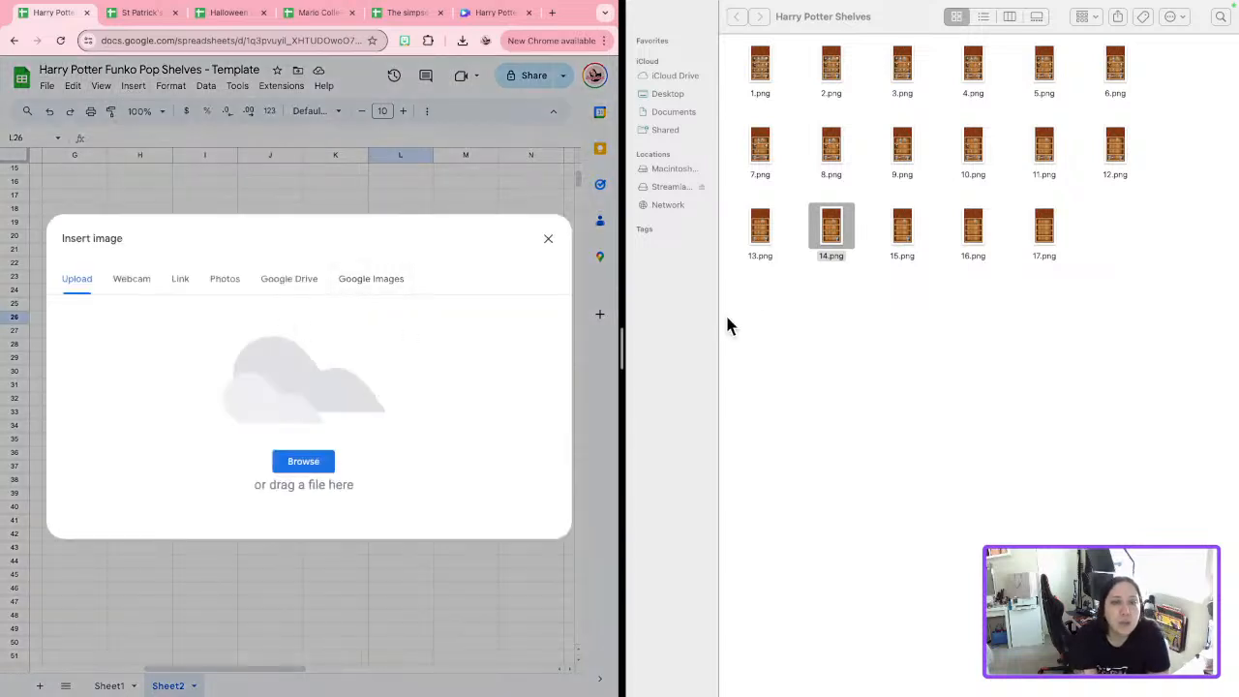
drag(763, 230, 377, 385)
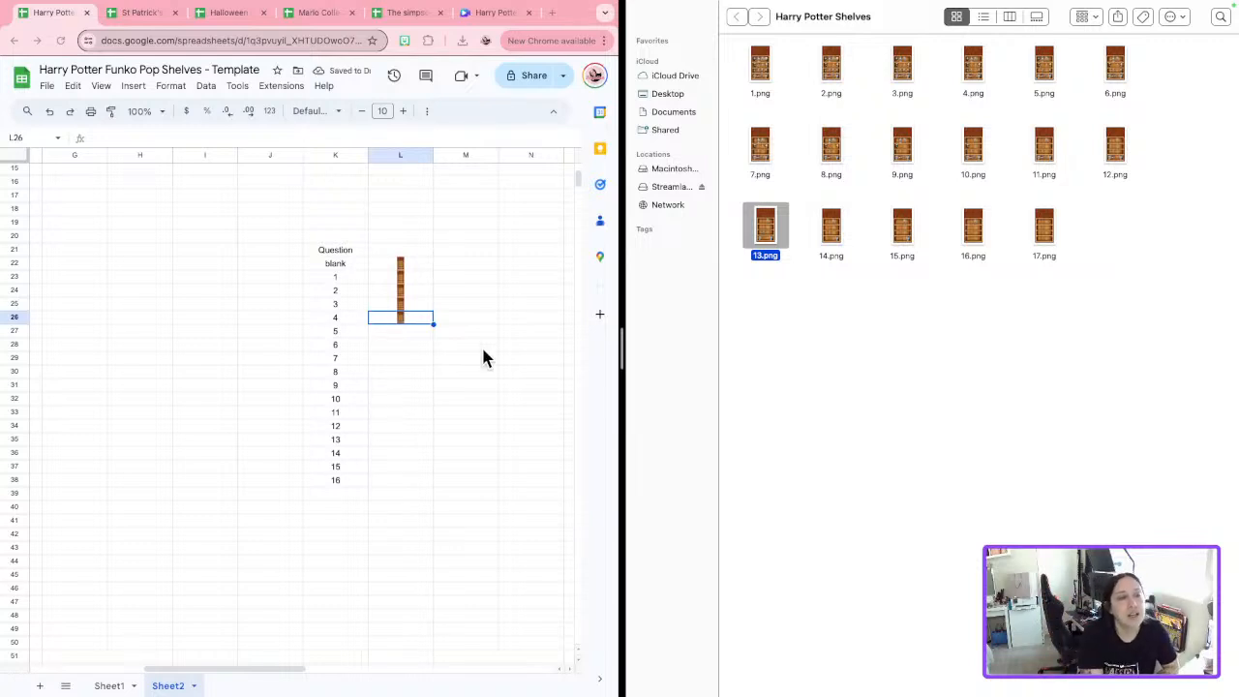
Insert 12.png as an in-cell image in L27, beside question 5.
click(407, 332)
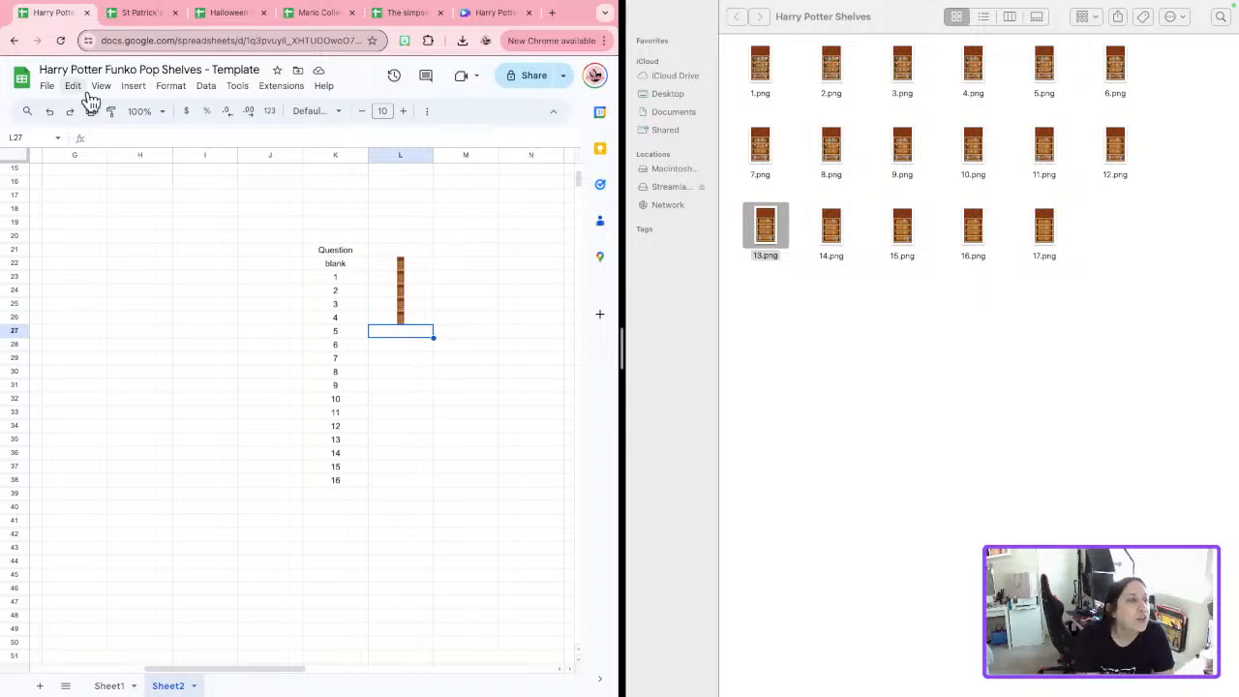
click(134, 86)
mouse_move(185, 278)
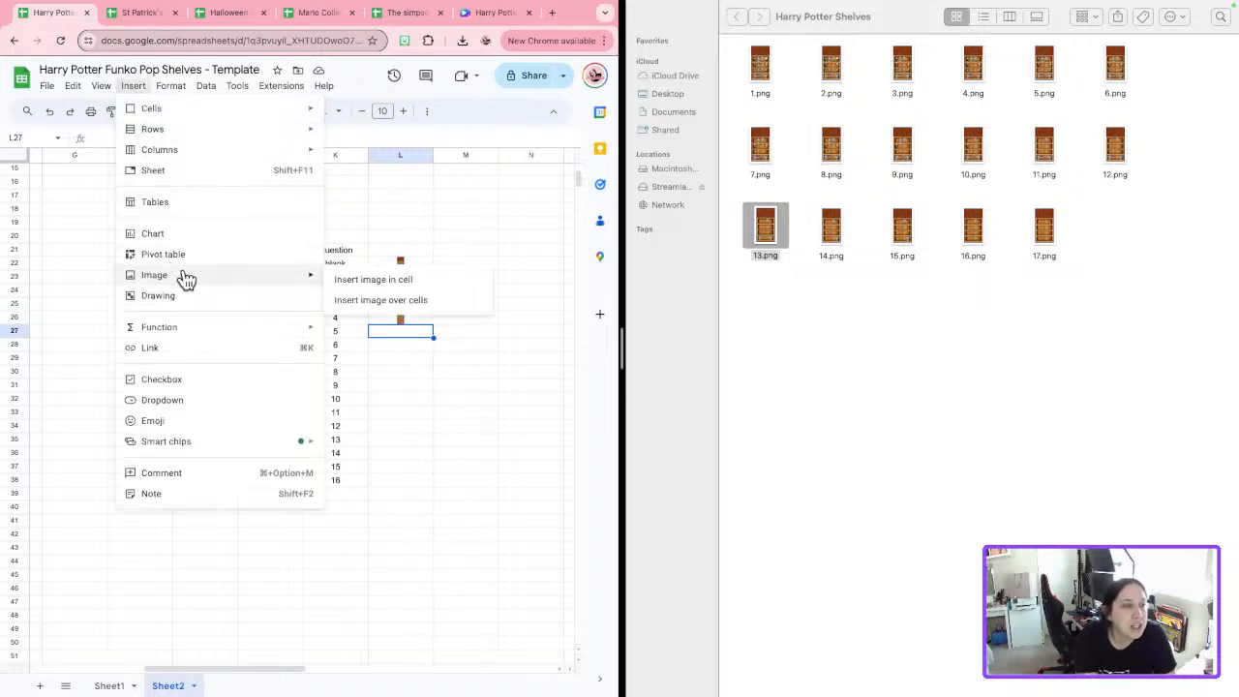
click(437, 279)
click(1118, 148)
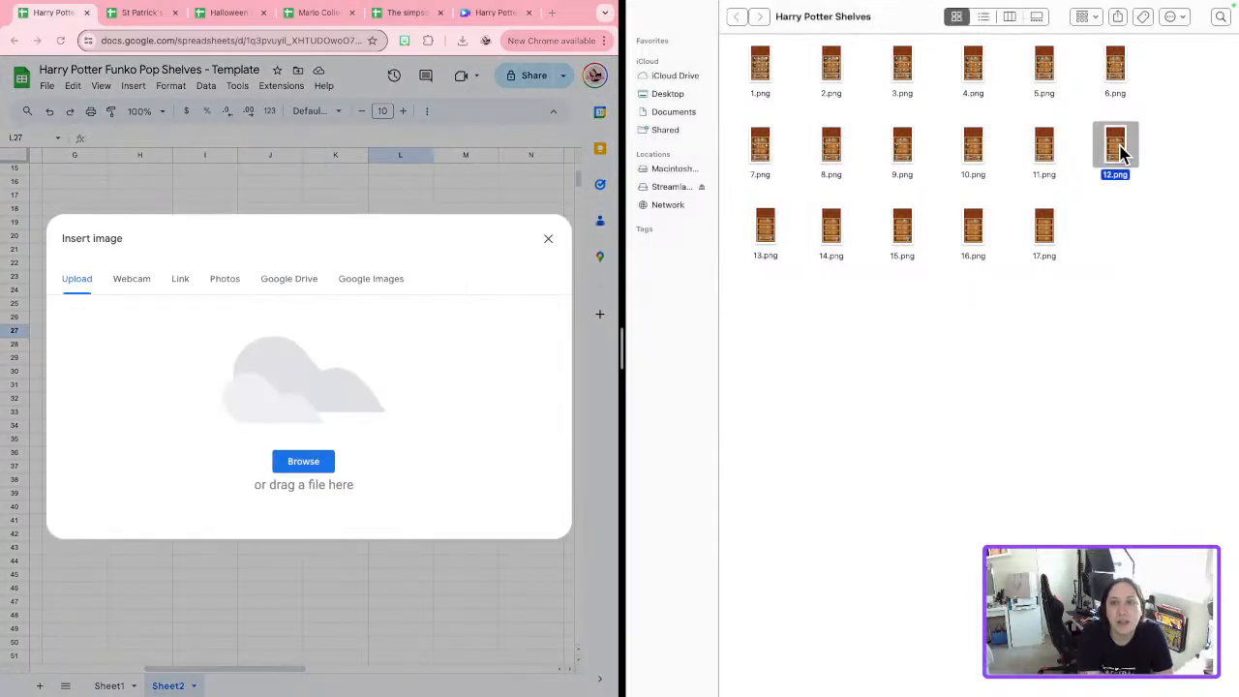
drag(989, 204, 282, 341)
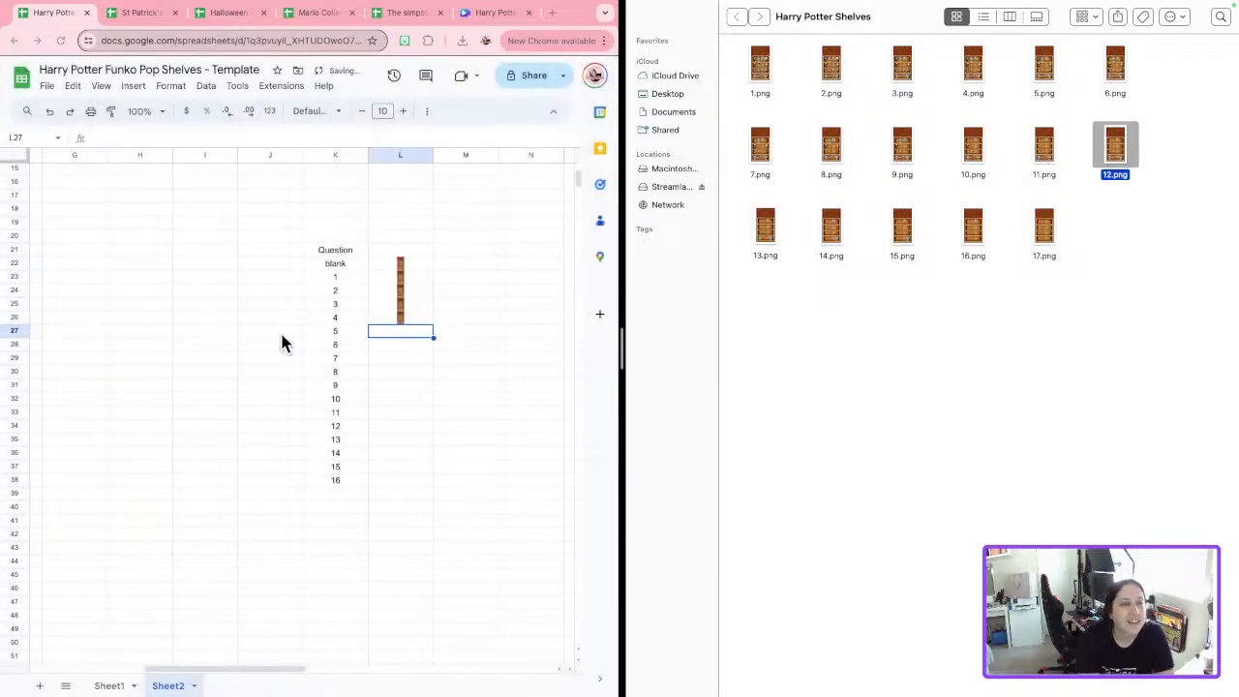
Insert 11.png as an in-cell image in L28, beside question 6.
click(402, 346)
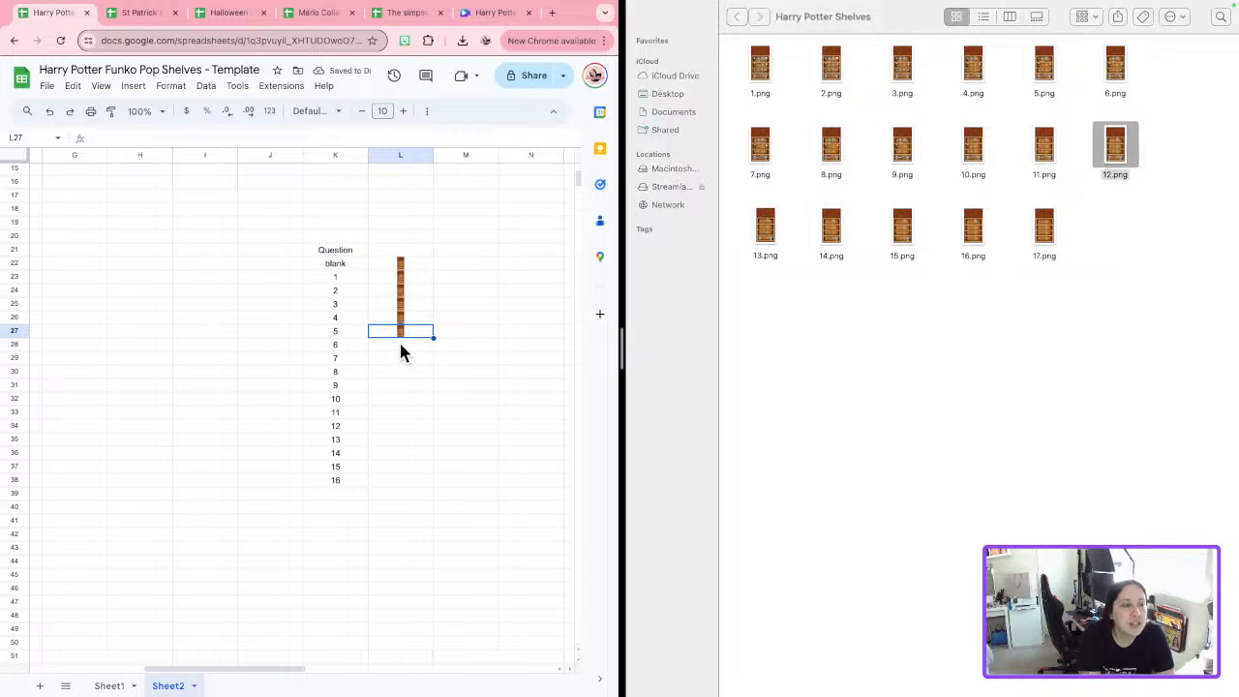
click(137, 86)
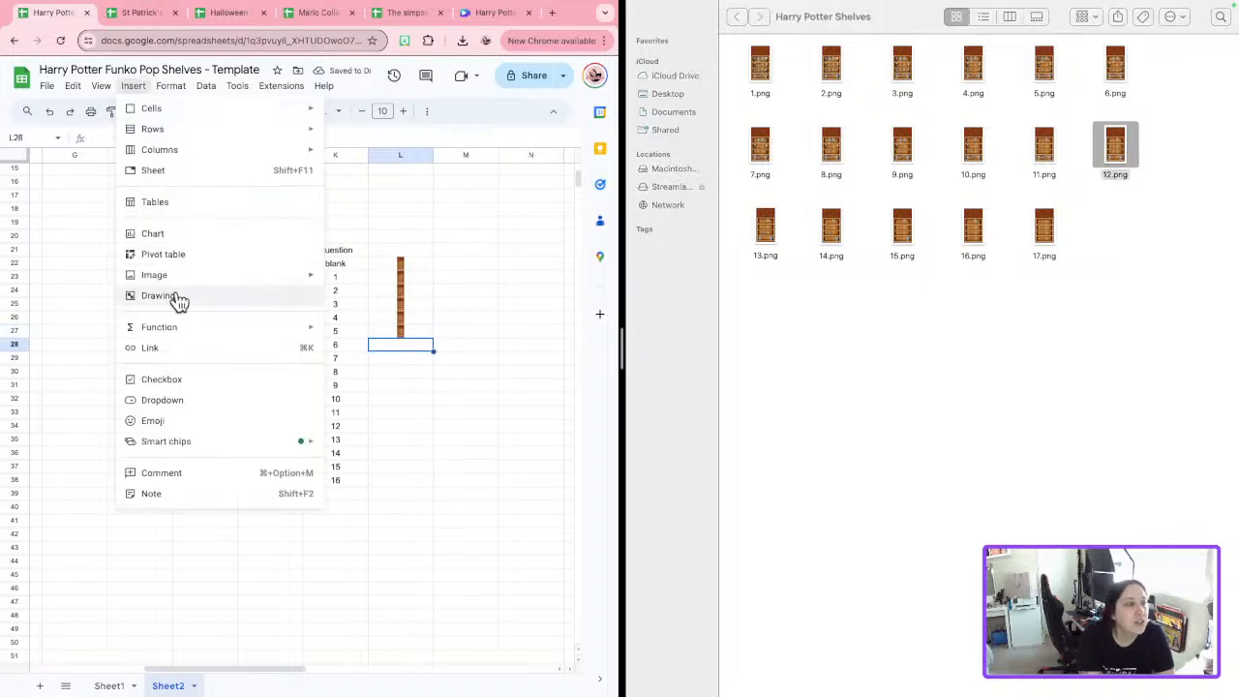
mouse_move(237, 277)
click(448, 280)
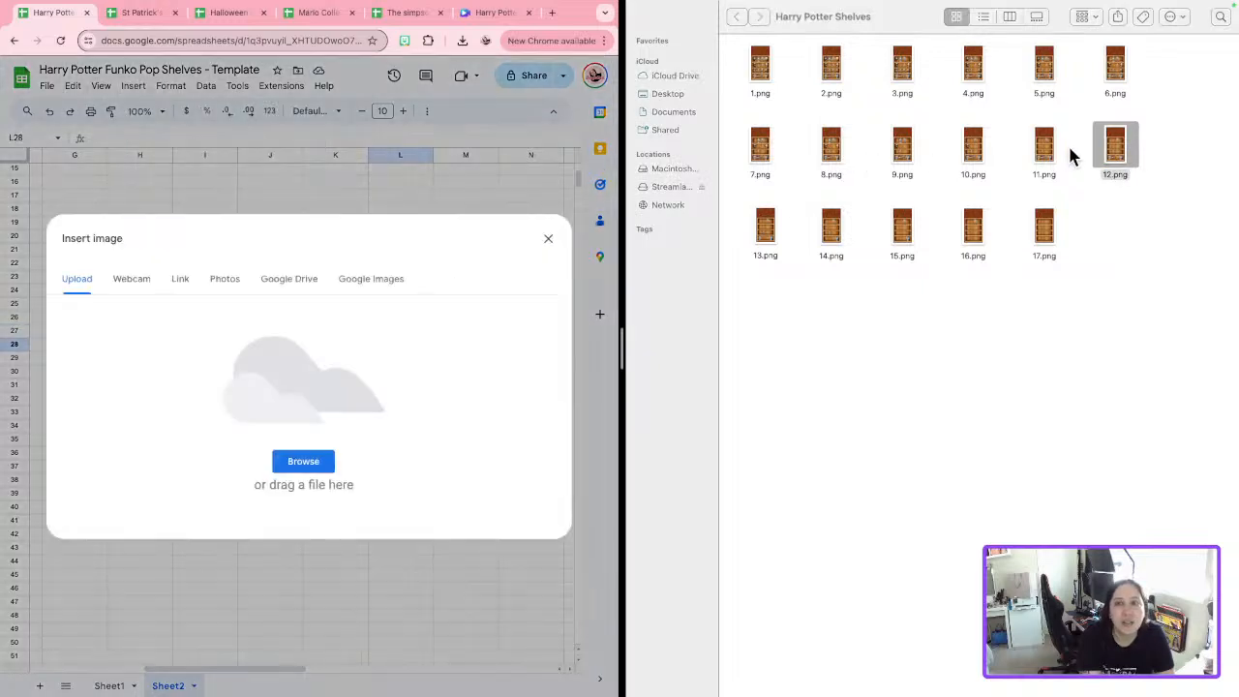
drag(1047, 147, 426, 371)
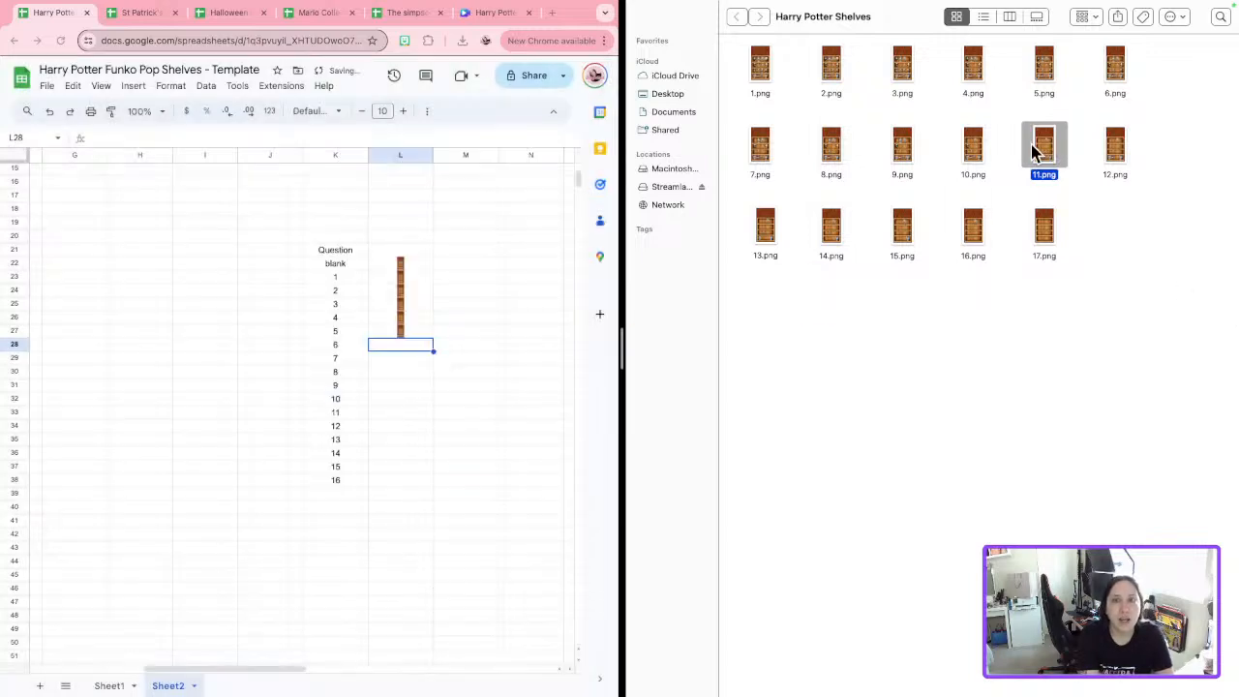
Insert 10.png as an in-cell image in L29, beside question 7.
click(402, 358)
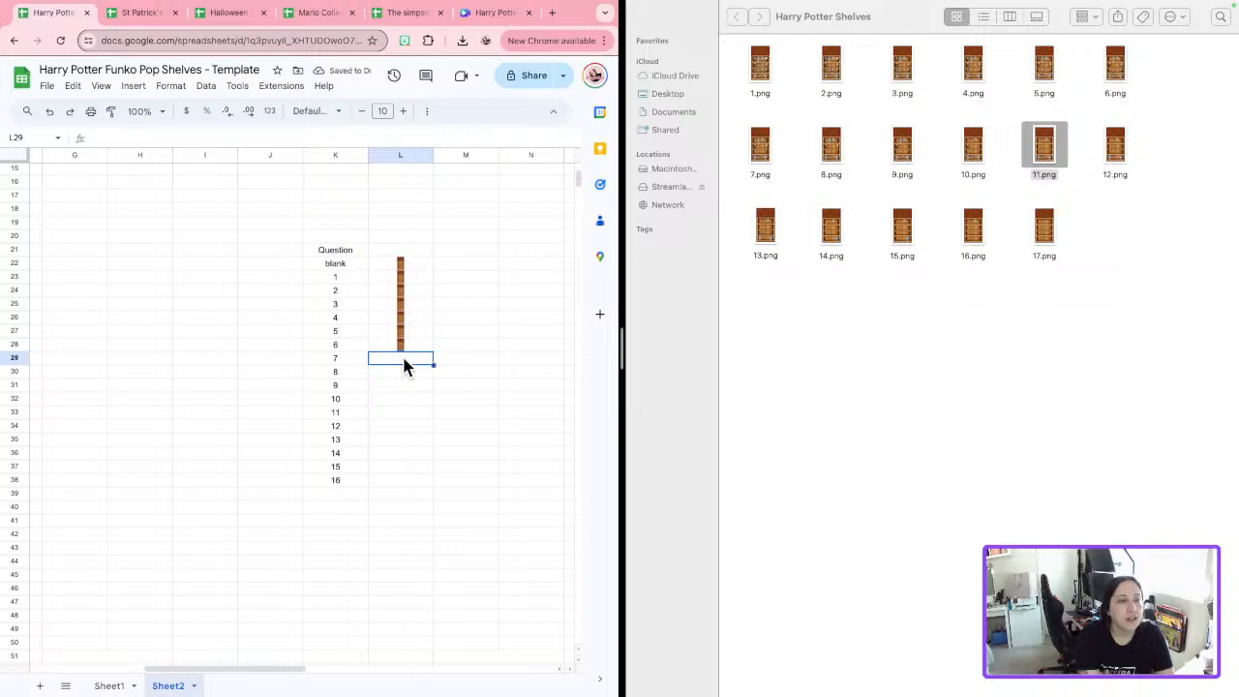
click(134, 87)
mouse_move(155, 287)
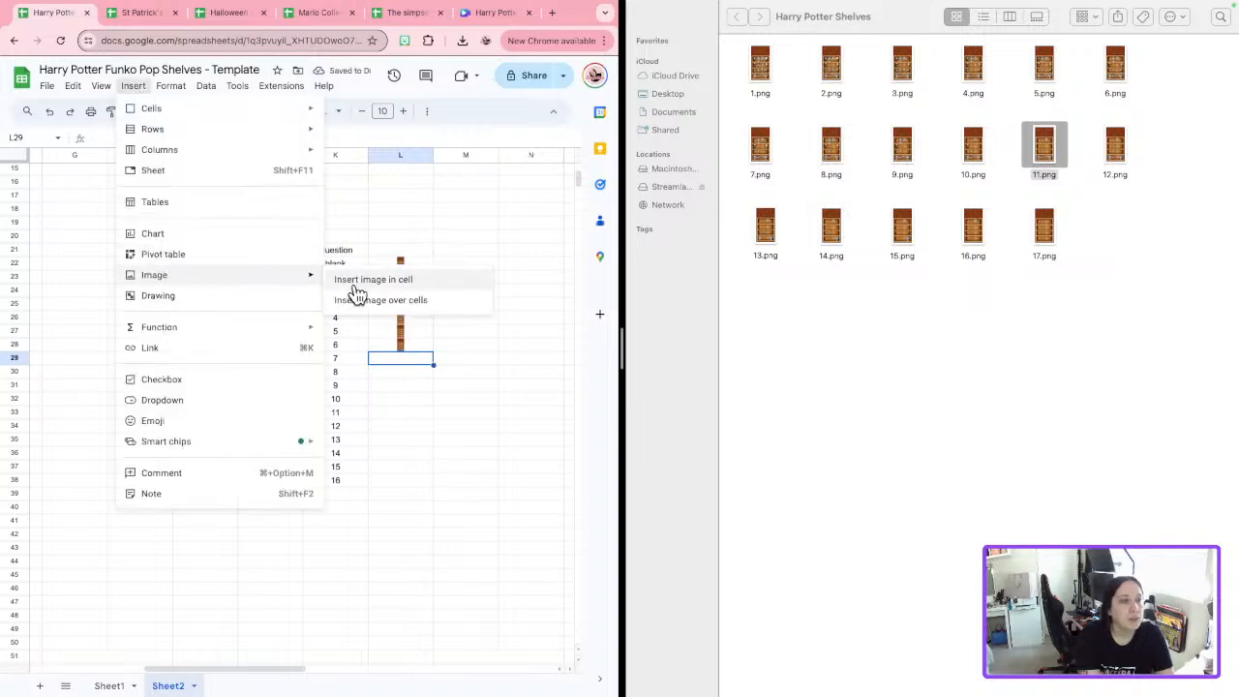
click(358, 279)
drag(972, 147, 375, 352)
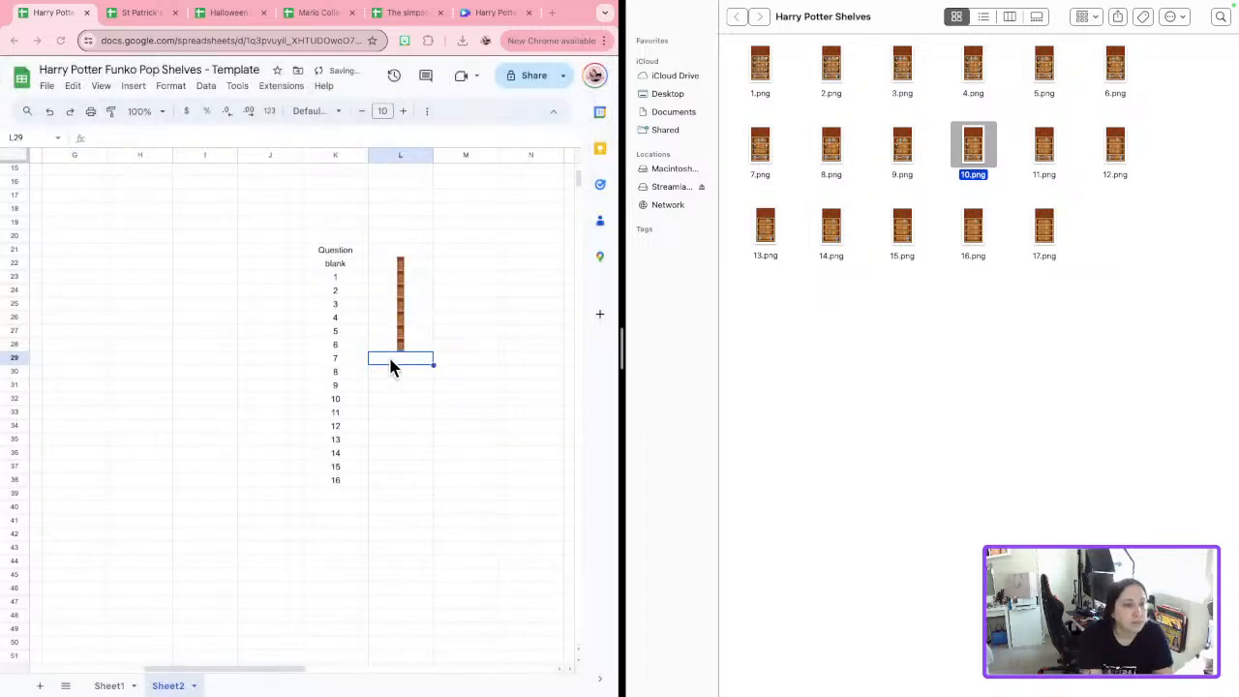
Insert 9.png as an in-cell image in L30, beside question 8.
click(391, 368)
click(134, 86)
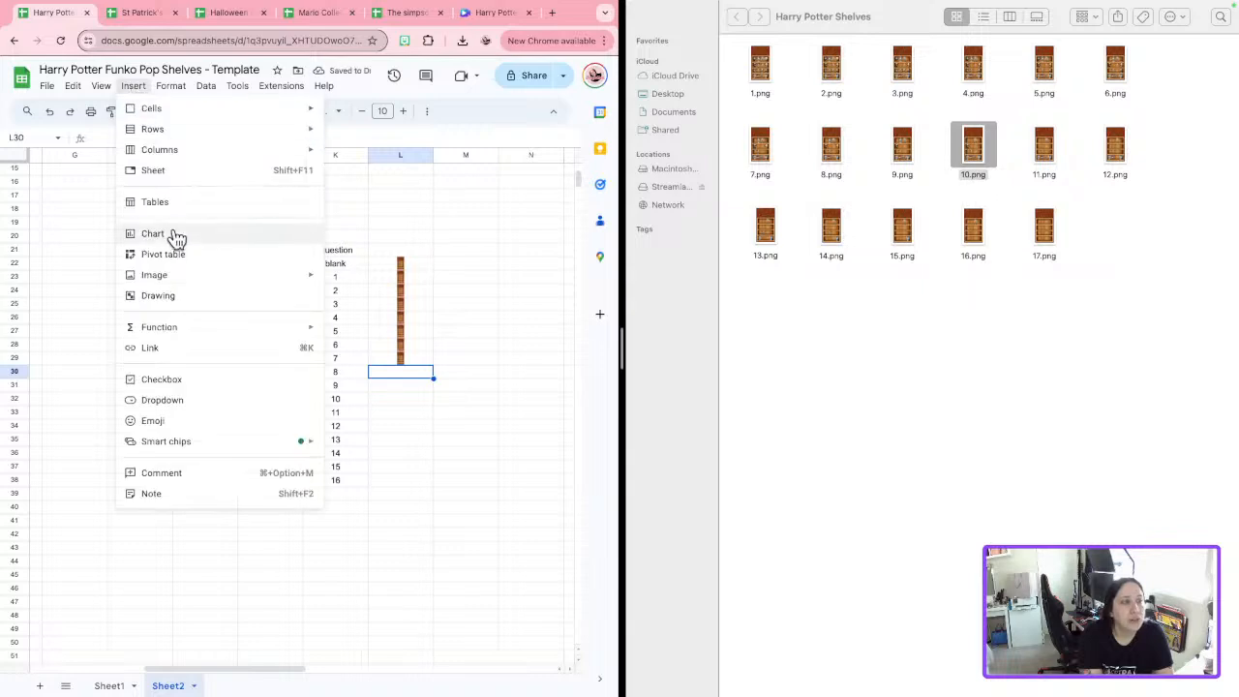
mouse_move(172, 275)
click(373, 280)
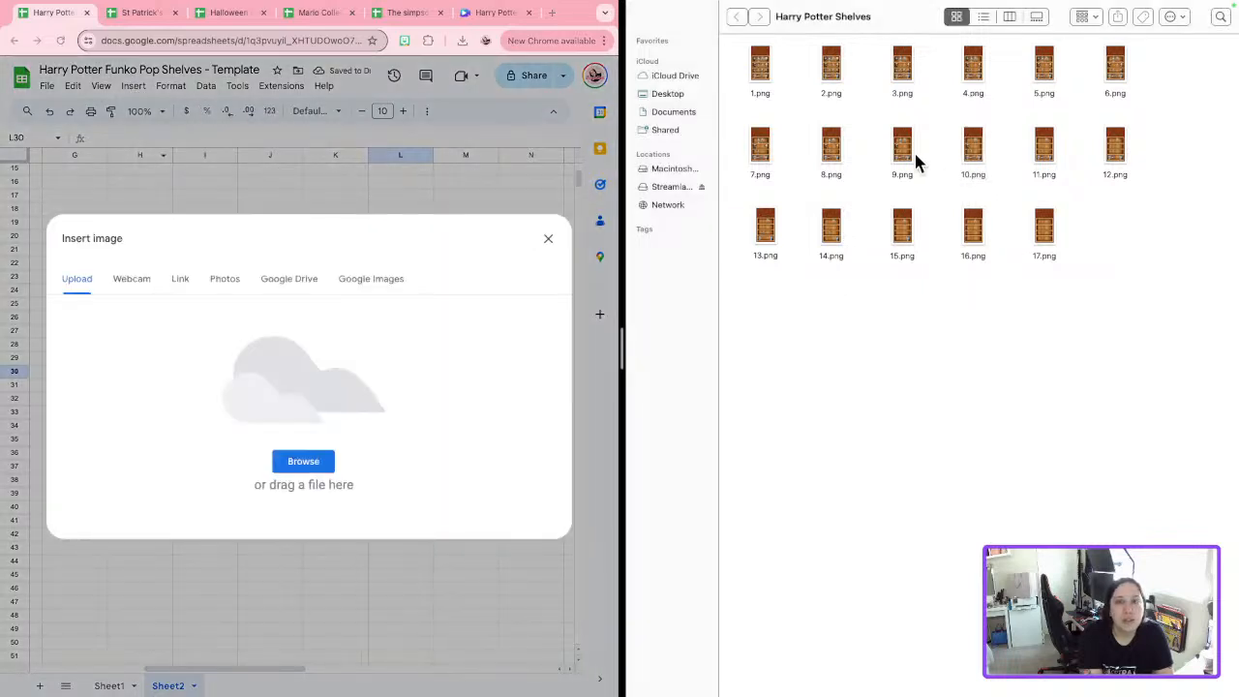
drag(901, 150, 421, 328)
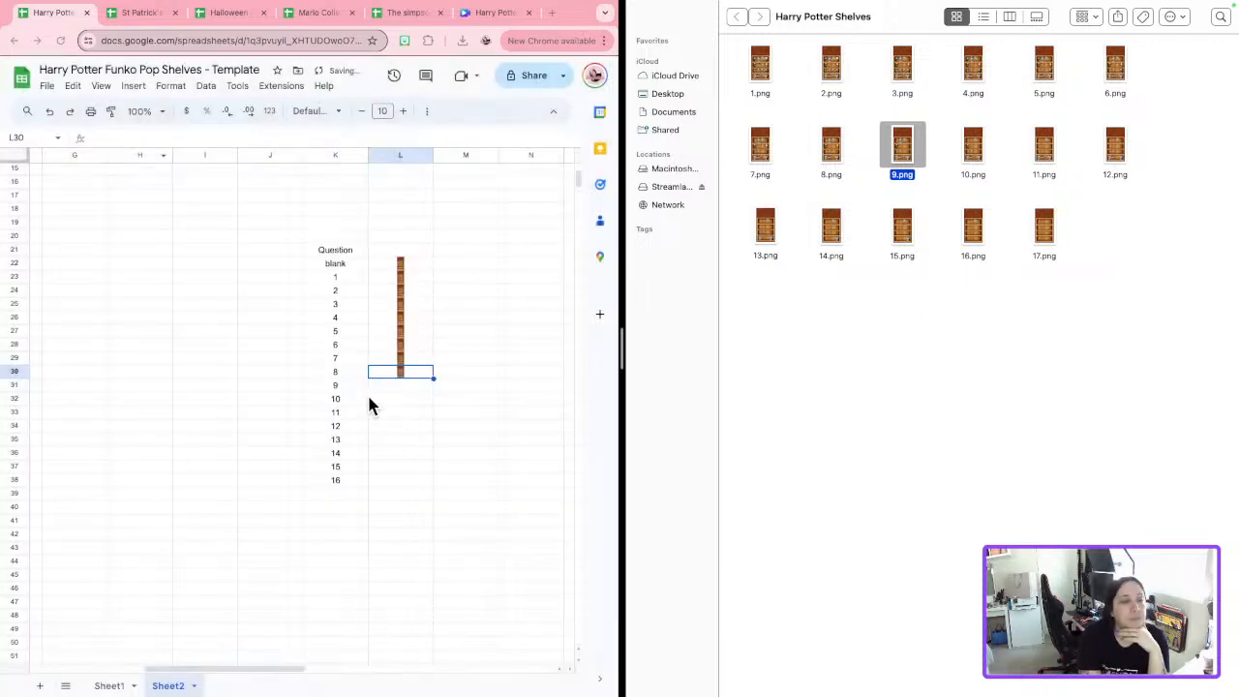
Insert 8.png as an in-cell image in L31, beside question 9.
click(369, 390)
click(134, 87)
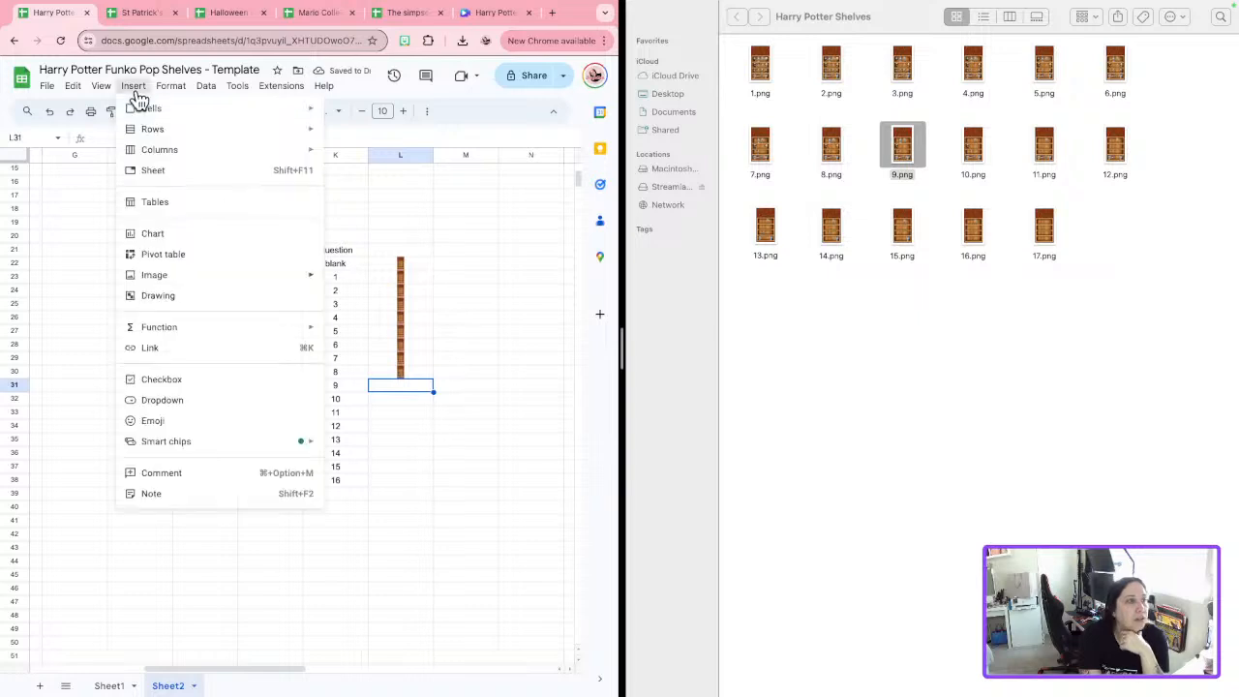
mouse_move(213, 278)
click(443, 283)
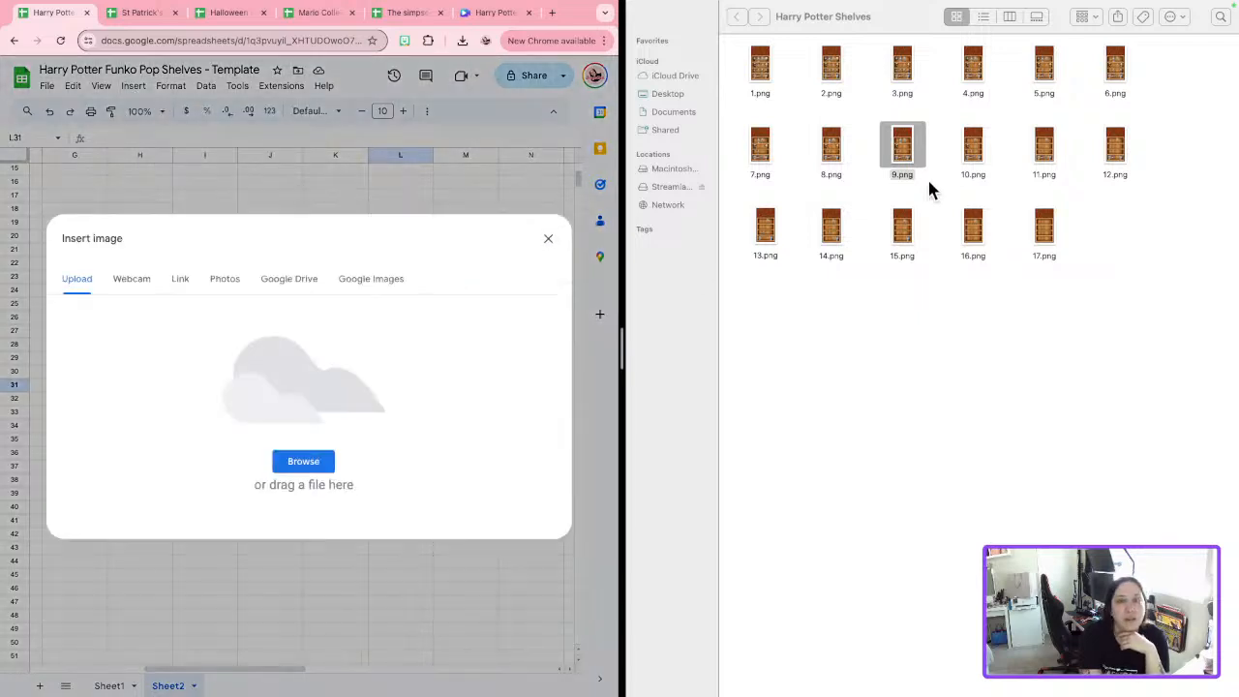
drag(840, 154, 457, 379)
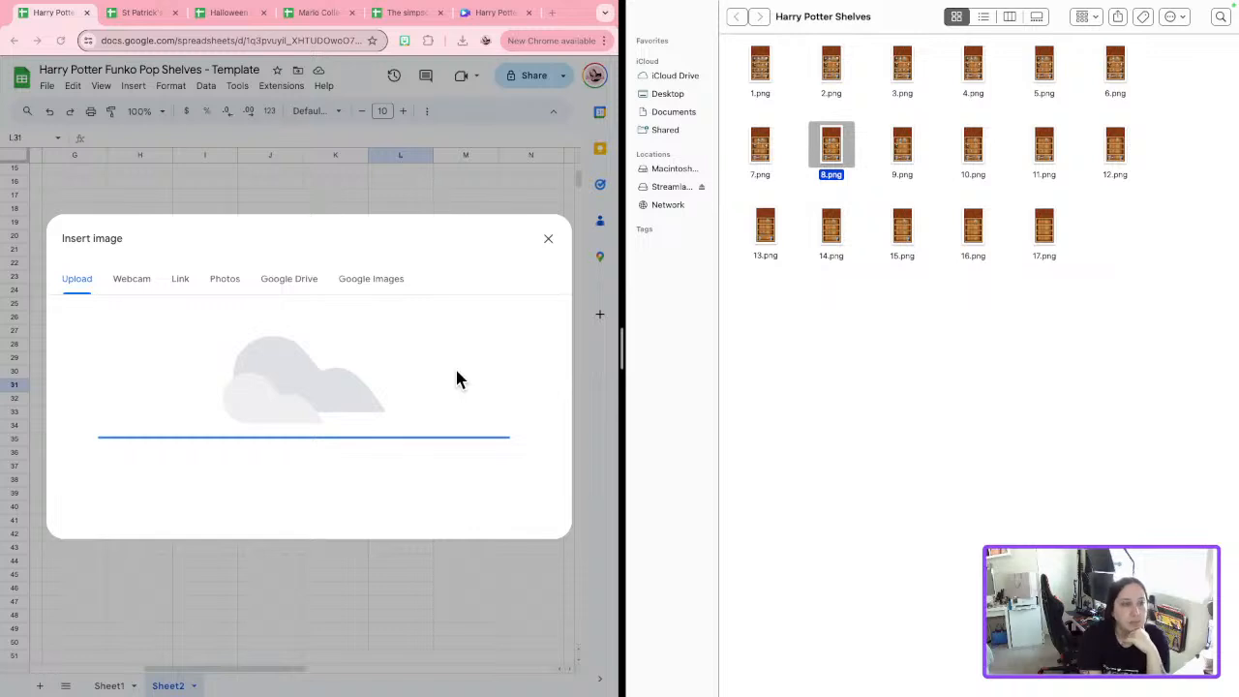
Insert 7.png as an in-cell image in L32, beside question 10.
click(384, 401)
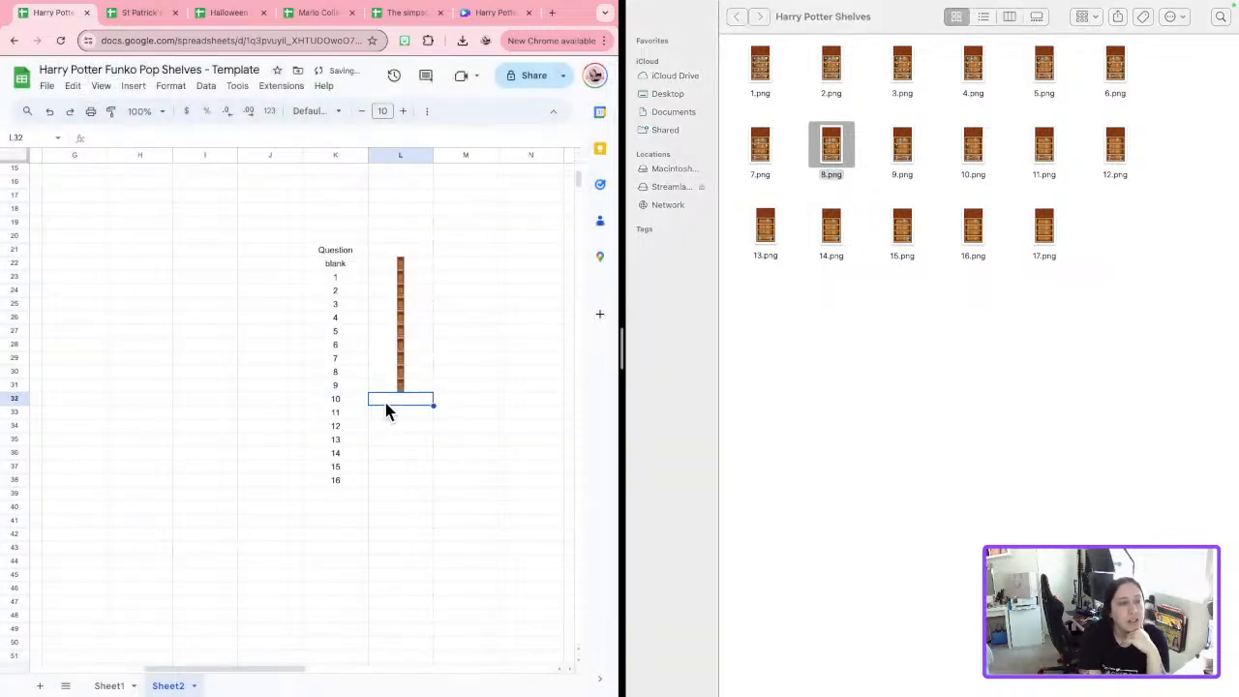
click(134, 87)
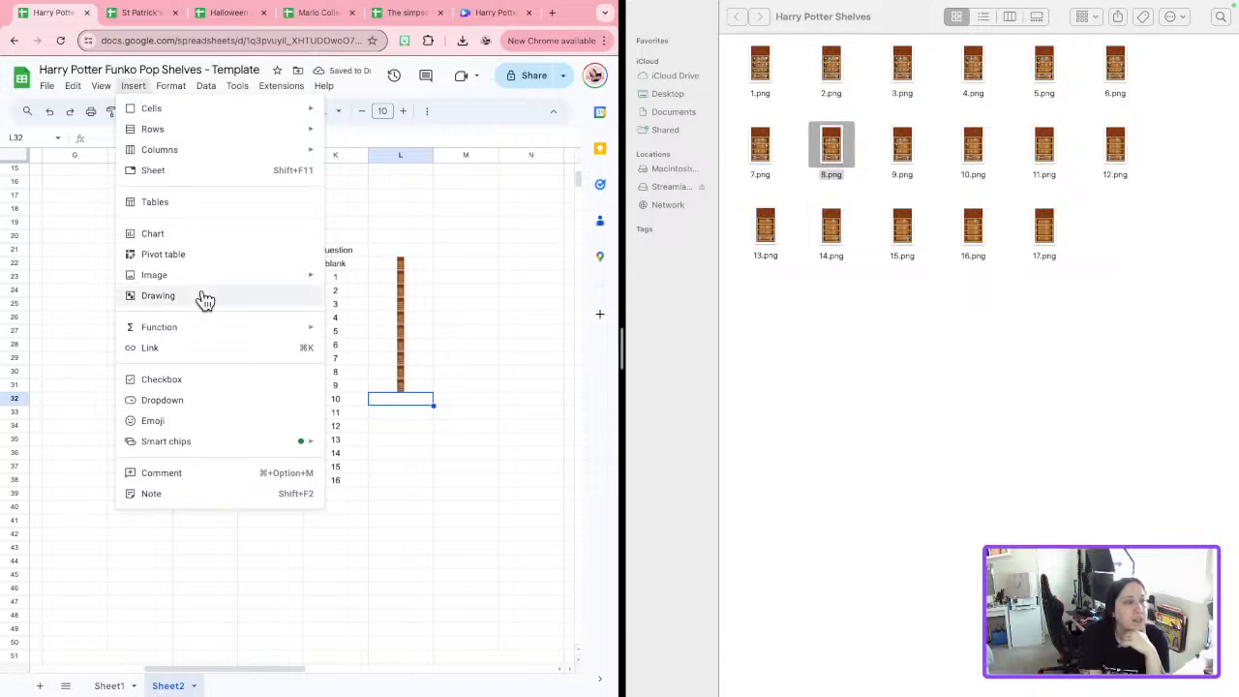
mouse_move(193, 278)
click(345, 280)
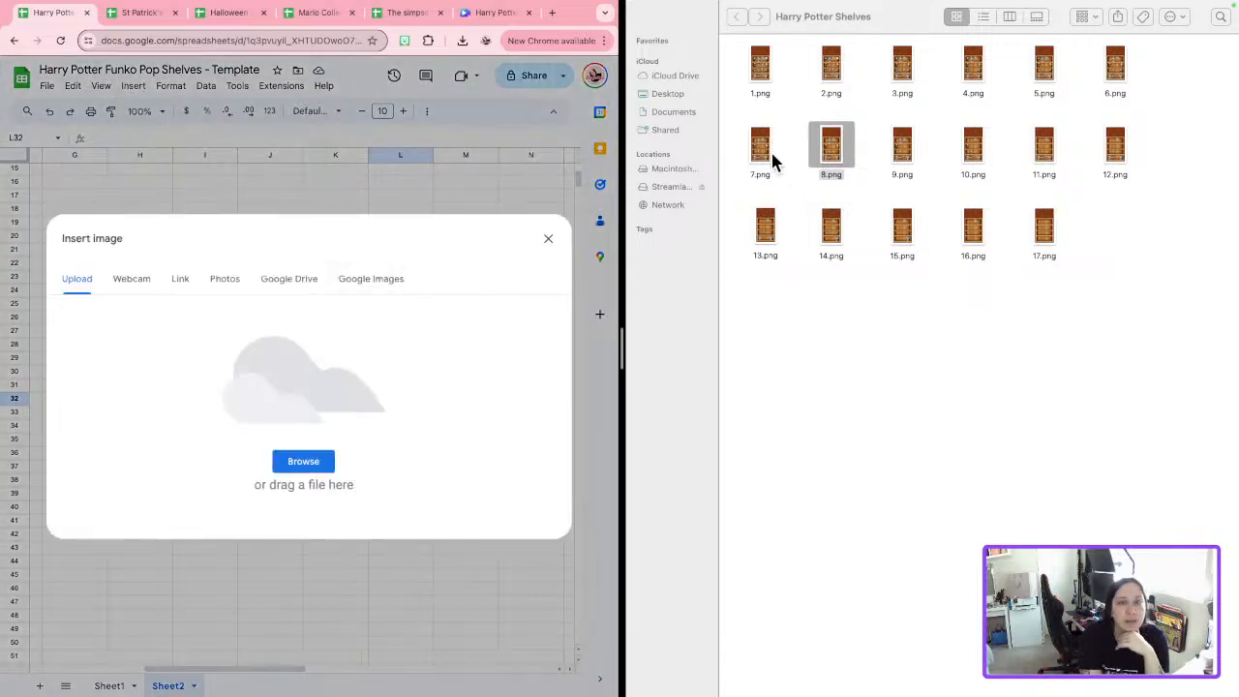
drag(762, 151, 384, 421)
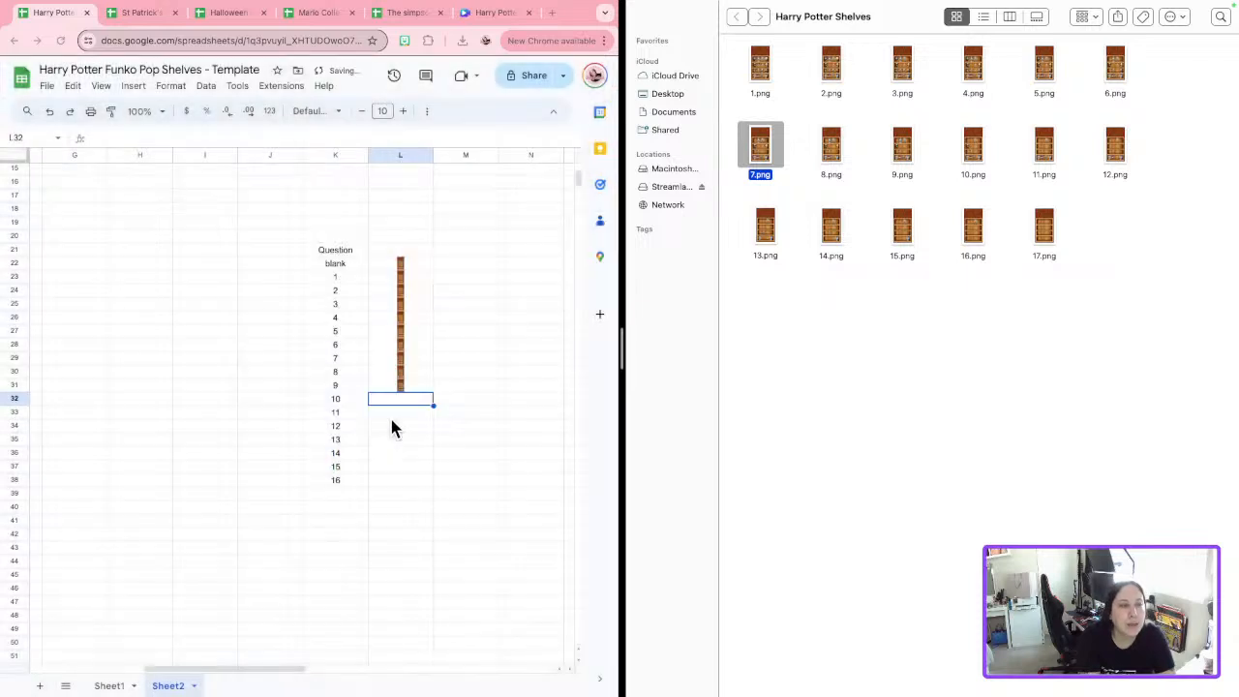
Insert 6.png as an in-cell image in L33, beside question 11.
click(398, 412)
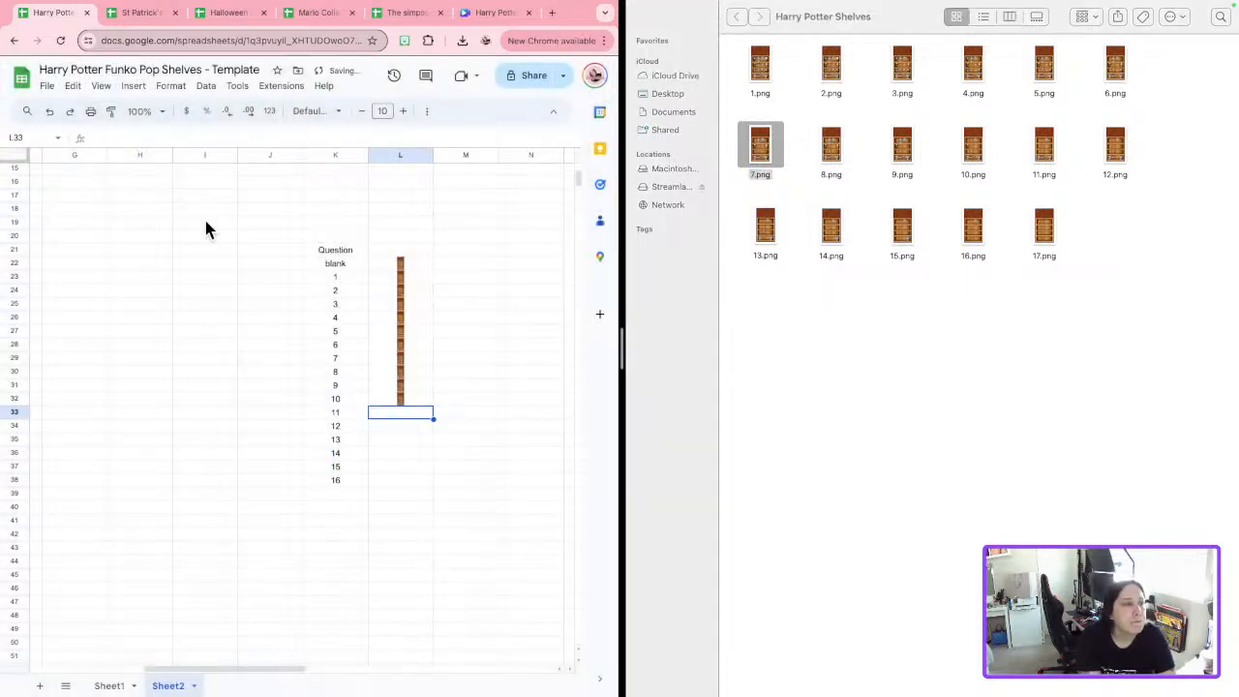
click(134, 86)
mouse_move(199, 280)
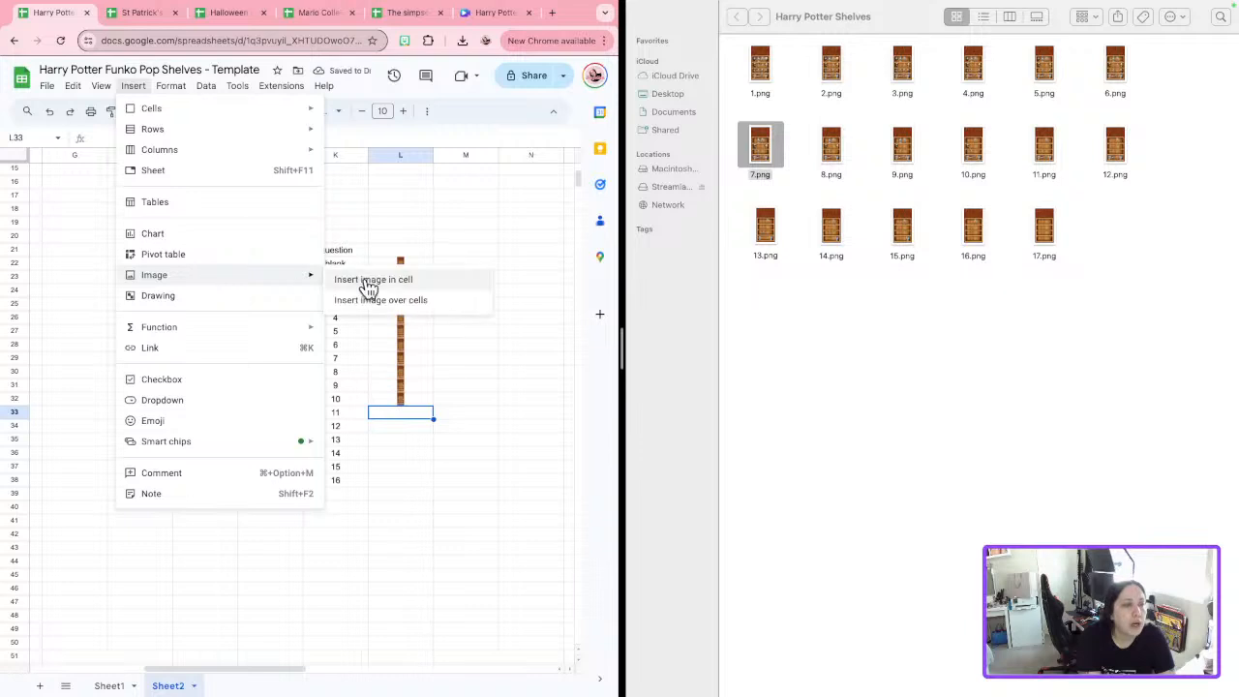
click(369, 284)
click(1116, 64)
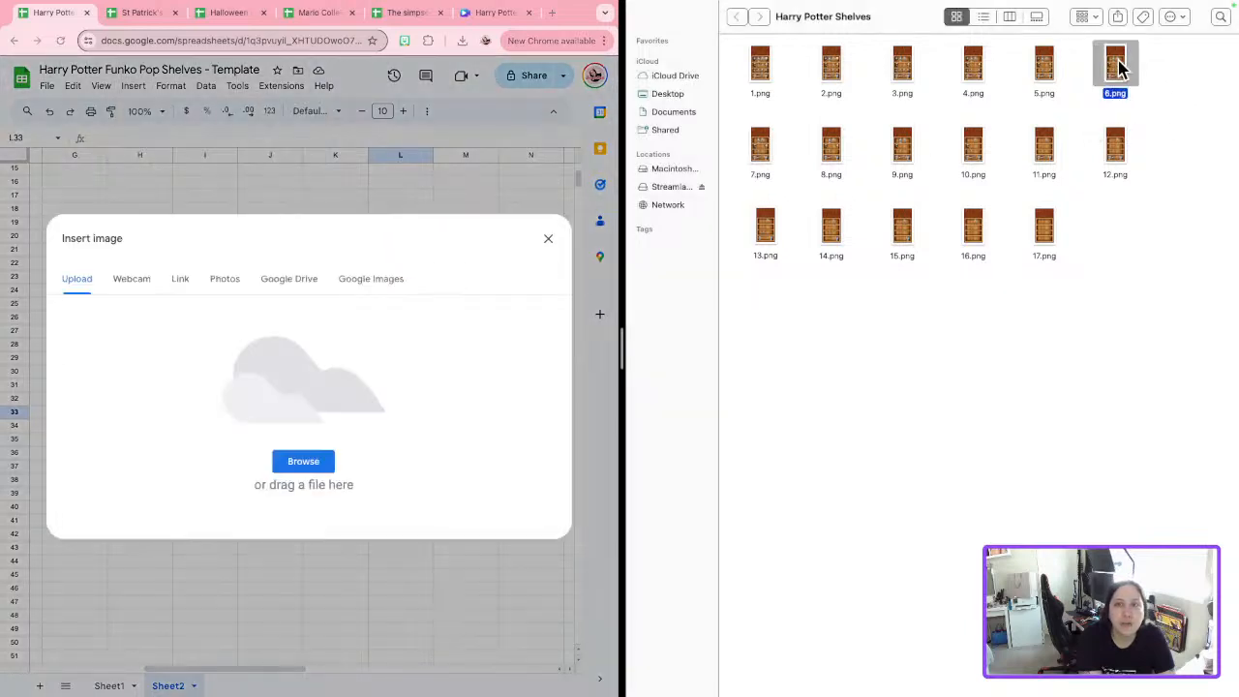
drag(1118, 63, 338, 360)
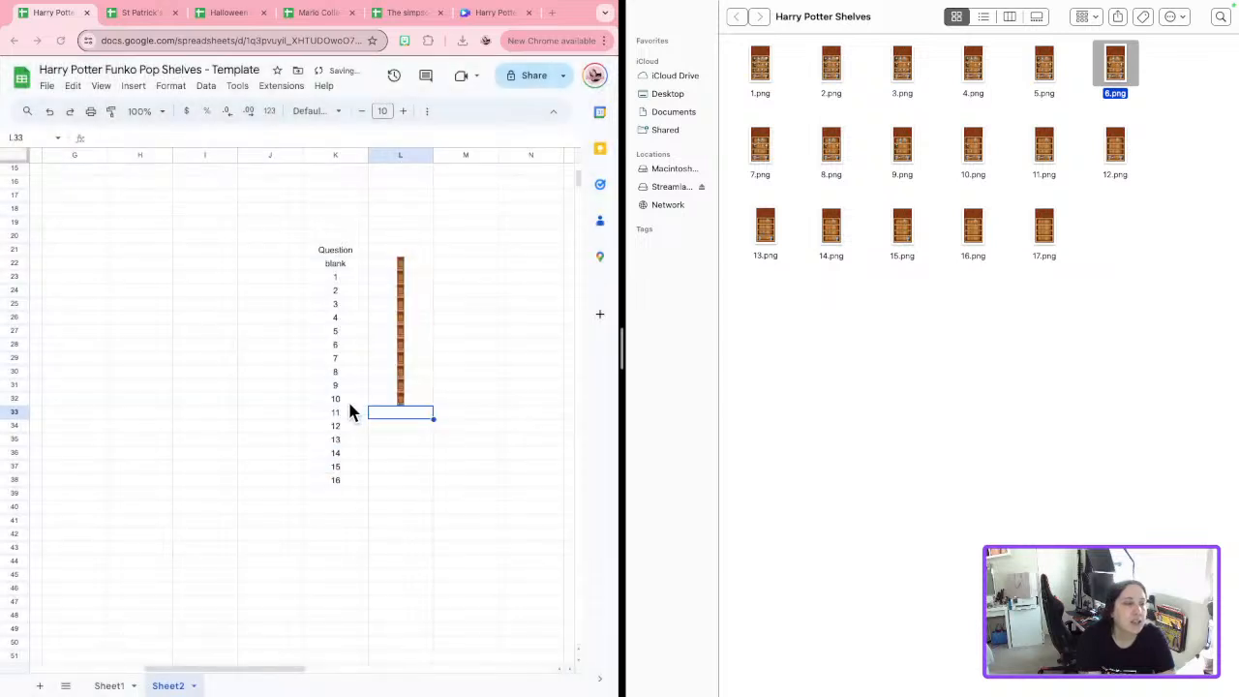
Insert 5.png as an in-cell image in L34, beside question 12.
click(385, 422)
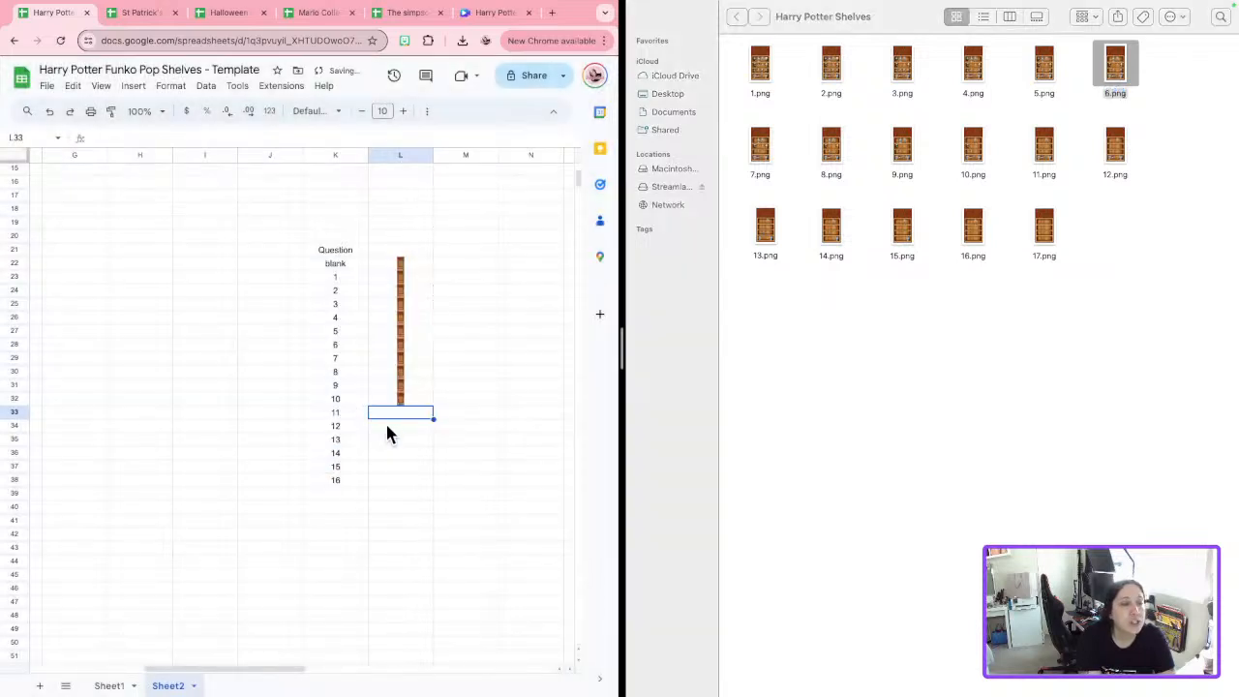
click(132, 86)
mouse_move(174, 281)
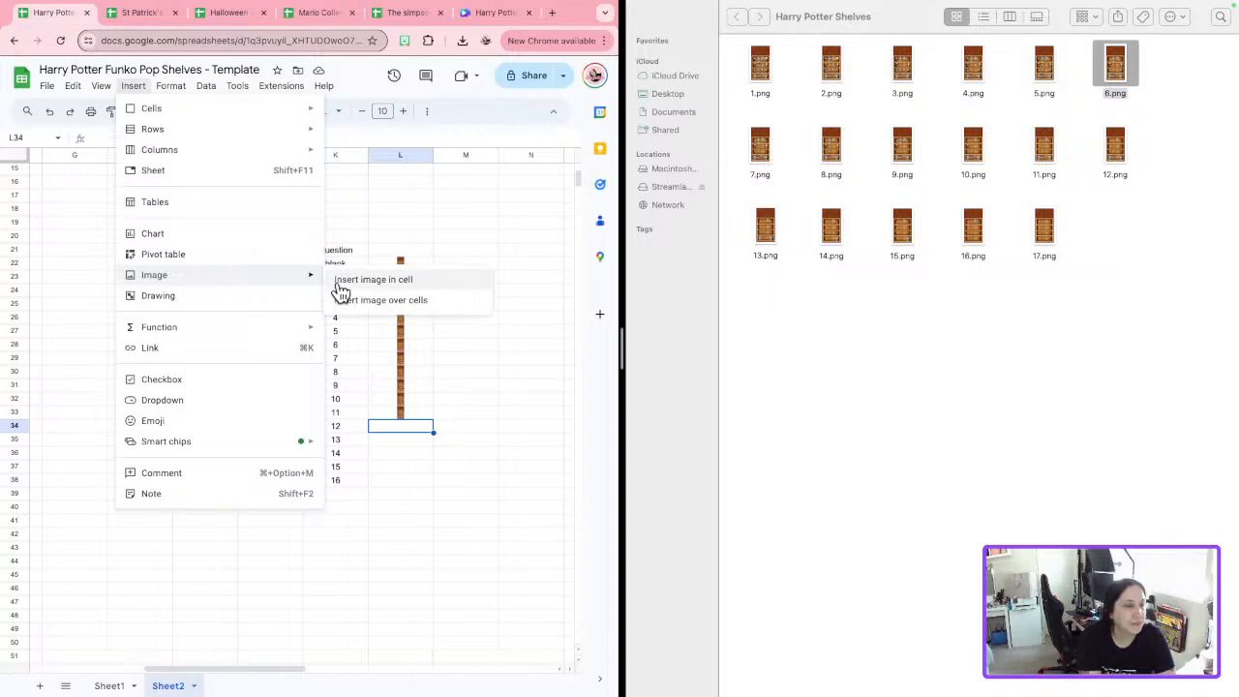
click(383, 286)
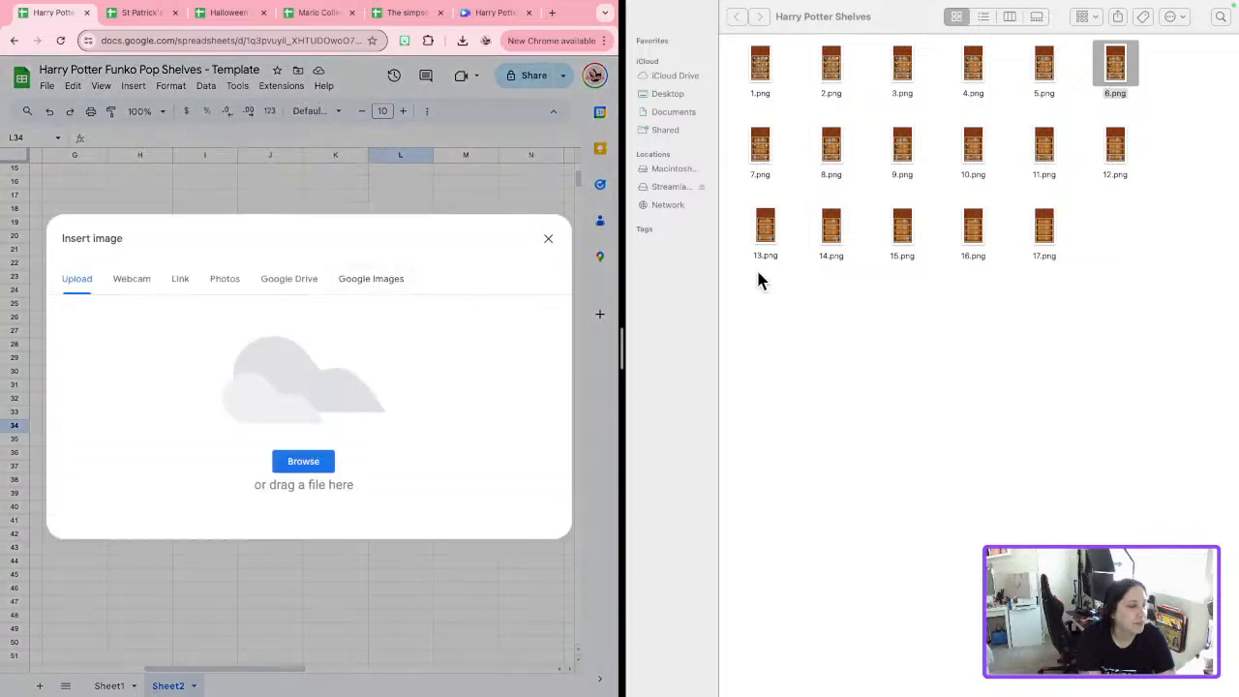
click(1043, 64)
drag(1043, 64, 432, 350)
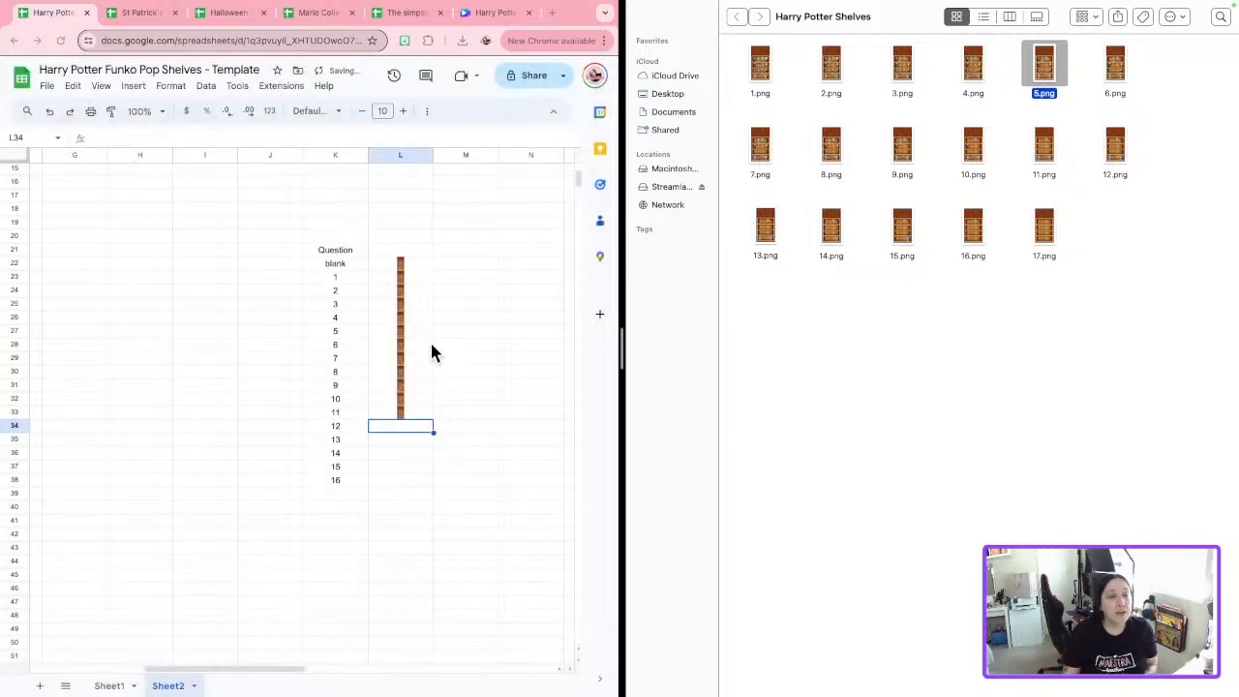
Insert 4.png as an in-cell image in L35, beside question 13.
click(385, 443)
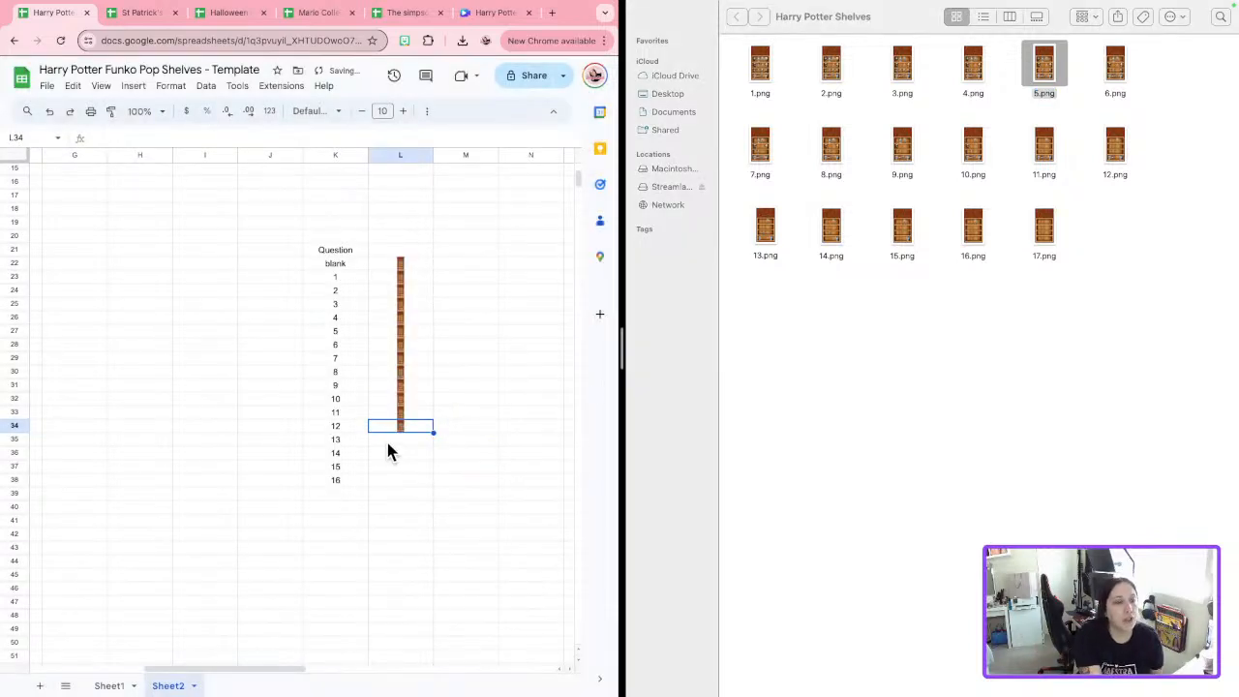
click(387, 442)
click(133, 87)
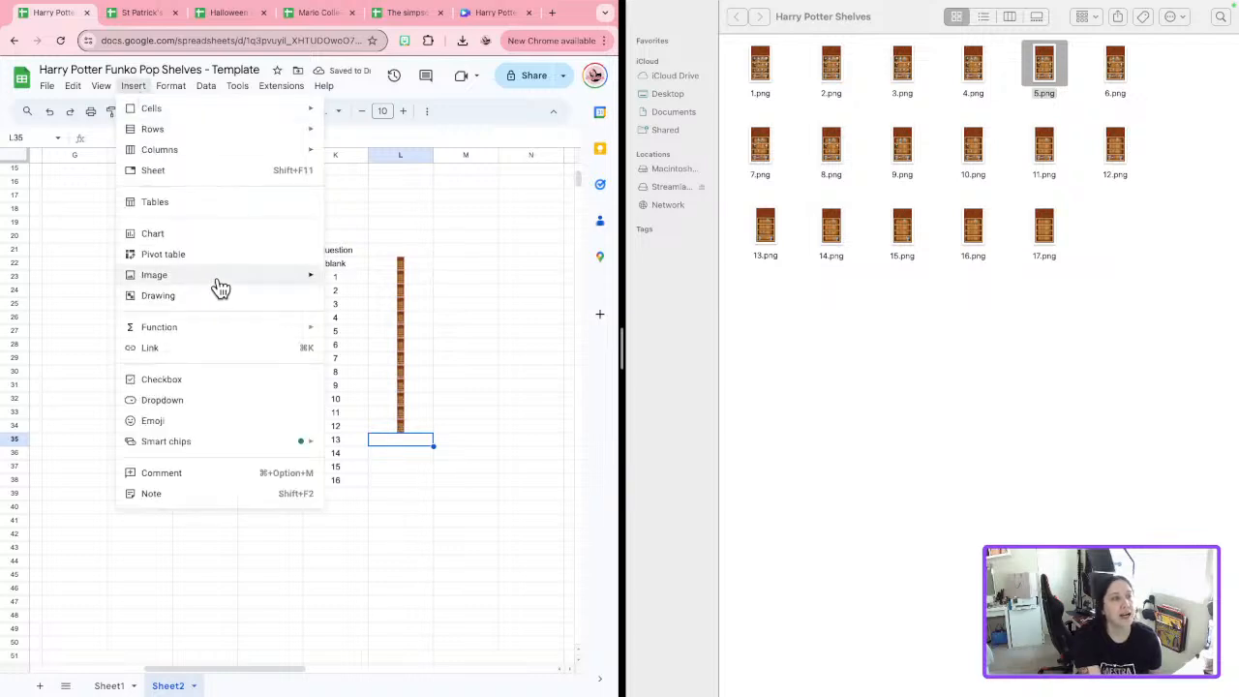
mouse_move(223, 284)
click(368, 277)
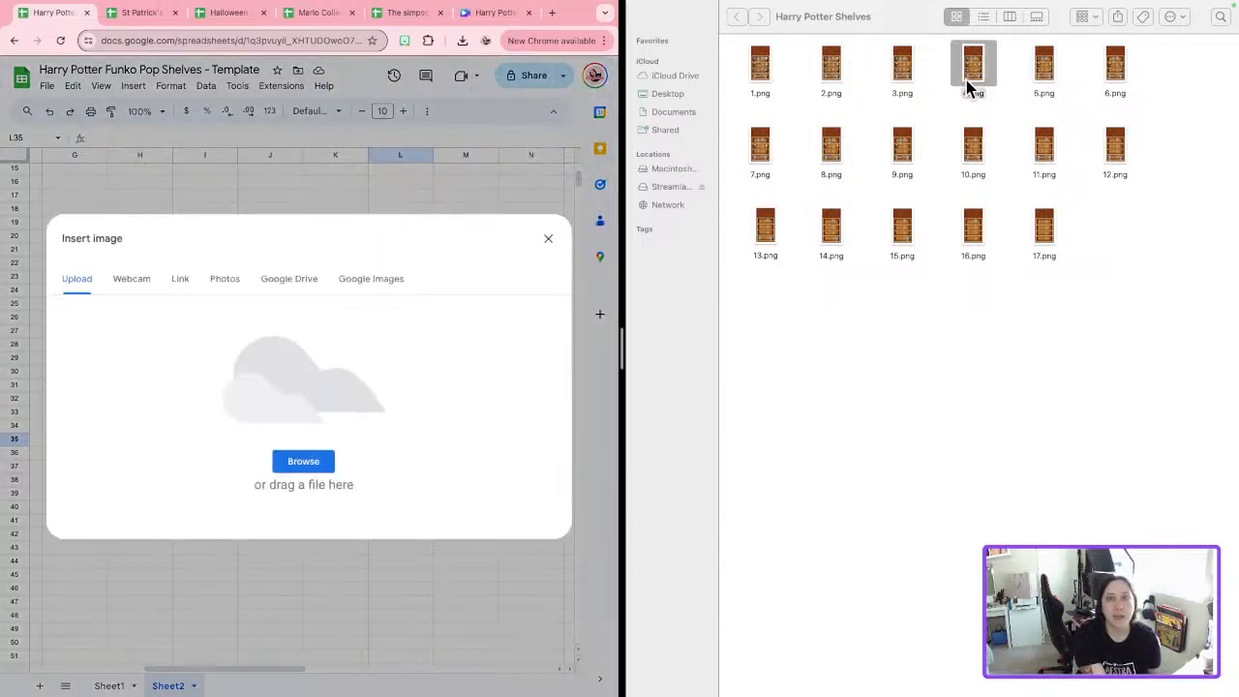
drag(969, 75, 365, 378)
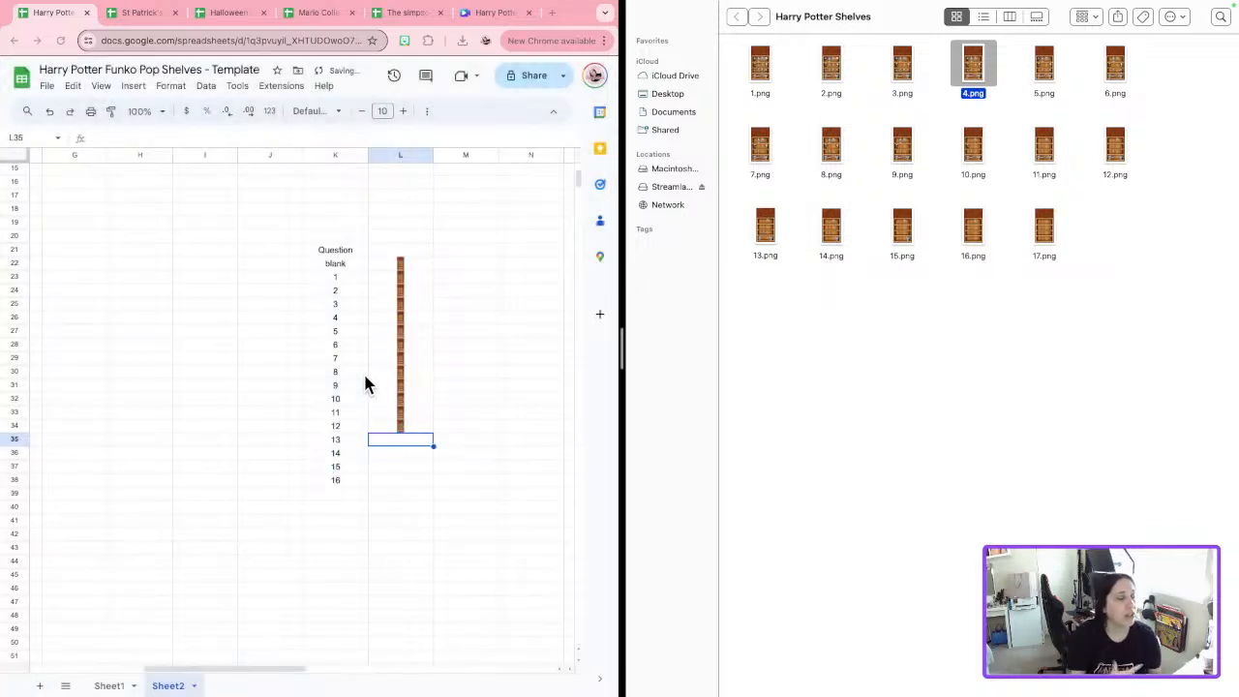
Insert 3.png as an in-cell image in L36, beside question 14.
click(409, 452)
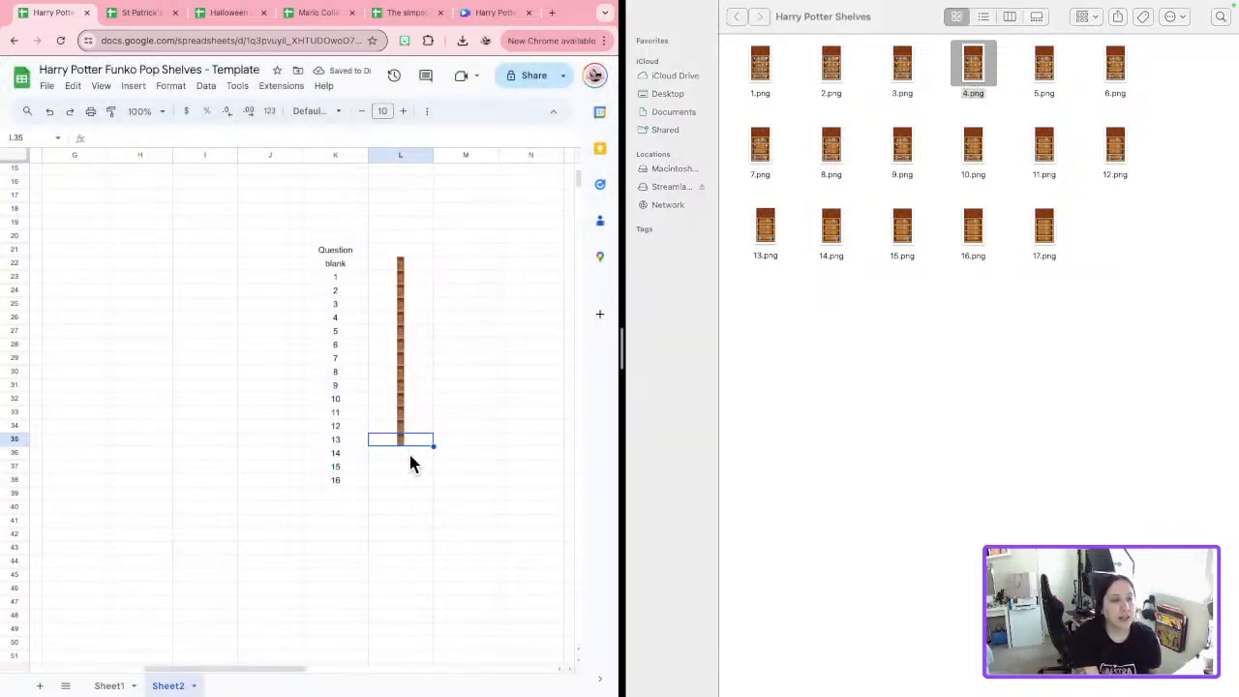
click(408, 452)
click(134, 86)
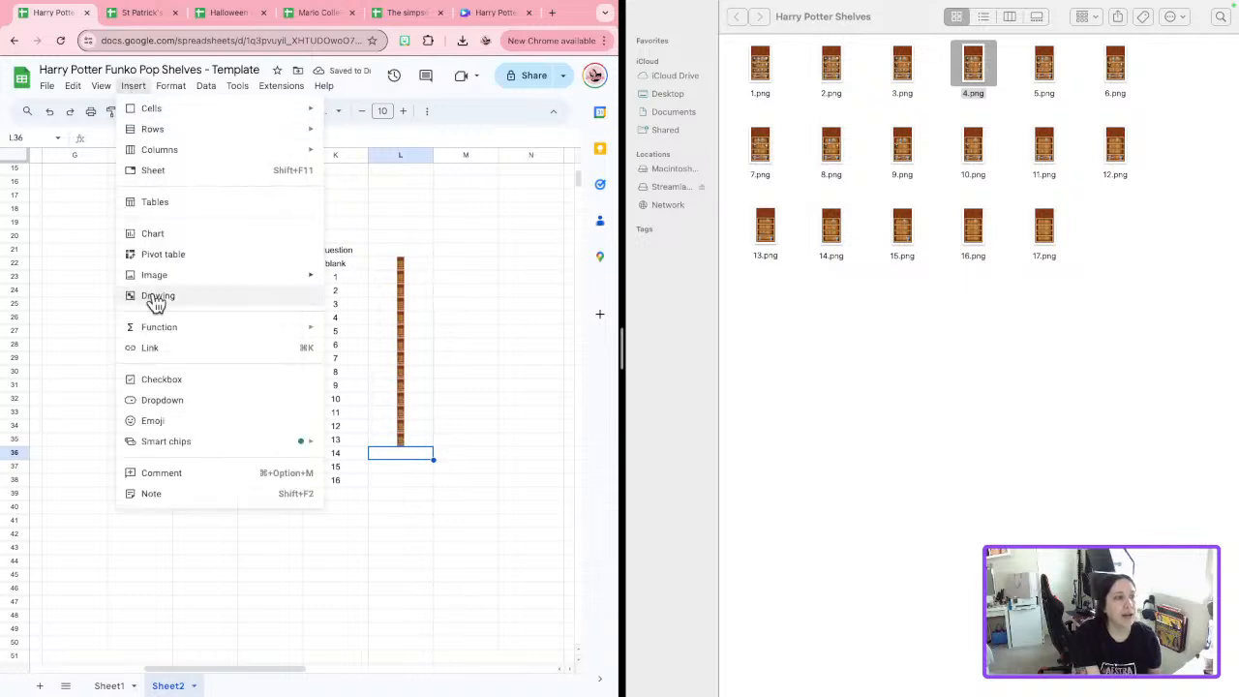
mouse_move(163, 279)
click(387, 283)
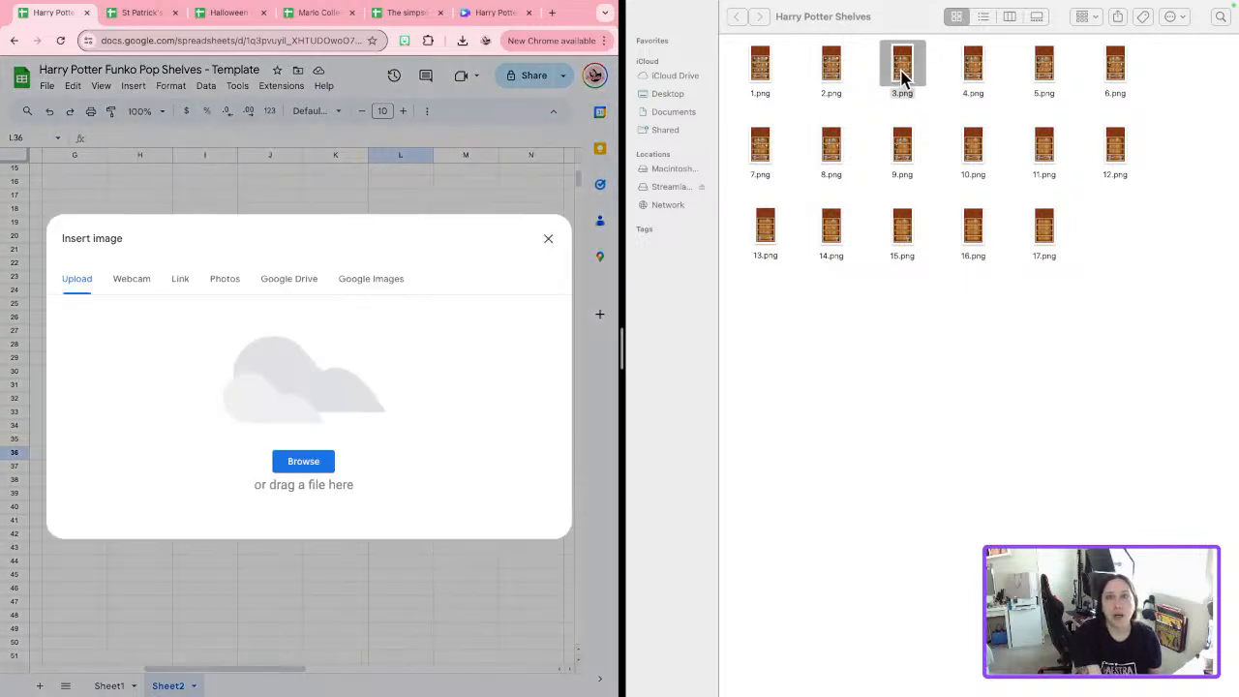
drag(899, 64, 390, 346)
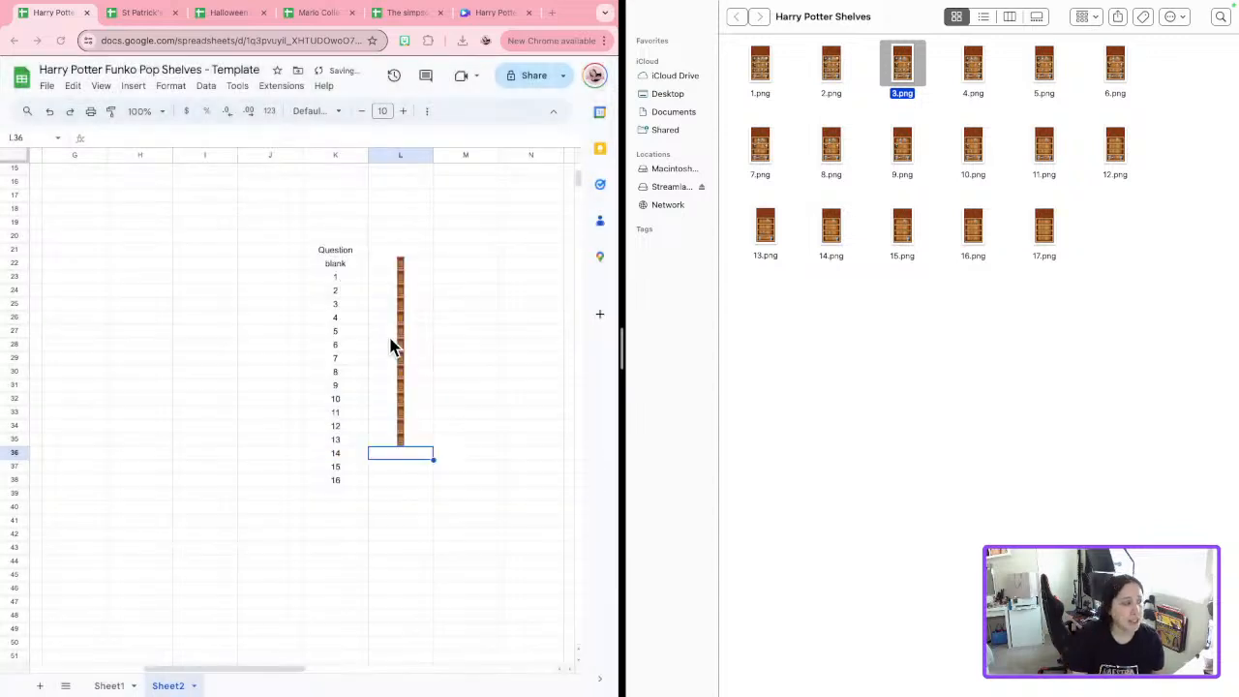
Insert 2.png as an in-cell image in L37, beside question 15.
click(376, 460)
click(385, 465)
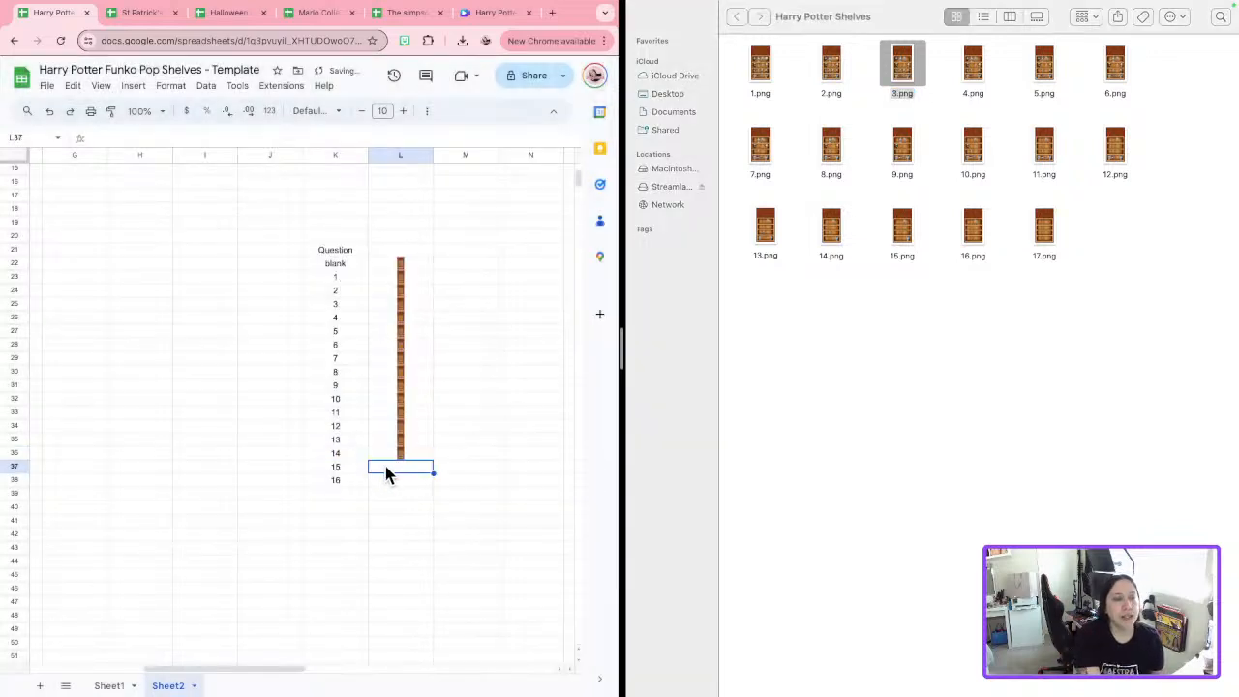
click(133, 85)
mouse_move(213, 279)
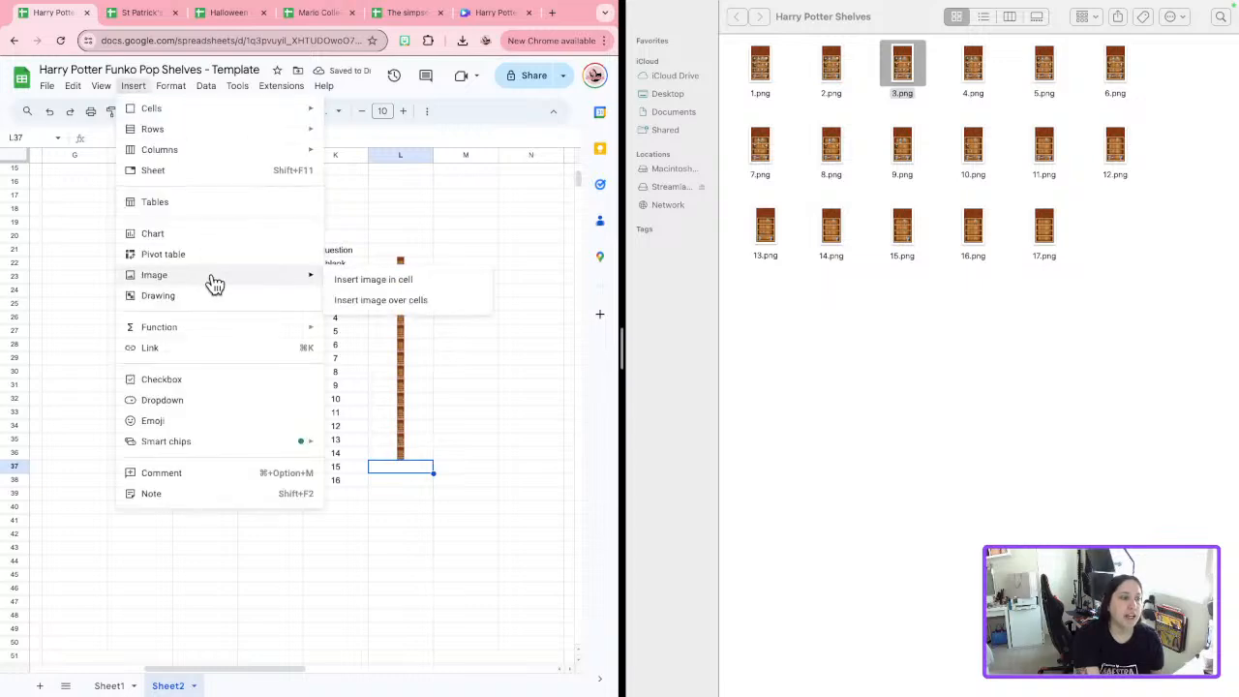
click(384, 281)
click(830, 66)
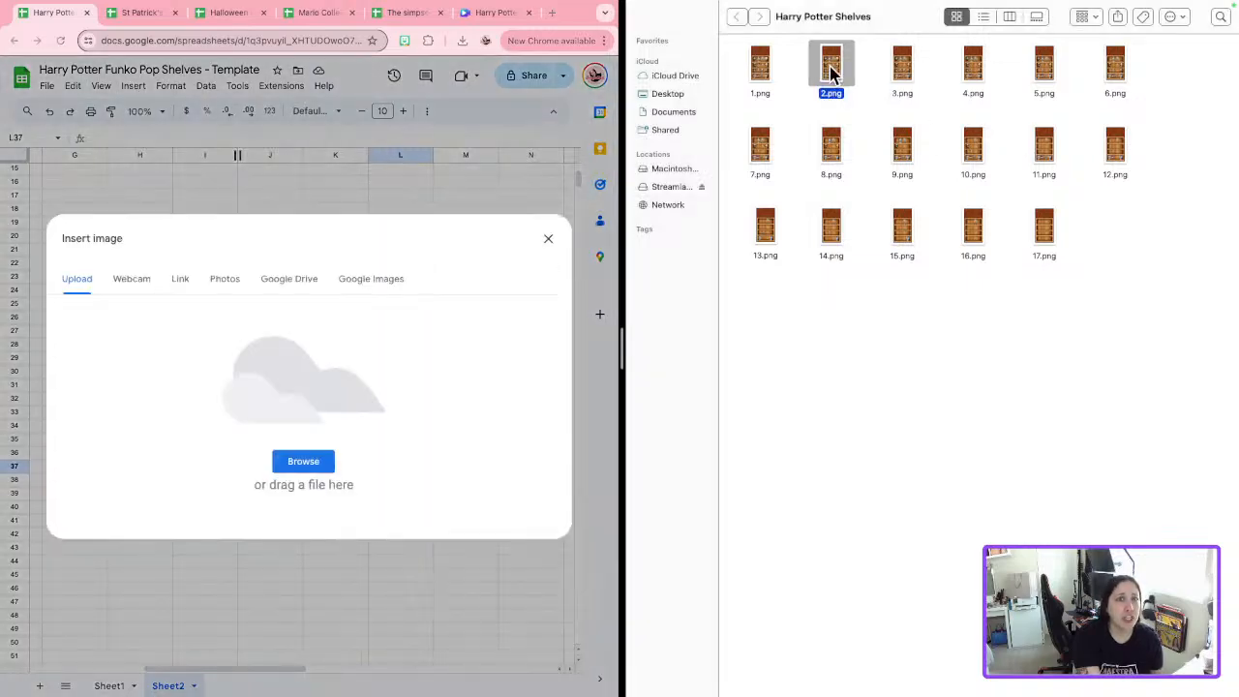
drag(830, 66, 392, 411)
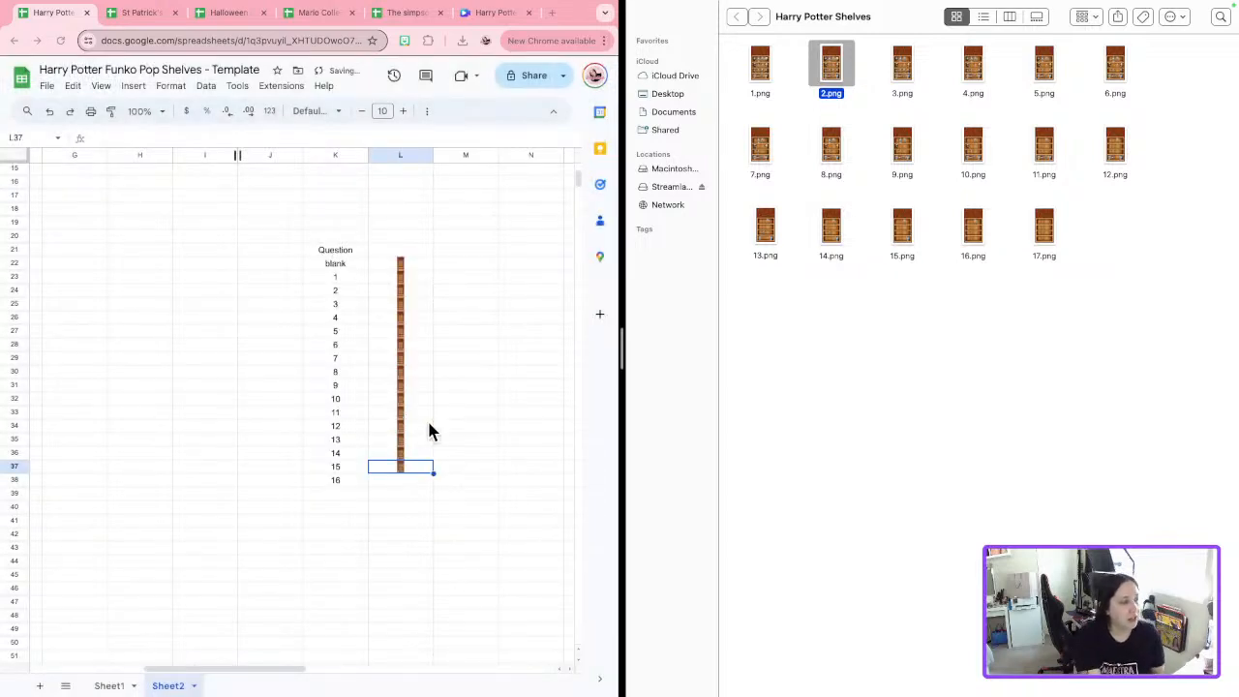
Insert 1.png as an in-cell image in L38, beside question 16.
click(382, 479)
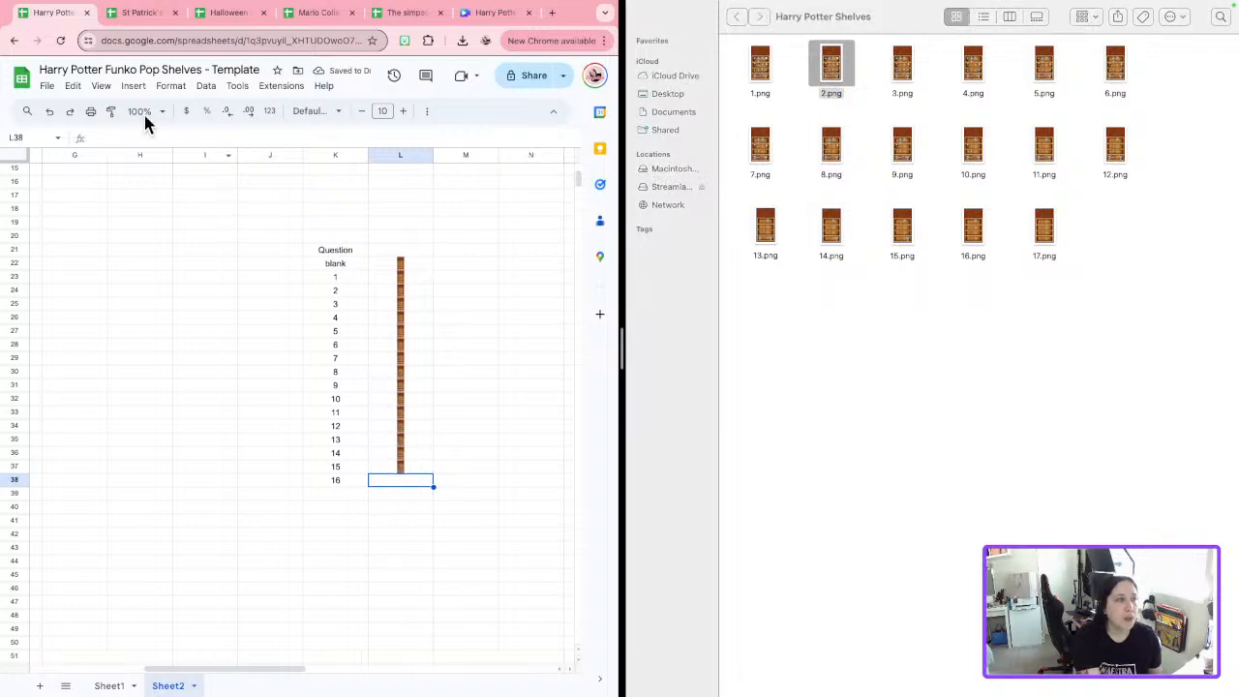
click(133, 86)
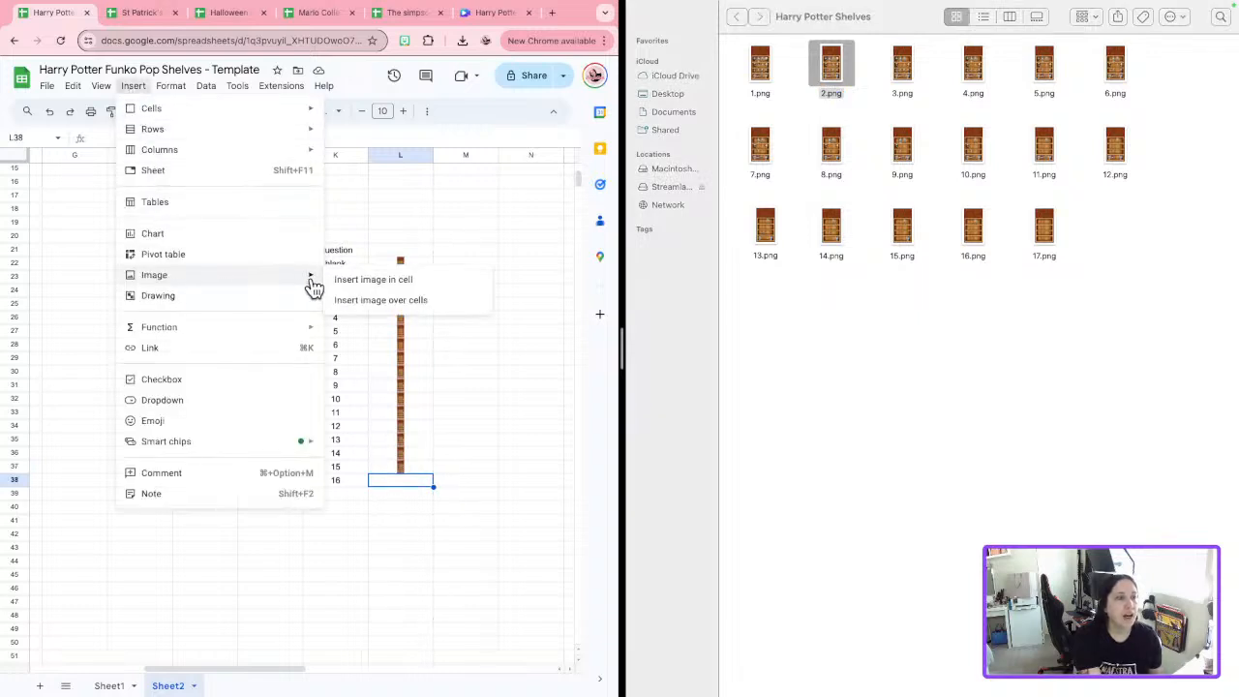
click(338, 278)
click(765, 66)
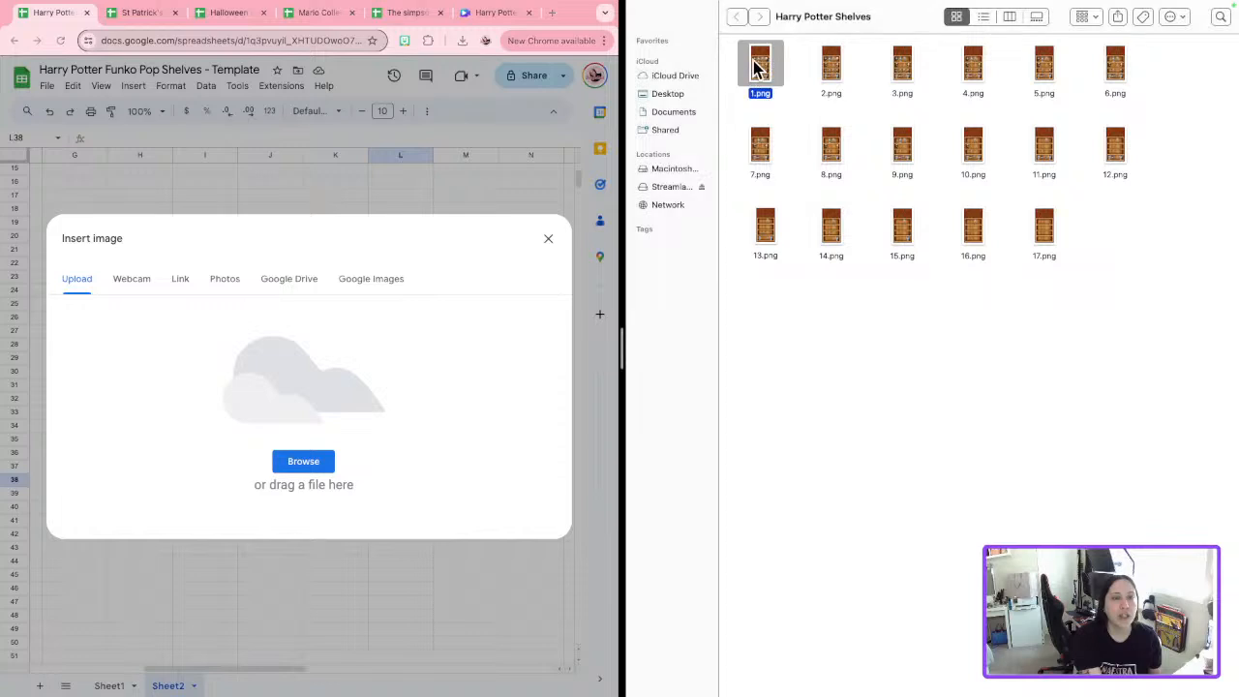
drag(767, 65, 359, 403)
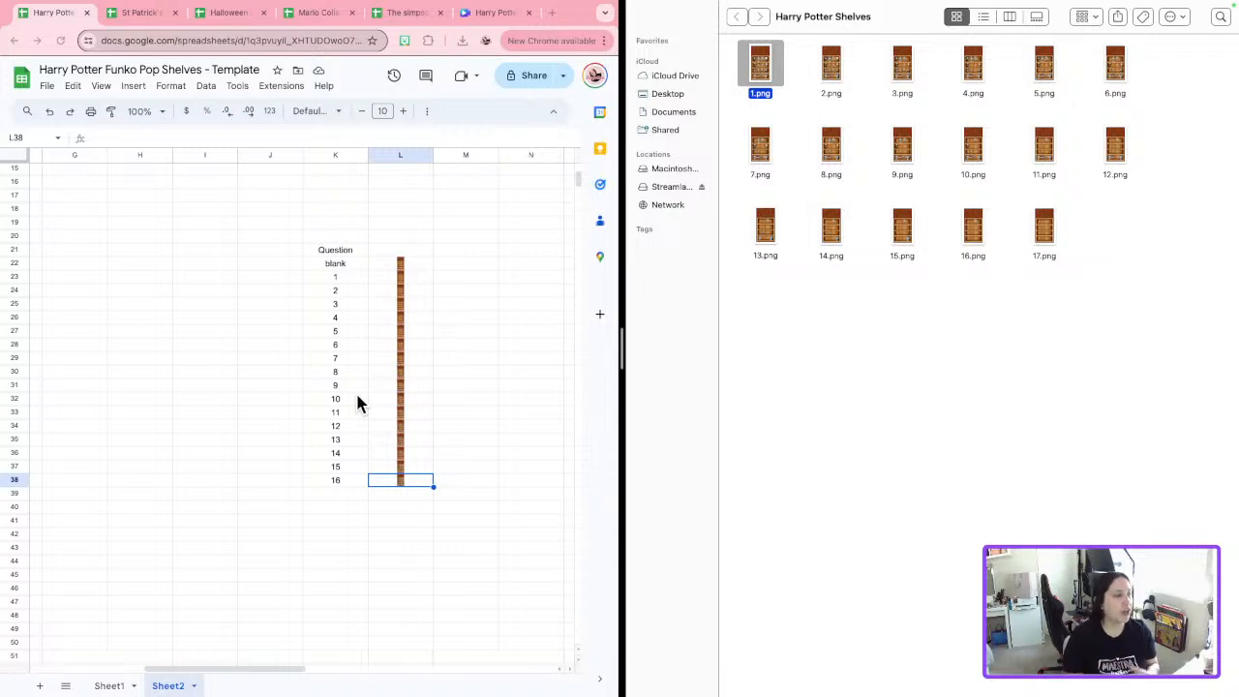
Return the spreadsheet to full width and show the worksheet on Sheet1 at 90% zoom.
mouse_move(800, 9)
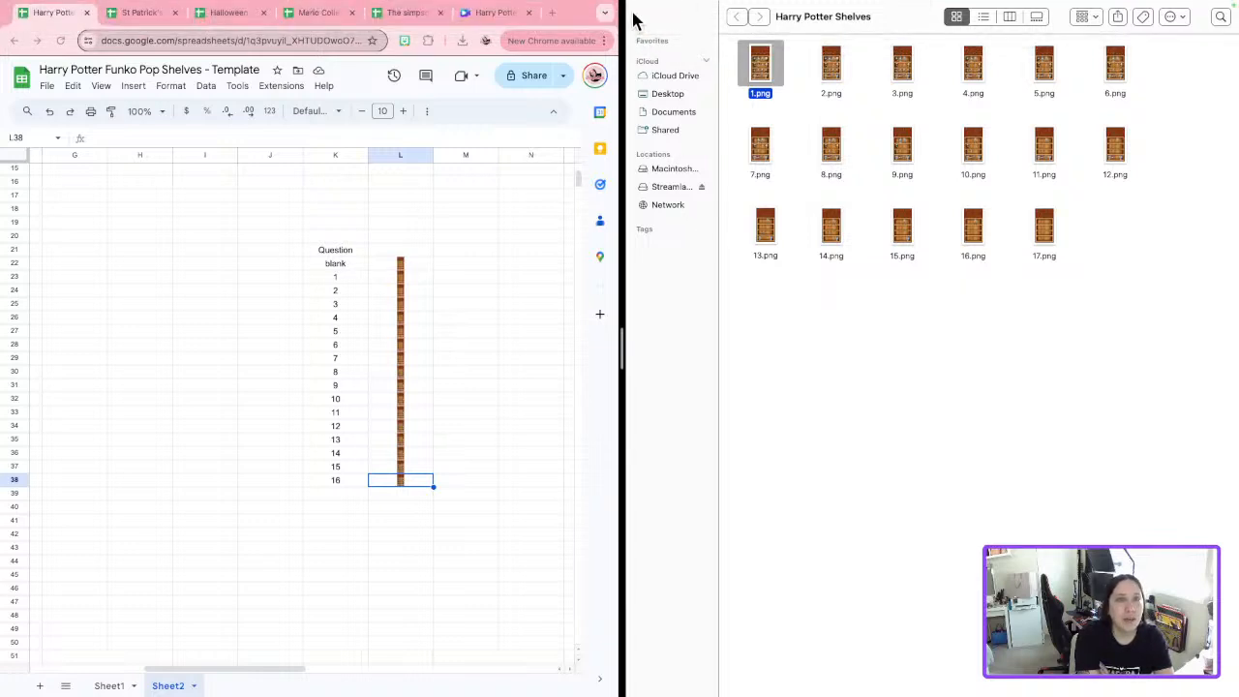
click(644, 33)
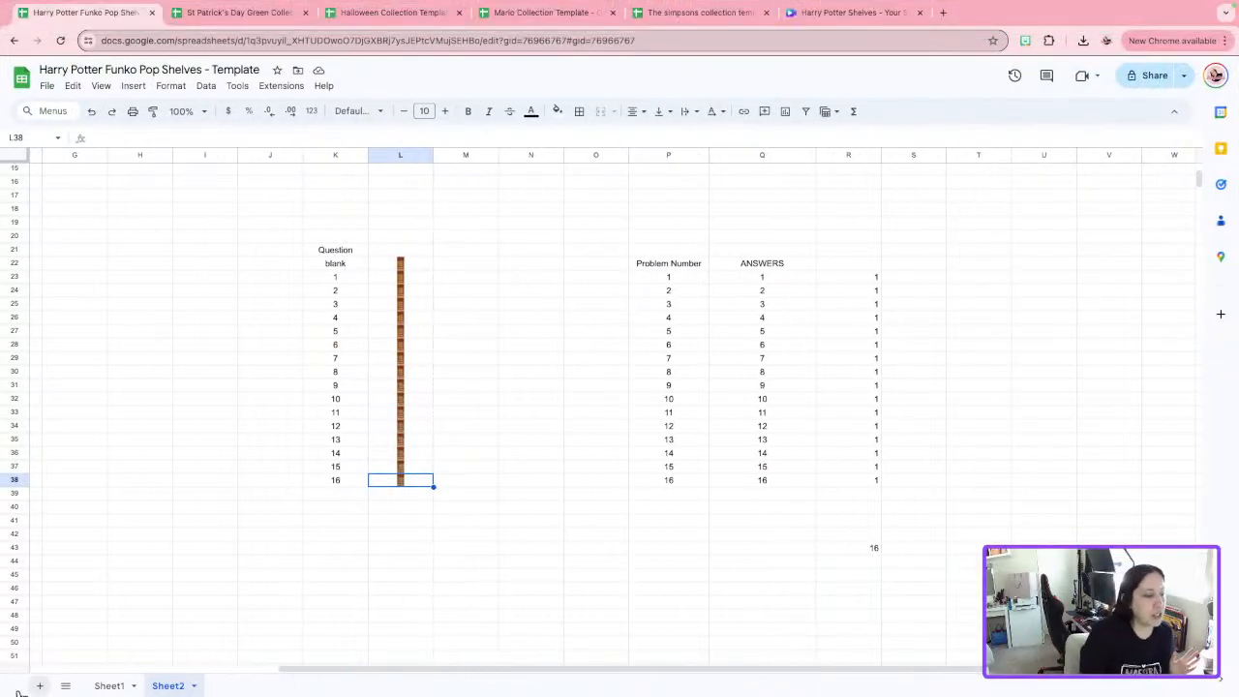
mouse_move(49, 687)
click(106, 684)
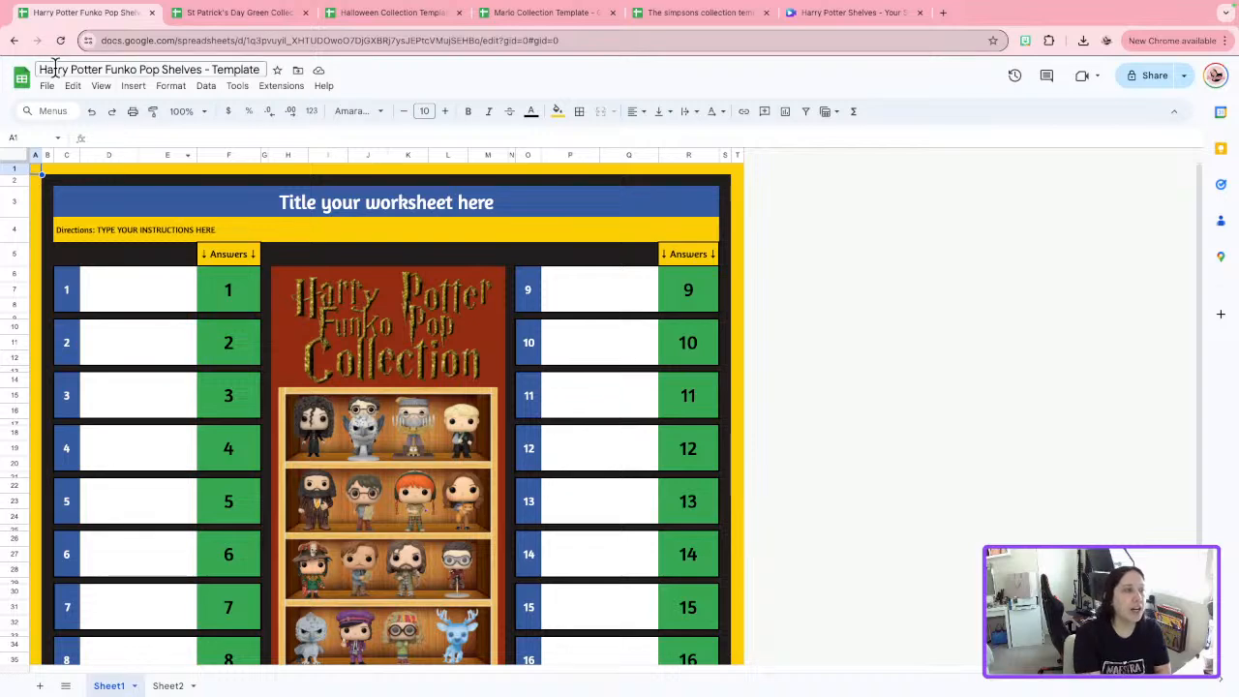
click(201, 112)
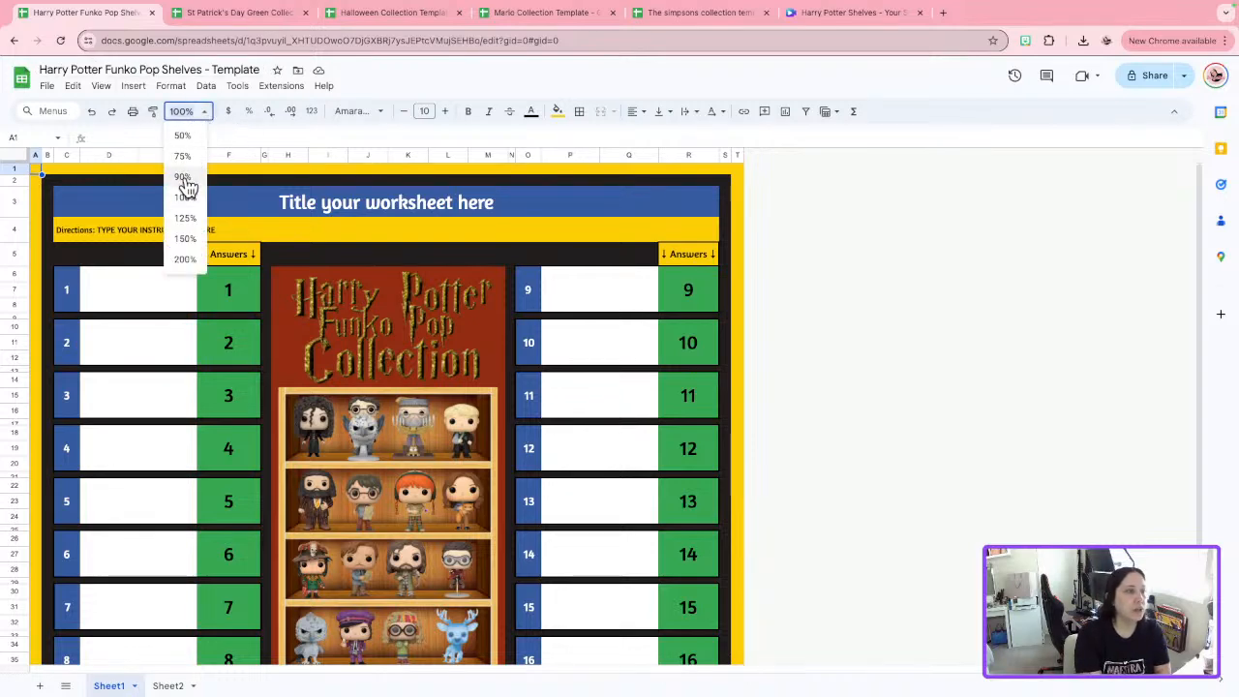
click(184, 177)
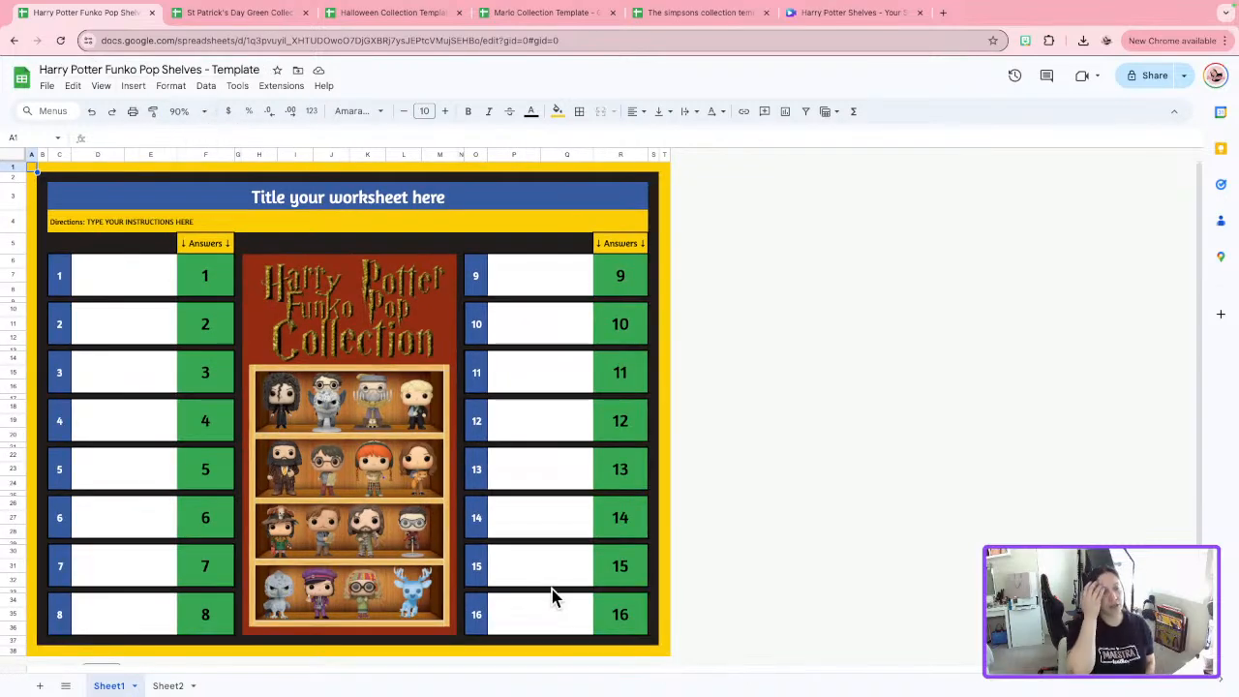
Test the shelf images by clearing the answers to questions 16 through 9, one at a time in descending order.
click(636, 615)
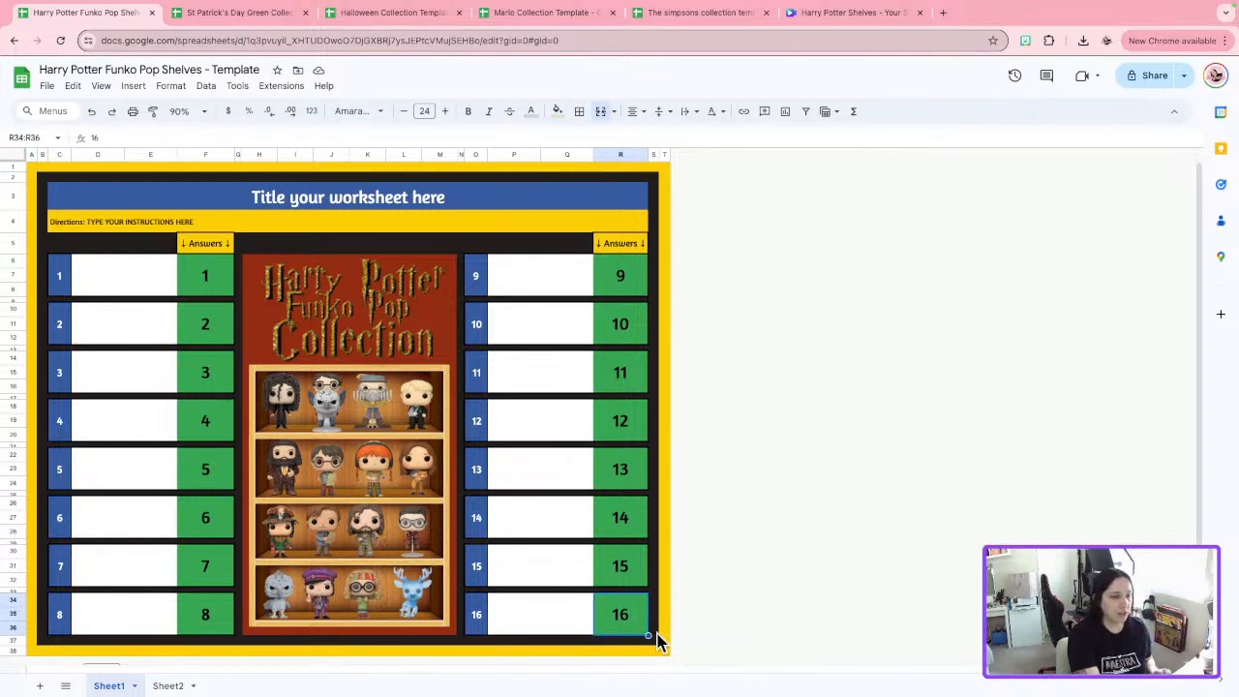
key(Delete)
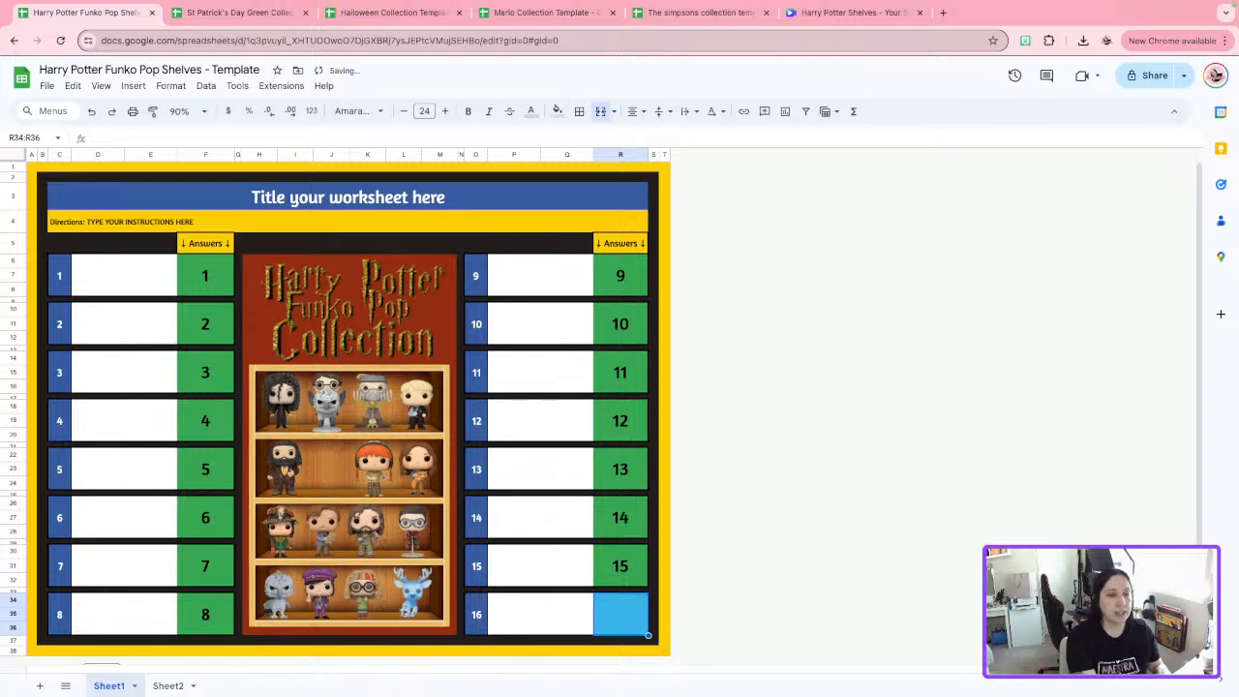
click(635, 566)
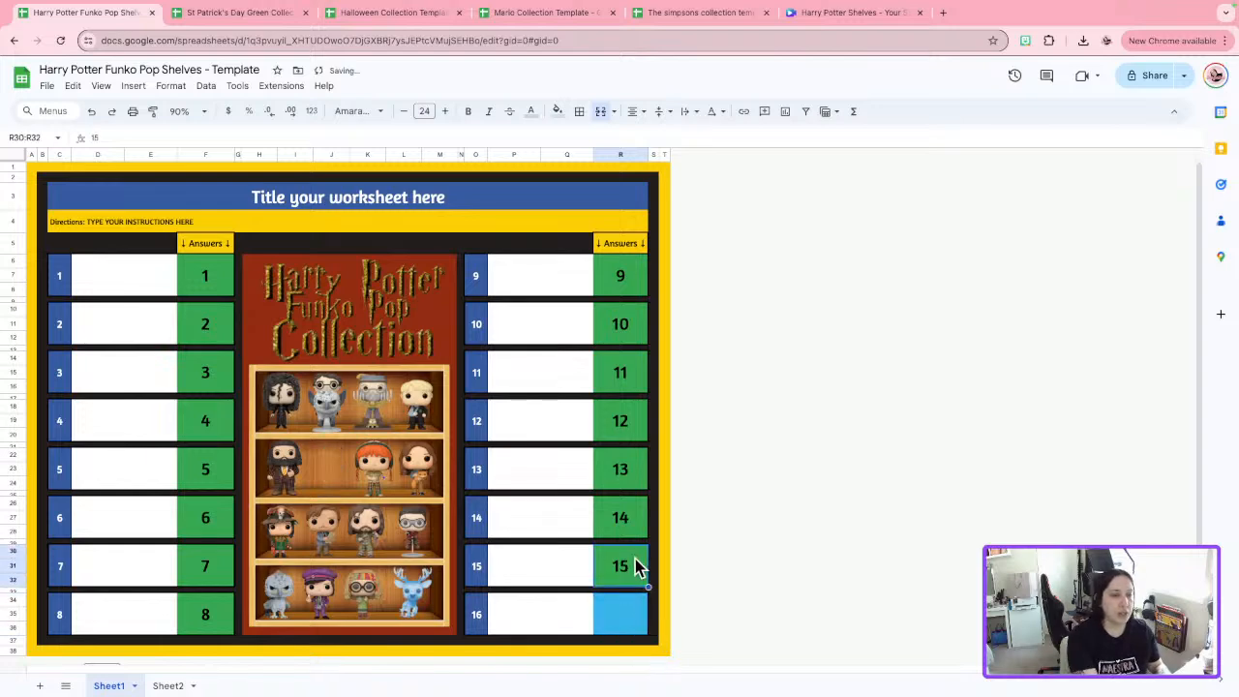
key(Delete)
click(635, 513)
key(Delete)
click(638, 477)
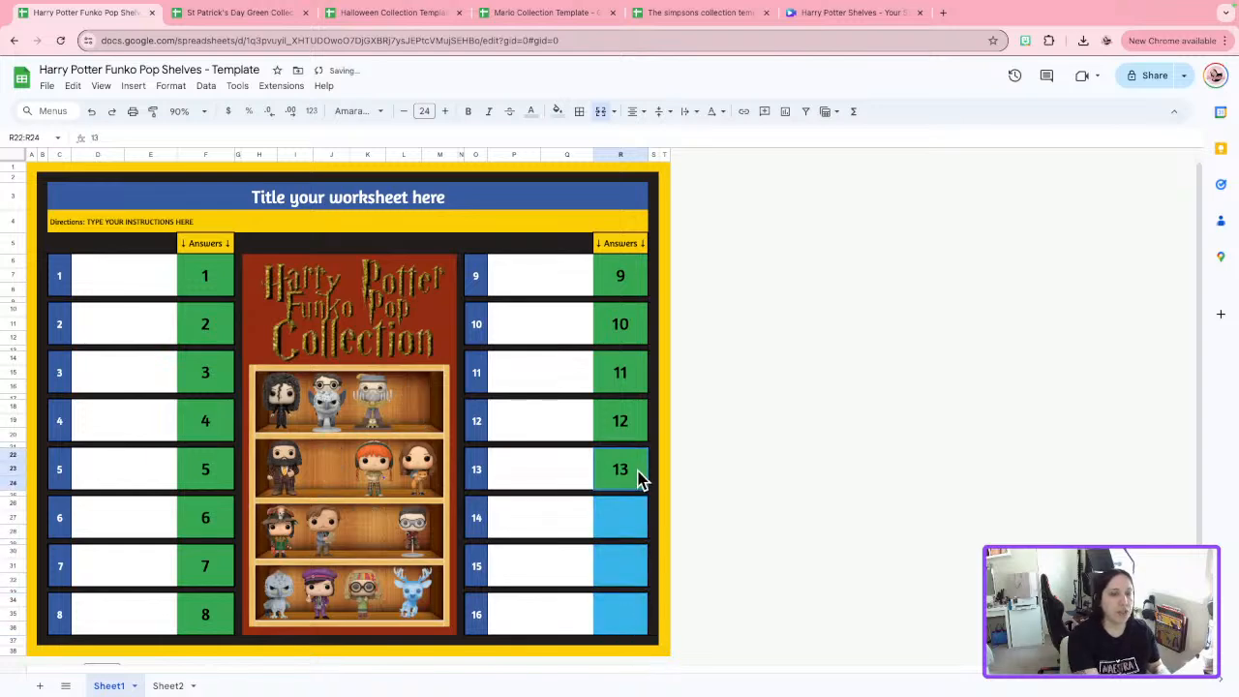
key(Delete)
click(630, 423)
key(Delete)
click(625, 378)
key(Delete)
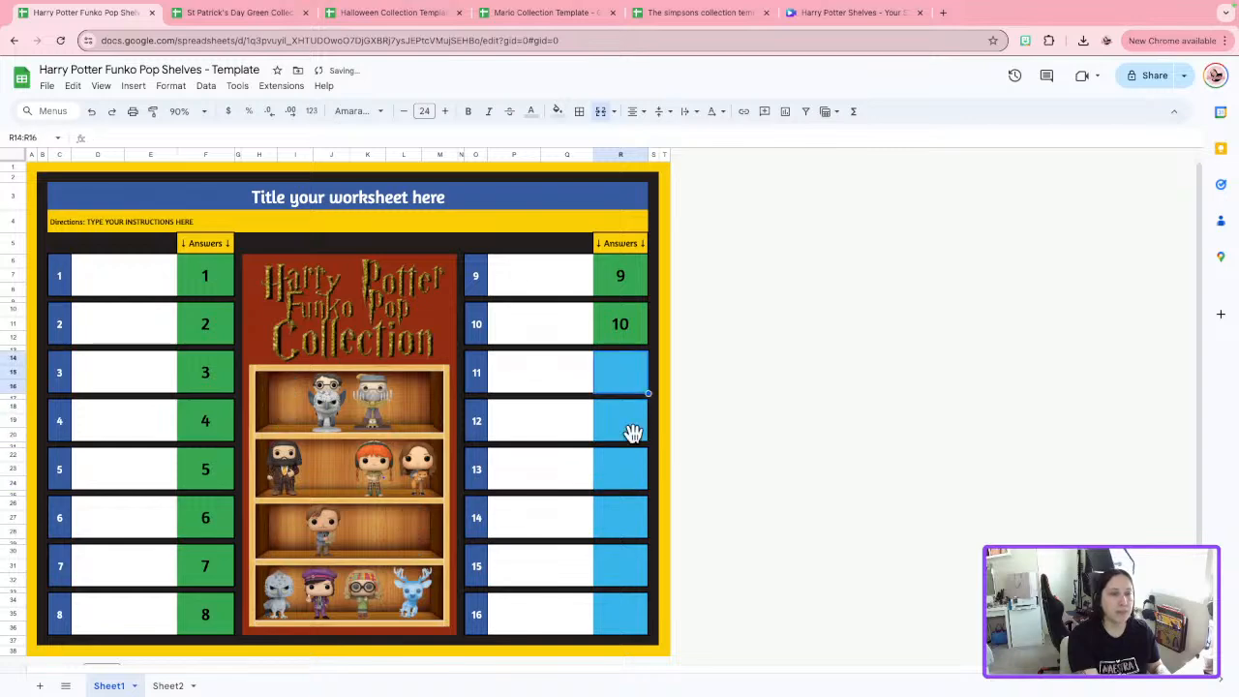
click(619, 329)
key(Delete)
click(621, 280)
key(Delete)
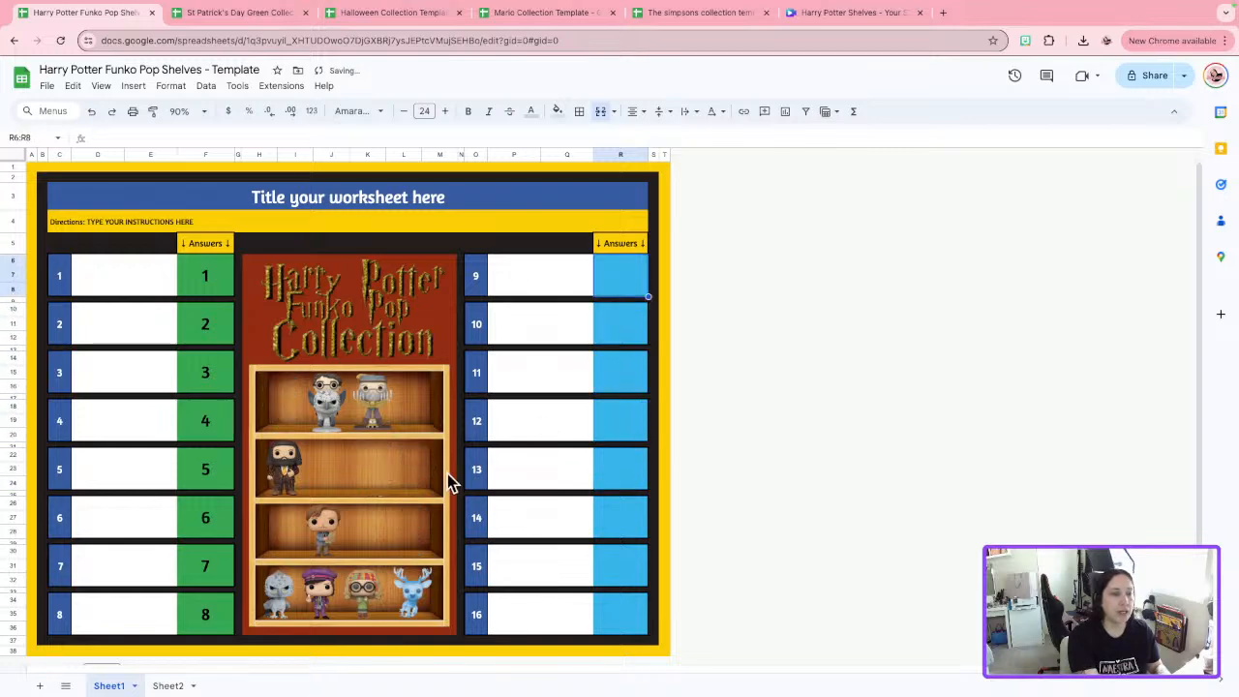
Clear the answers to questions 8, 7 and 6 one at a time.
click(199, 609)
key(Delete)
click(207, 567)
key(Delete)
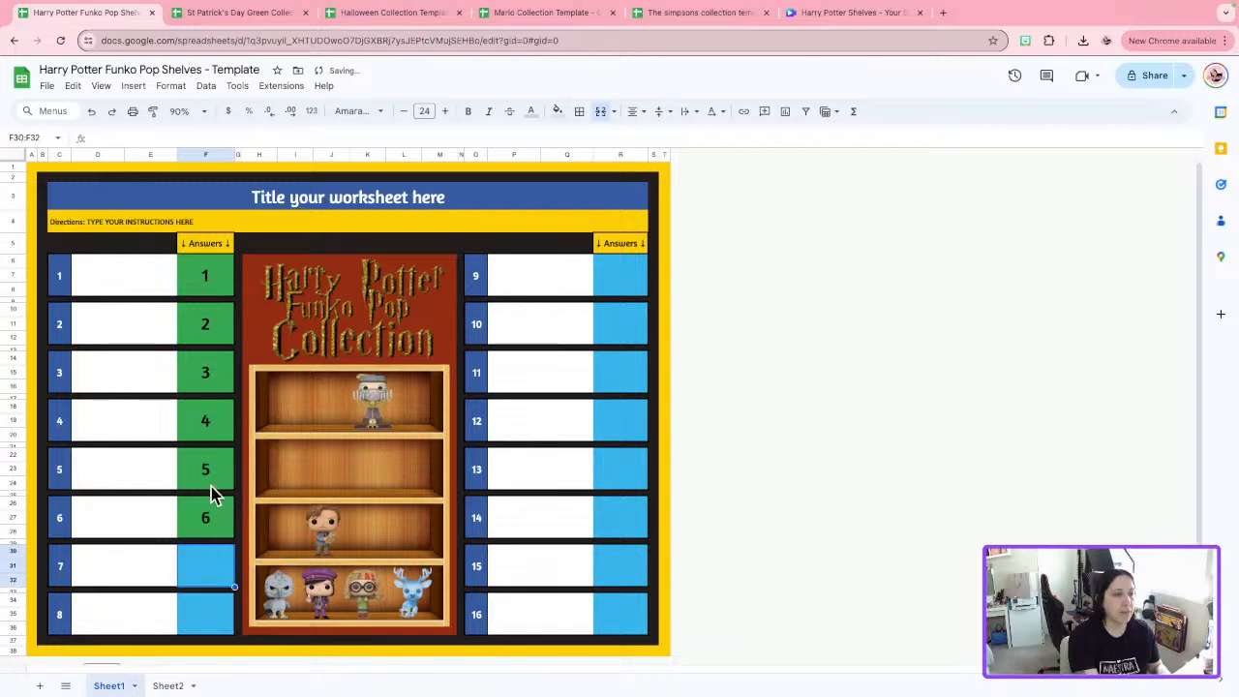
click(213, 503)
key(Delete)
Enter 6 again as the answer to question 6, and clear it once more to recheck the shelf image.
click(215, 474)
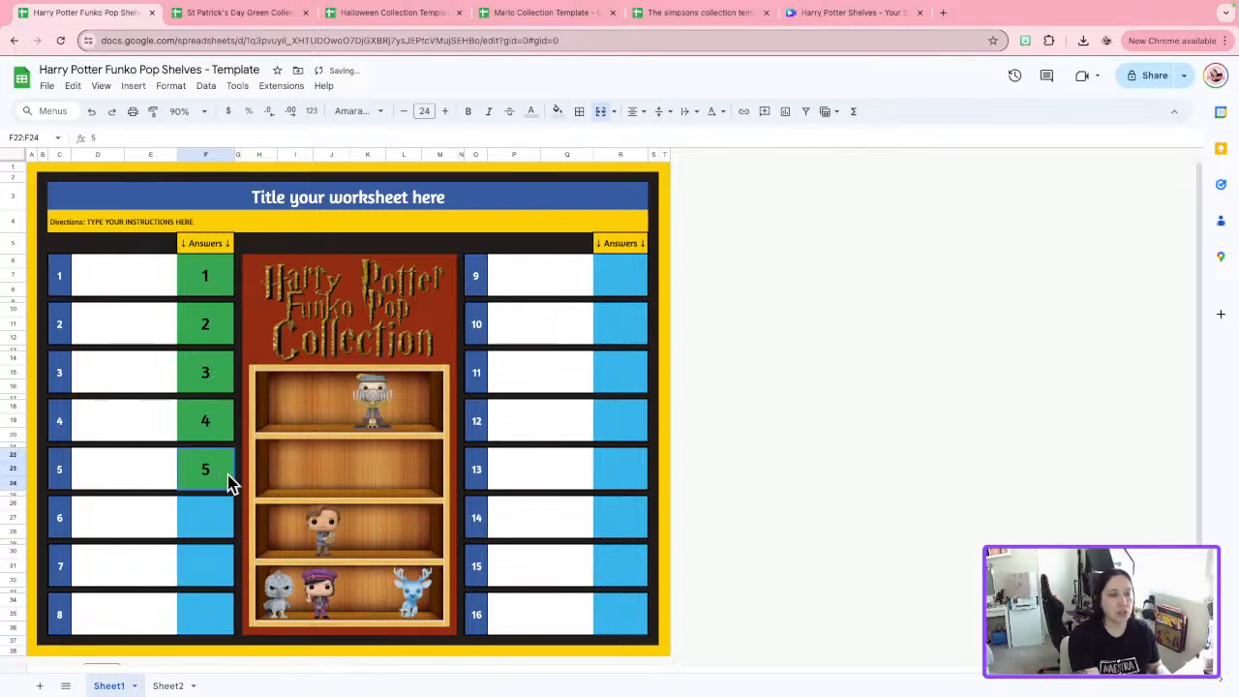
click(211, 535)
text(6)
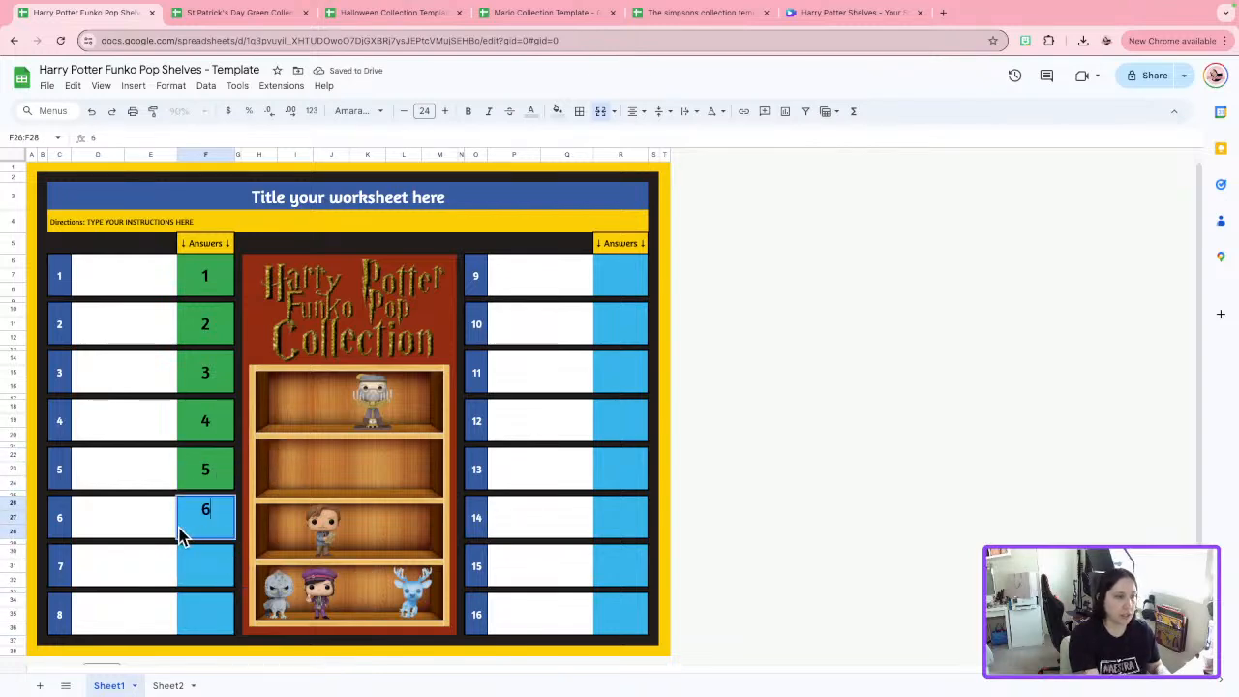
click(57, 517)
click(228, 520)
key(Delete)
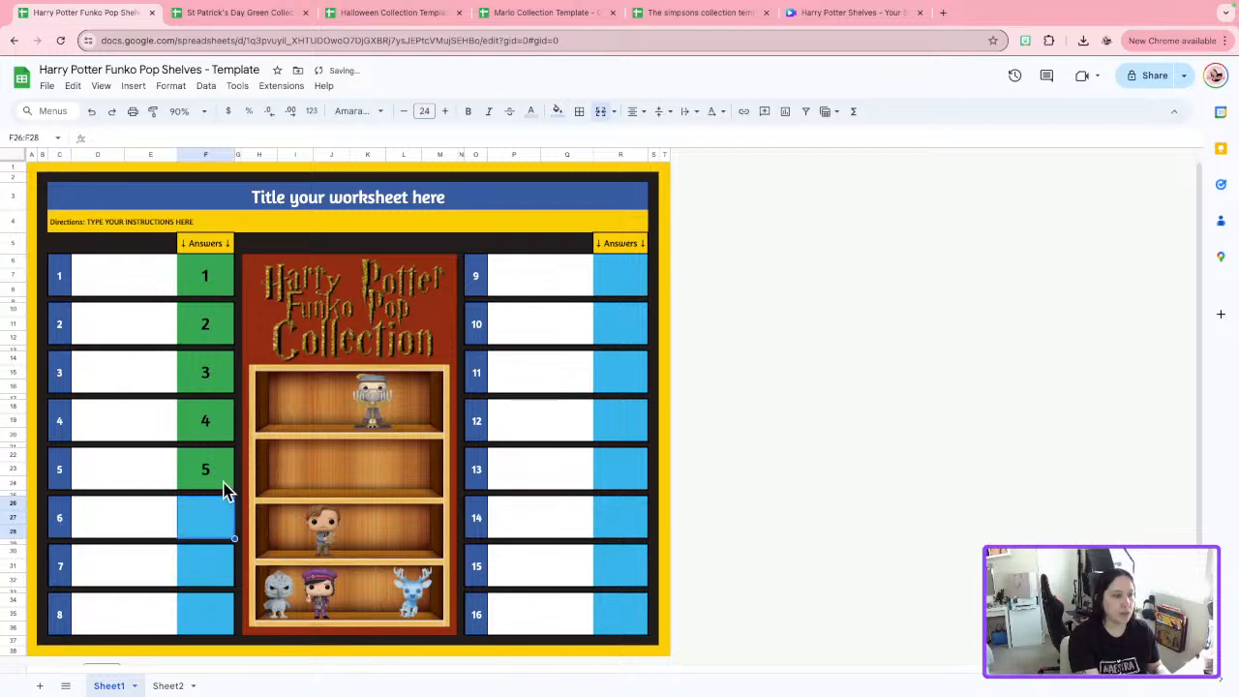
Clear the remaining answers to questions 5 through 1, one at a time in descending order.
click(230, 476)
key(Delete)
click(221, 431)
key(Delete)
click(192, 366)
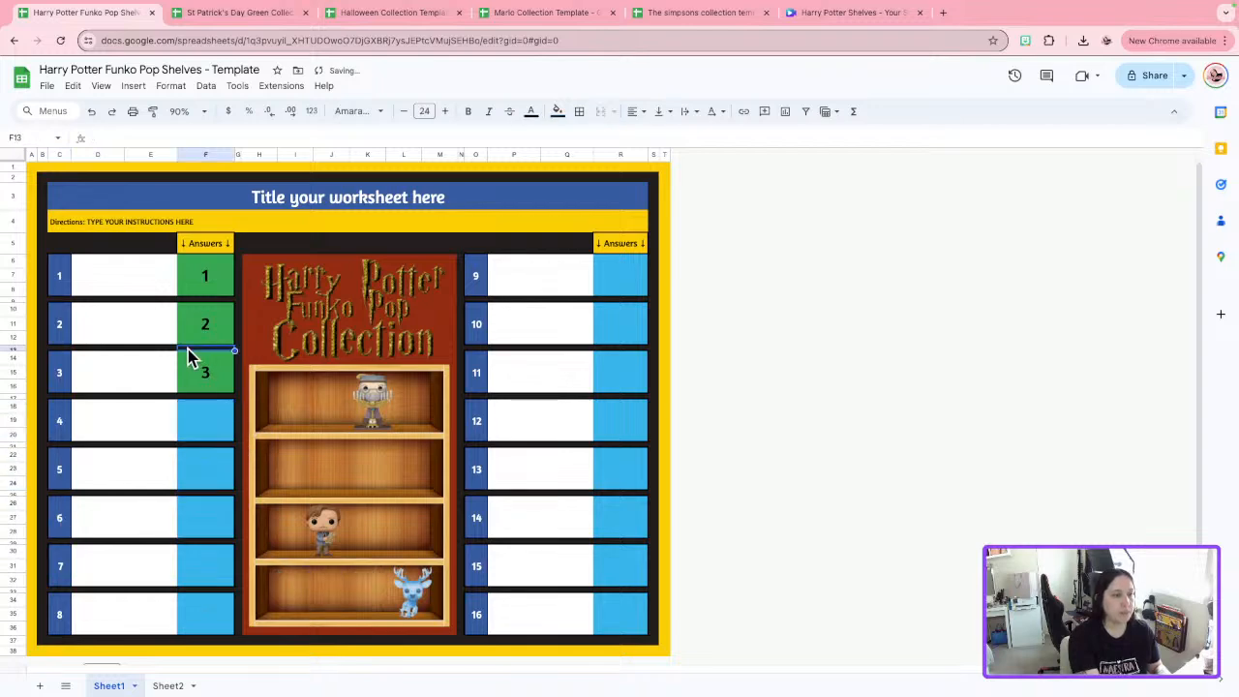
key(Delete)
click(204, 334)
key(Delete)
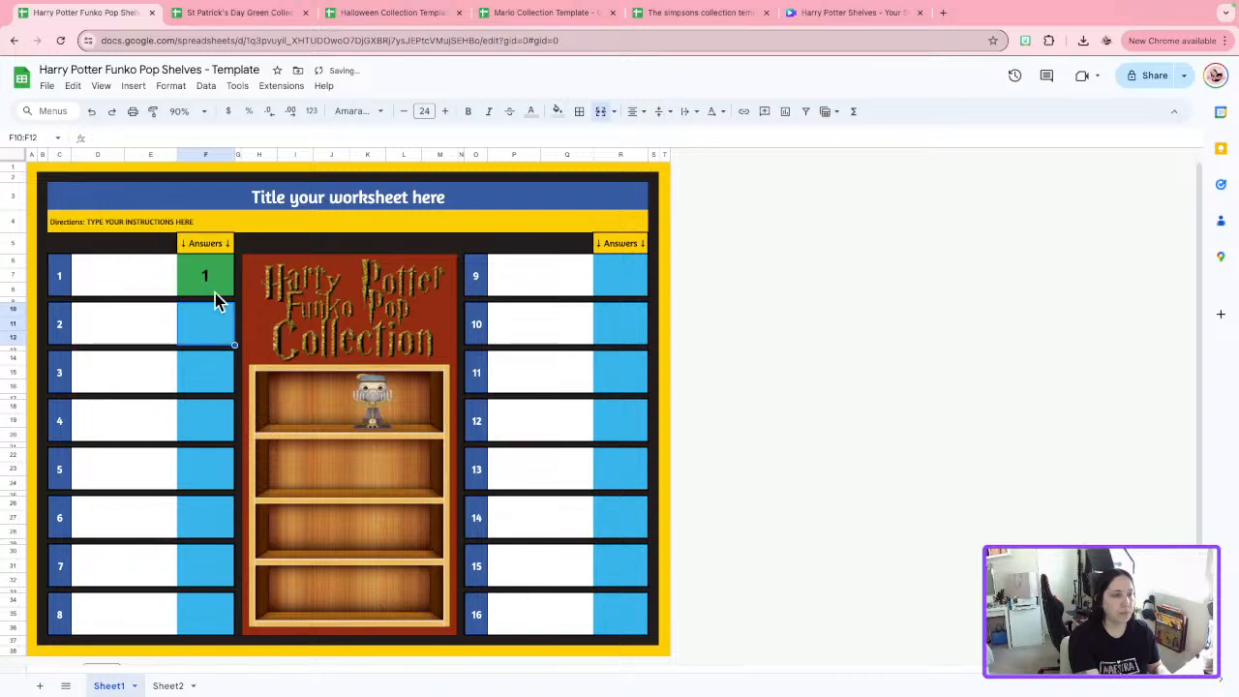
click(215, 290)
key(Delete)
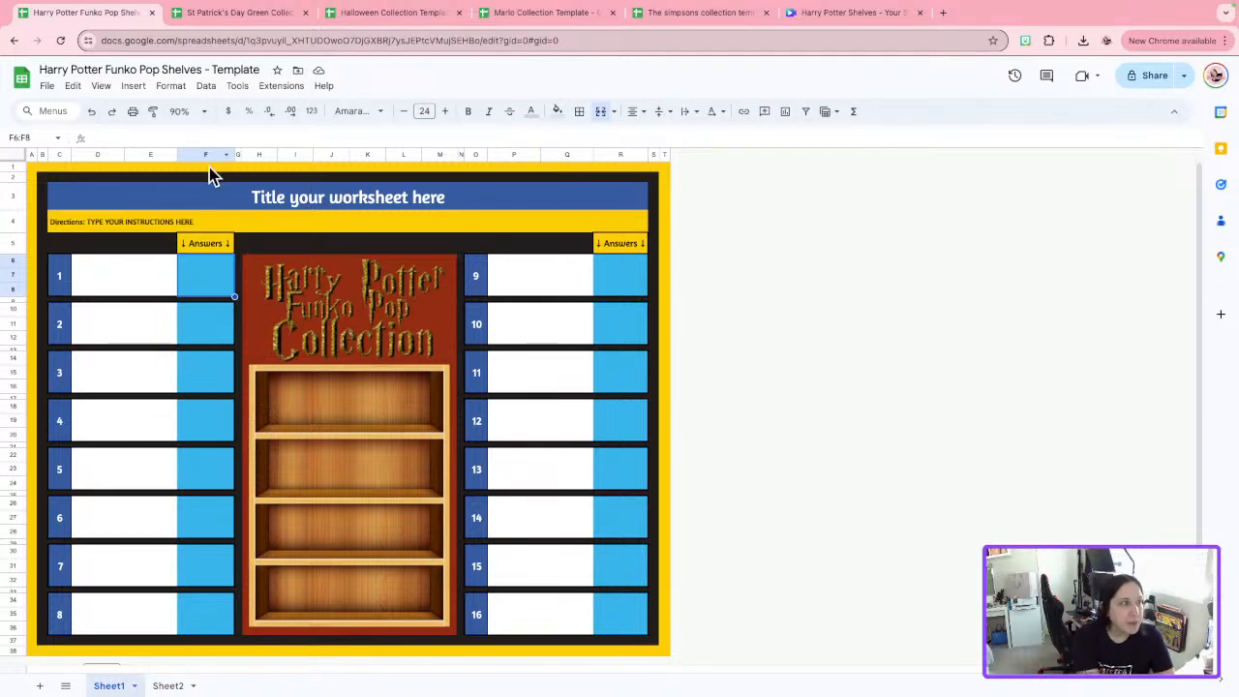
Undo the answer deletions one by one until all 16 answers are restored.
click(88, 110)
click(88, 111)
click(88, 110)
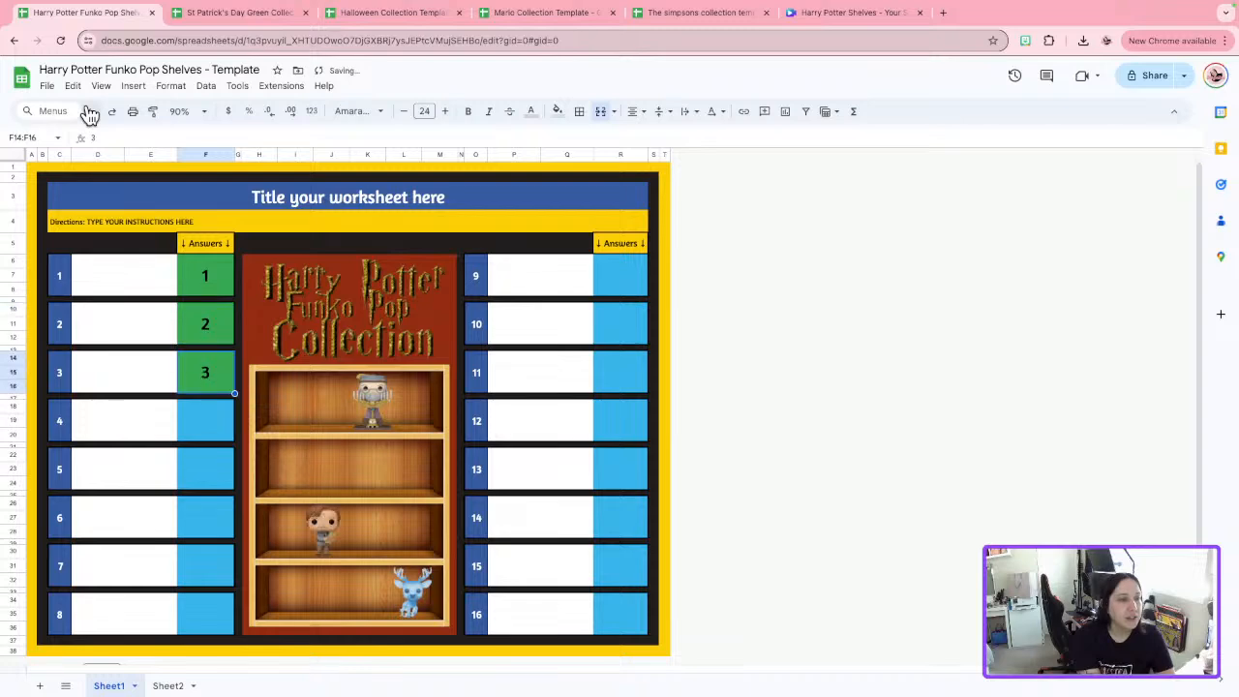
click(88, 111)
click(89, 110)
click(88, 110)
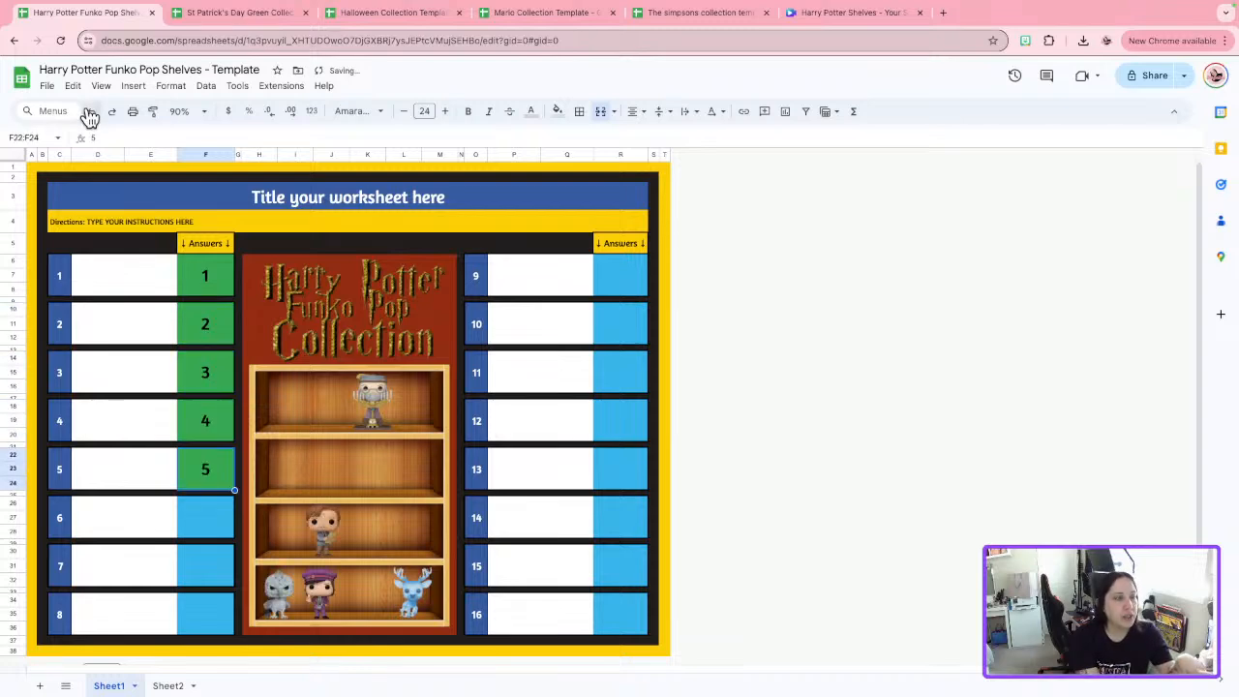
click(89, 113)
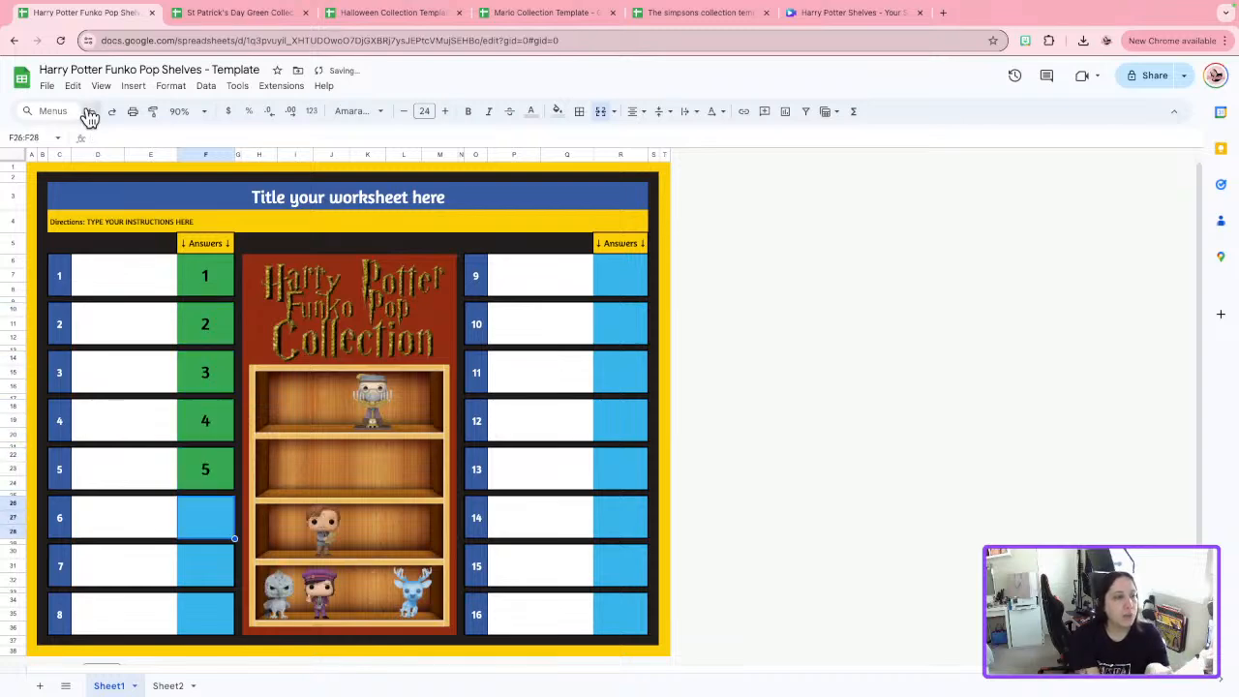
click(88, 114)
click(88, 113)
click(88, 113)
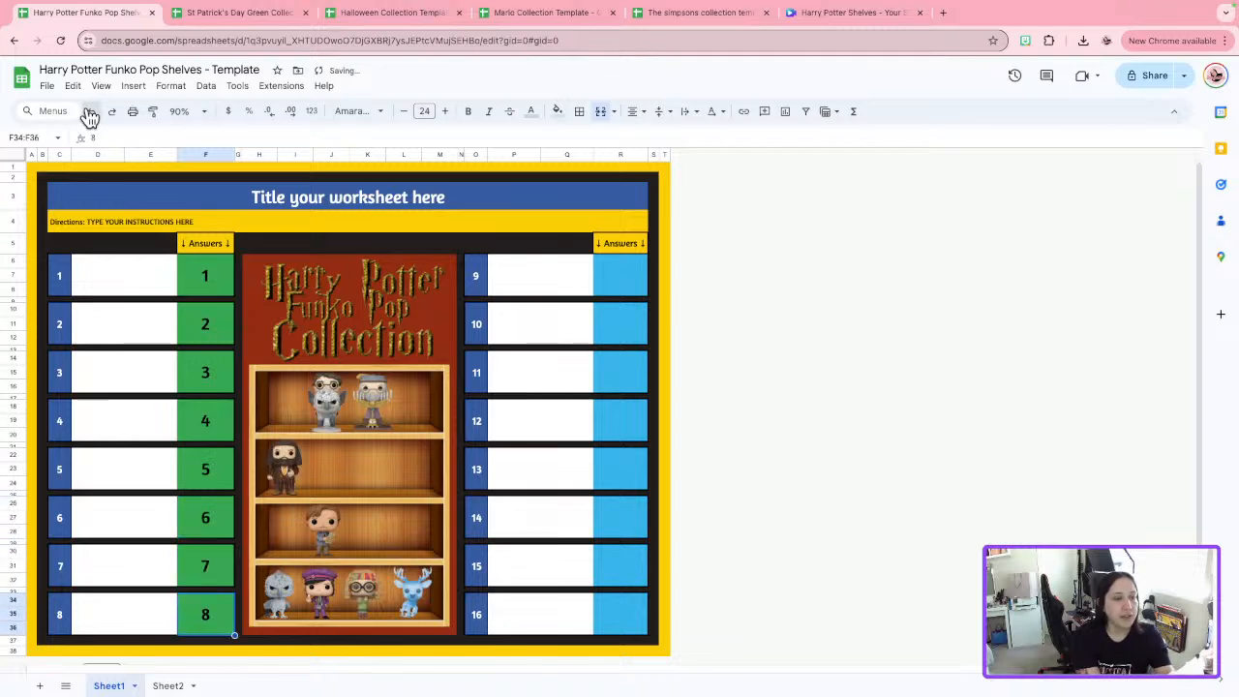
click(88, 113)
click(88, 113)
click(88, 113)
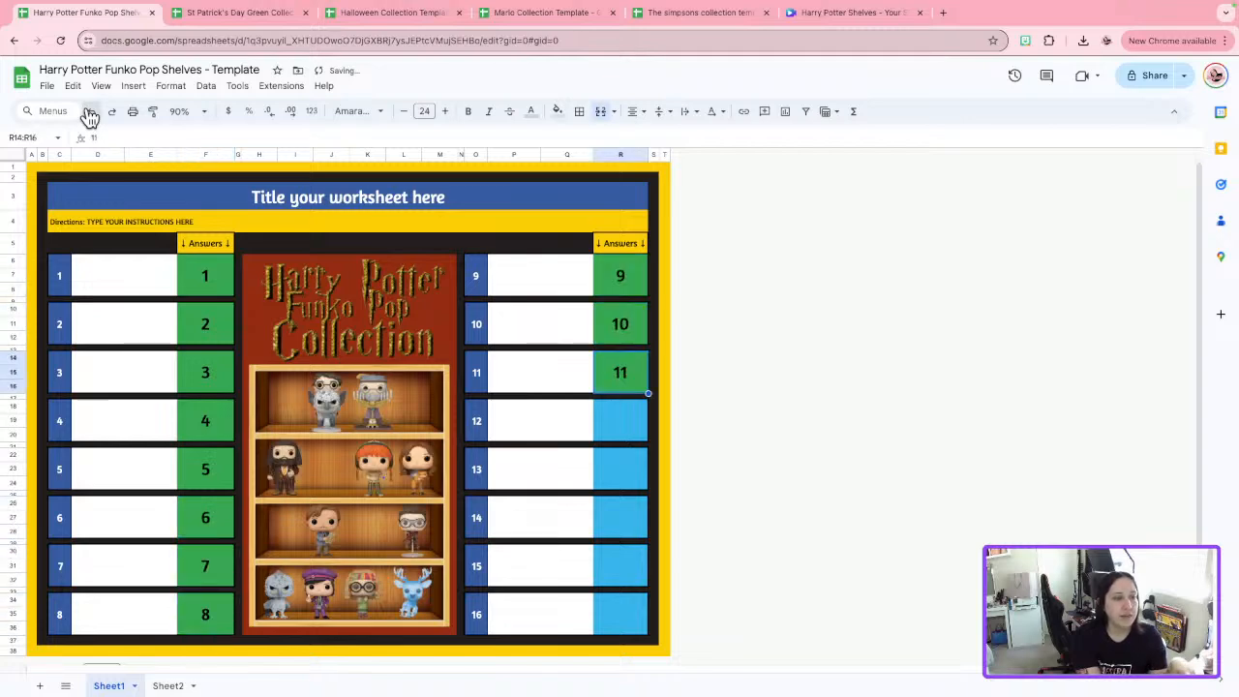
click(88, 113)
click(88, 113)
click(88, 113)
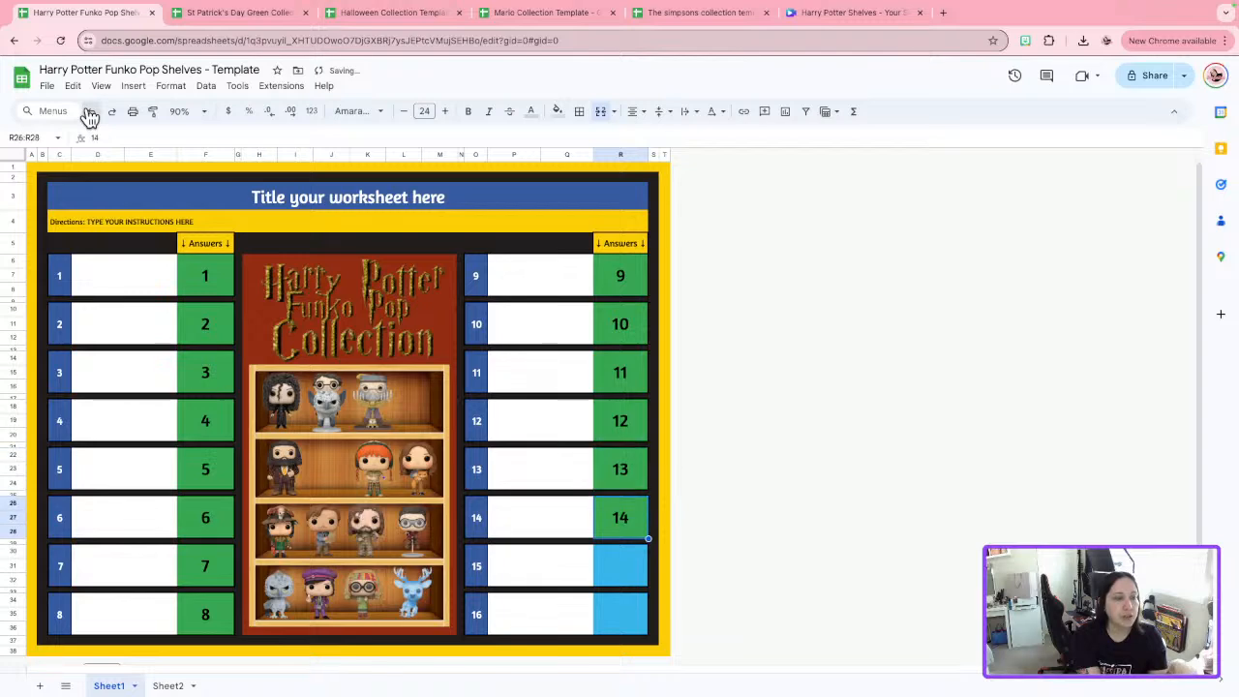
click(88, 113)
click(88, 113)
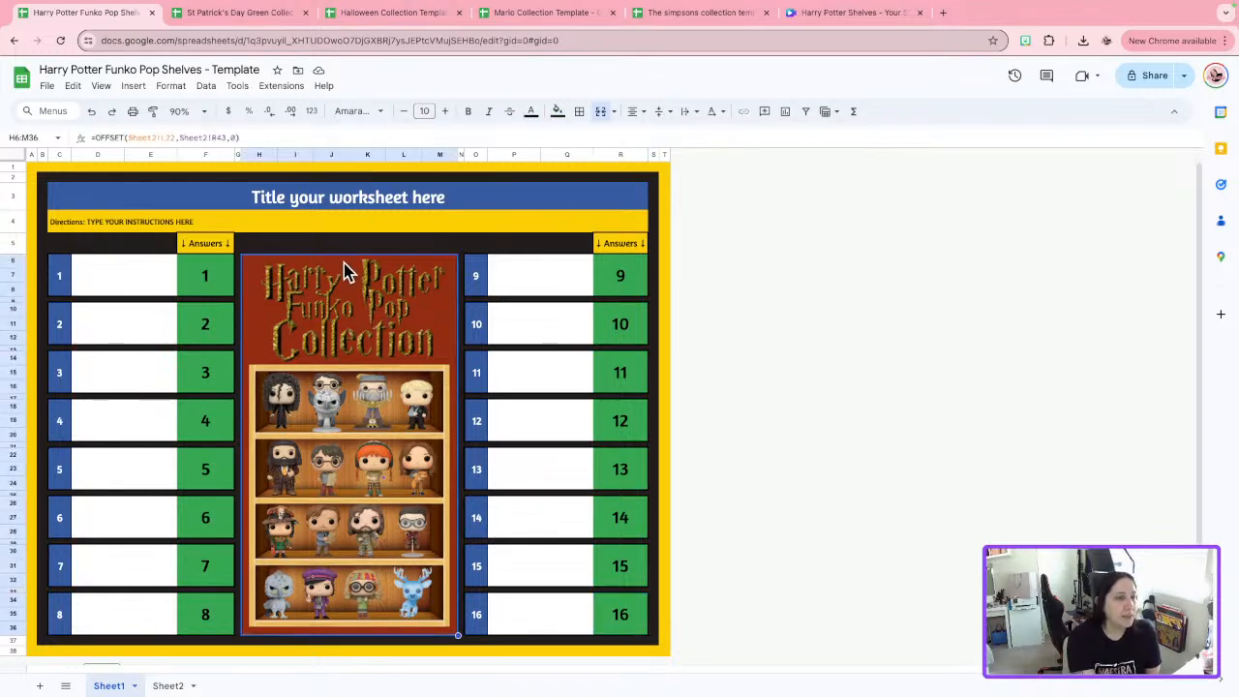
click(664, 337)
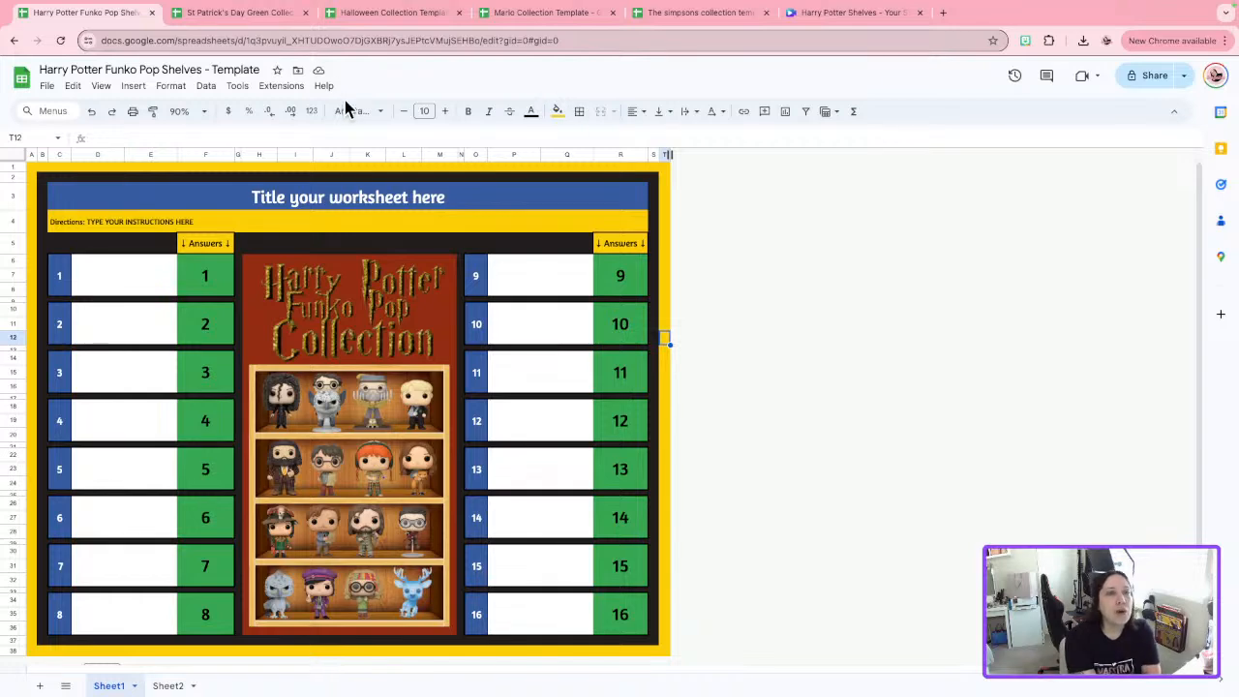
click(557, 113)
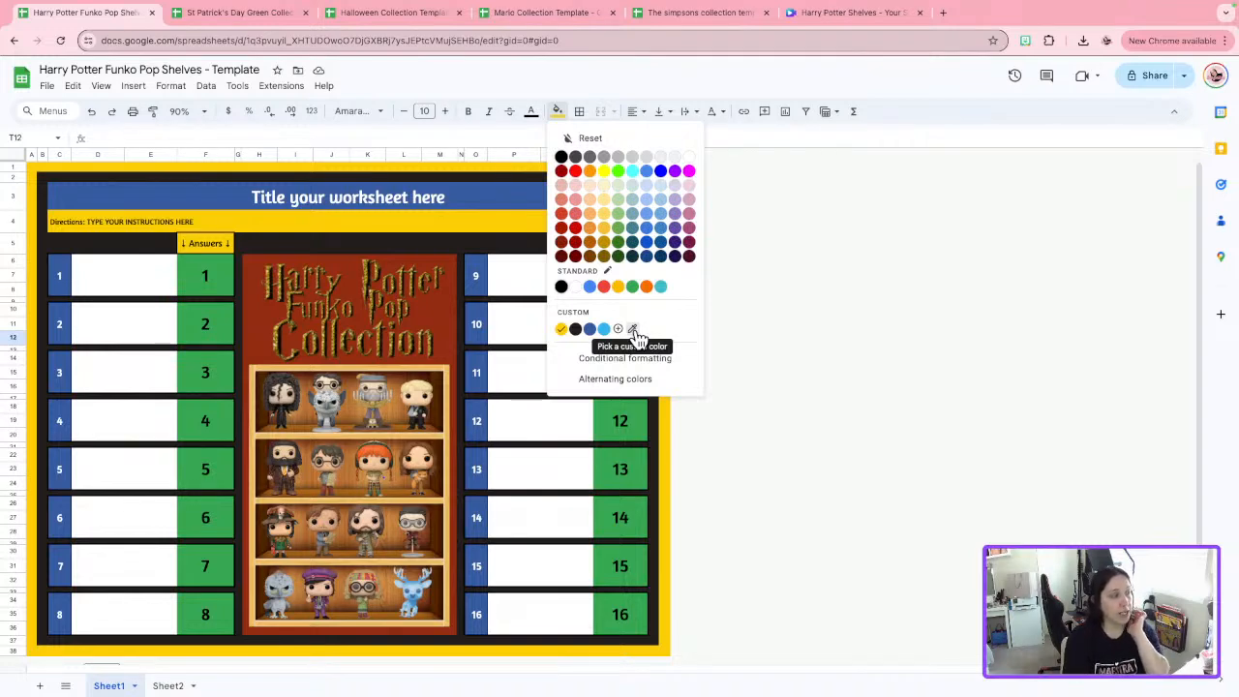
click(664, 406)
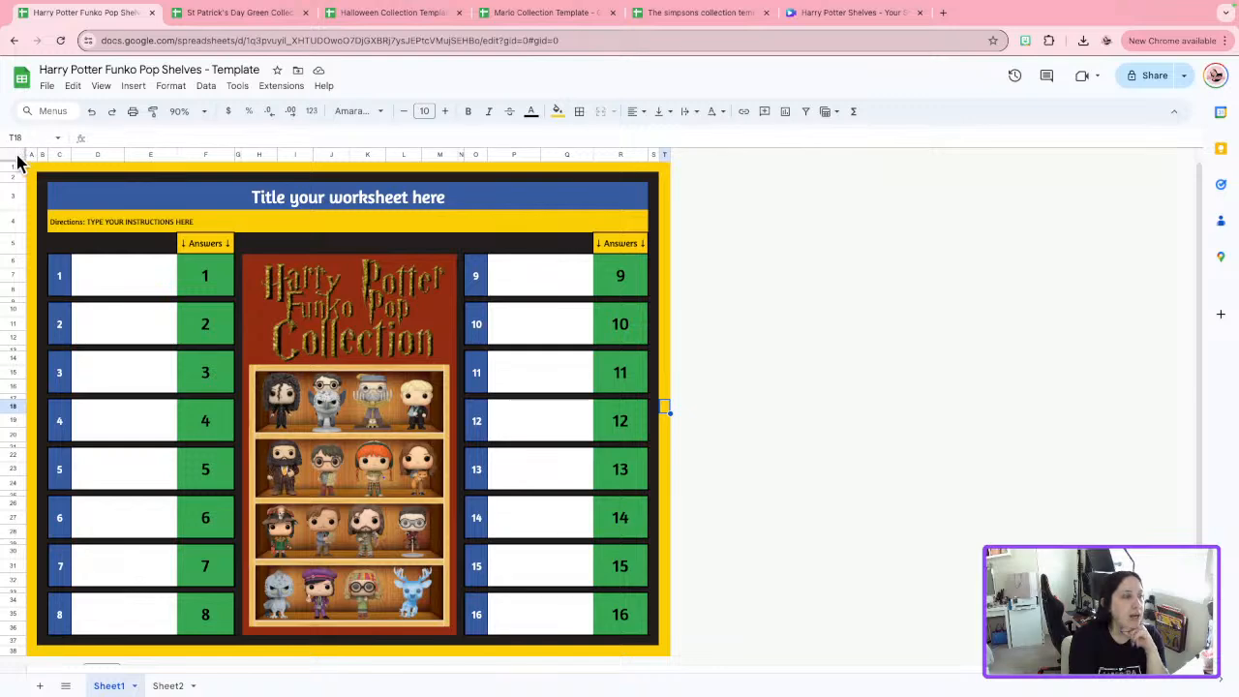
Fill the merged cell directly above the Harry Potter image with the dark red sampled from the image's background.
click(290, 245)
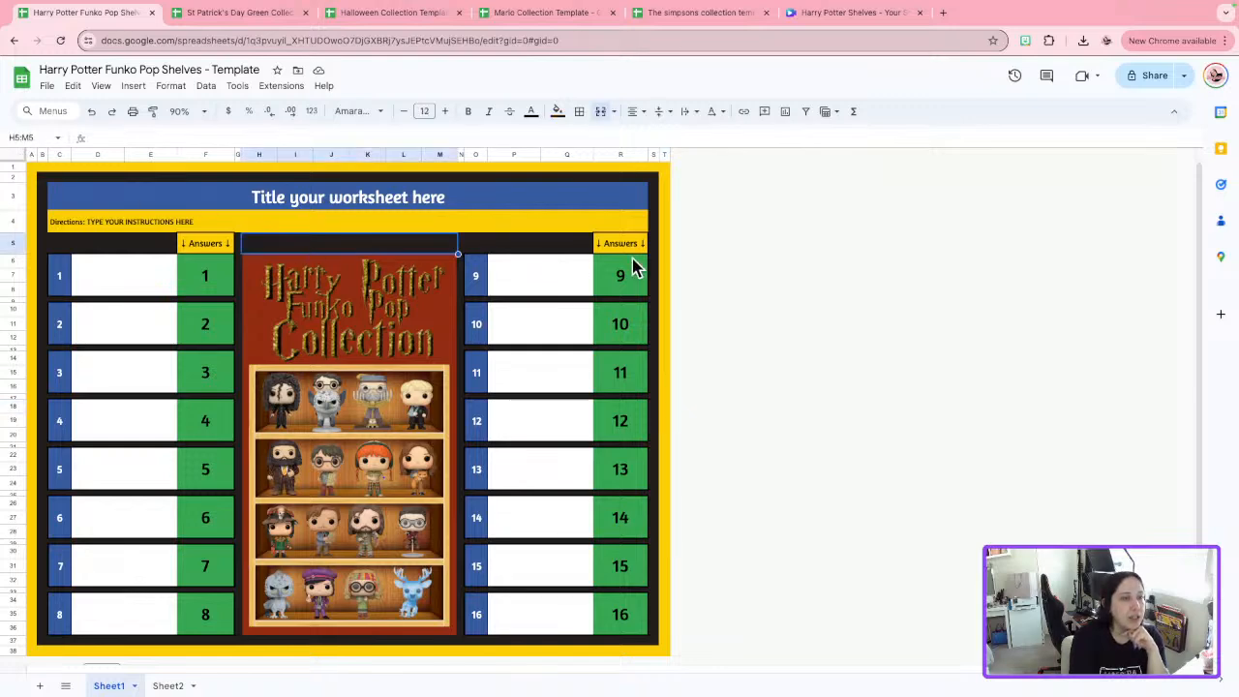
click(557, 115)
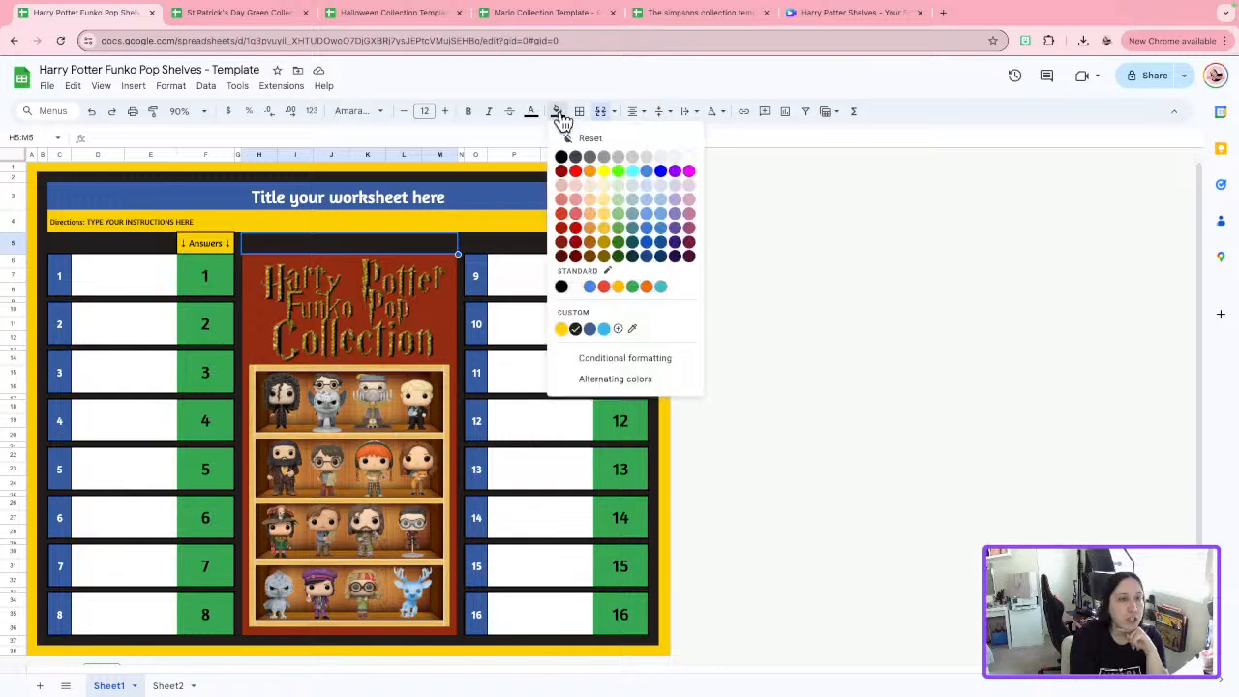
click(633, 329)
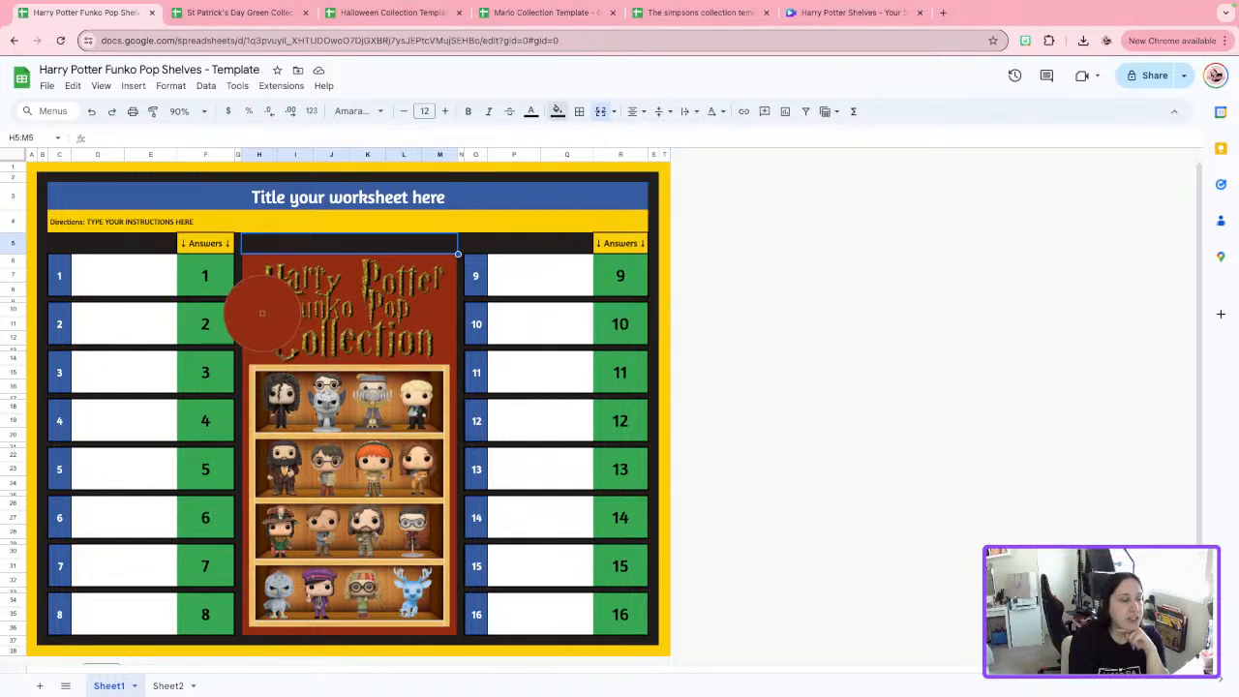
click(261, 313)
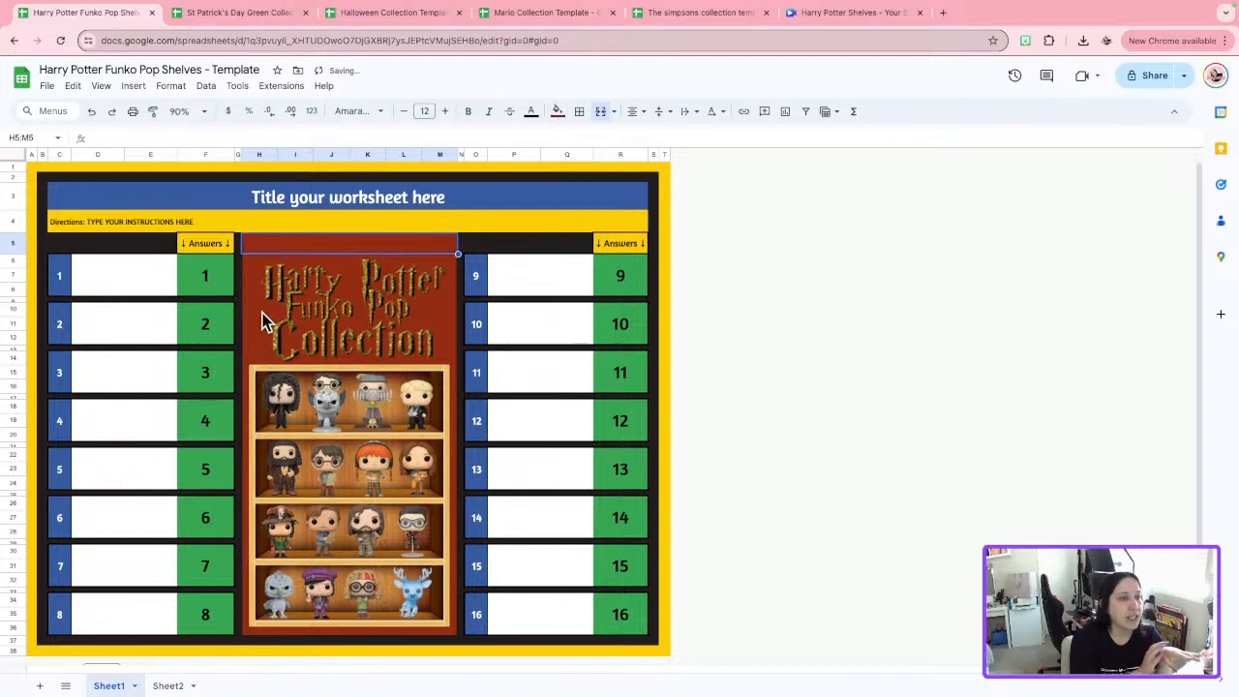
click(702, 320)
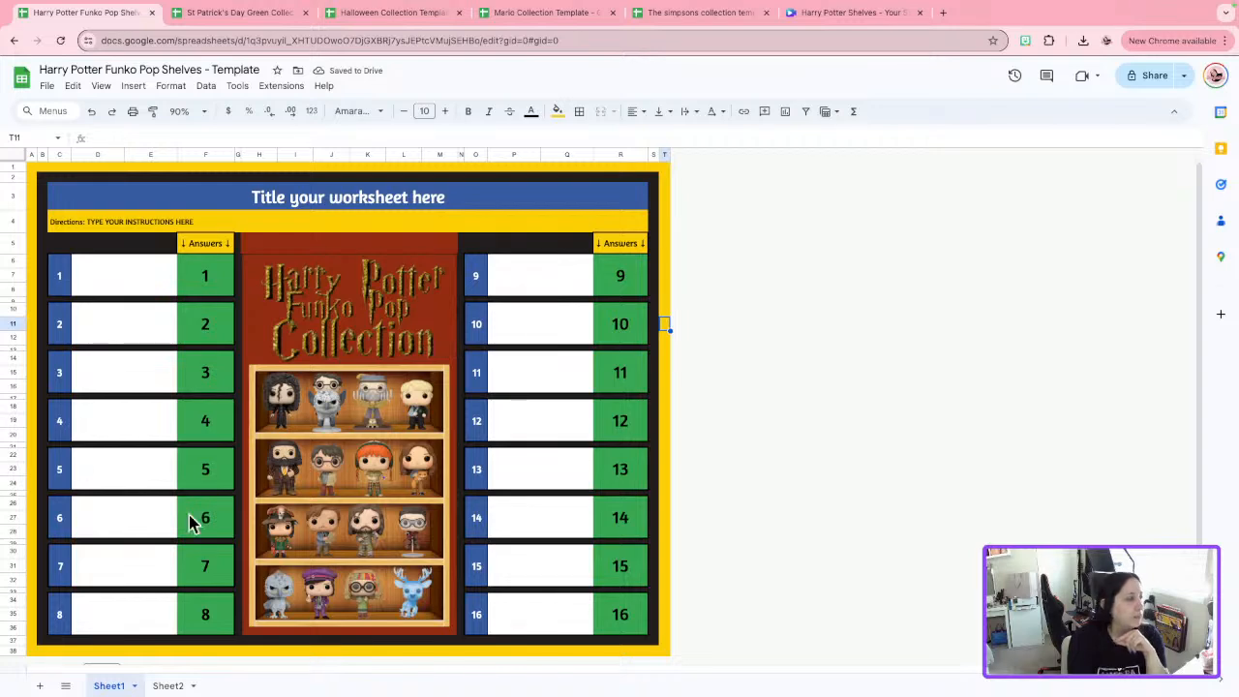
Fill the entire worksheet with the custom dark red that matches the image background.
click(15, 155)
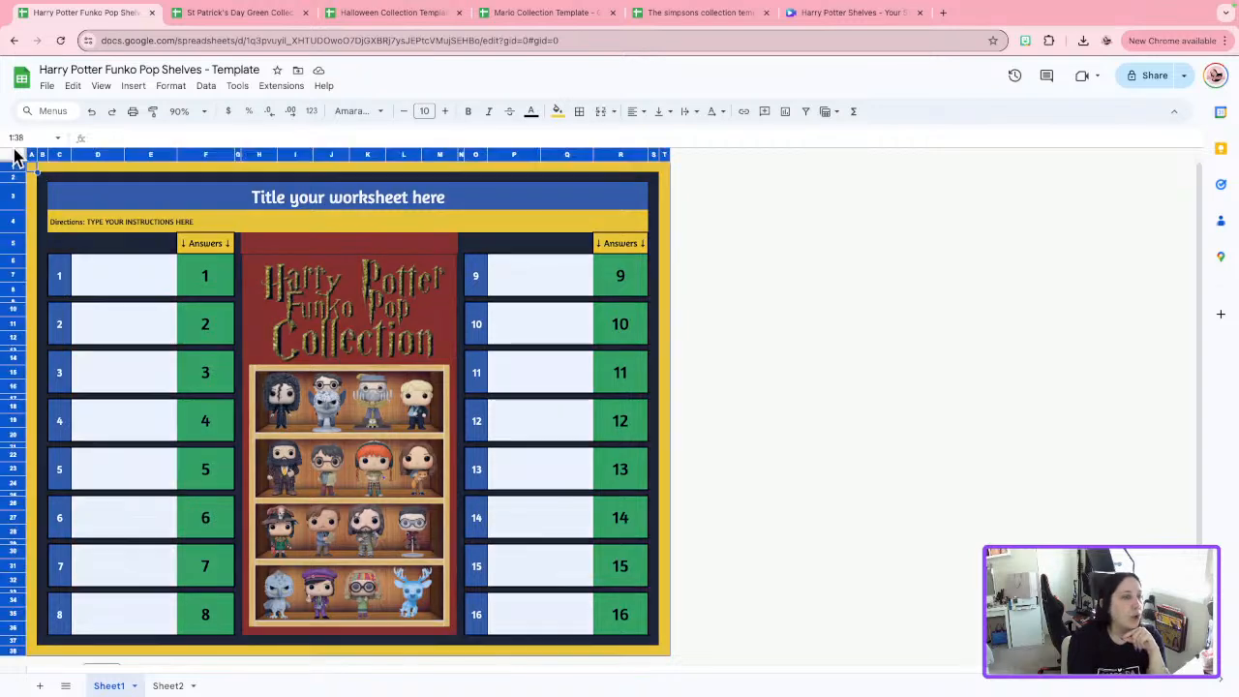
click(556, 111)
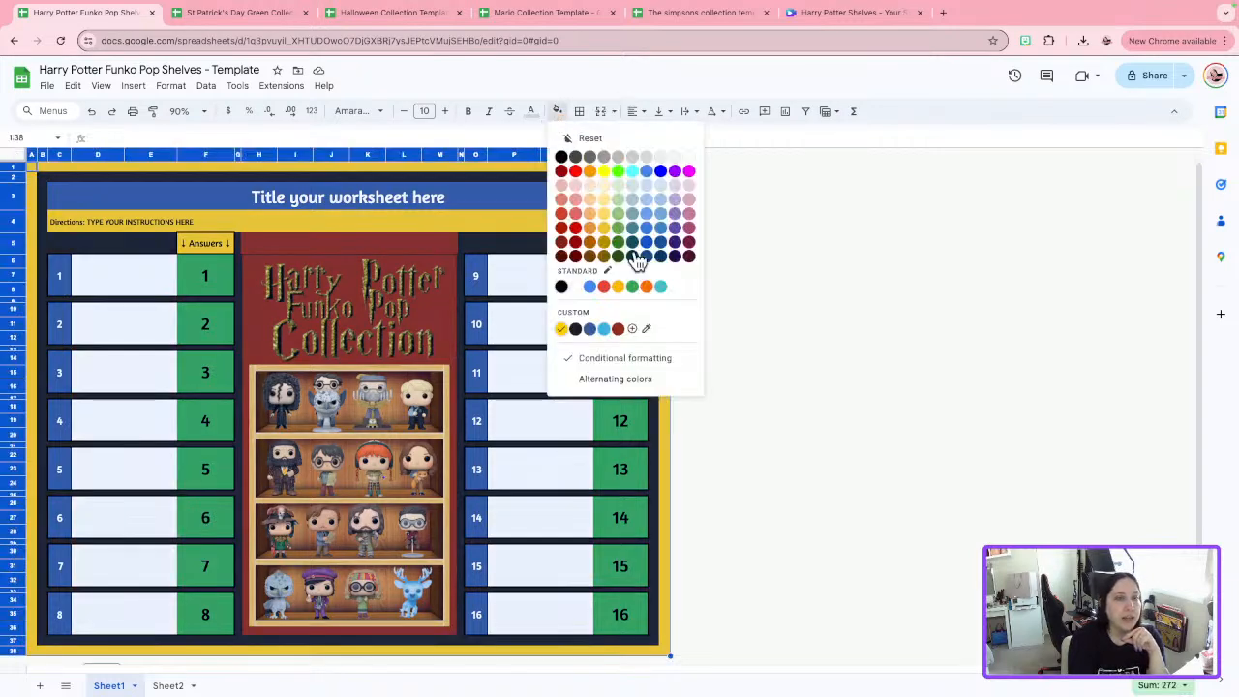
click(618, 329)
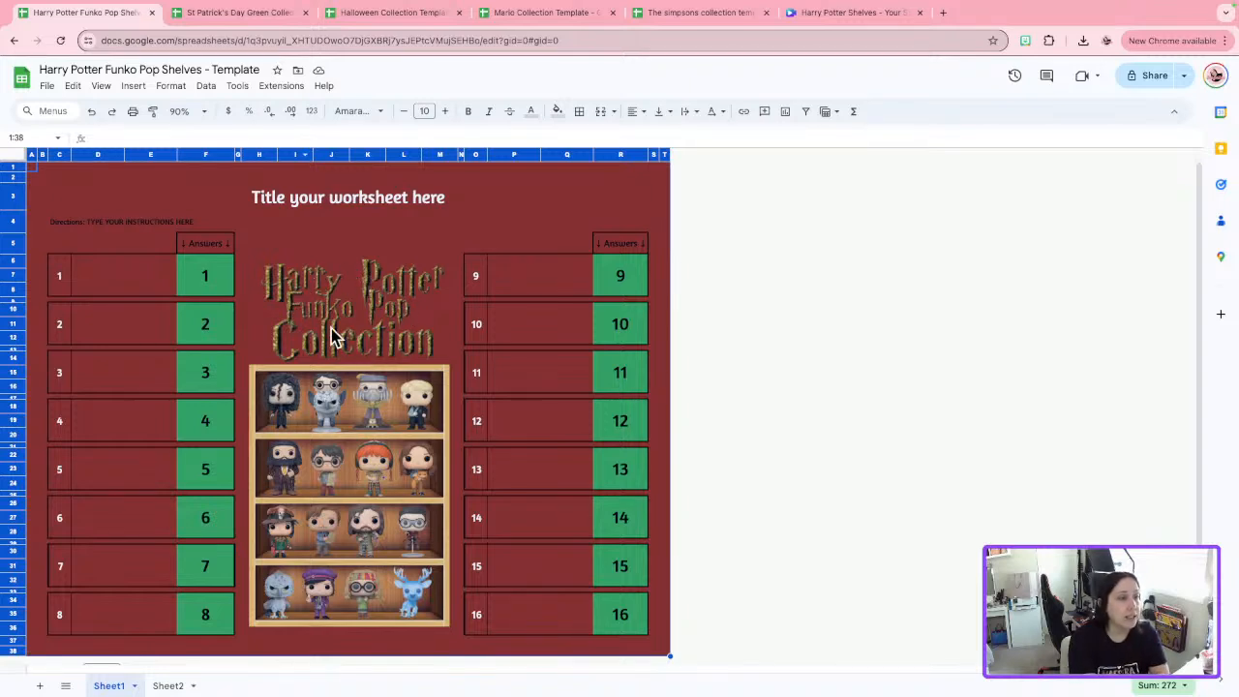
click(665, 222)
click(298, 247)
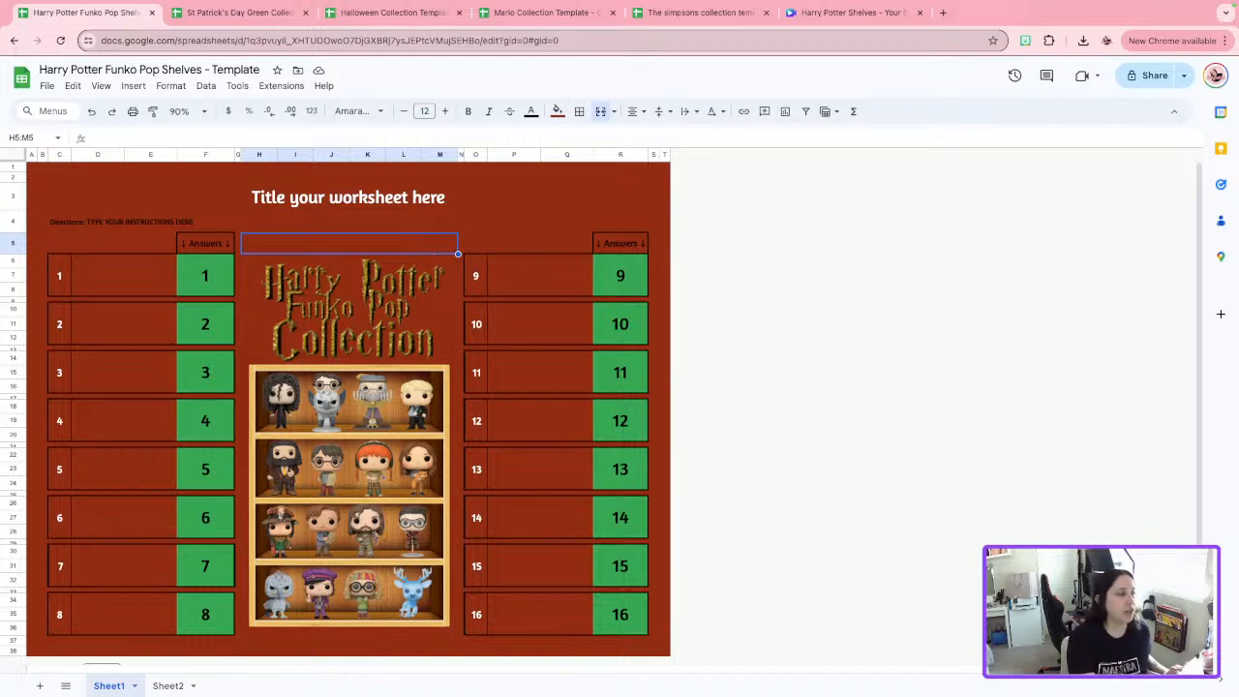
Select the blank question cells beside numbers 1 through 16 together as one multi-cell selection.
click(140, 267)
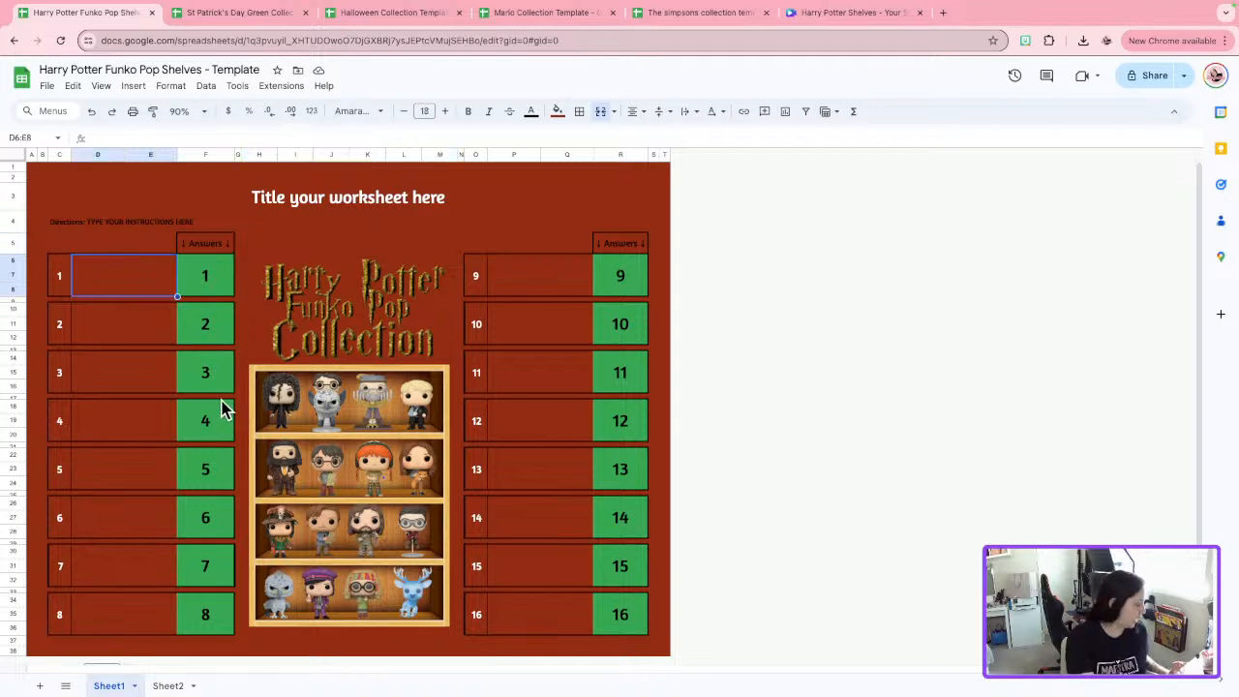
ctrl+click(140, 344)
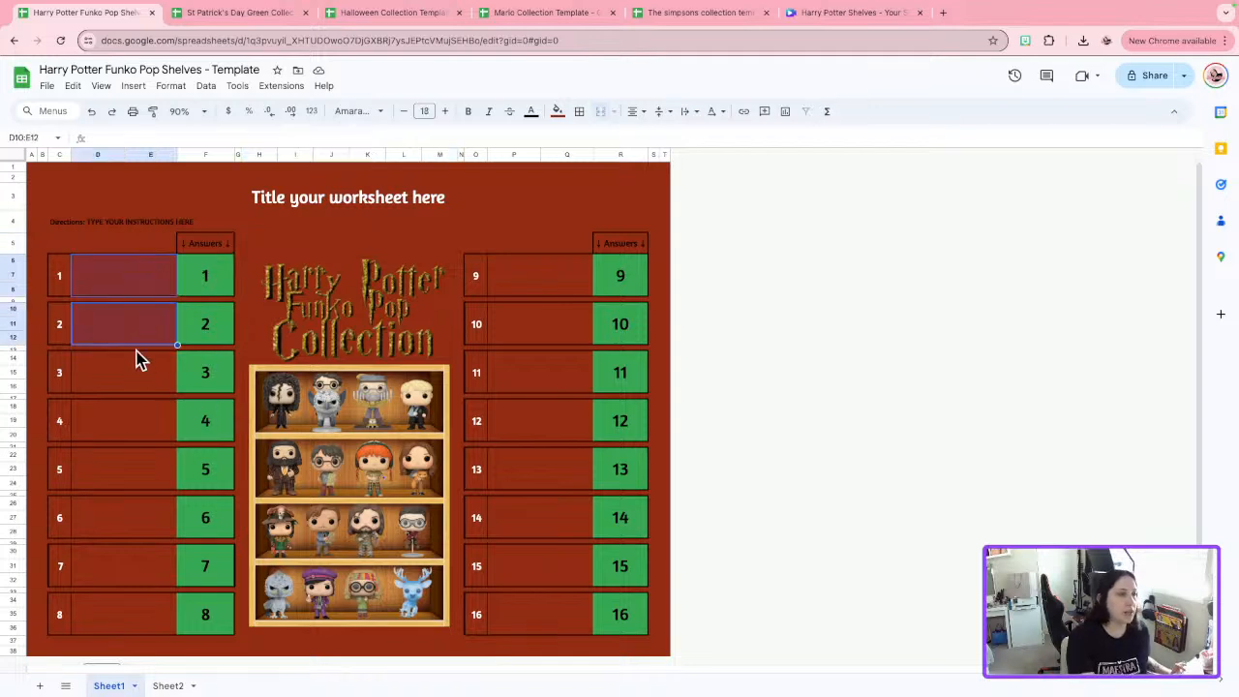
click(141, 291)
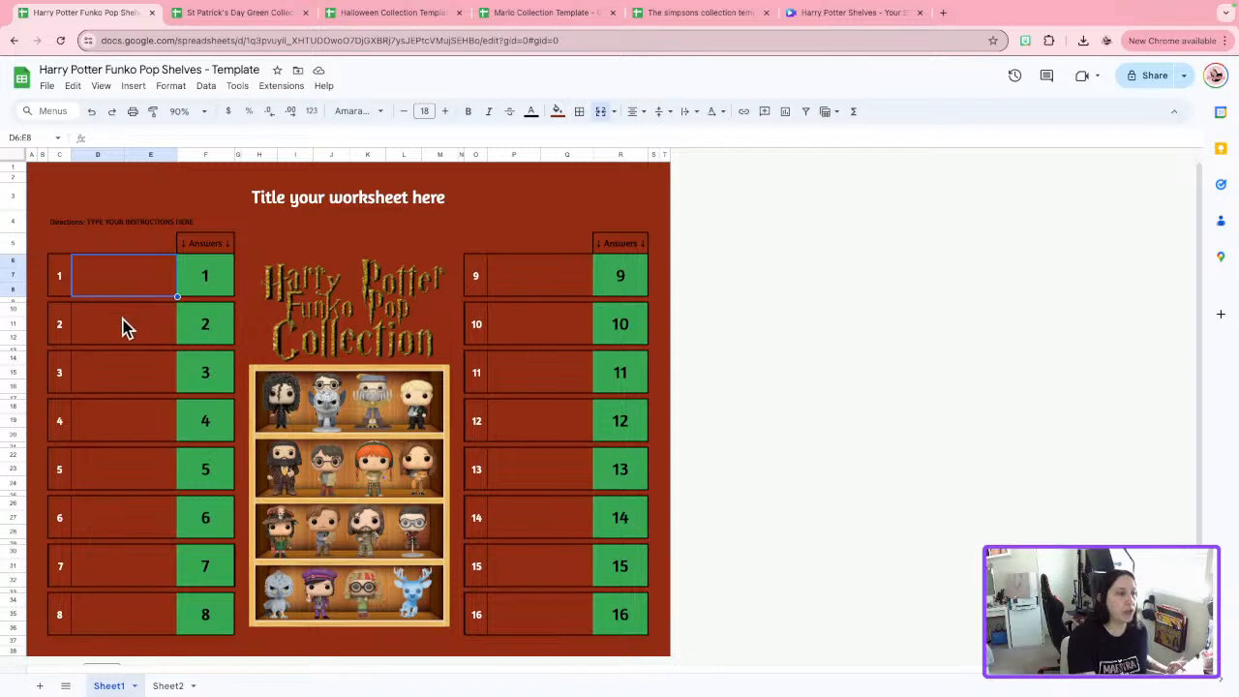
ctrl+click(124, 327)
ctrl+click(137, 376)
ctrl+click(117, 418)
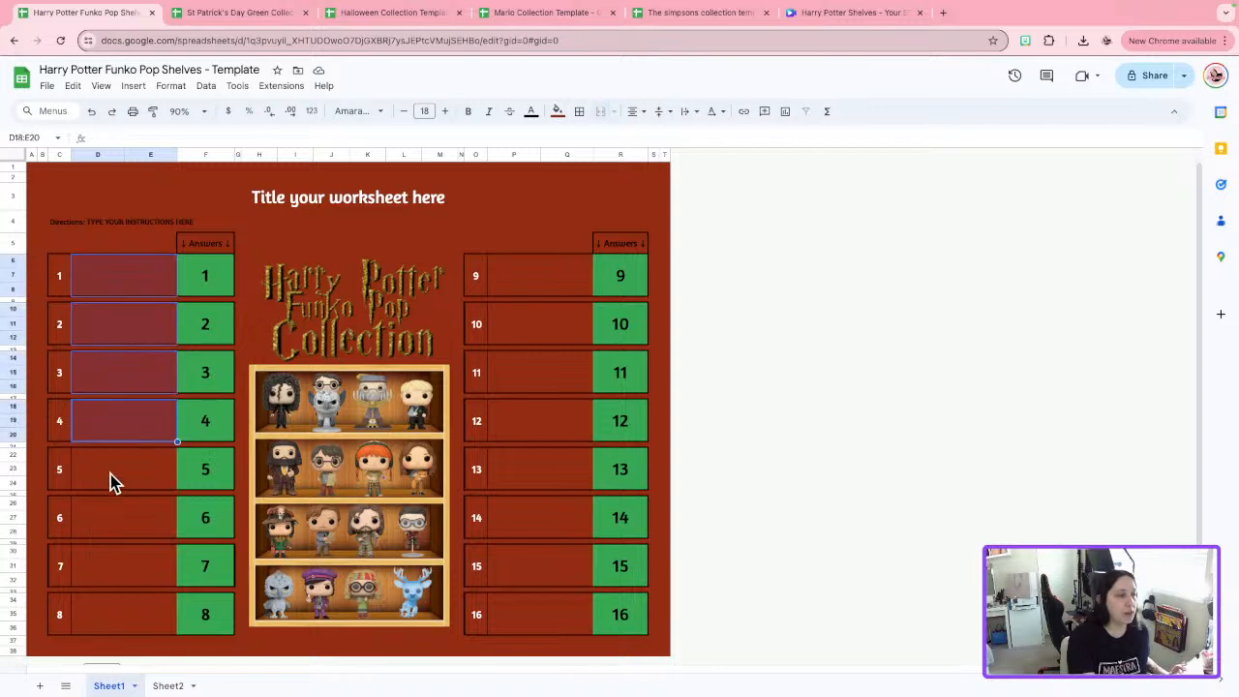
ctrl+click(111, 474)
ctrl+click(136, 520)
ctrl+click(137, 560)
ctrl+click(142, 607)
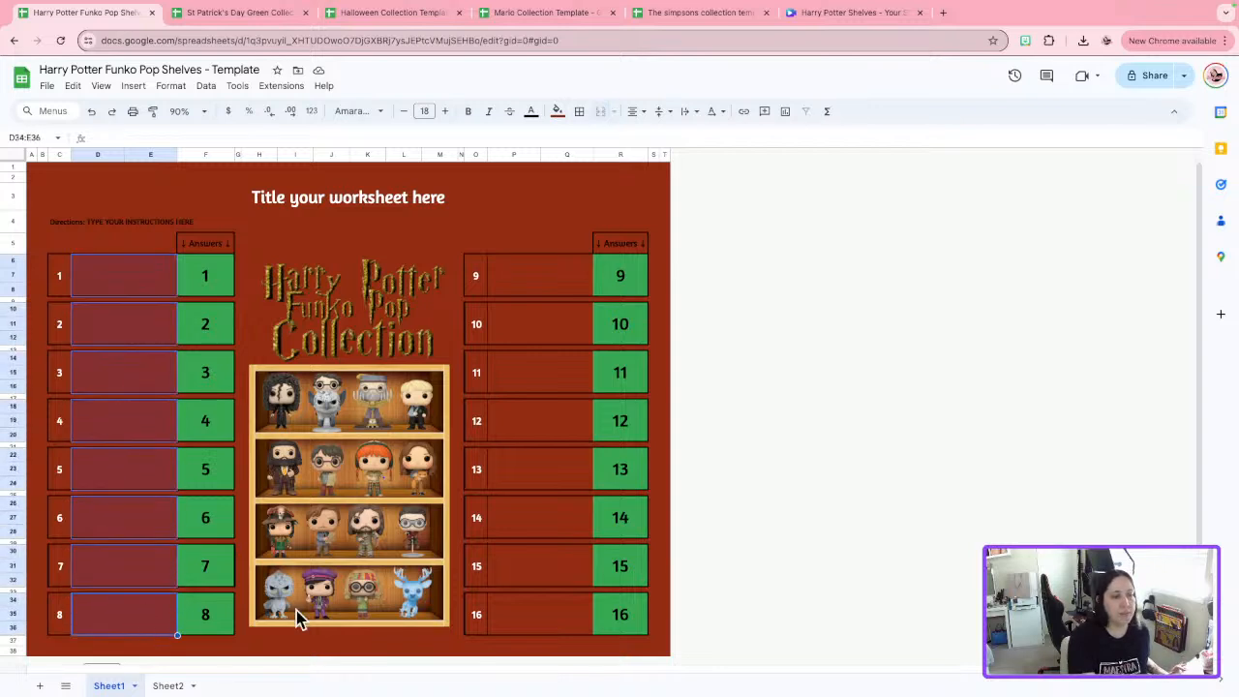
ctrl+click(506, 613)
ctrl+click(515, 574)
ctrl+click(530, 520)
ctrl+click(537, 464)
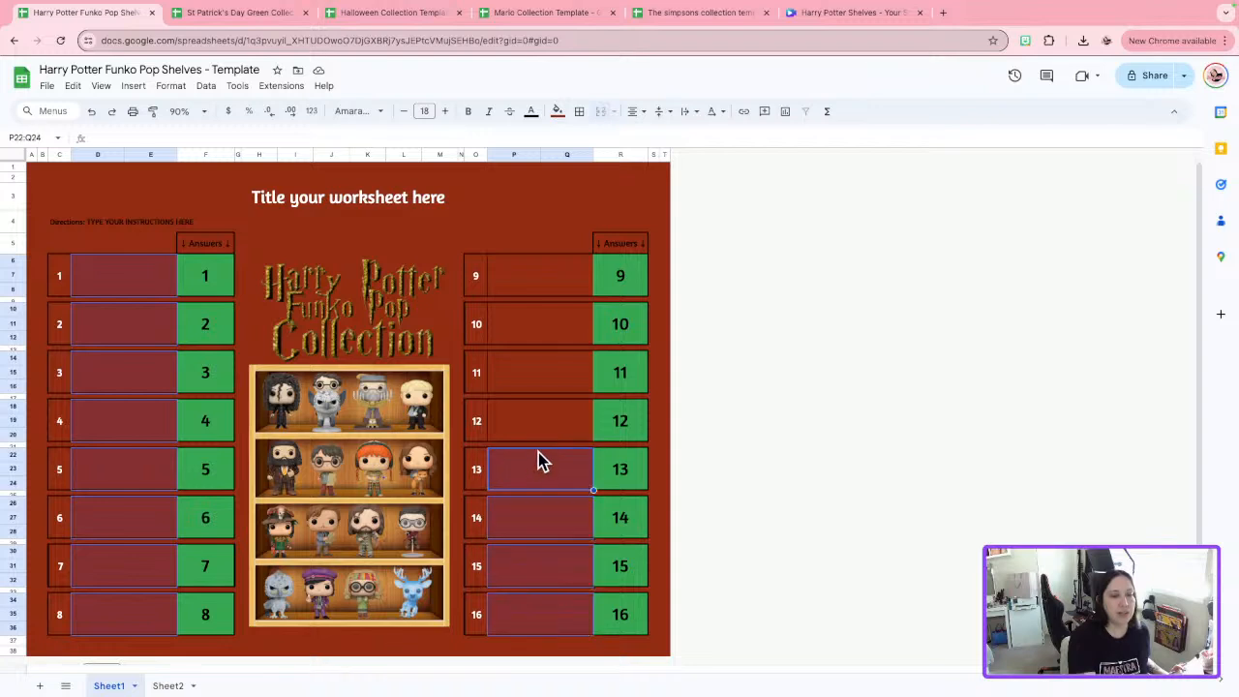
ctrl+click(544, 418)
ctrl+click(547, 373)
ctrl+click(538, 325)
ctrl+click(527, 278)
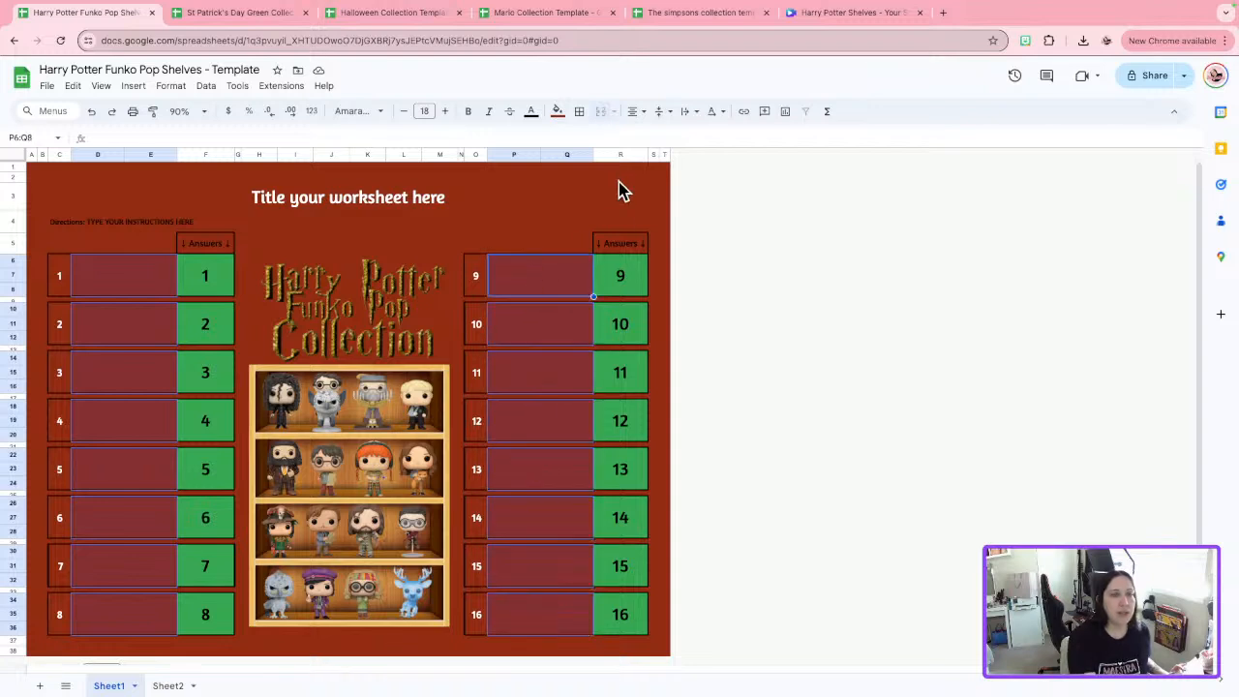
Fill the selected blank question boxes for numbers 1 to 16 with white.
click(557, 110)
click(690, 157)
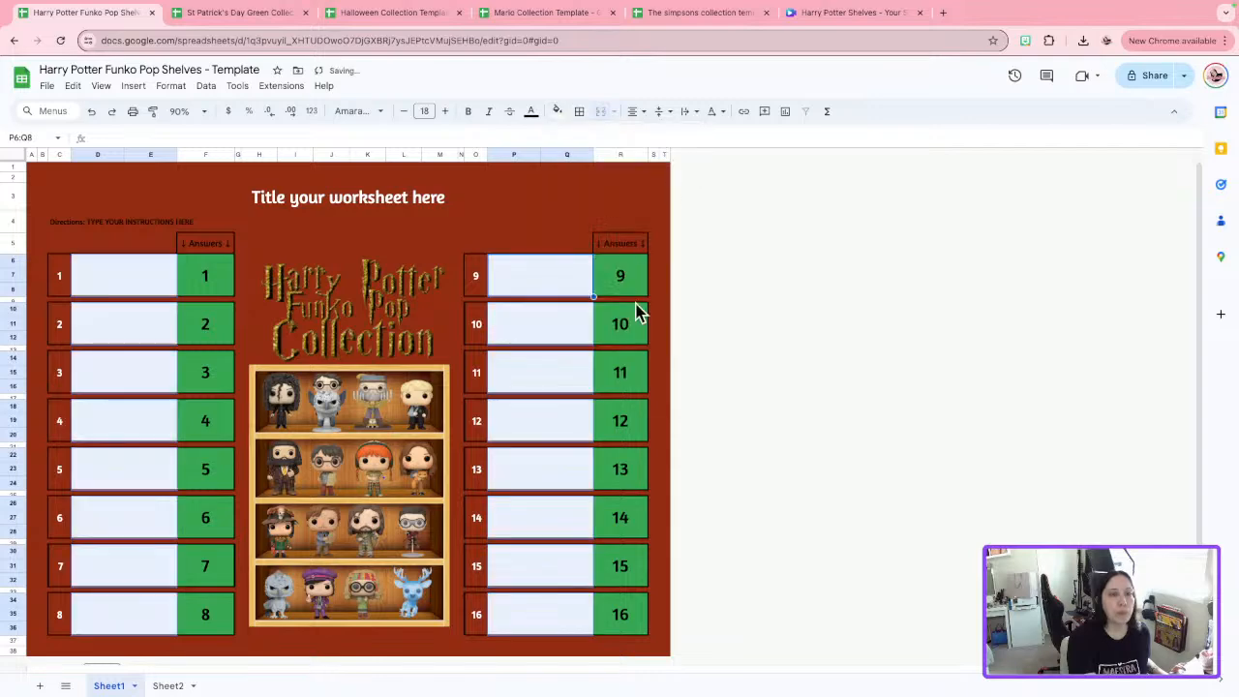
click(664, 348)
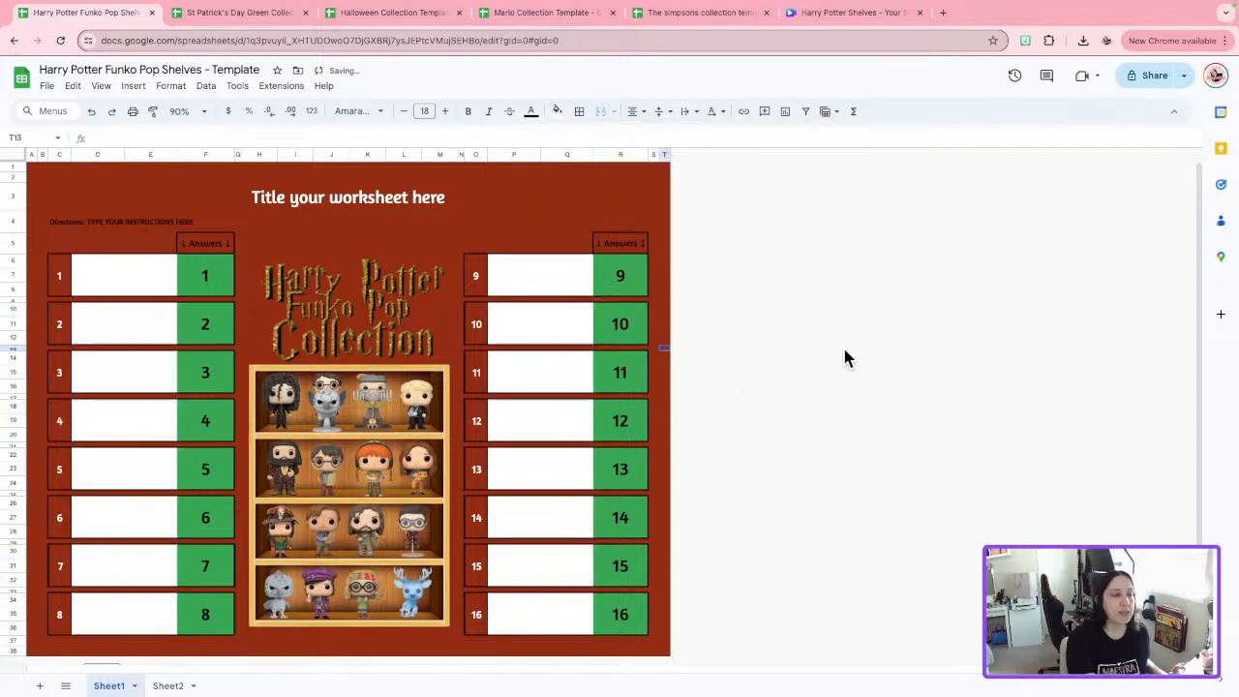
Fill the question number cells 1 to 16 and both Answers headers with a custom gold sampled from the Harry Potter title lettering.
click(60, 263)
ctrl+click(64, 324)
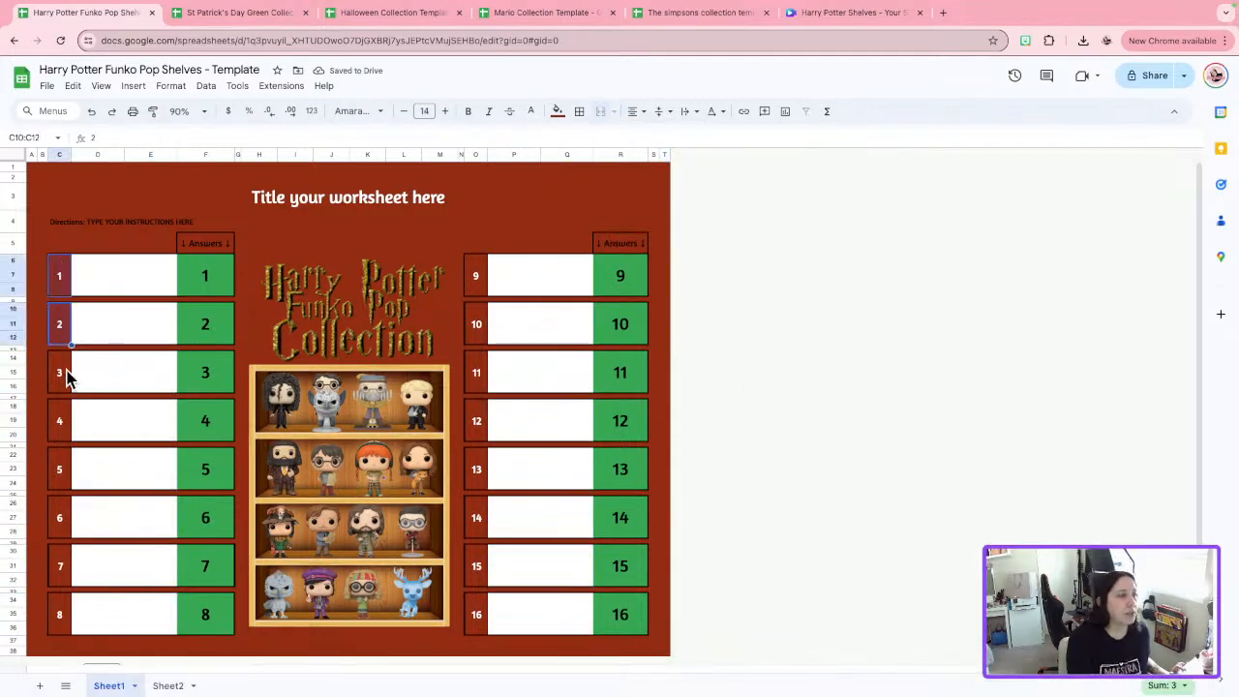
ctrl+click(65, 377)
ctrl+click(52, 418)
ctrl+click(61, 468)
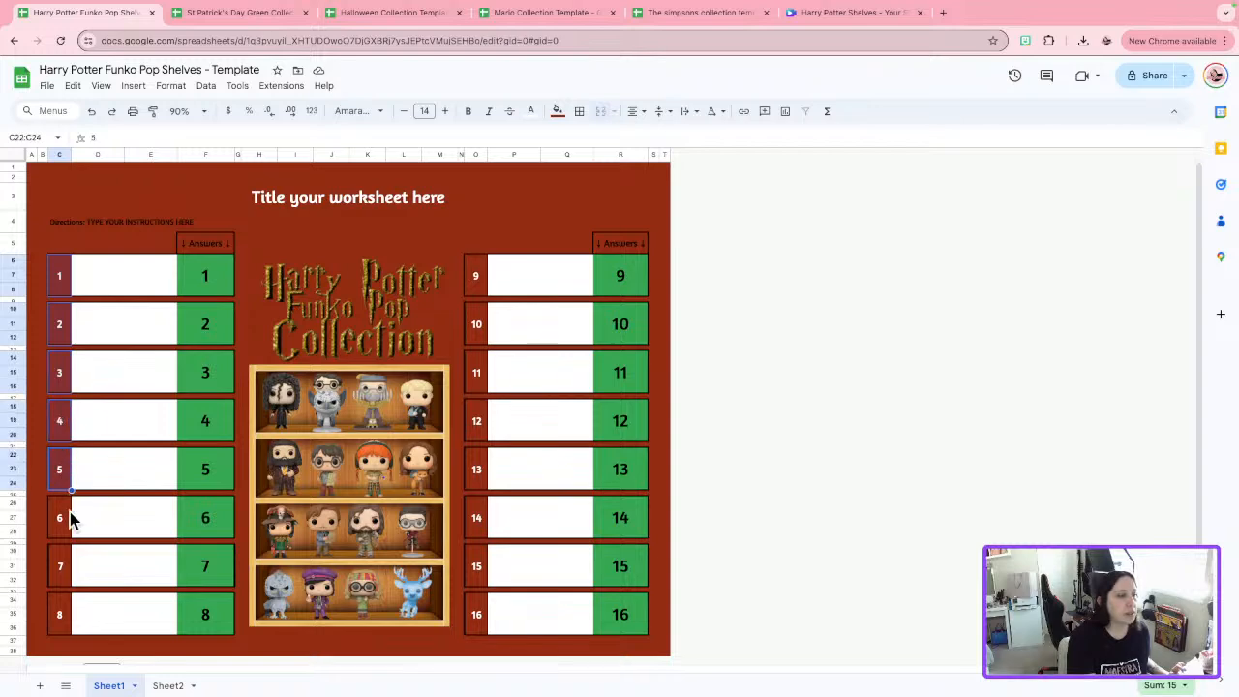
ctrl+click(64, 515)
ctrl+click(61, 559)
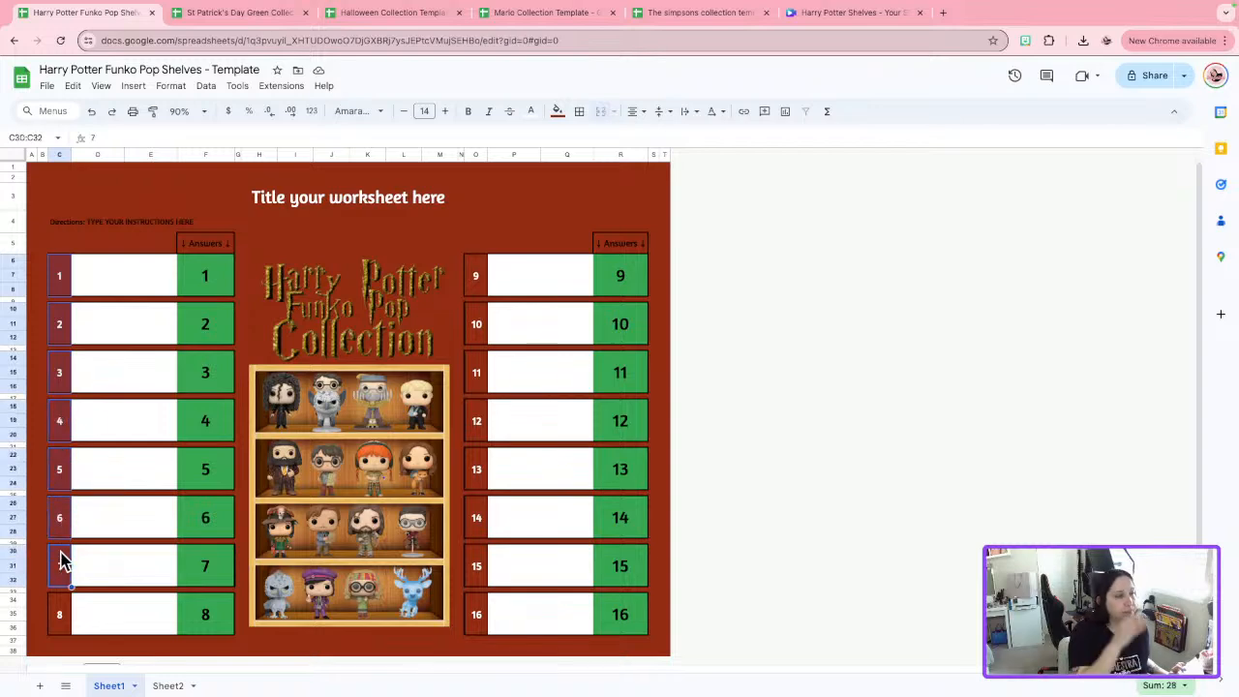
ctrl+click(61, 607)
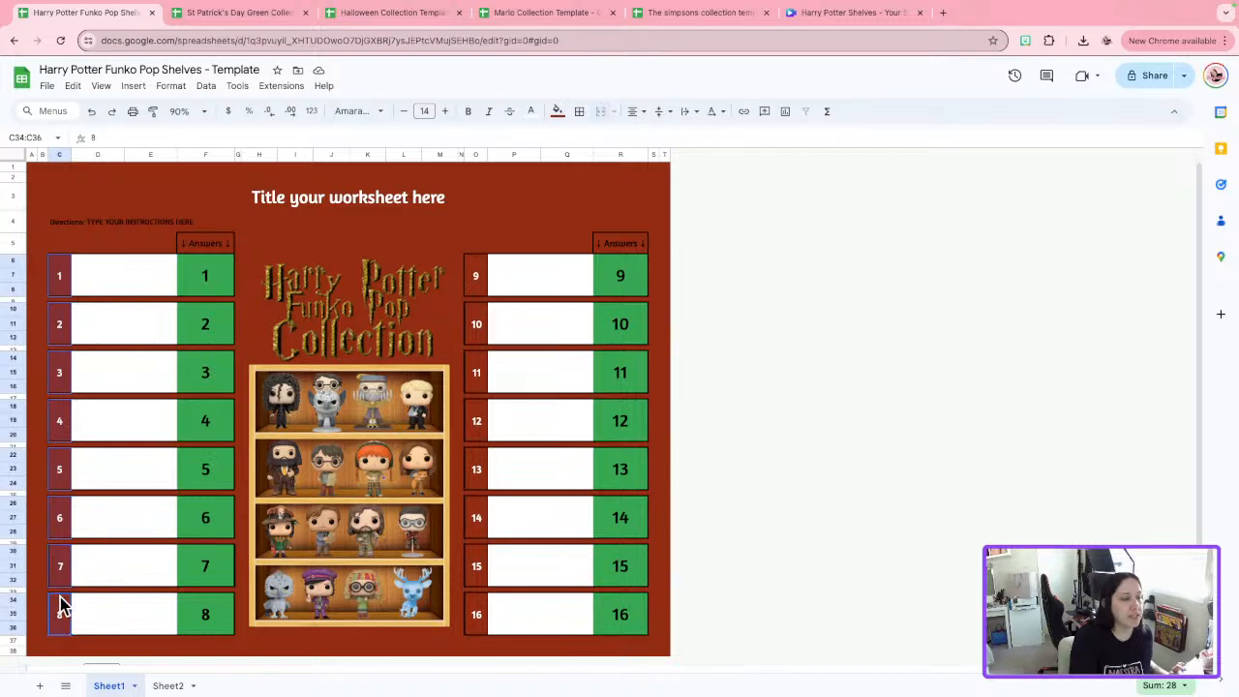
ctrl+click(474, 612)
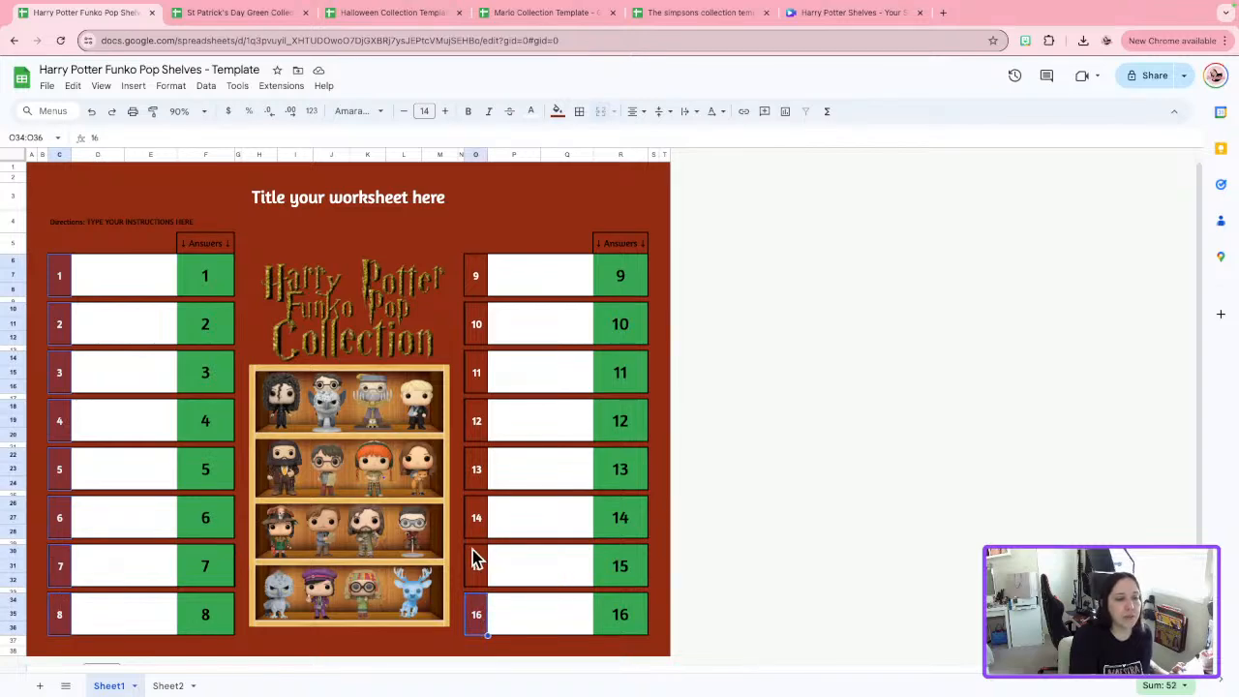
ctrl+click(473, 553)
ctrl+click(480, 501)
ctrl+click(479, 459)
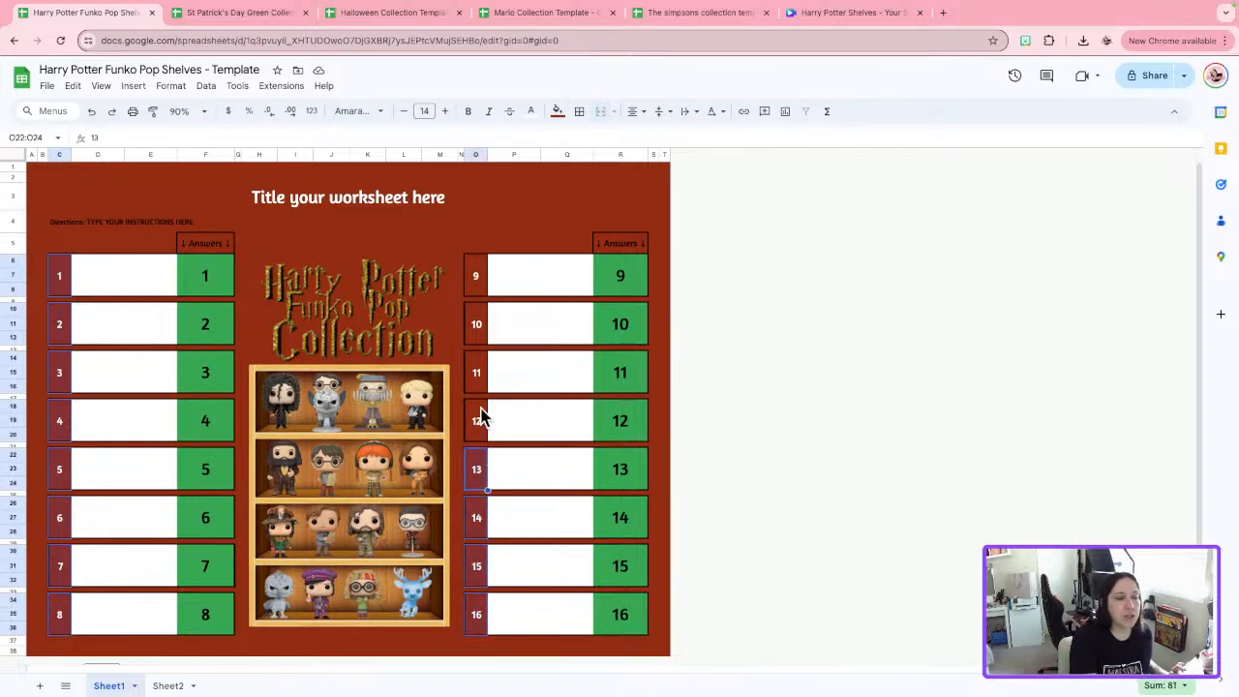
ctrl+click(475, 414)
ctrl+click(478, 360)
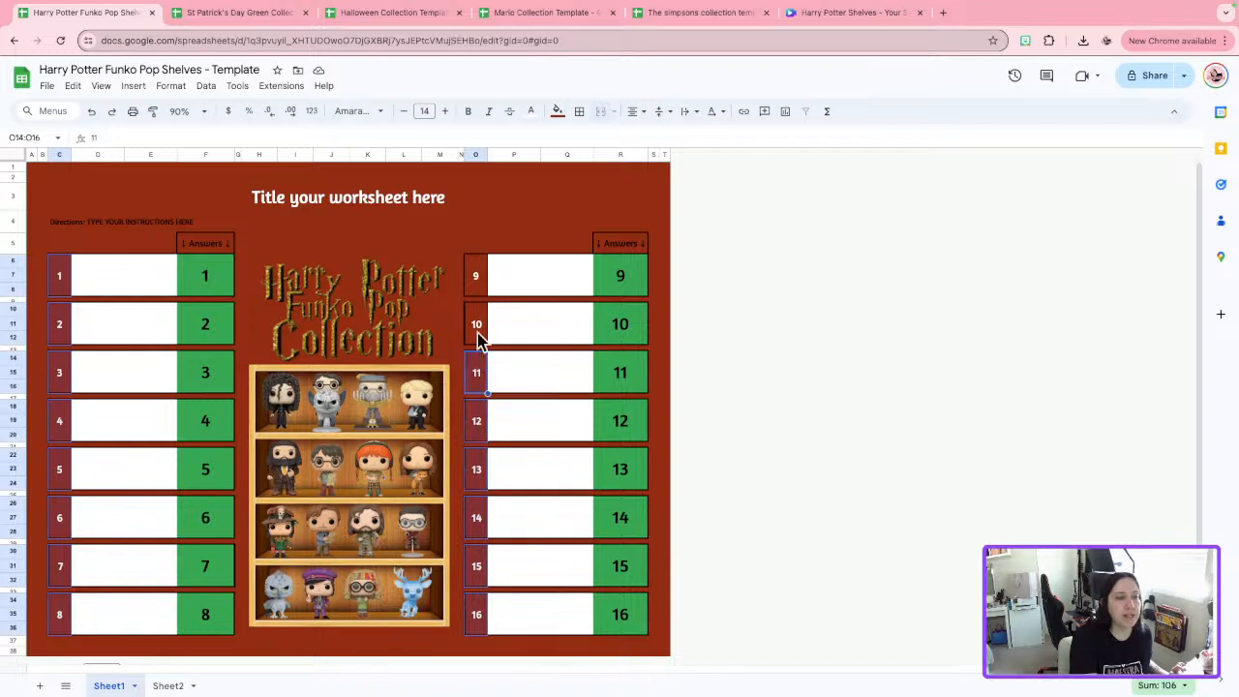
ctrl+click(475, 319)
ctrl+click(477, 273)
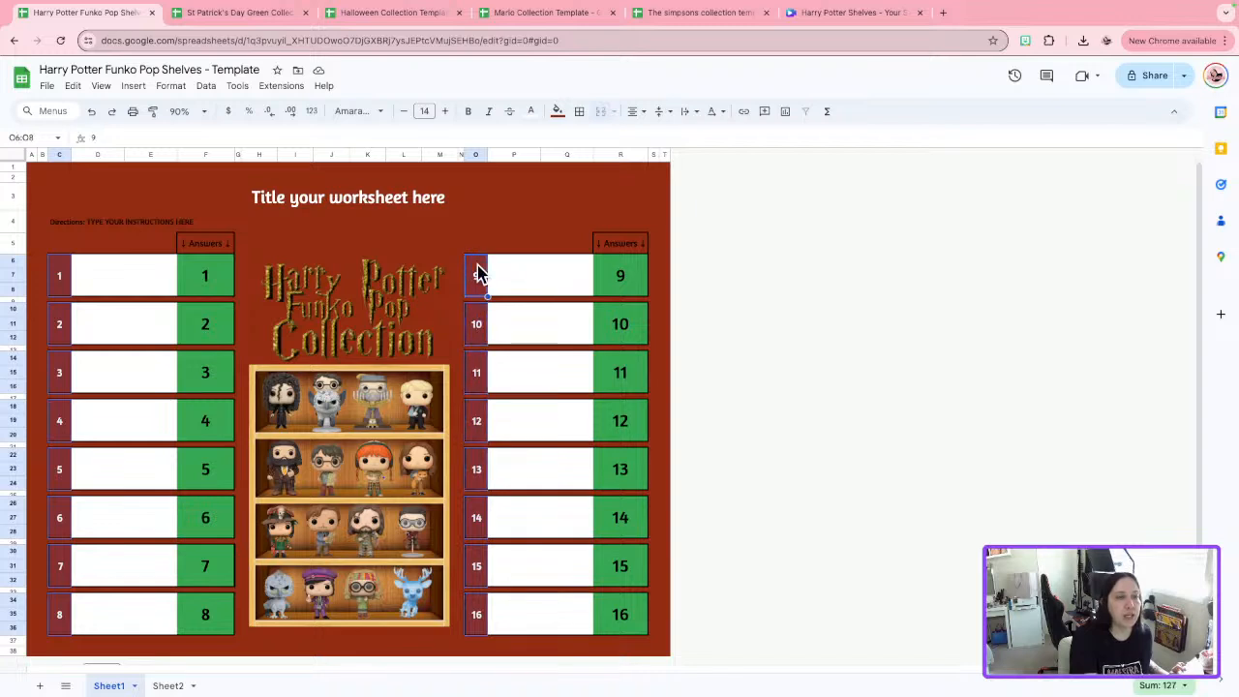
ctrl+click(225, 242)
ctrl+click(643, 244)
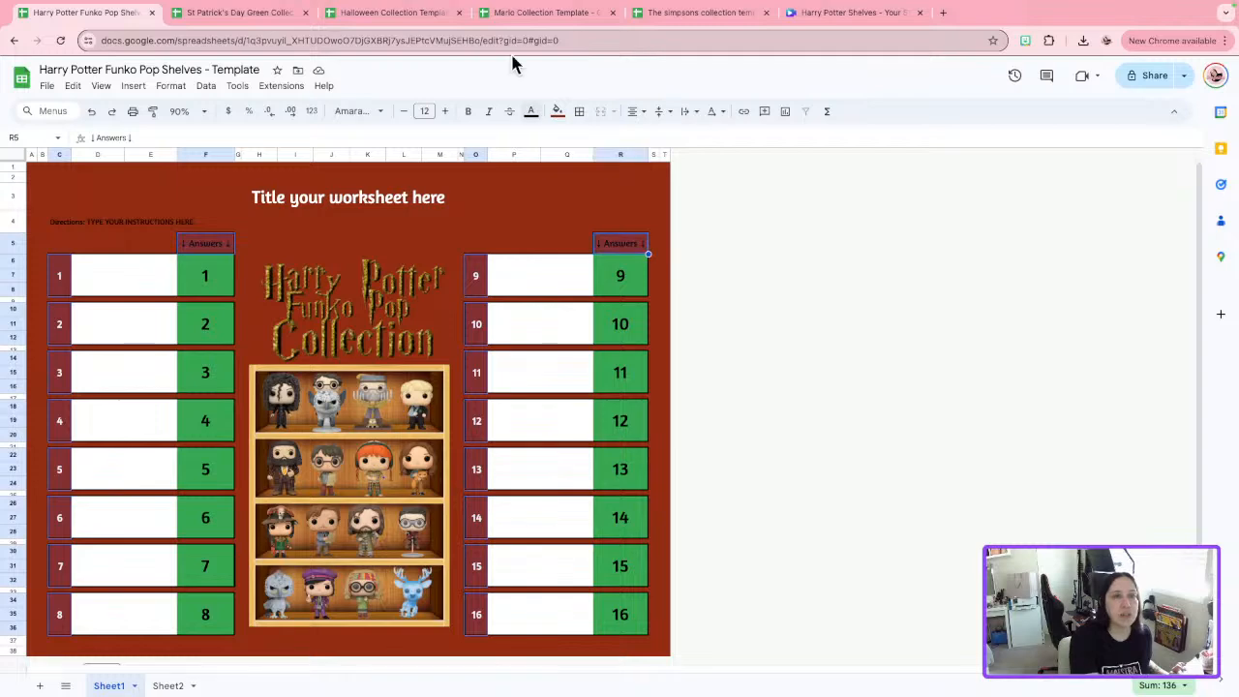
click(557, 112)
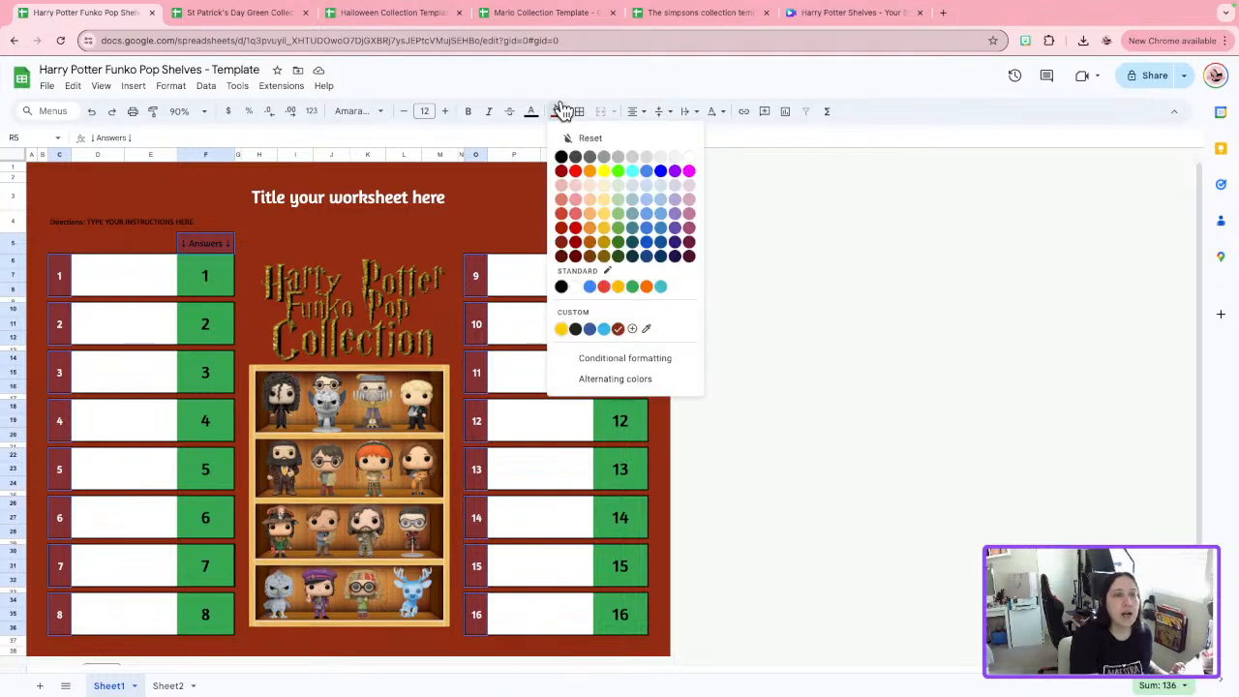
click(649, 328)
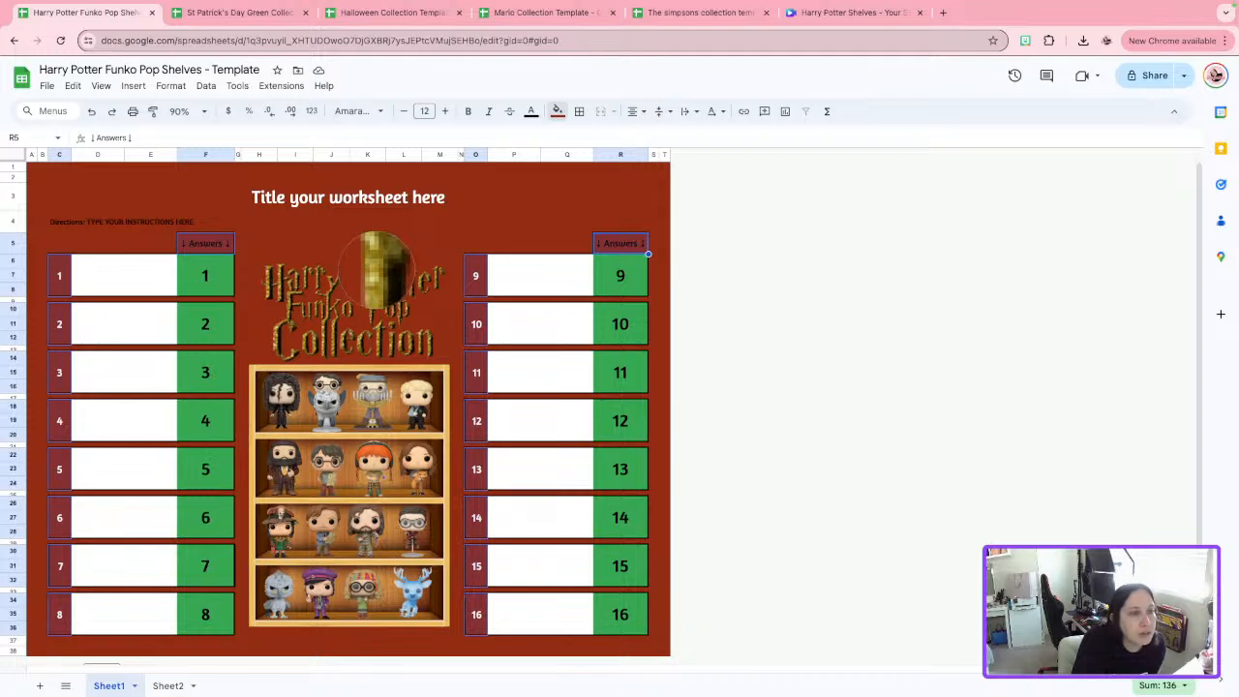
click(664, 290)
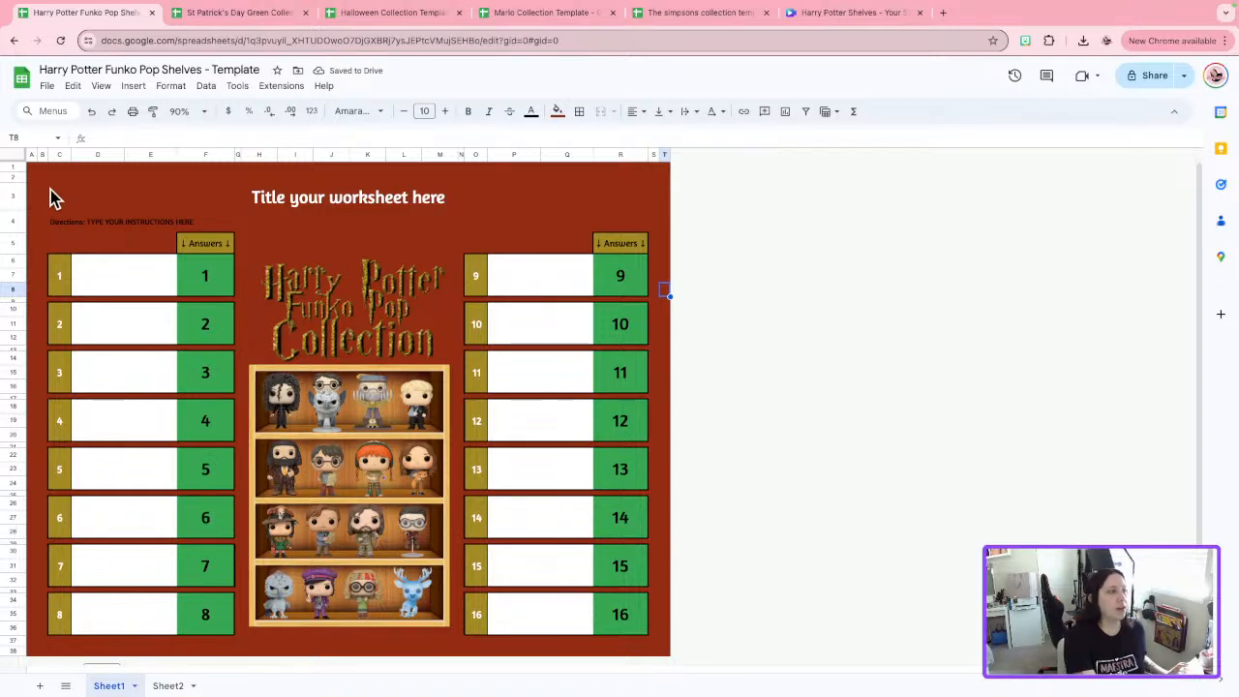
Fill the outer border, rows 1 and 38 and columns A and T, with the custom gold colour.
click(12, 167)
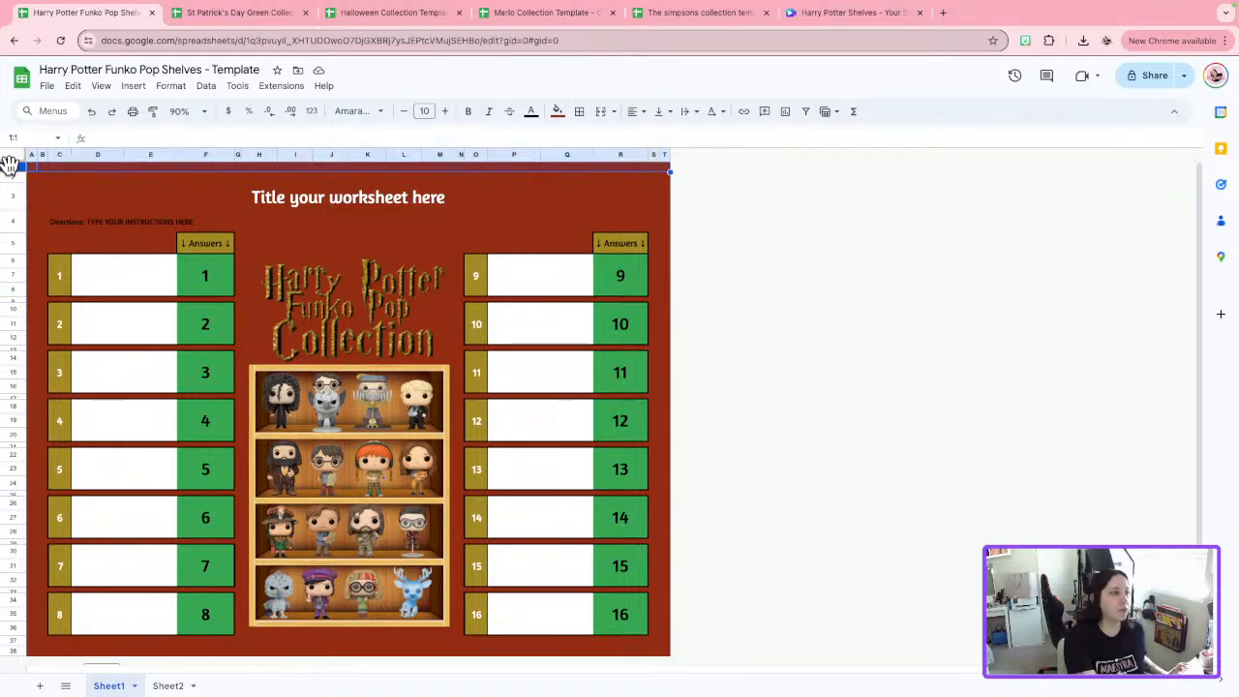
click(31, 155)
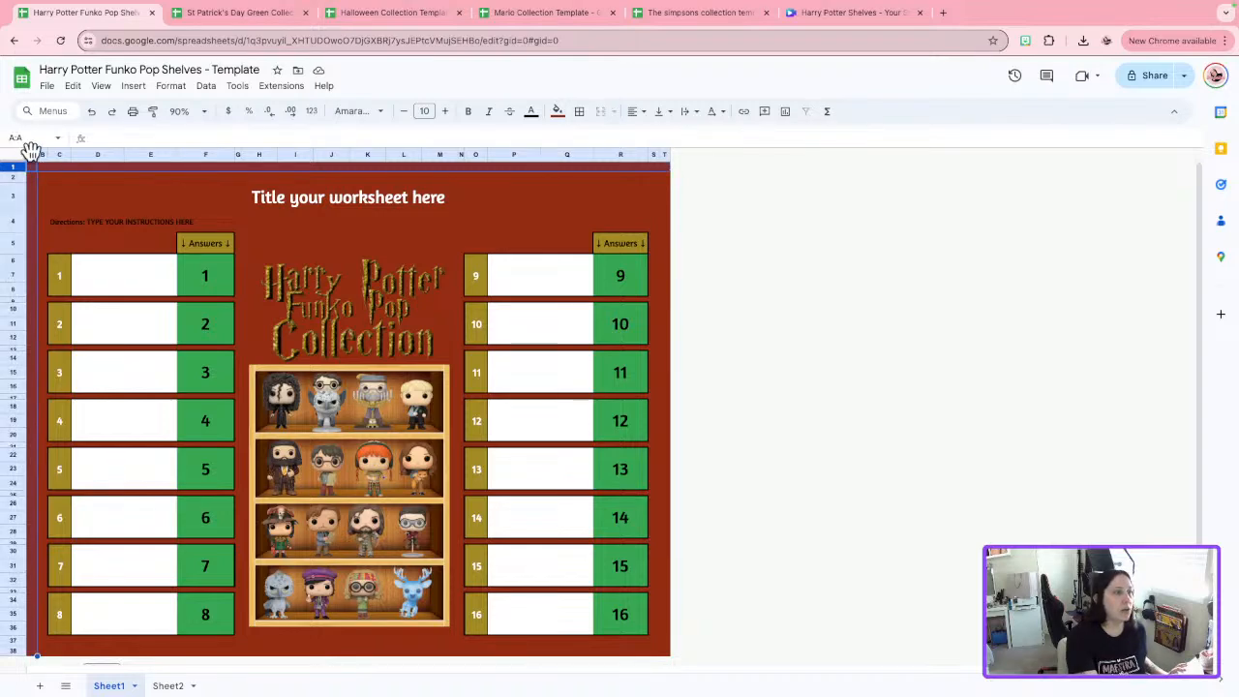
shift+click(664, 154)
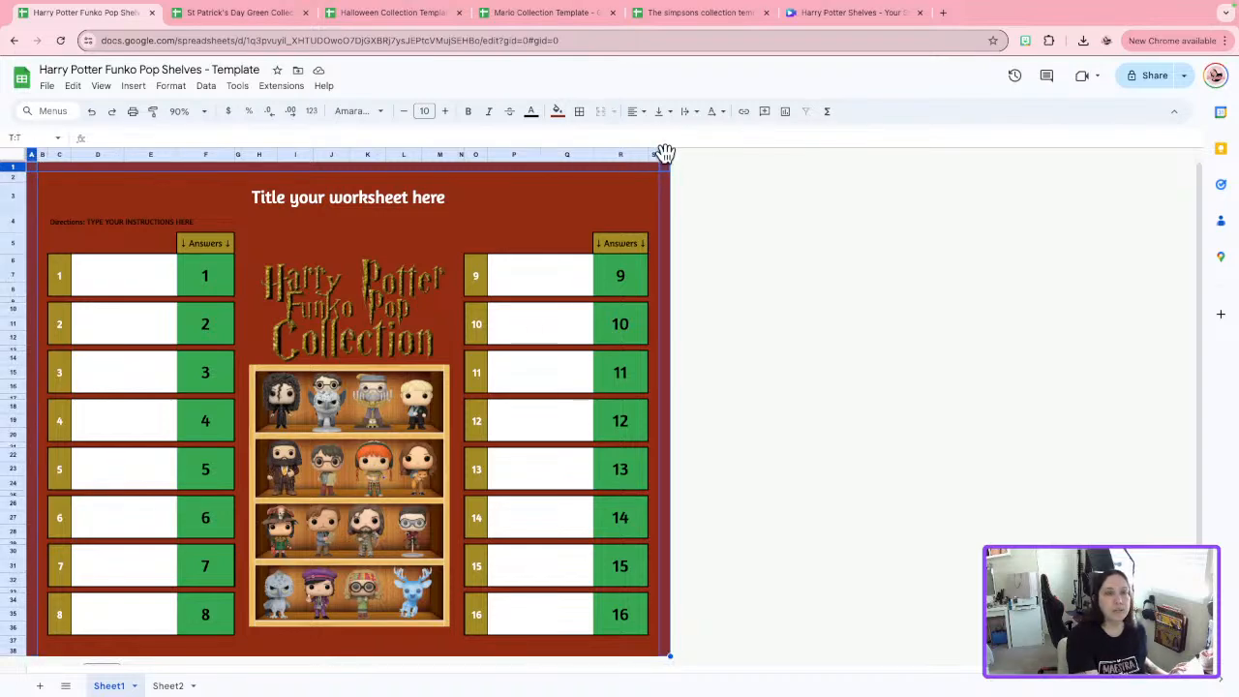
click(14, 650)
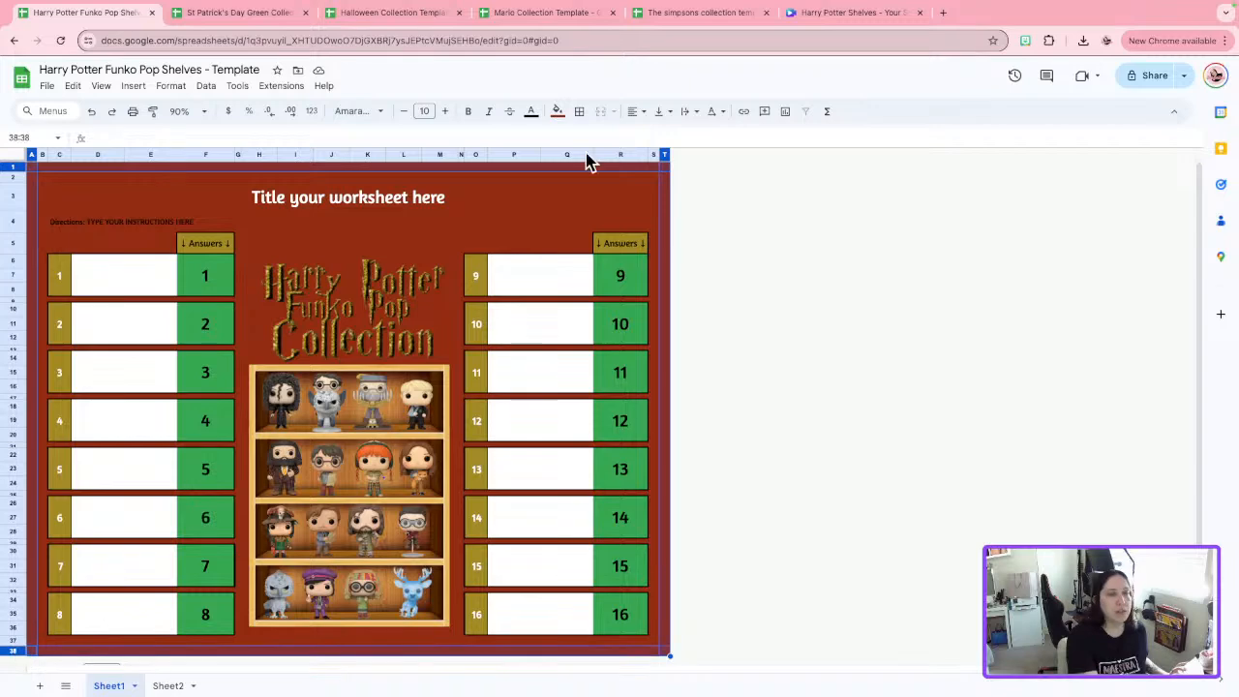
click(558, 111)
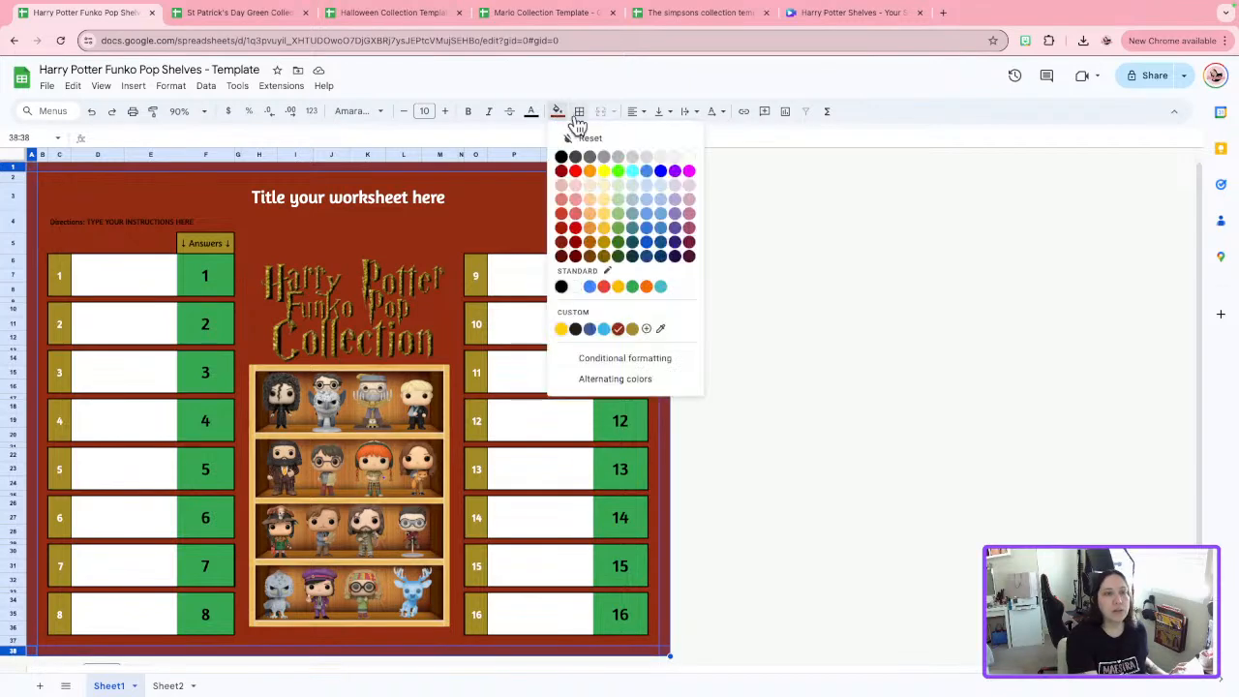
click(617, 328)
click(665, 300)
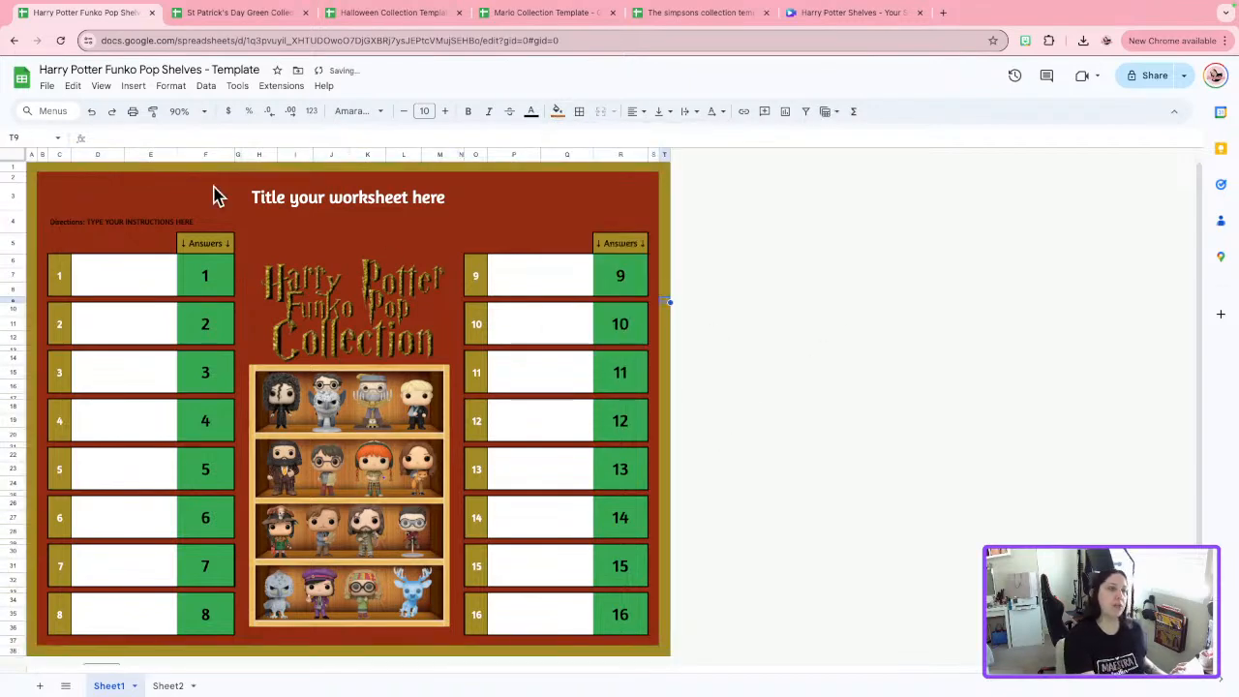
Try a dark maroon fill sampled from the shelf picture on the title and directions rows, and undo it.
click(177, 225)
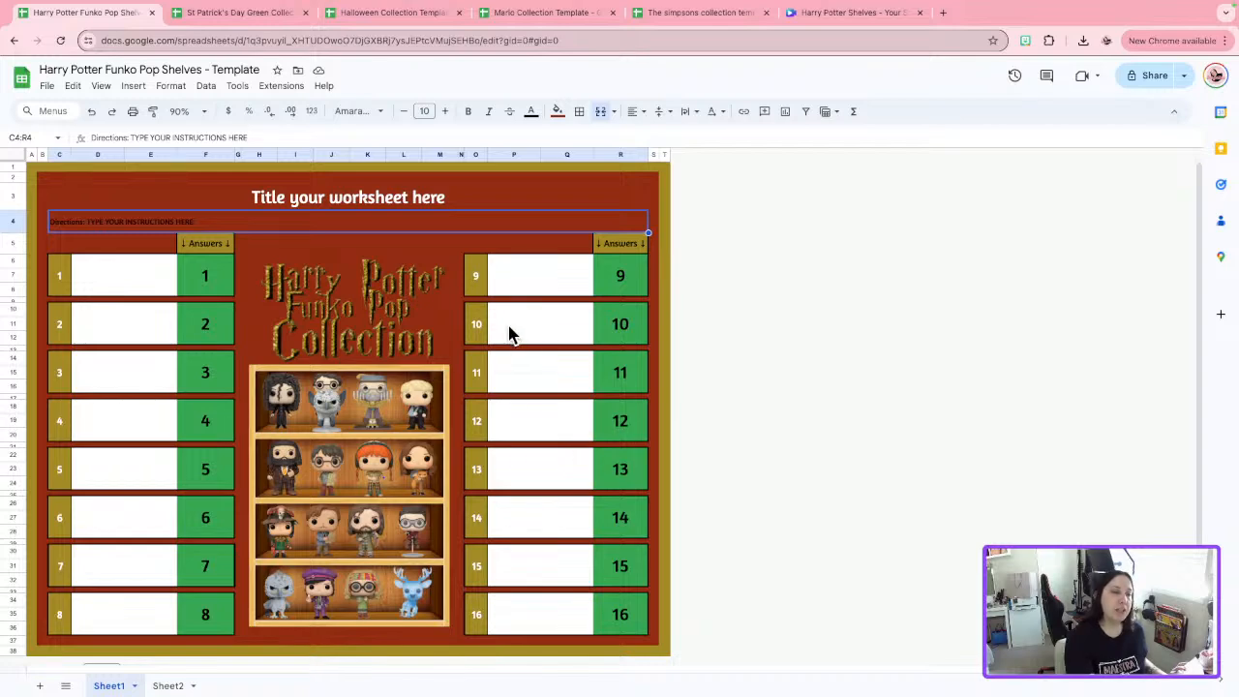
click(507, 198)
click(557, 111)
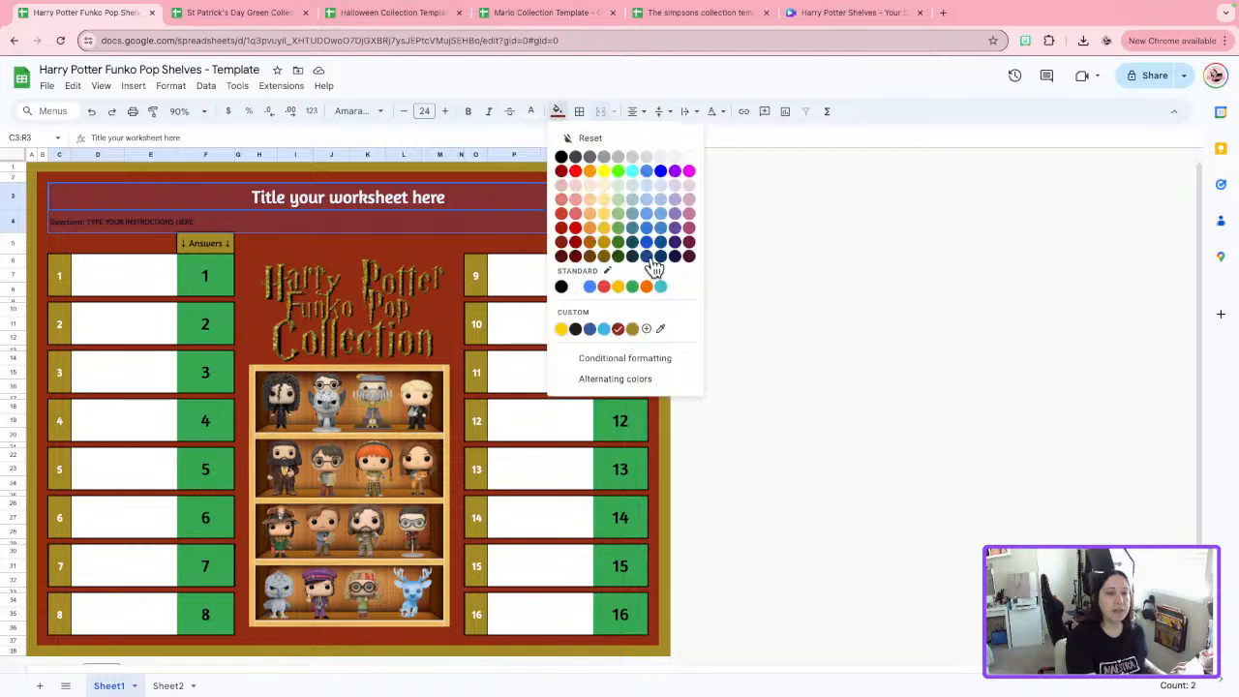
click(661, 329)
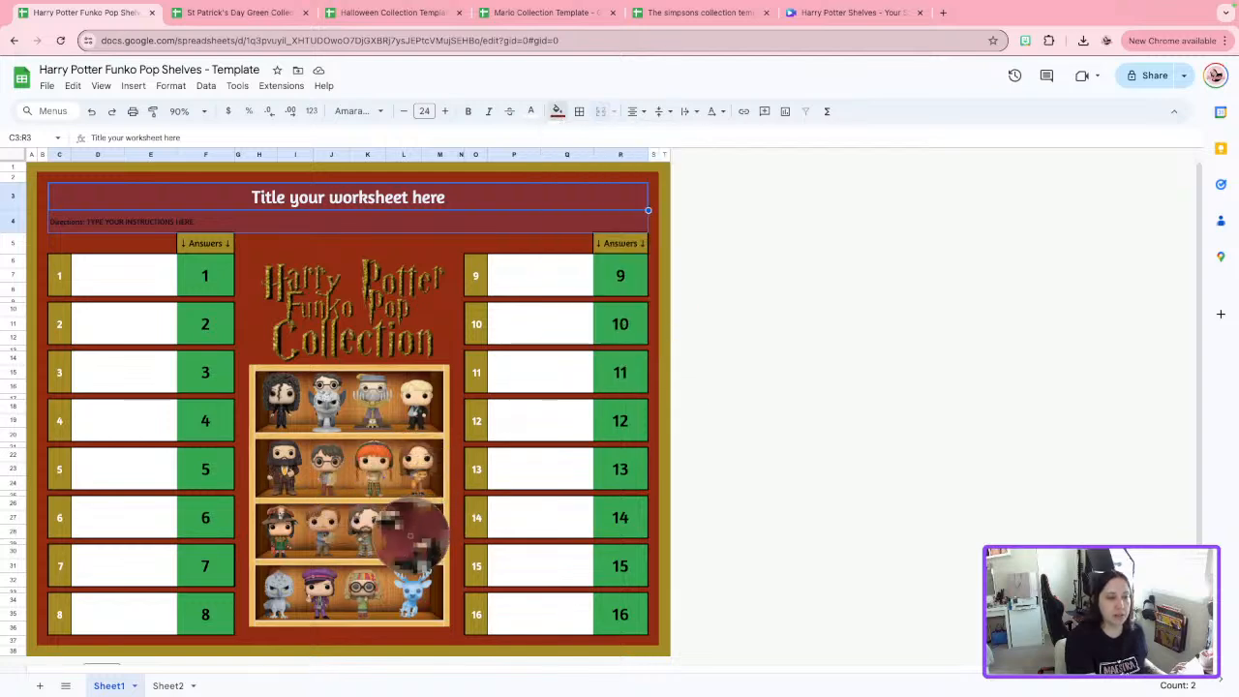
click(413, 538)
click(913, 419)
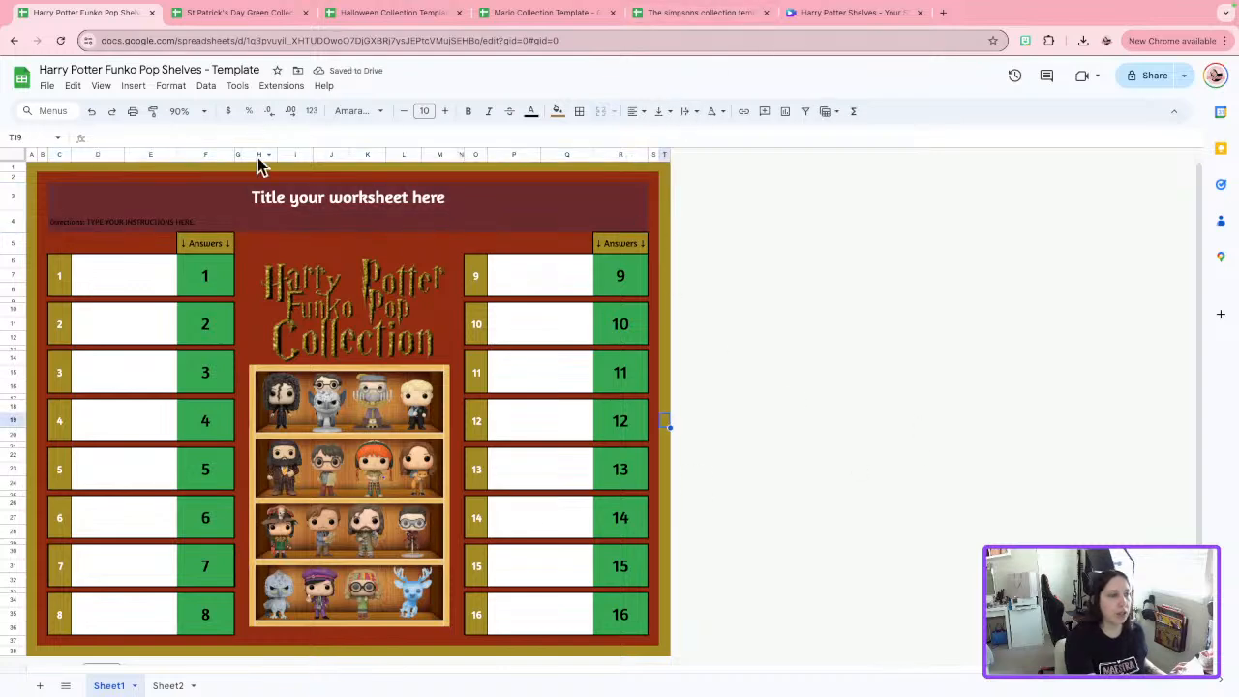
click(91, 113)
click(801, 273)
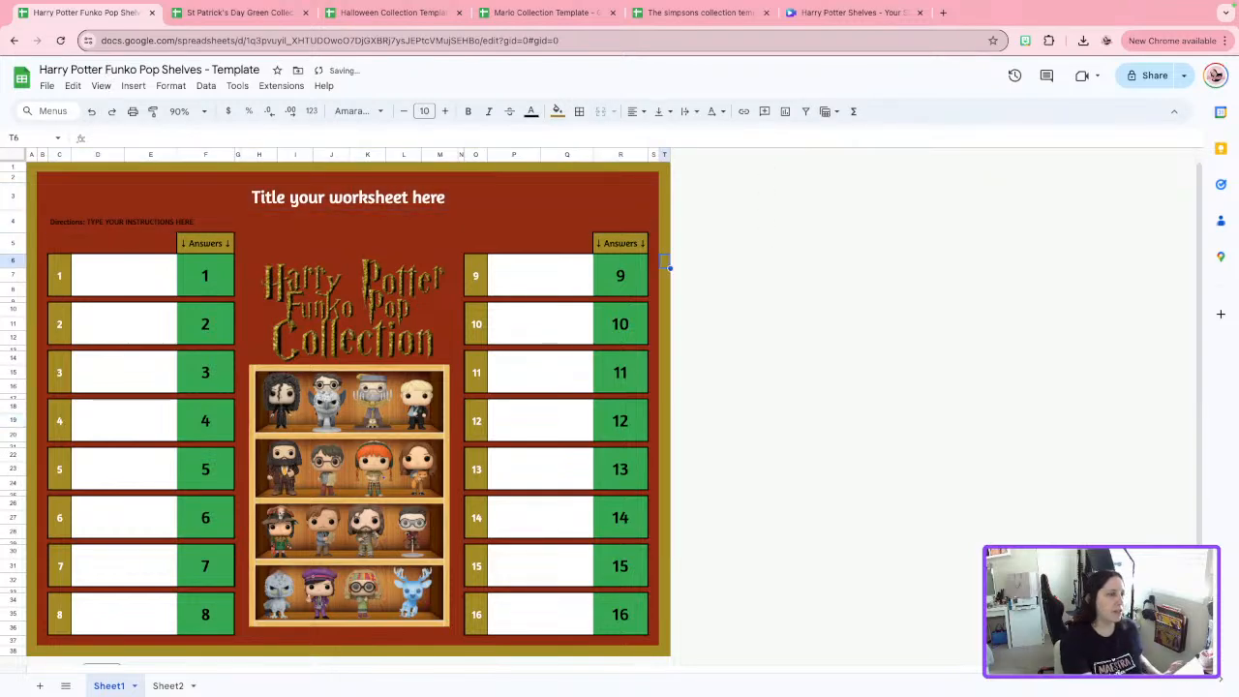
Change the text colour of the directions line in row 4 to white.
click(132, 222)
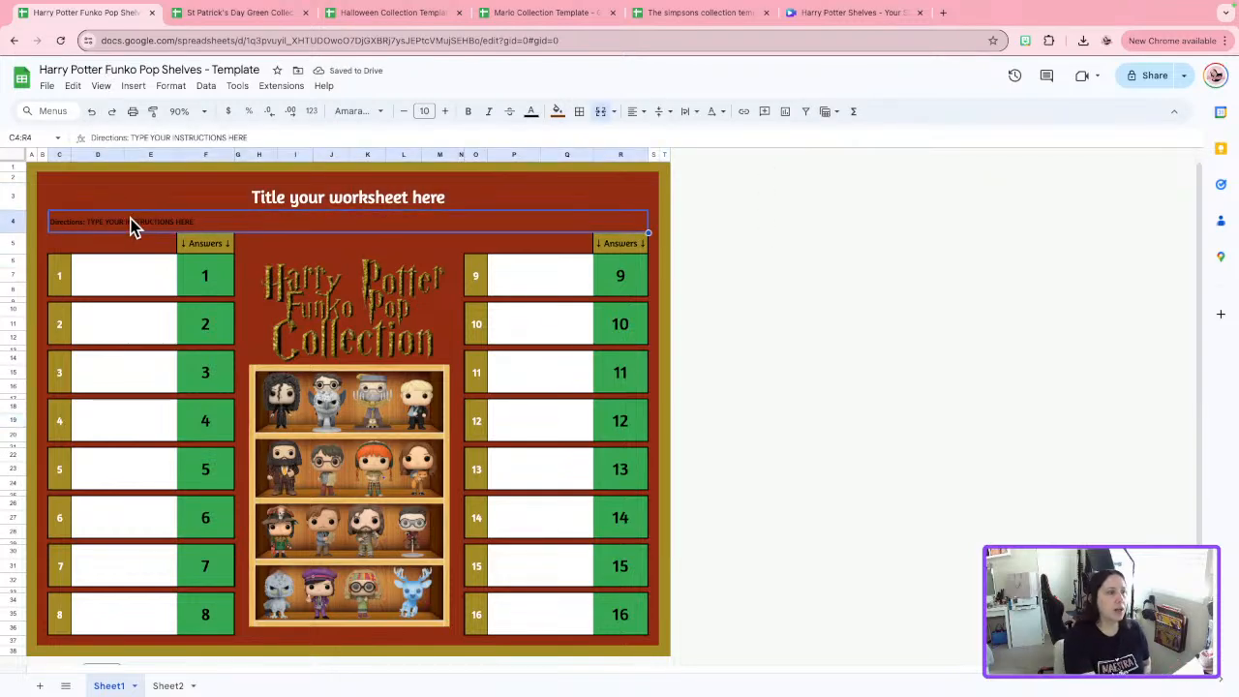
click(538, 112)
click(662, 158)
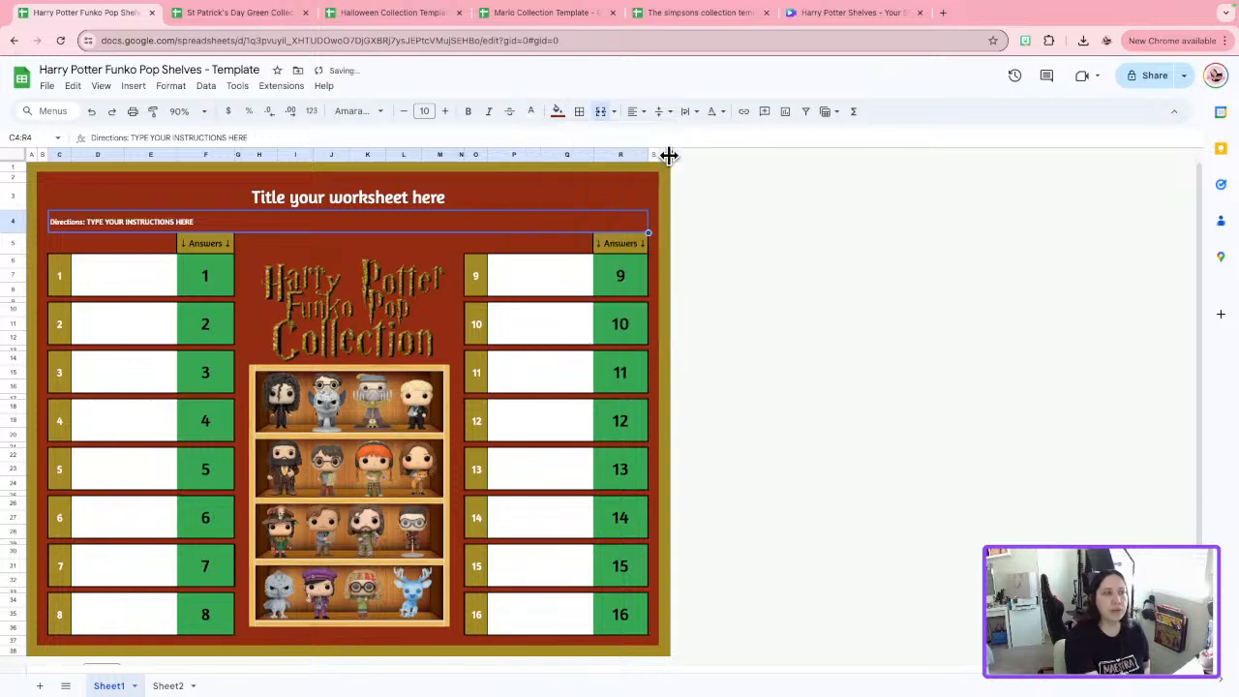
click(667, 196)
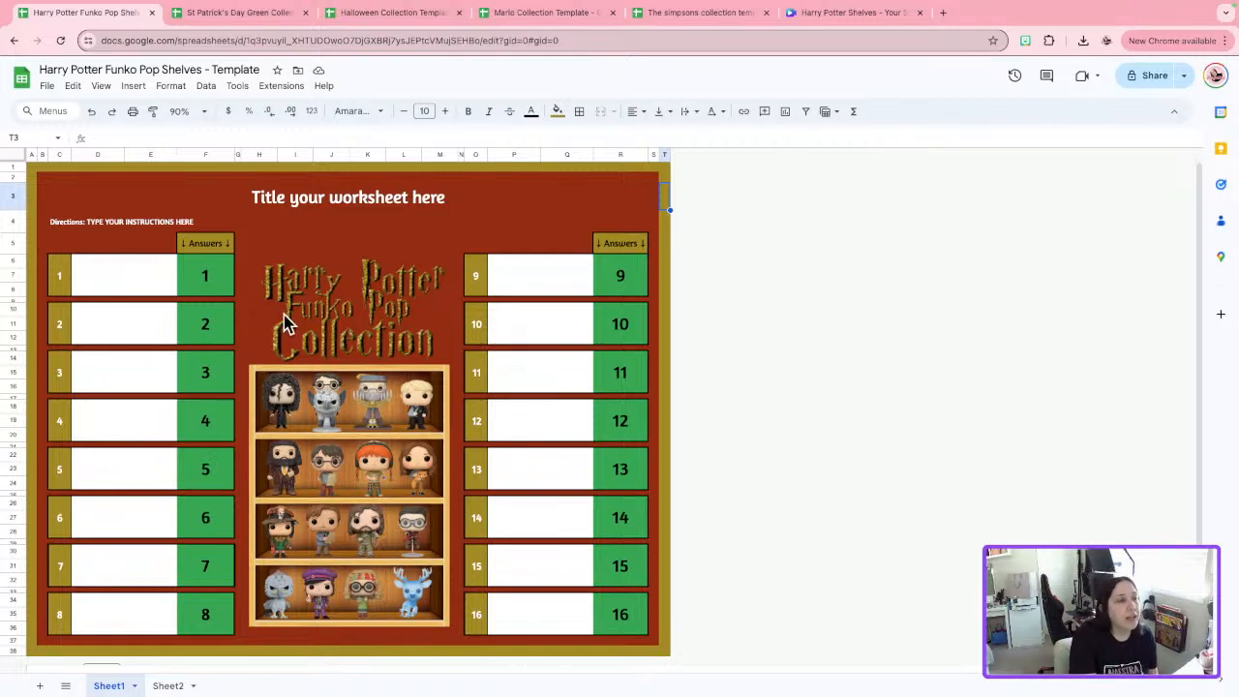
Test question 1's answer cell with the wrong answer 5, and restore the answer 1.
click(215, 265)
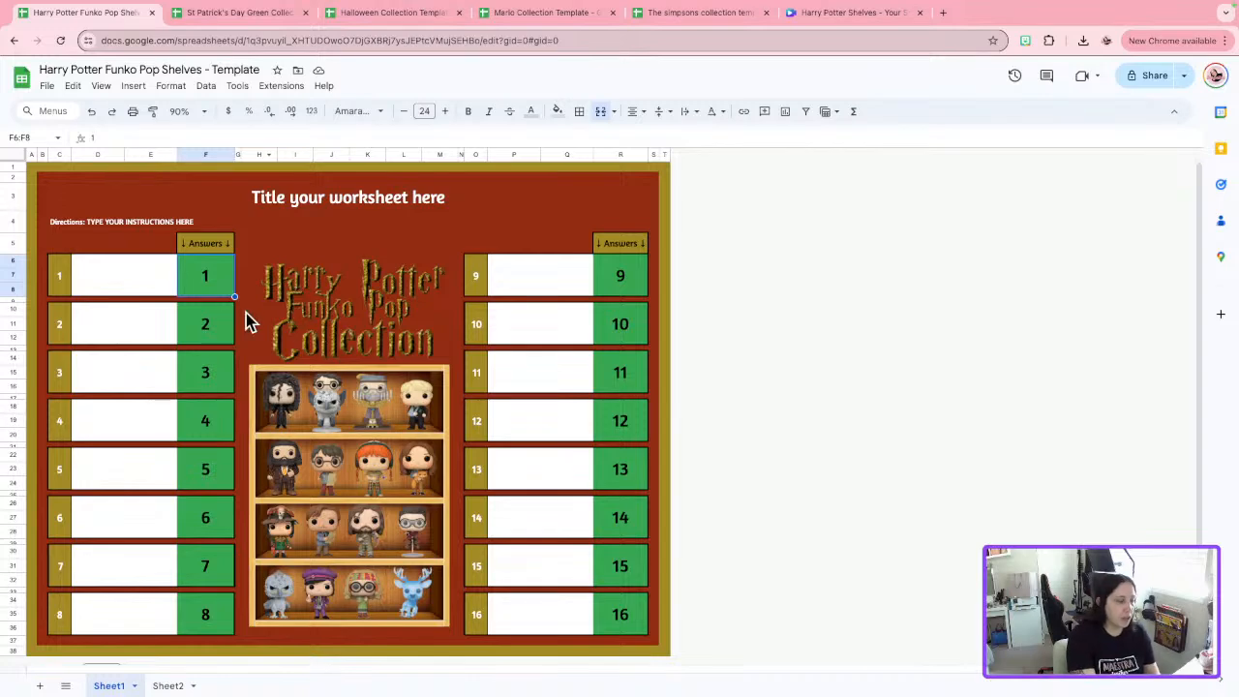
text(5)
click(369, 226)
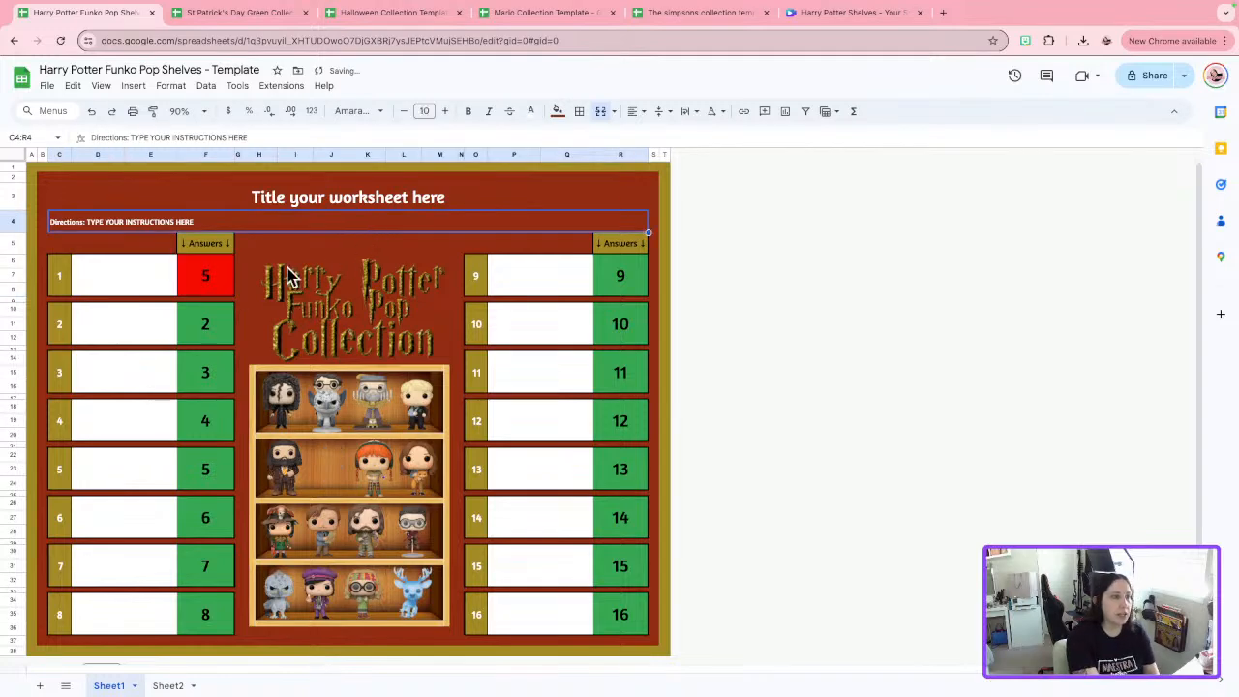
click(215, 280)
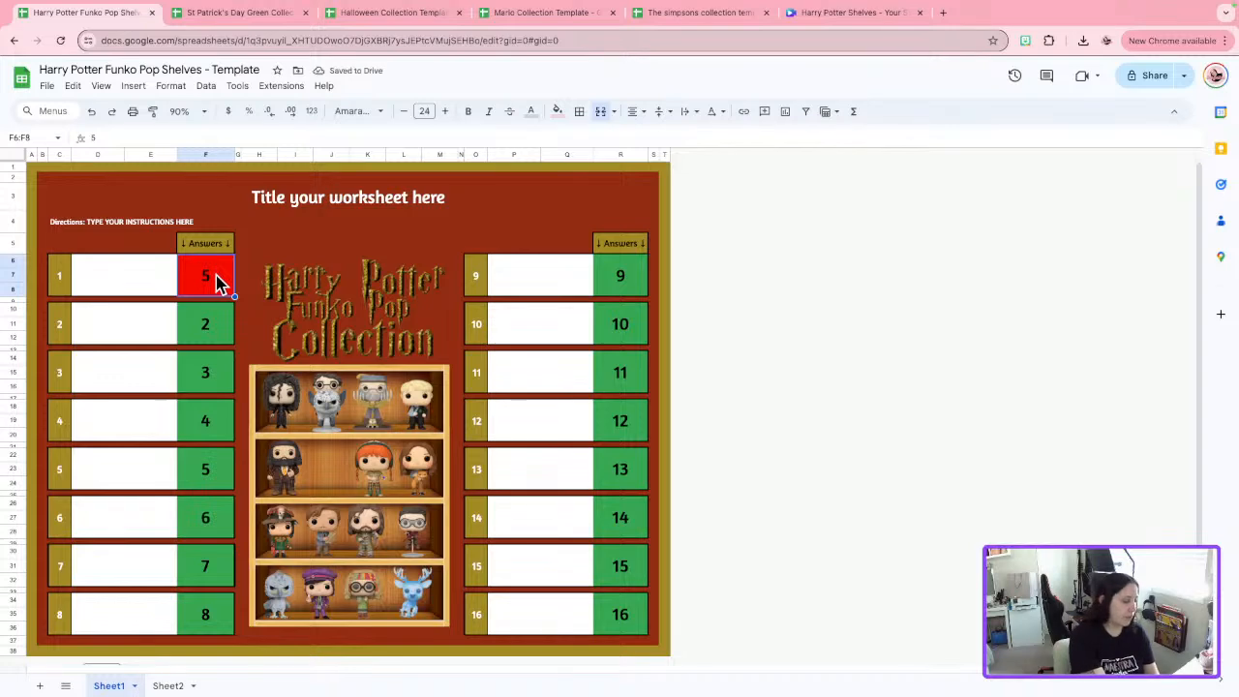
text(1)
click(391, 356)
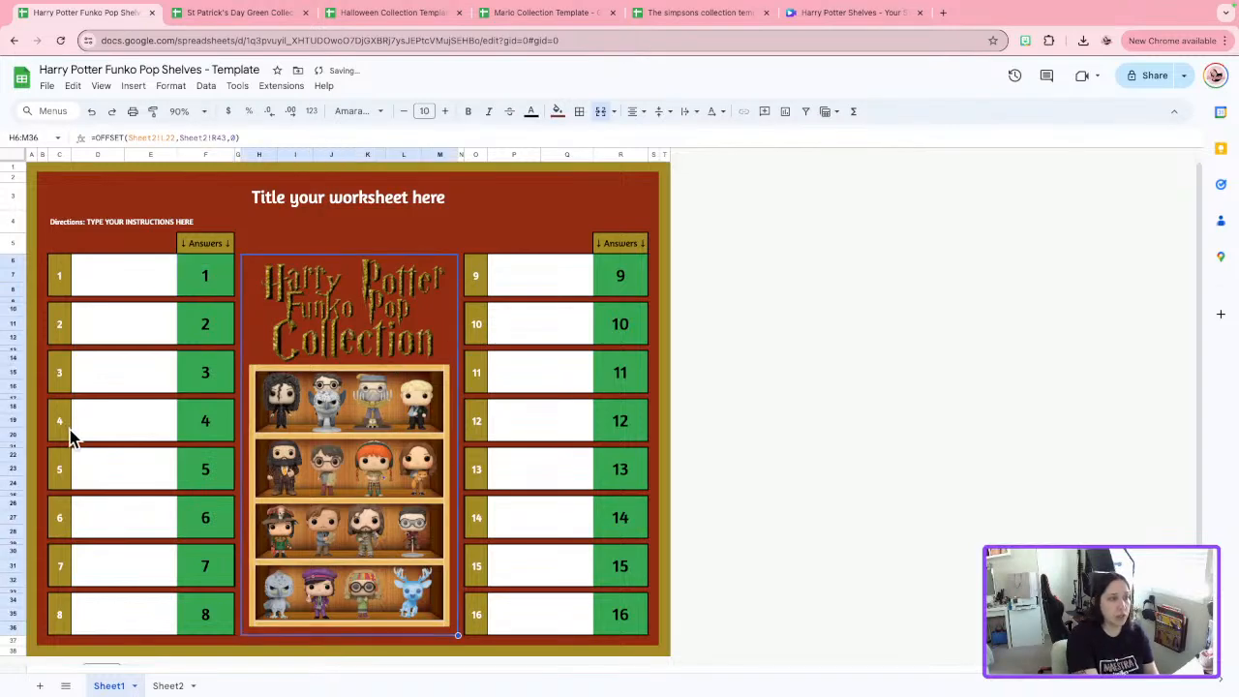
Clear question 1's answer cell and open the conditional format rules that apply to it.
click(191, 293)
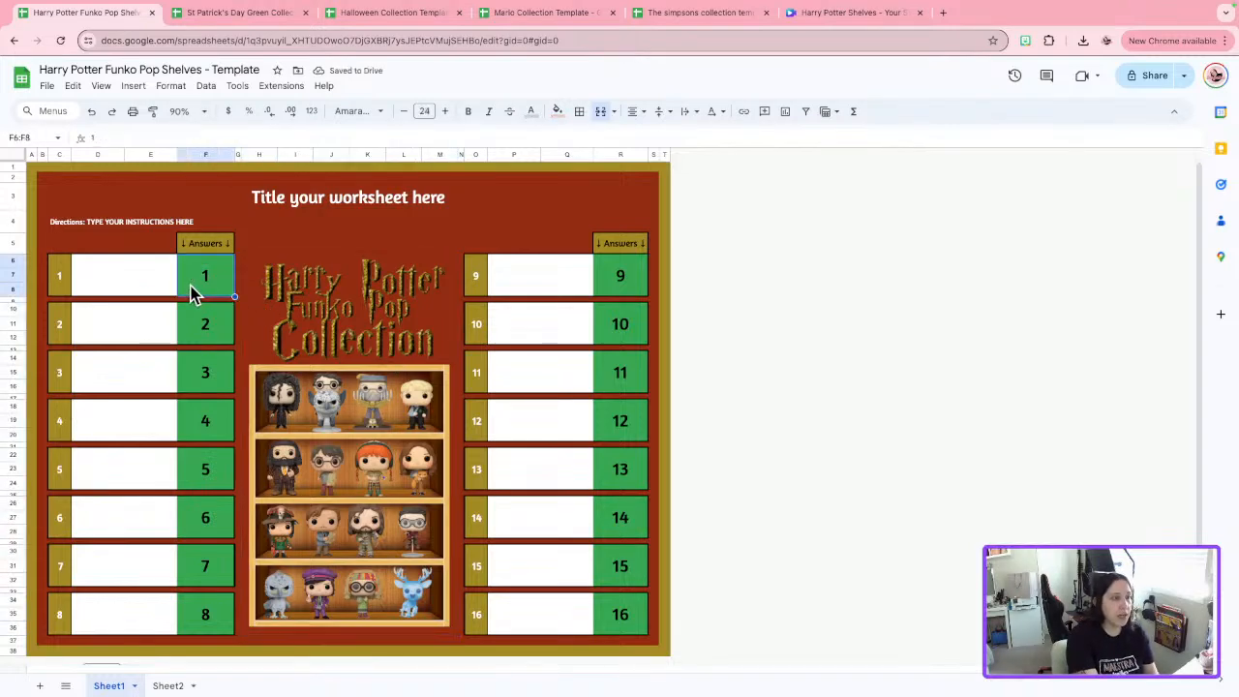
key(Delete)
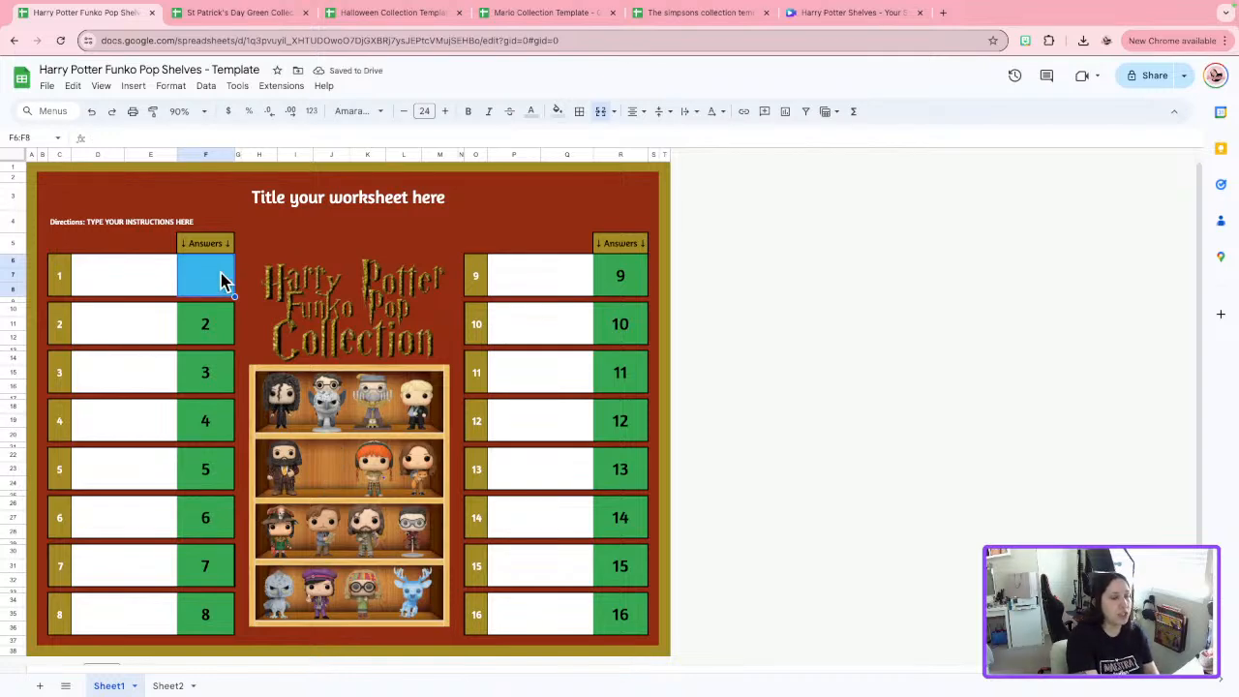
right_click(211, 286)
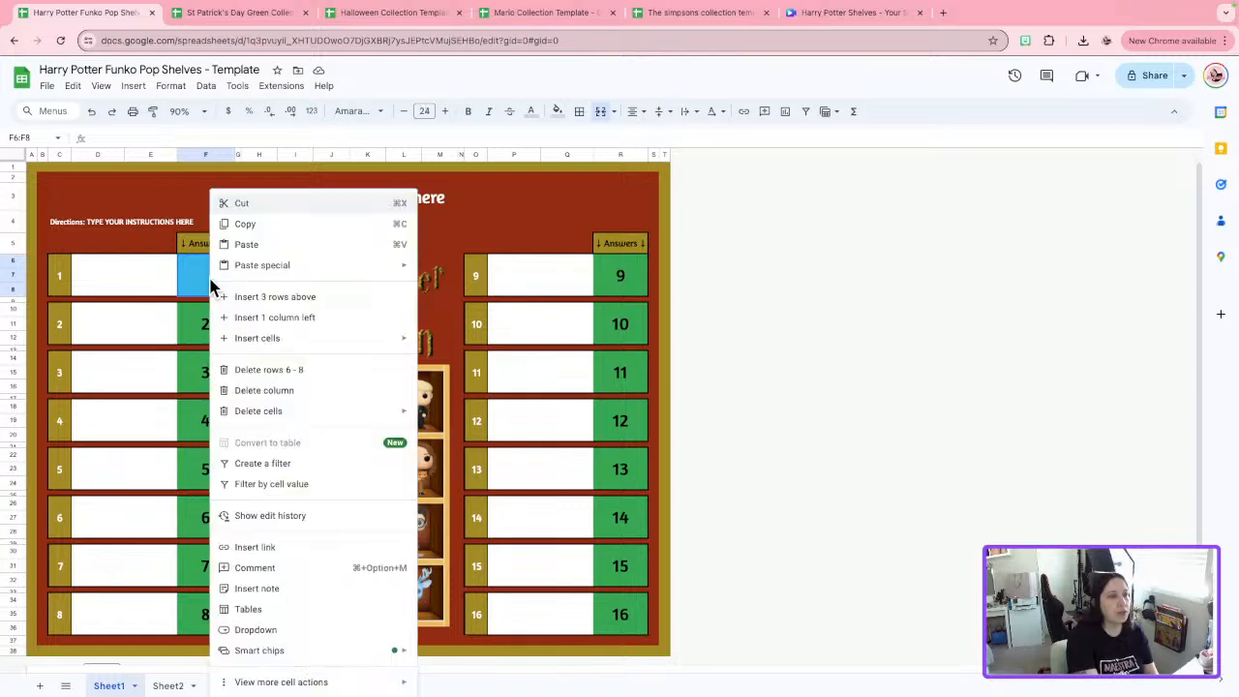
mouse_move(337, 684)
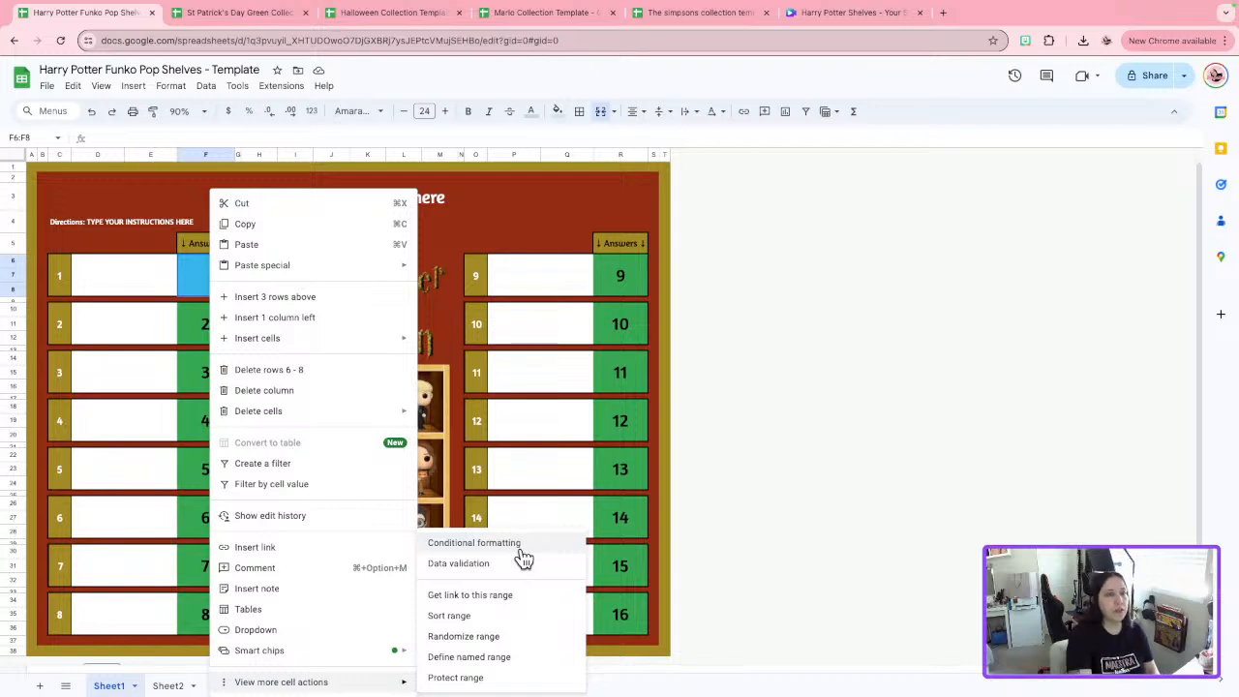
click(523, 194)
click(185, 287)
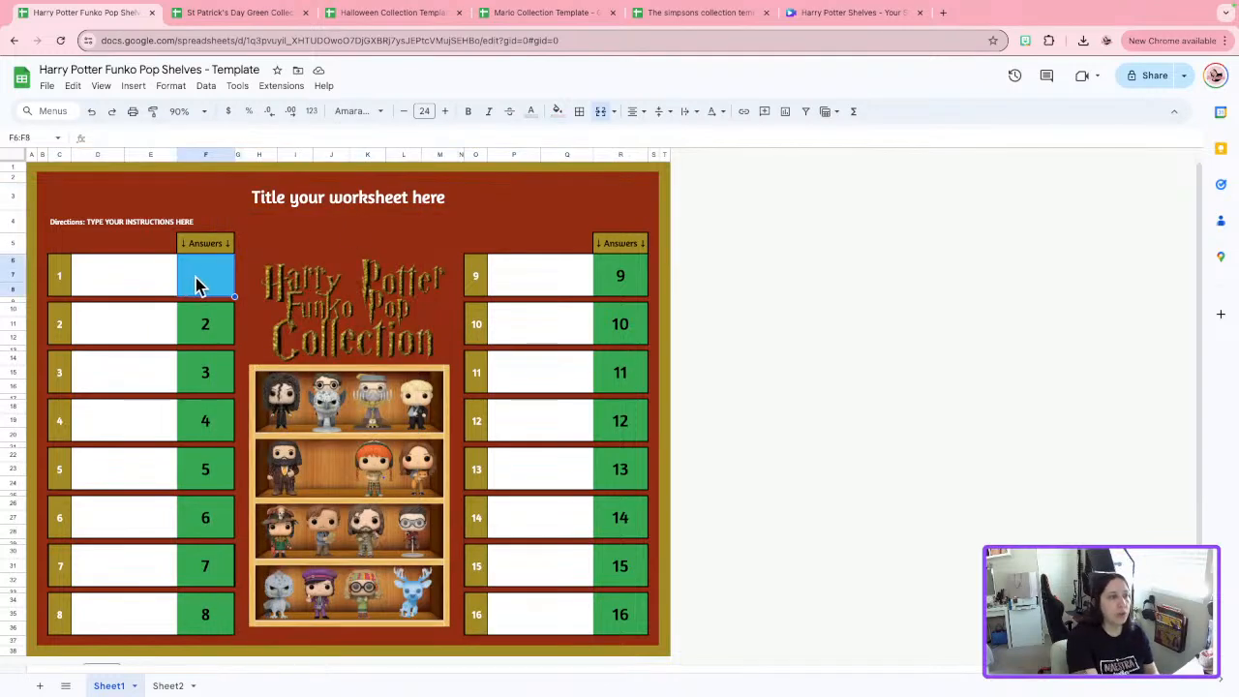
right_click(205, 283)
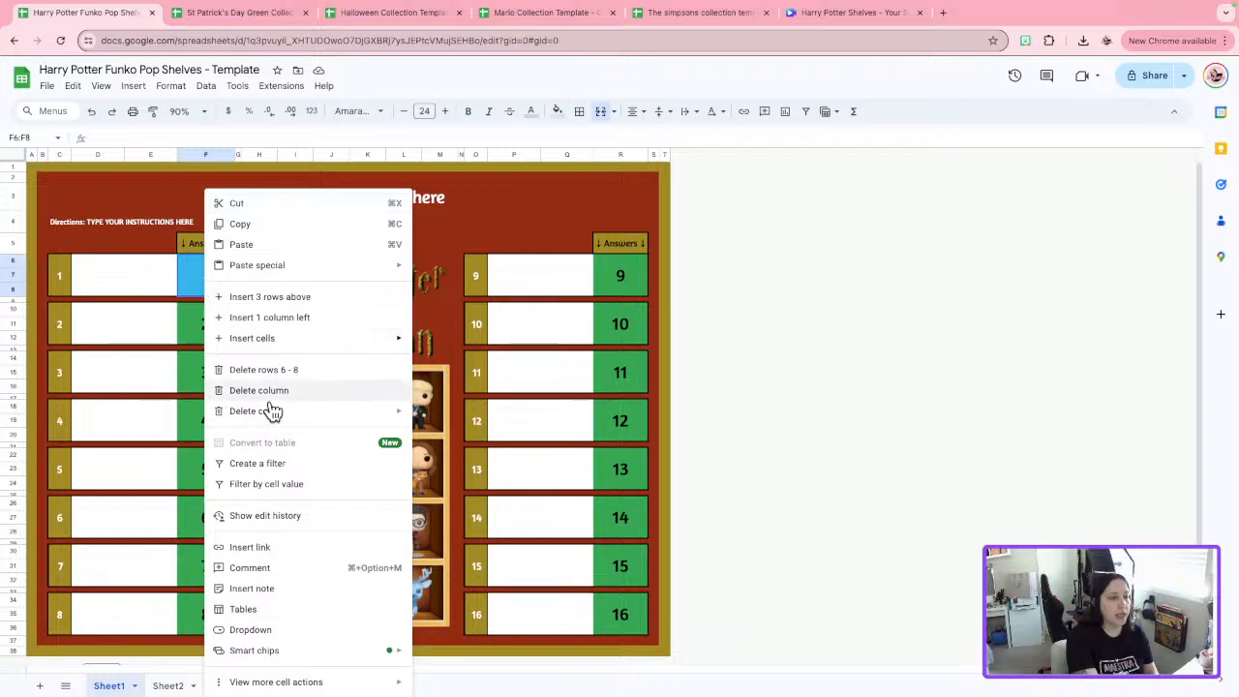
mouse_move(290, 681)
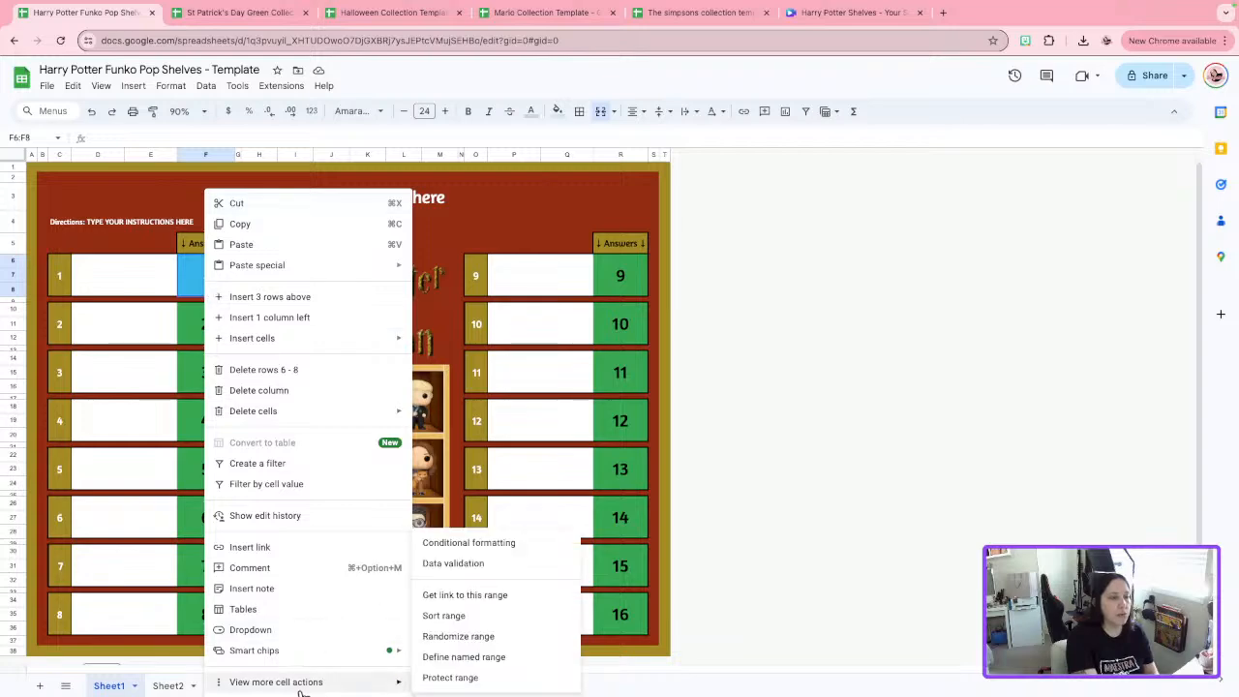
click(526, 546)
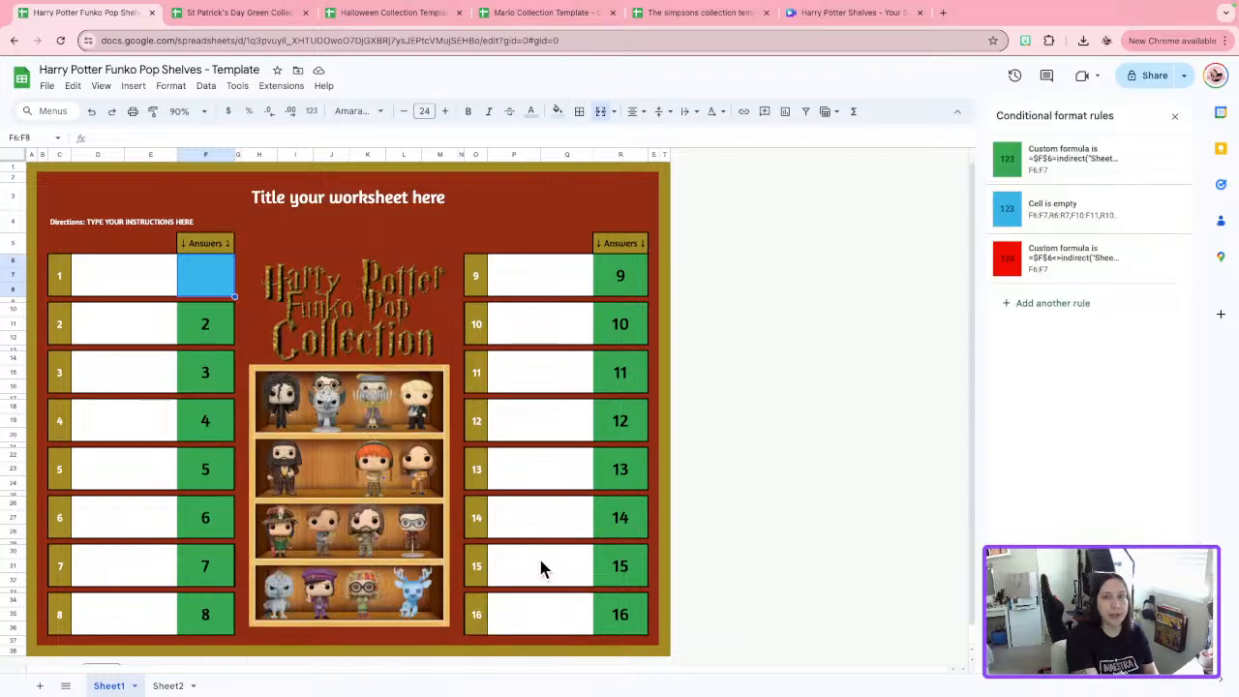
Set the fill of the empty-cell conditional format rule to a peach tone sampled from a figure in the shelf picture.
click(1064, 214)
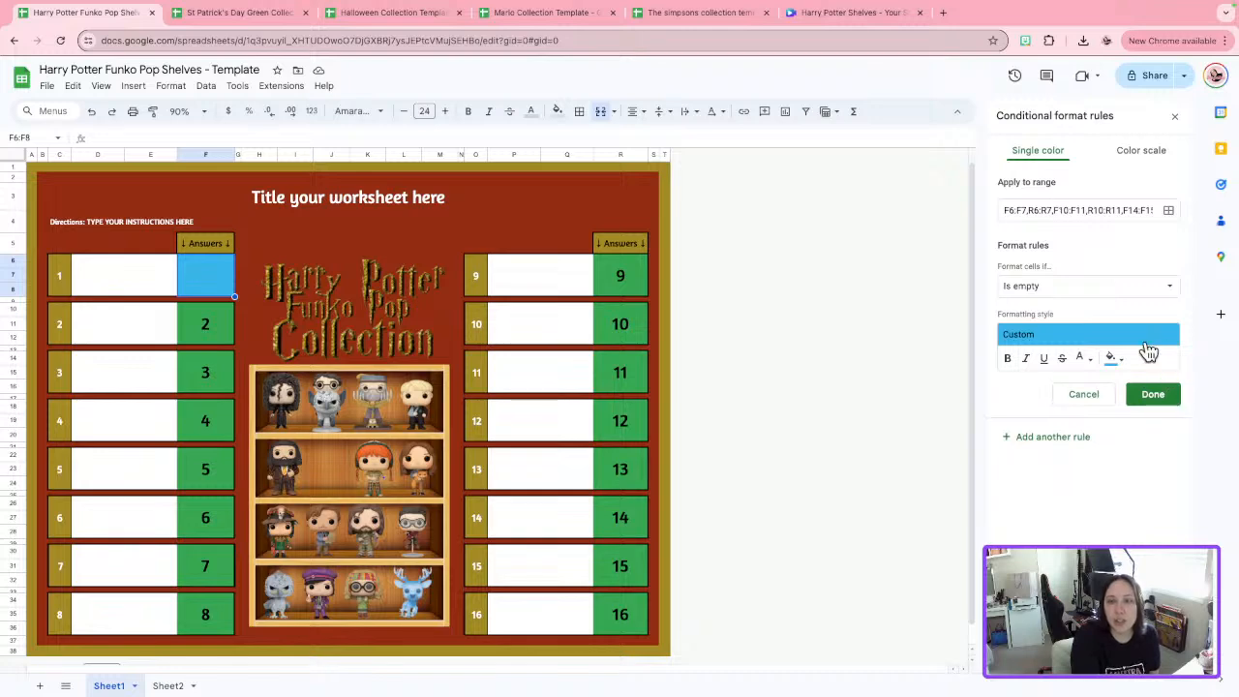
click(1113, 360)
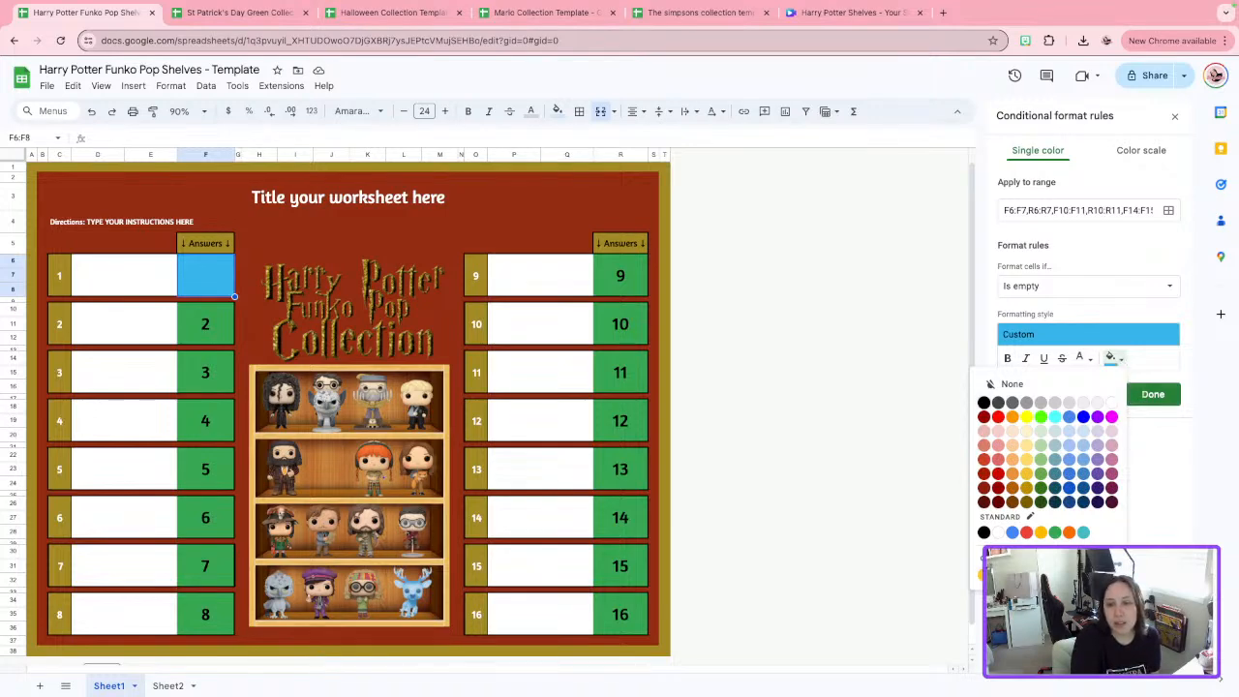
click(1027, 574)
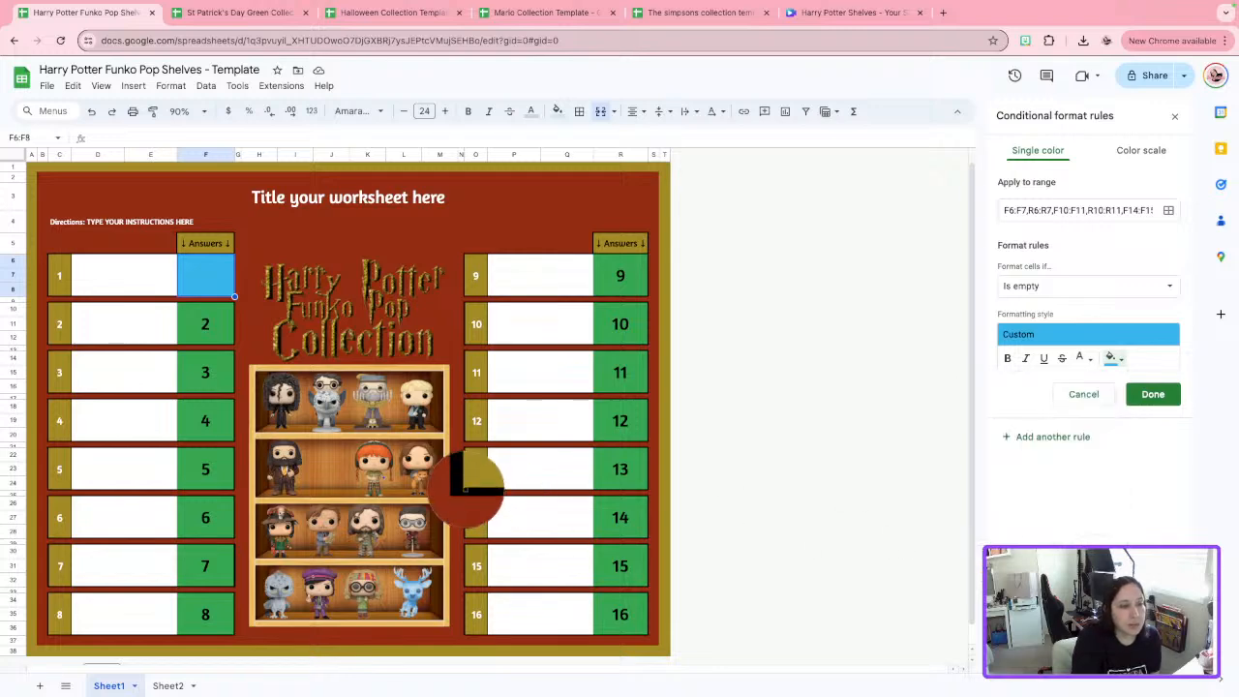
click(414, 453)
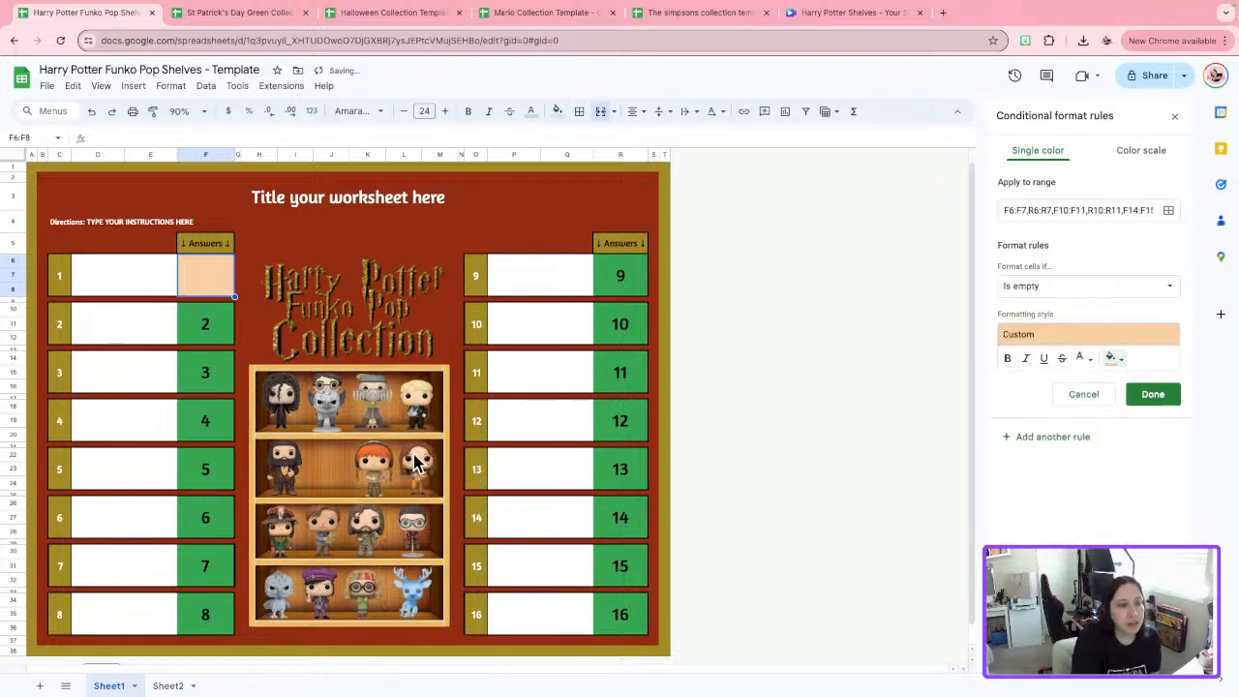
click(1166, 393)
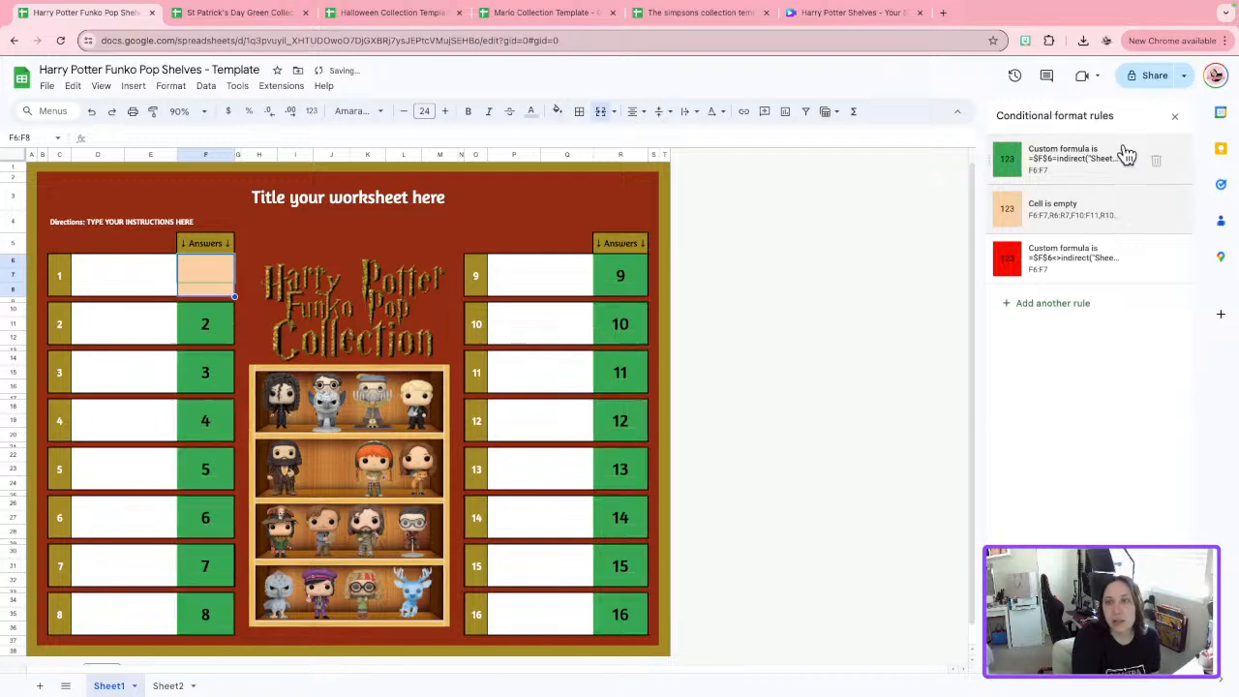
click(1176, 116)
Clear the answer cells of questions 2, 3 and 4 to test the empty-cell colour.
click(217, 330)
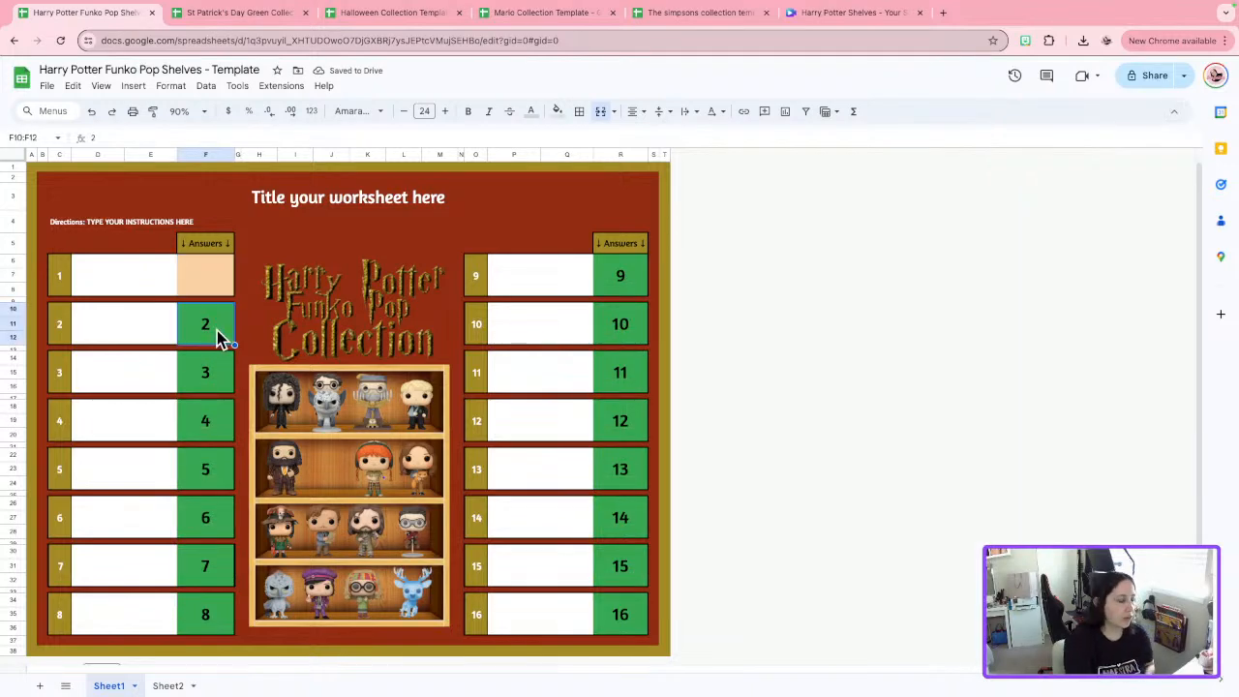
key(Delete)
click(209, 377)
key(Delete)
click(207, 431)
key(Delete)
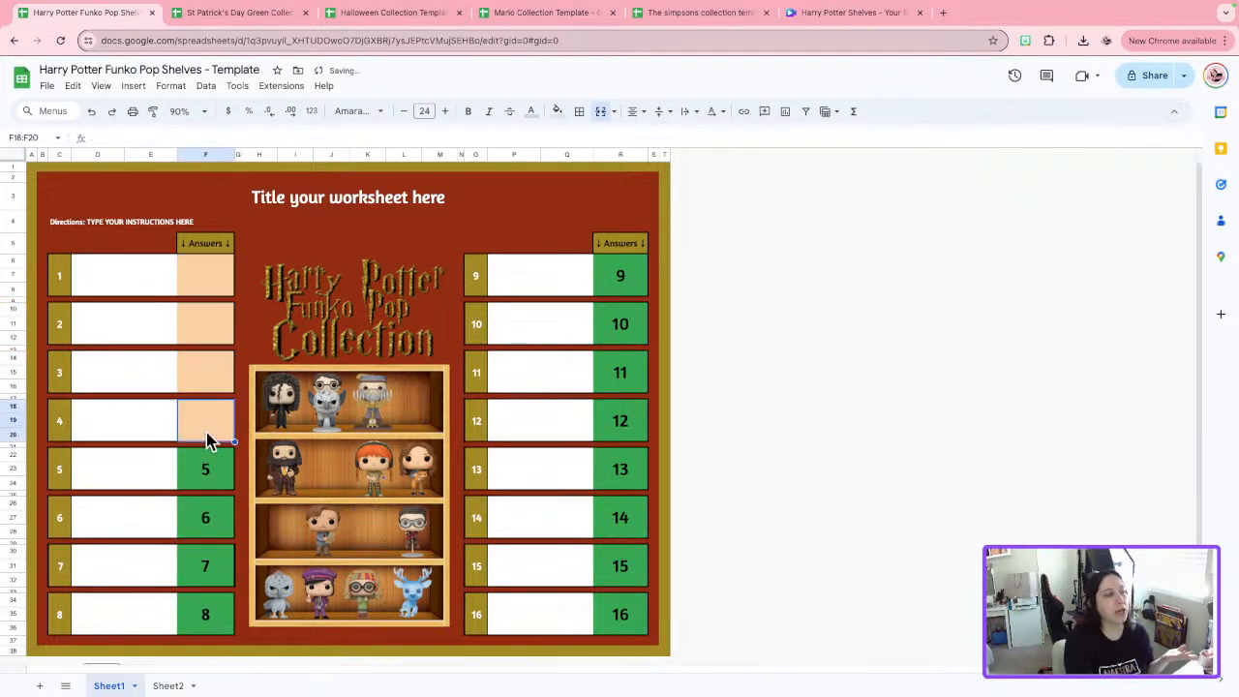
Enter the answers 1, 2, 3 and 4 in the answer cells of questions 1 to 4.
click(219, 284)
text(1)
click(221, 322)
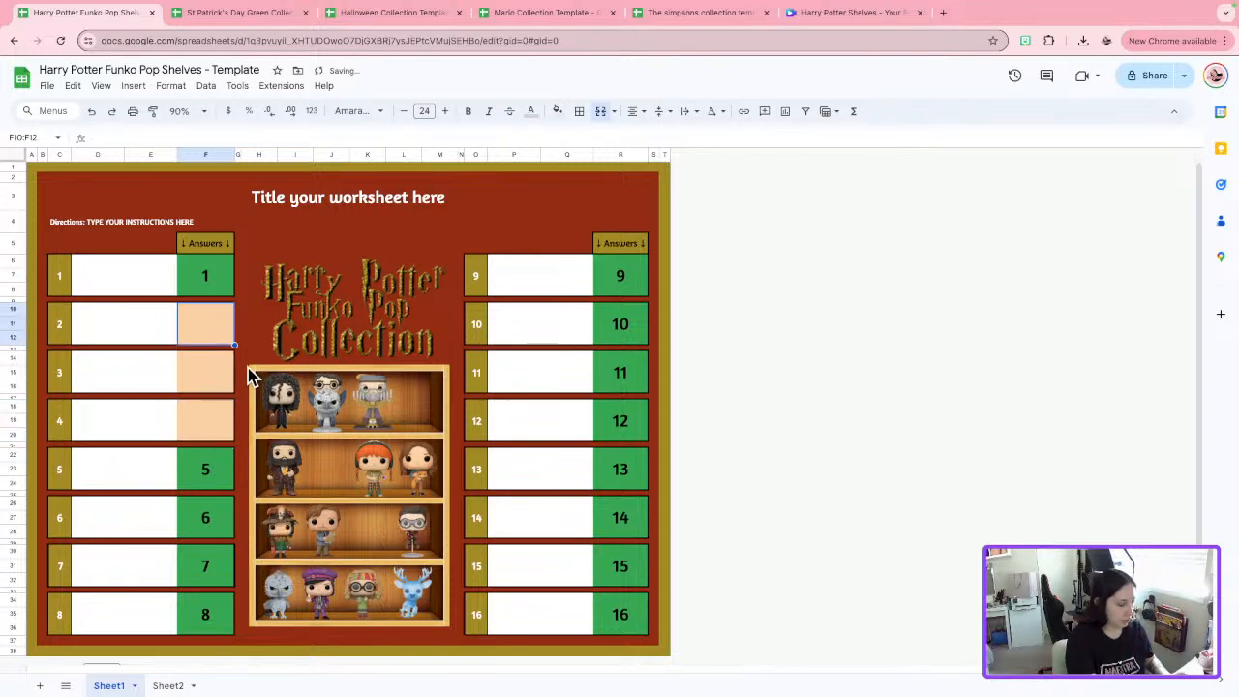
text(2)
click(215, 377)
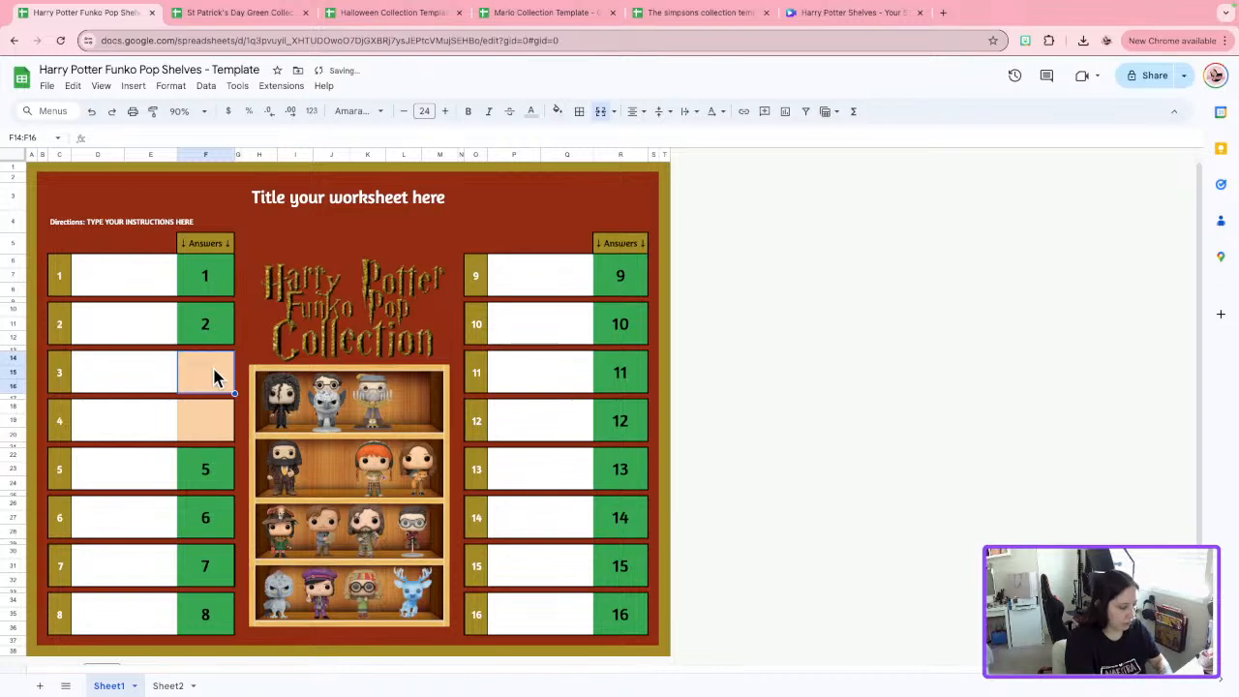
text(3)
click(207, 420)
text(4)
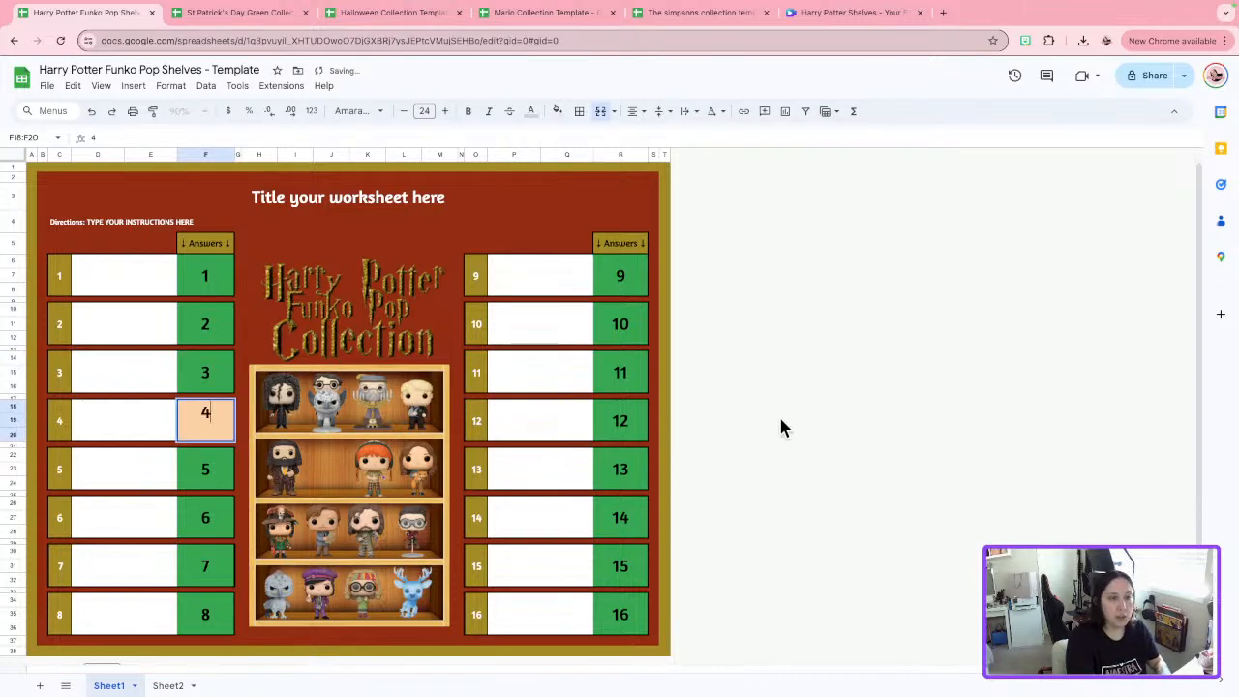
key(Return)
Change the text colour of the question numbers 1 to 16 in columns C and O to dark grey.
click(55, 279)
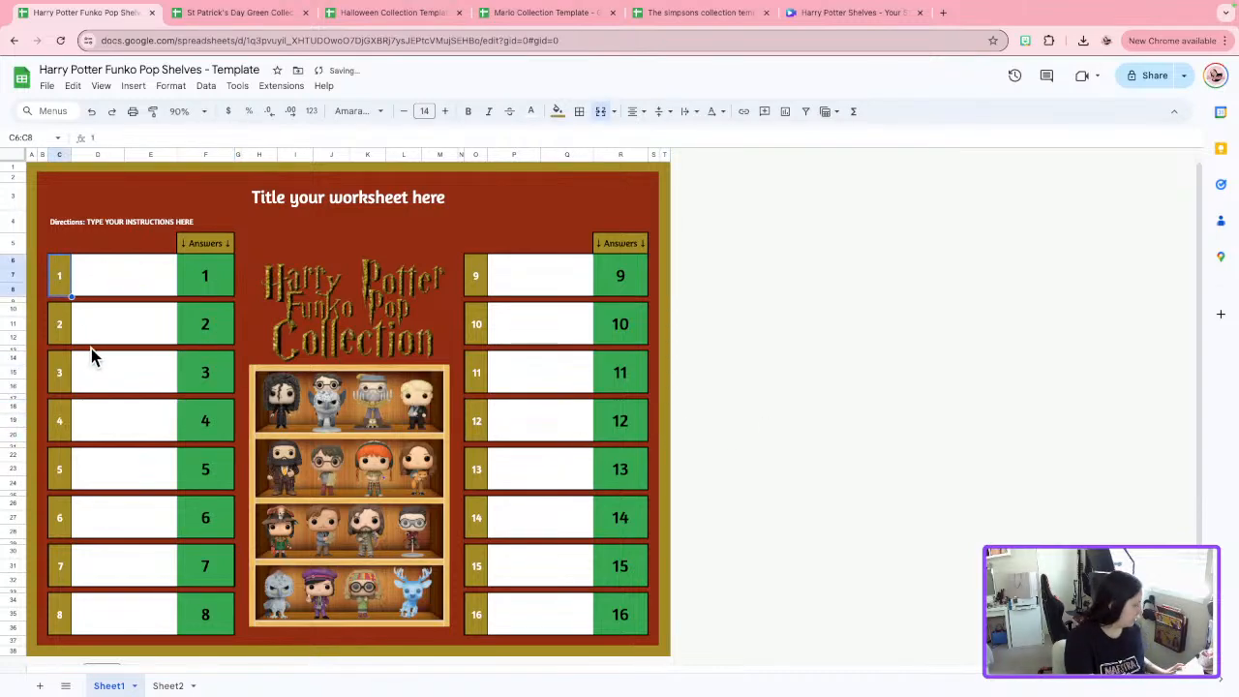
ctrl+click(60, 346)
ctrl+click(62, 370)
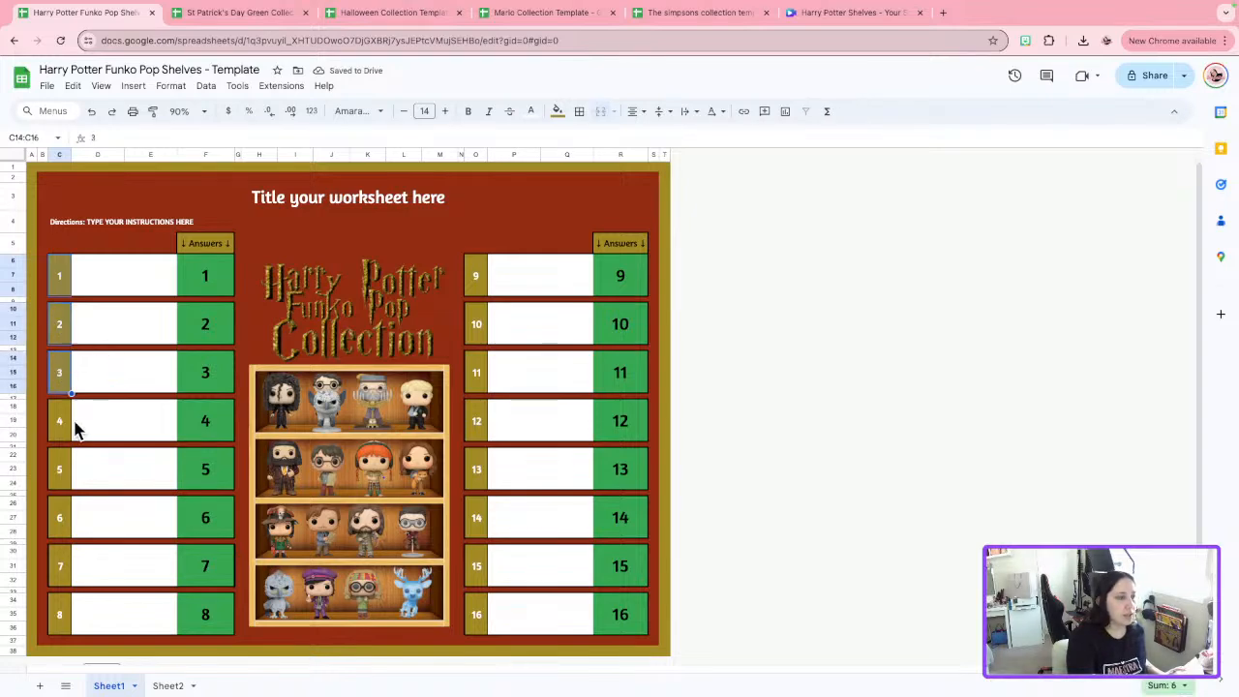
ctrl+click(62, 428)
ctrl+click(62, 465)
ctrl+click(56, 527)
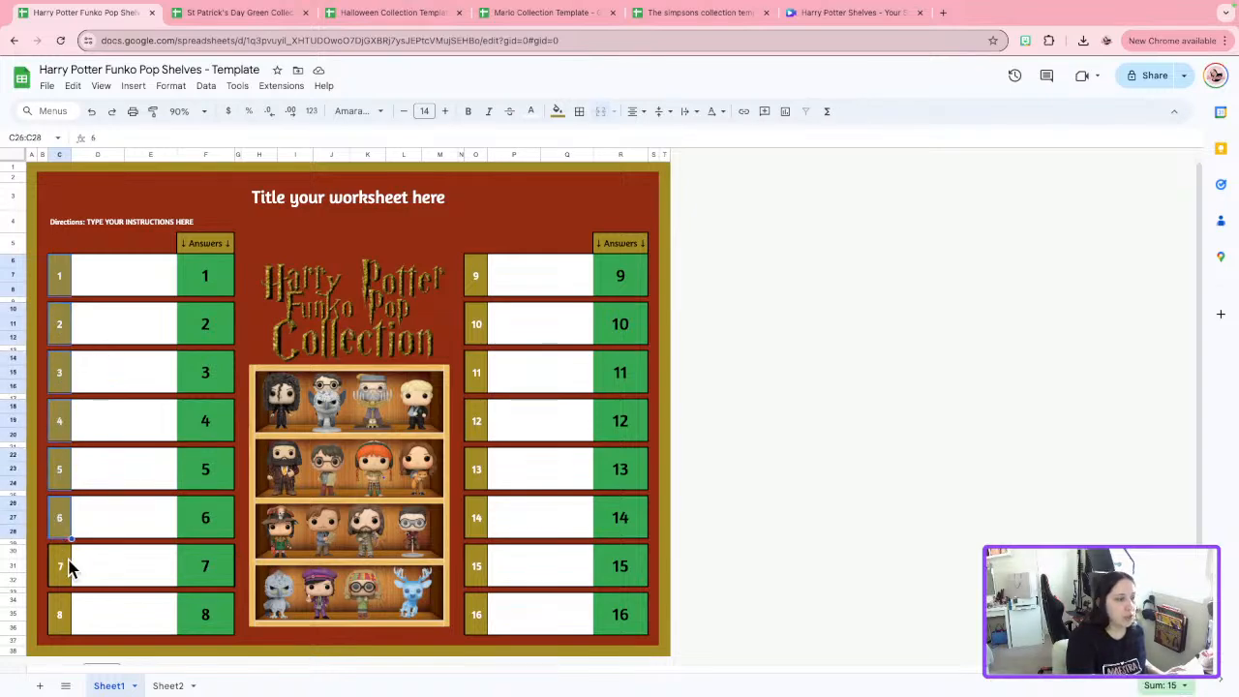
ctrl+click(64, 567)
ctrl+click(87, 609)
ctrl+click(475, 619)
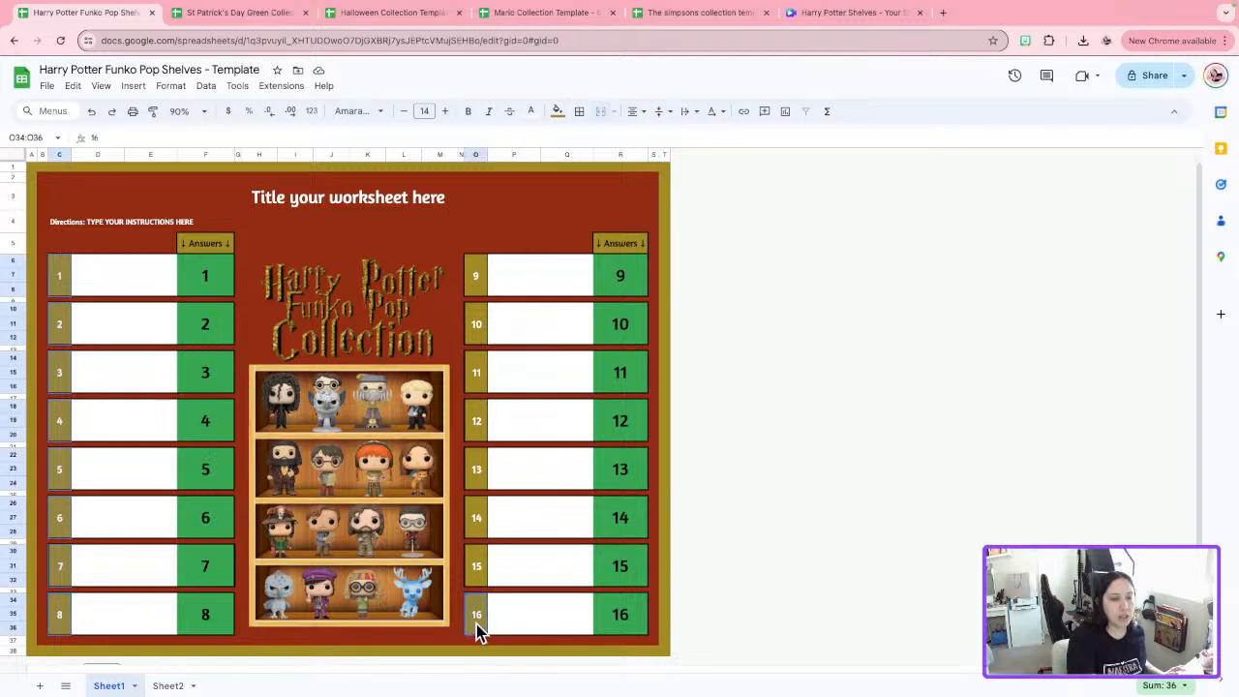
ctrl+click(475, 580)
ctrl+click(475, 523)
ctrl+click(475, 469)
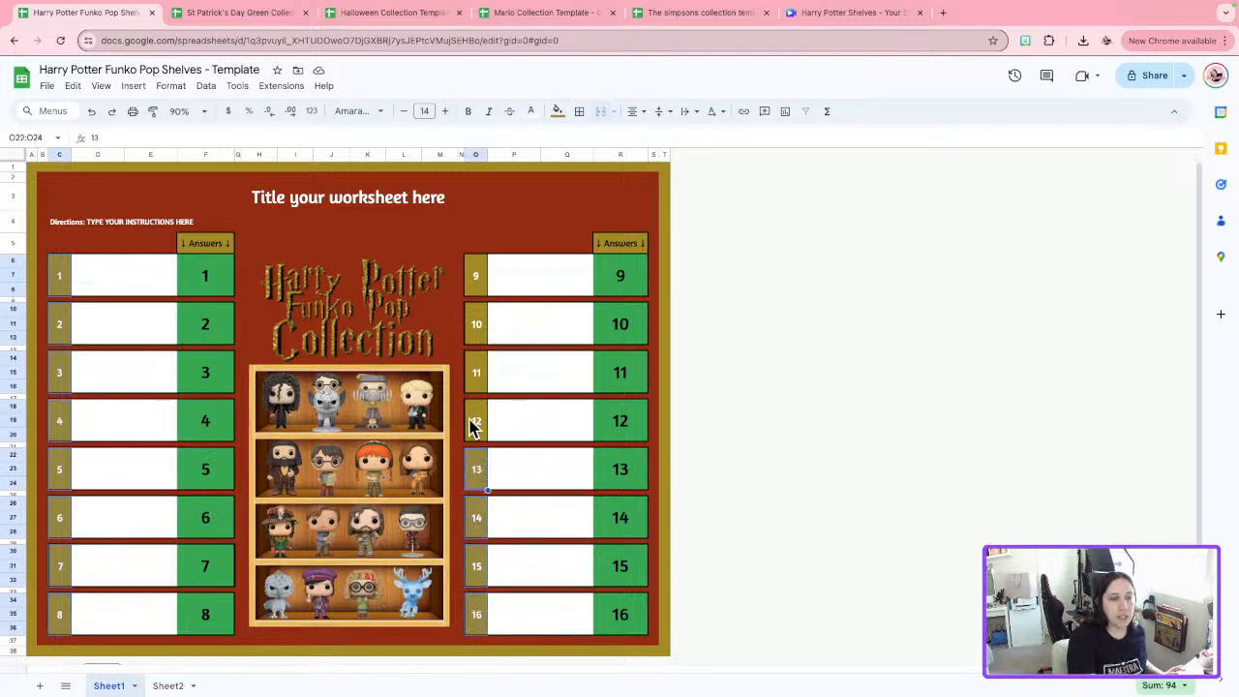
ctrl+click(475, 421)
ctrl+click(475, 373)
ctrl+click(475, 324)
ctrl+click(478, 281)
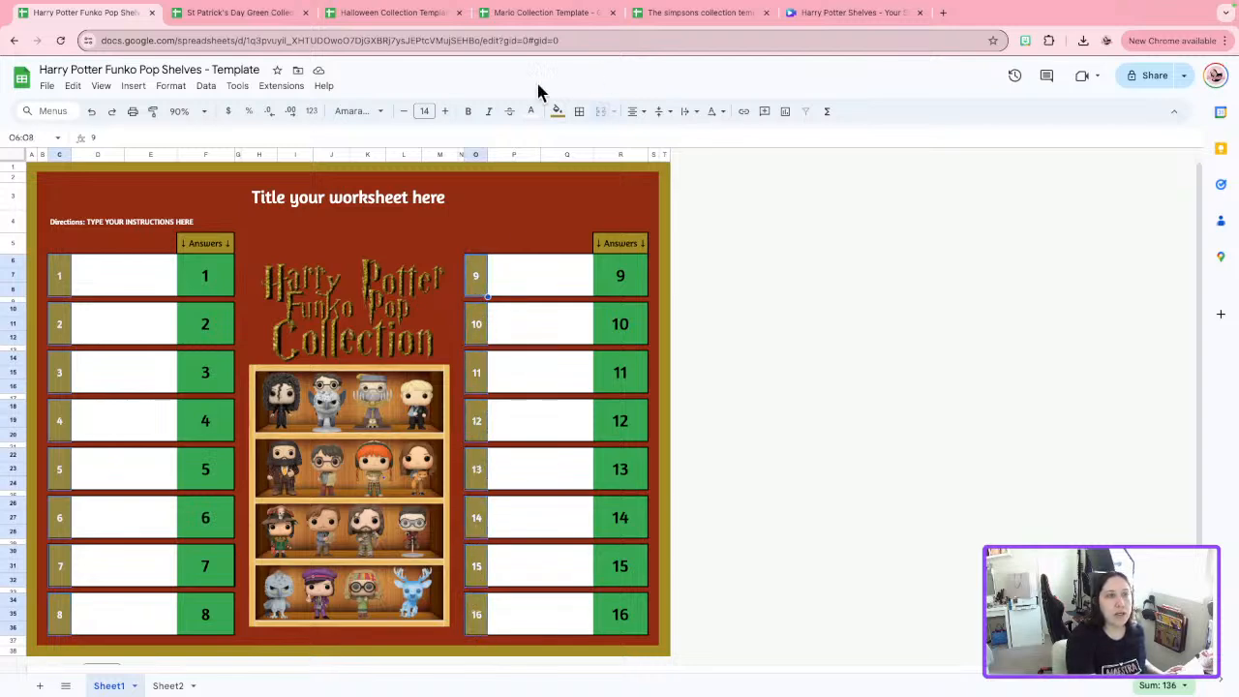
click(530, 111)
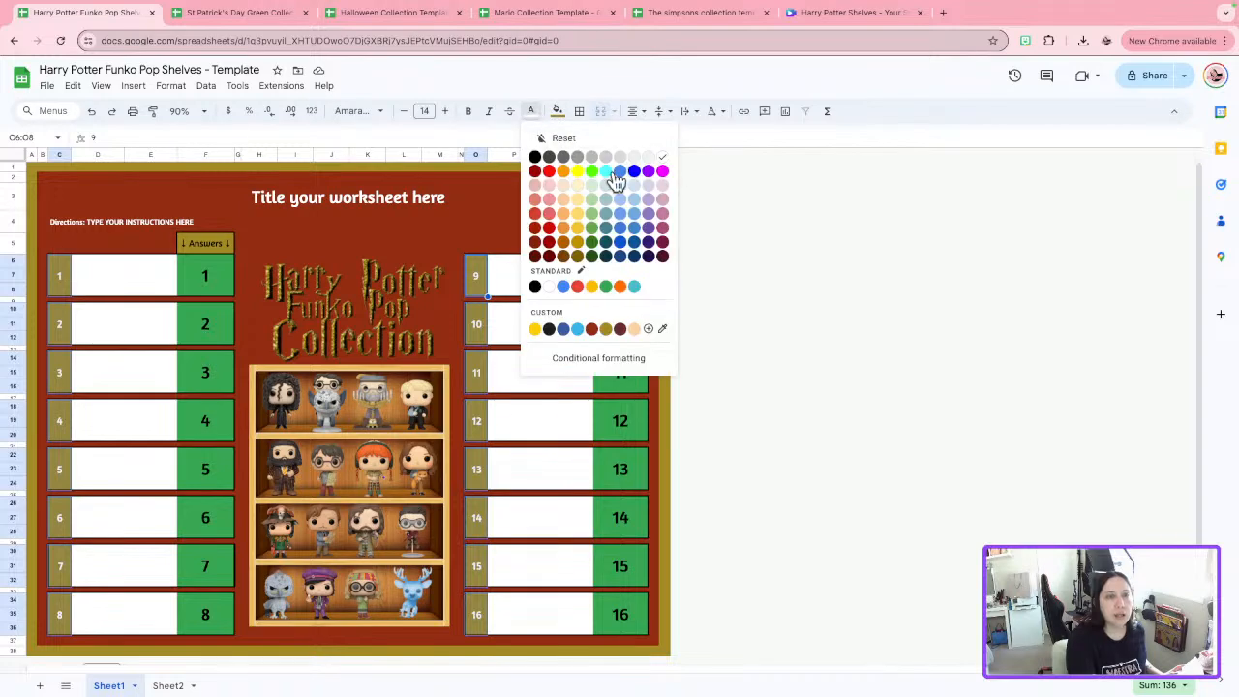
click(549, 155)
click(461, 172)
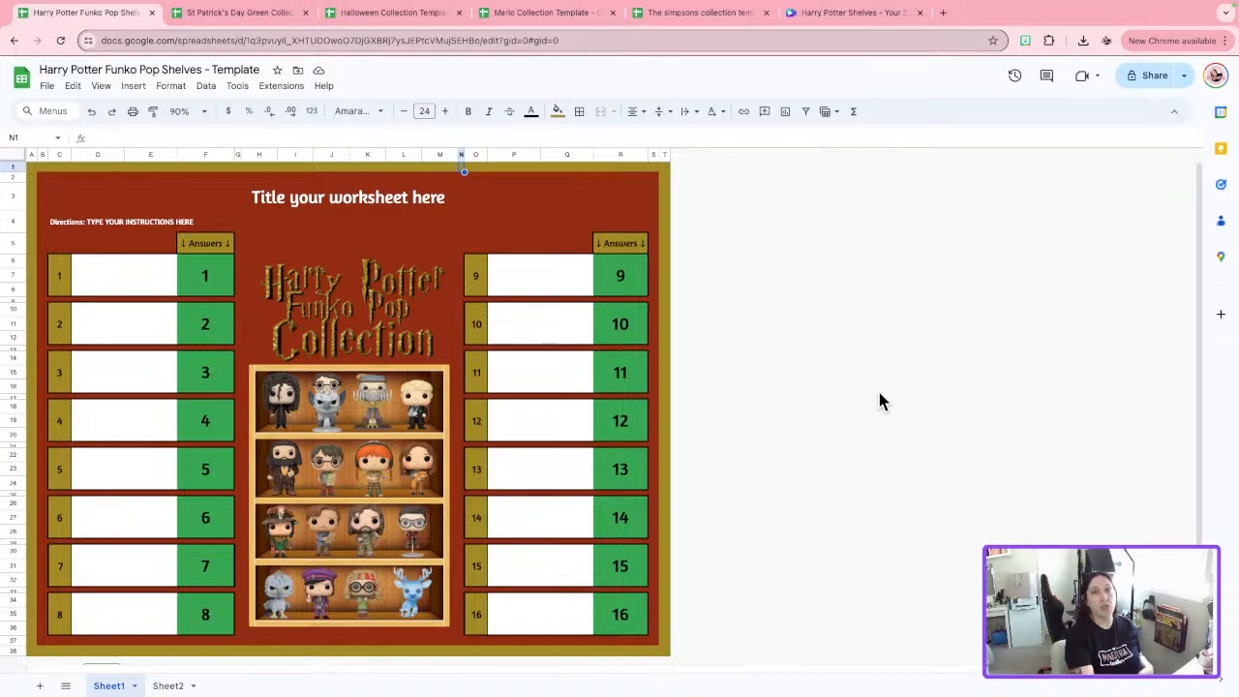
Share the template with anyone with the link as viewer, and copy the link.
click(1142, 76)
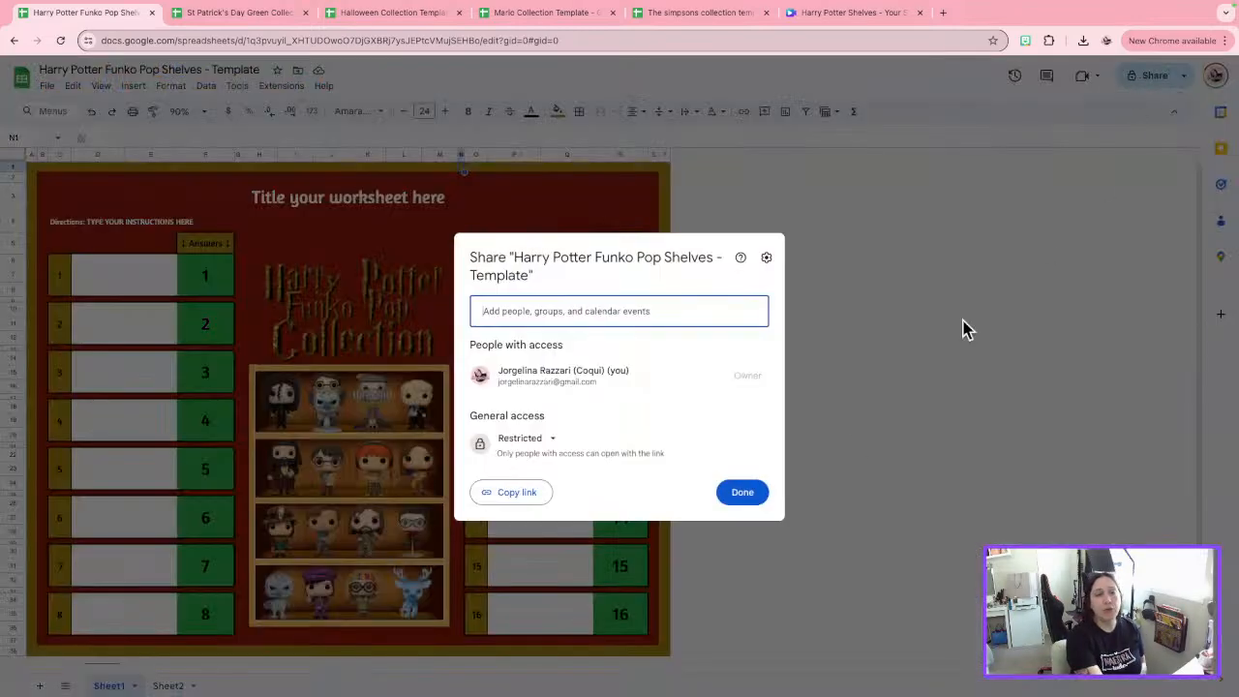
click(537, 441)
click(592, 507)
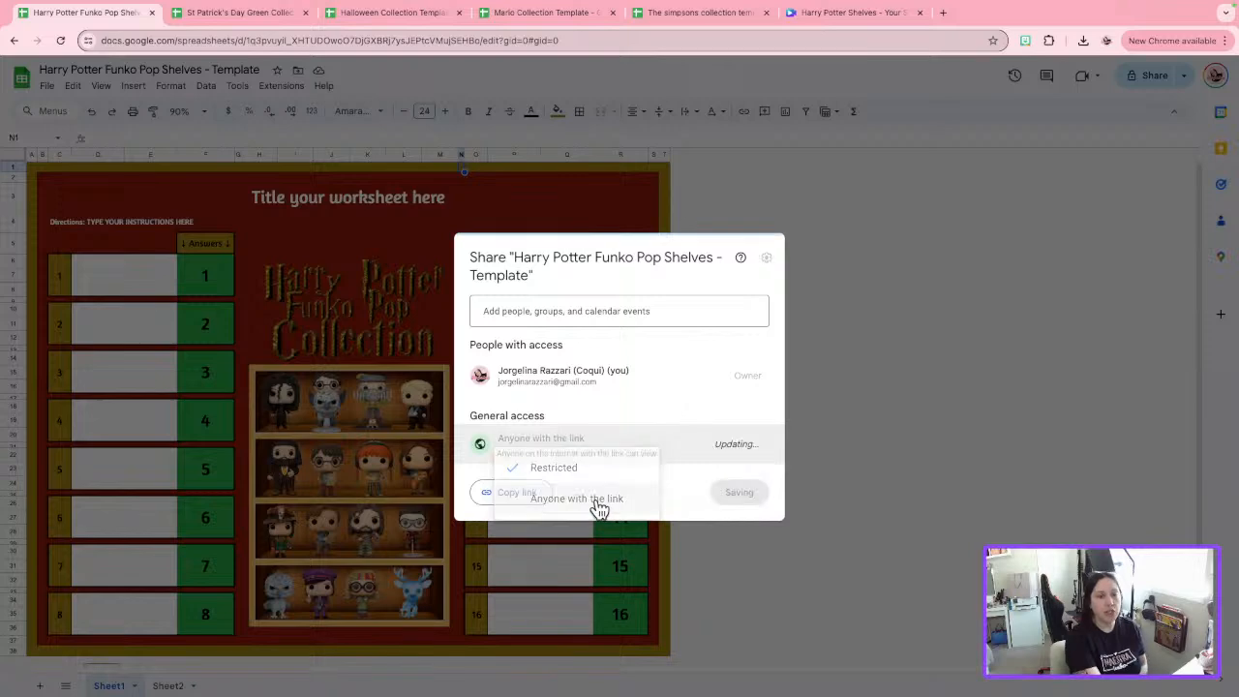
click(530, 496)
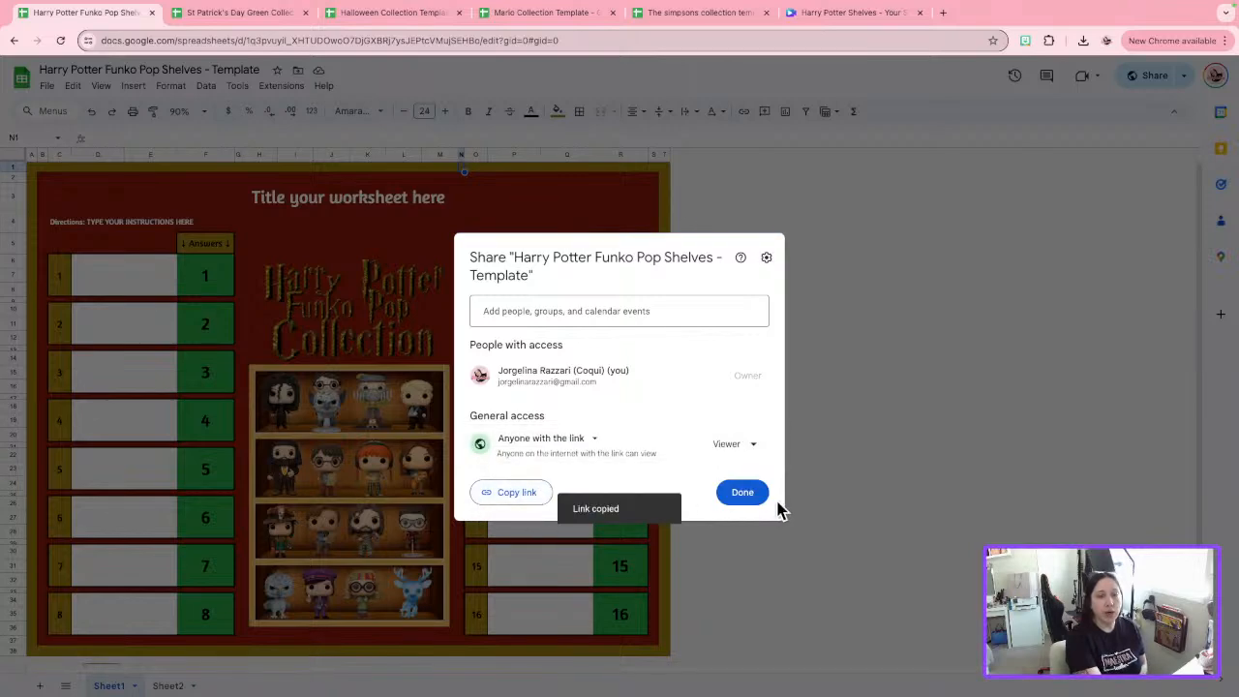
click(743, 493)
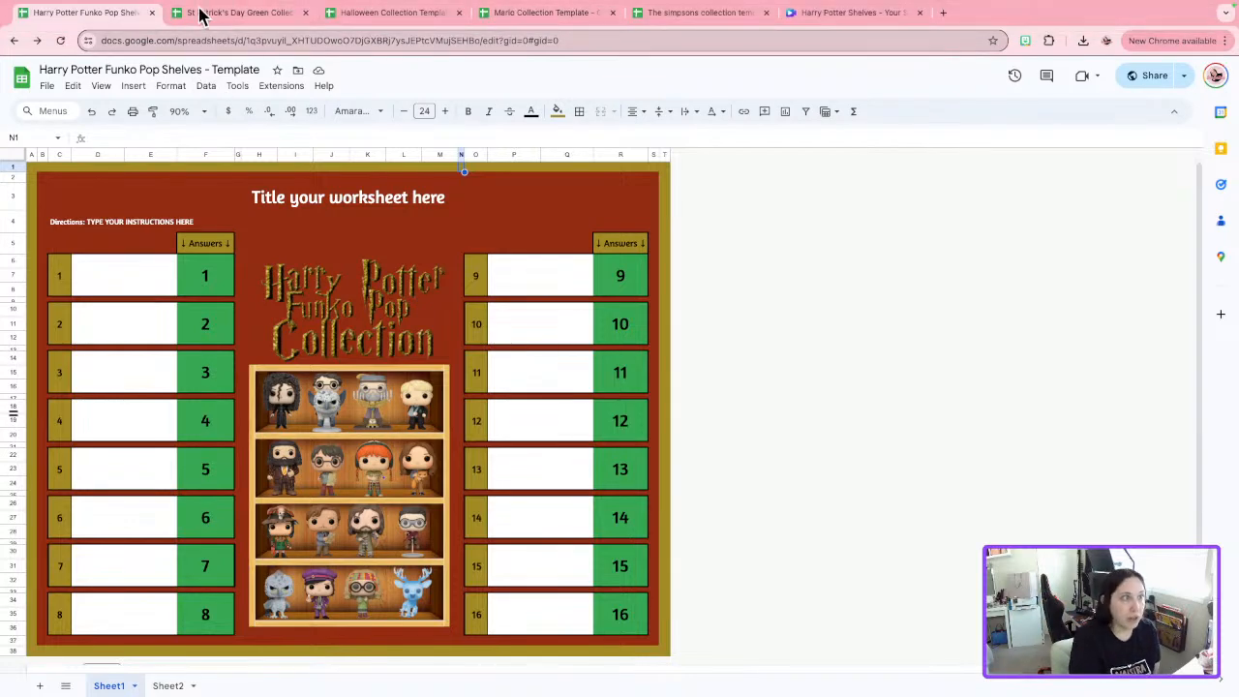
Review the St Patrick's Day, Halloween, Mario and Simpsons collection templates, and return to the Harry Potter template.
click(246, 12)
click(399, 13)
click(545, 13)
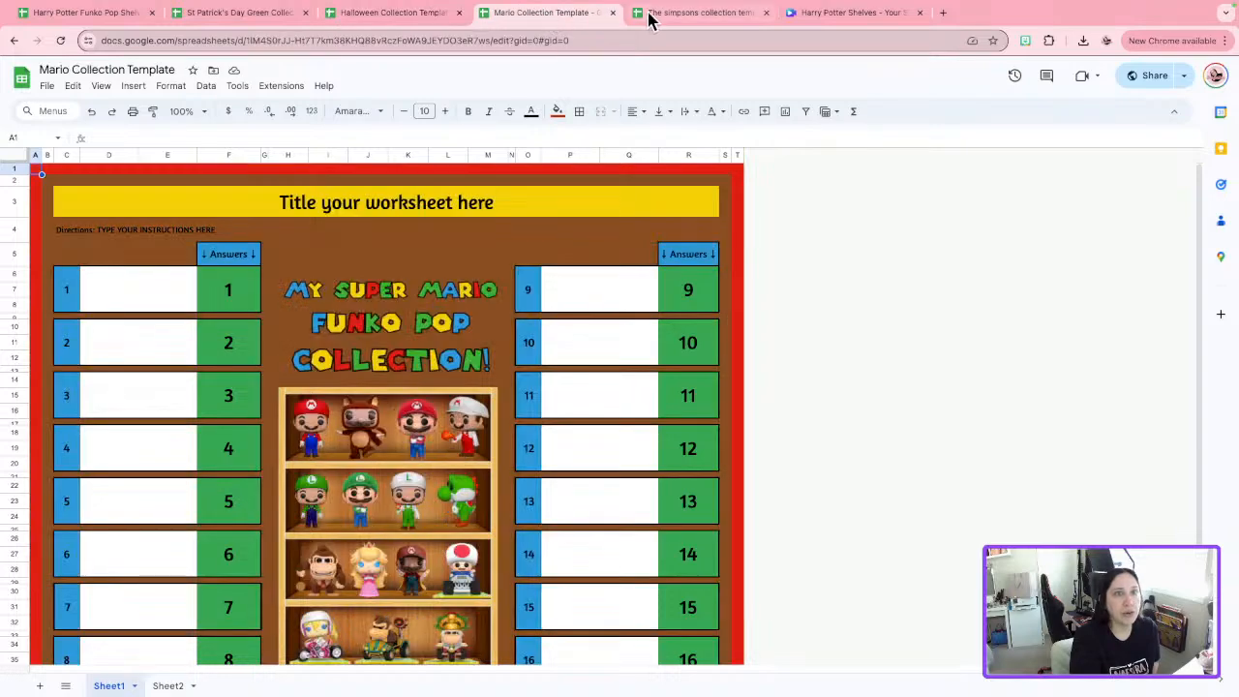
click(650, 13)
click(581, 13)
click(397, 13)
click(250, 13)
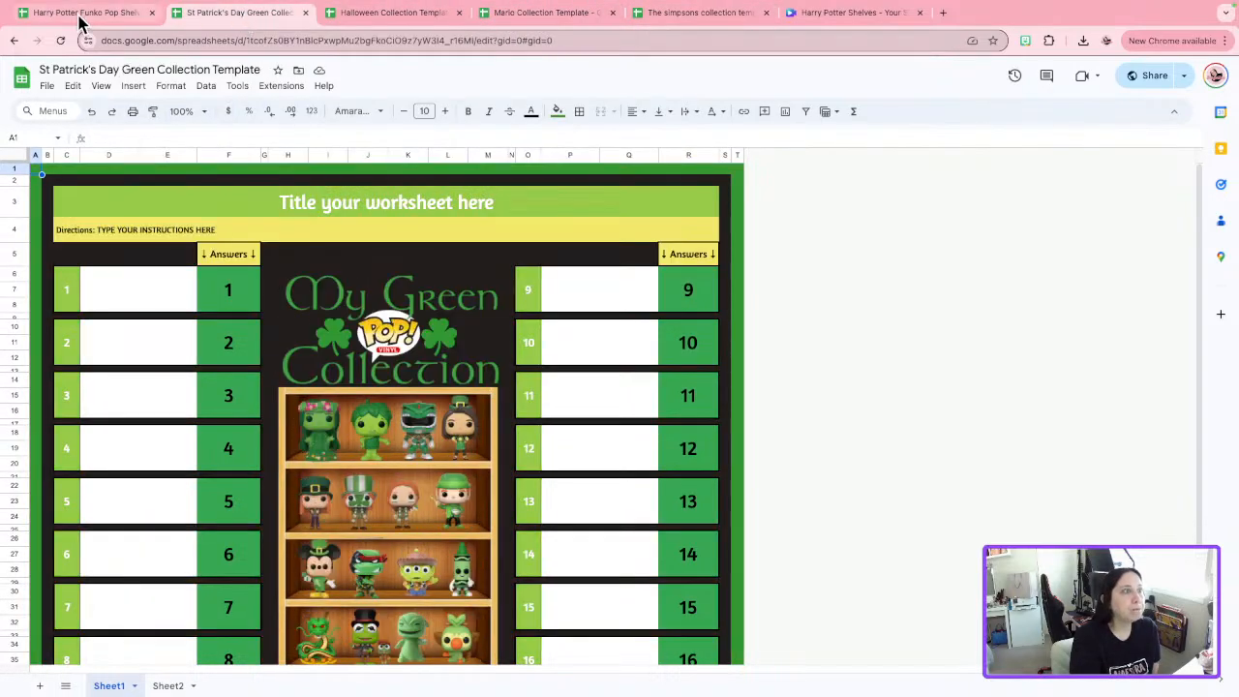
click(80, 13)
click(48, 87)
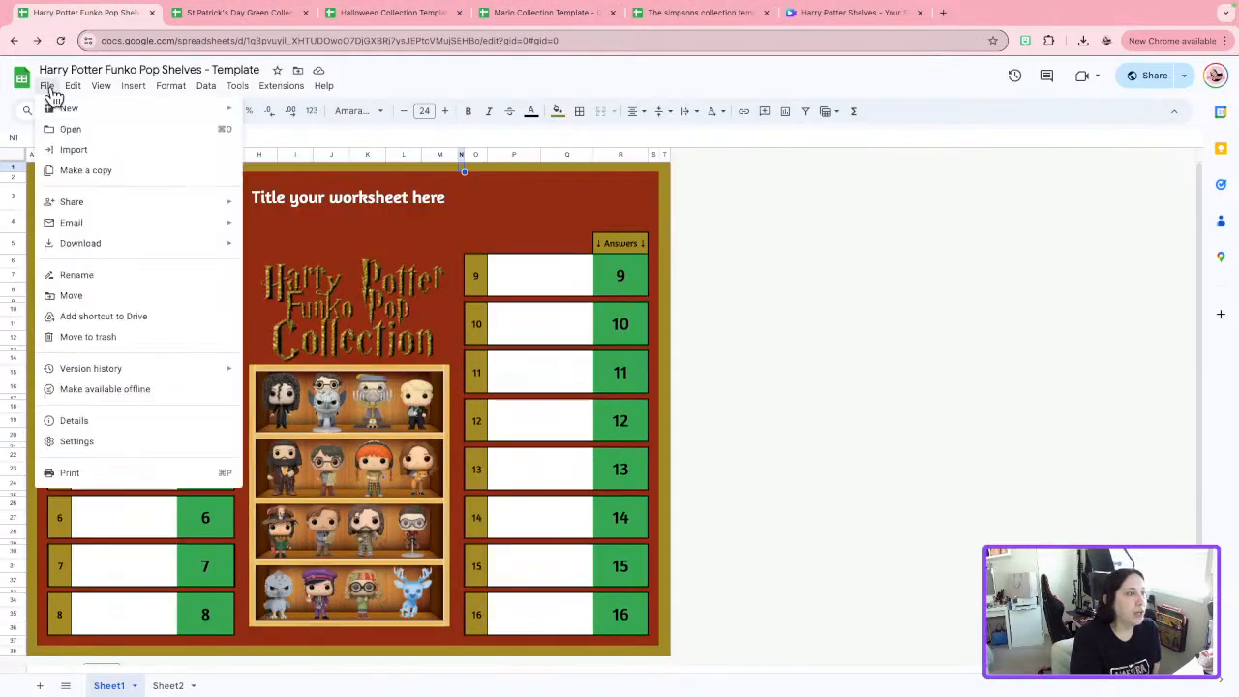
click(105, 152)
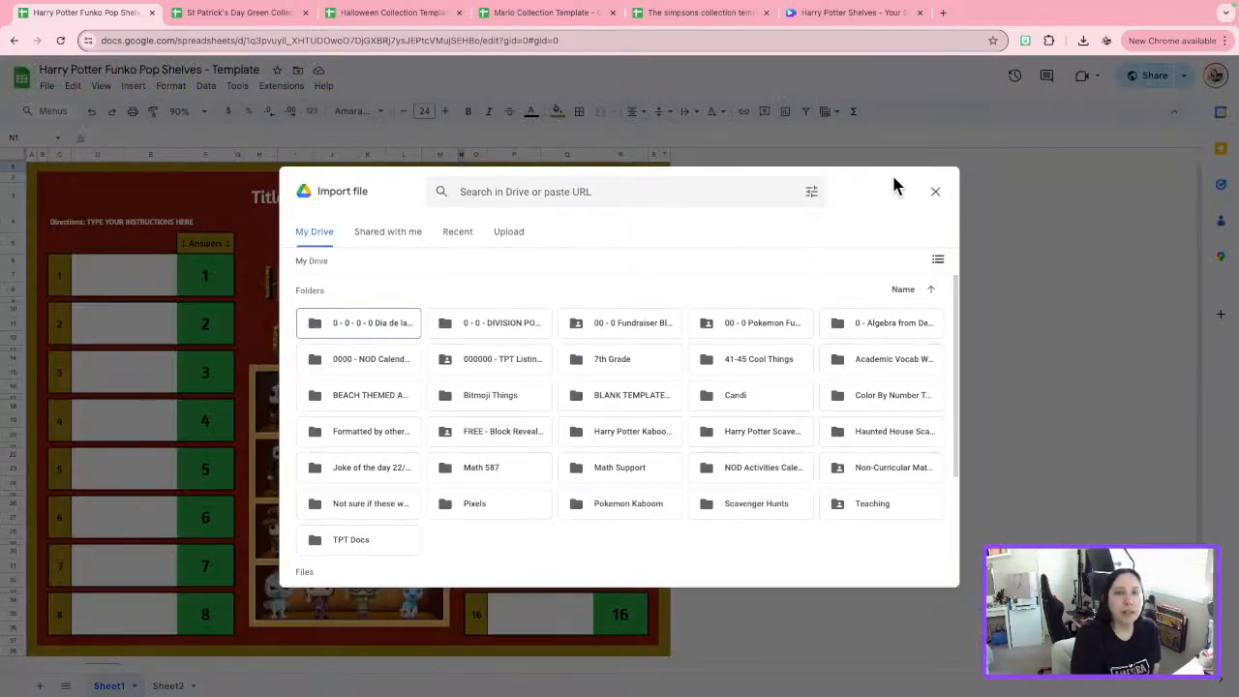
click(934, 191)
Make a copy of the template in My Drive named "Multiplcation - Harry potter shelves - Answer Key".
click(47, 86)
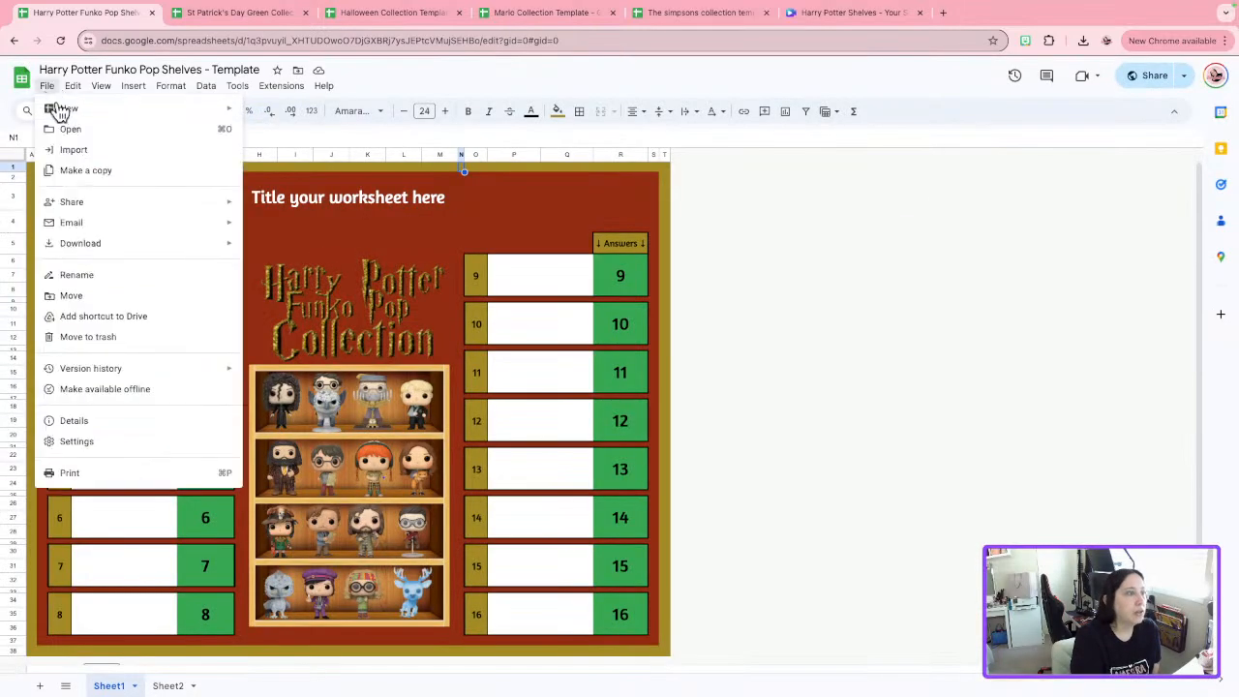
click(92, 171)
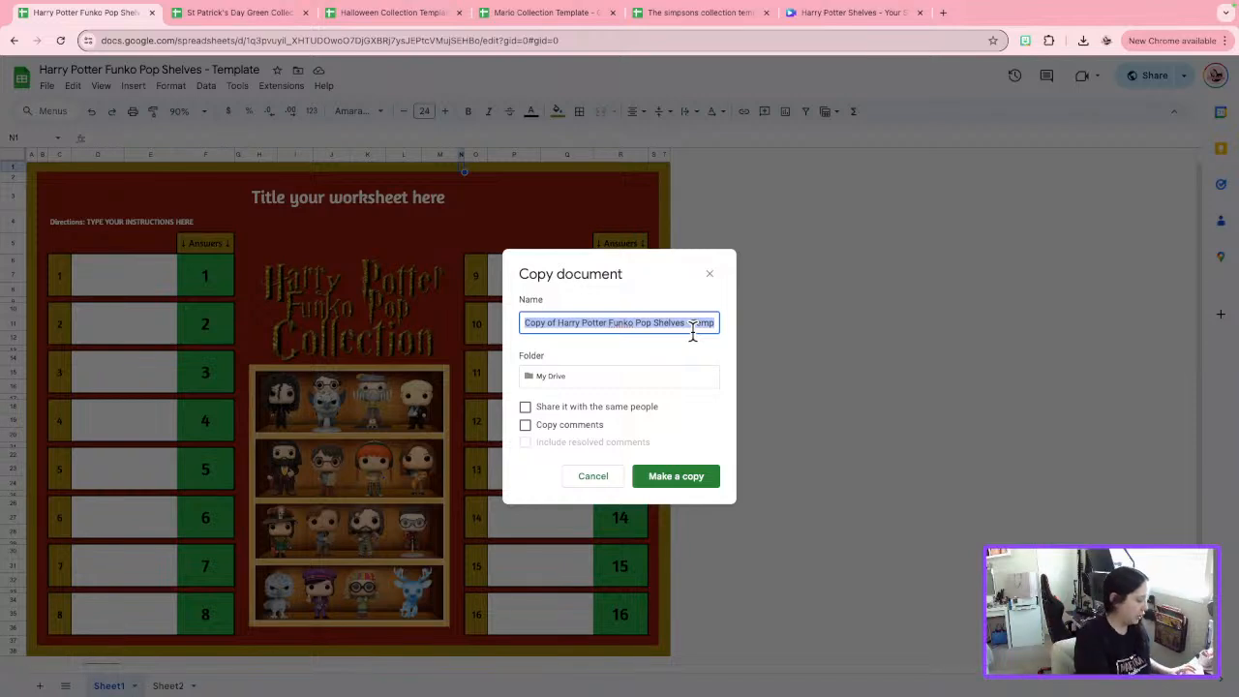
text(Multiplcation )
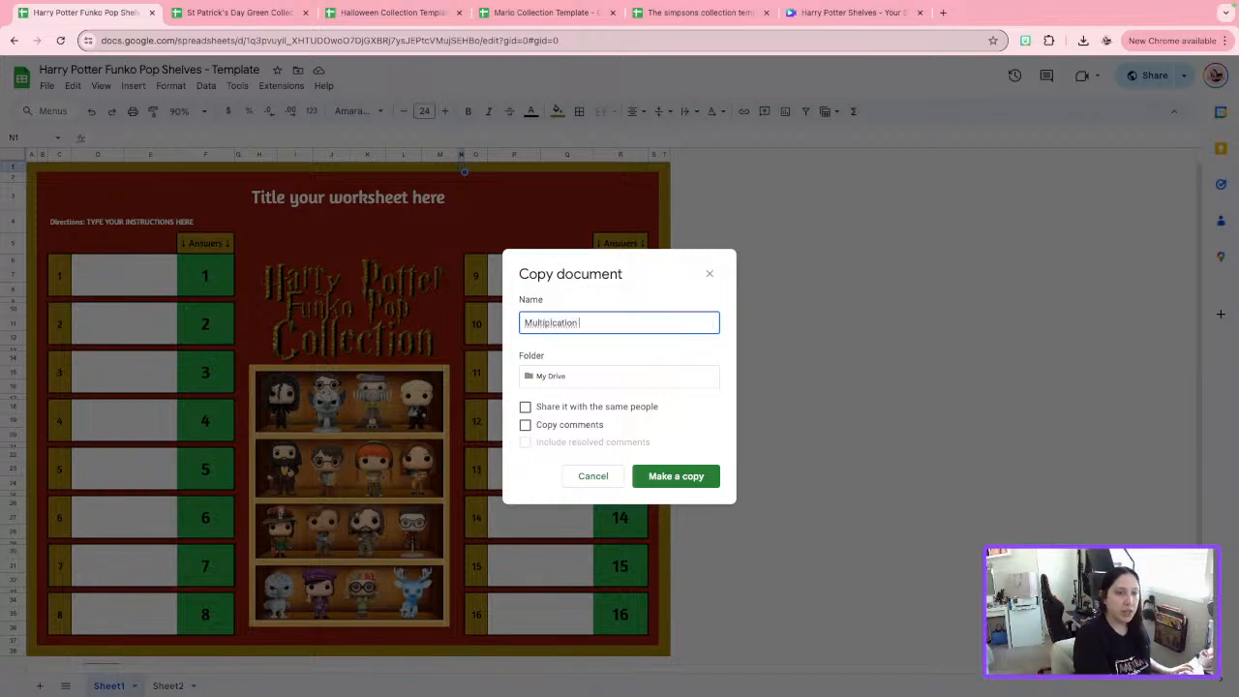
text(- Harry p)
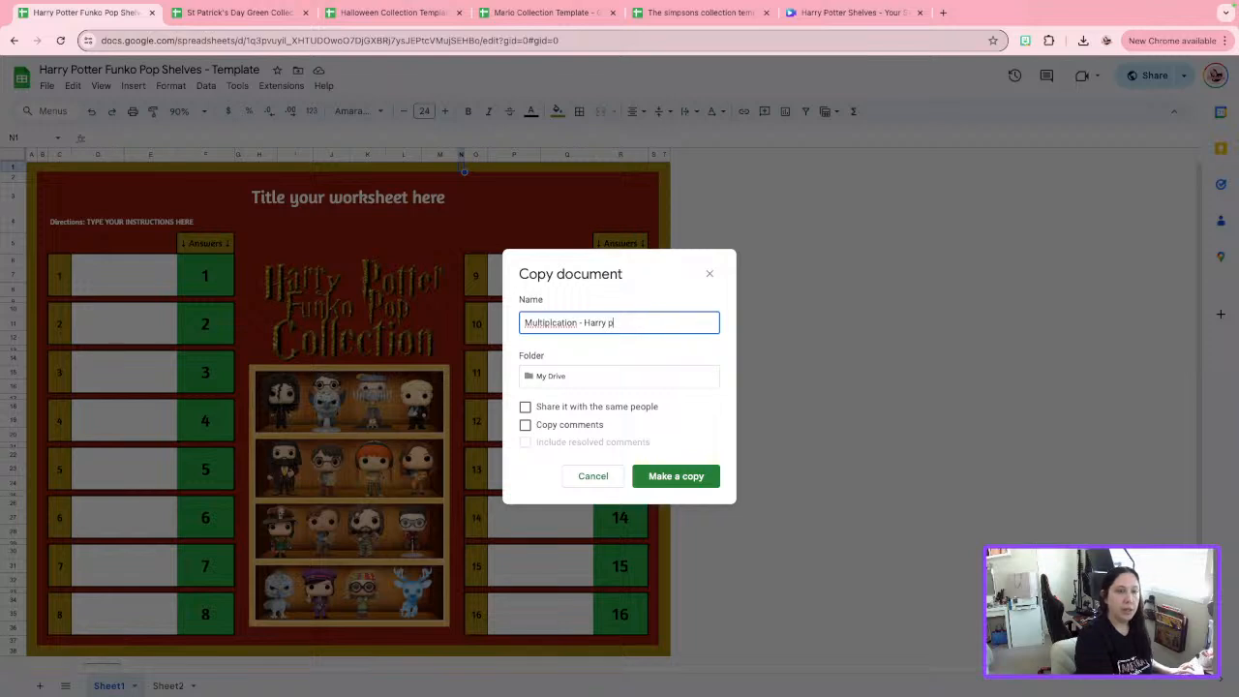
text(otter shel)
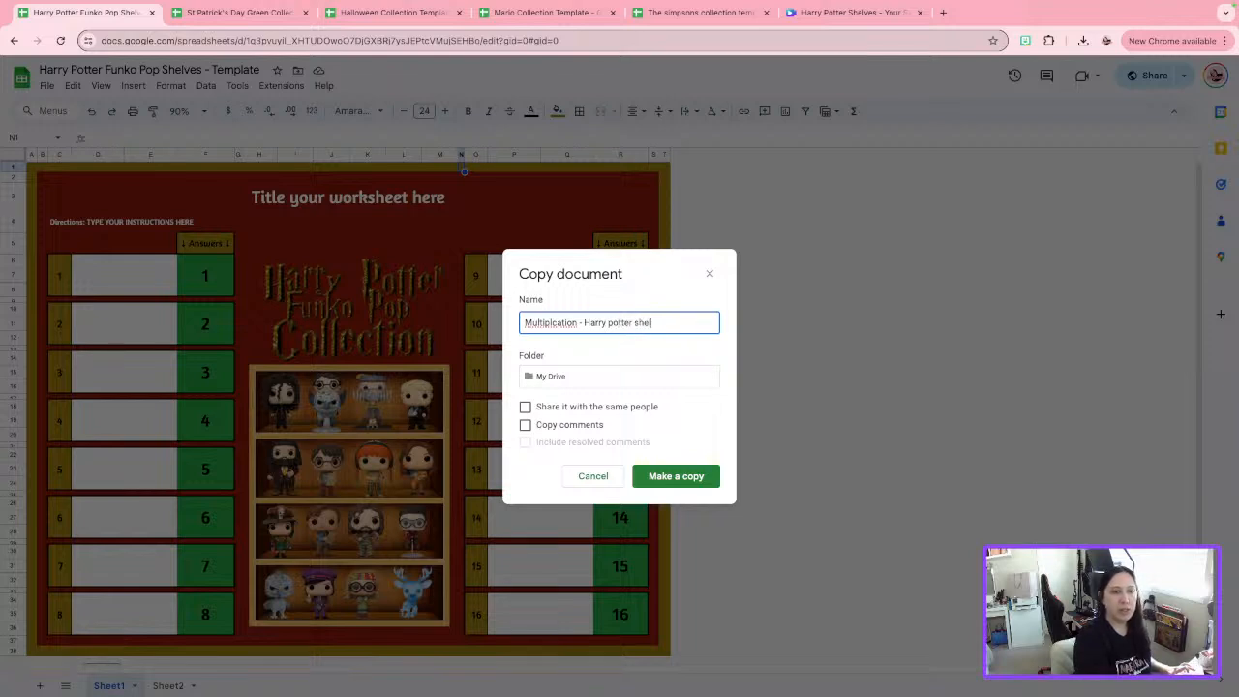
text(ves )
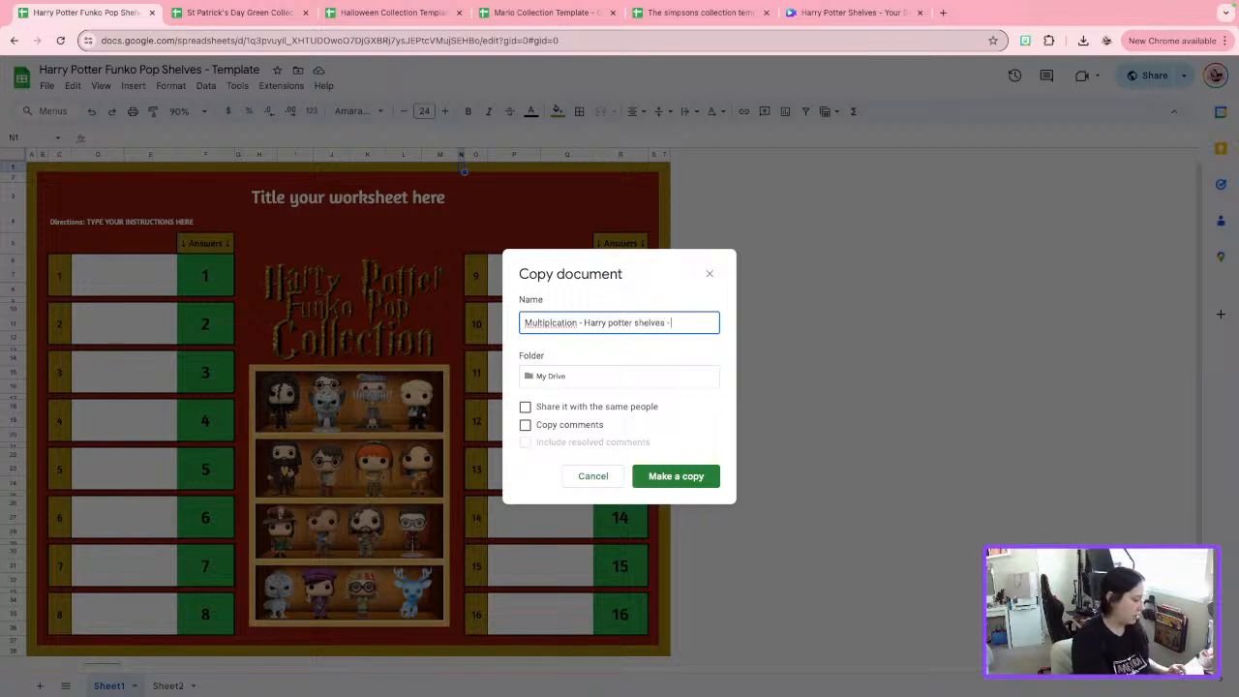
text(- Answer Ke)
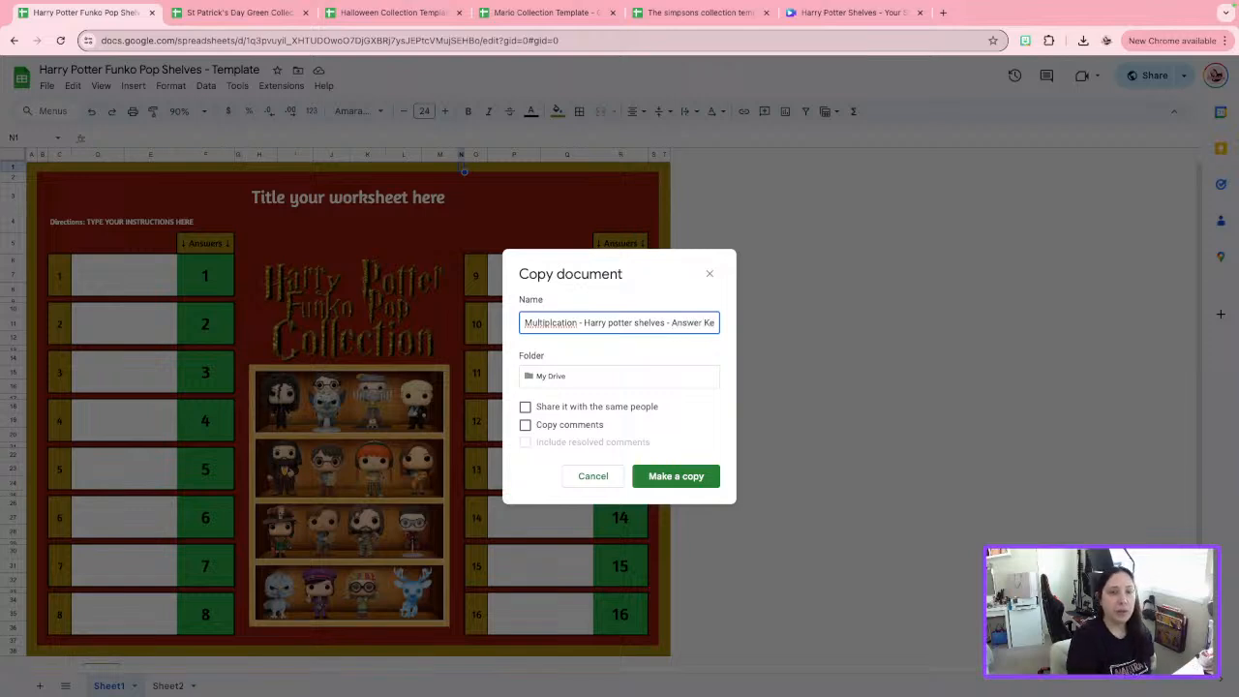
text(y)
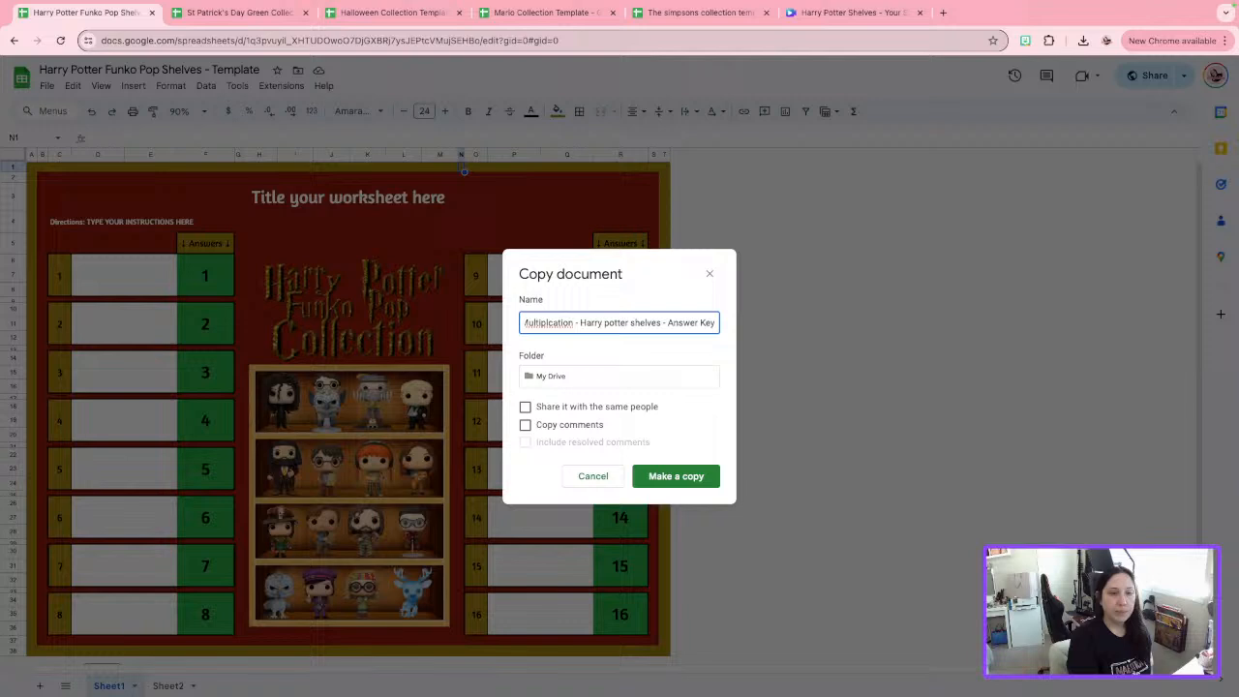
click(706, 479)
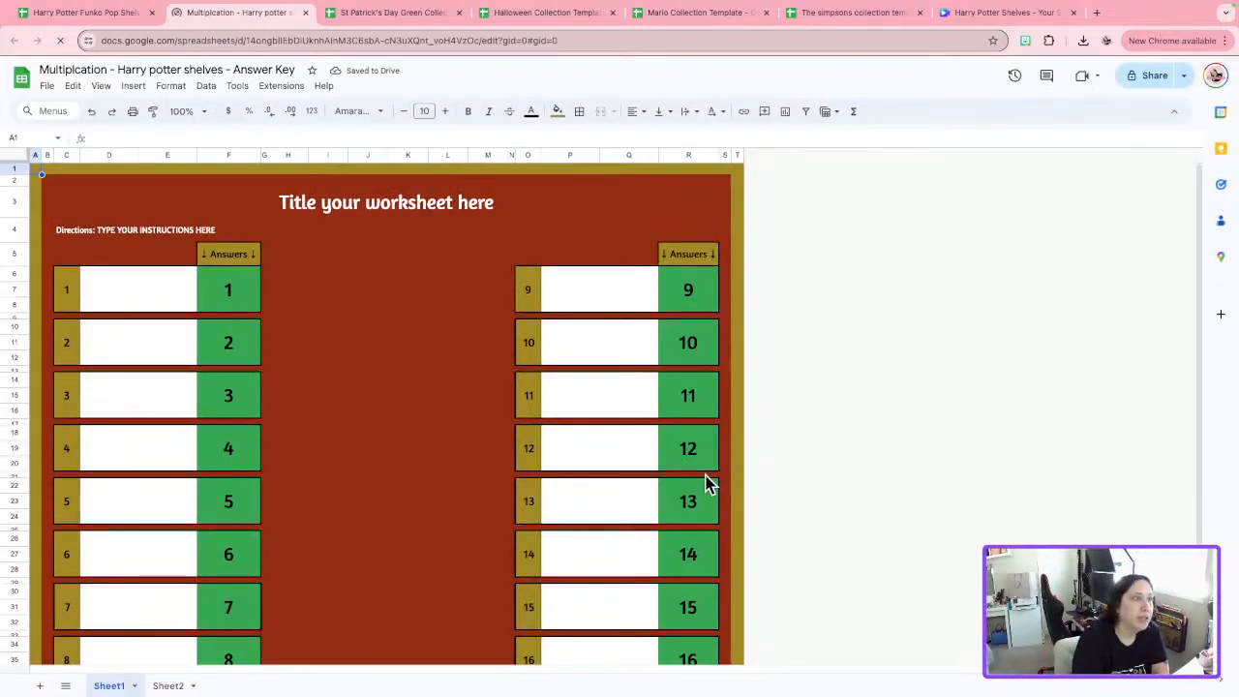
Close the original Harry Potter Funko Pop Shelves template and return to the Answer Key copy.
click(102, 13)
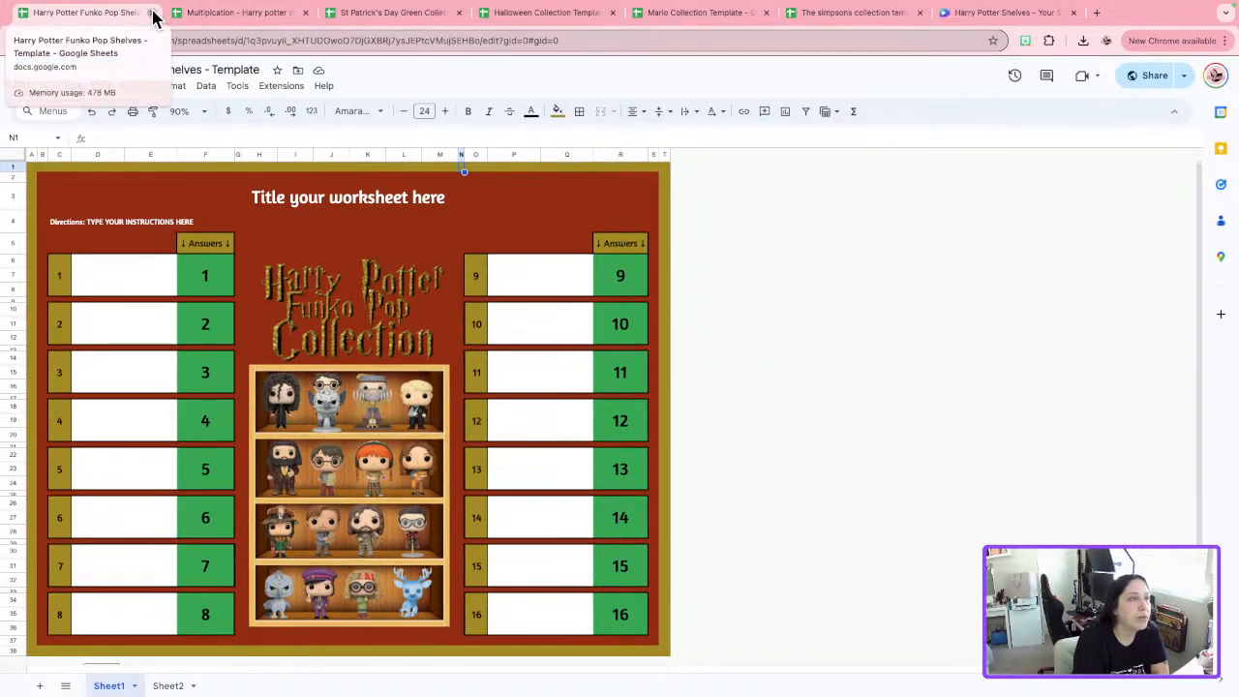
click(152, 12)
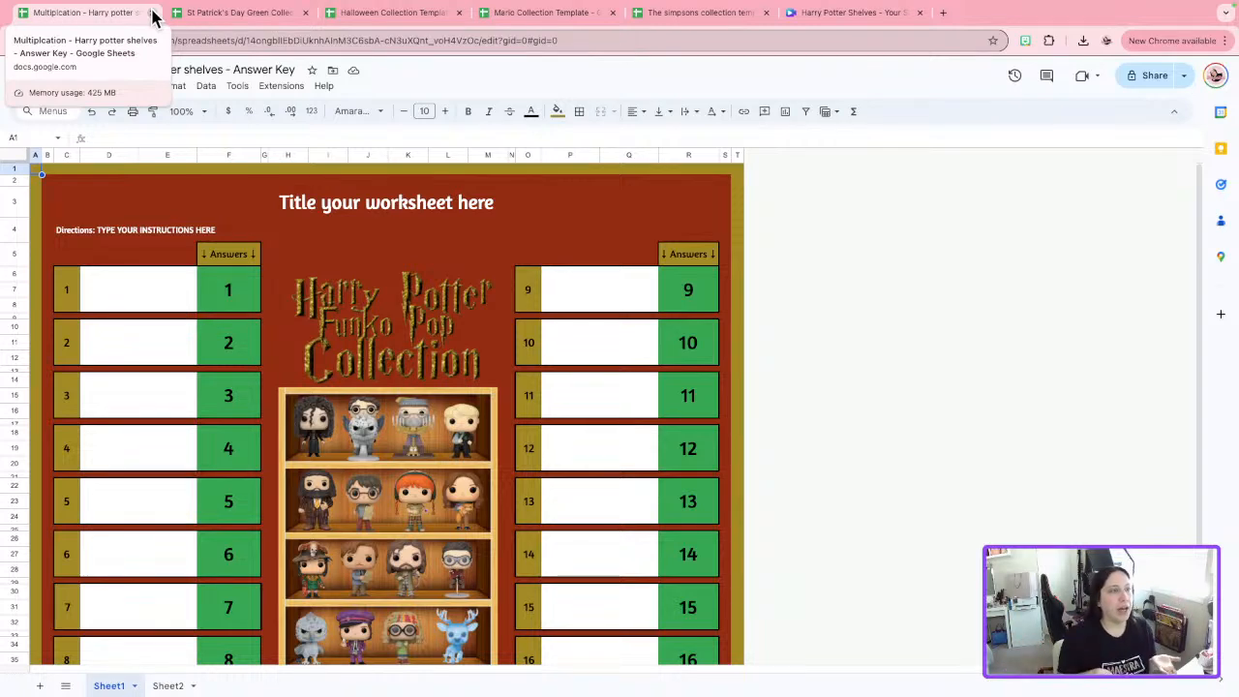
click(935, 255)
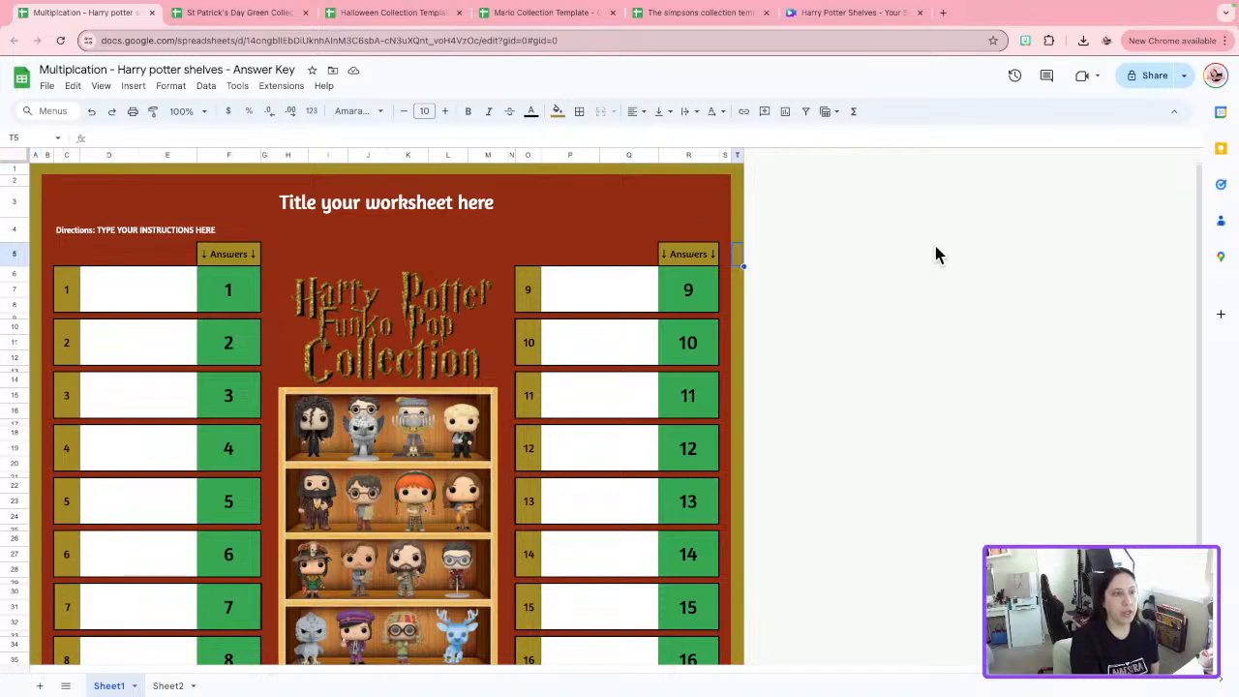
Replace the worksheet's placeholder title with "Multiplication Practice".
double_click(506, 202)
drag(506, 202, 196, 200)
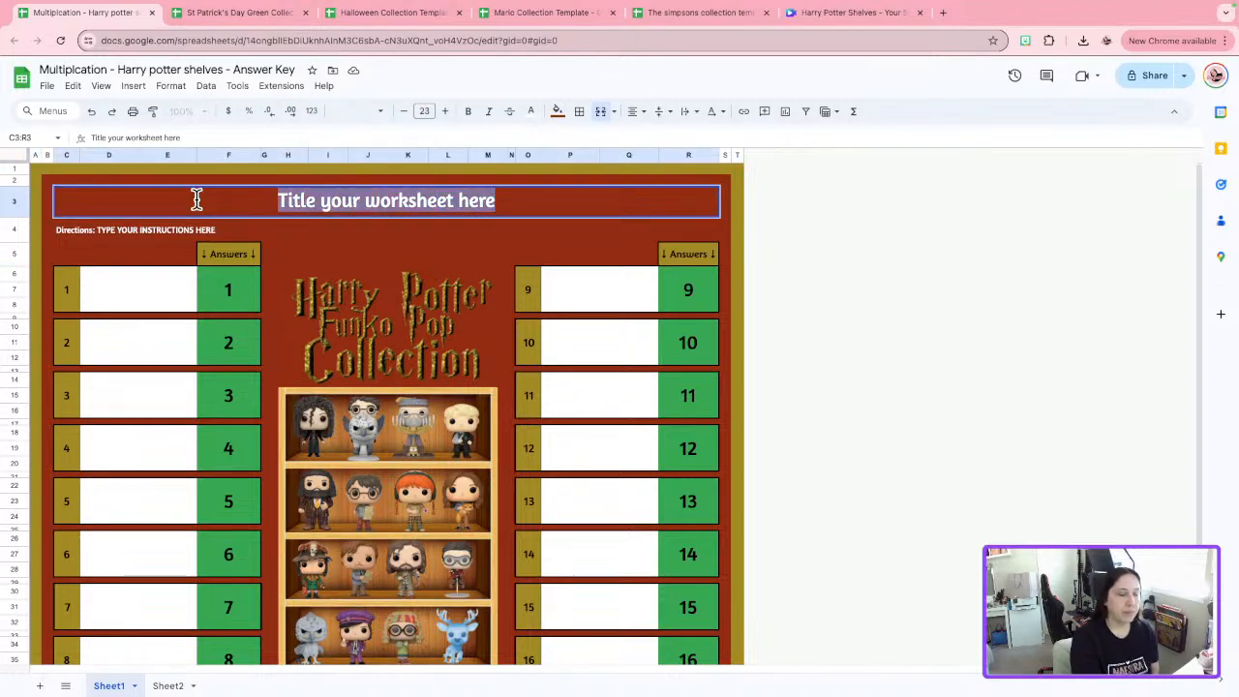
text(Multiplati)
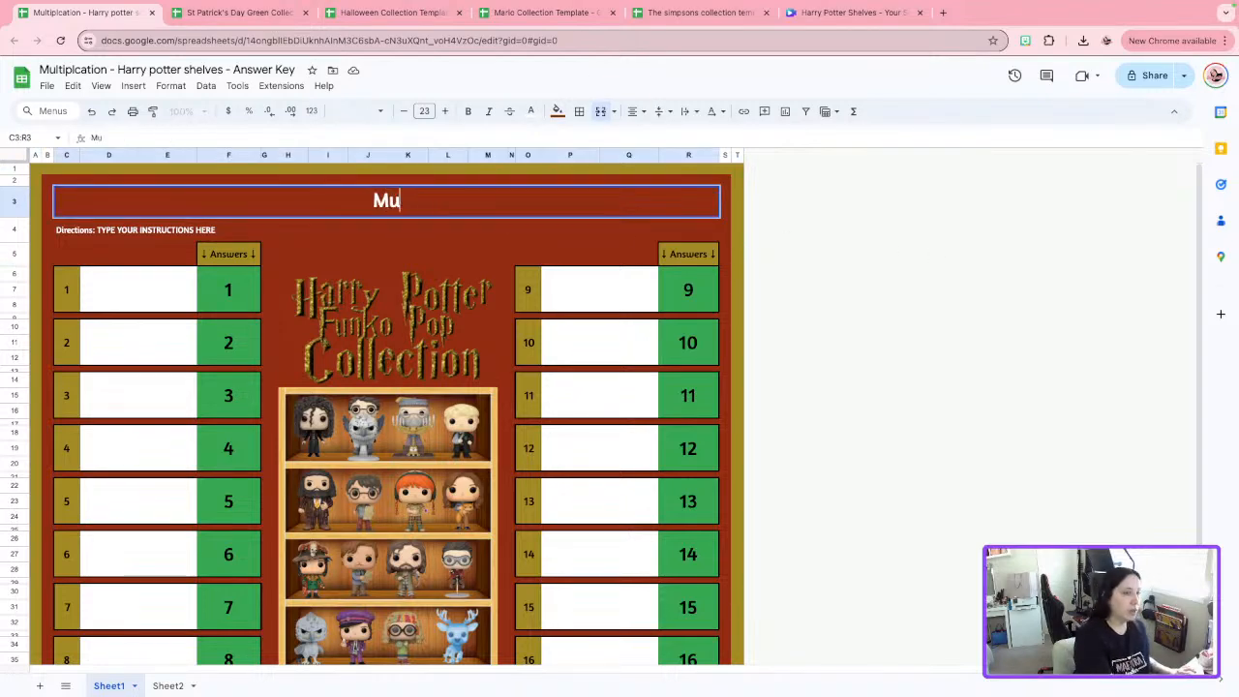
key(BackSpace)
key(BackSpace)
key(BackSpace)
key(BackSpace)
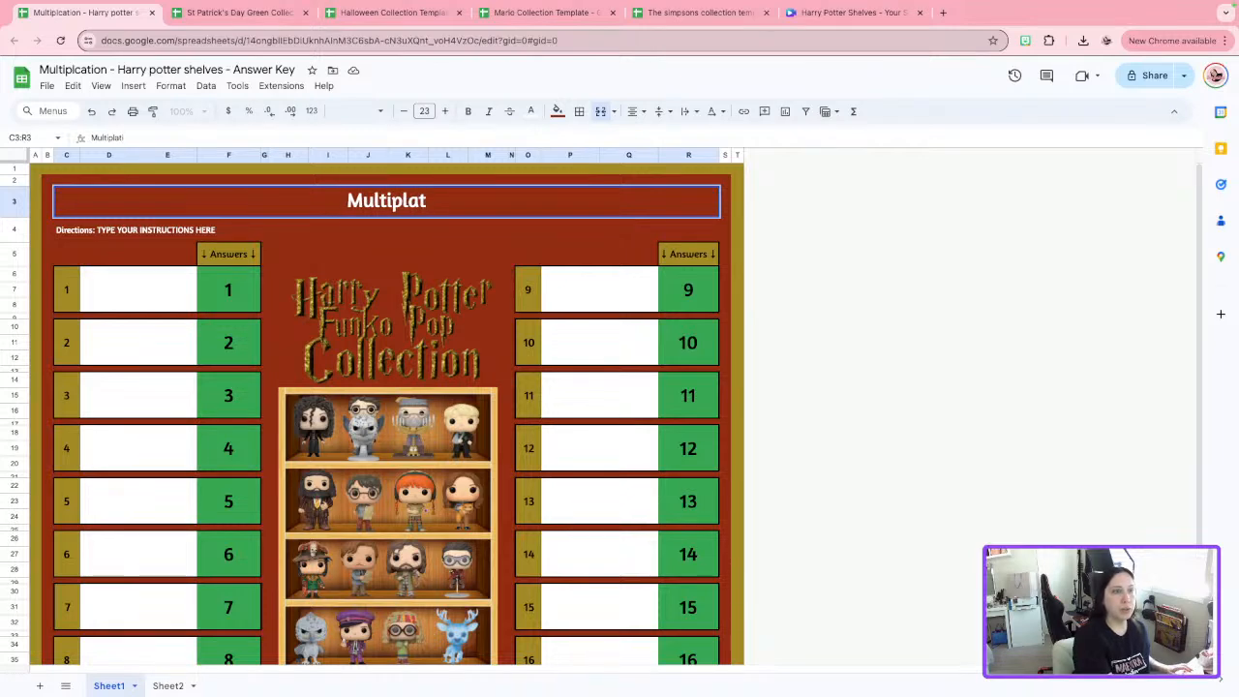
text(lica)
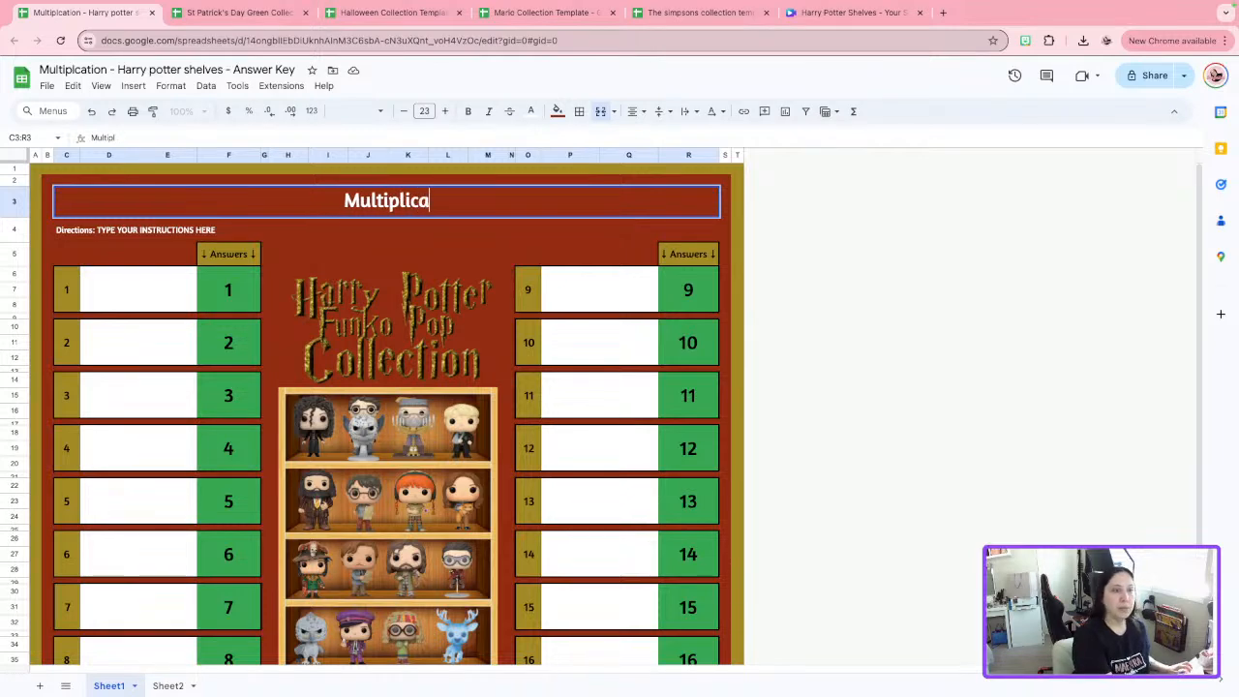
text(tion Practice)
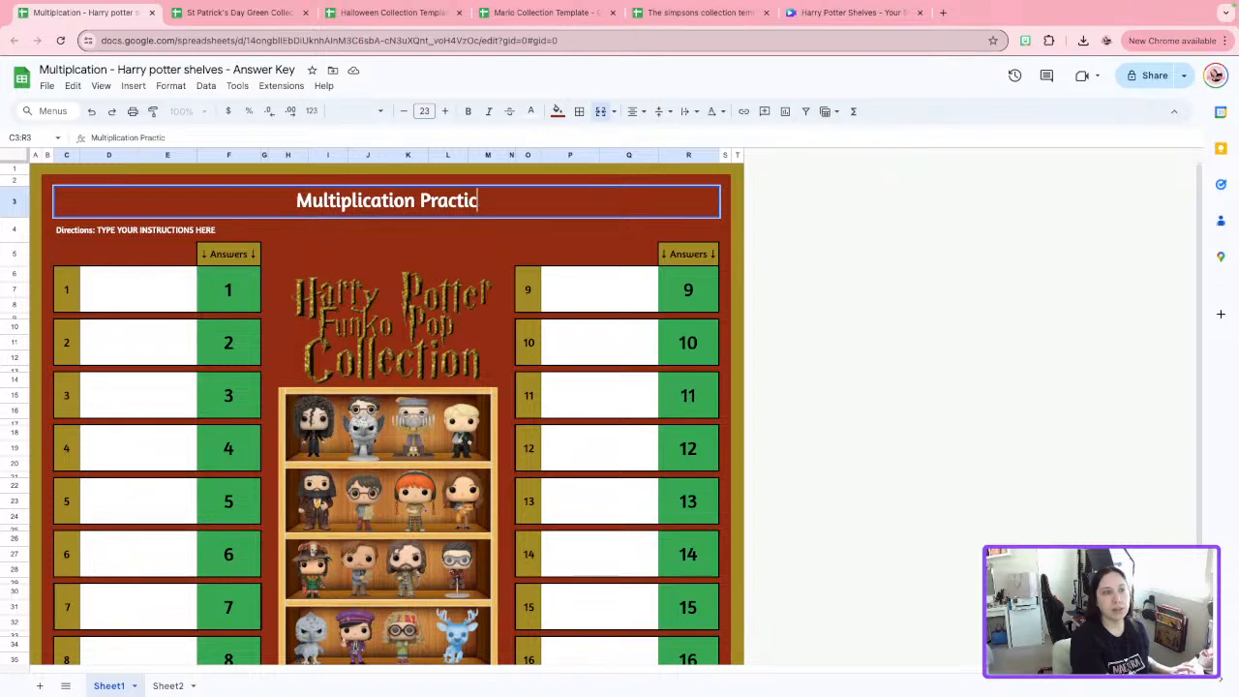
click(842, 256)
Replace the placeholder instructions after "Directions:" in row 4 with "Evaluate each expression using your math facts.".
double_click(266, 226)
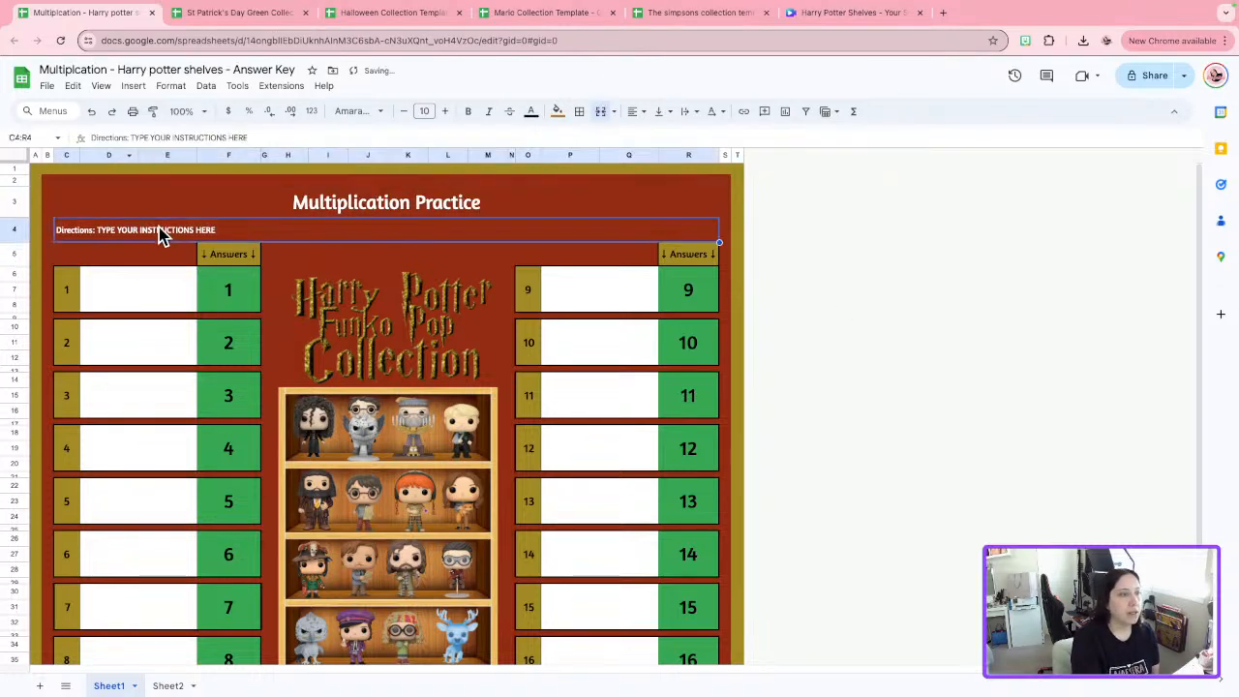
drag(271, 226, 96, 224)
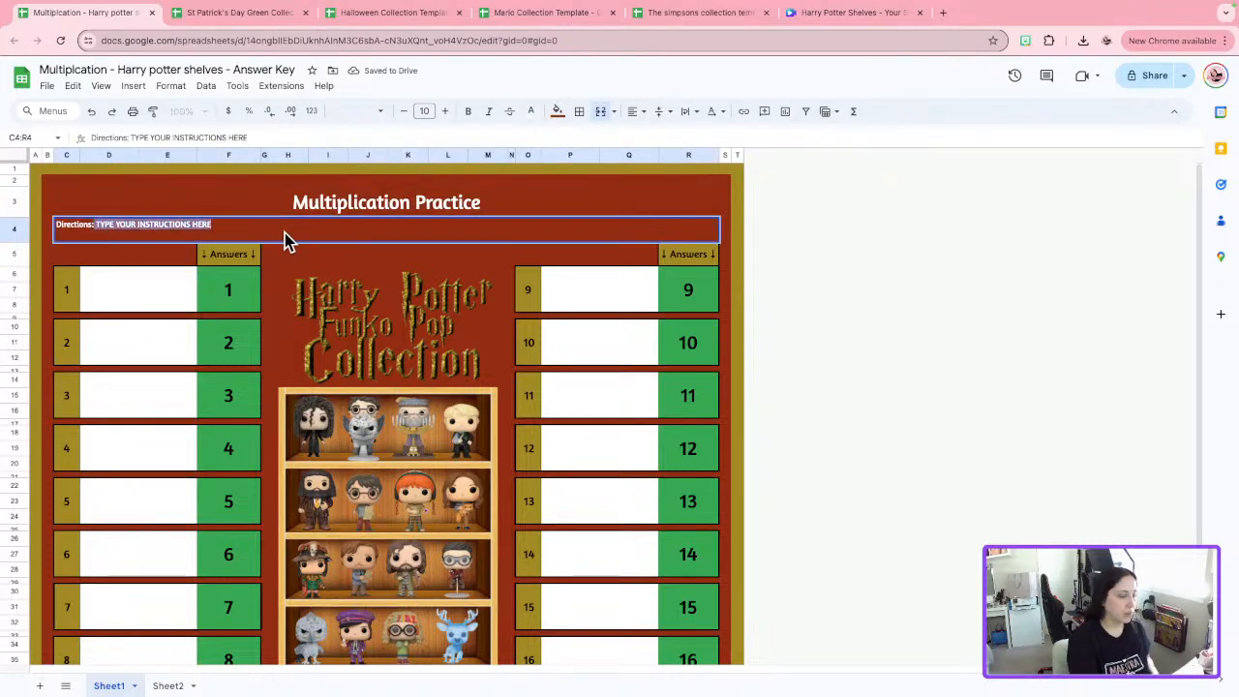
key(BackSpace)
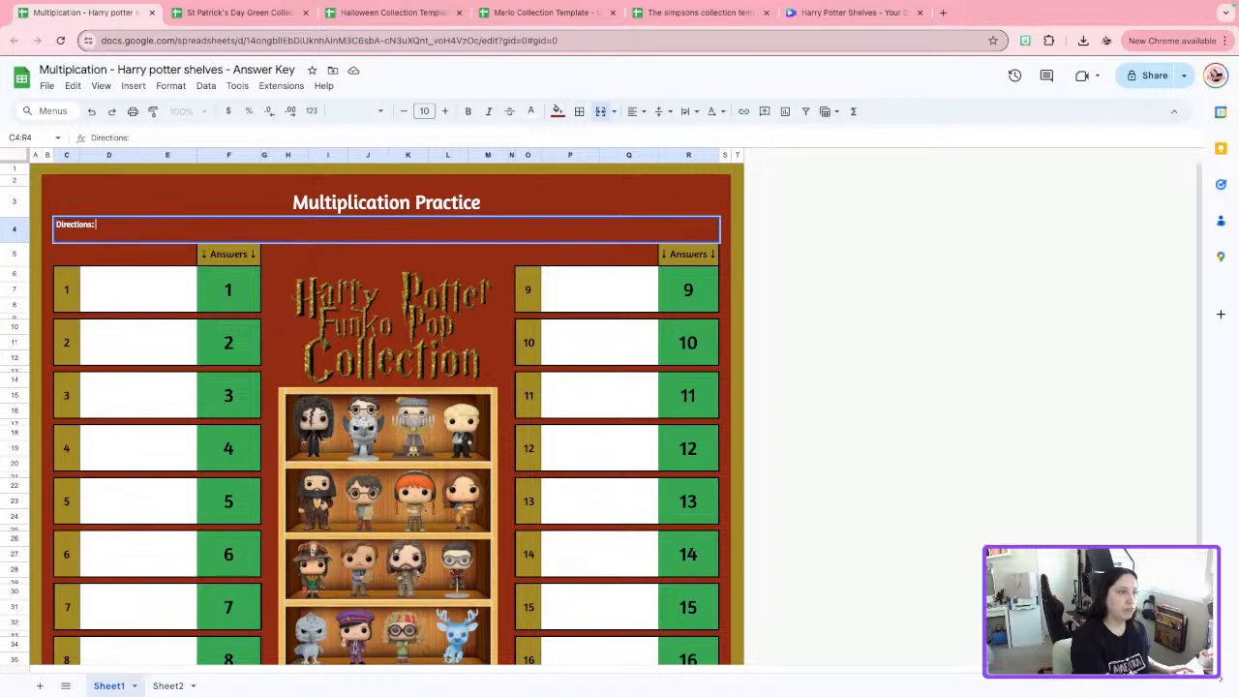
text(Eval)
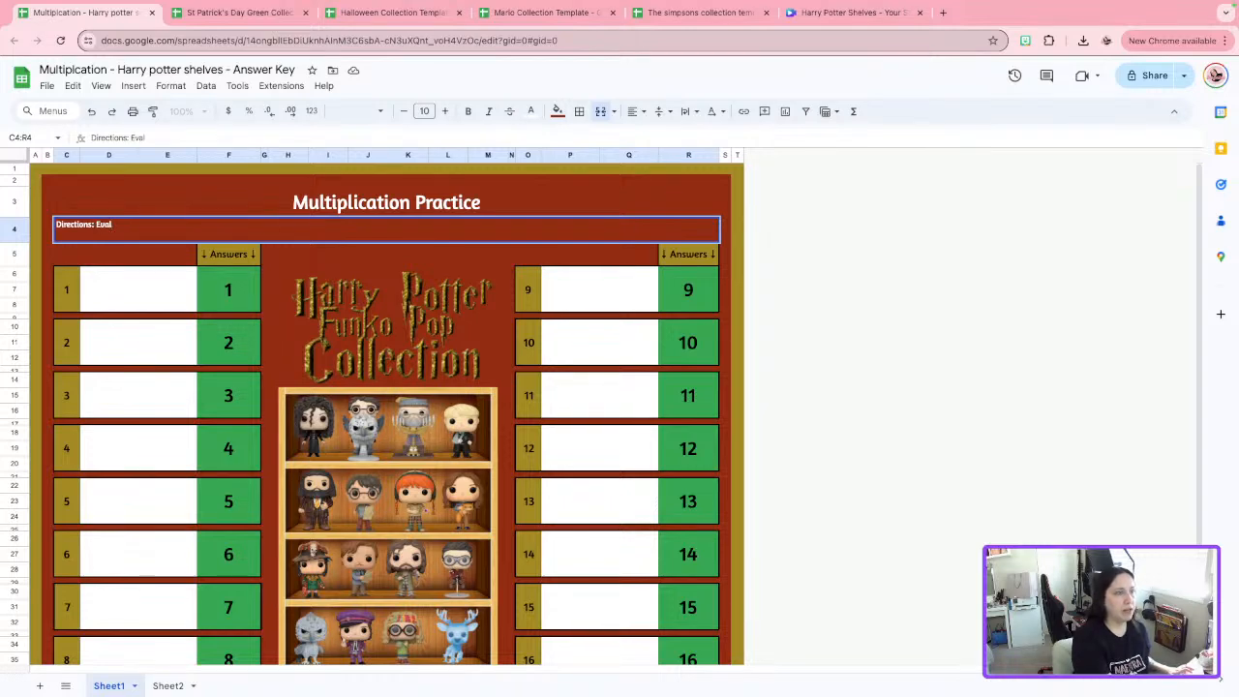
text(uate each exp)
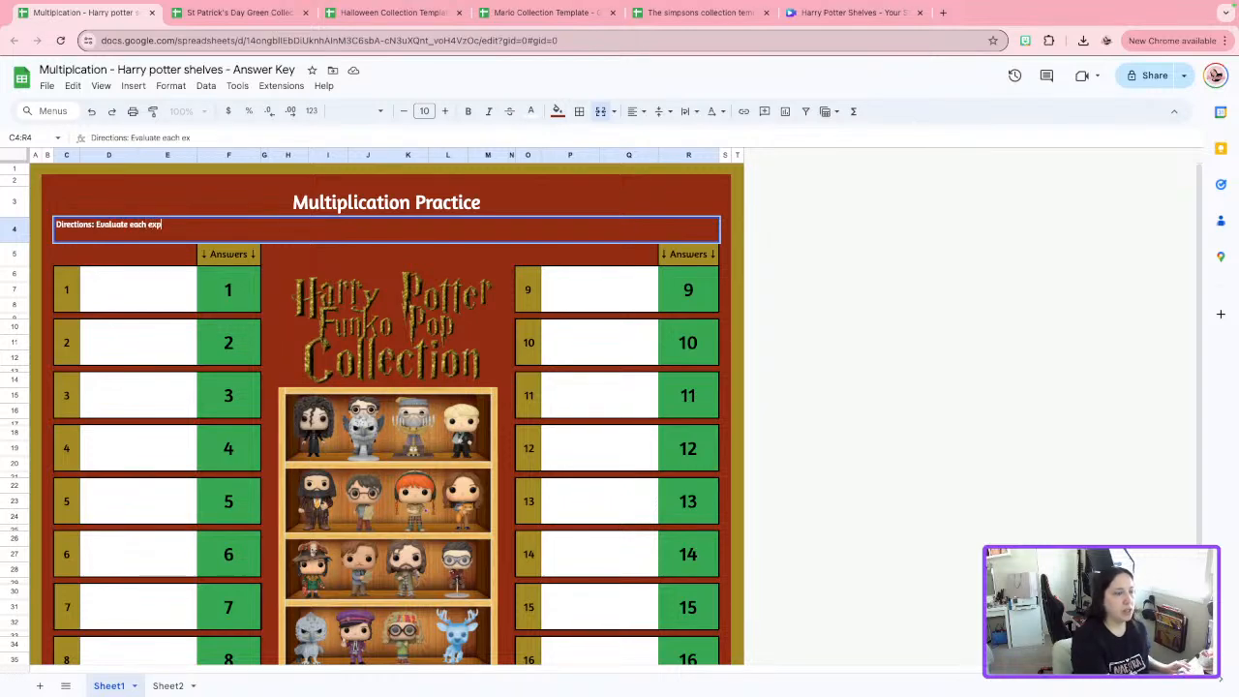
text(ression using)
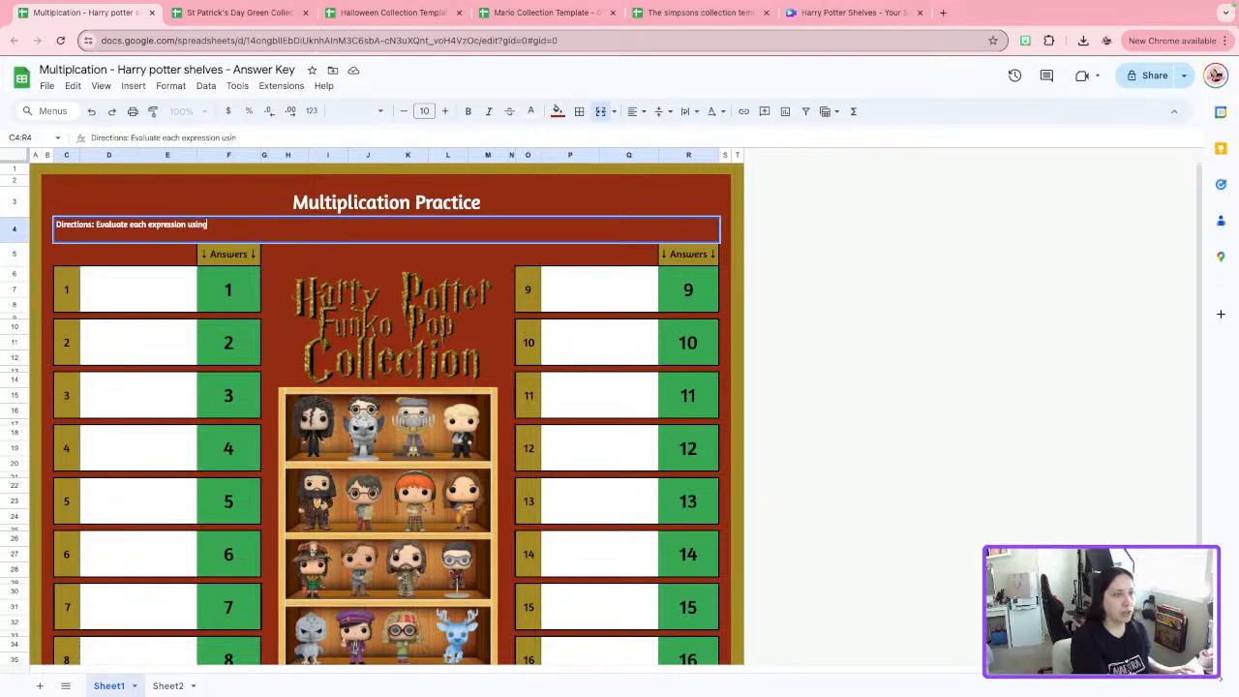
text( your math f)
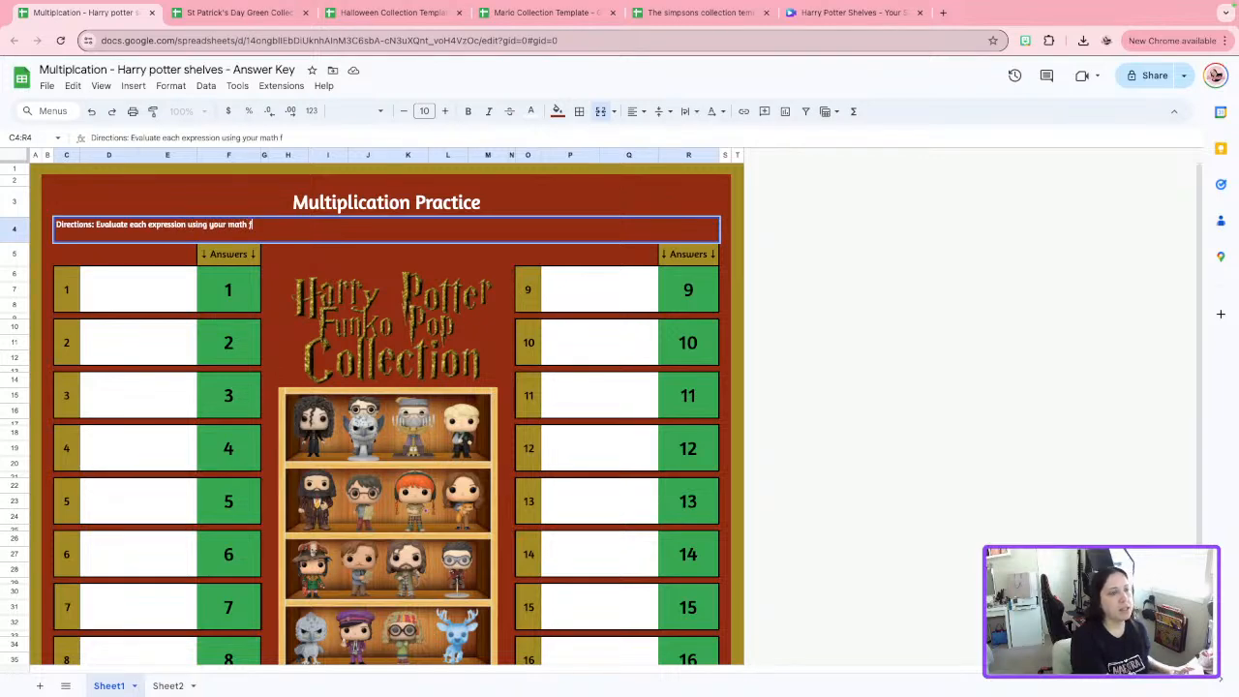
text(acts.)
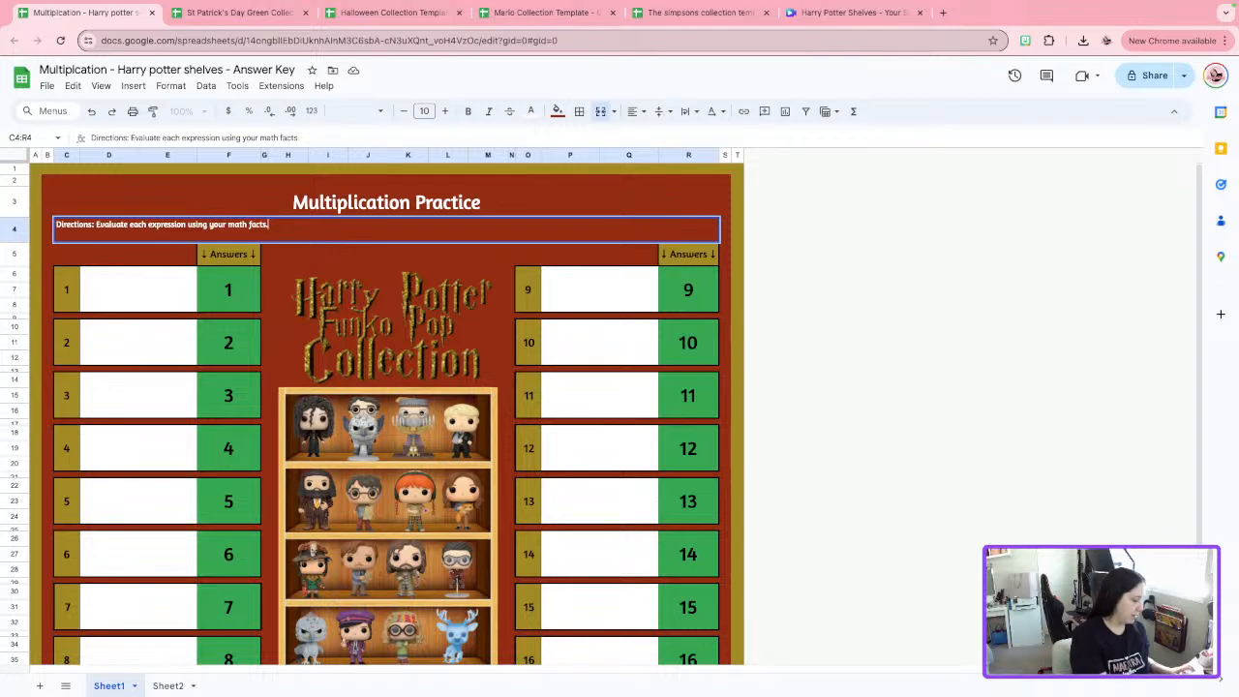
Continue the directions in row 4 with "Type the answer into the answer sheet.".
text( Type the)
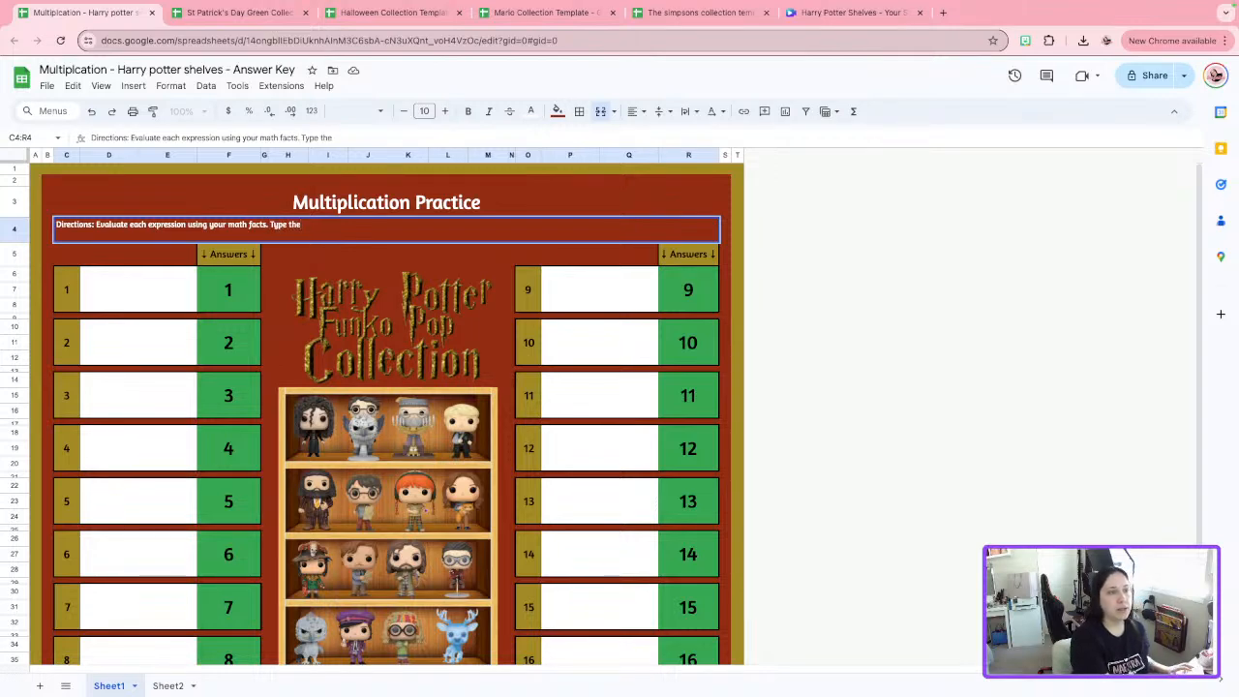
text( answer into th)
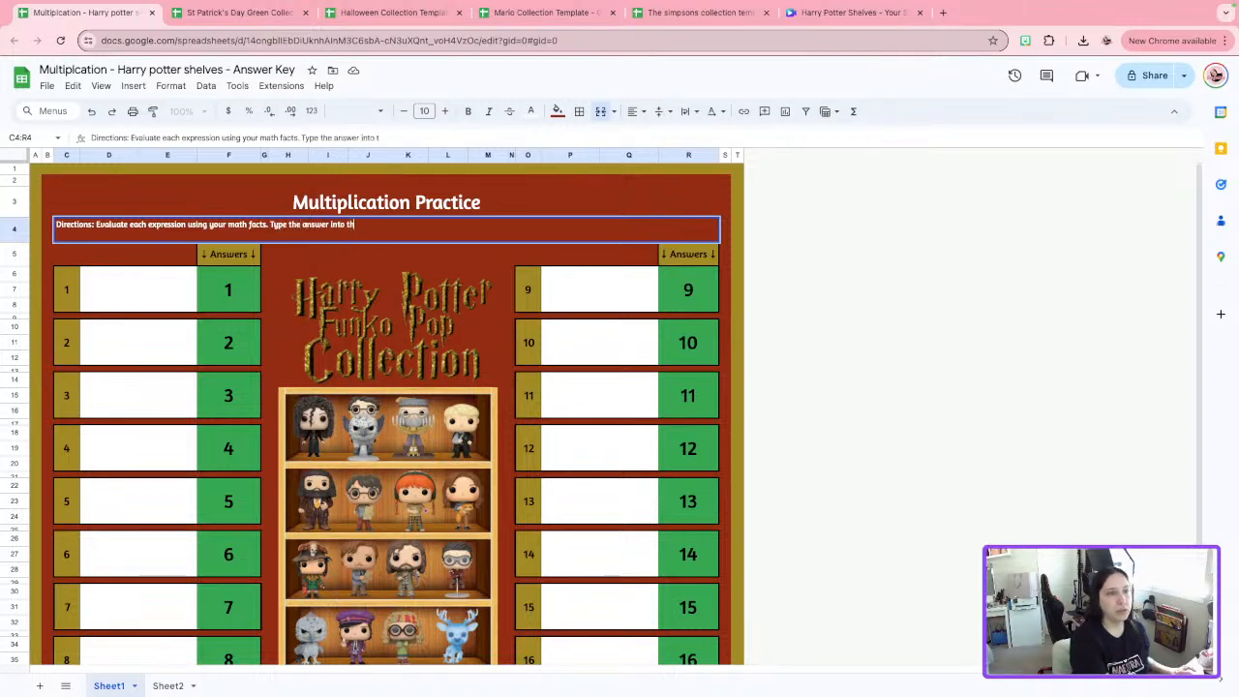
text(e answer shee)
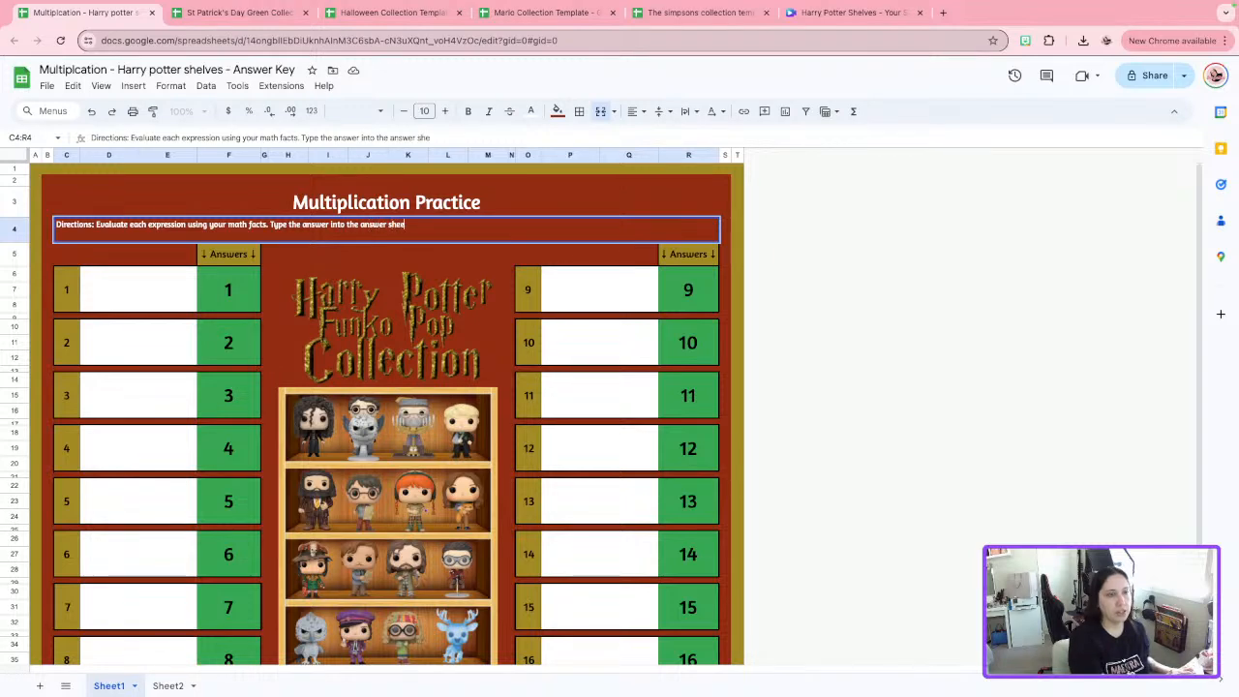
Add "If your answer is correct, it will turn" to the directions in row 4.
text(t. If your an)
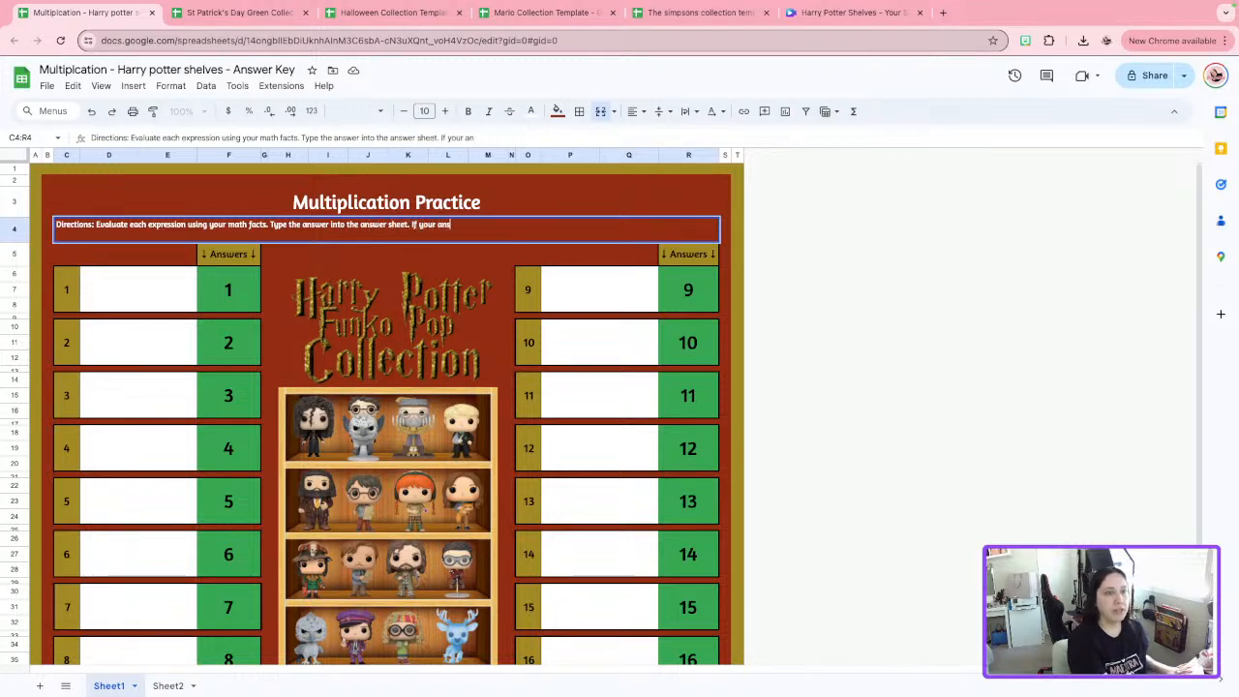
text(swer is correc)
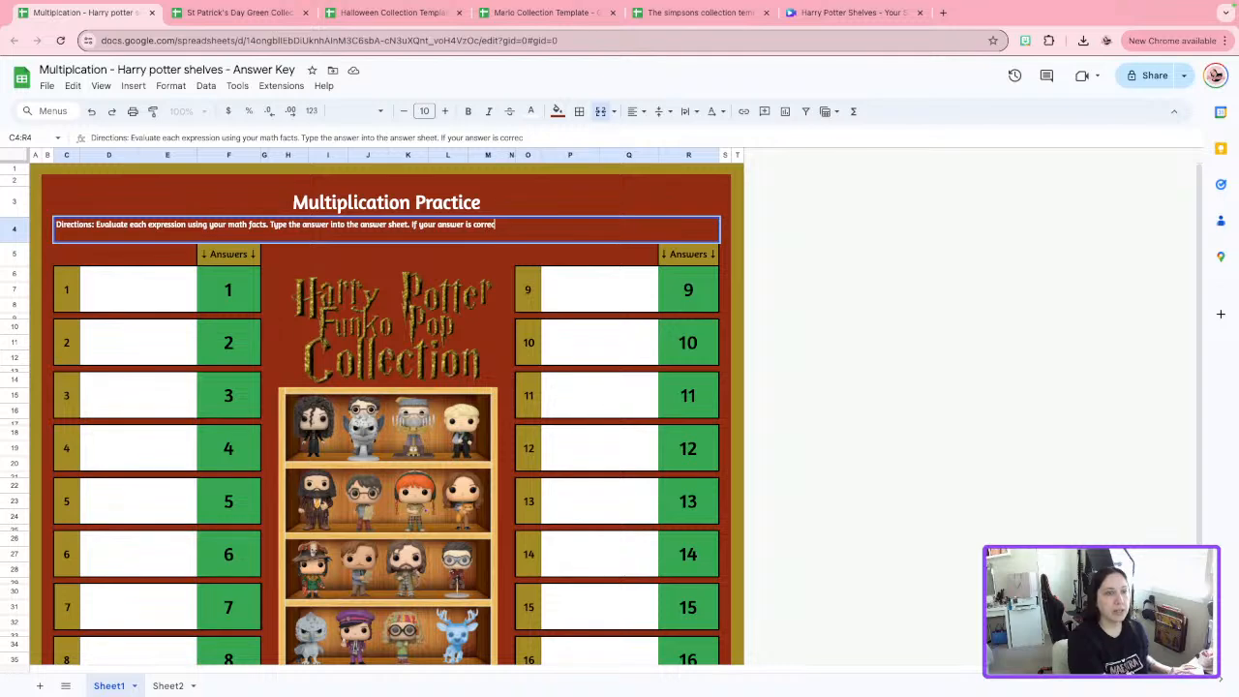
text(t, it will )
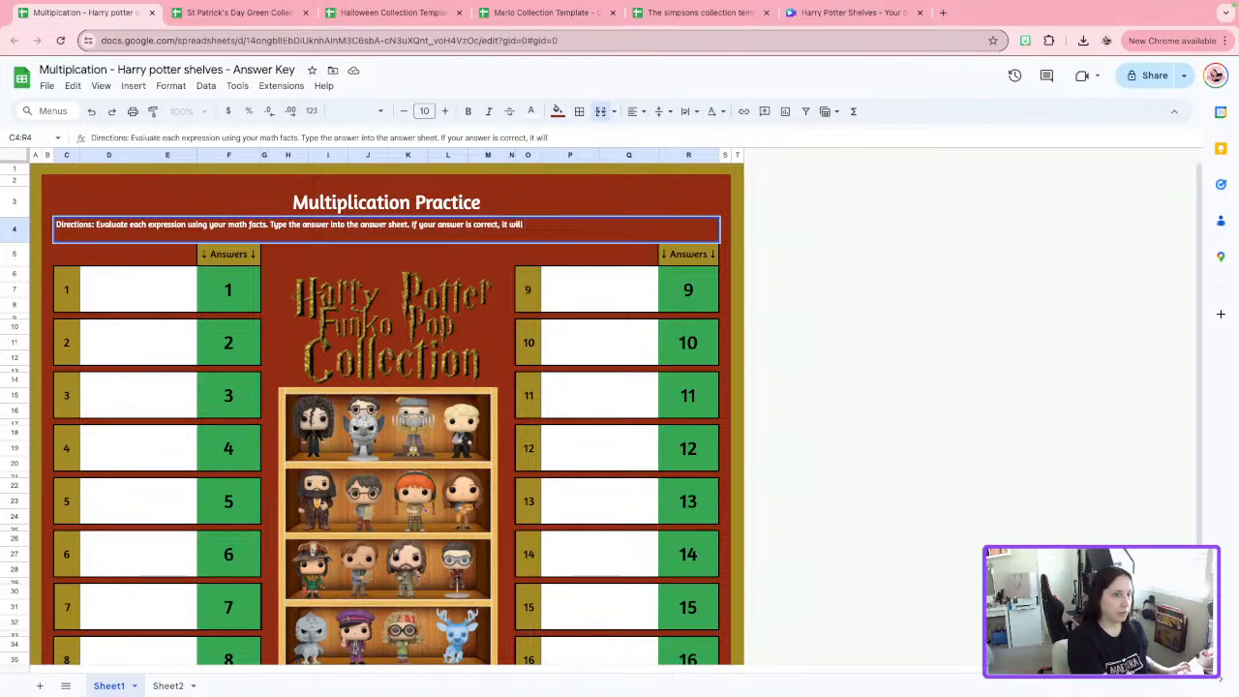
text(change)
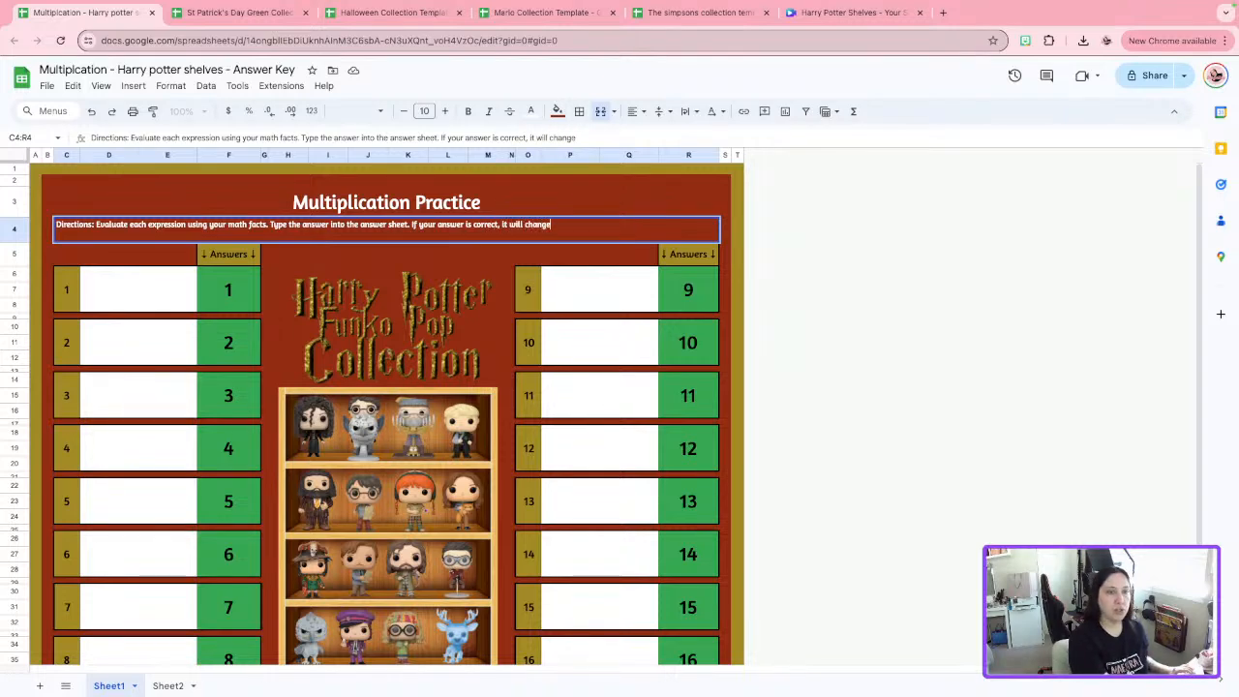
key(BackSpace)
key(BackSpace)
key(BackSpace)
key(BackSpace)
key(BackSpace)
key(BackSpace)
text(turn )
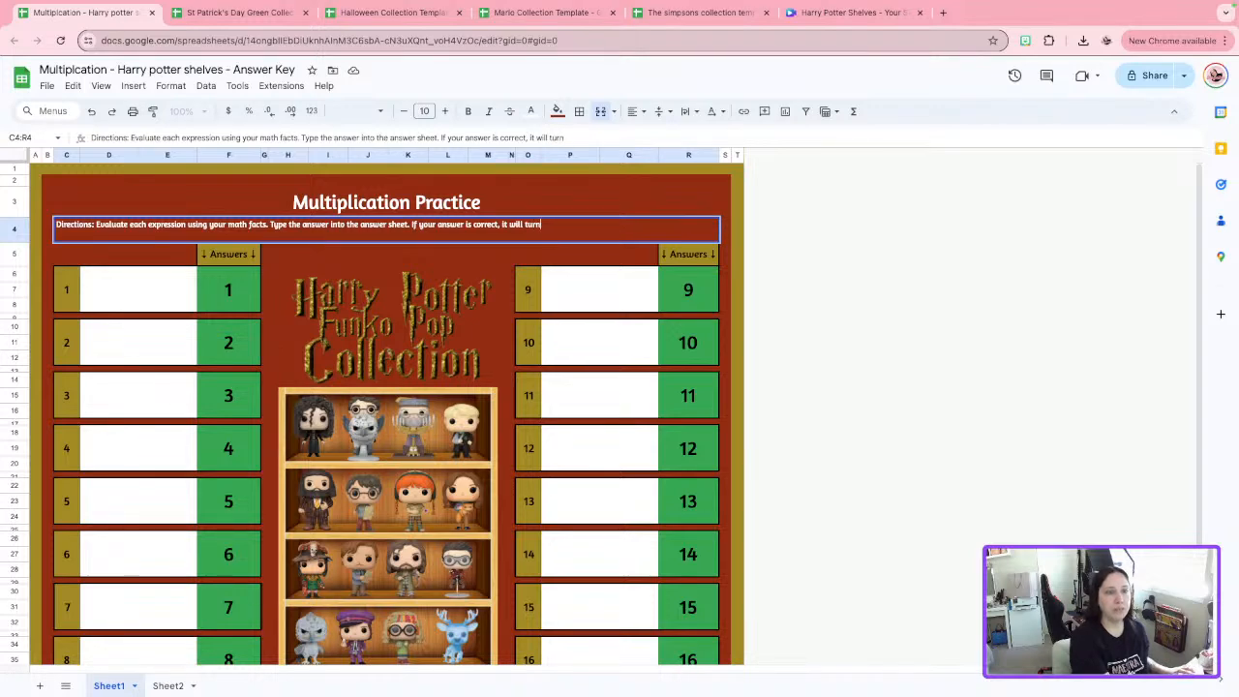
Finish the last directions sentence with "GREEN and reveal a funko pop for your collection!".
text(GREEN an)
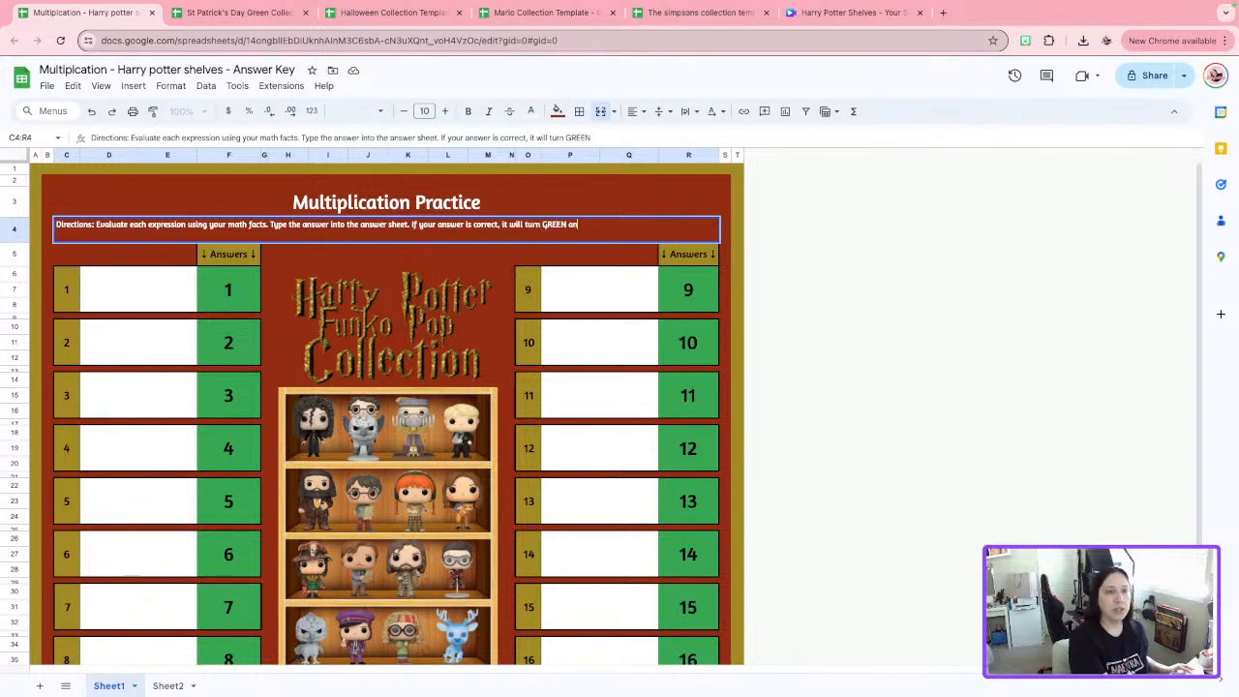
text(d reveal a fu)
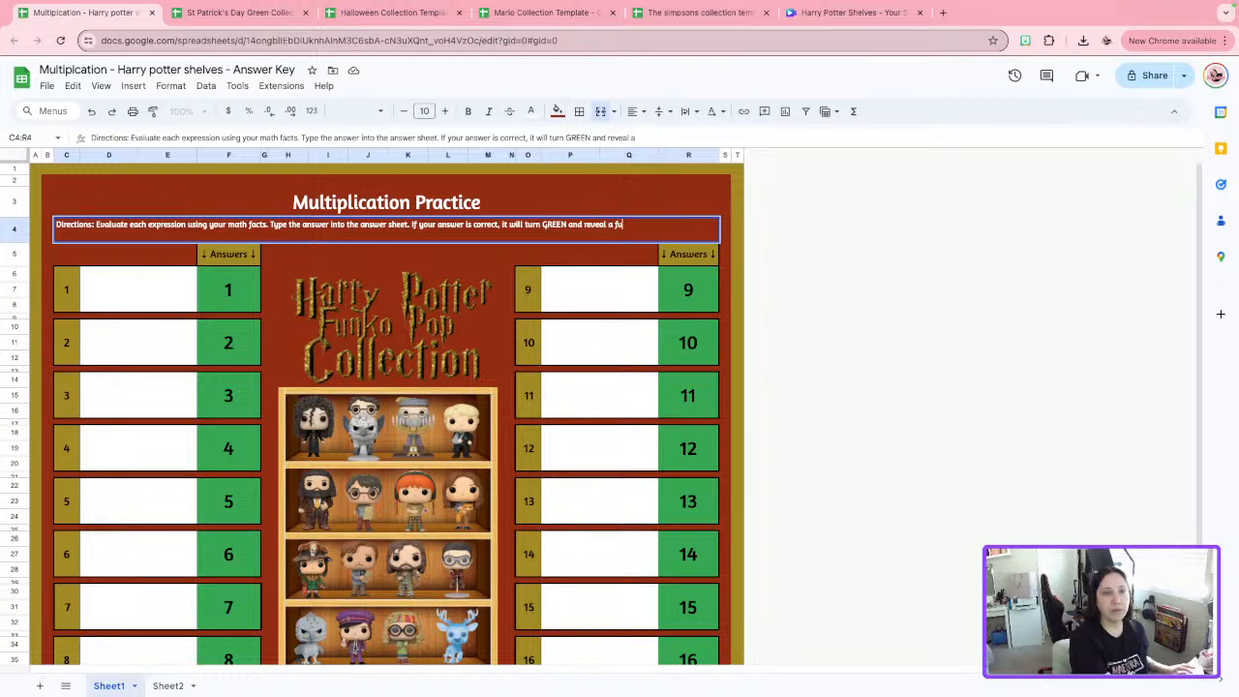
text(nko p)
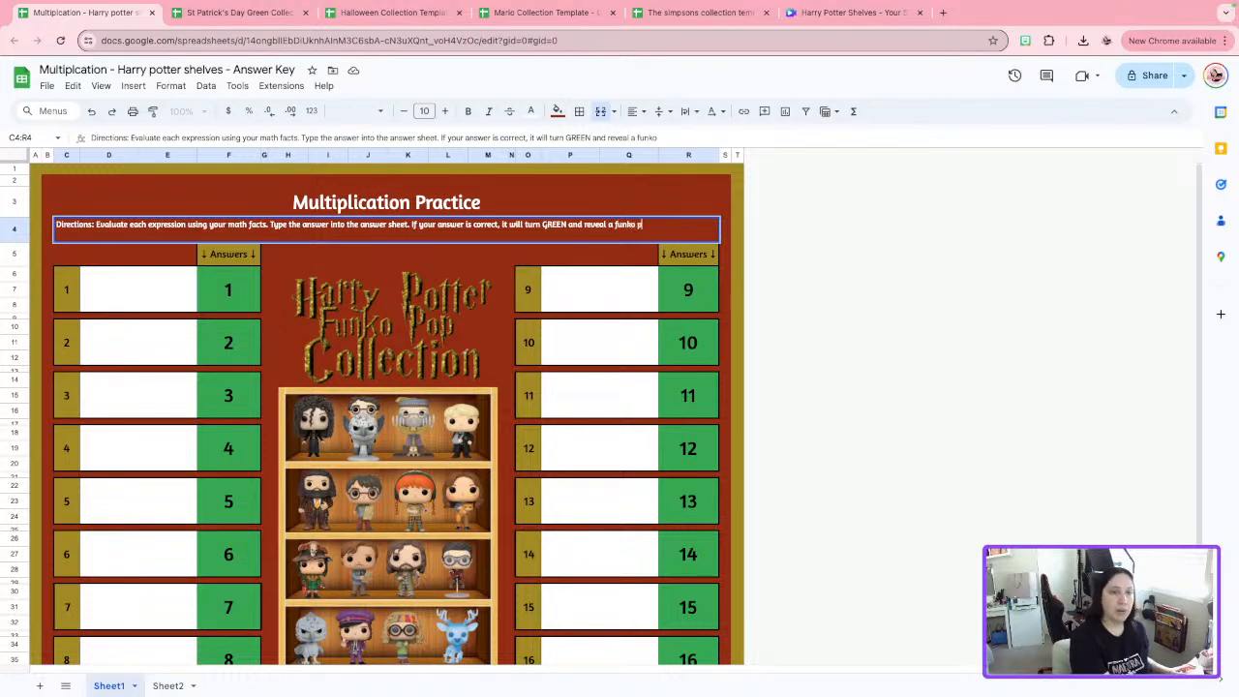
text(op fioror)
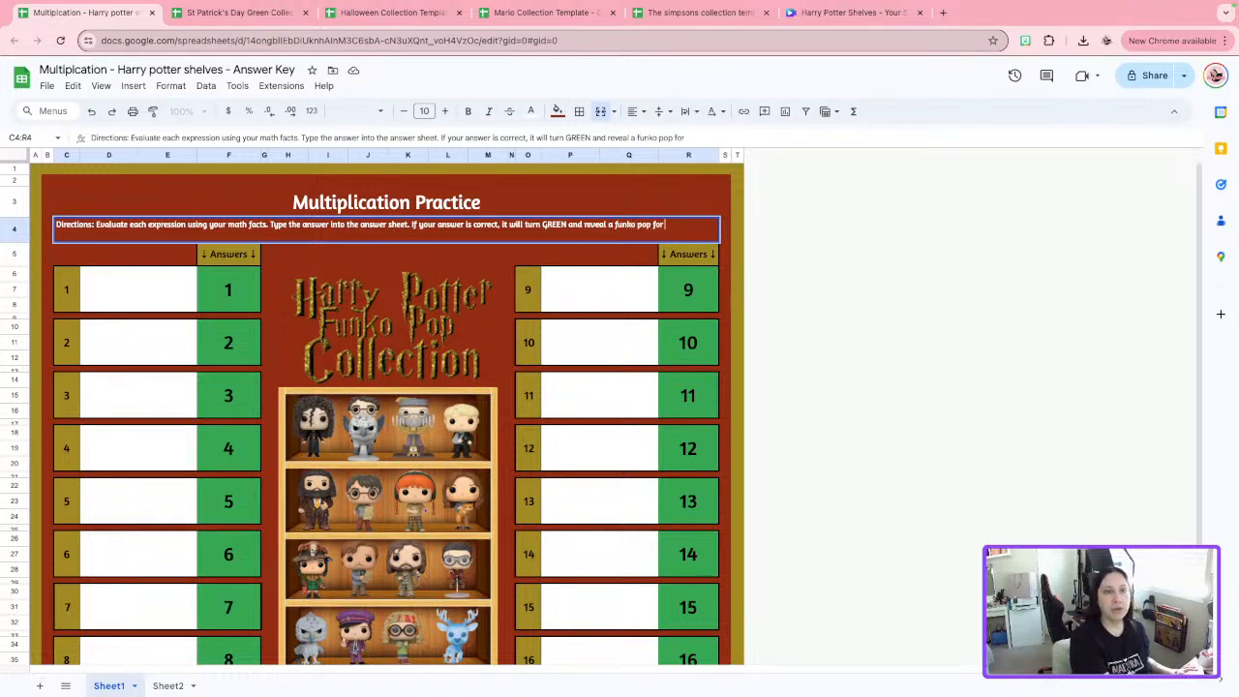
text( your collectin)
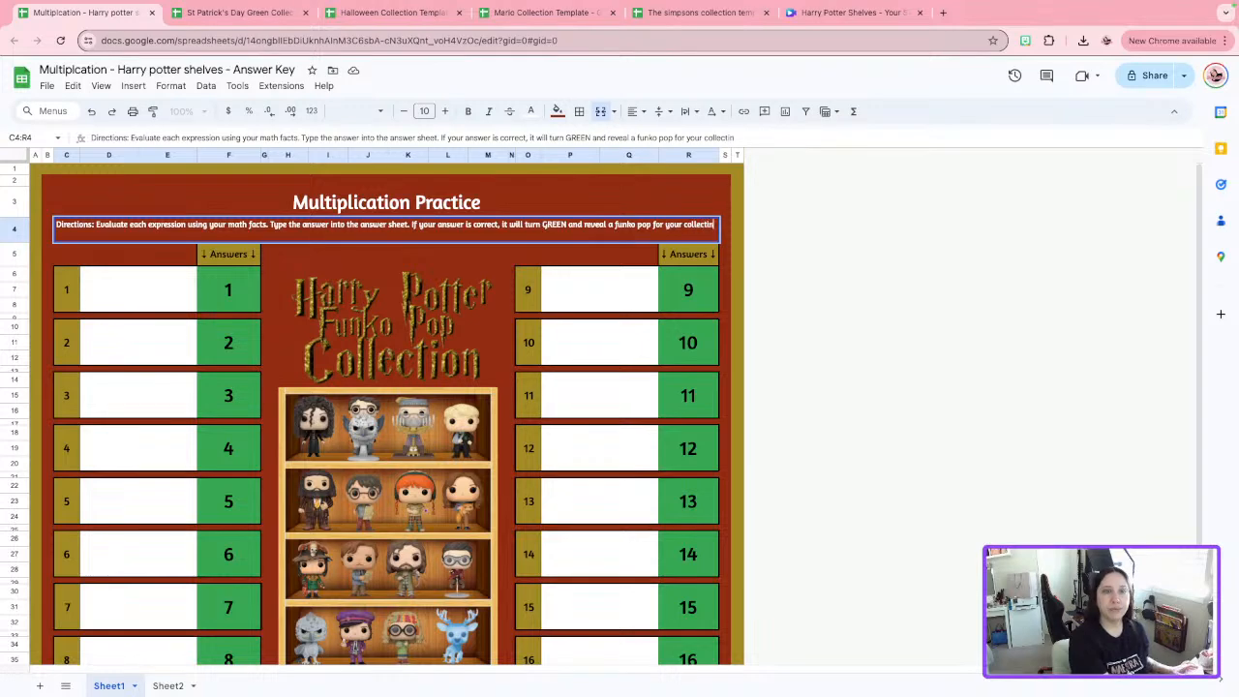
key(BackSpace)
text(on!)
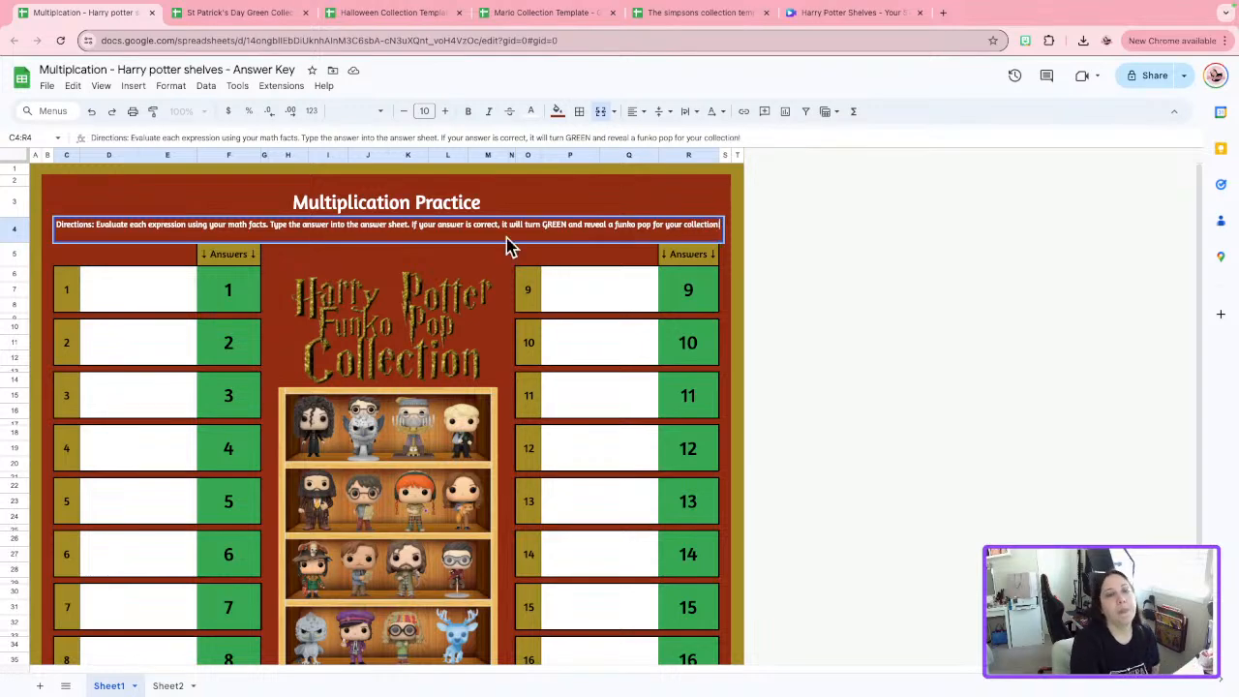
click(890, 264)
Change the text color of the word "GREEN" in the row 4 directions to green.
click(522, 221)
double_click(522, 223)
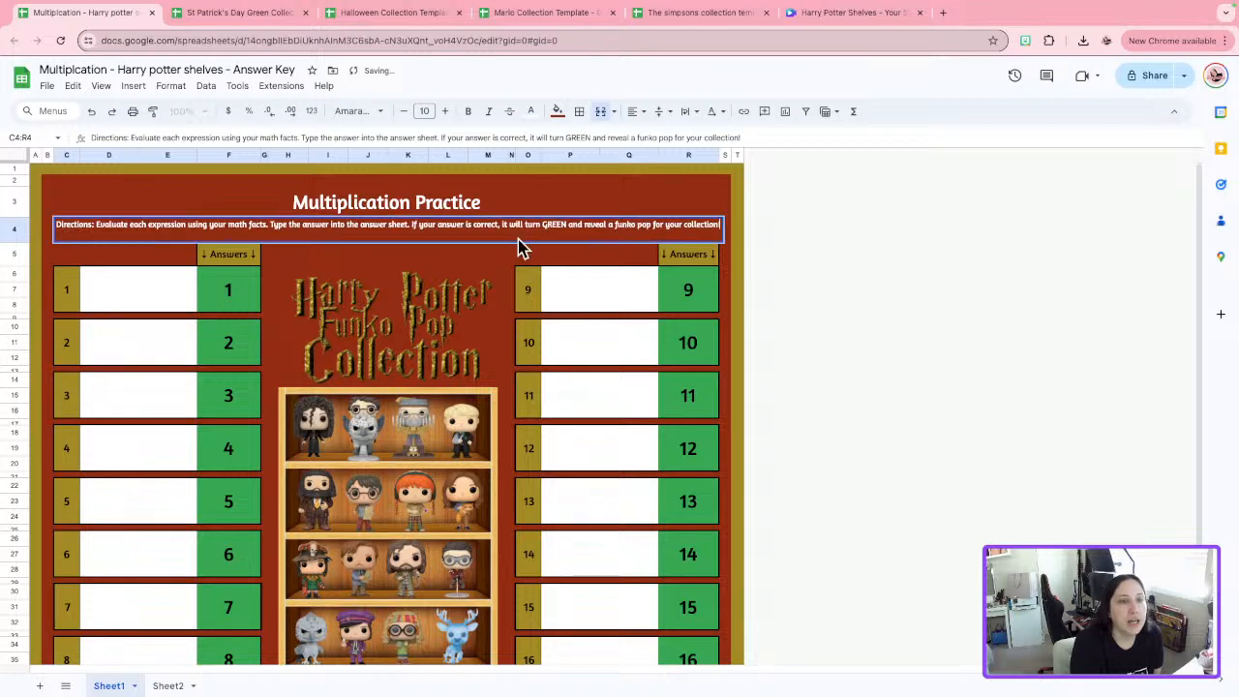
click(881, 240)
double_click(571, 227)
drag(570, 228, 541, 226)
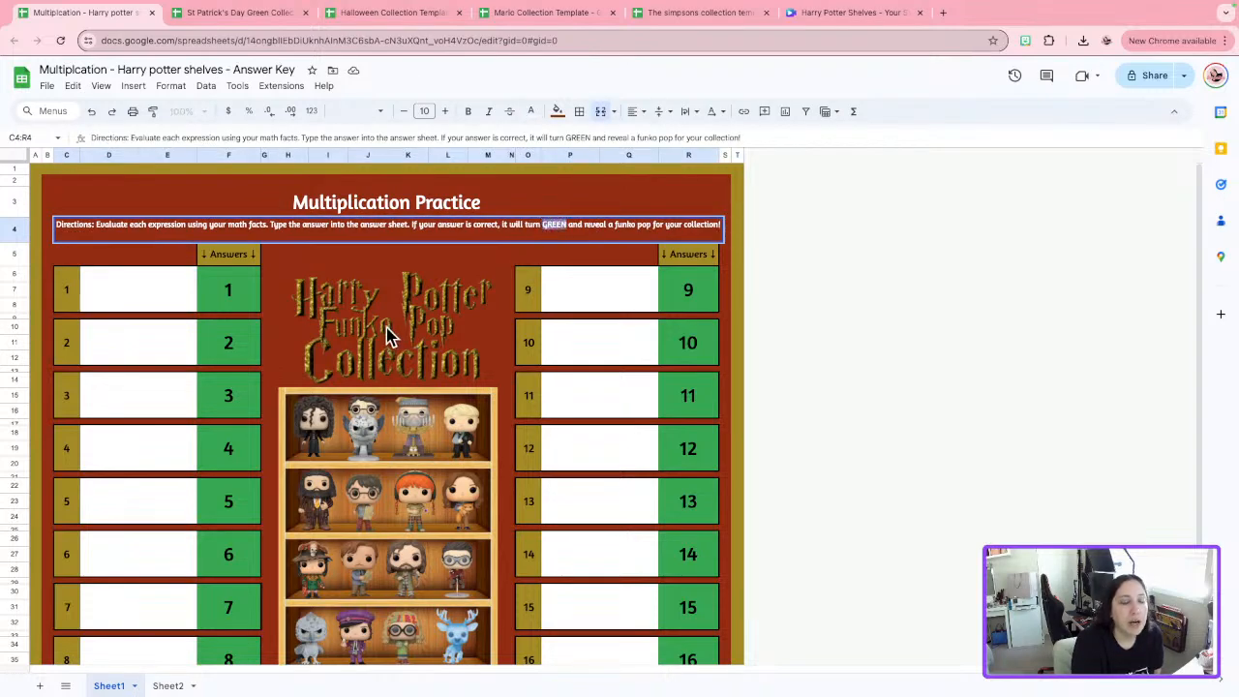
click(530, 112)
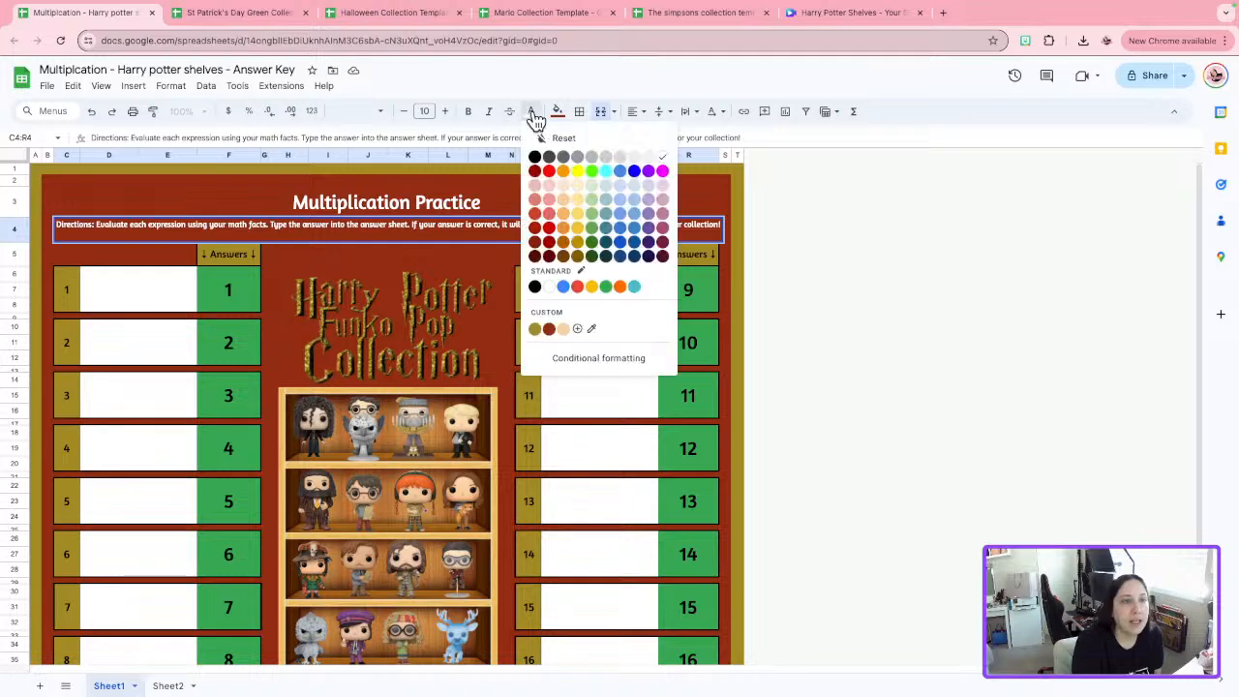
click(606, 286)
click(857, 235)
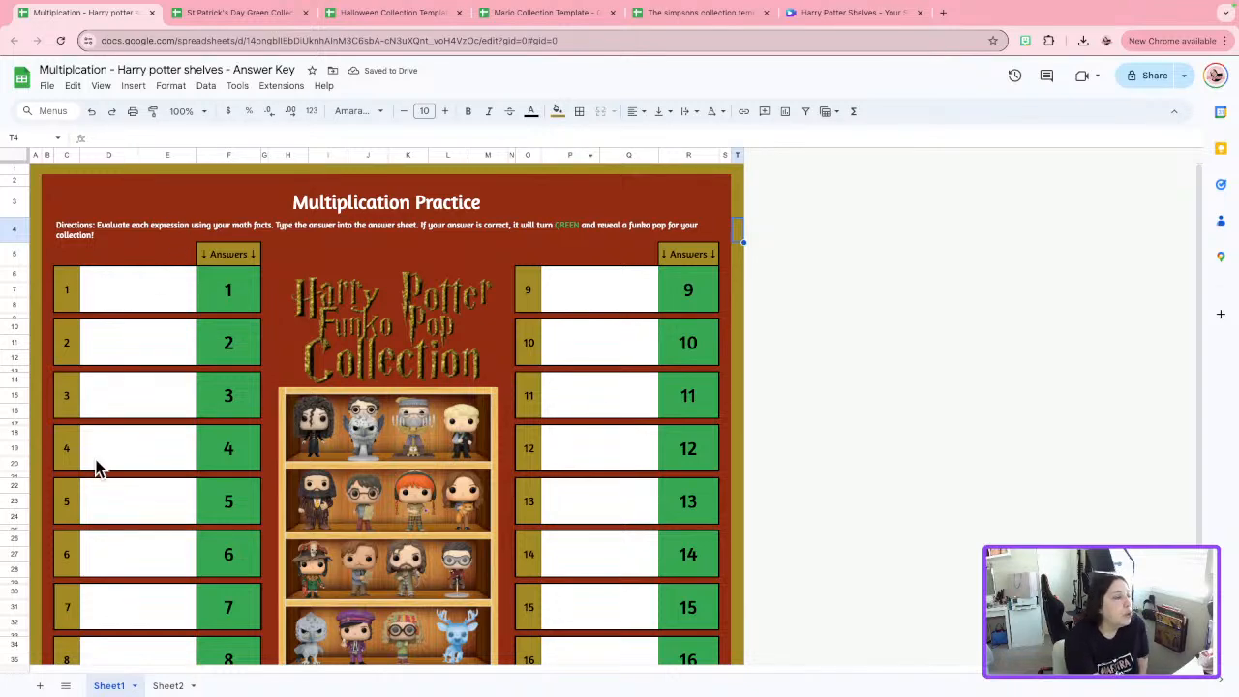
drag(121, 157, 157, 155)
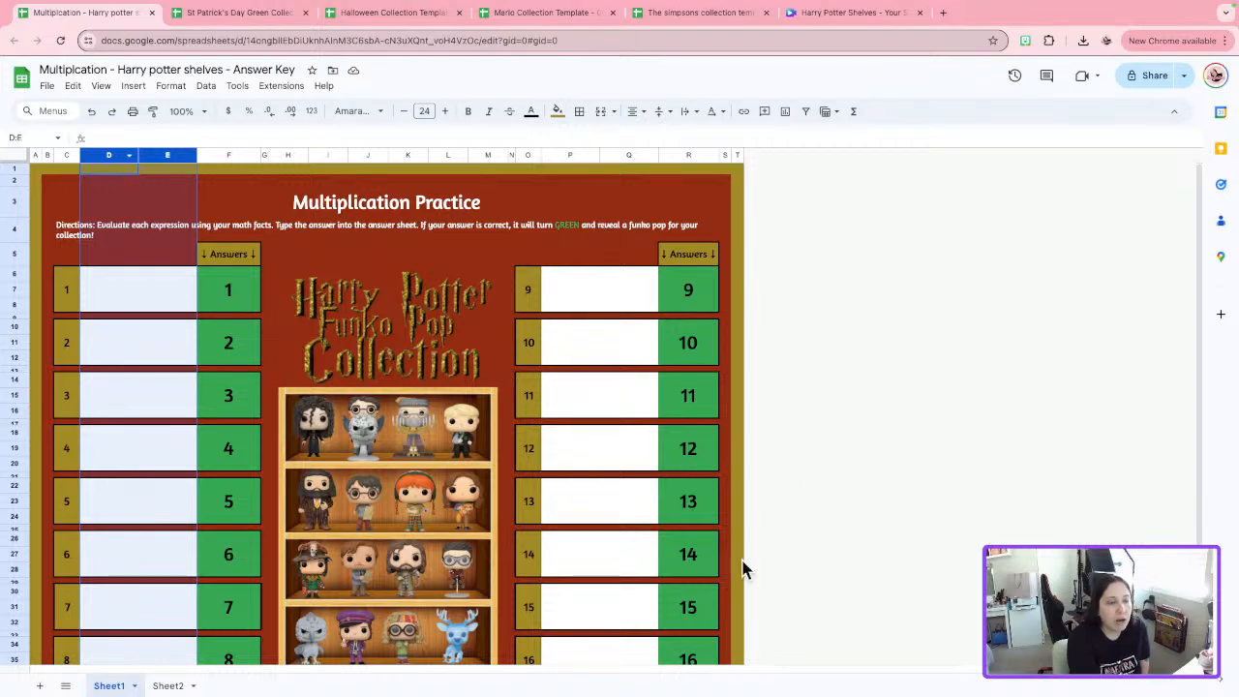
scroll(555, 453, down, 2)
scroll(555, 454, up, 2)
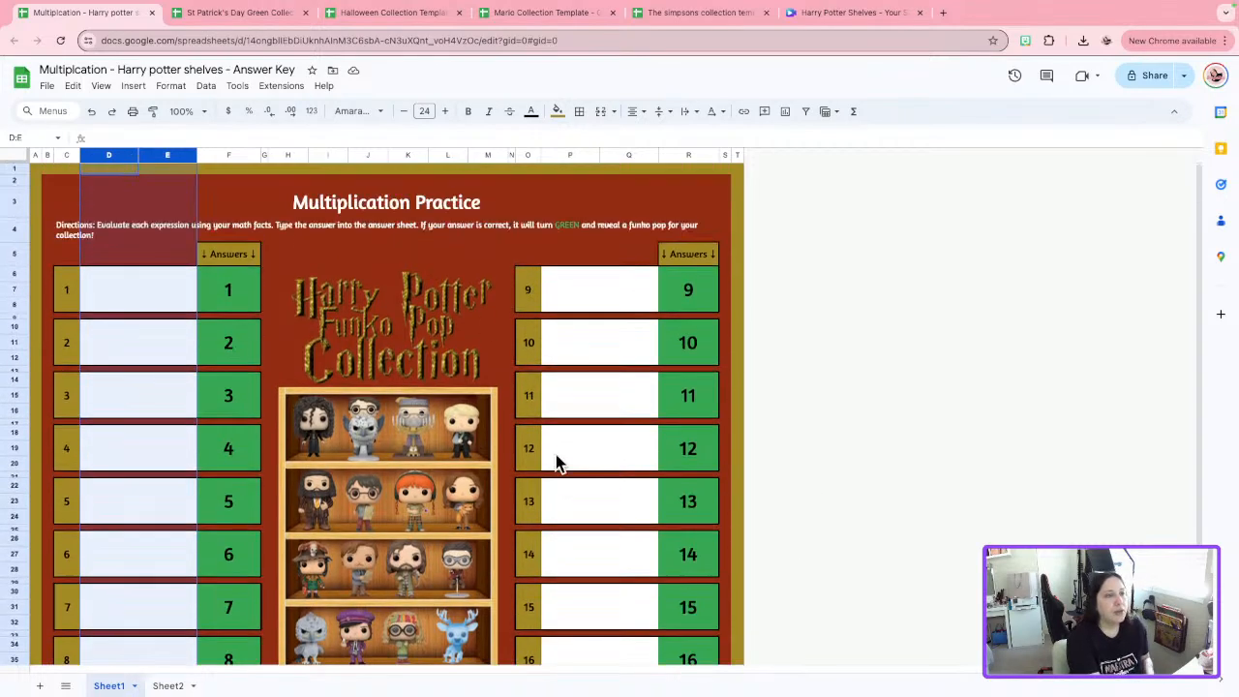
click(737, 305)
Hide the formula bar to give the worksheet more room.
click(102, 86)
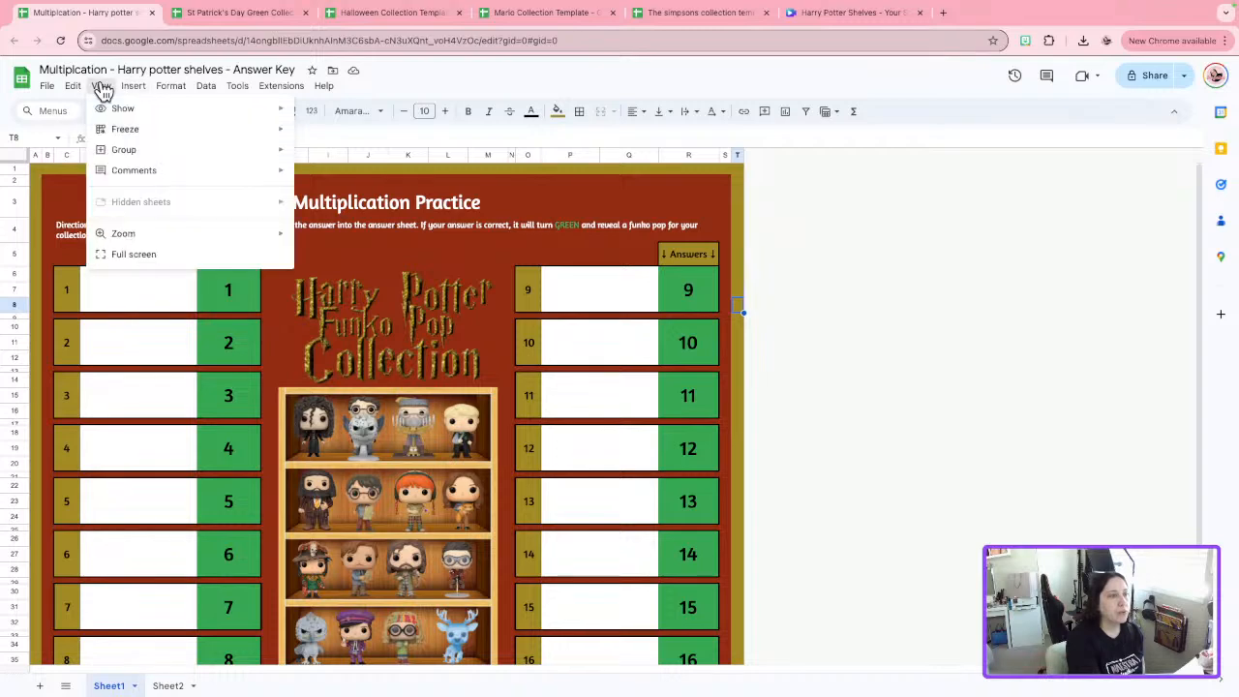
mouse_move(268, 109)
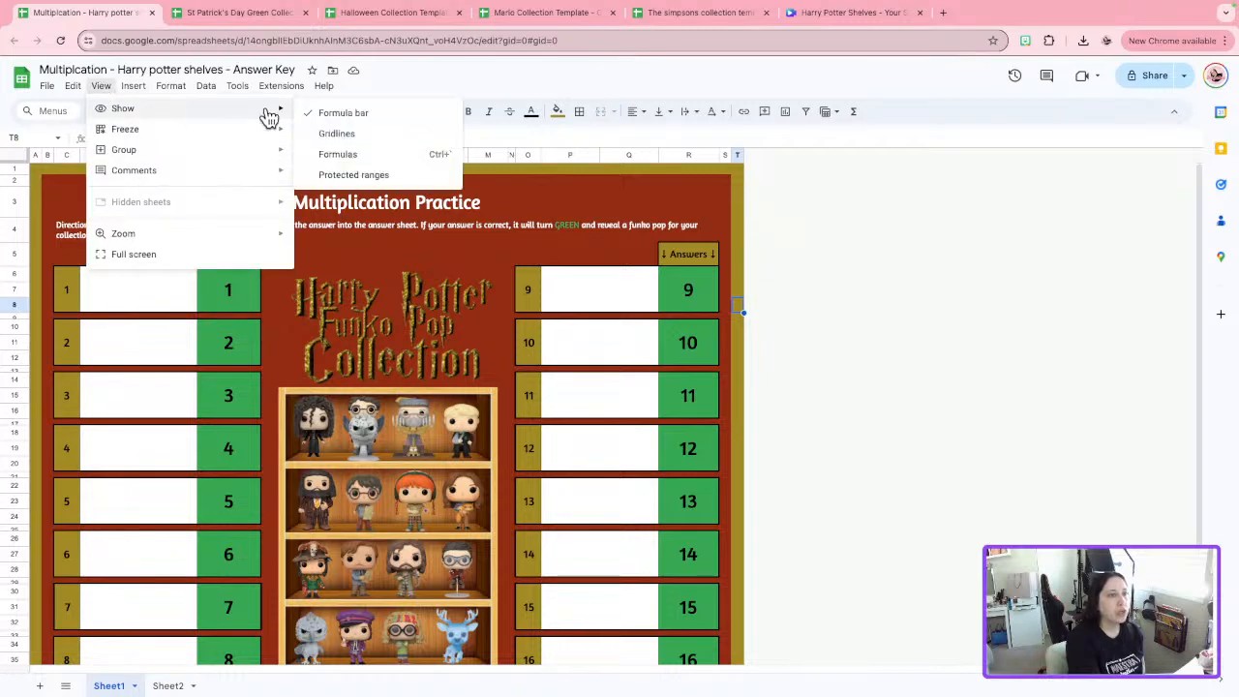
click(324, 111)
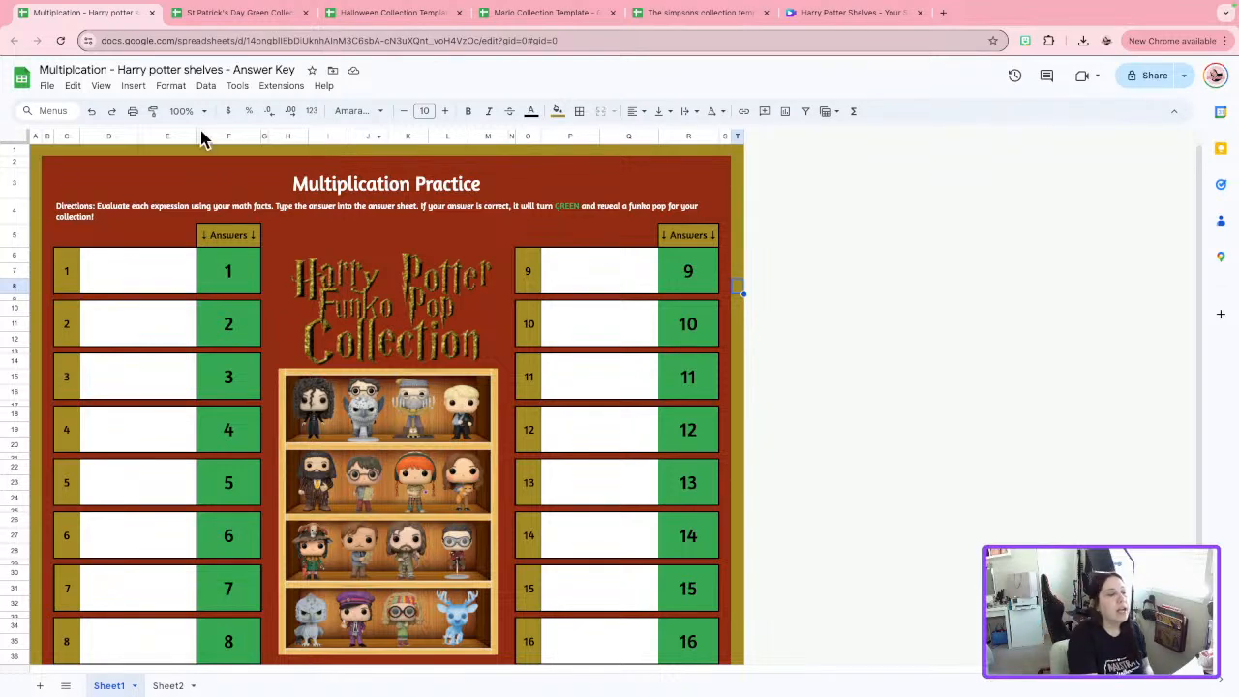
click(147, 279)
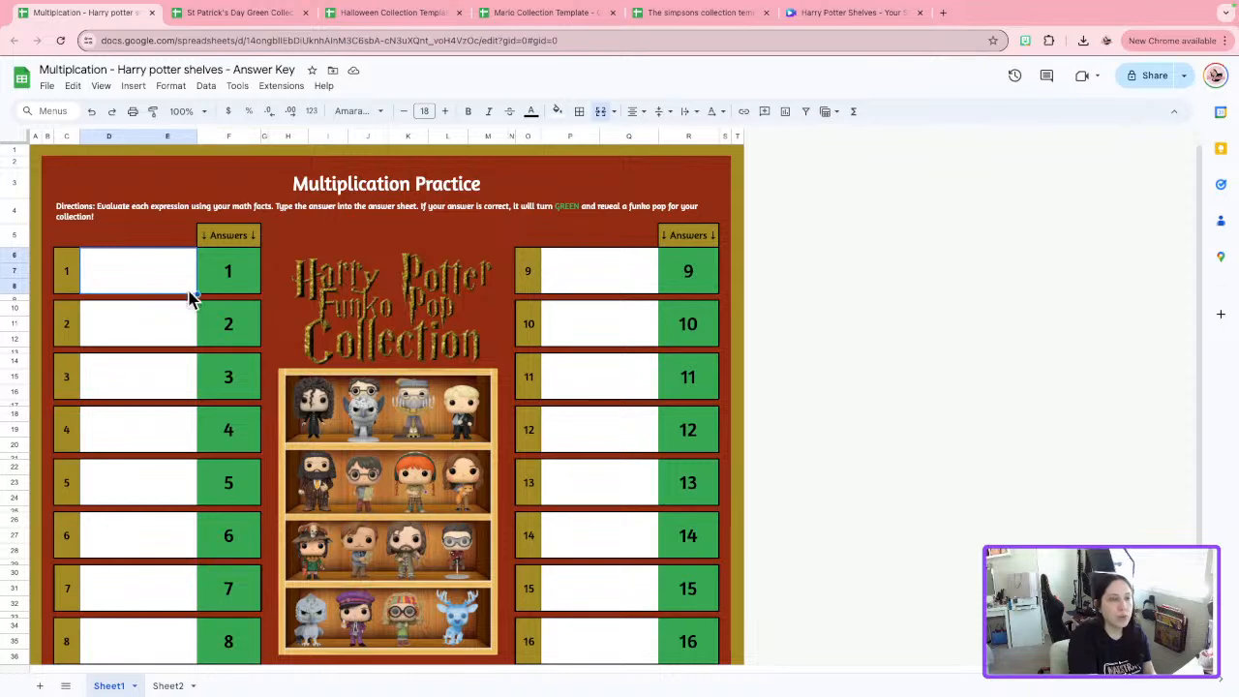
click(171, 311)
click(146, 366)
click(136, 438)
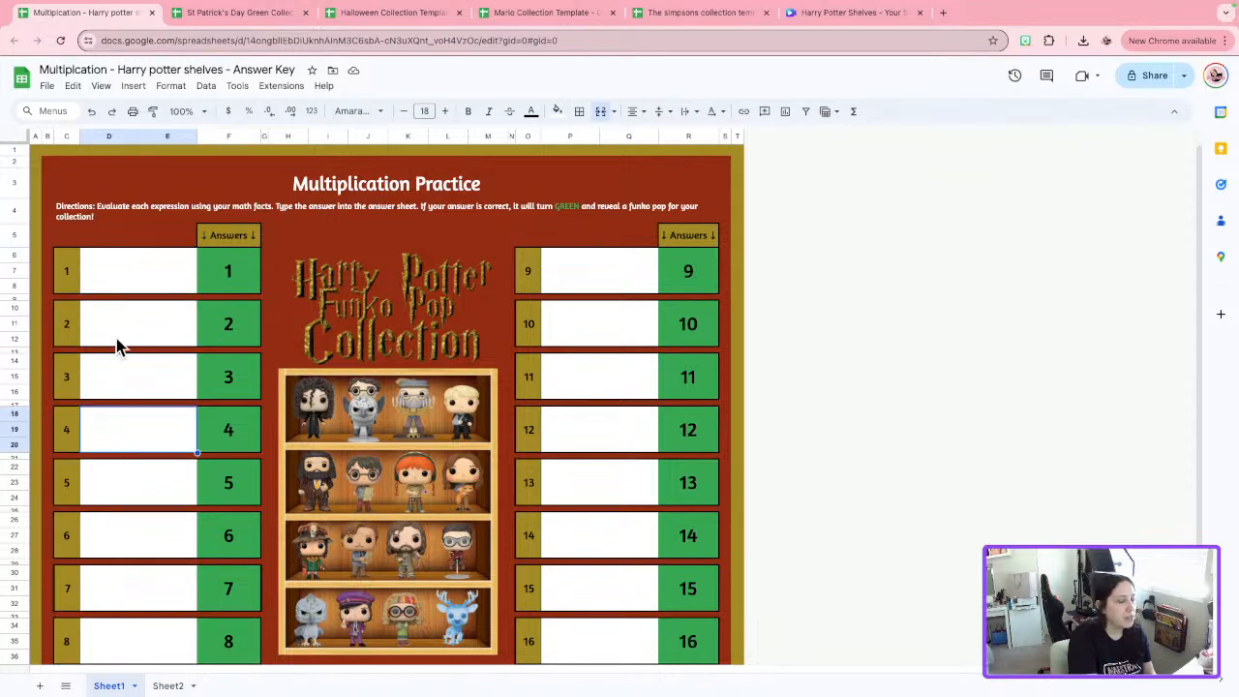
Enter the expression "2 x 4 =" in the blank question cell beside number 1.
click(118, 289)
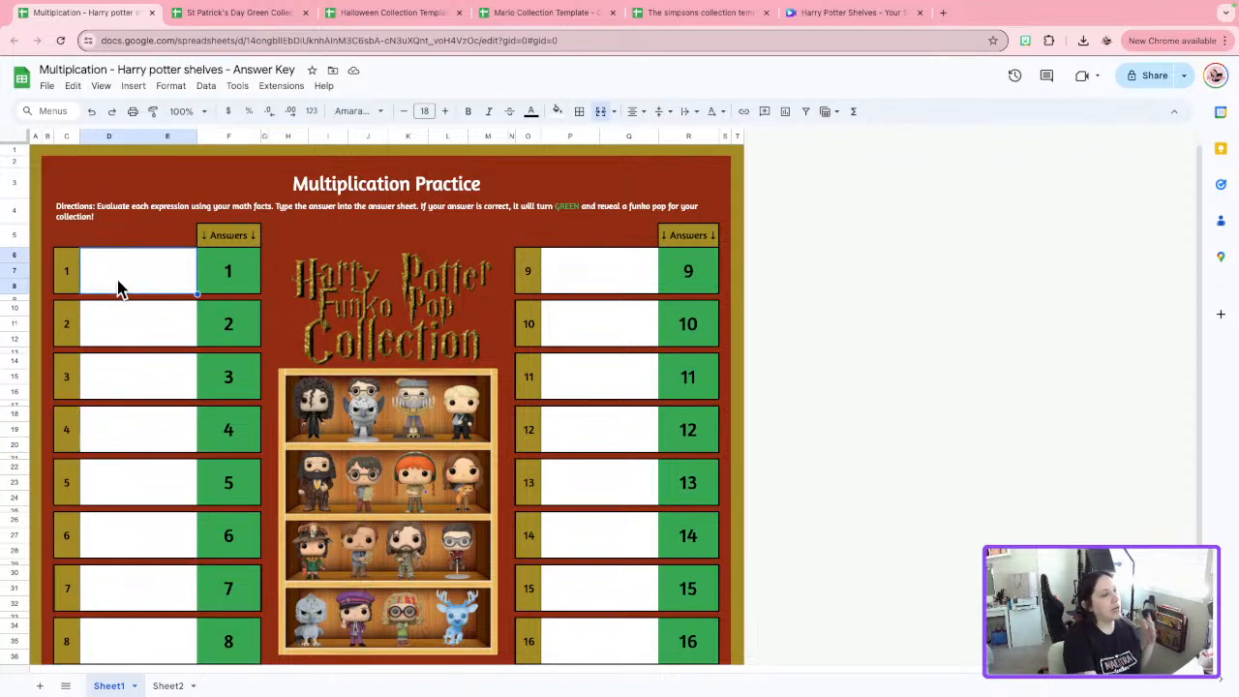
double_click(120, 285)
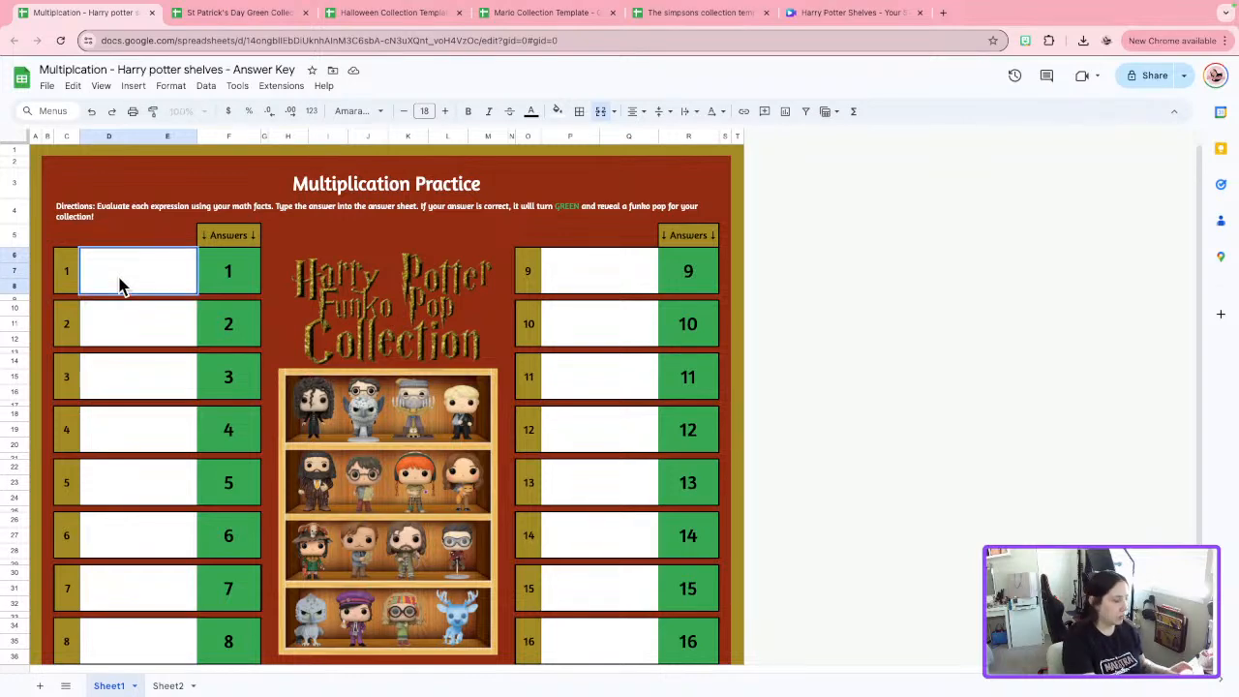
text(2 x )
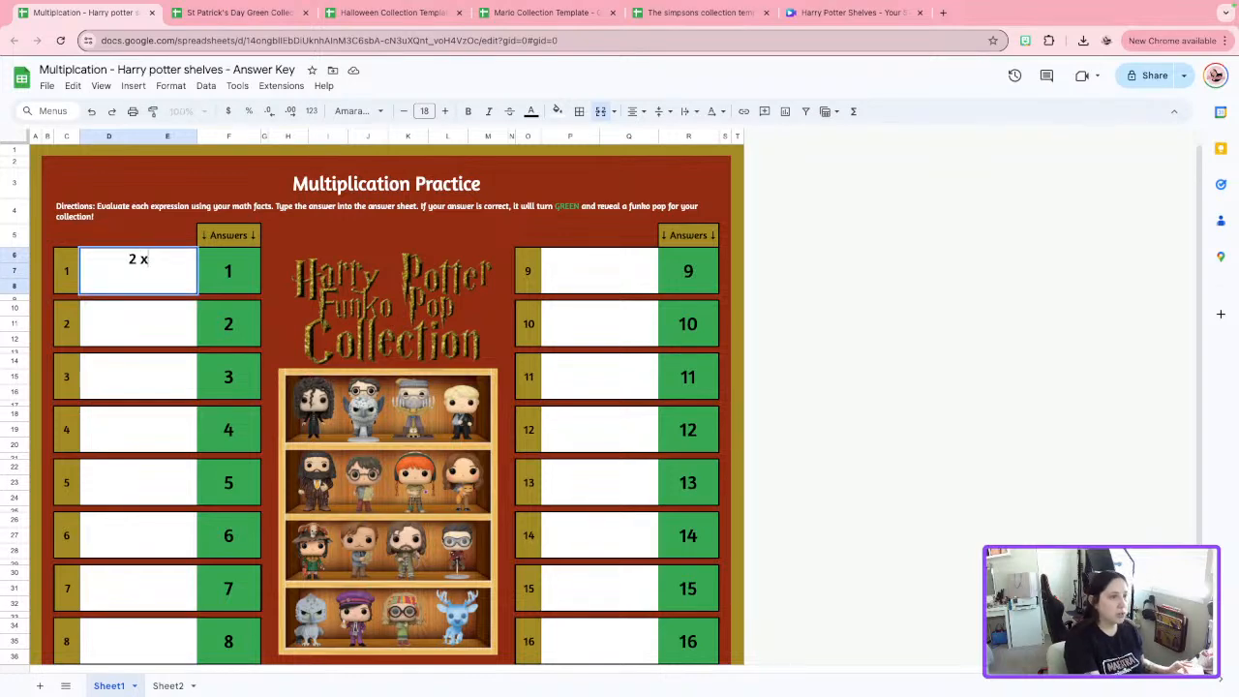
text(4)
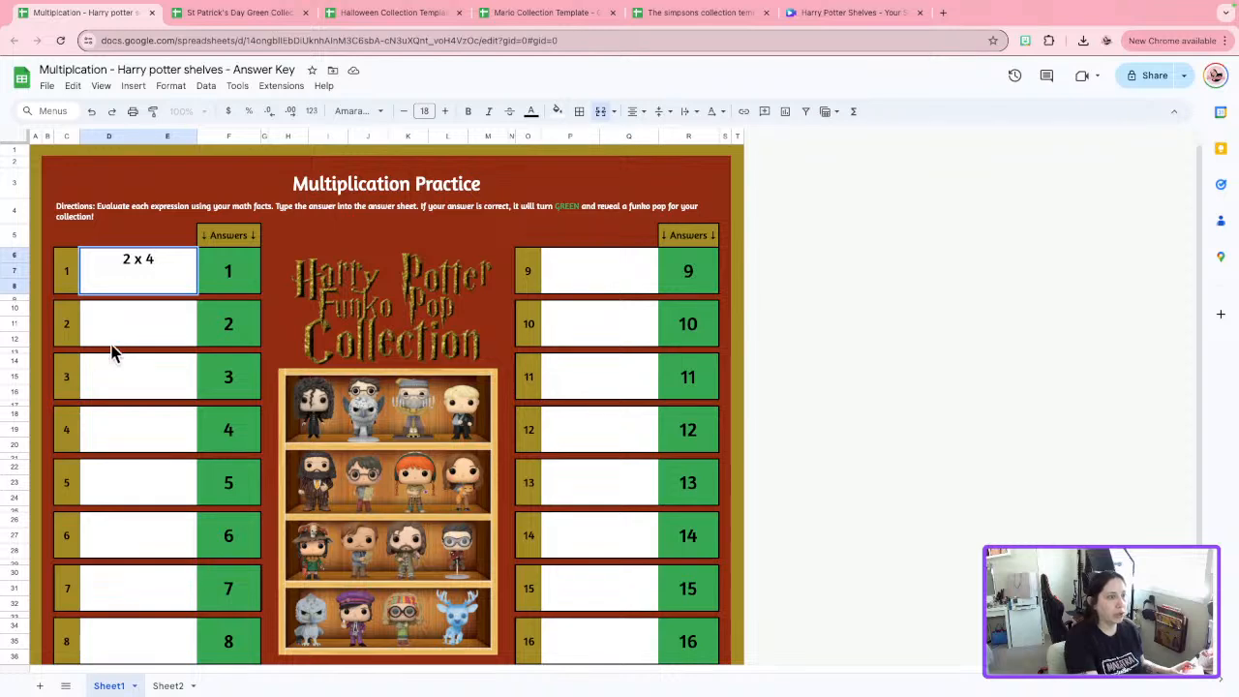
text( =)
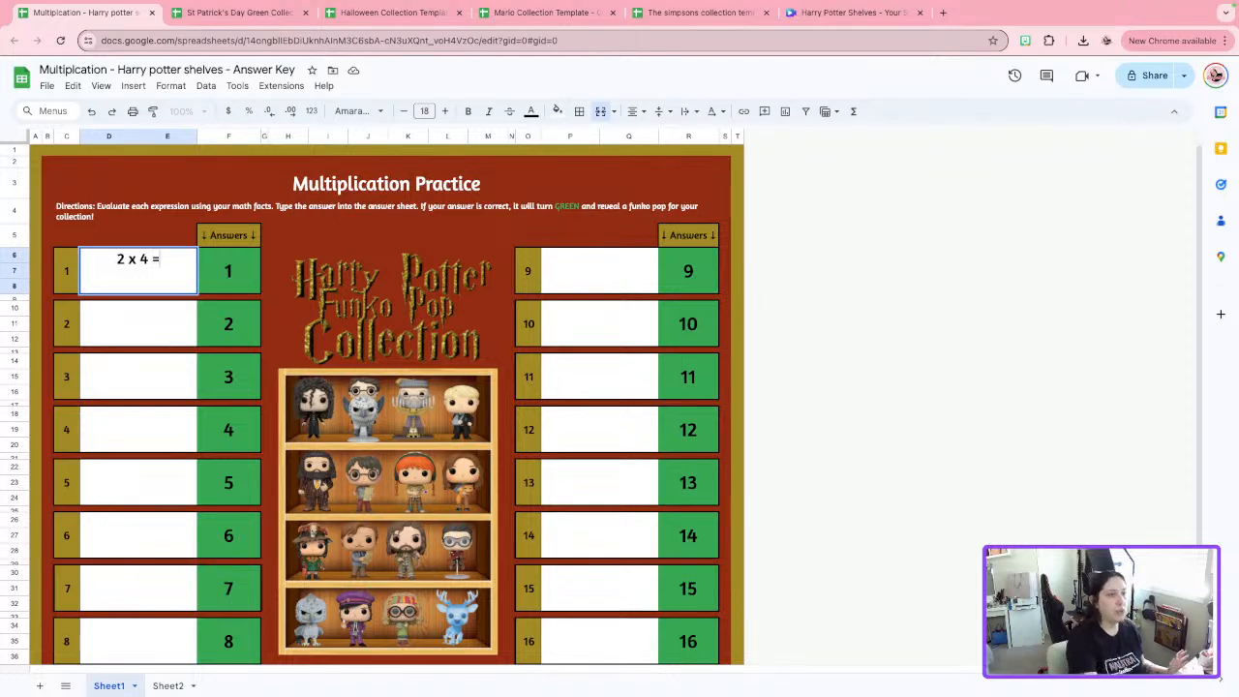
click(147, 346)
Increase the font size to 32 for all question cells, numbers 1 to 8 and 9 to 16.
drag(154, 274, 138, 634)
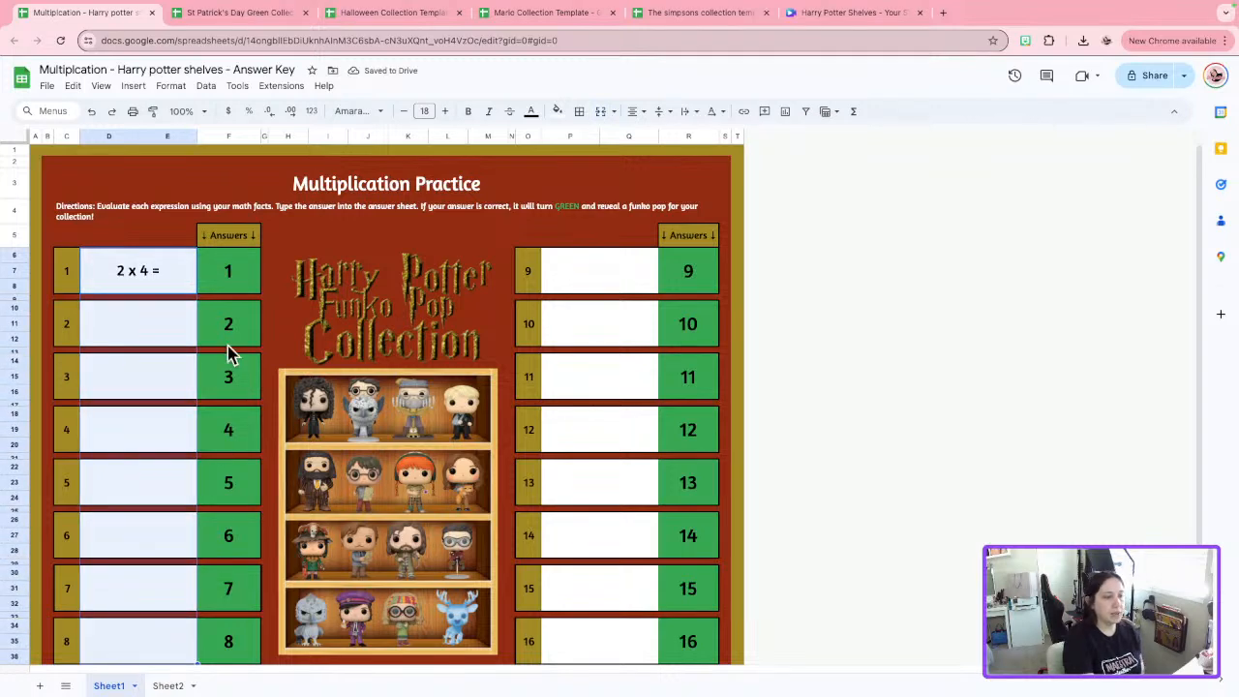
click(185, 315)
drag(177, 290, 144, 609)
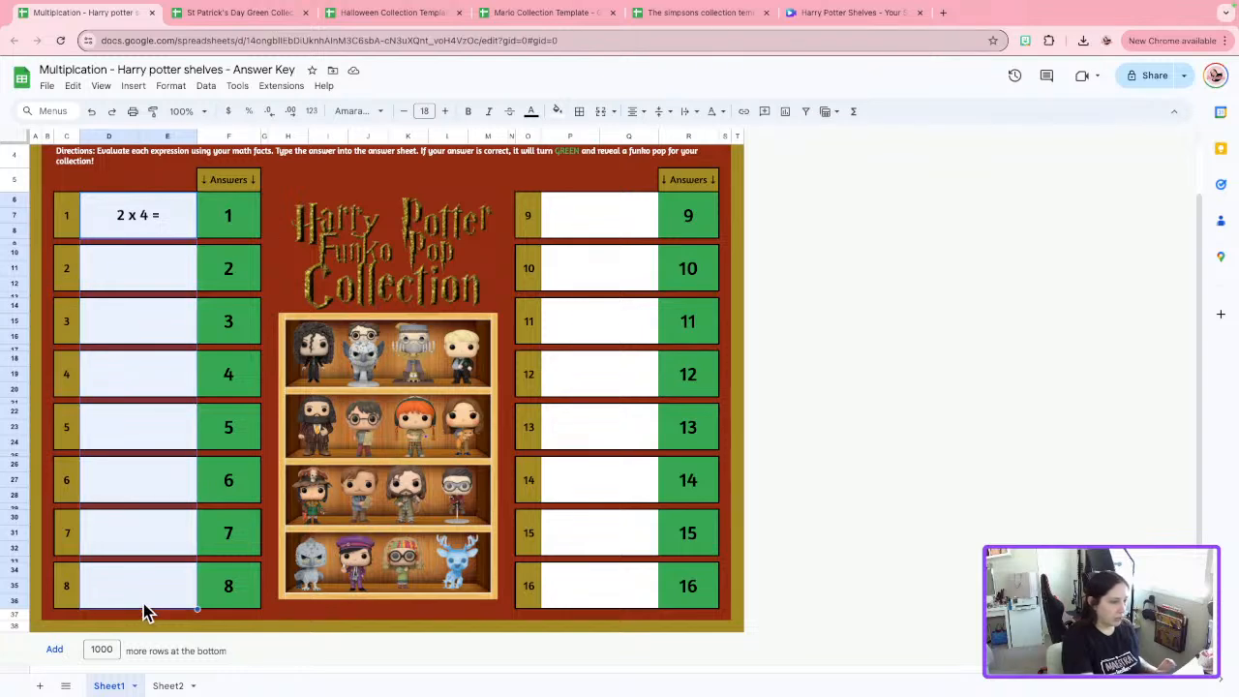
drag(594, 211, 612, 585)
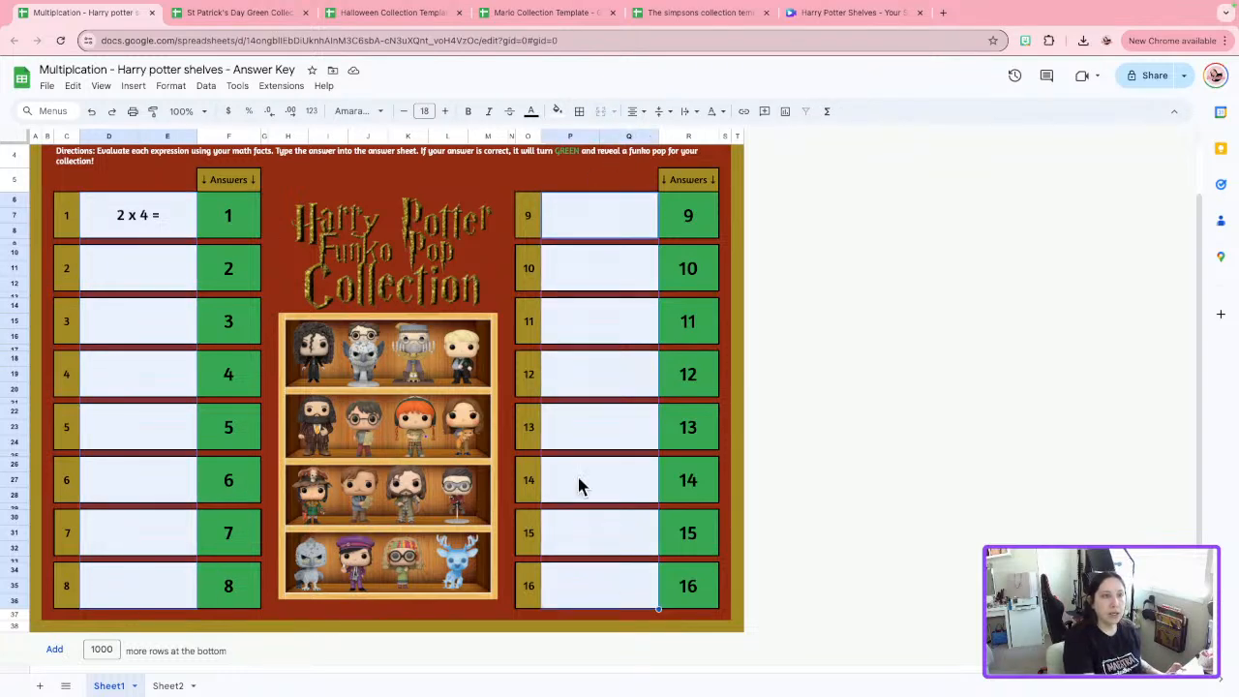
click(444, 111)
click(444, 112)
click(444, 111)
click(444, 112)
click(444, 112)
click(444, 111)
click(445, 112)
click(444, 111)
click(445, 111)
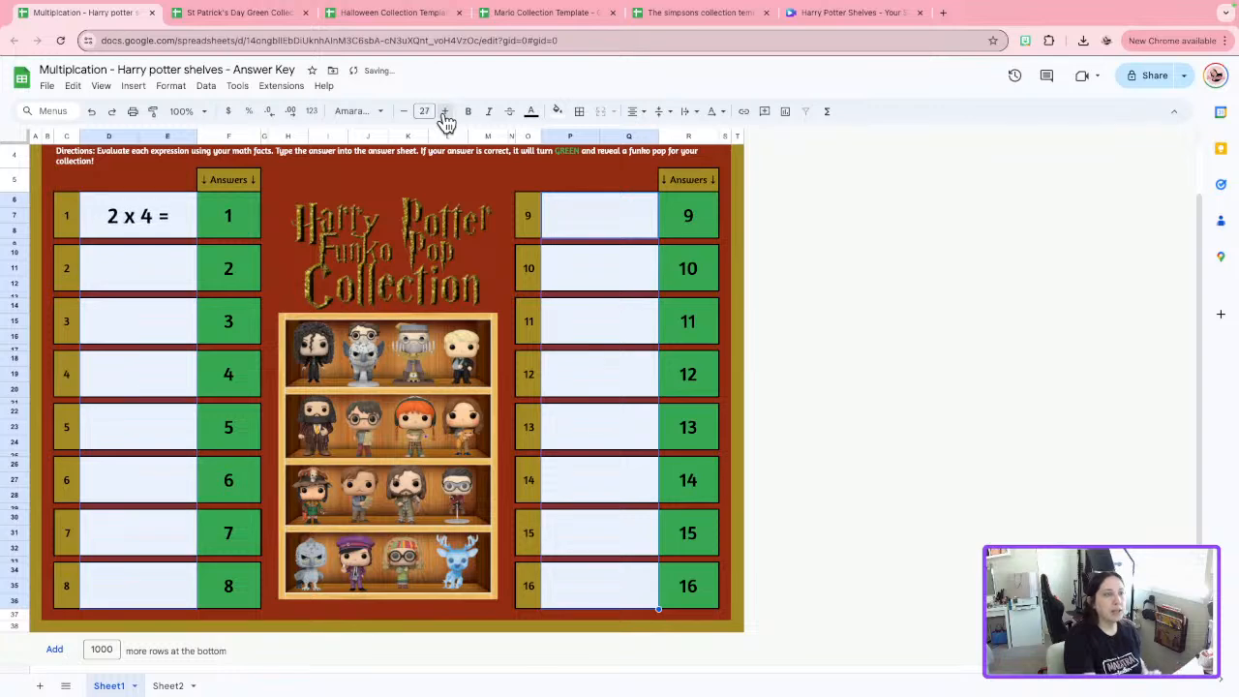
click(445, 111)
click(444, 111)
click(444, 111)
click(445, 111)
click(444, 112)
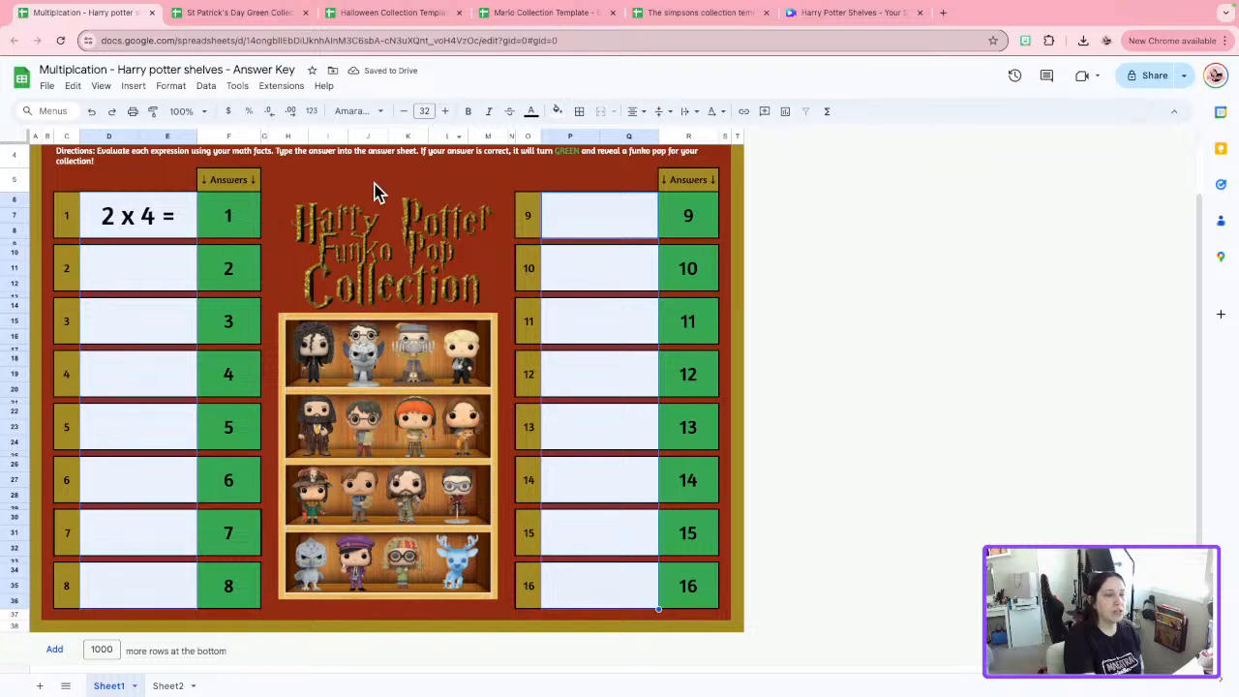
Set the font size of all answer cells, numbers 1 to 8 and 9 to 16, to 32.
click(249, 221)
drag(249, 221, 244, 591)
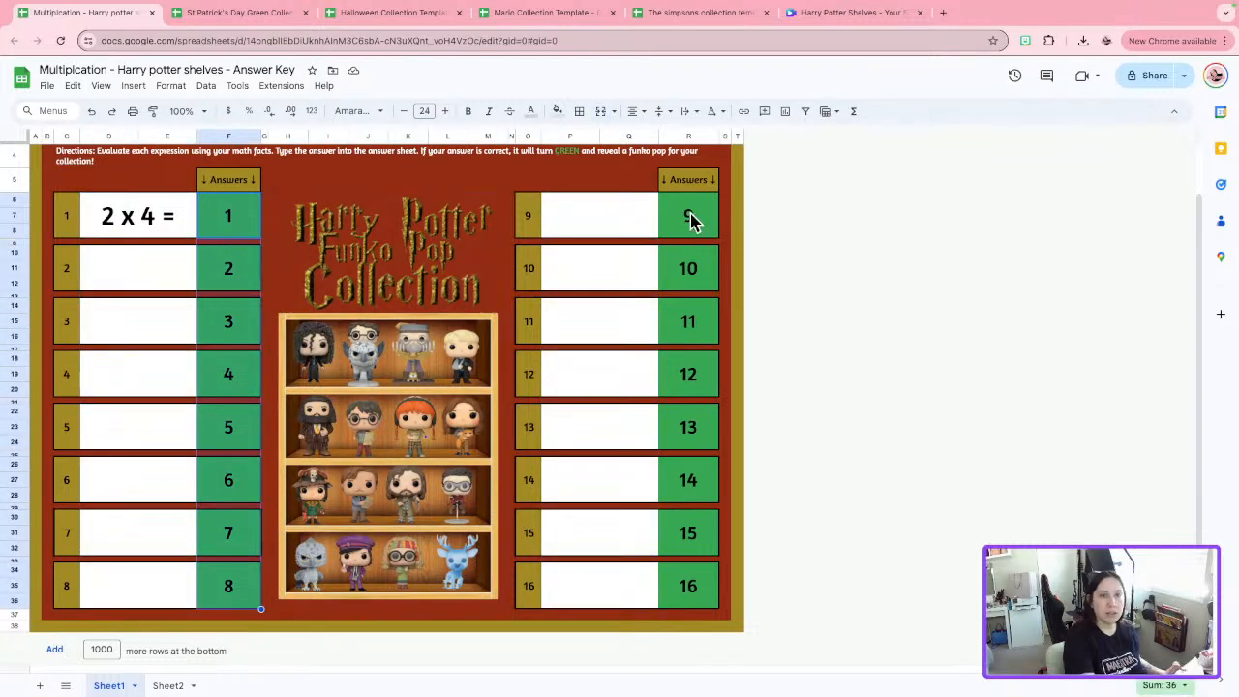
drag(688, 216, 692, 584)
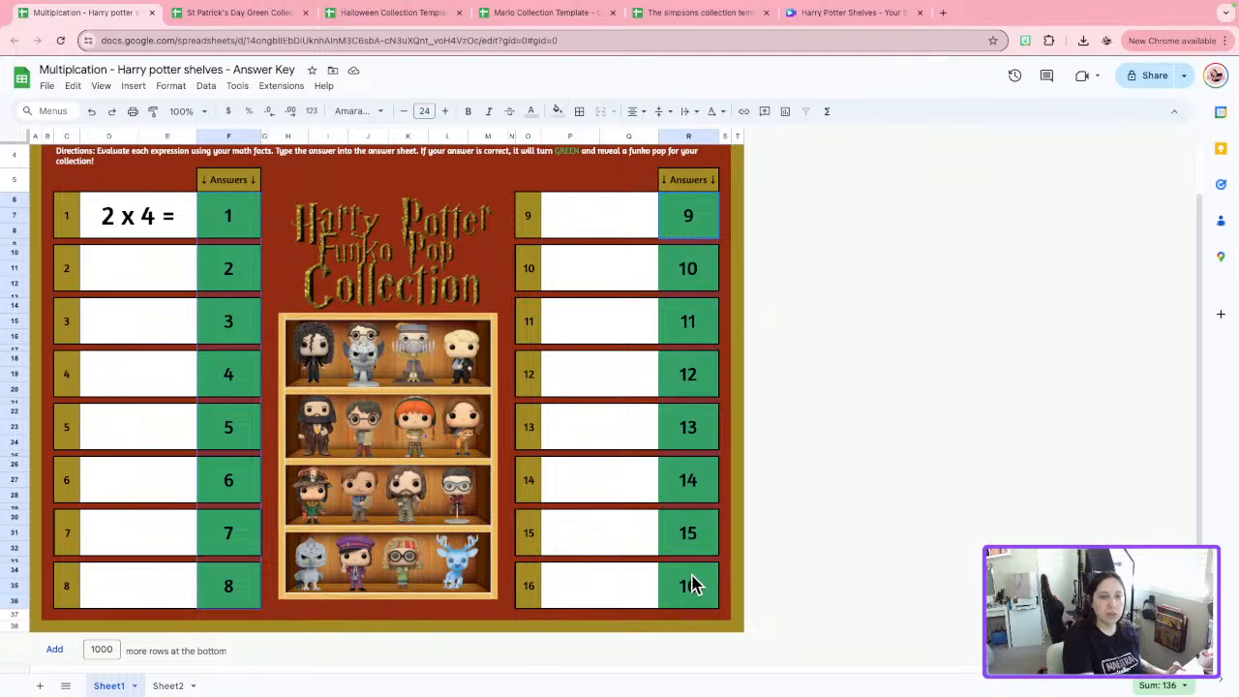
click(420, 113)
text(32)
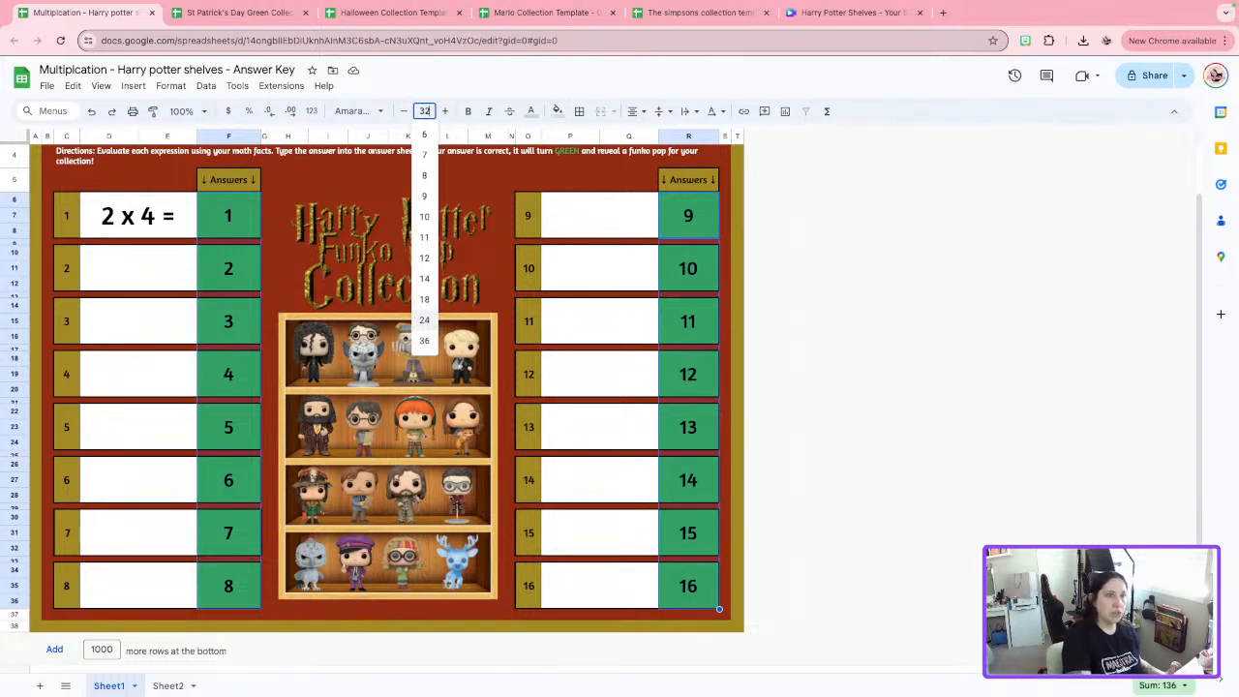
key(Return)
Enter the expressions "3 x 5 =", "4 x 6 =" and "5 x 7 =" in the question cells for numbers 2, 3 and 4.
click(166, 280)
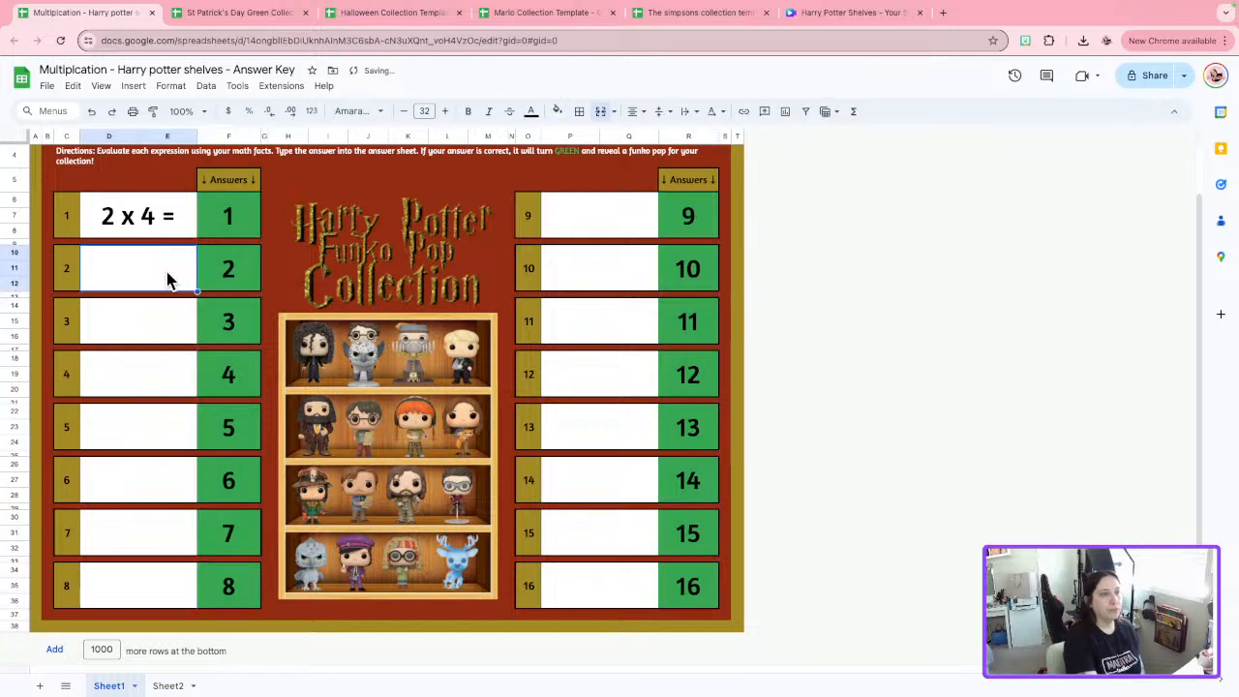
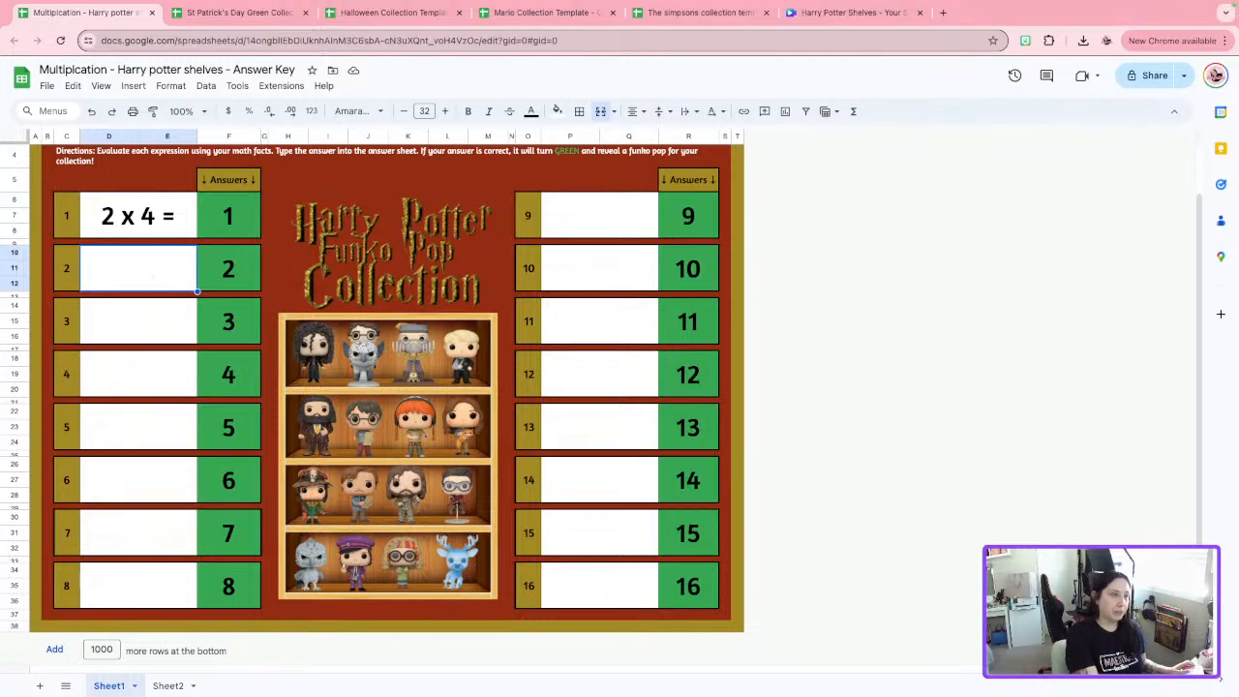
text(3 x 5 =)
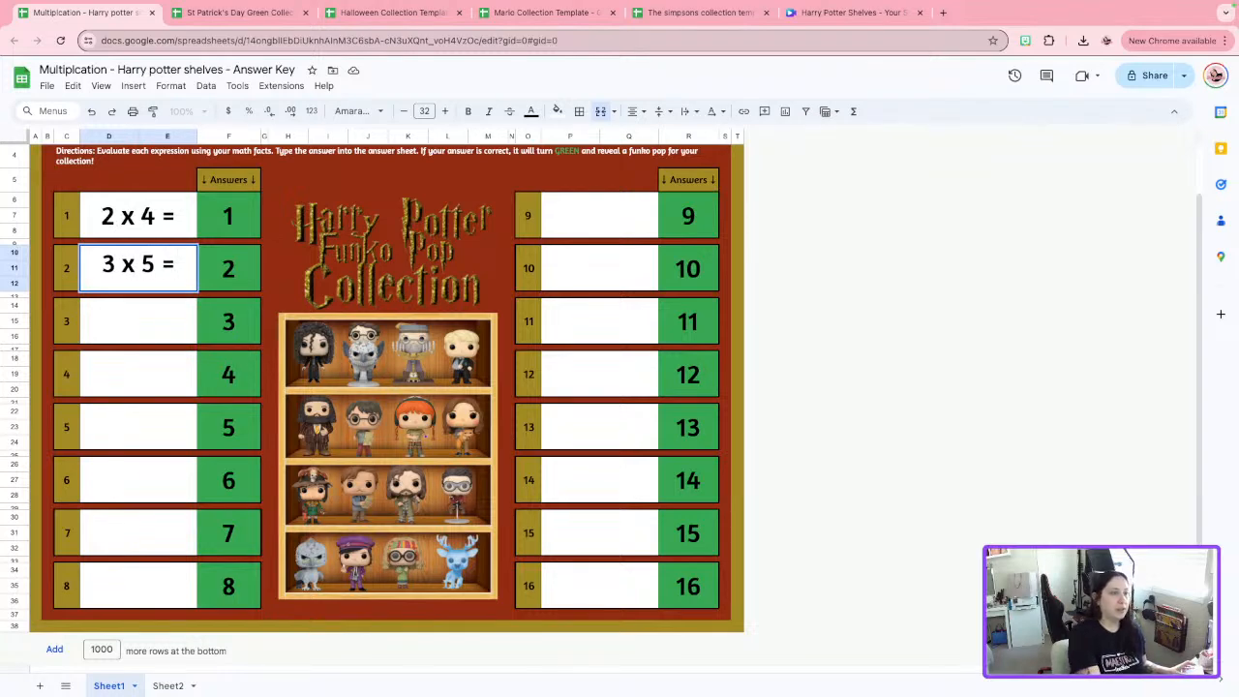
click(145, 329)
text(4 x 6)
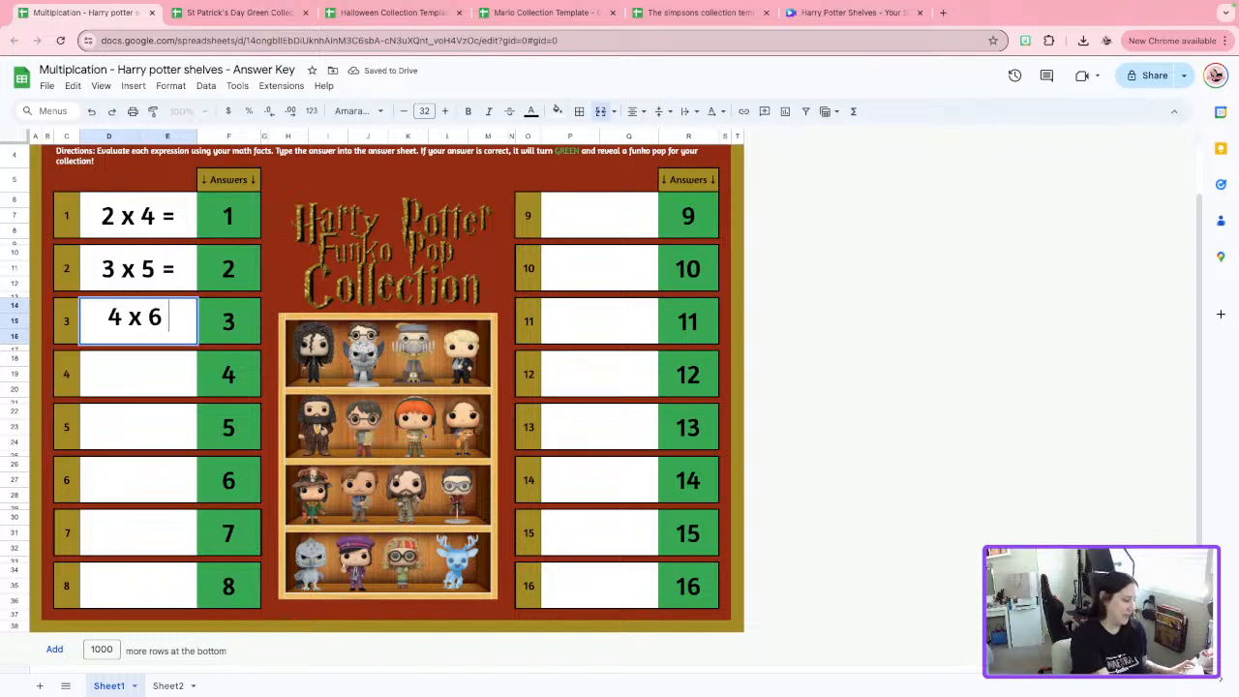
text( =)
click(140, 384)
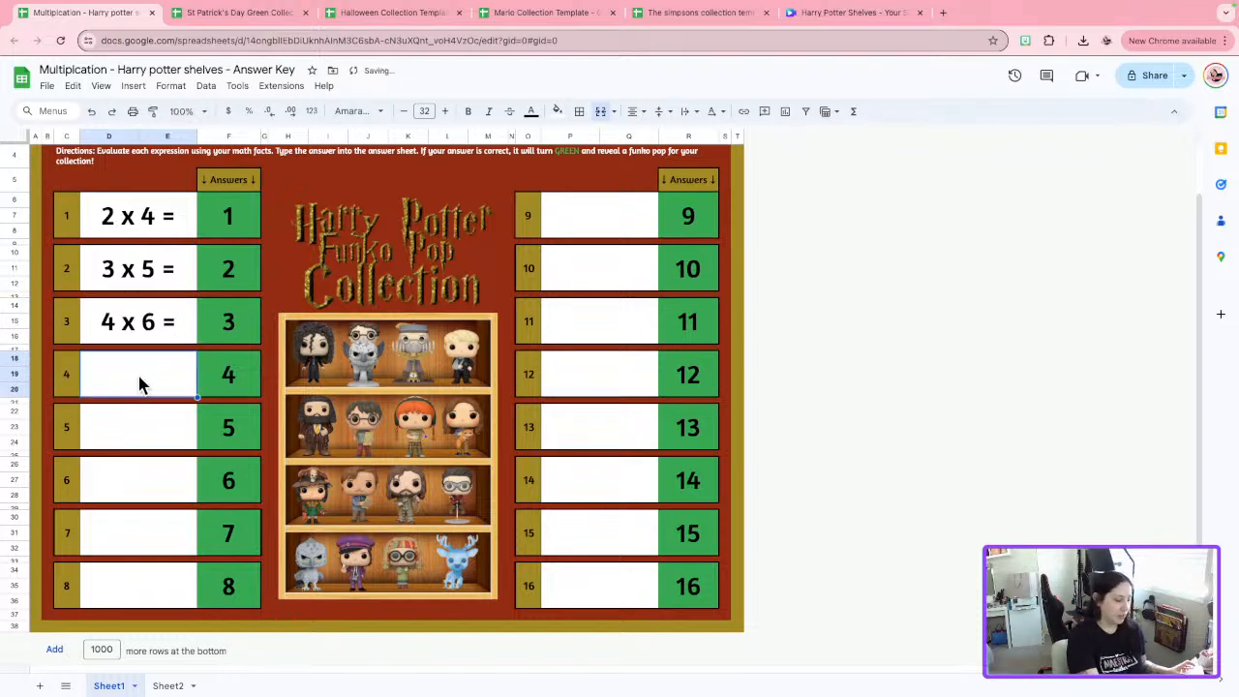
text(5 x 7 =)
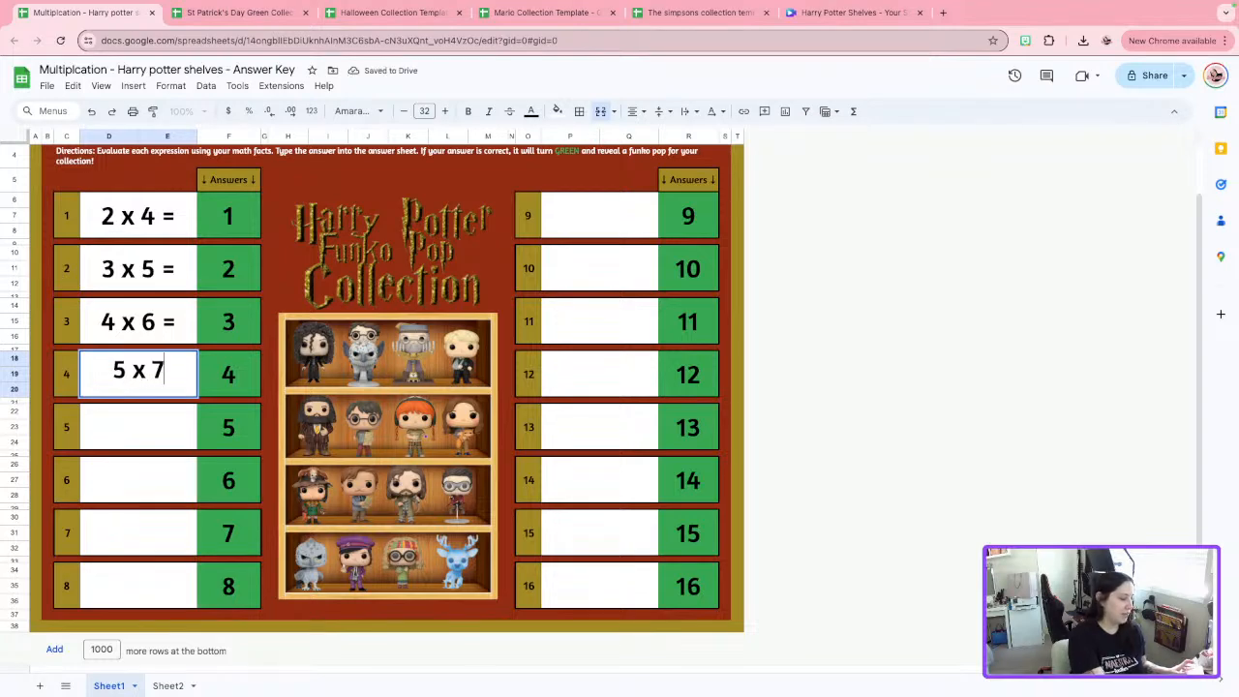
Enter "6 x 8 =" as question 5 and "7 x 9 =" as question 6.
click(154, 422)
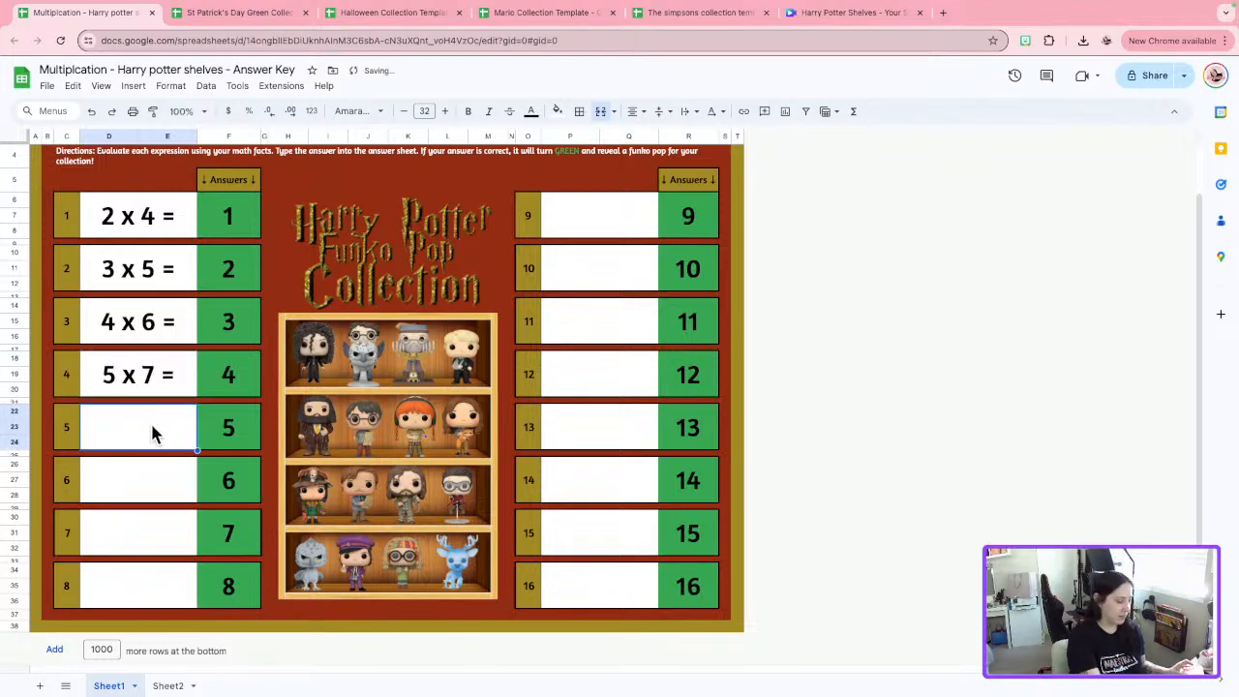
text(6 x )
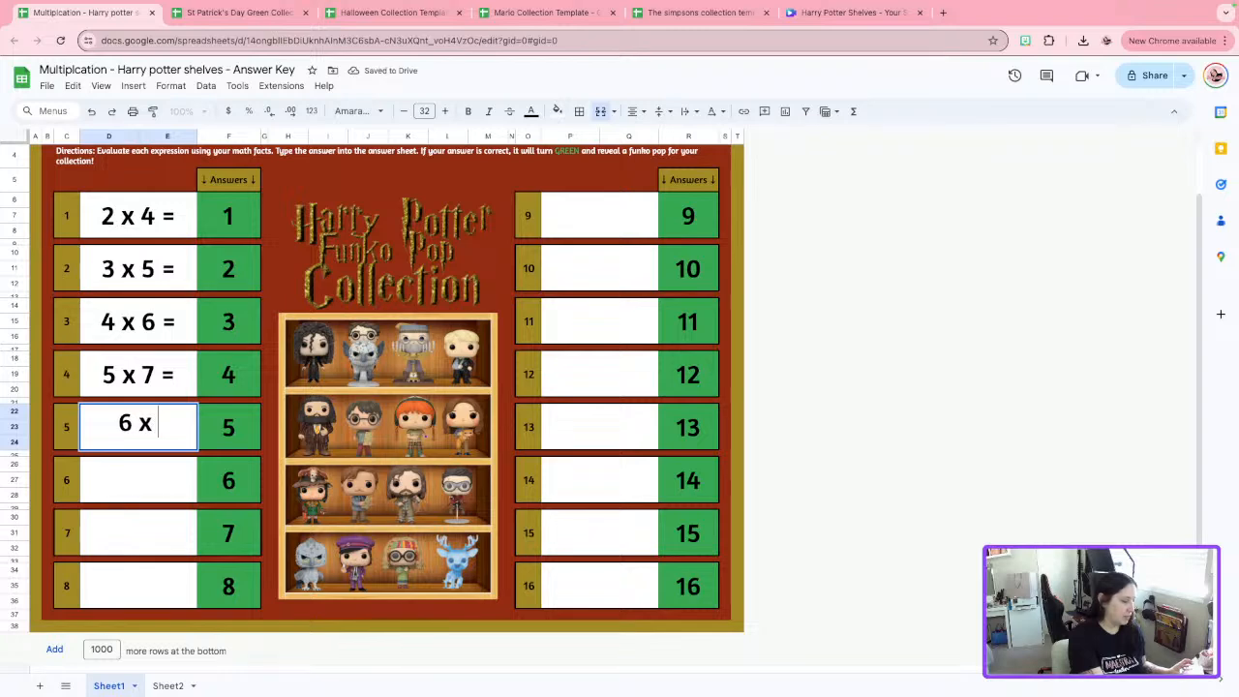
text(8 =)
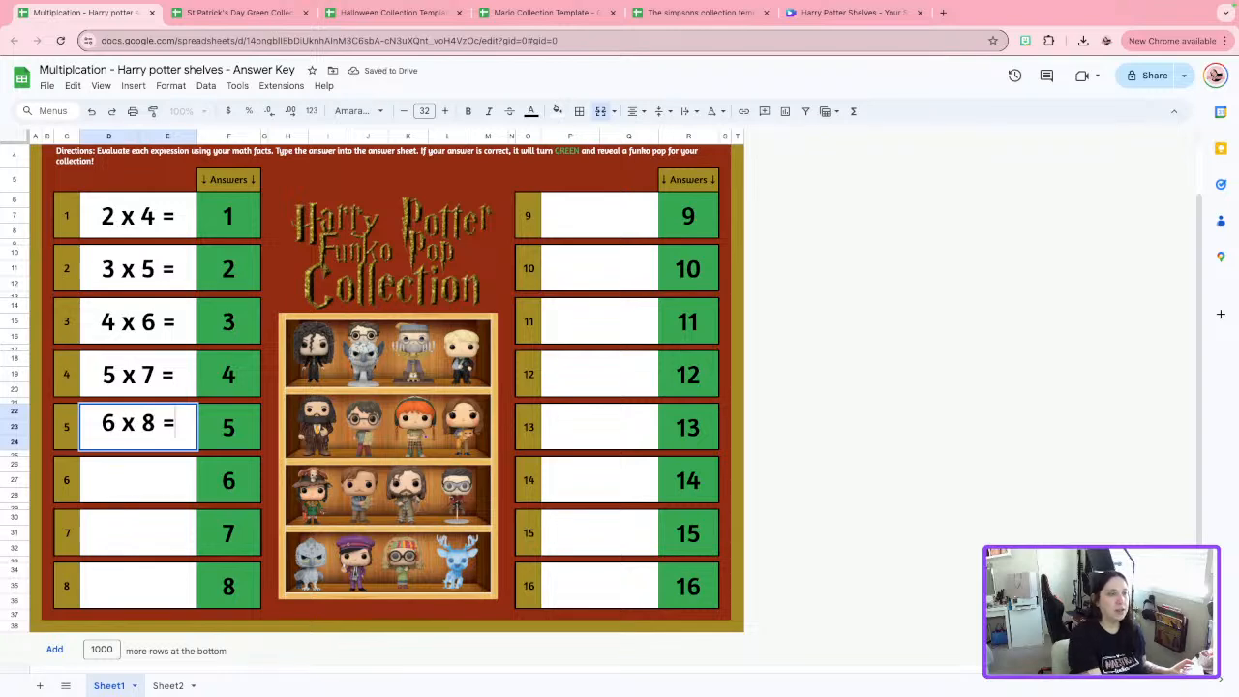
click(144, 500)
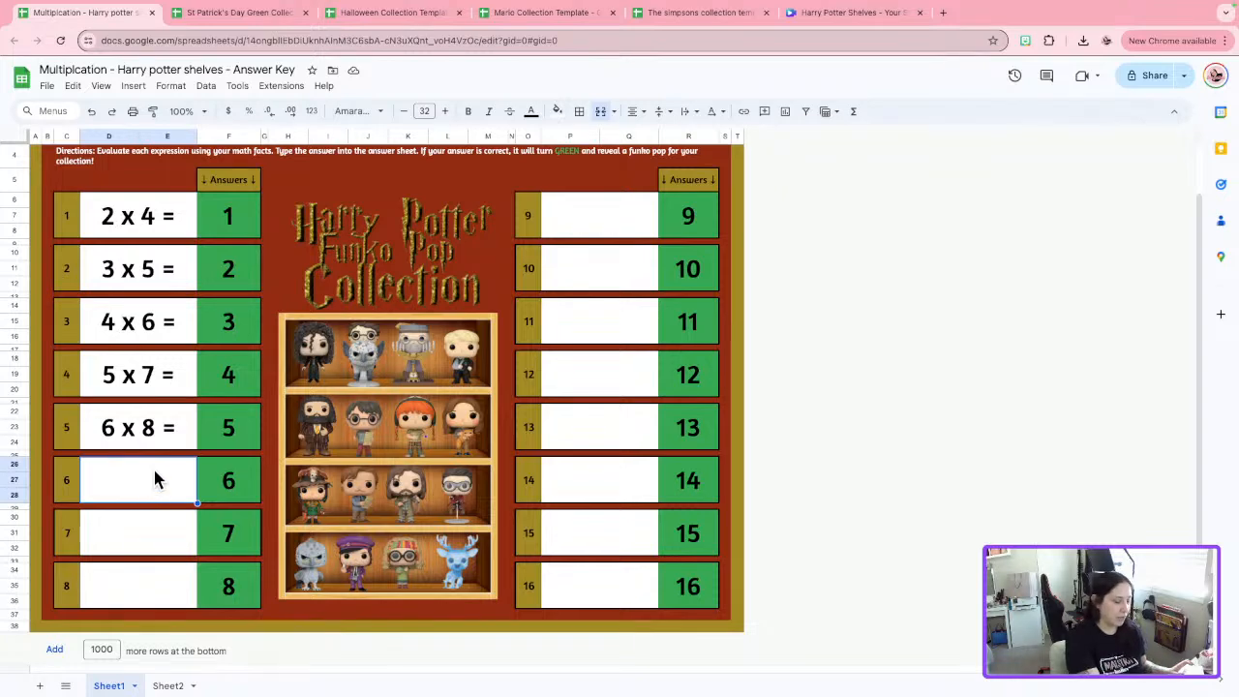
text(7 x )
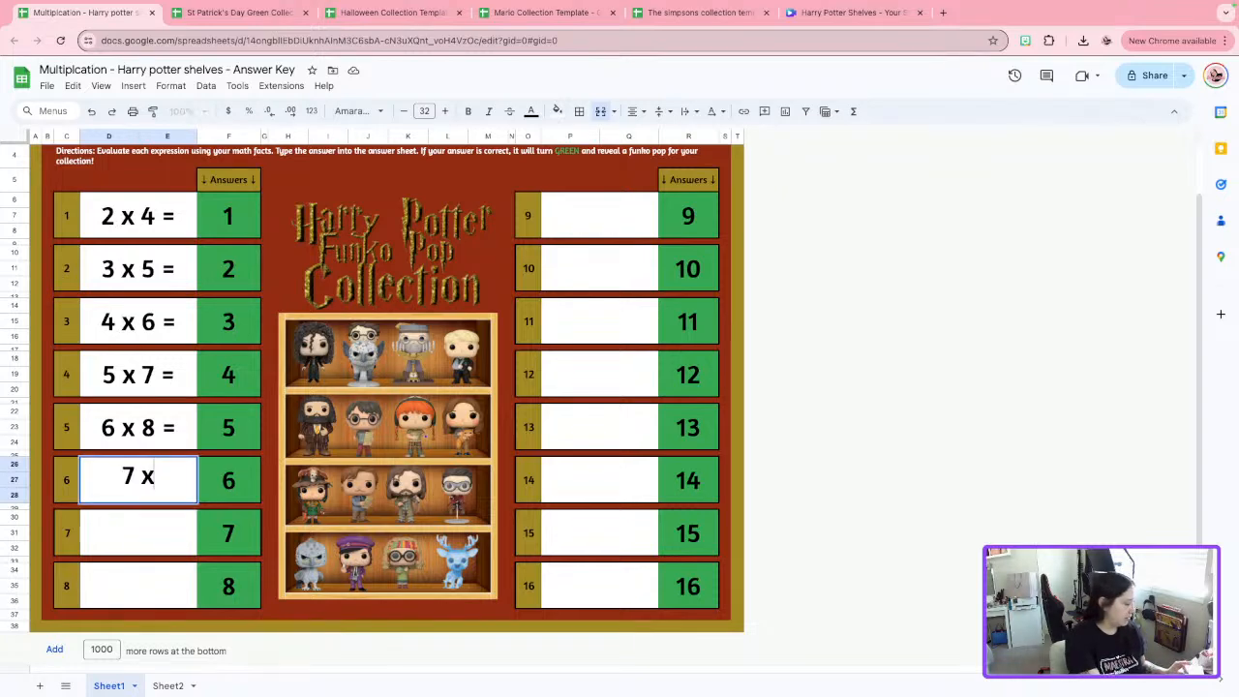
text(9 =)
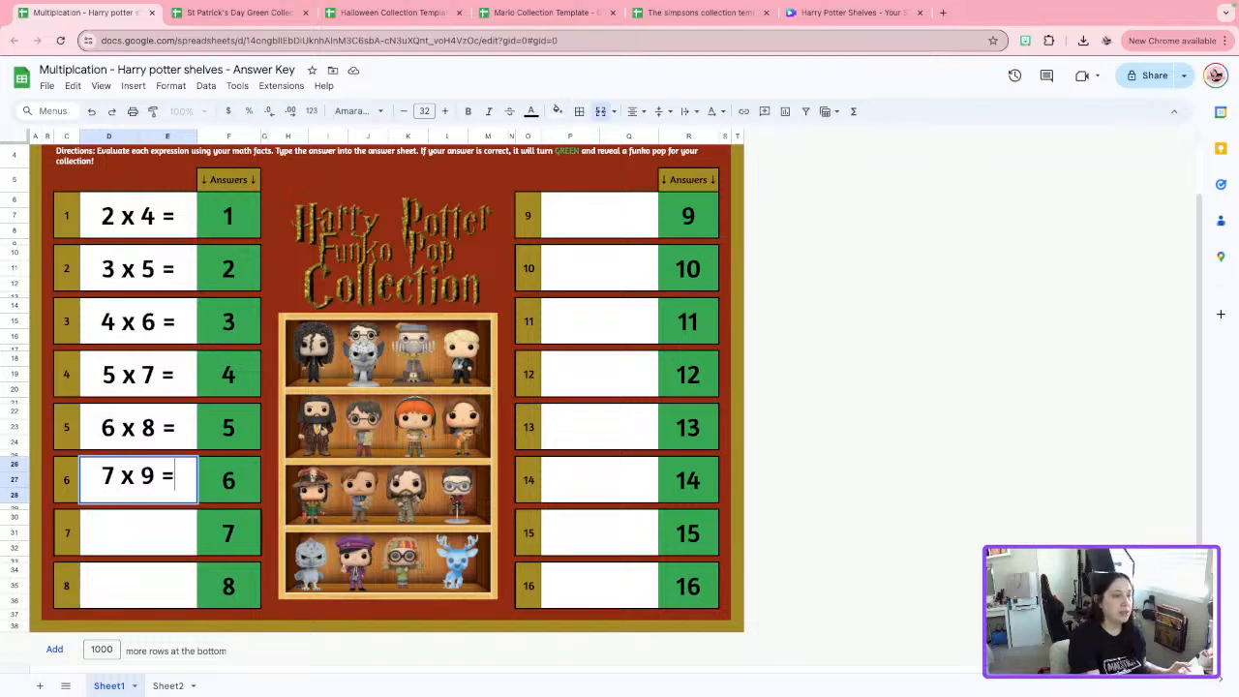
Fill question cells 7 and 8 with the expressions "8 x 10 =" and "9 x 9 =".
click(127, 522)
text(8 )
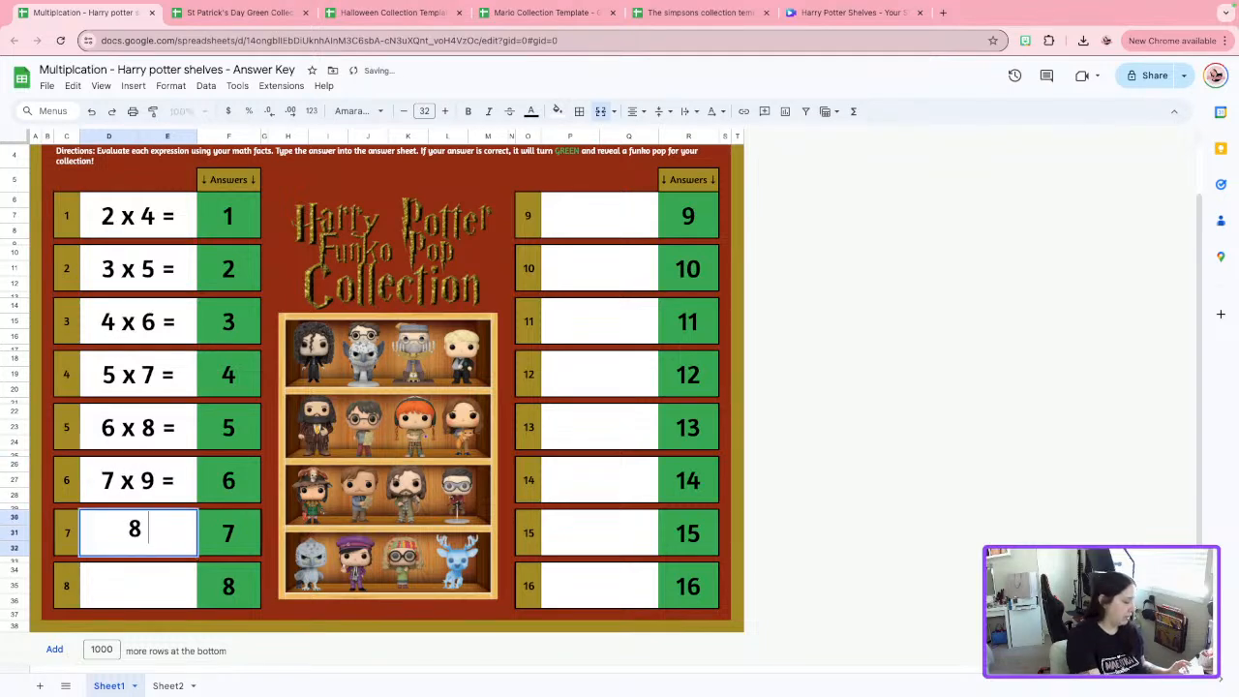
text(x 10 =)
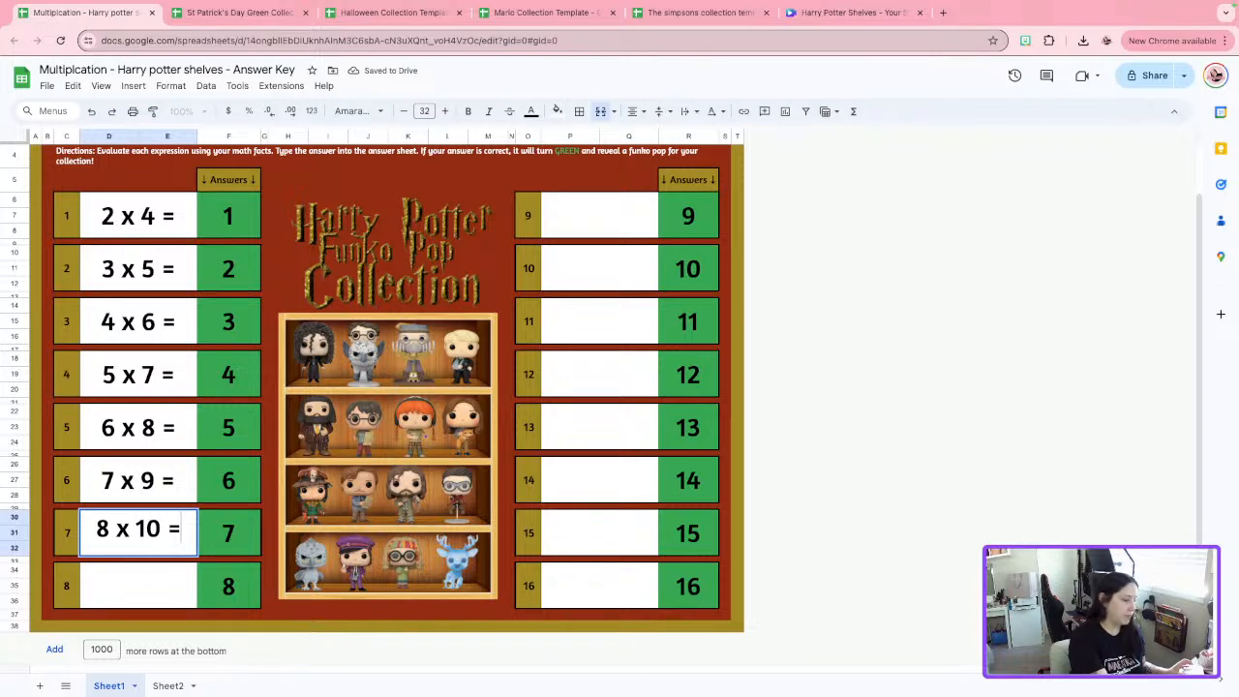
click(122, 606)
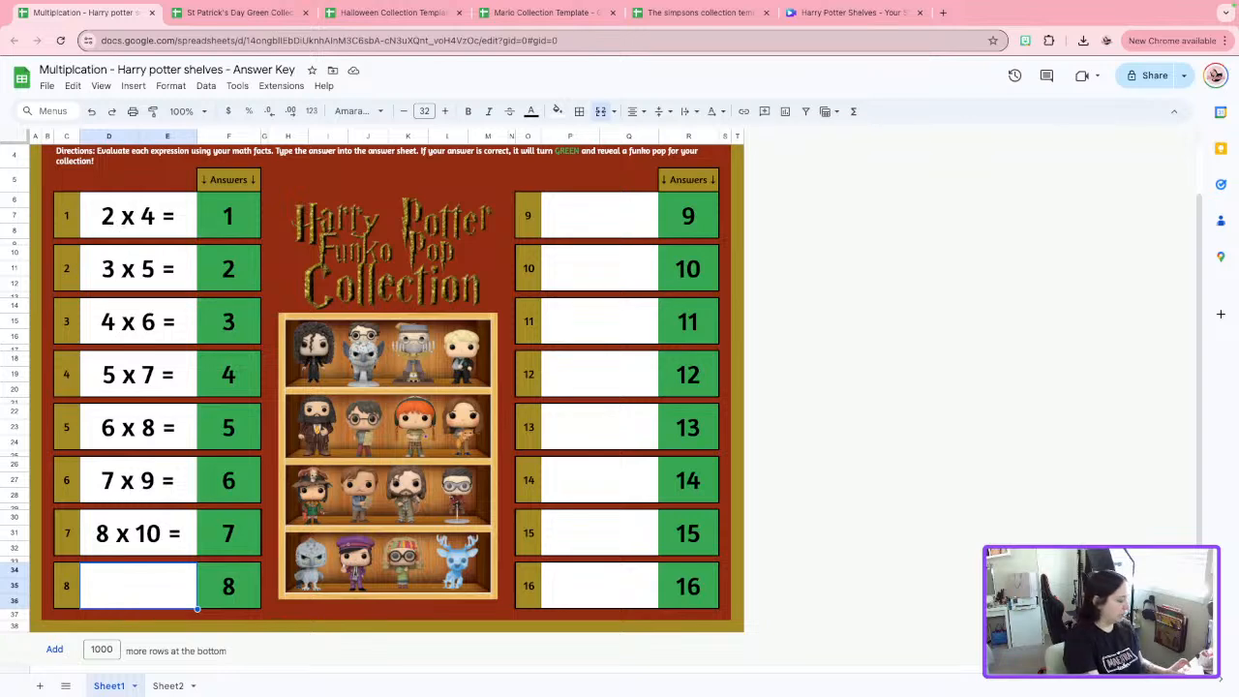
text(9 x 9 =)
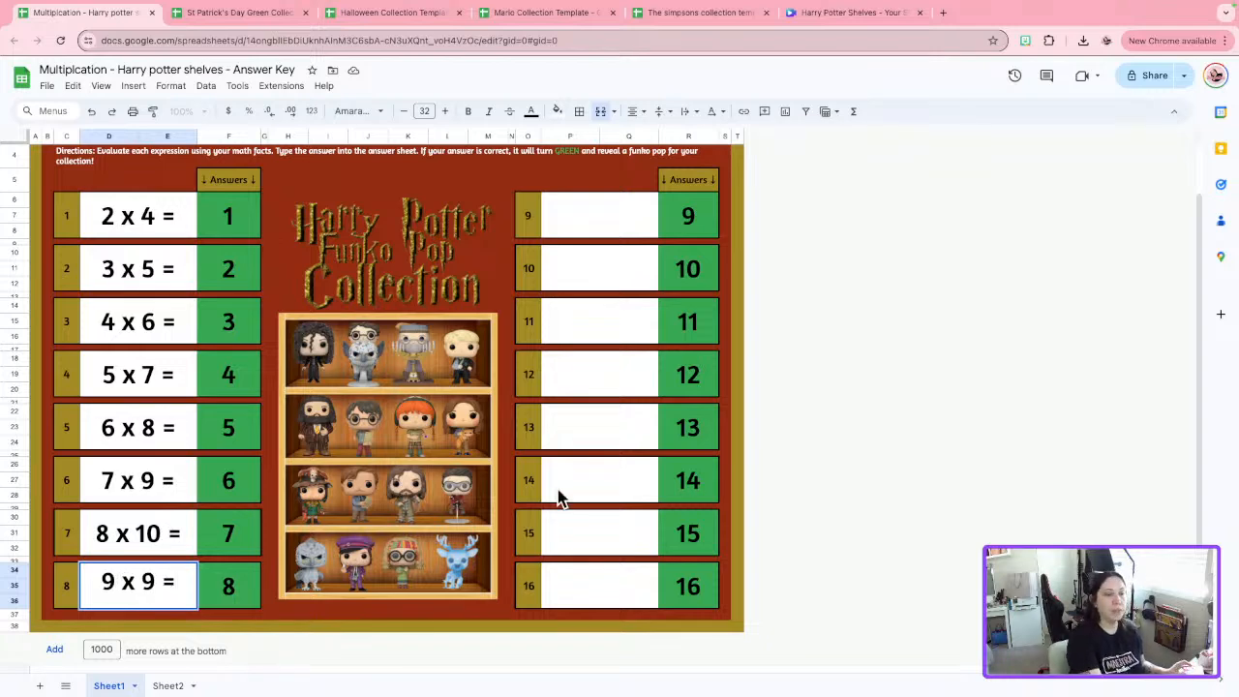
Enter the expression "10 x 8 =" beside number 9 and "2 x 9 =" beside number 10.
click(584, 235)
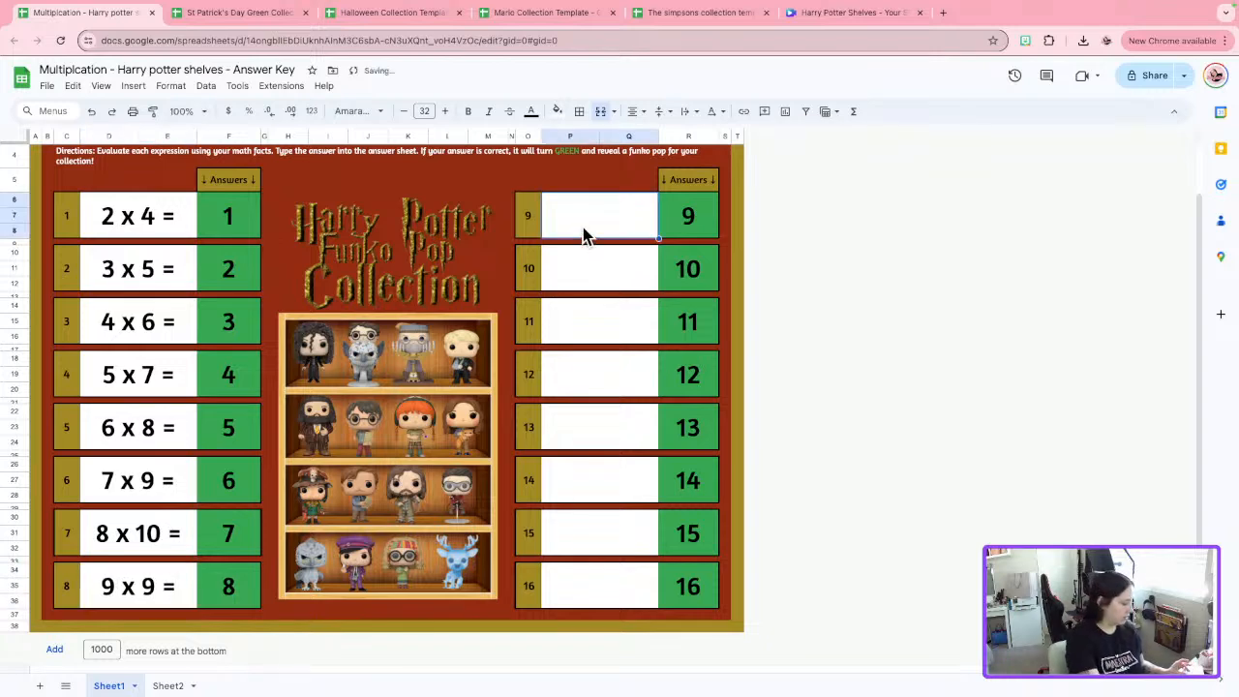
text(10)
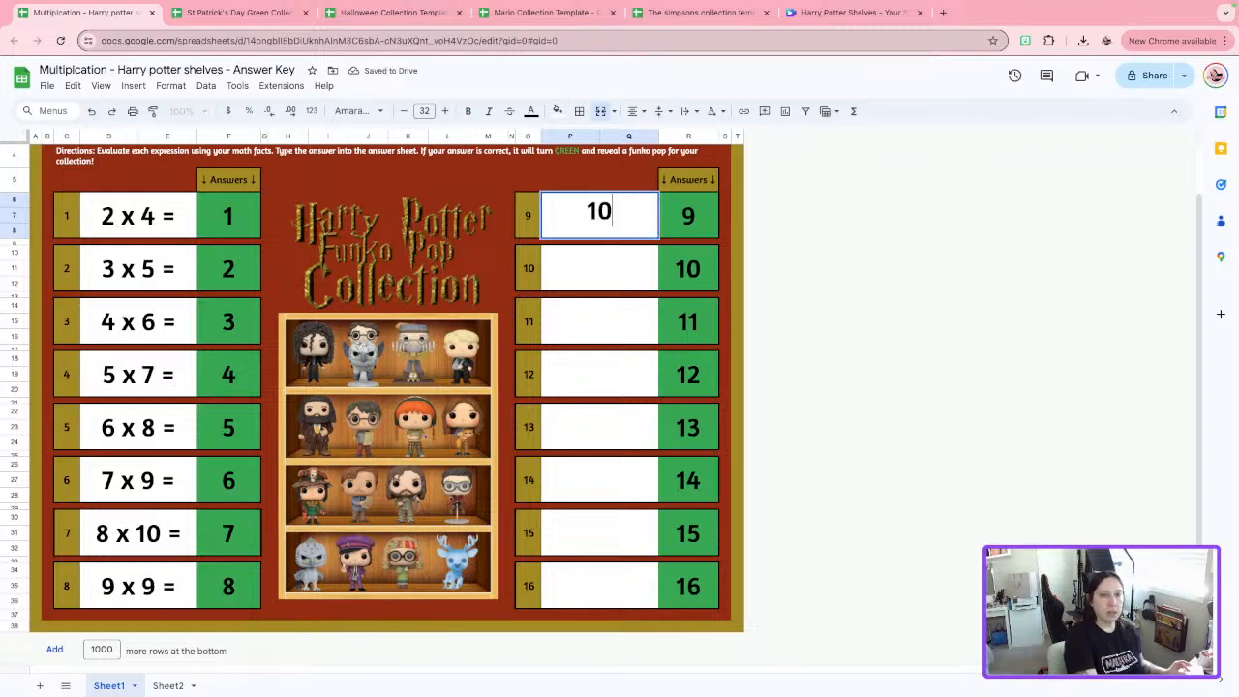
text( x)
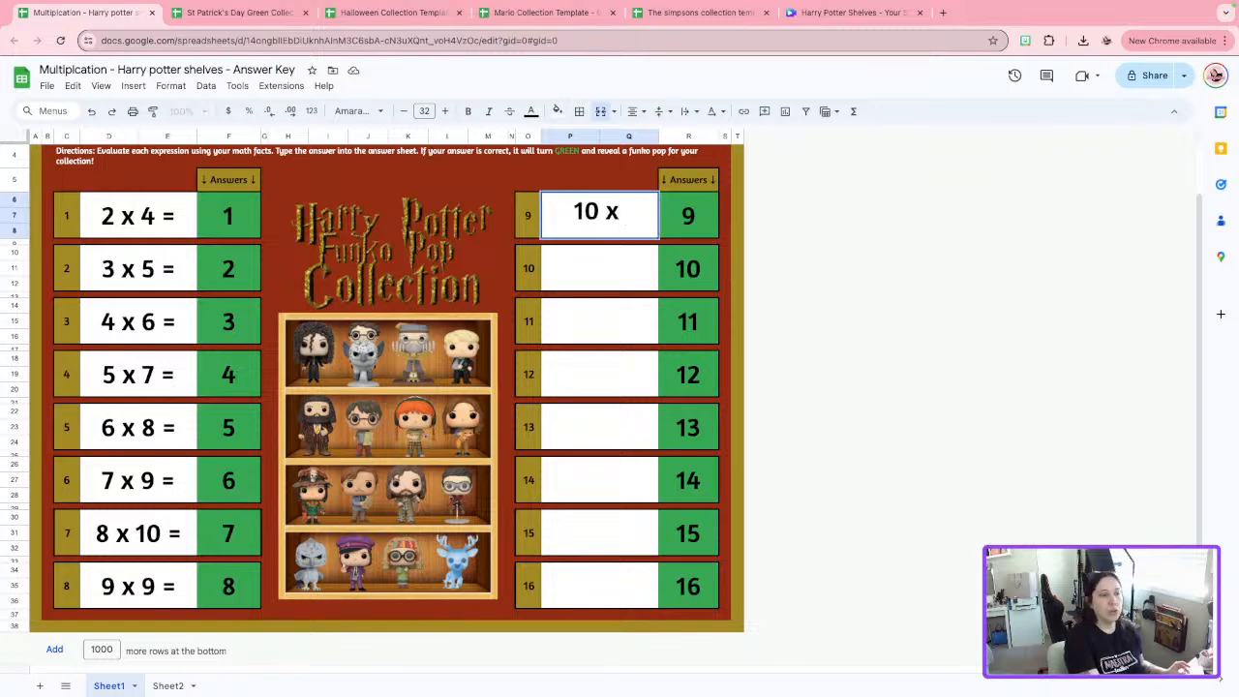
text( 8)
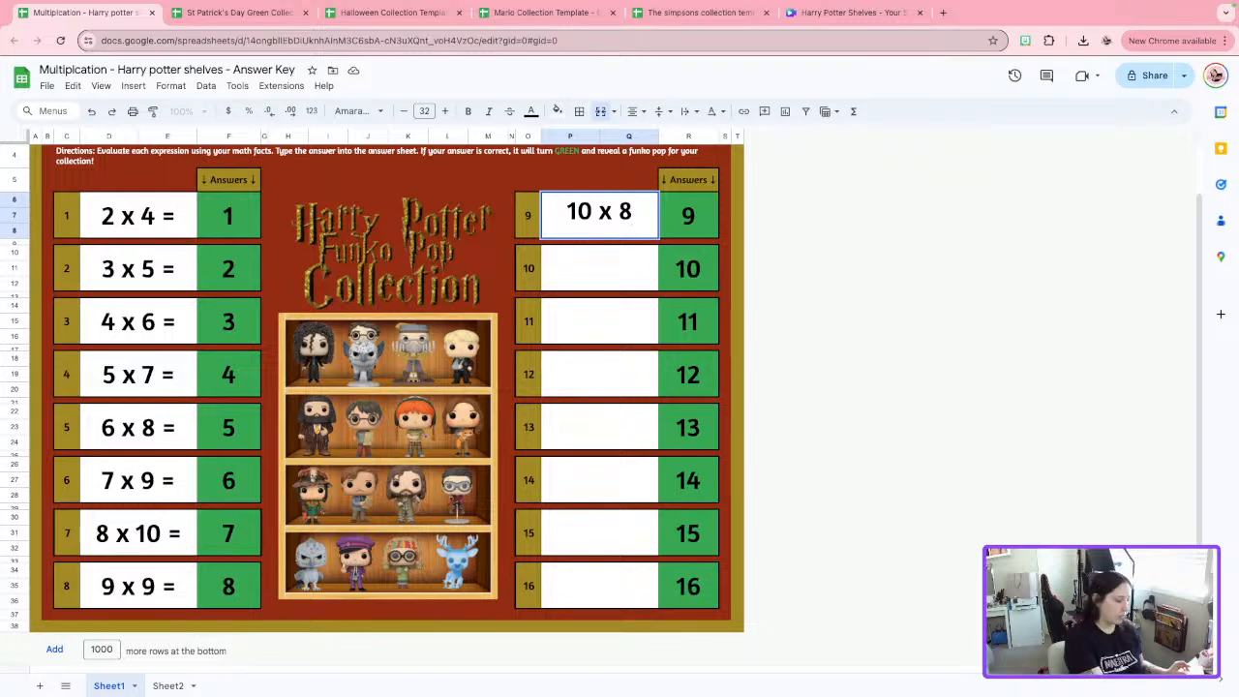
text( =)
click(593, 276)
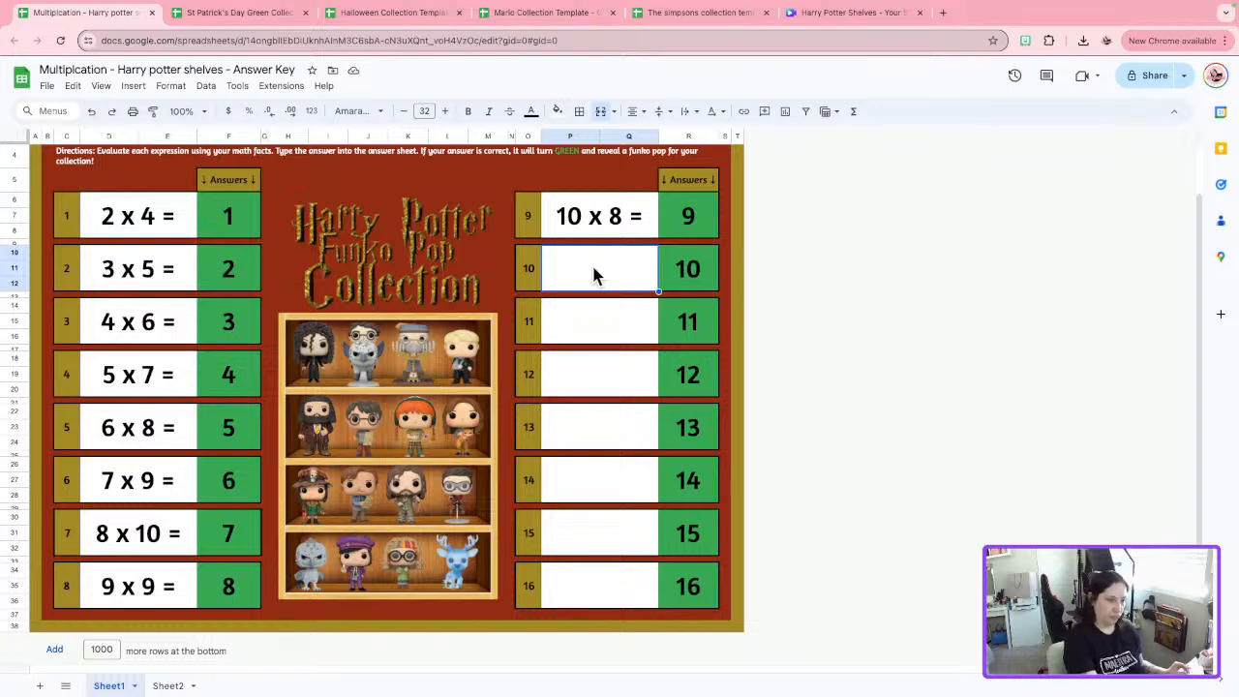
text(2)
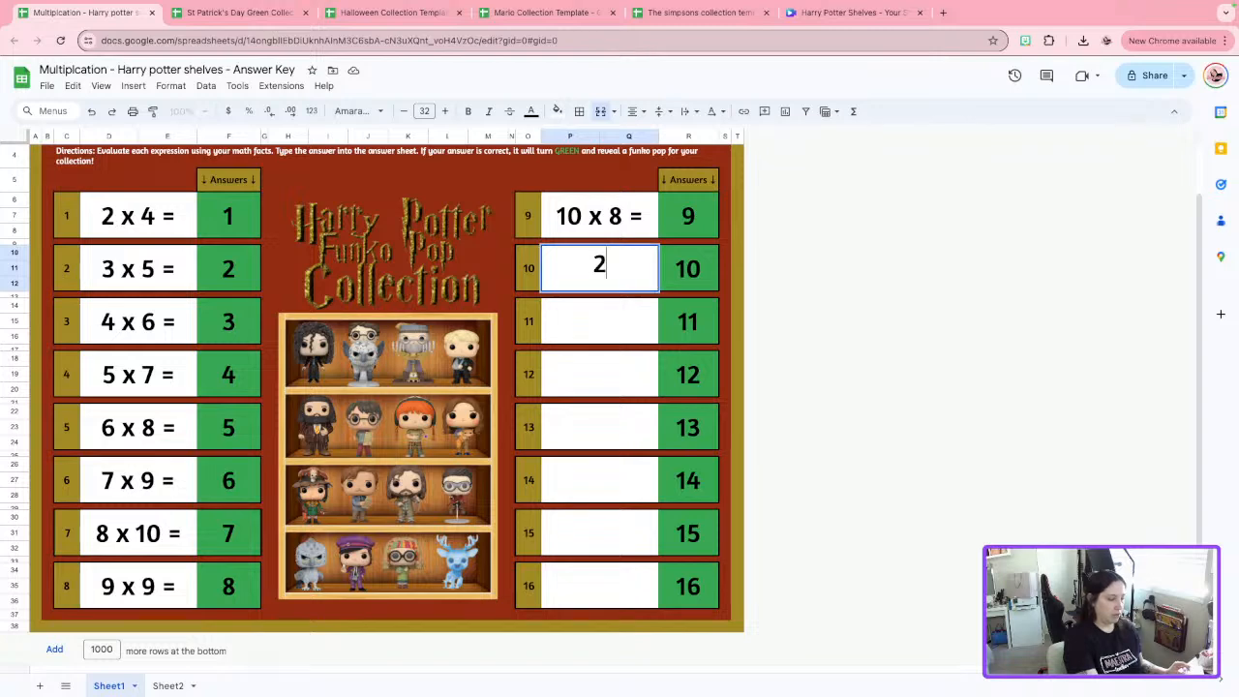
text( x)
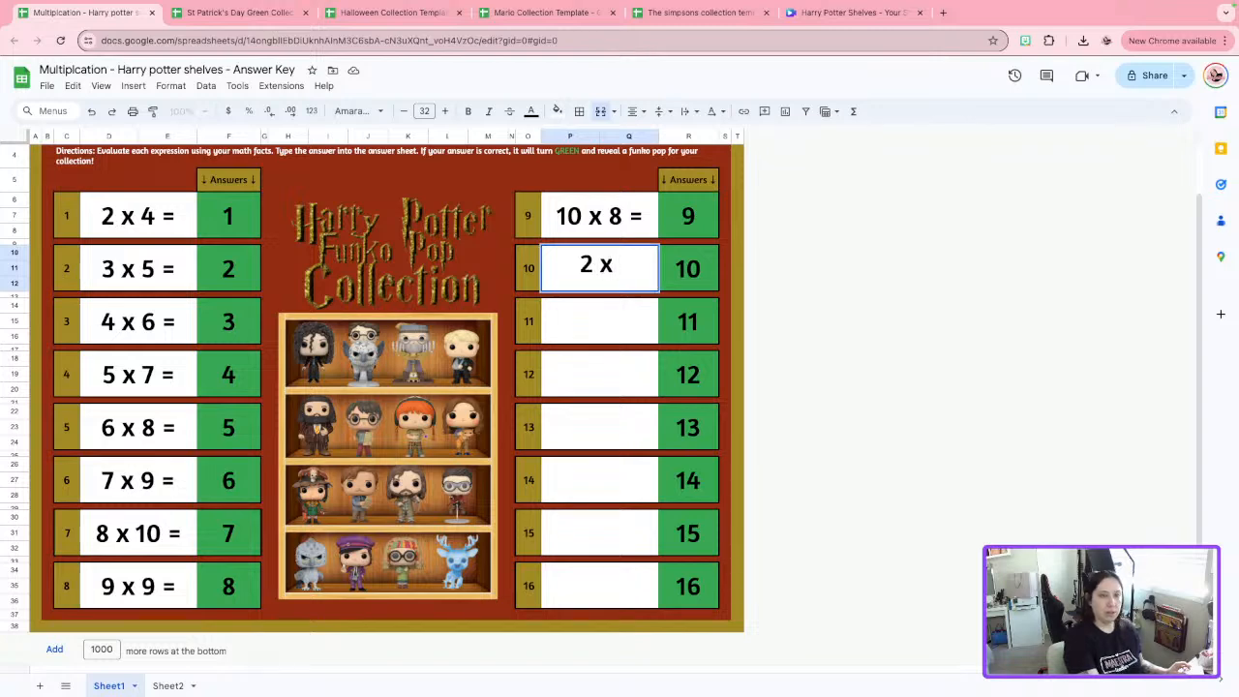
text( 9 =)
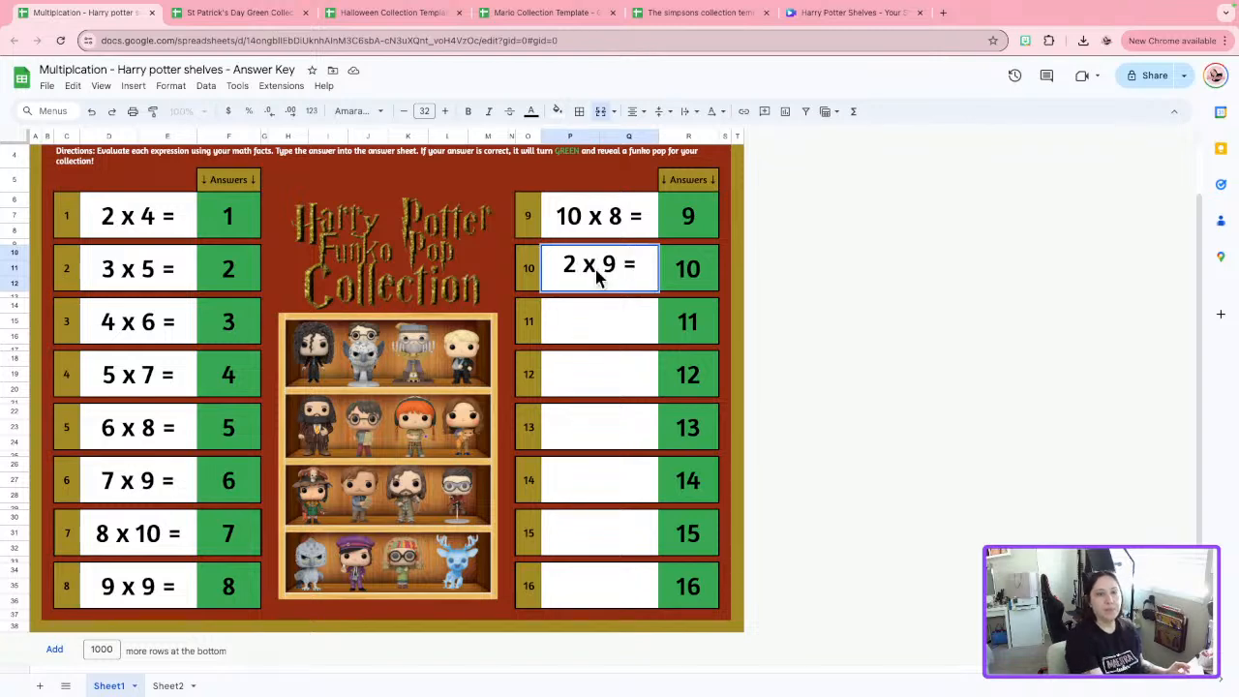
Enter the expressions "8 x 3 =", "7 x 4 =" and "6 x 6 =" in the question cells for numbers 11, 12 and 13.
click(615, 312)
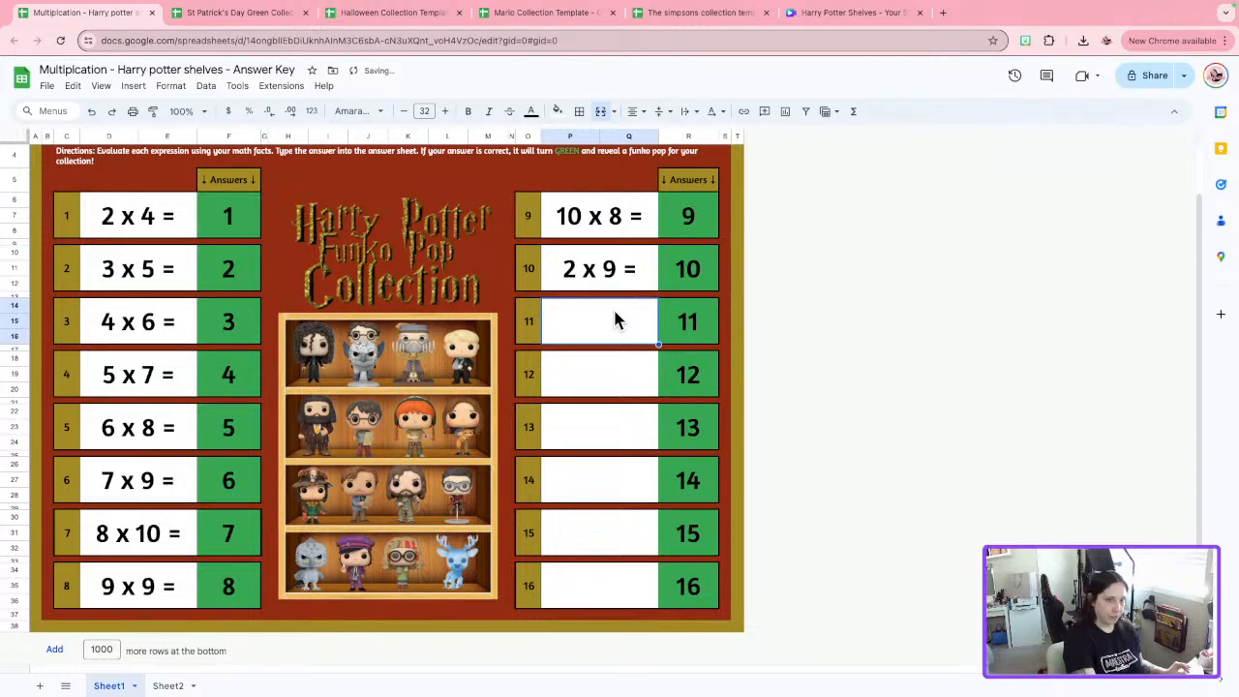
text(8 x )
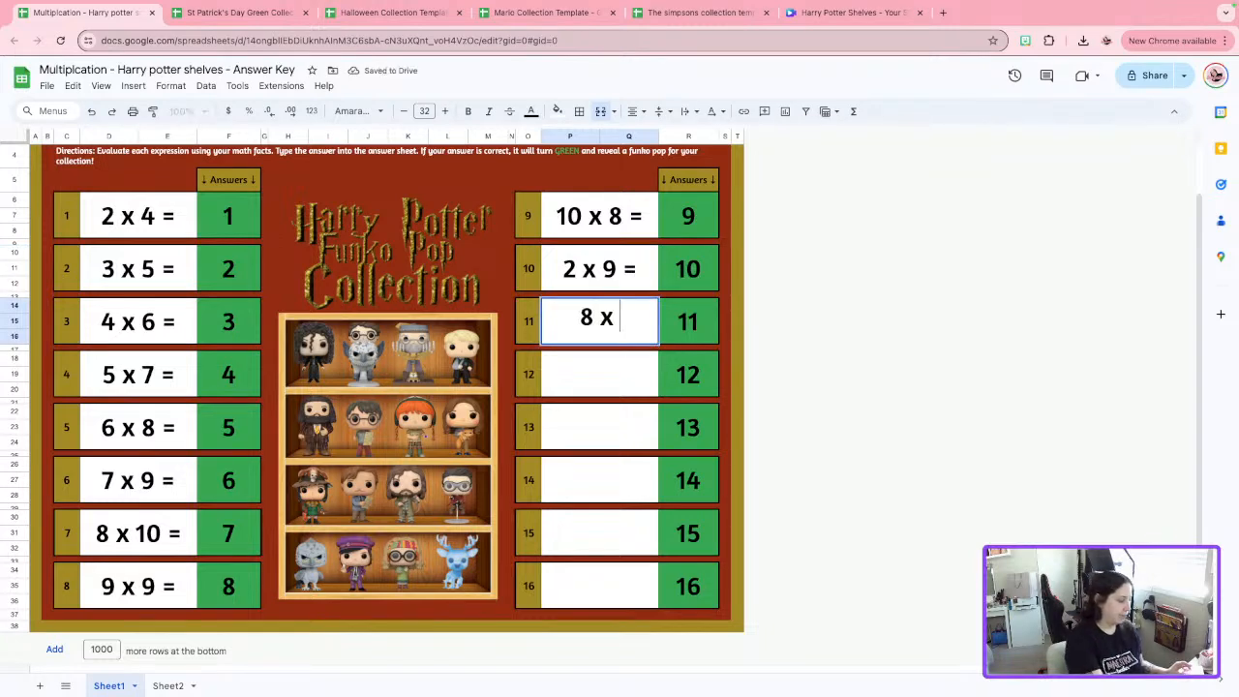
text(3 =)
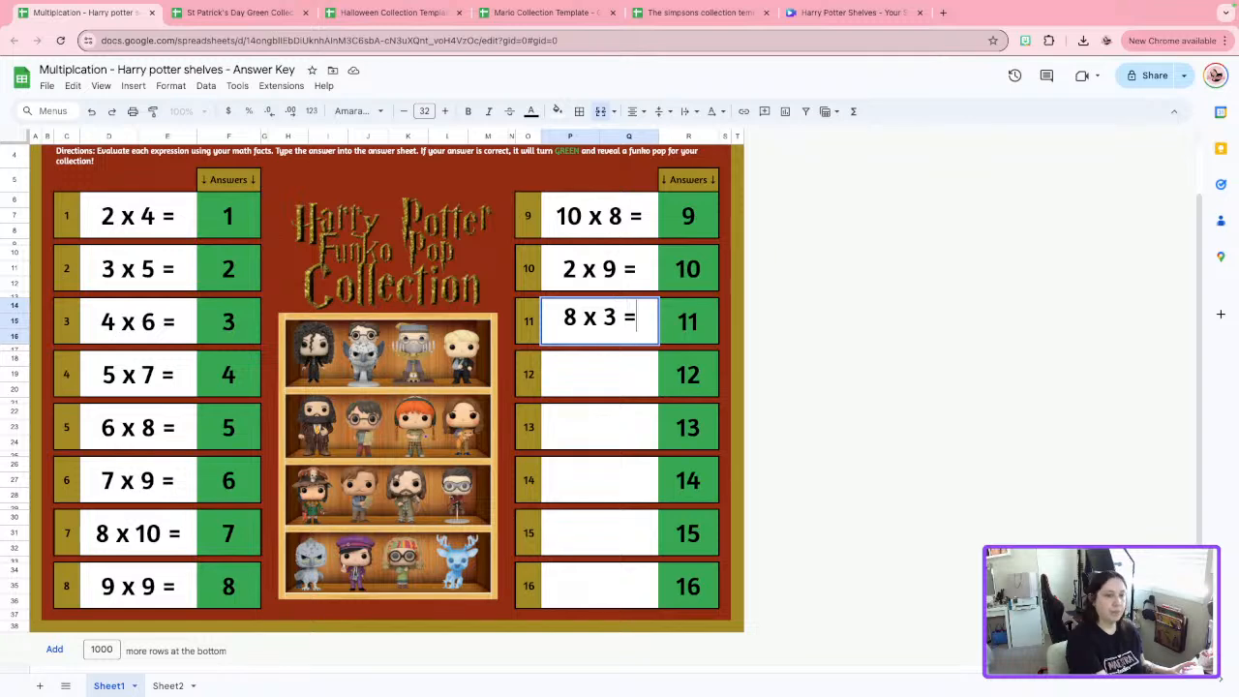
click(622, 381)
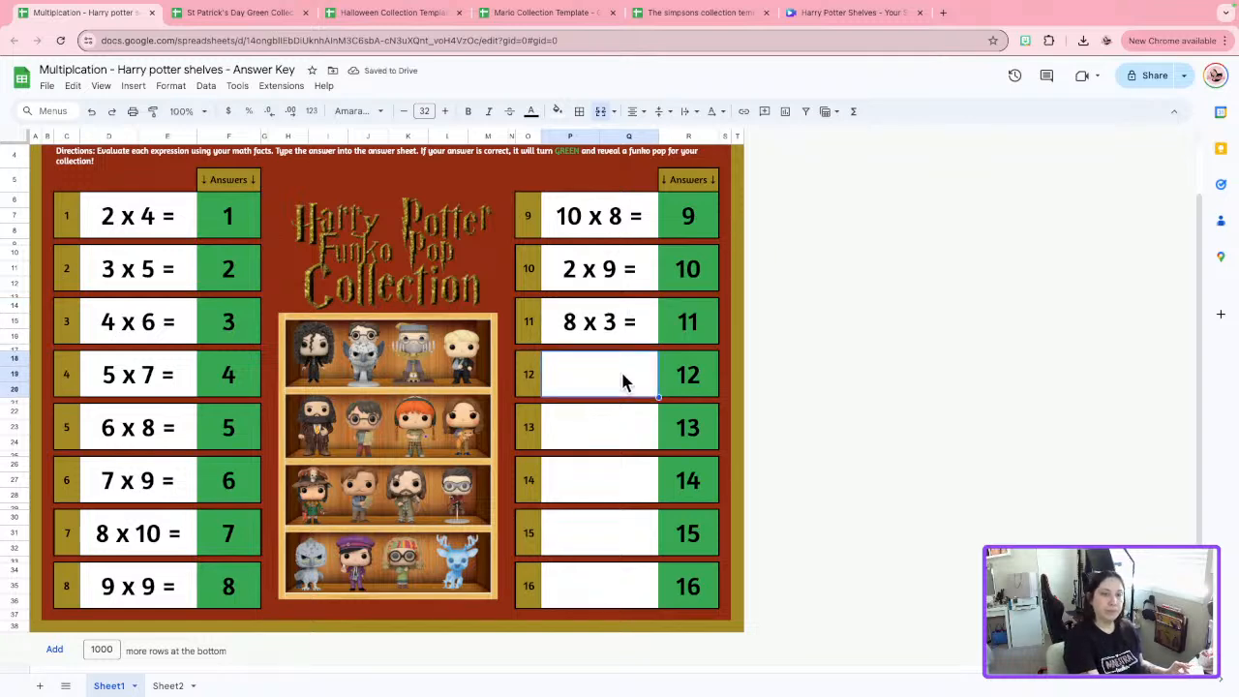
text(7 x )
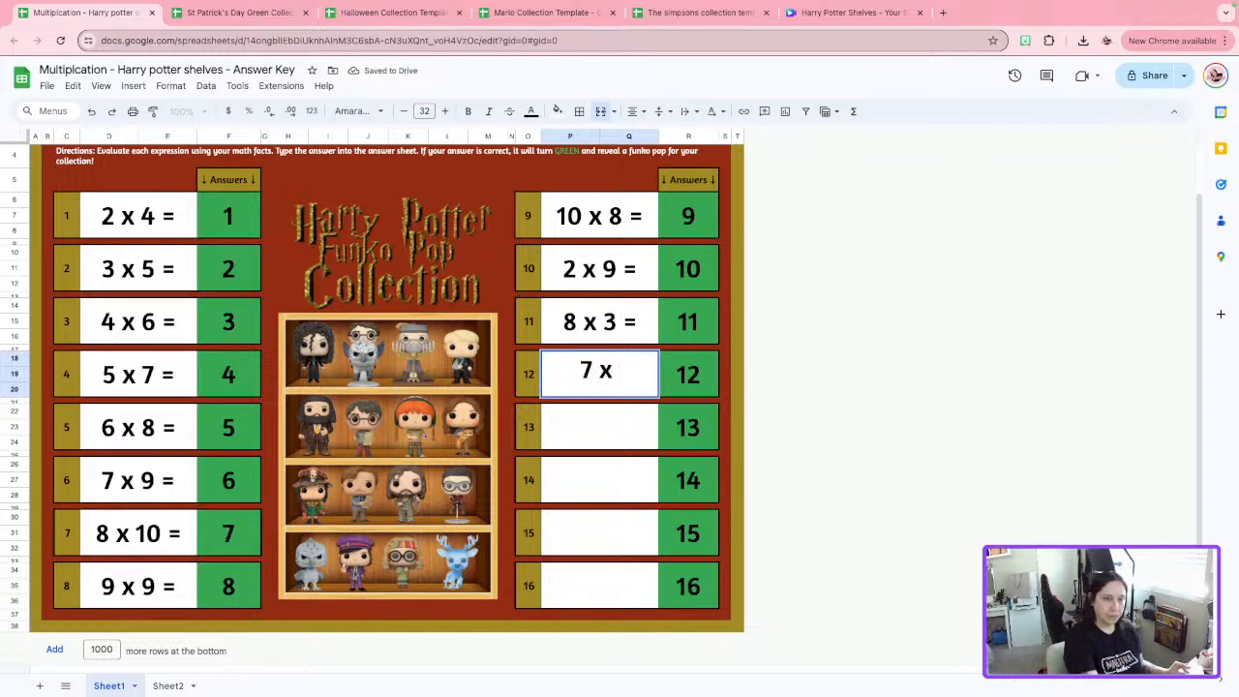
text(4)
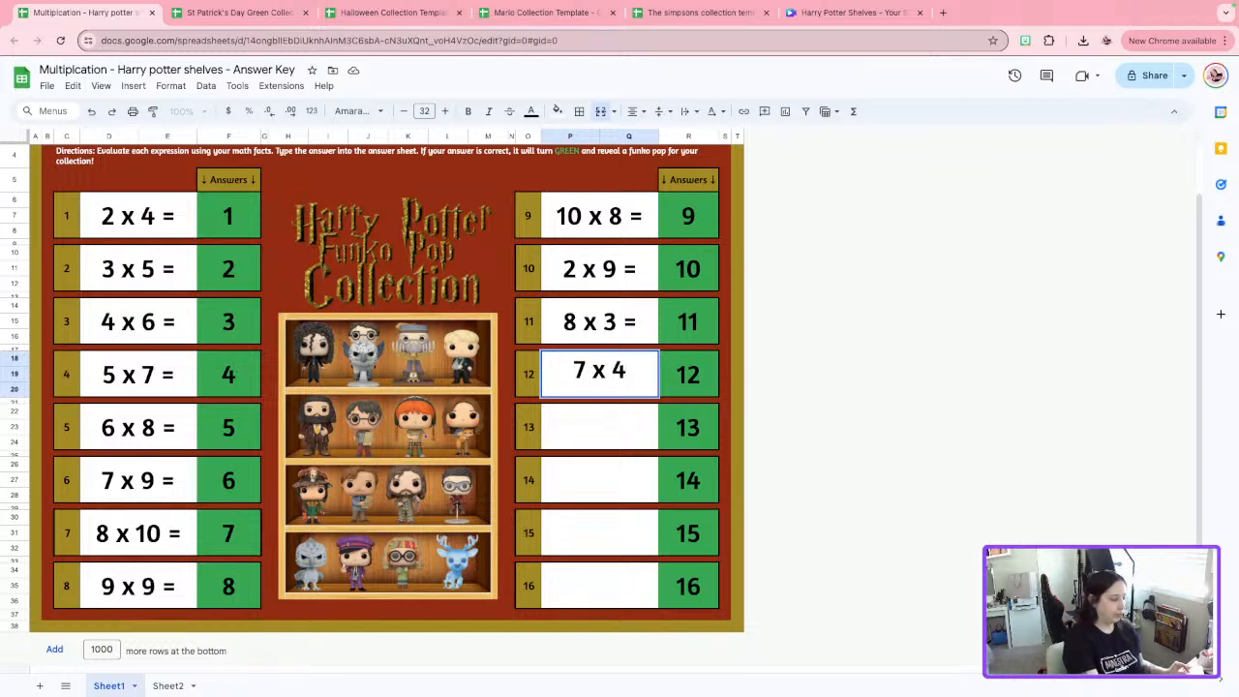
text( =)
click(603, 417)
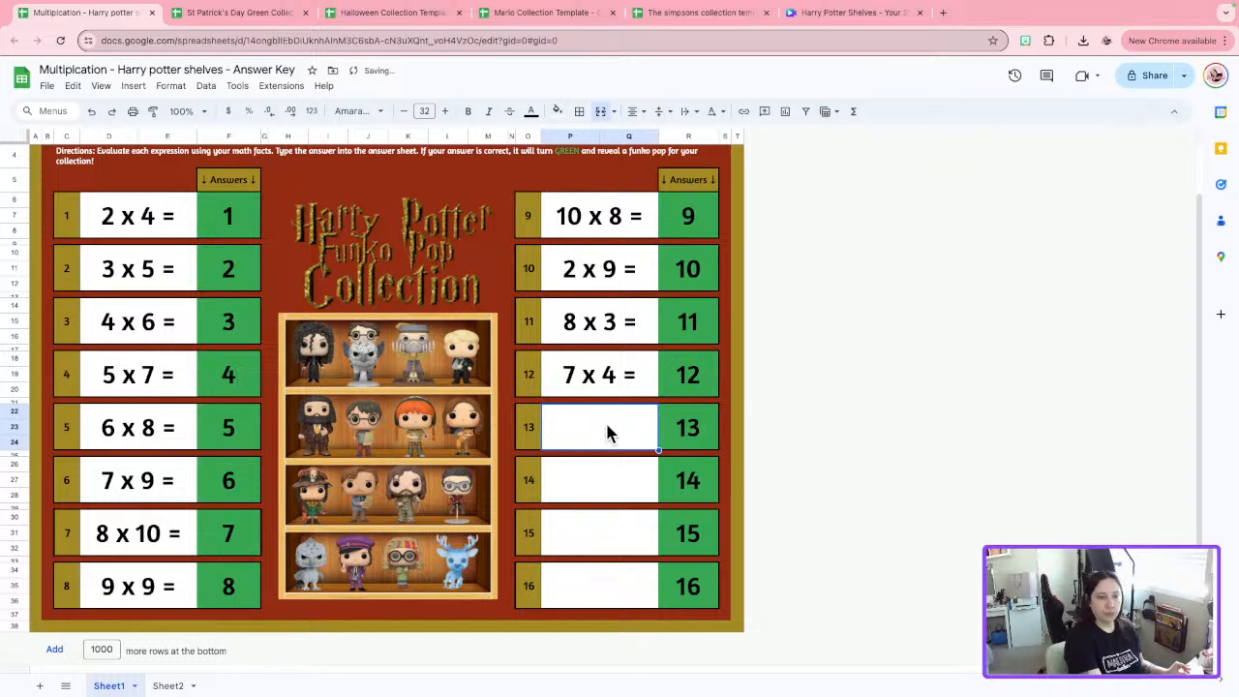
text(6 x 6 =)
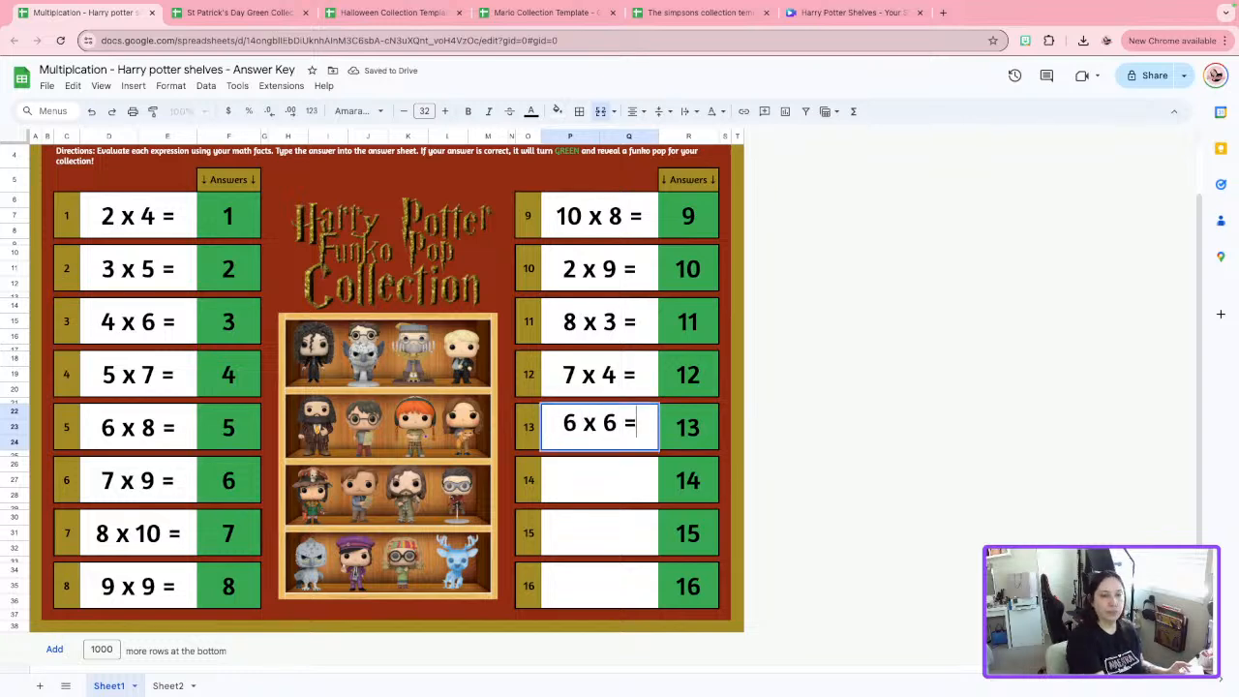
Enter the expression "5 x 4 =" in the question cell for number 14.
click(621, 492)
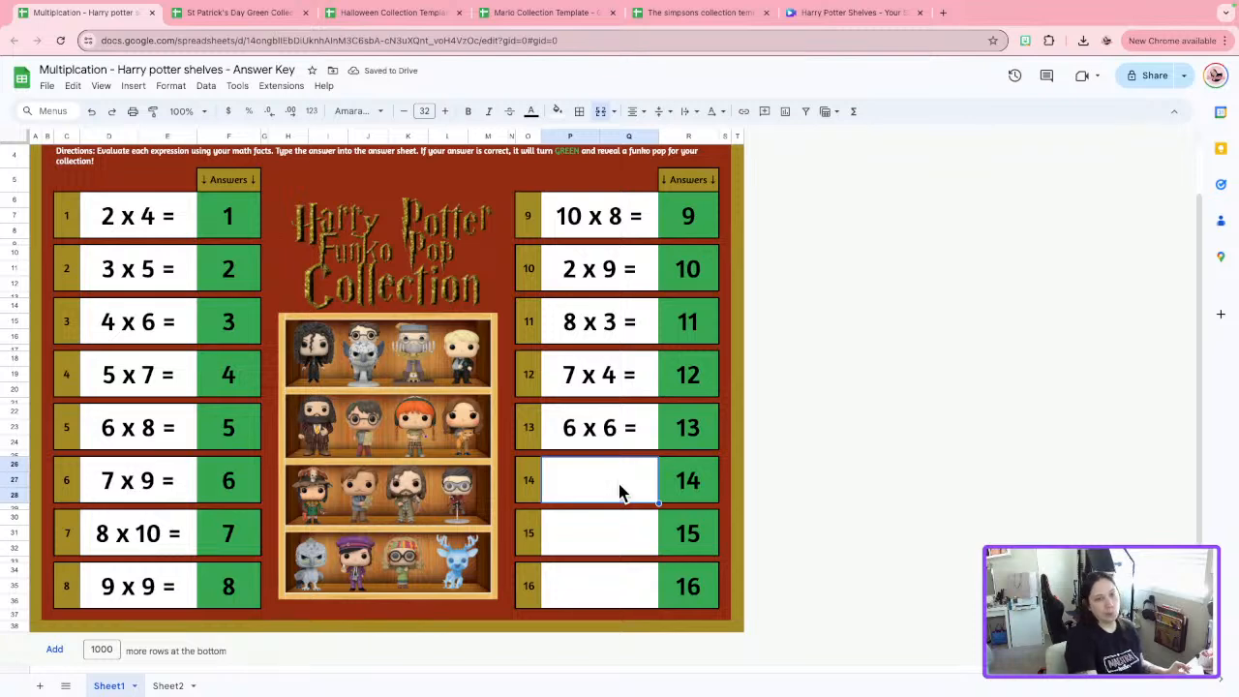
text(5 x)
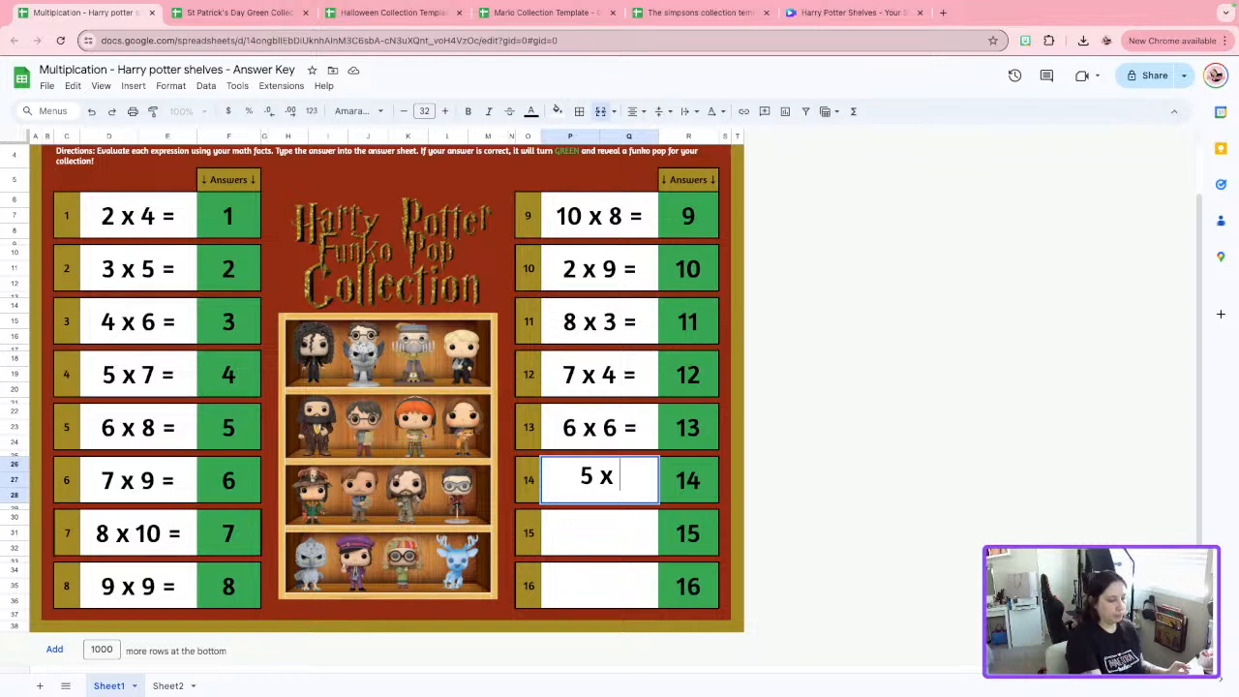
text(4)
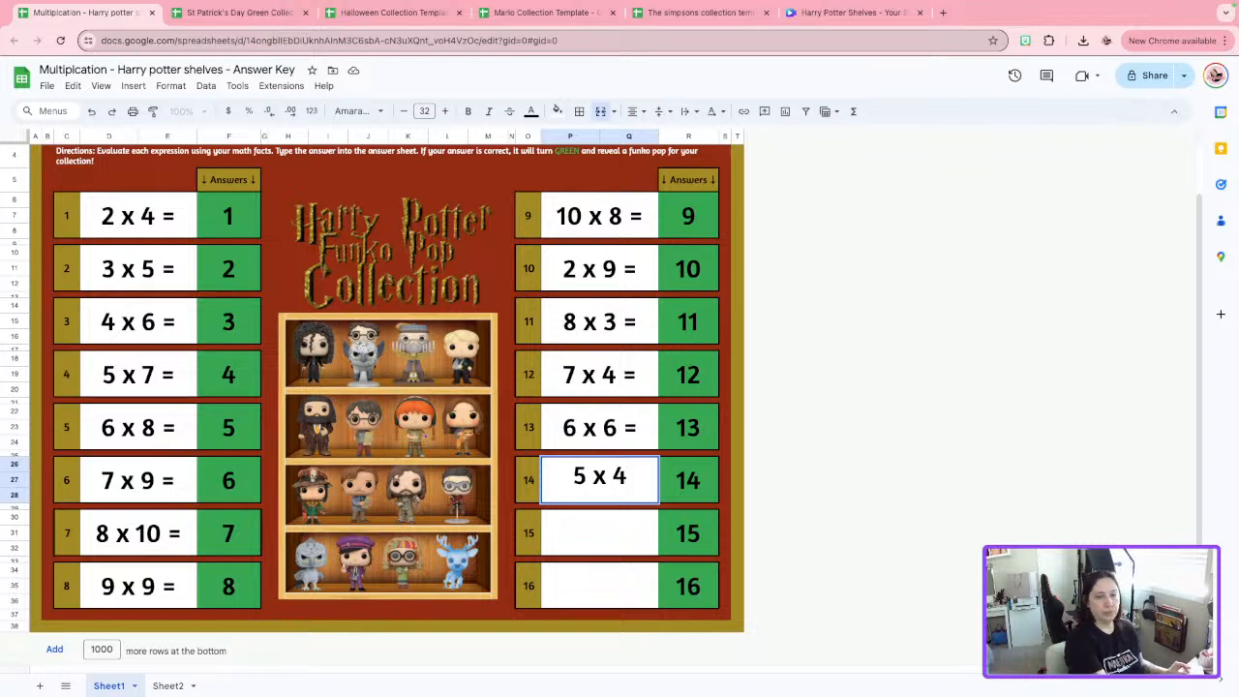
text( =)
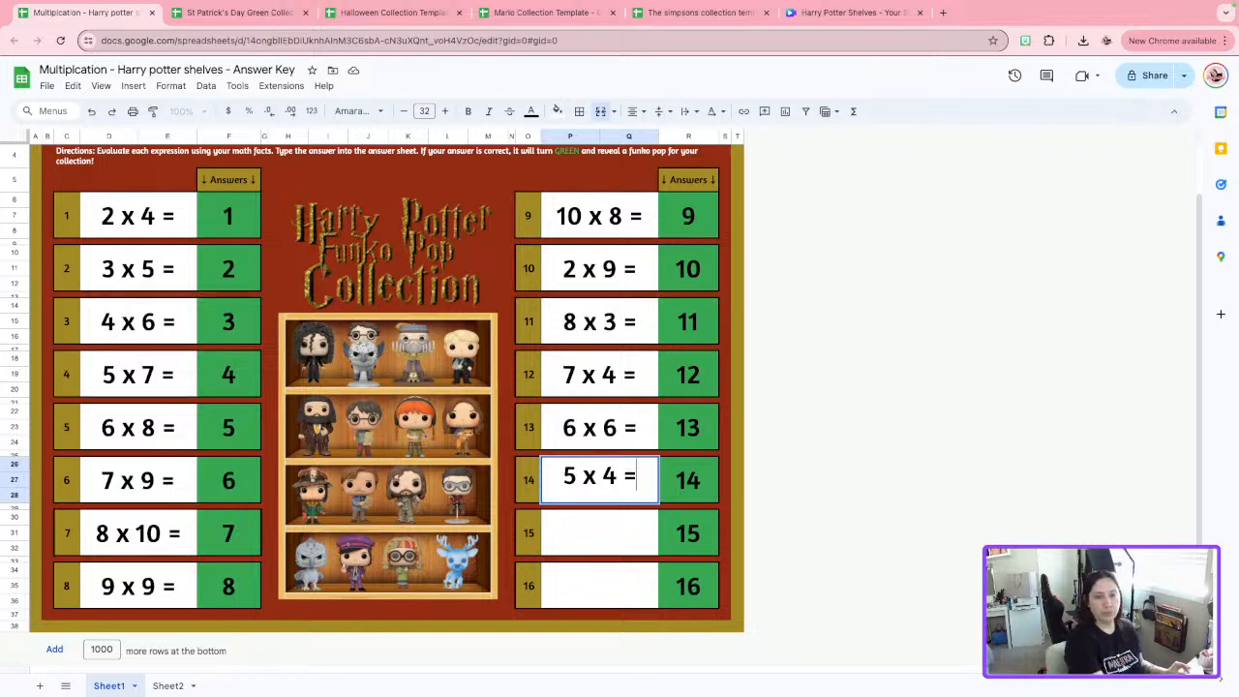
click(615, 527)
text(5 x)
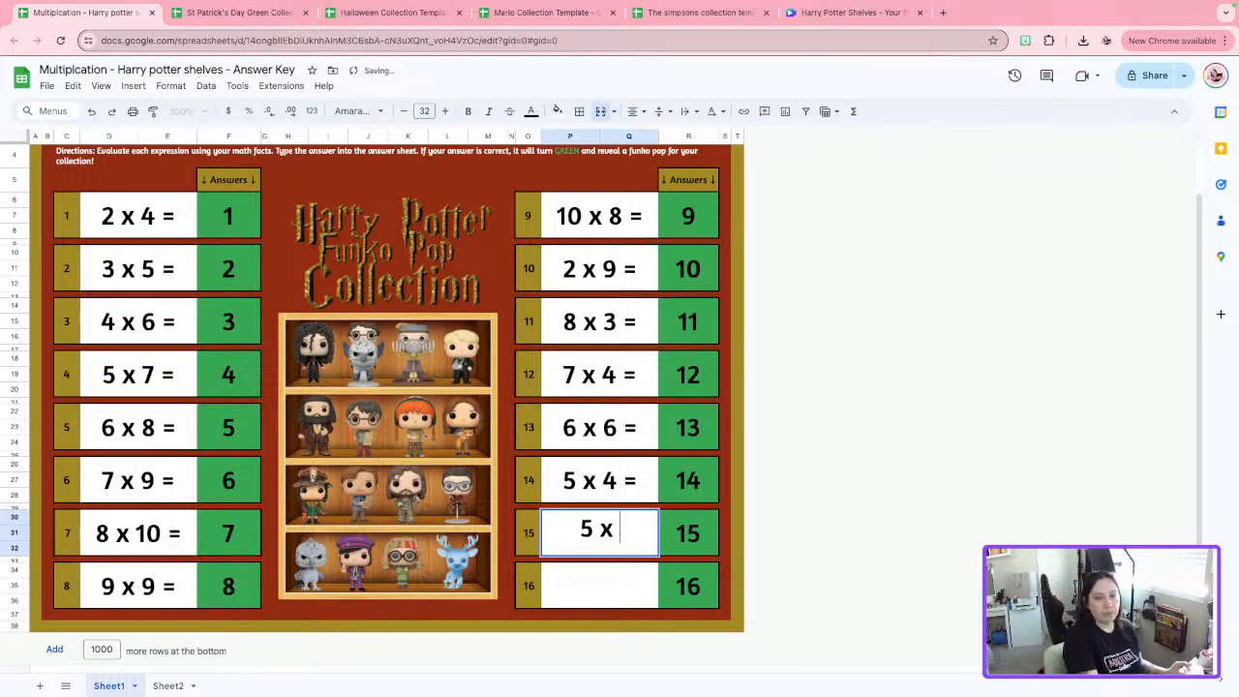
key(BackSpace)
key(BackSpace)
key(BackSpace)
key(BackSpace)
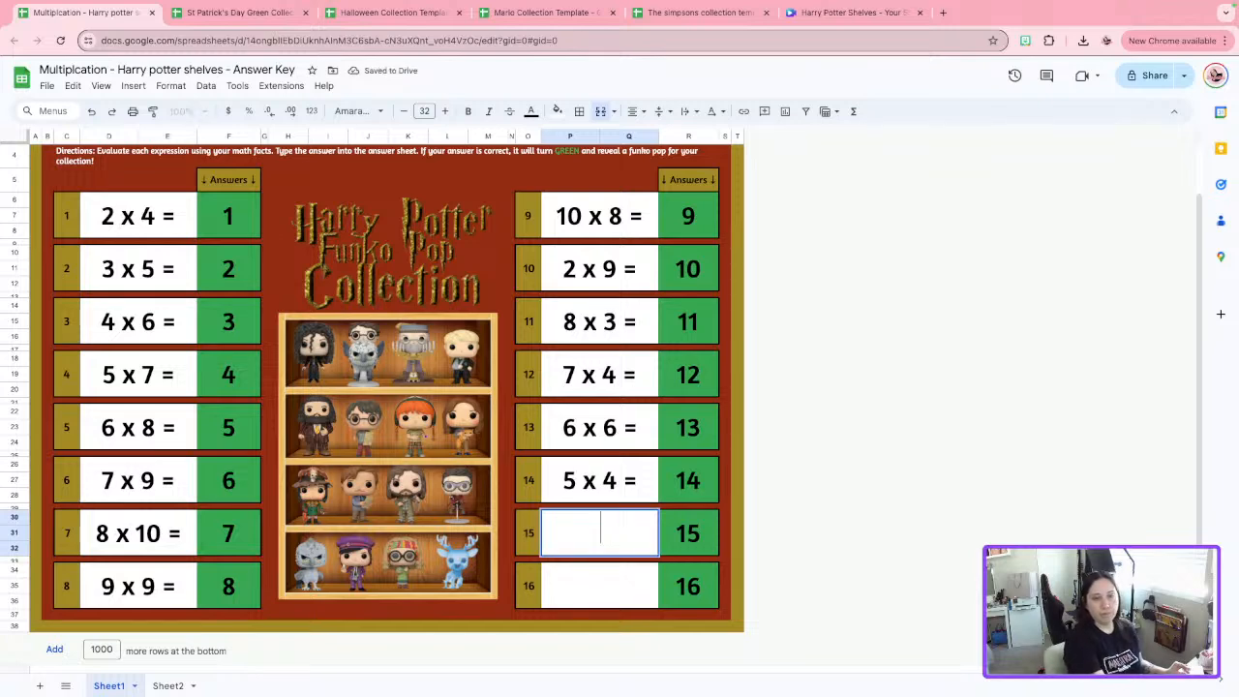
Enter "7 x 3 =" as question 15 and "3 x 3 =" as question 16.
text(7 x )
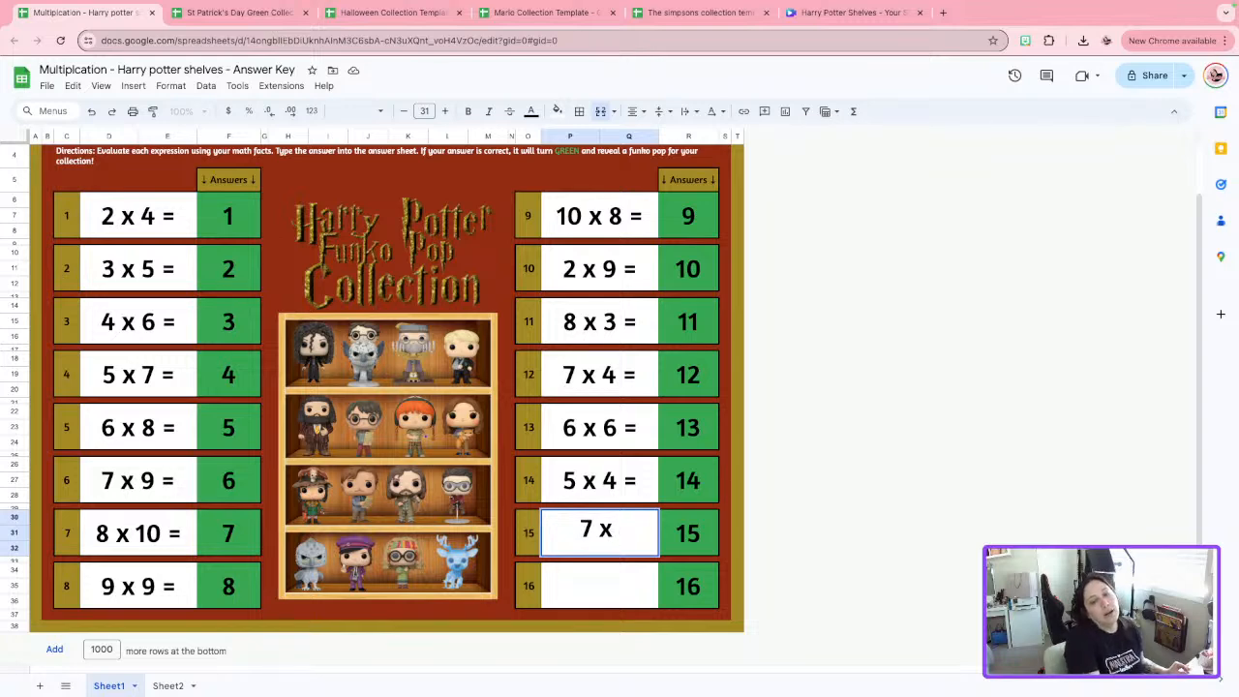
text(3 =)
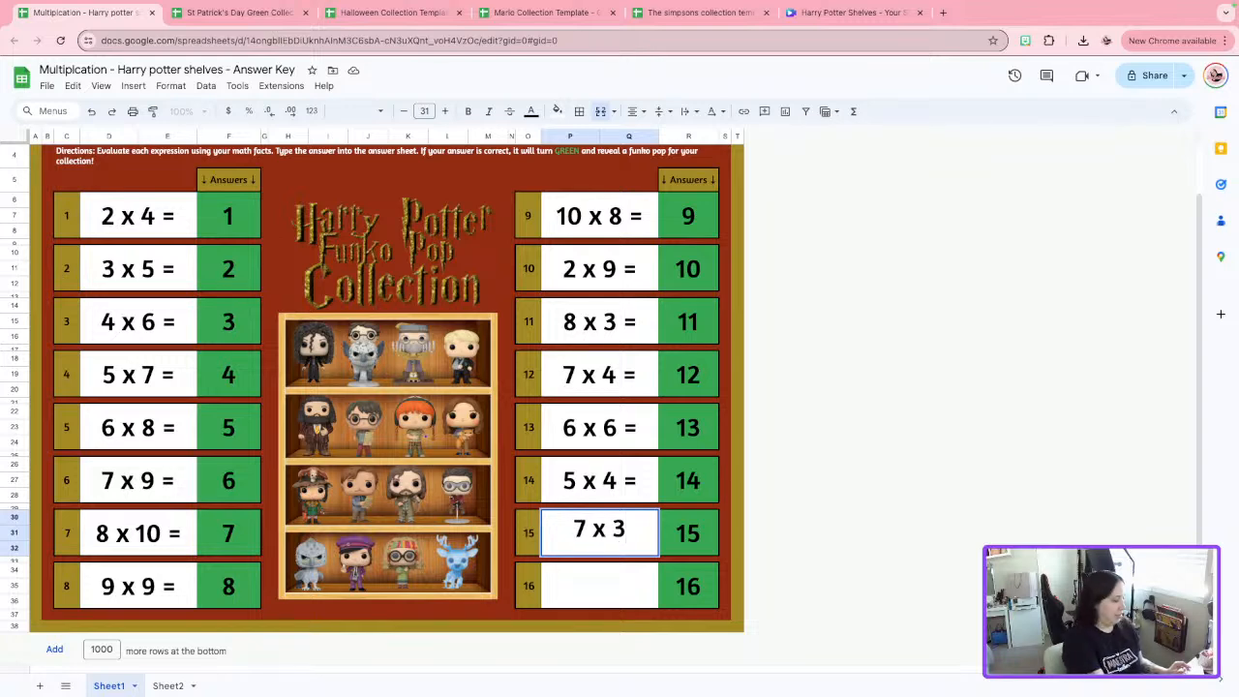
click(600, 571)
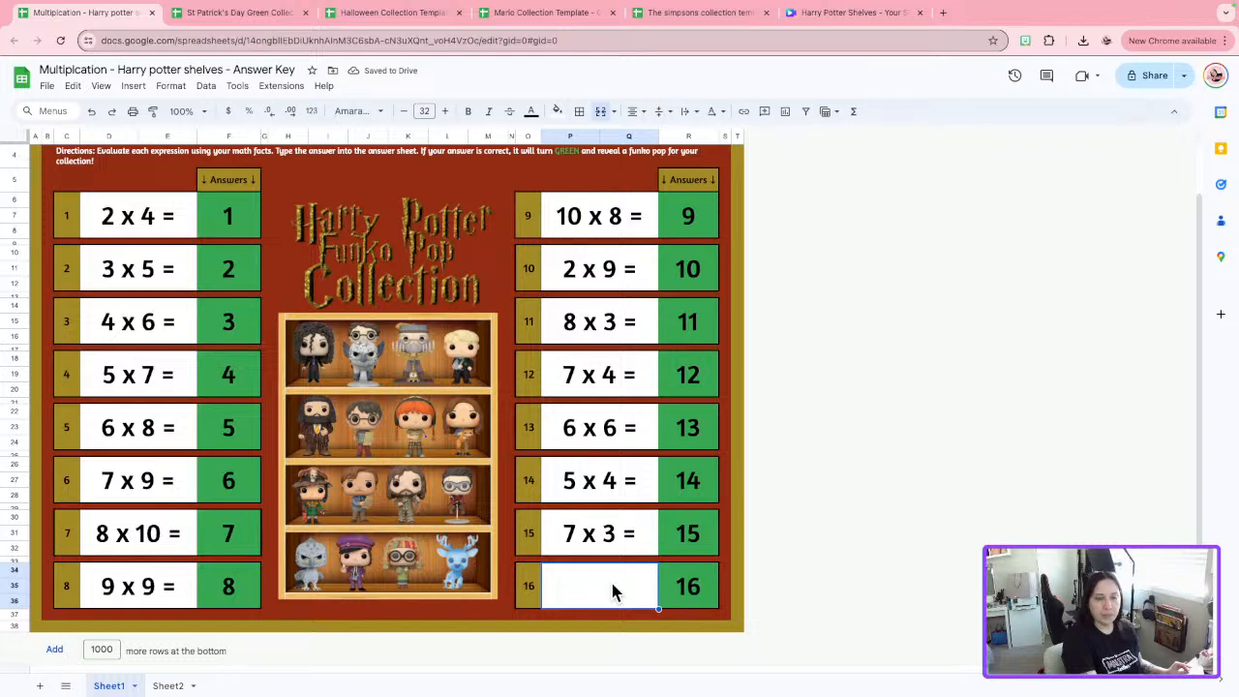
text(3 x 3)
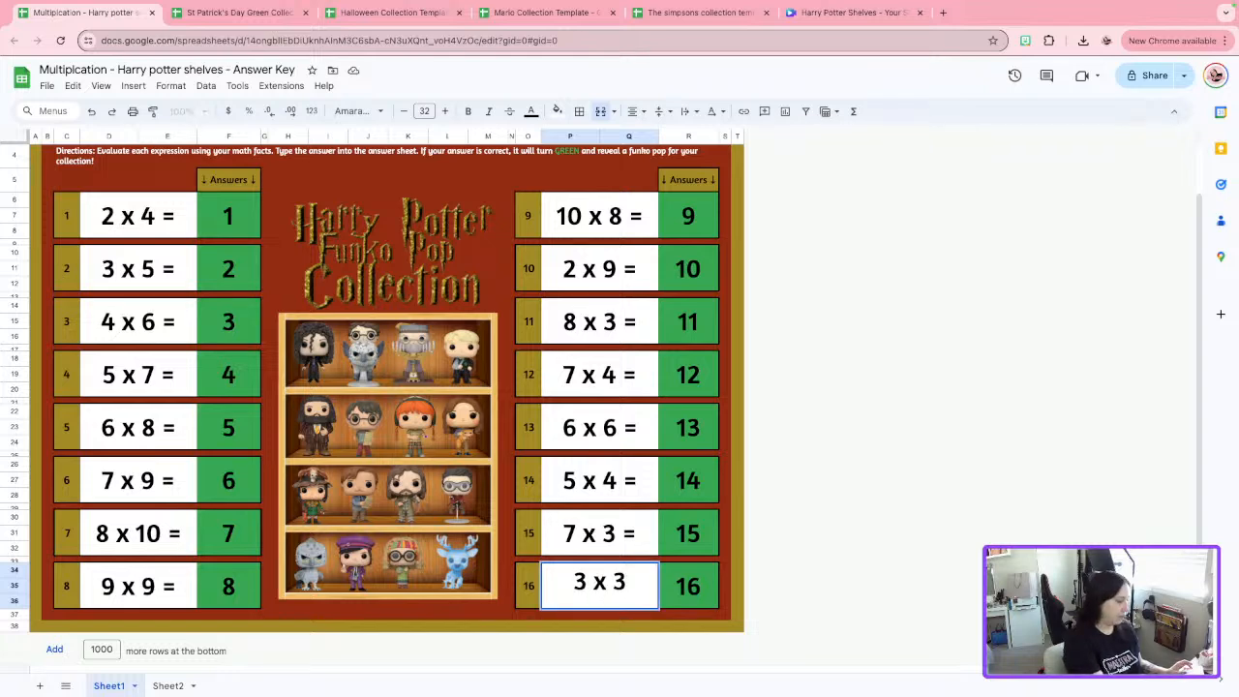
text( =)
click(845, 549)
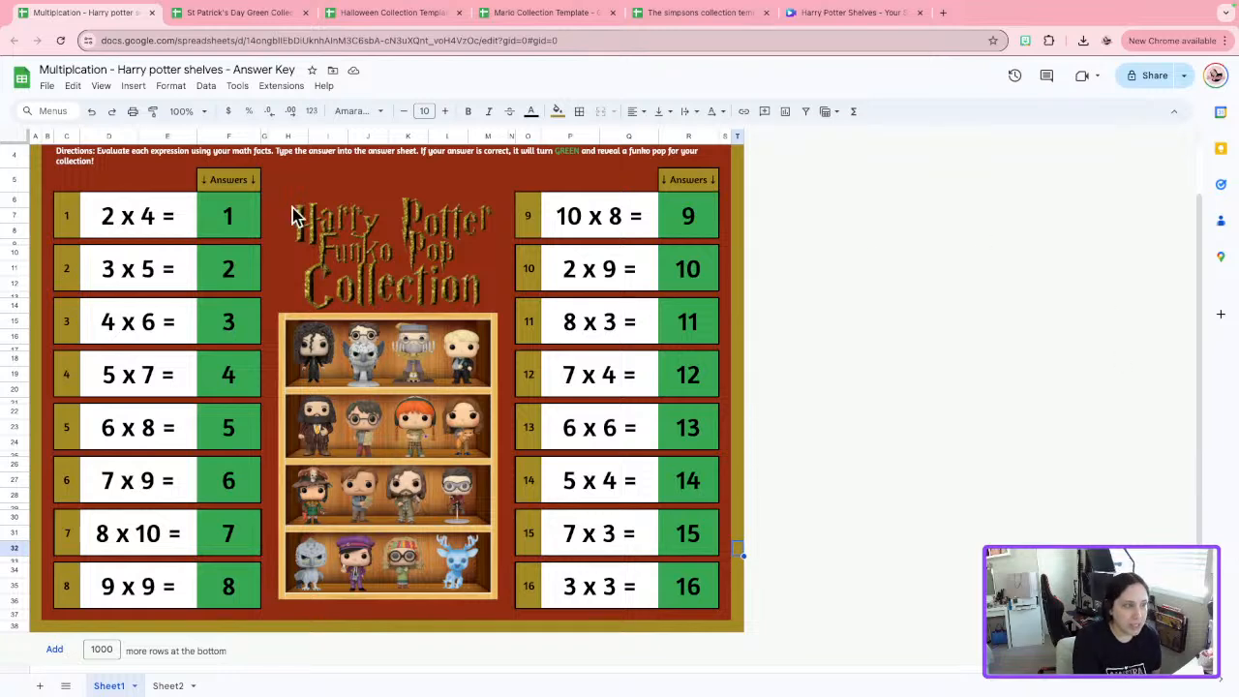
Replace the answers to questions 1 through 4 with 8, 15, 24 and 35.
click(242, 215)
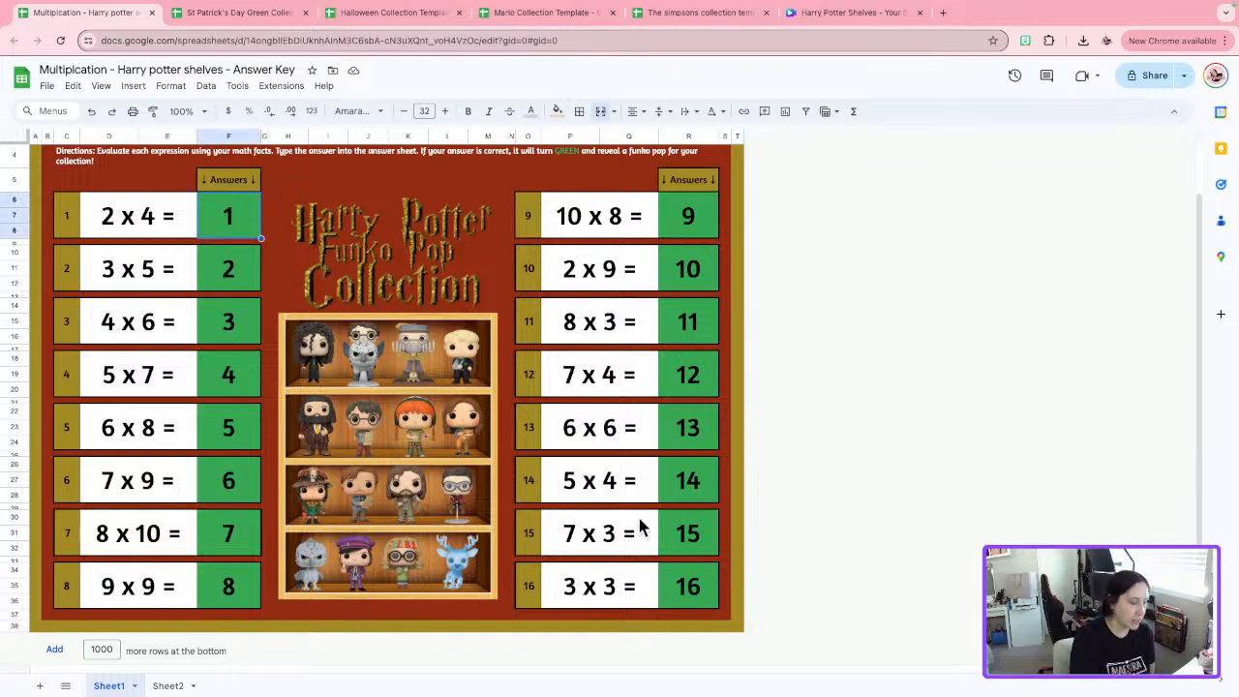
text(8)
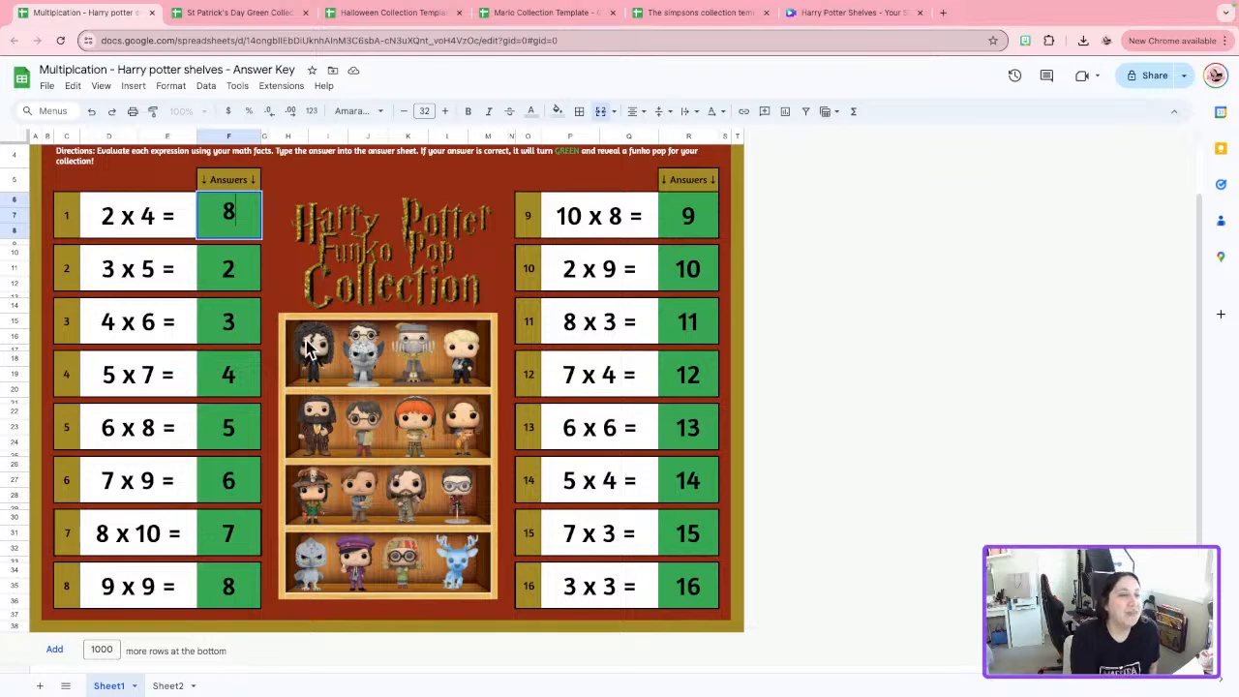
click(242, 273)
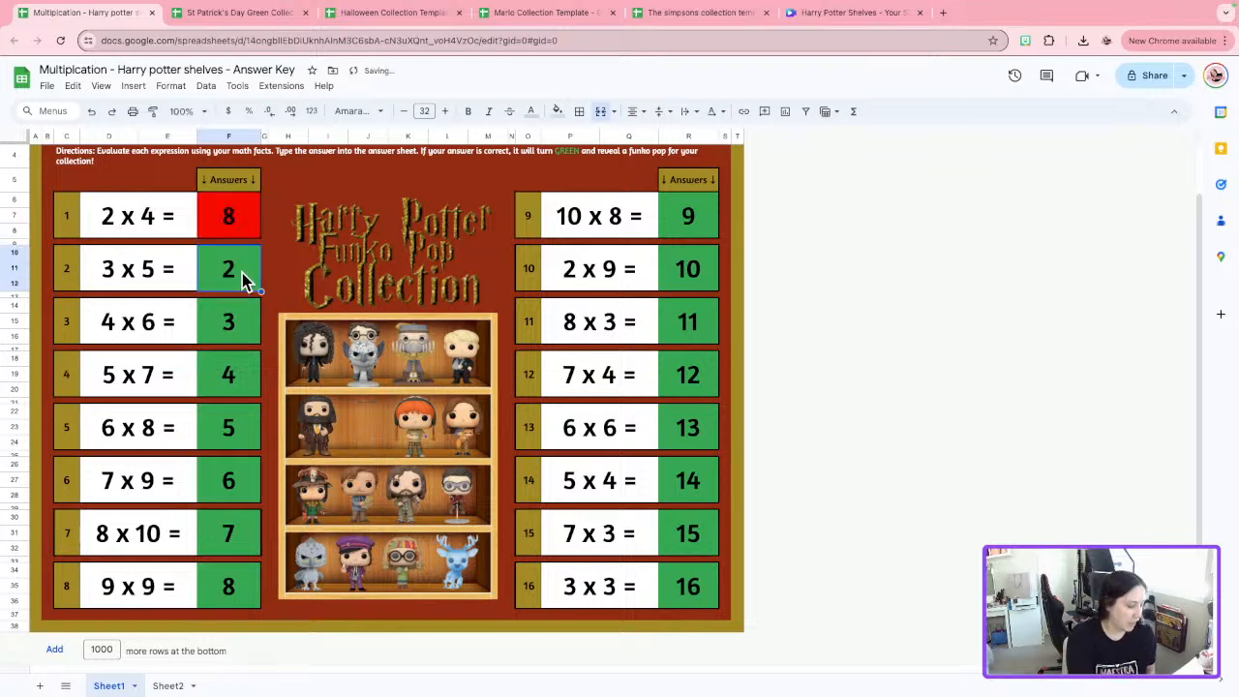
text(15)
click(246, 329)
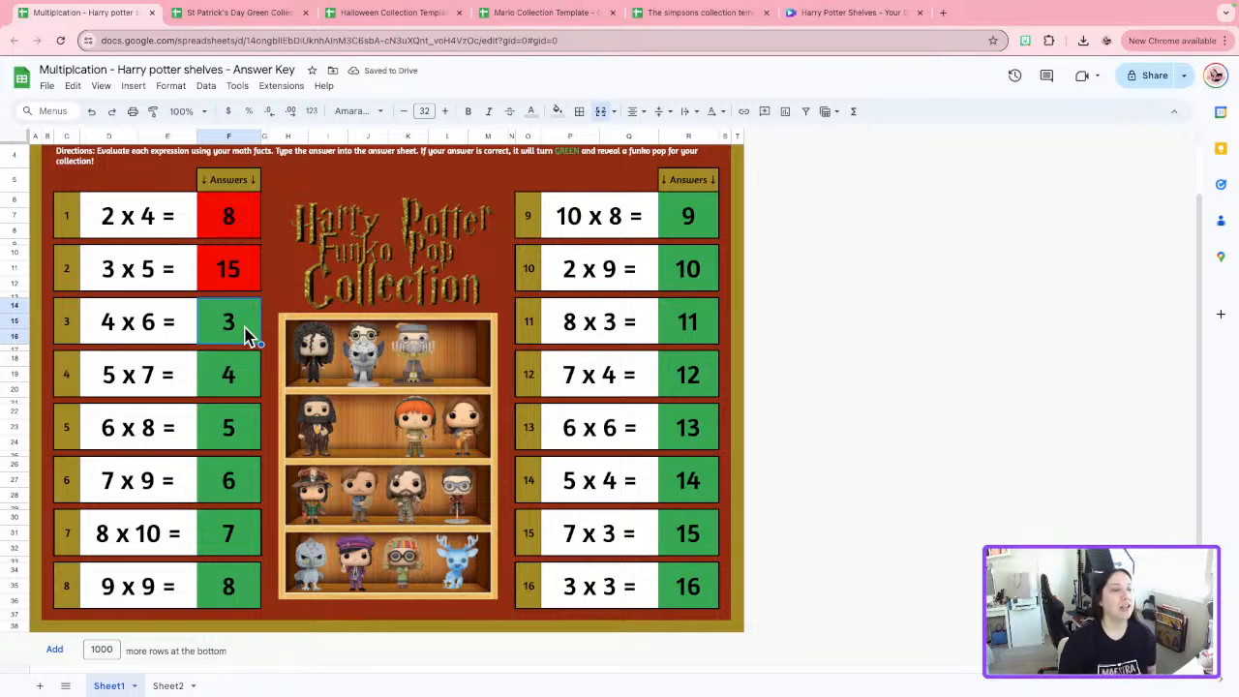
text(24)
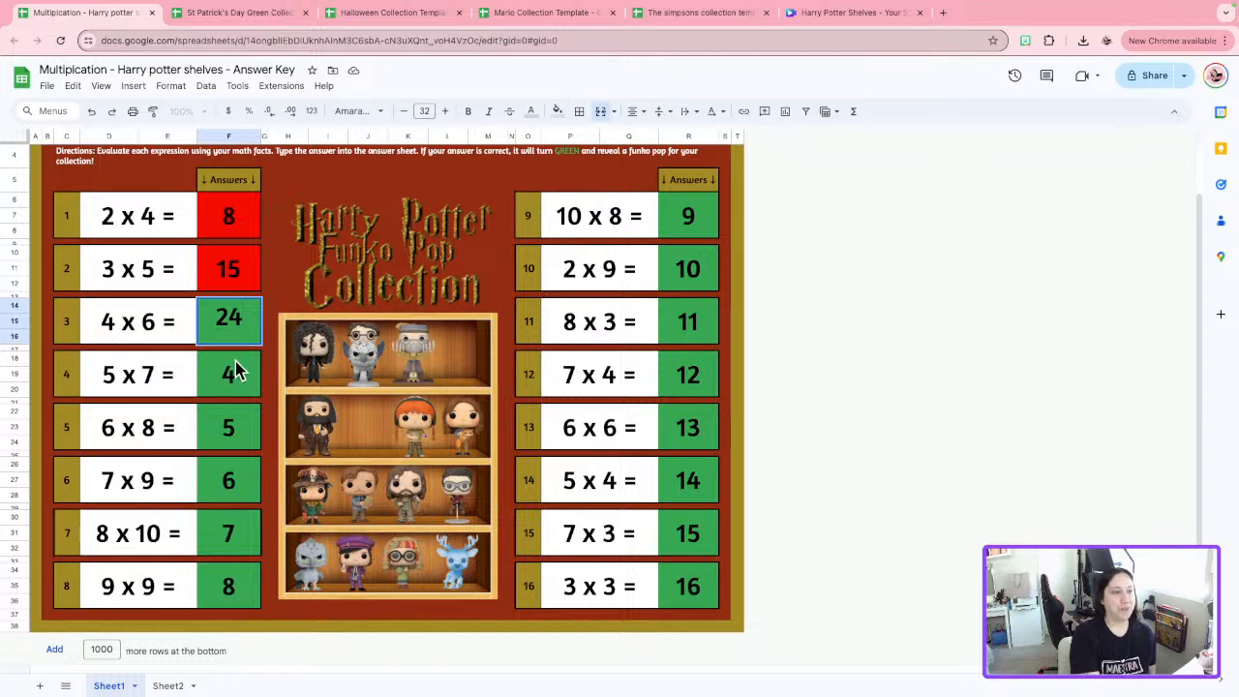
click(232, 371)
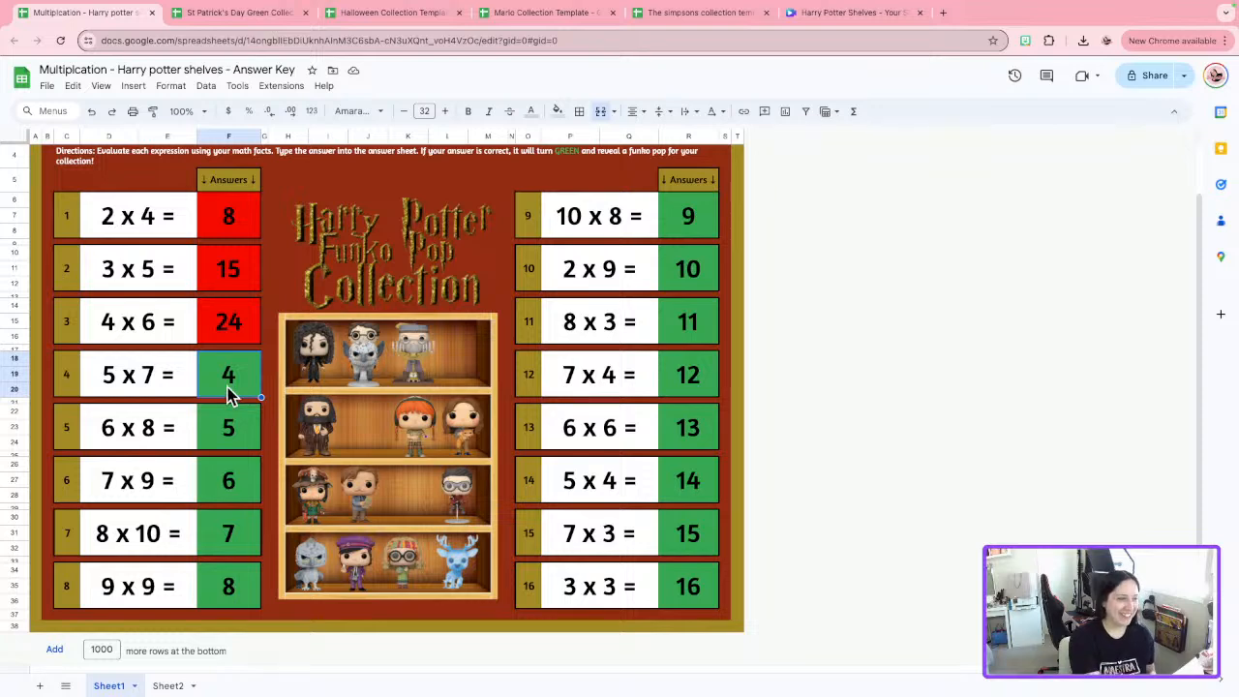
text(35)
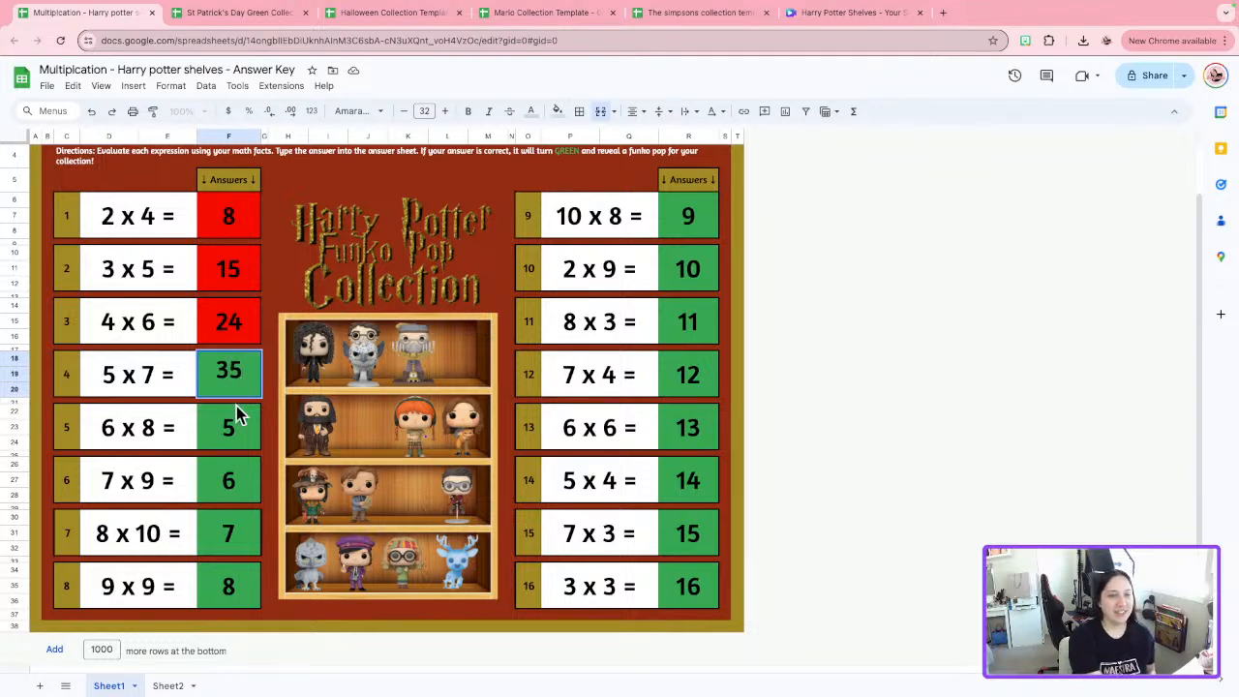
key(Return)
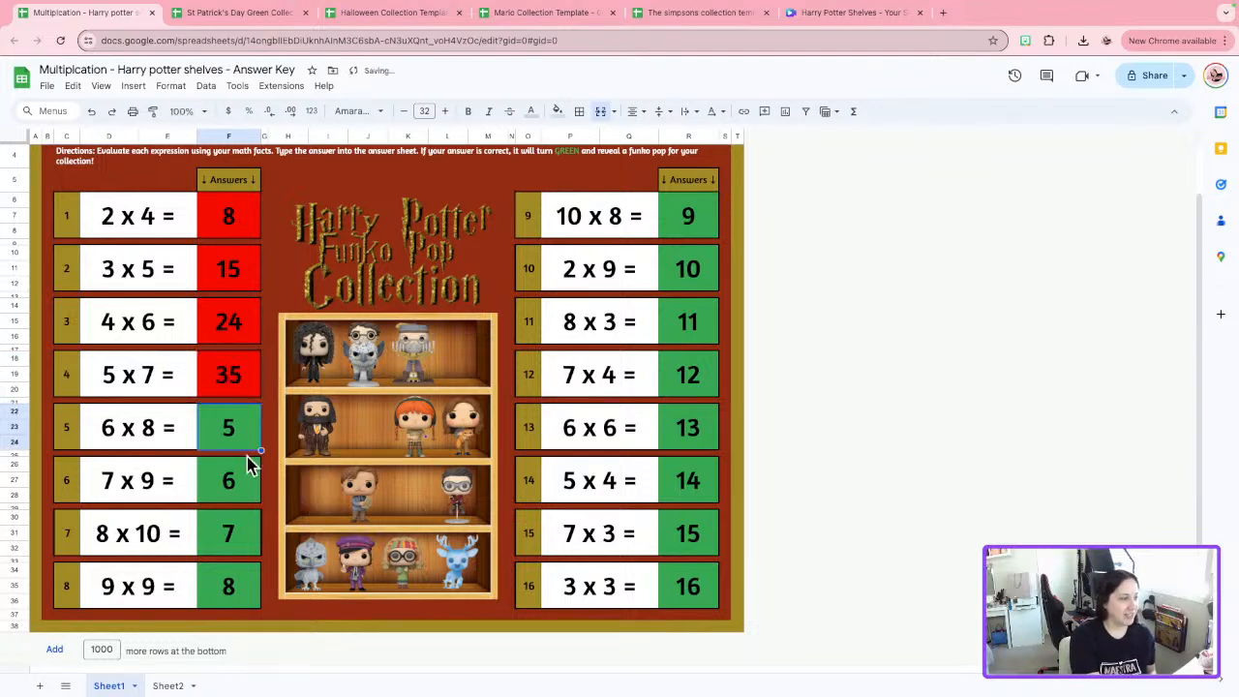
Fill the answer cells for questions 5 through 8 with 48, 63, 80 and 81.
text(48)
key(Return)
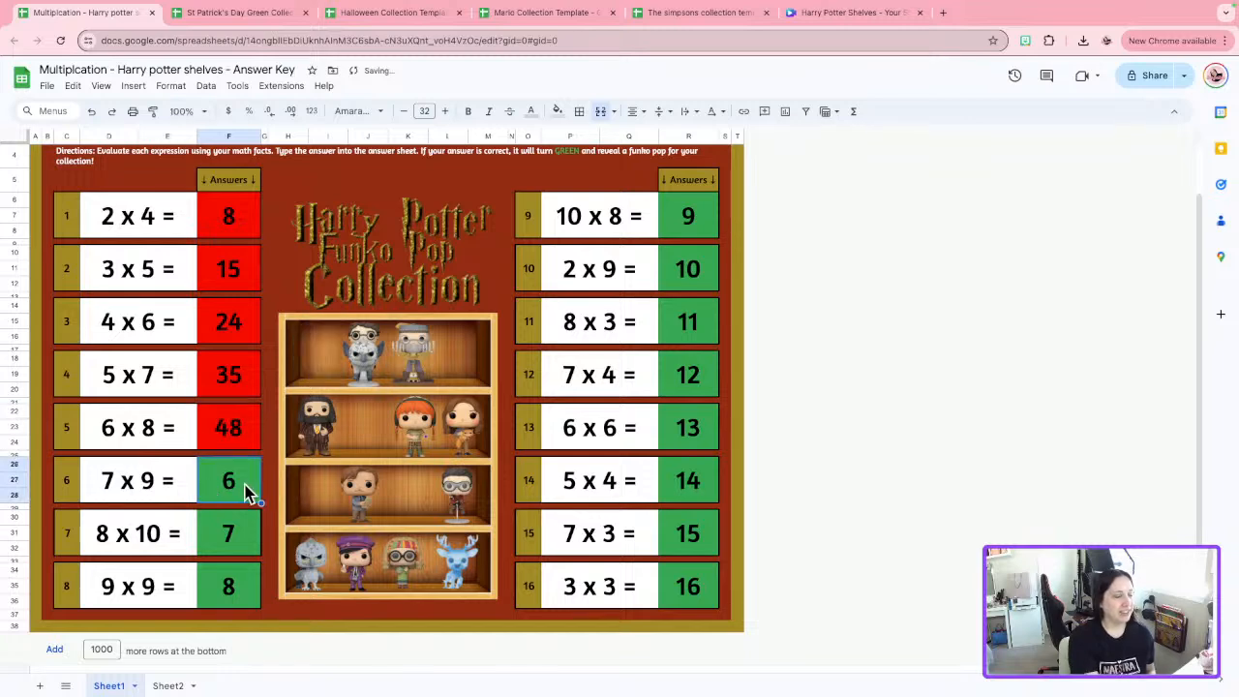
text(63)
key(Return)
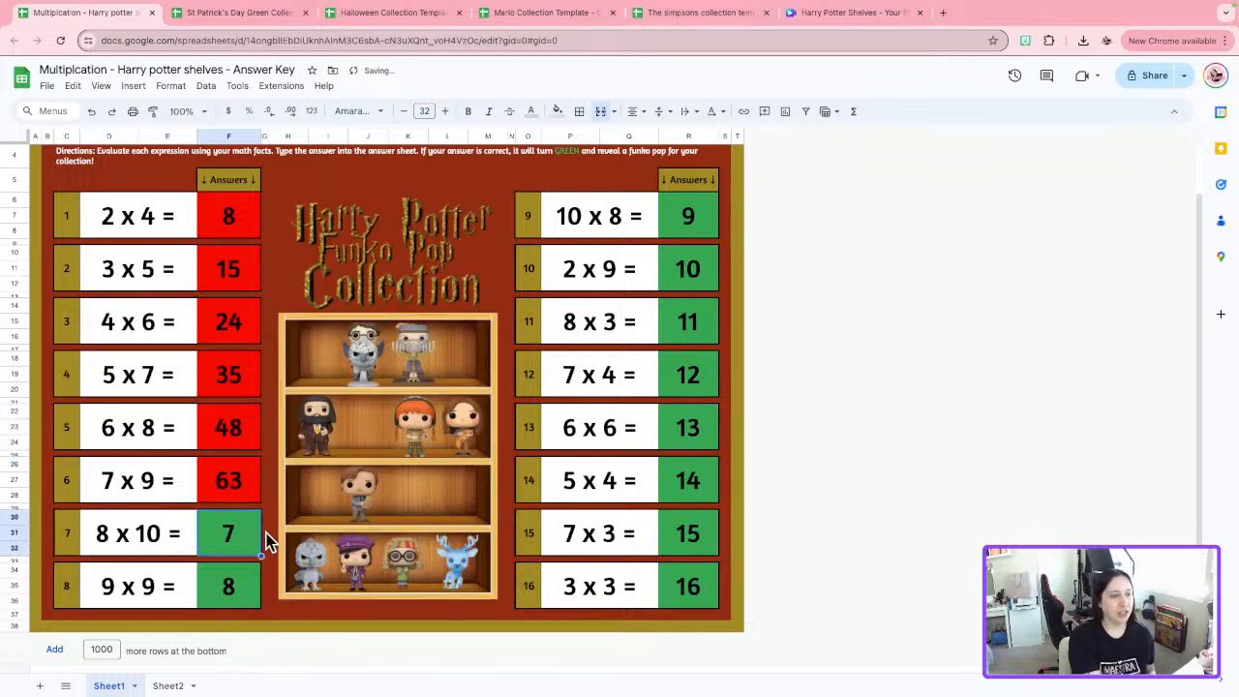
text(80)
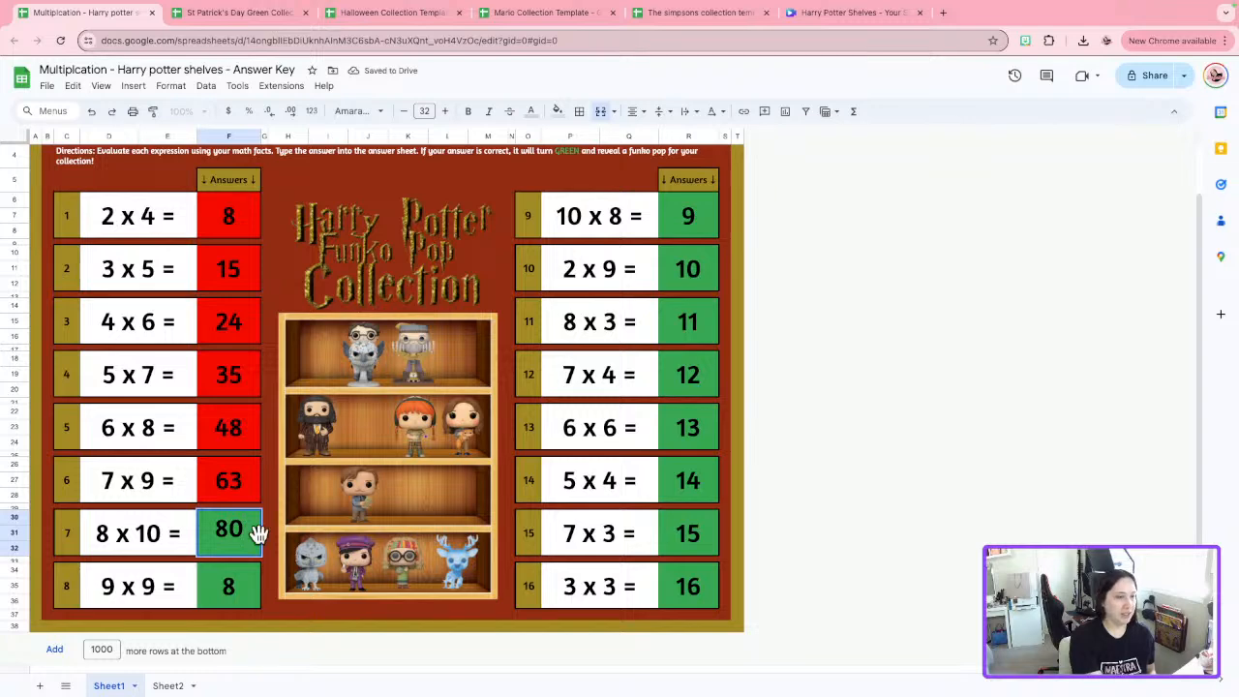
key(Return)
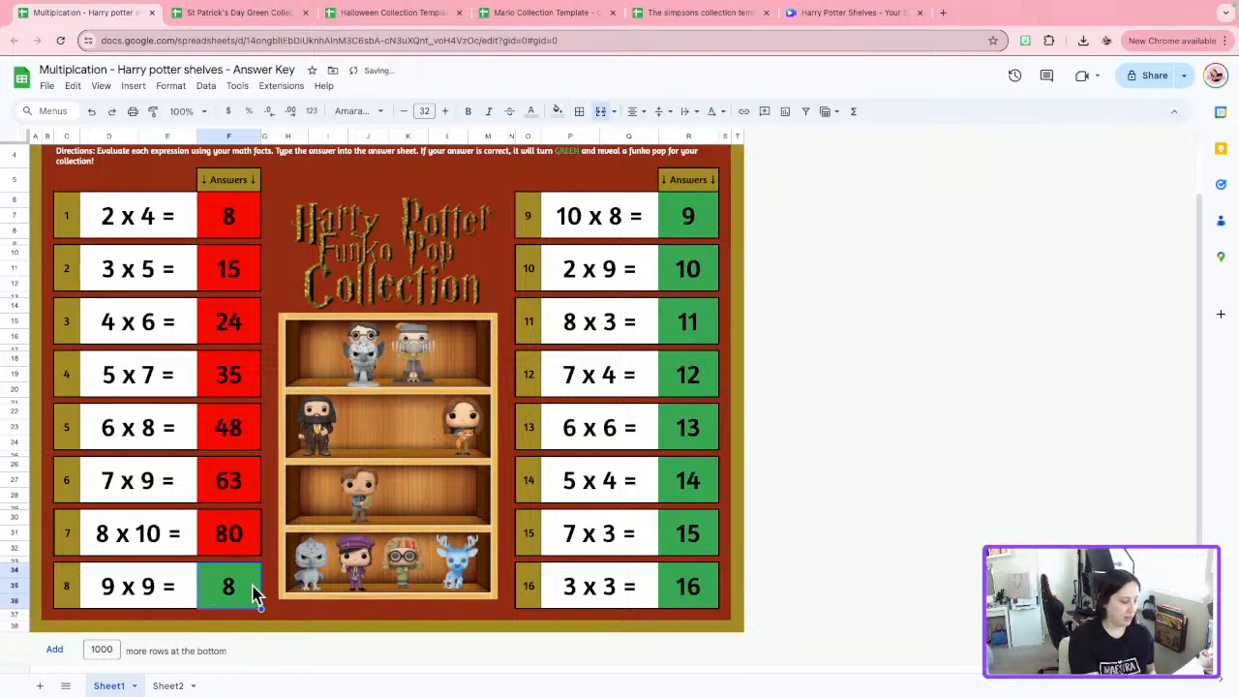
text(81)
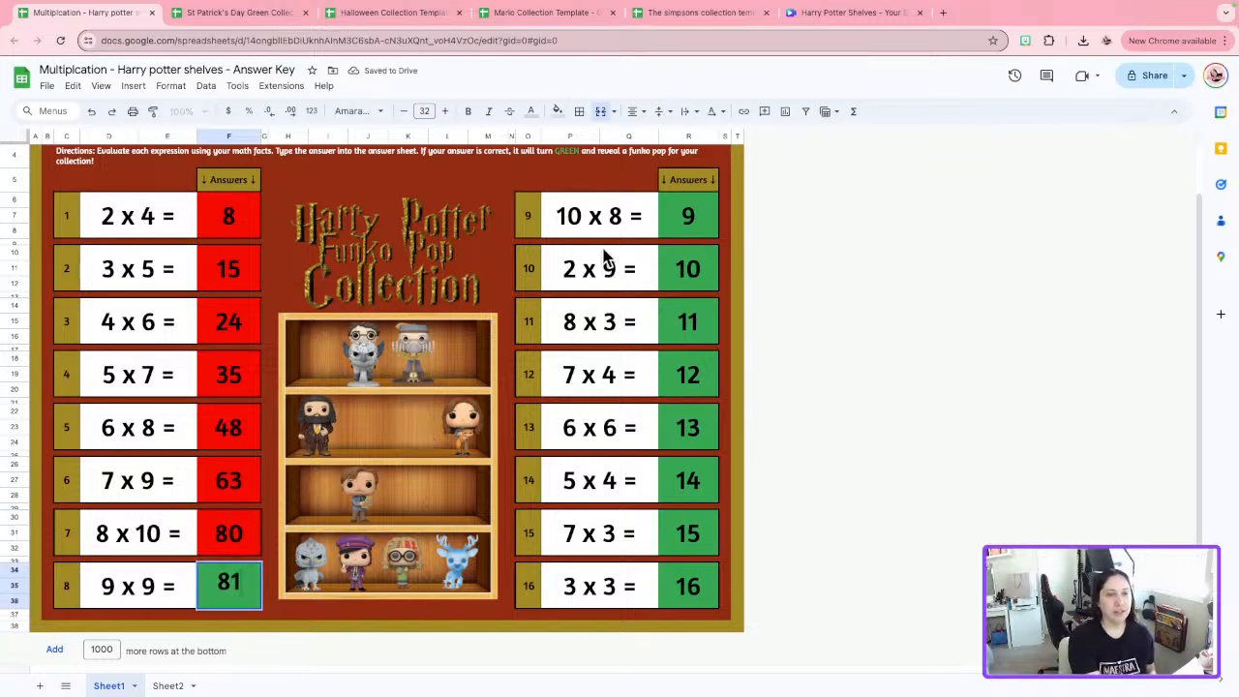
Enter the answers 80, 18, 24 and 28 for questions 9 through 12.
click(706, 223)
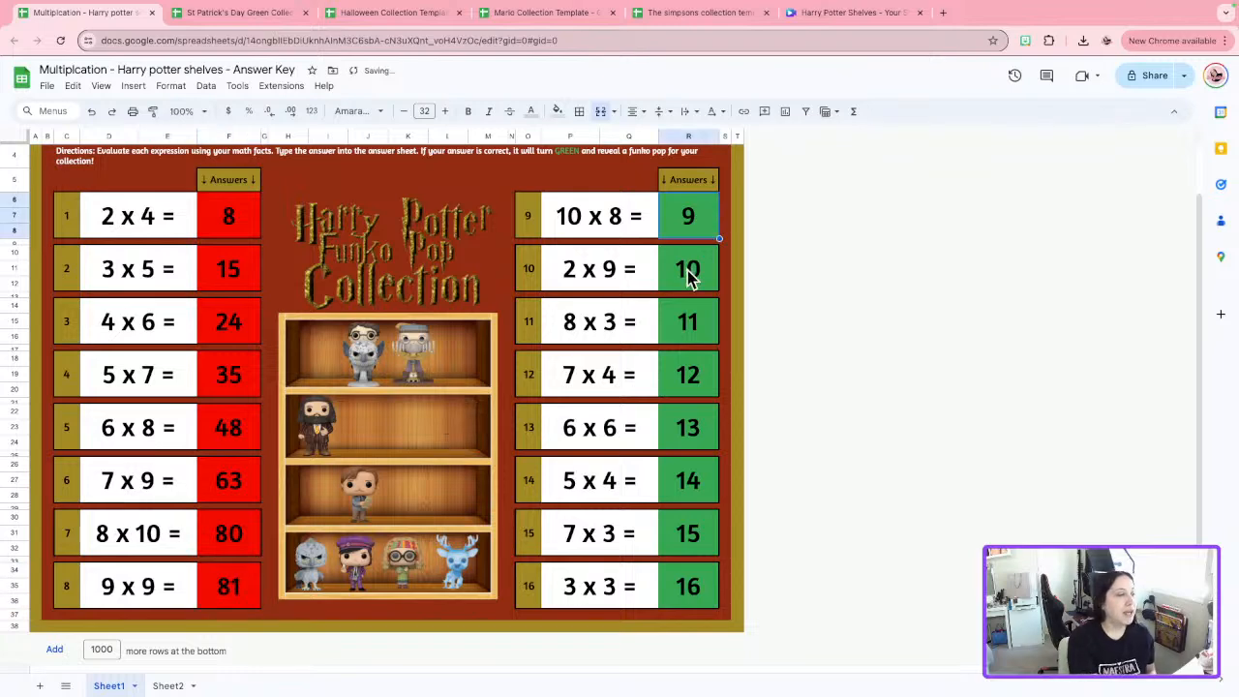
text(80)
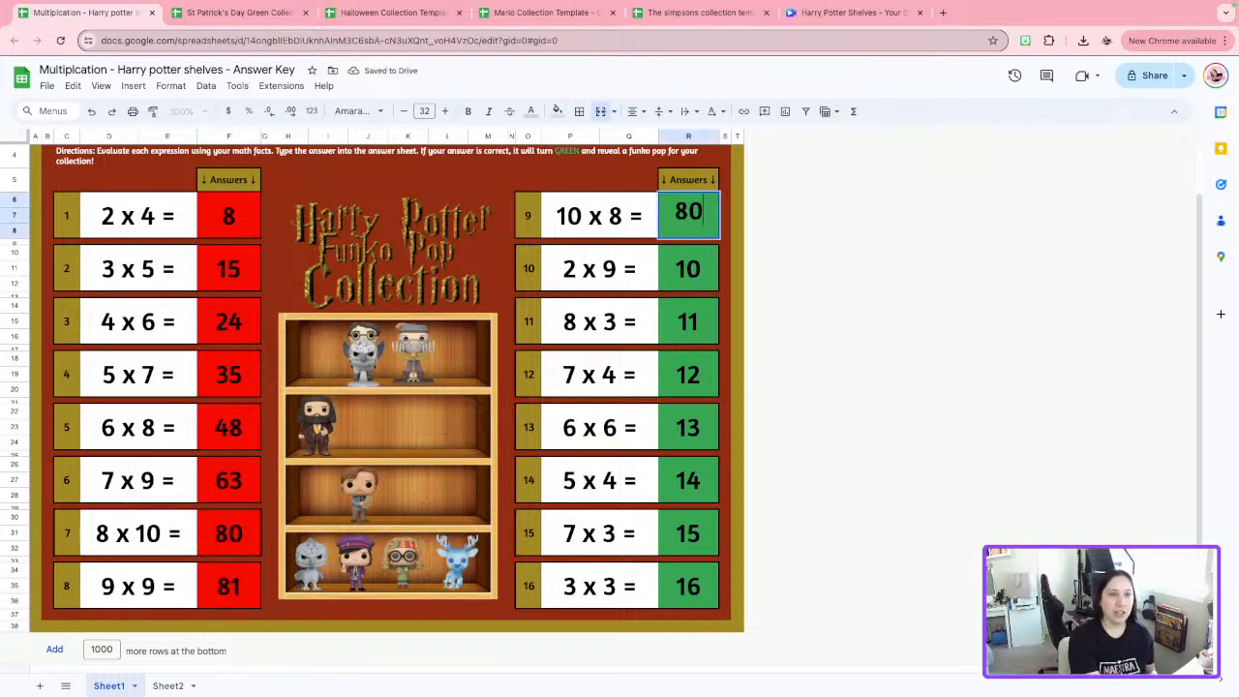
click(692, 283)
text(18)
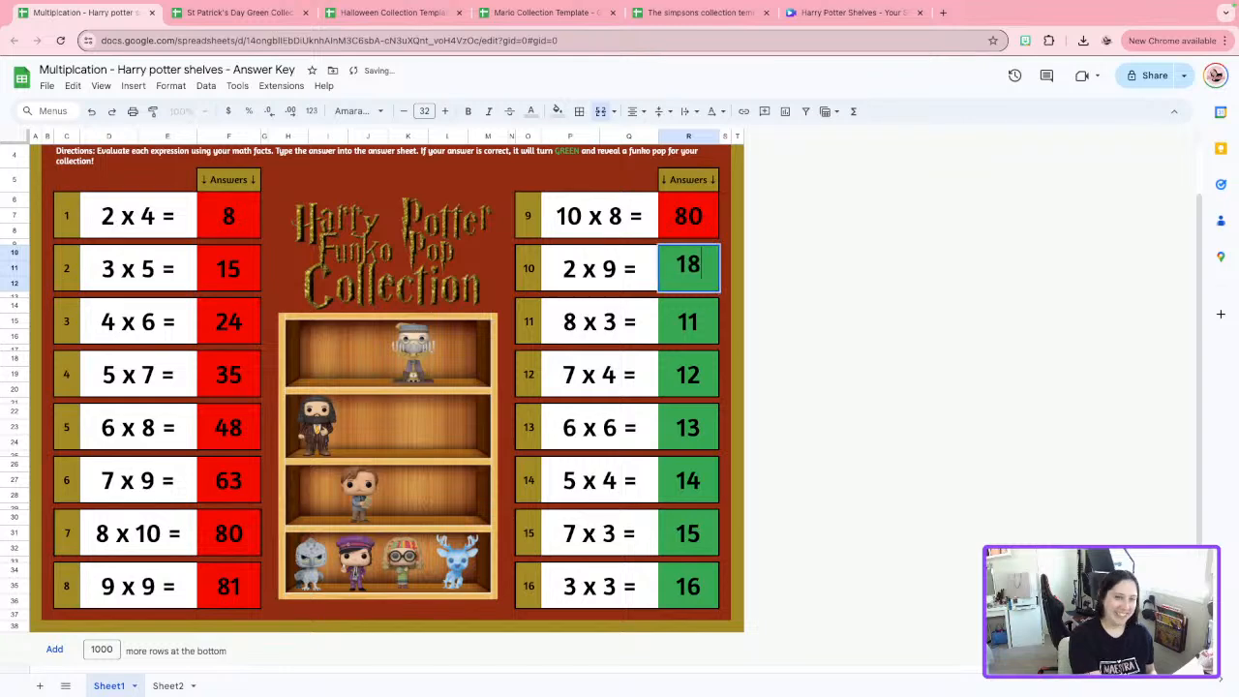
click(693, 335)
text(24)
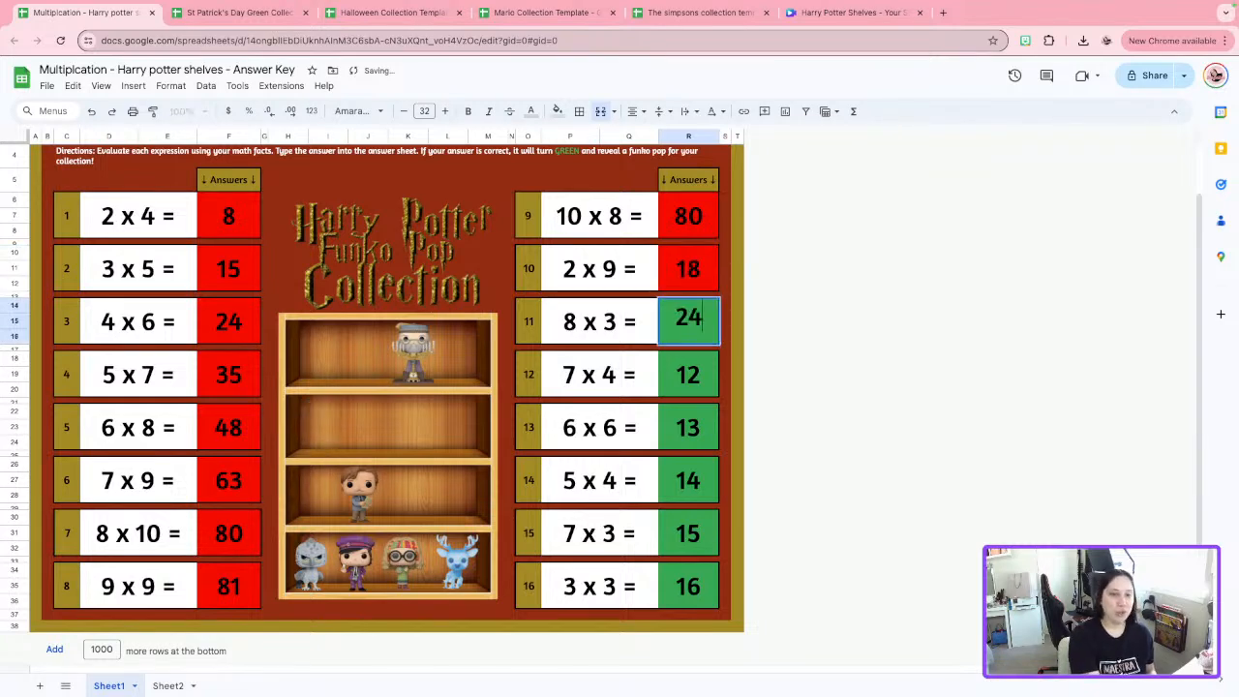
click(693, 375)
text(28)
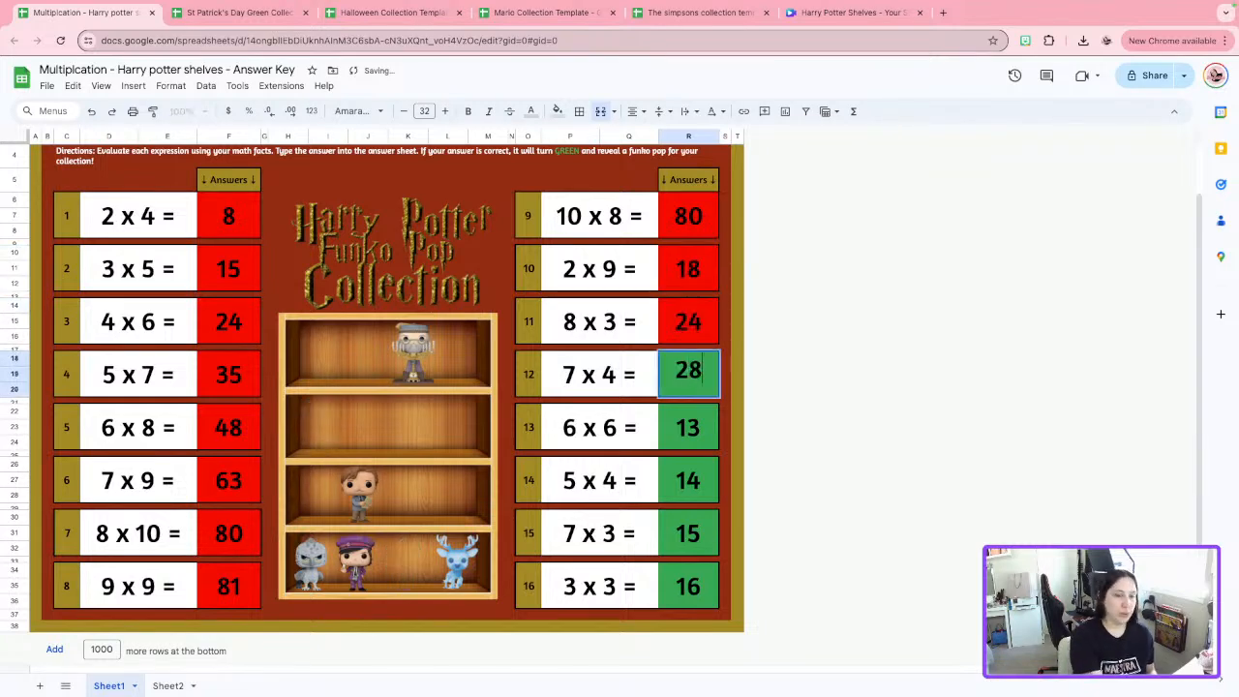
Set the answers to questions 13 through 16 to 36, 20, 21 and 9.
click(706, 434)
text(36)
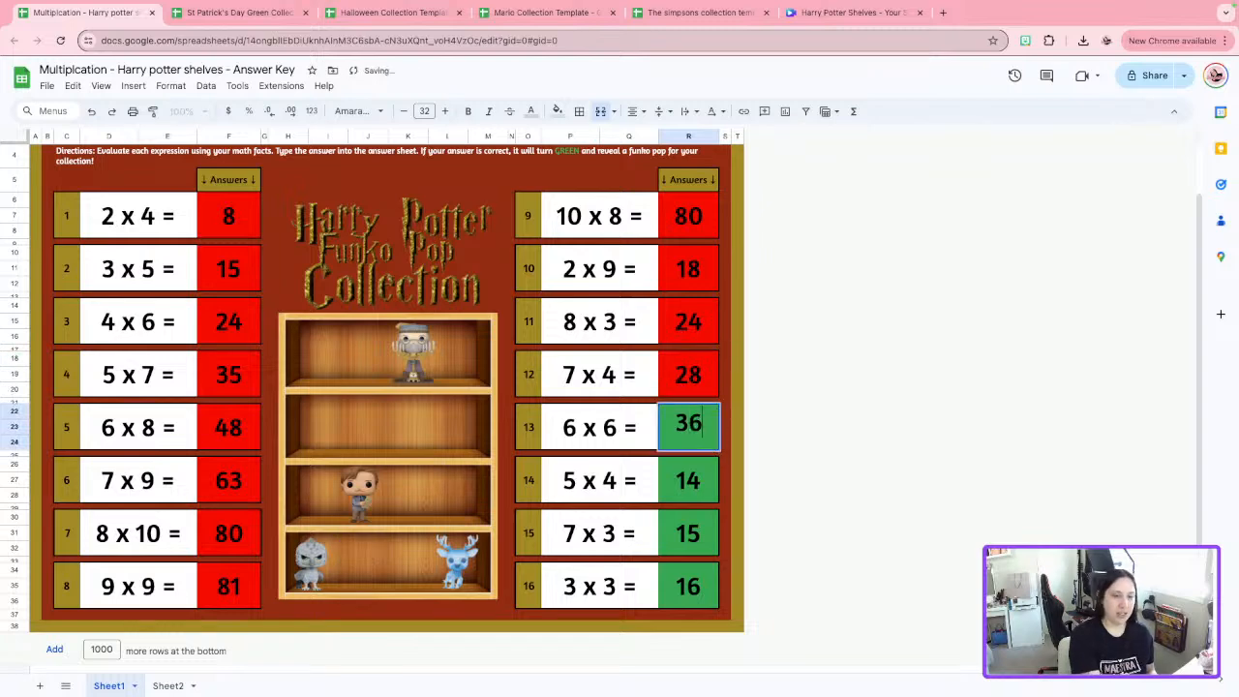
click(690, 496)
text(20)
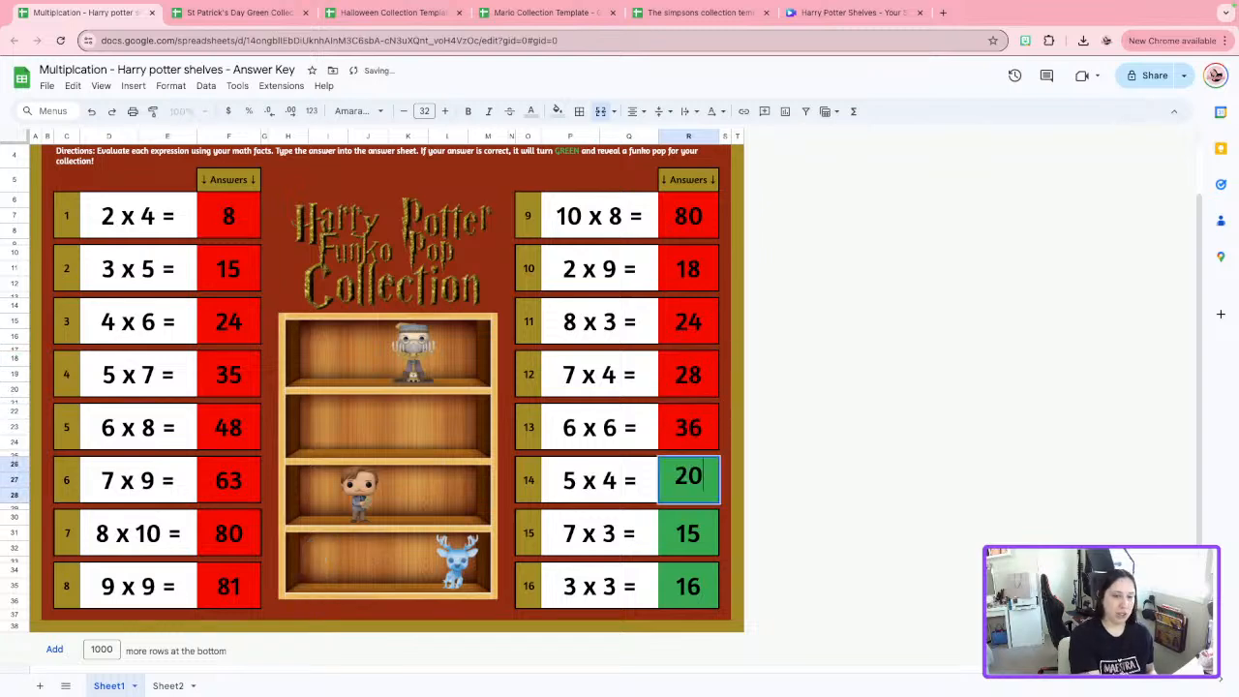
click(690, 531)
text(21)
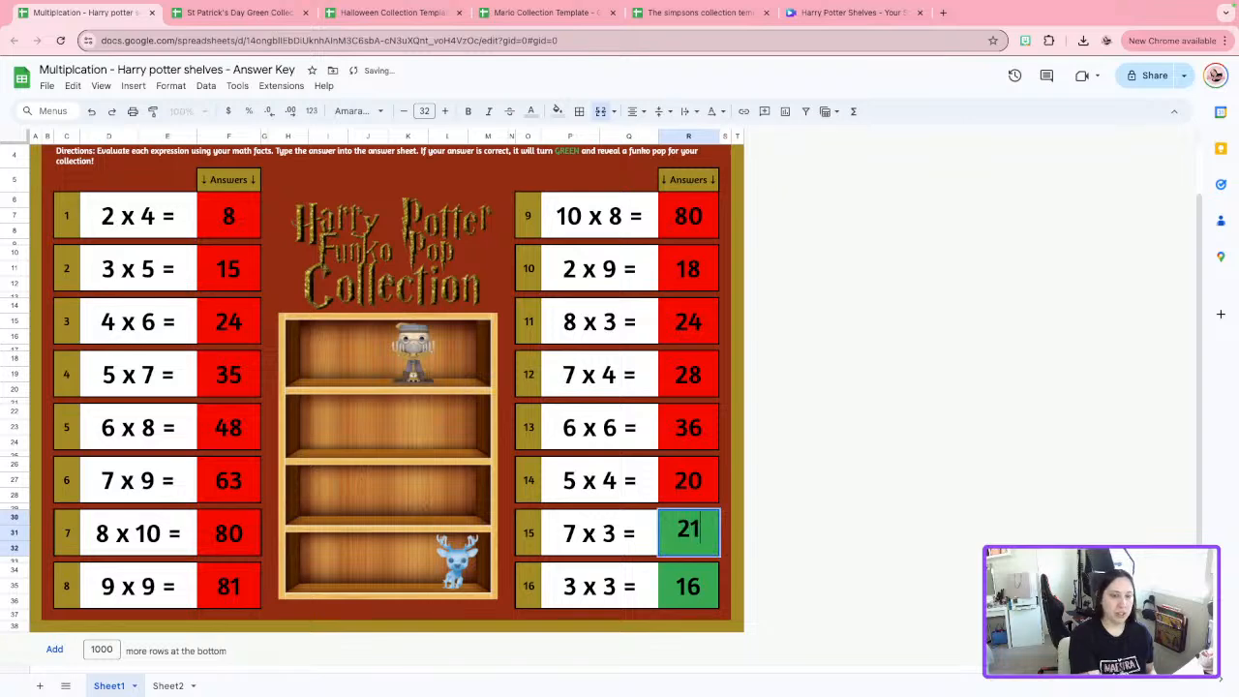
click(690, 583)
text(9)
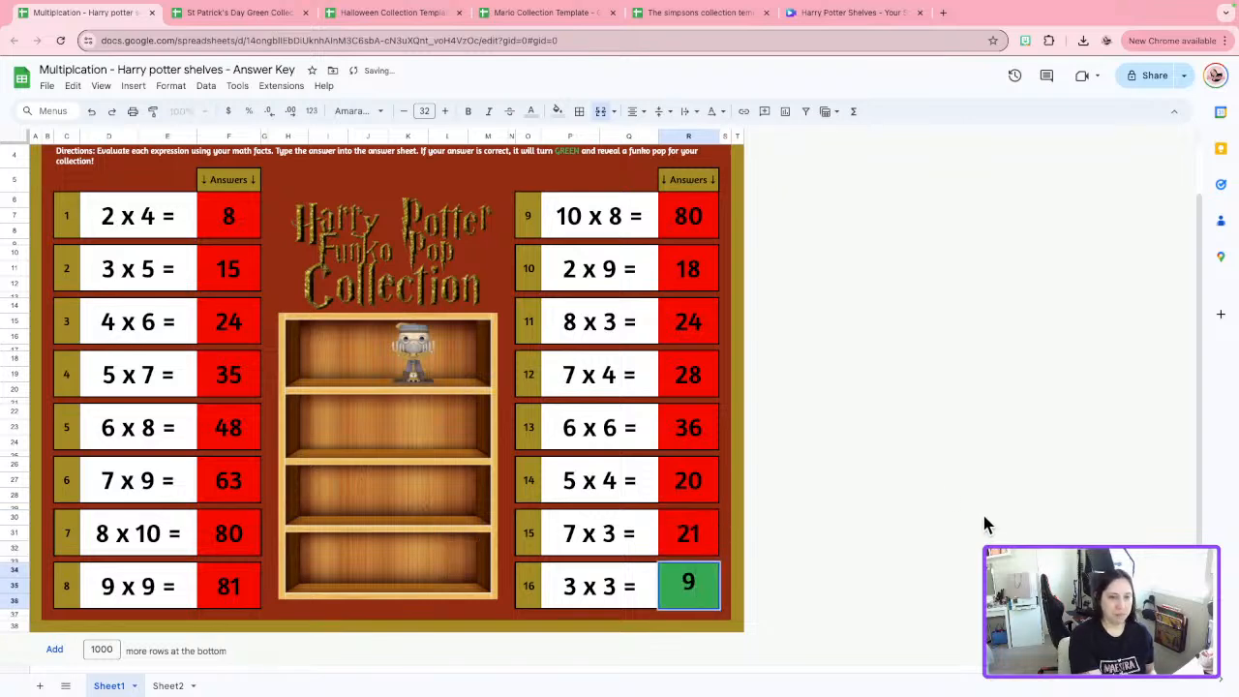
click(891, 448)
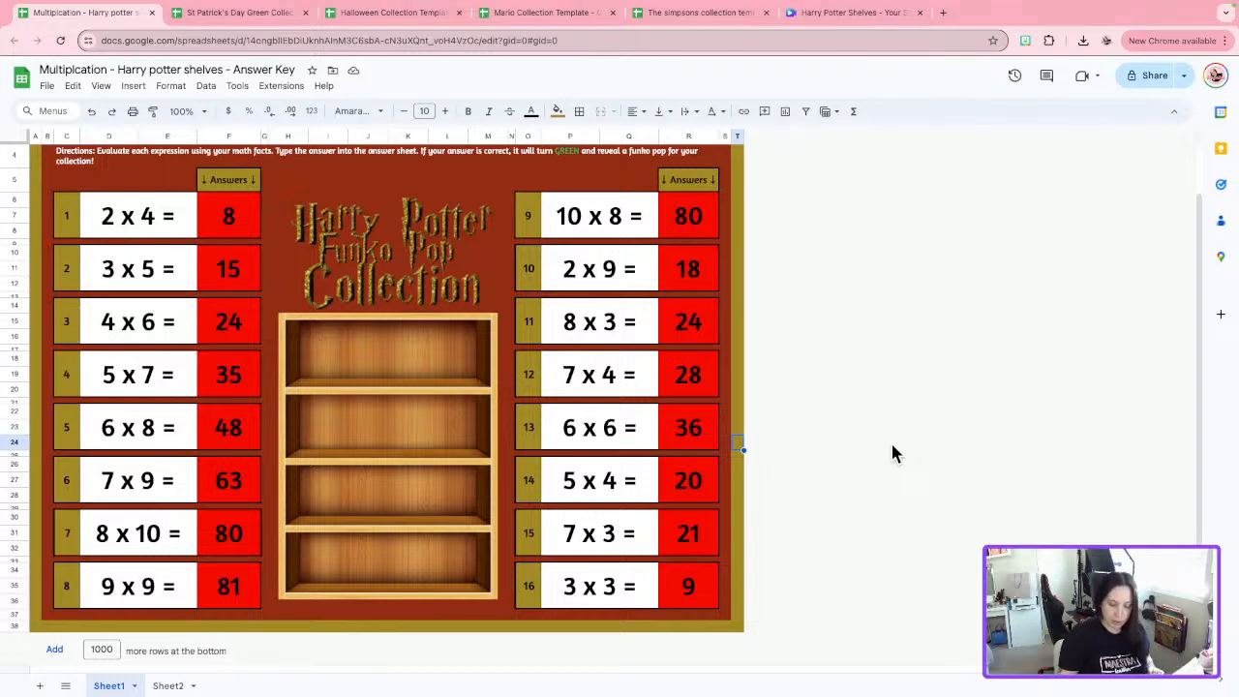
On Sheet2, clear the Question heading and the list from blank through 16 in column K.
click(168, 685)
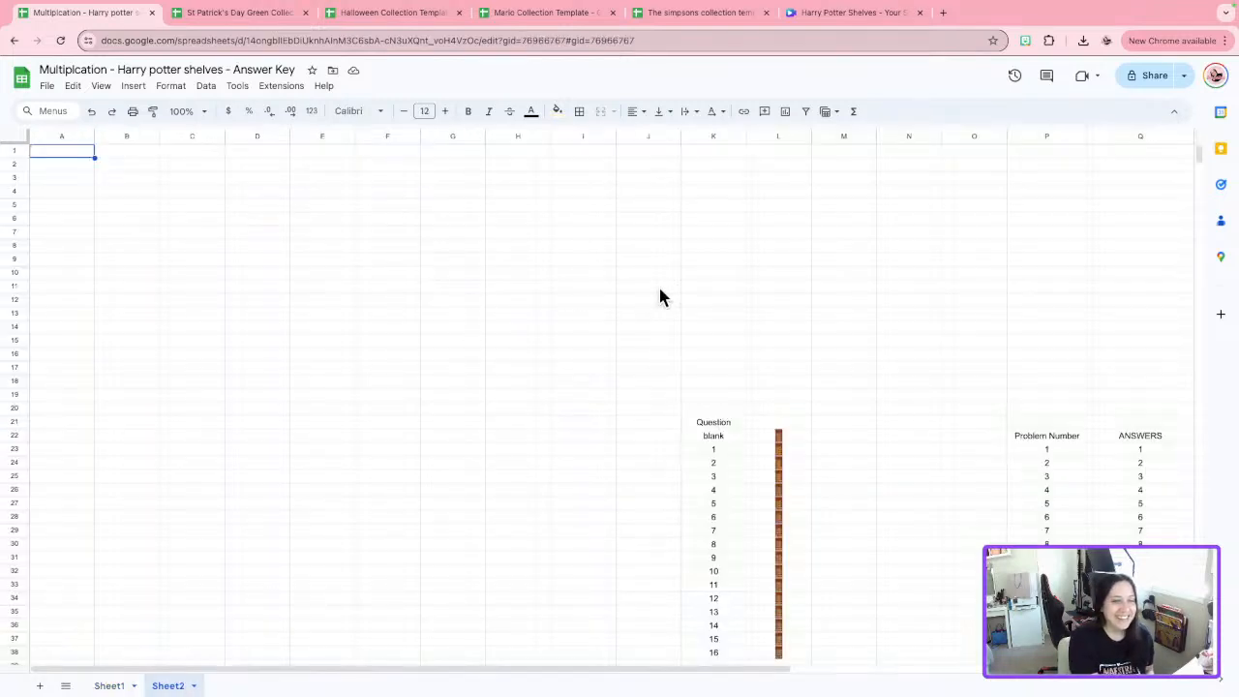
drag(239, 668, 462, 669)
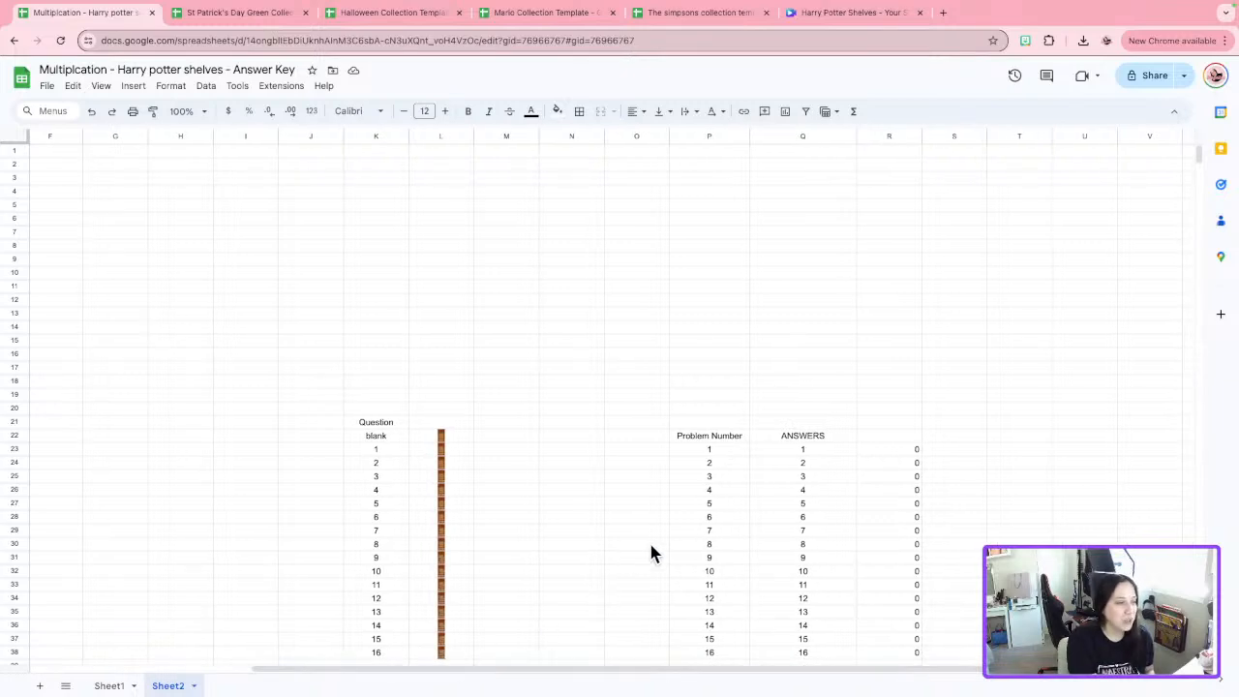
scroll(705, 517, down, 2)
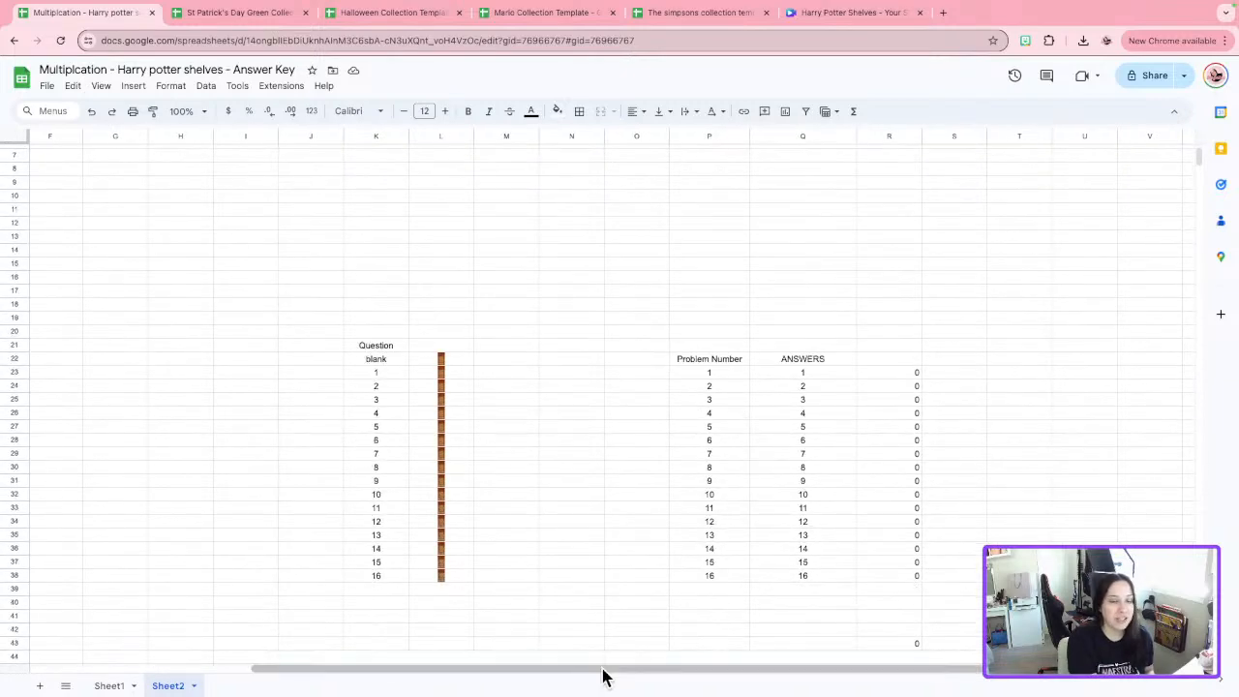
drag(602, 675, 625, 674)
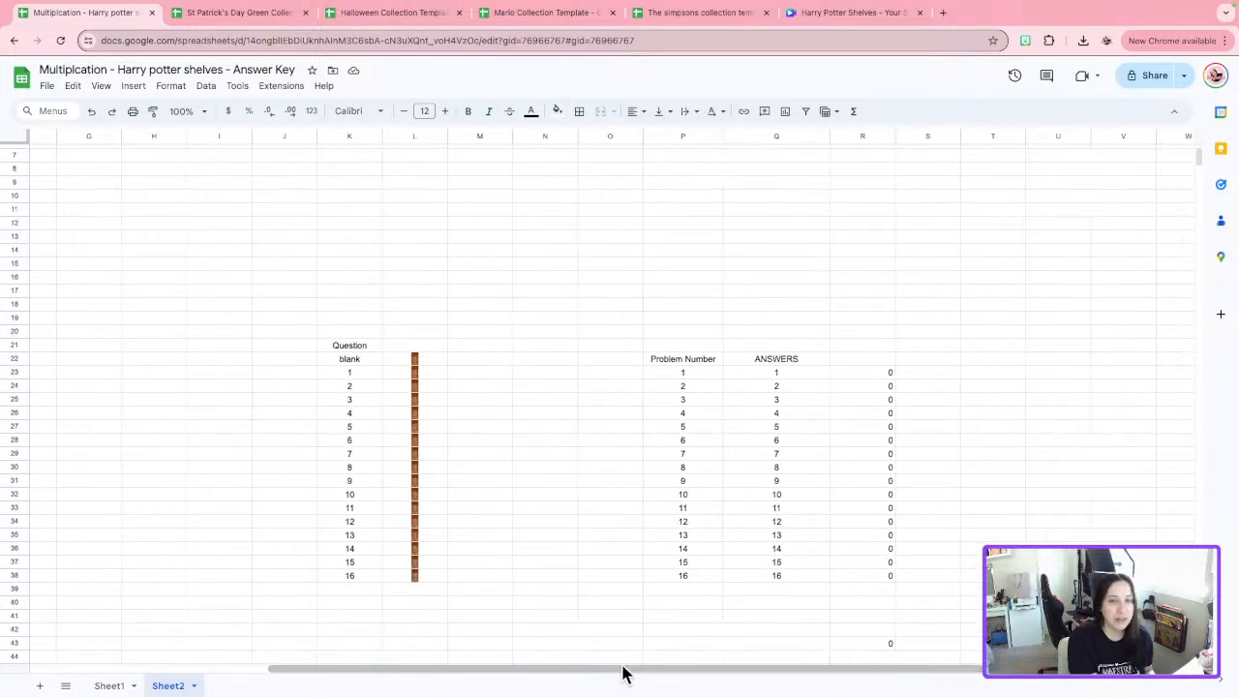
click(751, 375)
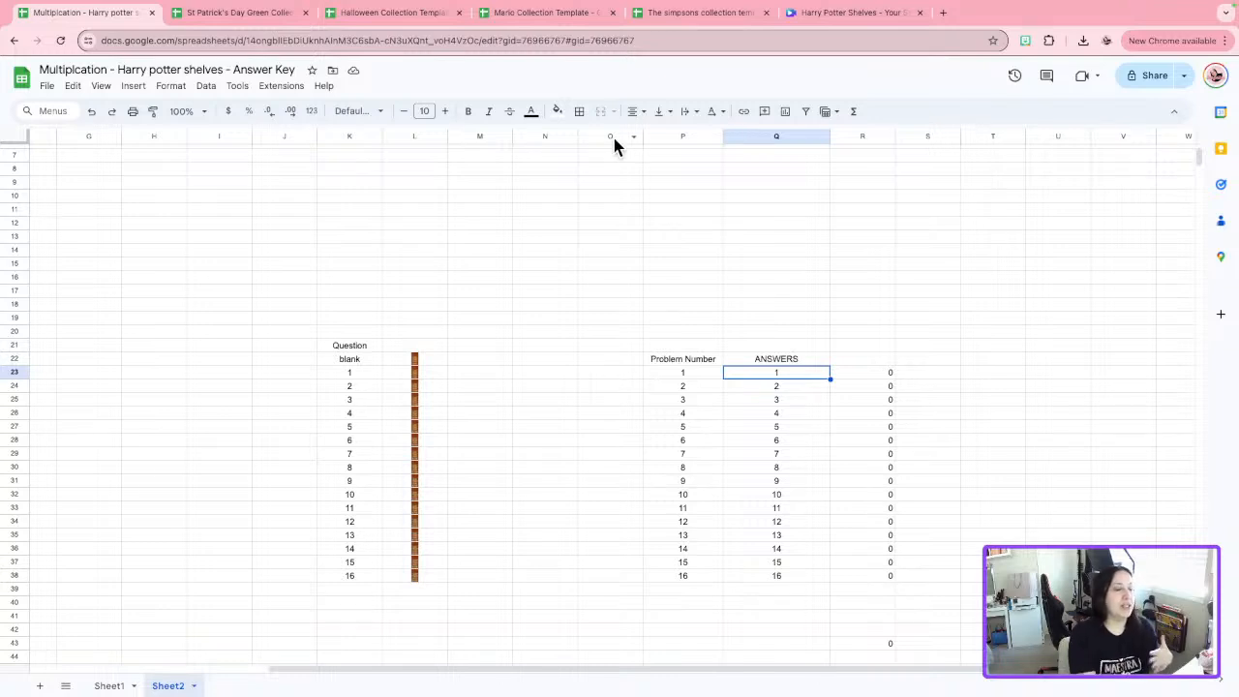
click(609, 345)
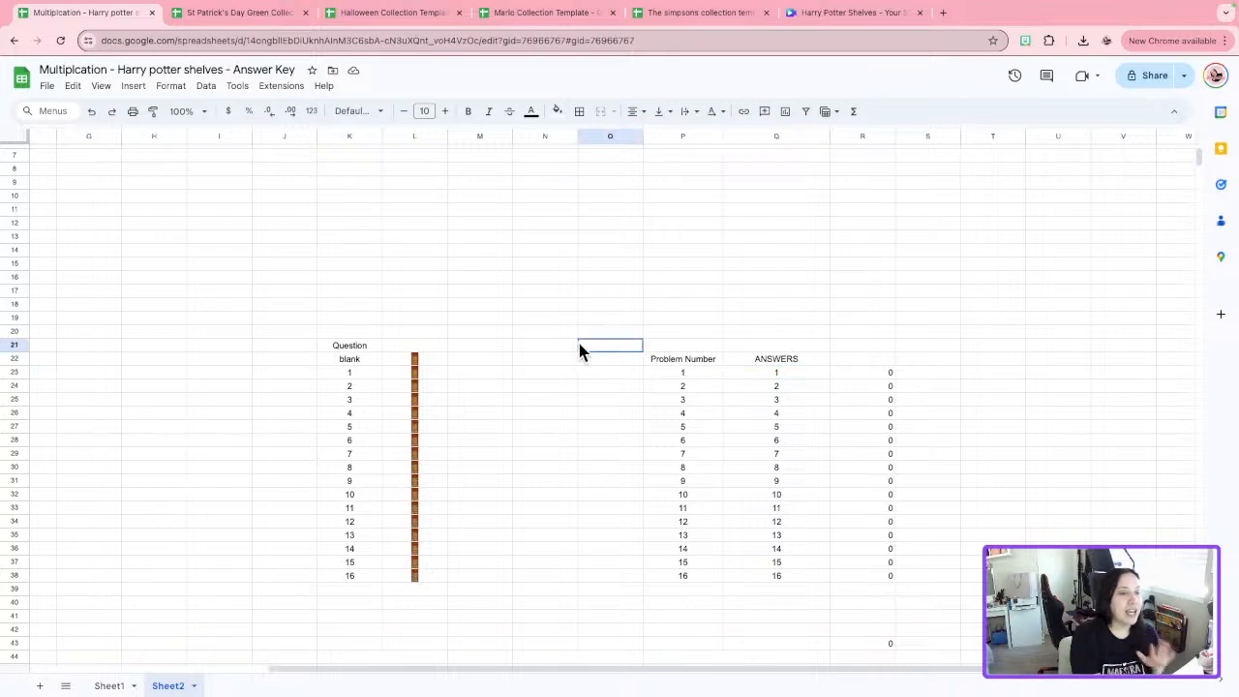
drag(351, 288, 367, 586)
key(Delete)
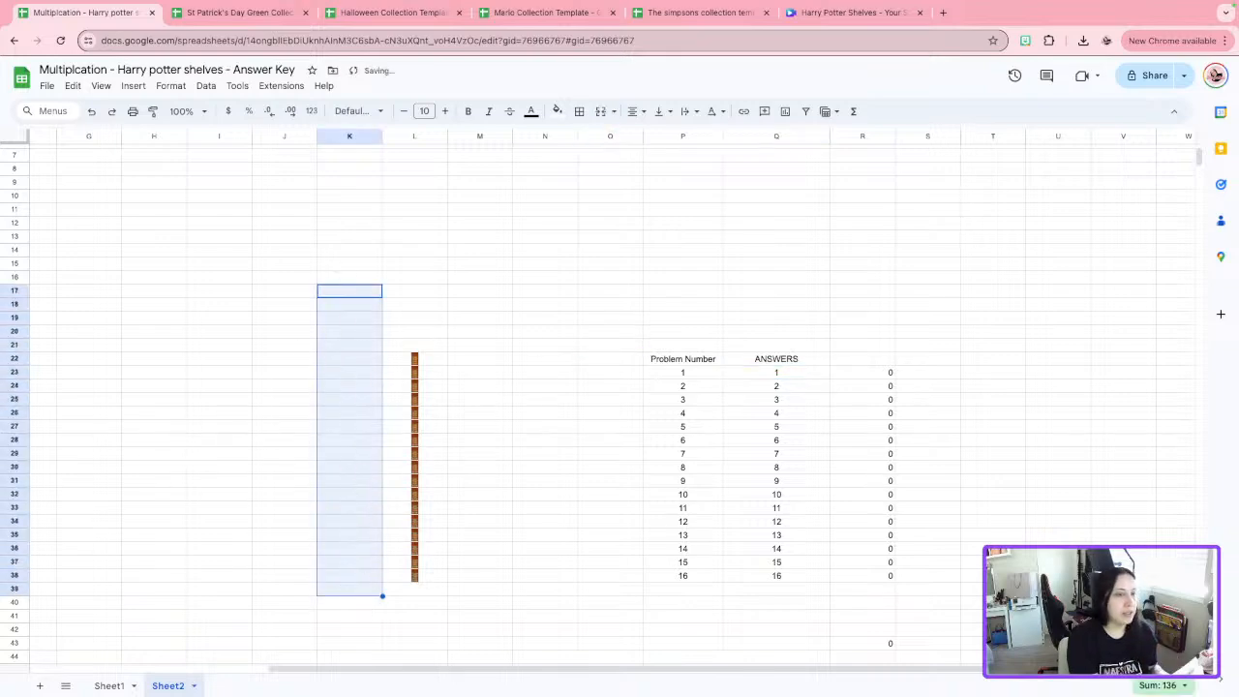
click(570, 451)
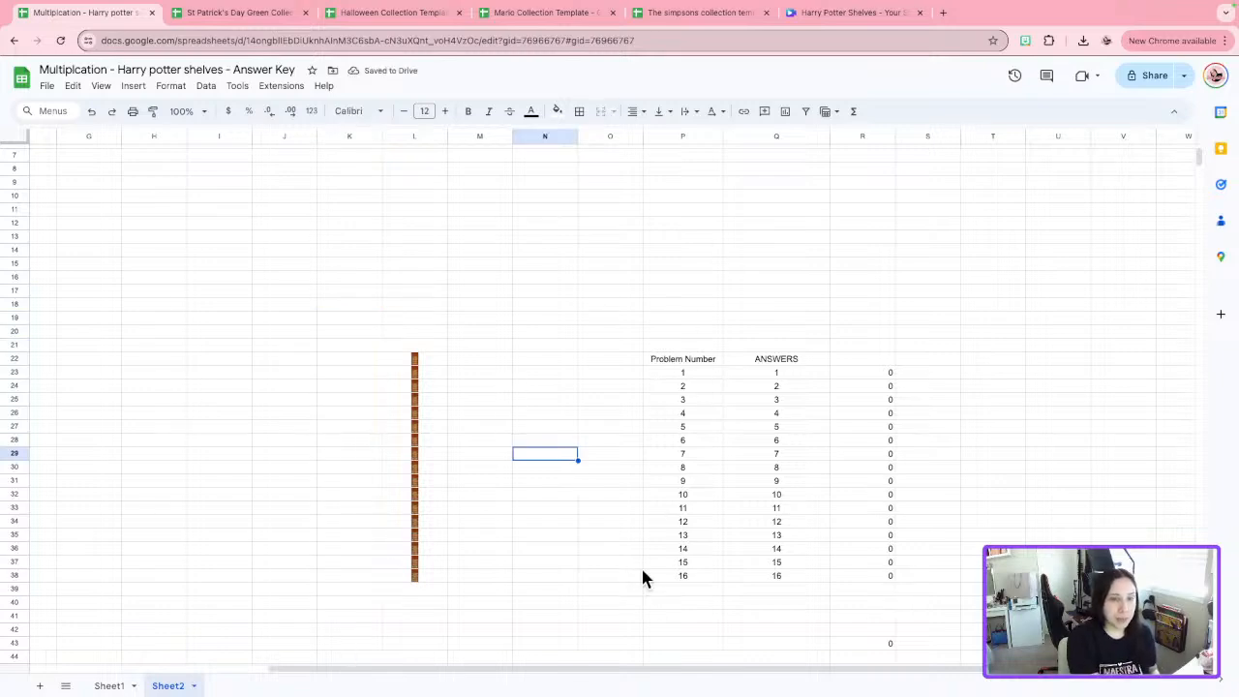
Examine how the Problem Number, ANSWERS and scoring columns on Sheet2 relate to the questions on Sheet1.
click(745, 374)
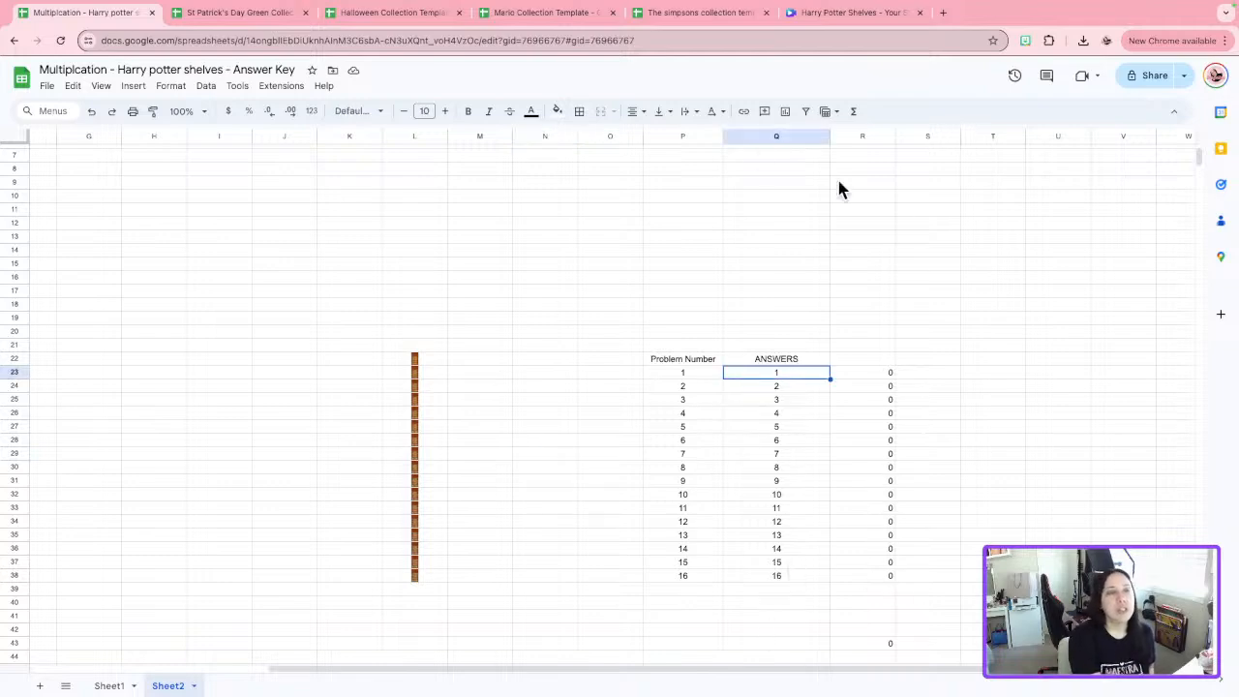
drag(701, 290, 700, 624)
click(108, 685)
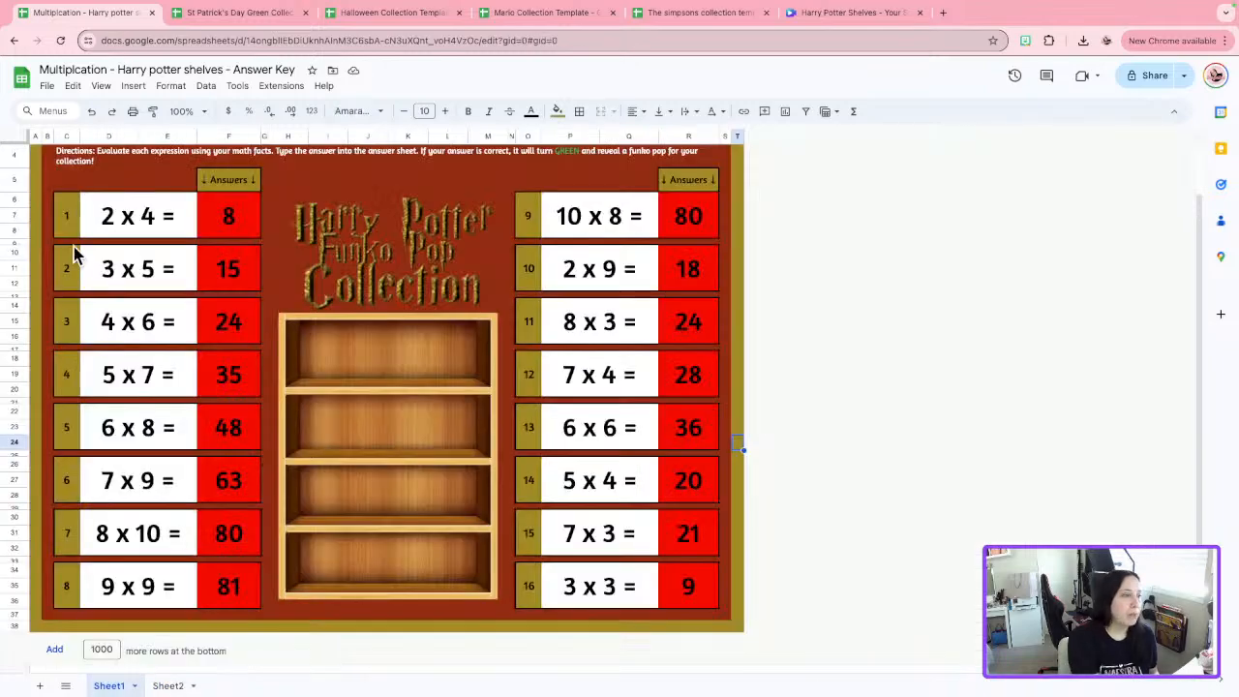
click(159, 685)
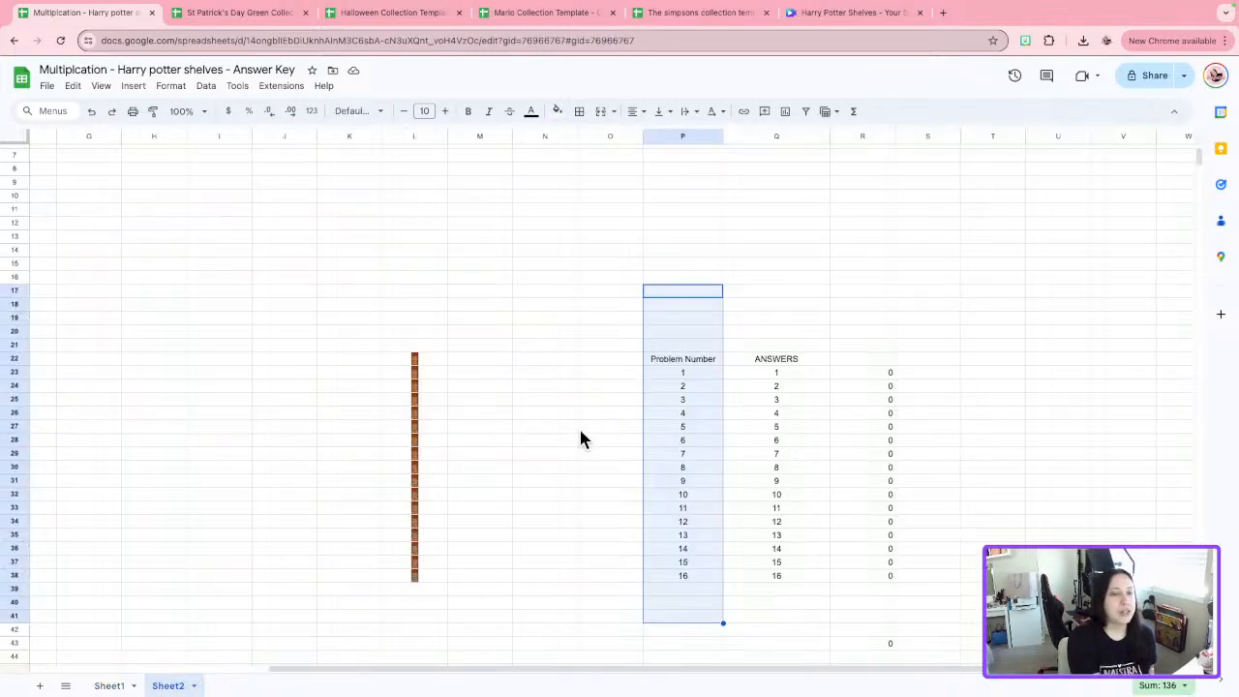
drag(802, 377, 792, 568)
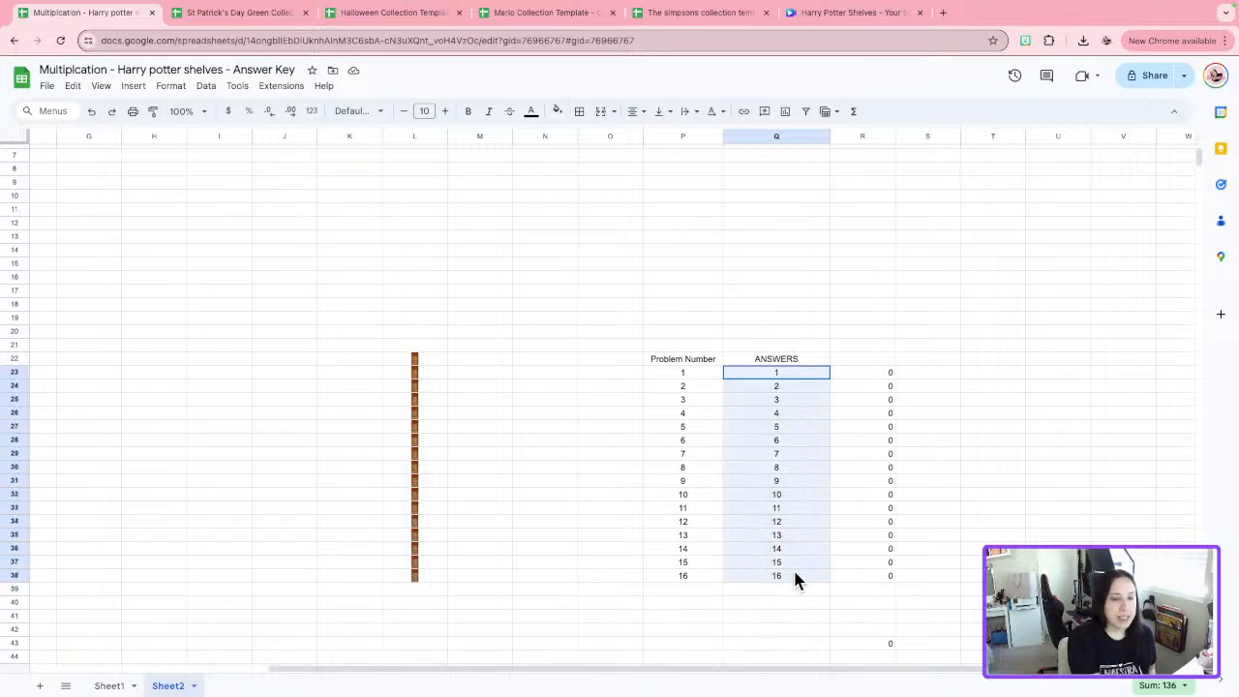
click(691, 375)
click(795, 379)
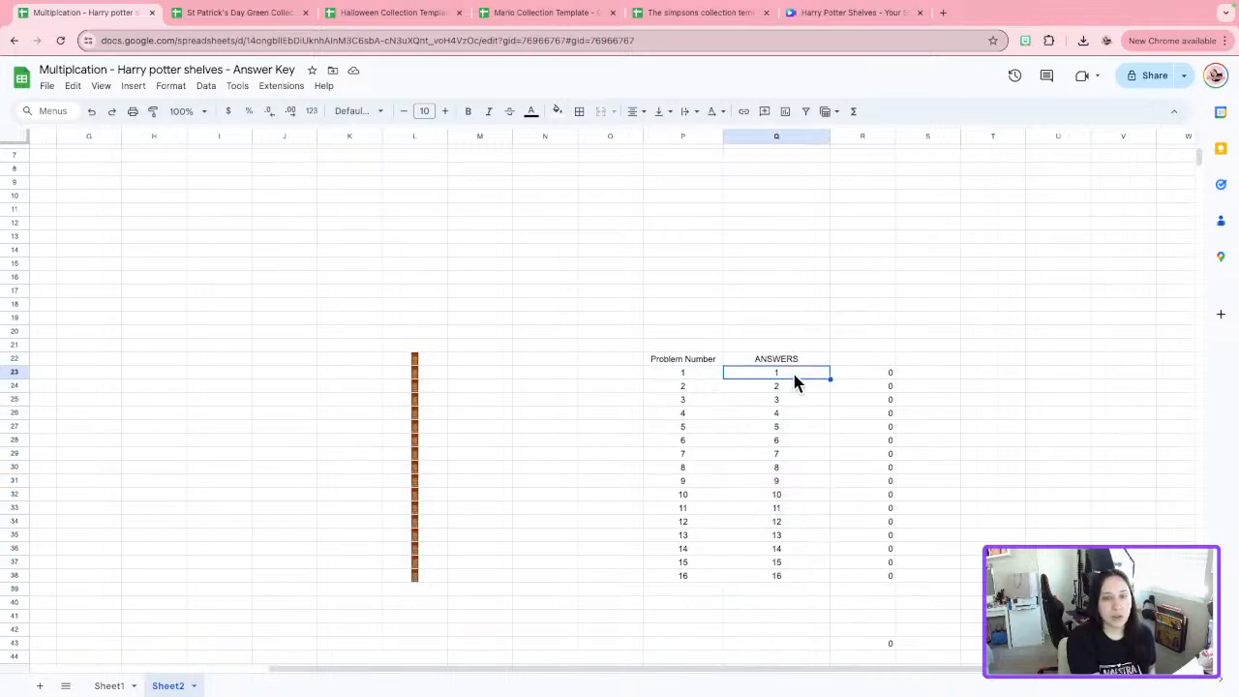
click(682, 392)
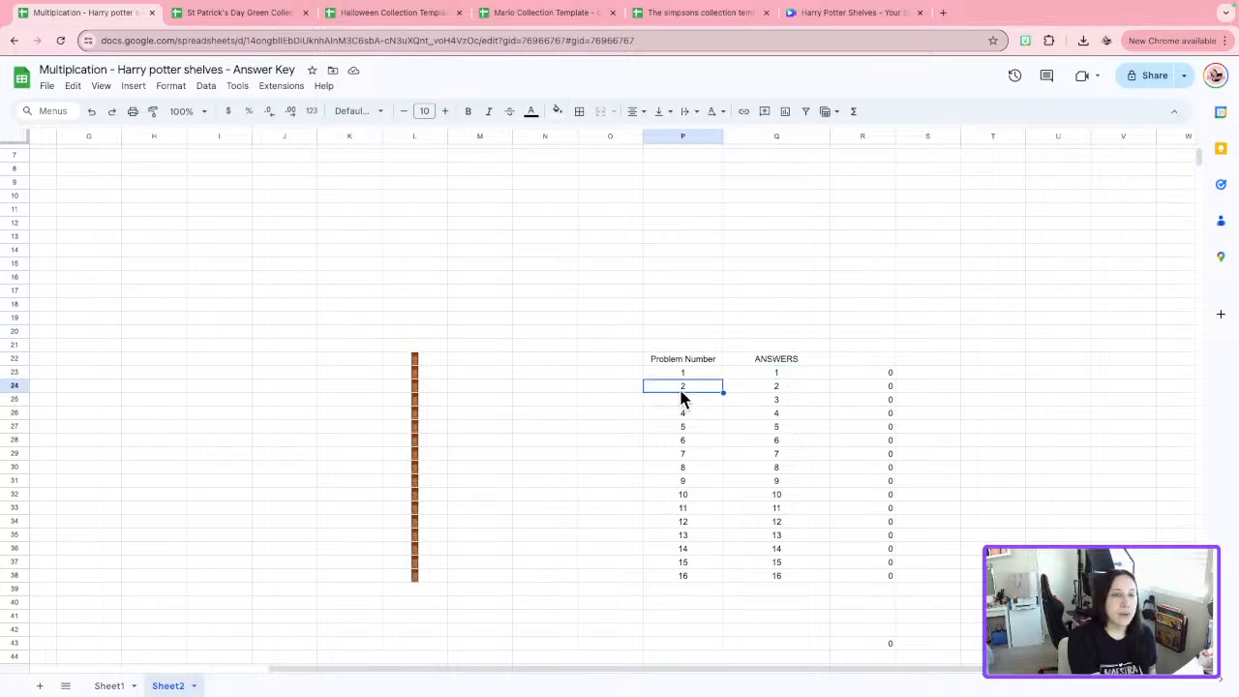
click(792, 383)
click(963, 360)
drag(869, 372, 868, 573)
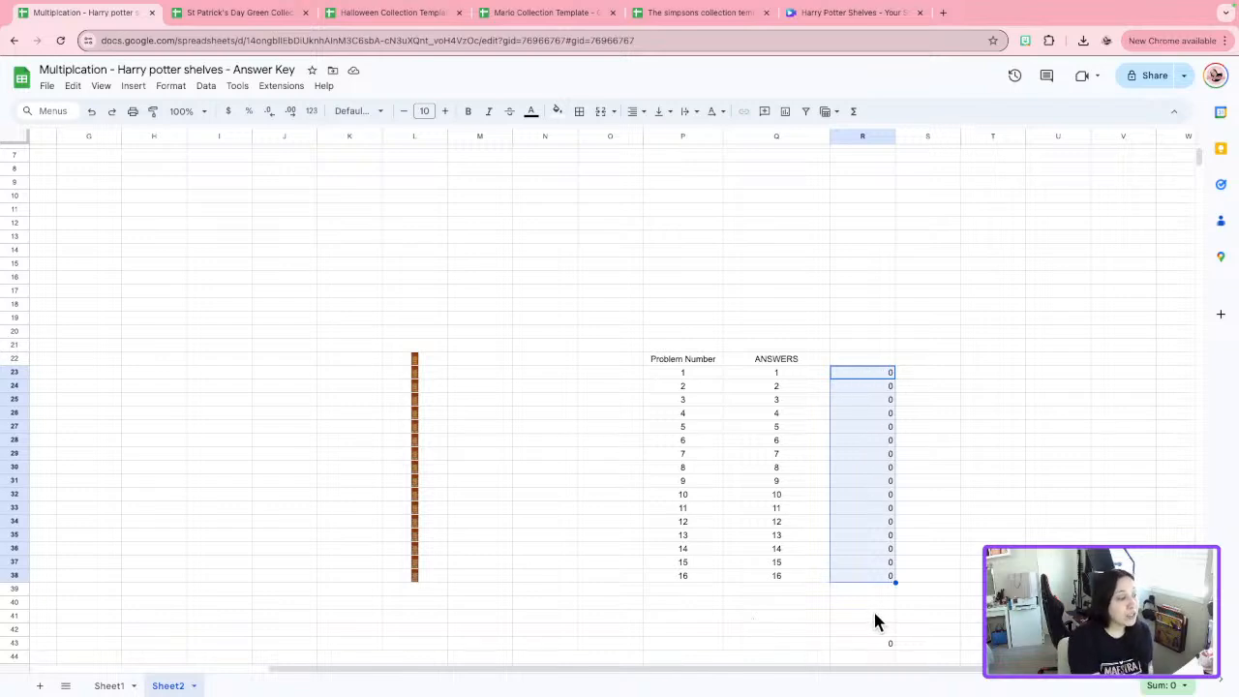
click(921, 371)
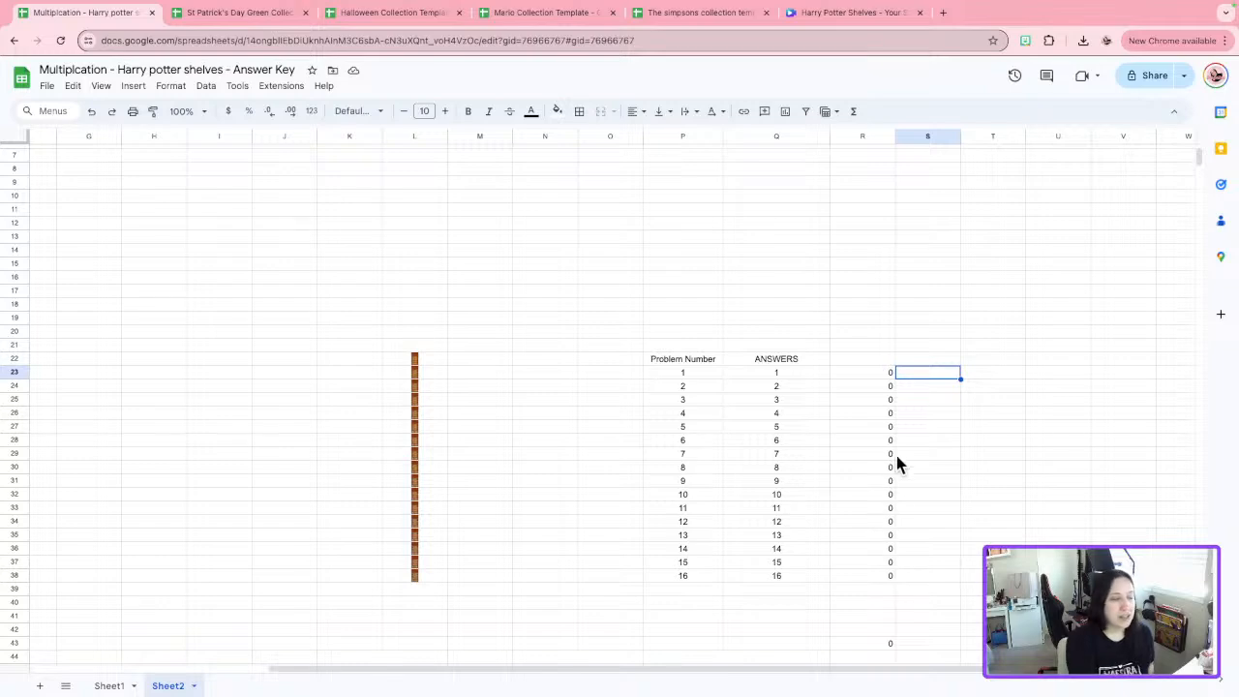
Set problem 1's entry in the ANSWERS column to 8 and check its scoring cell in column R.
click(799, 377)
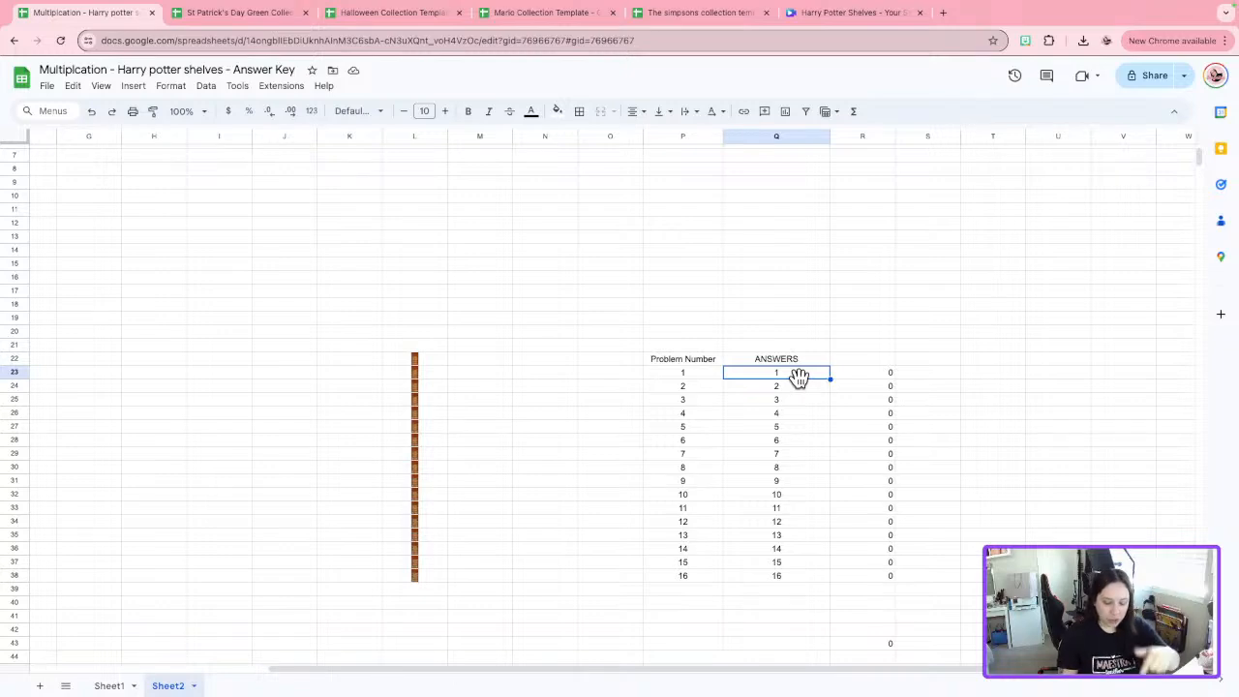
text(8)
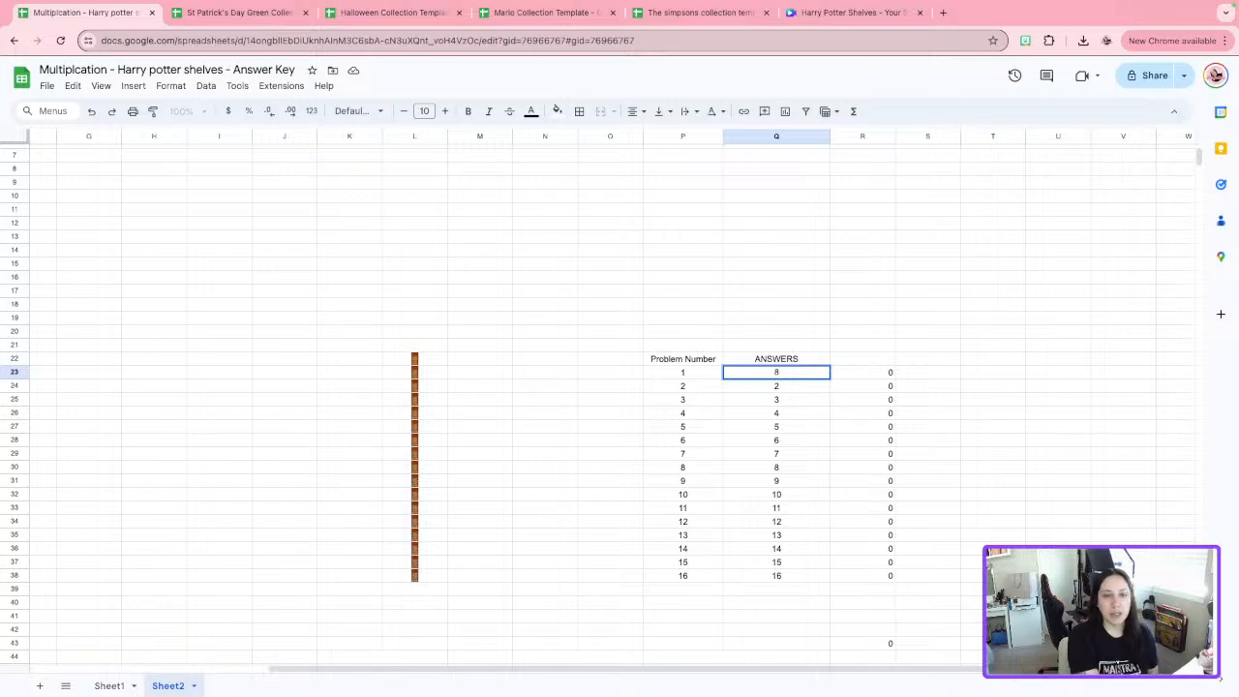
key(Return)
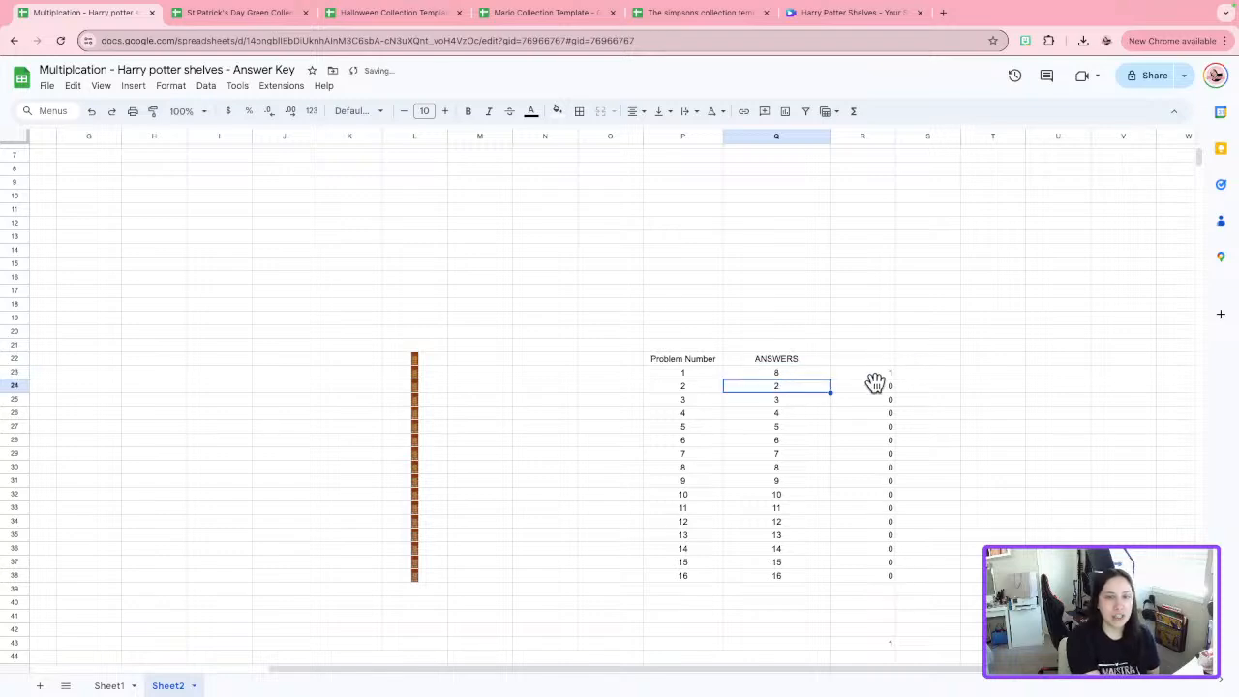
click(1016, 373)
click(874, 373)
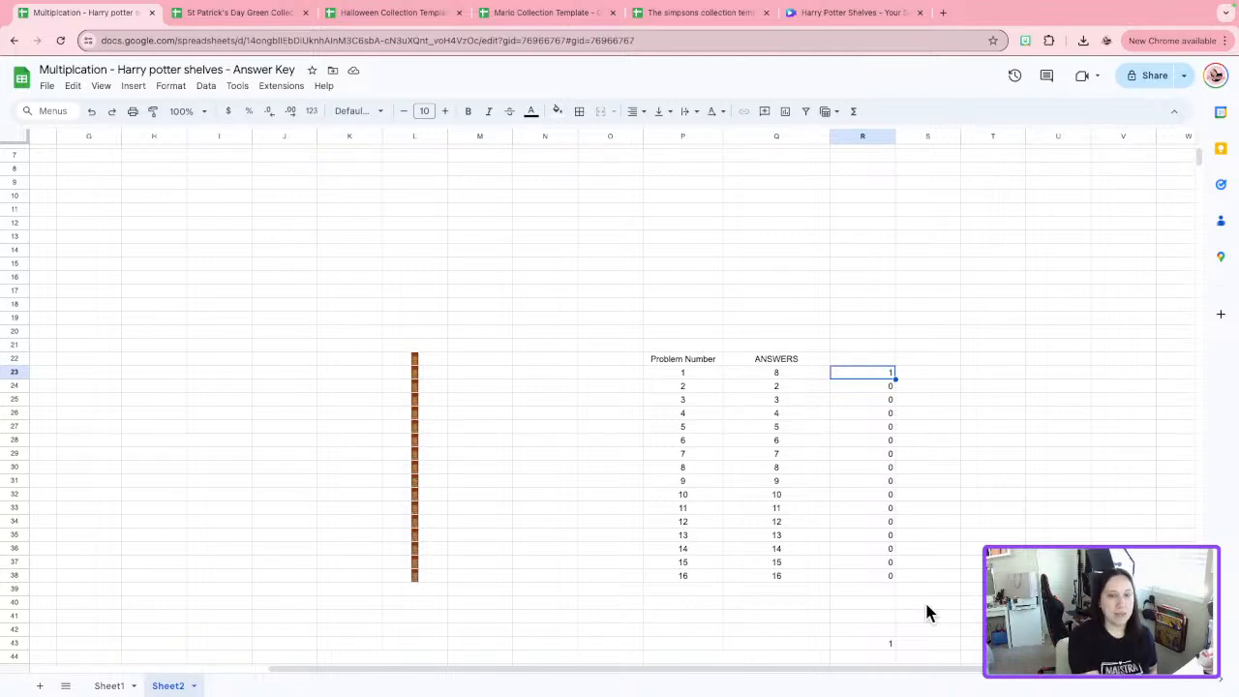
Try 14 as problem 2's entry in the ANSWERS column and compare it with the worksheet on Sheet1.
click(785, 388)
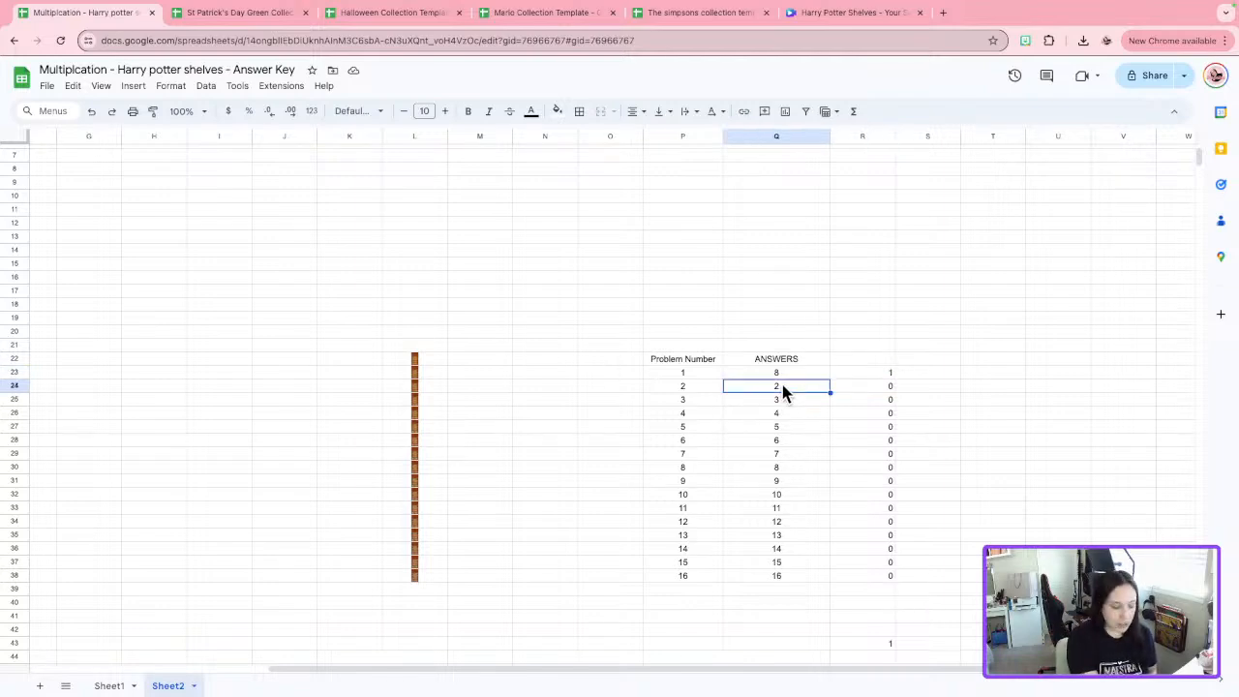
text(14)
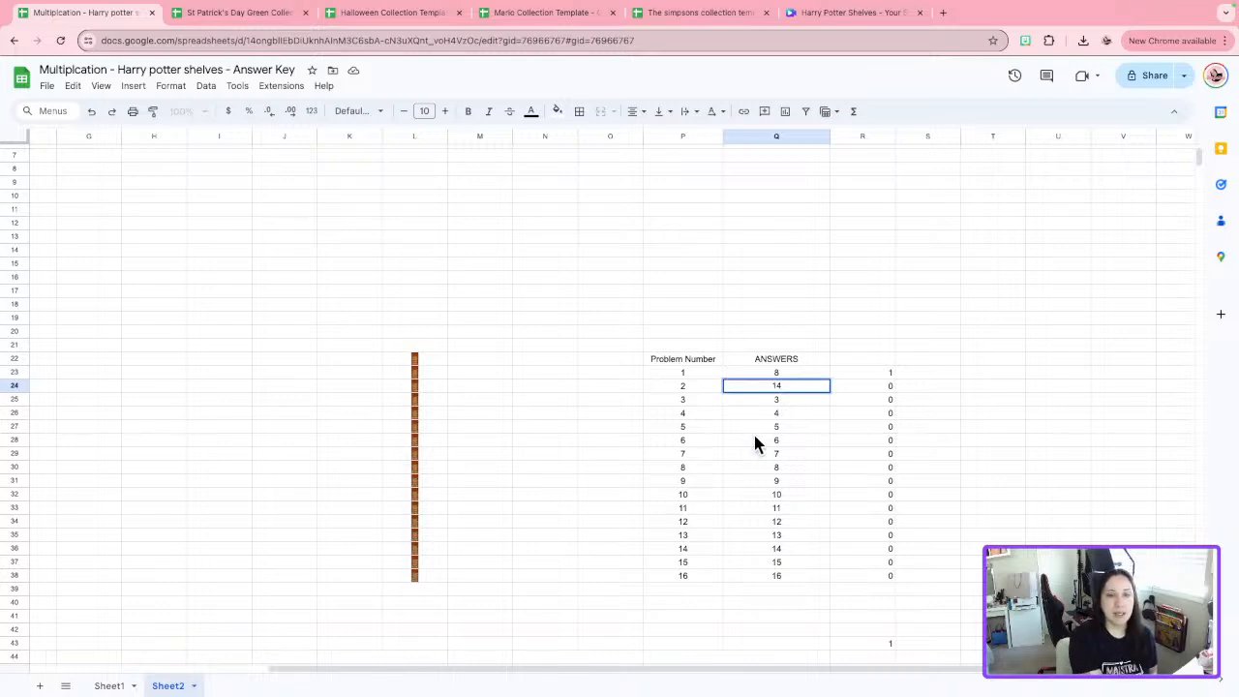
click(755, 439)
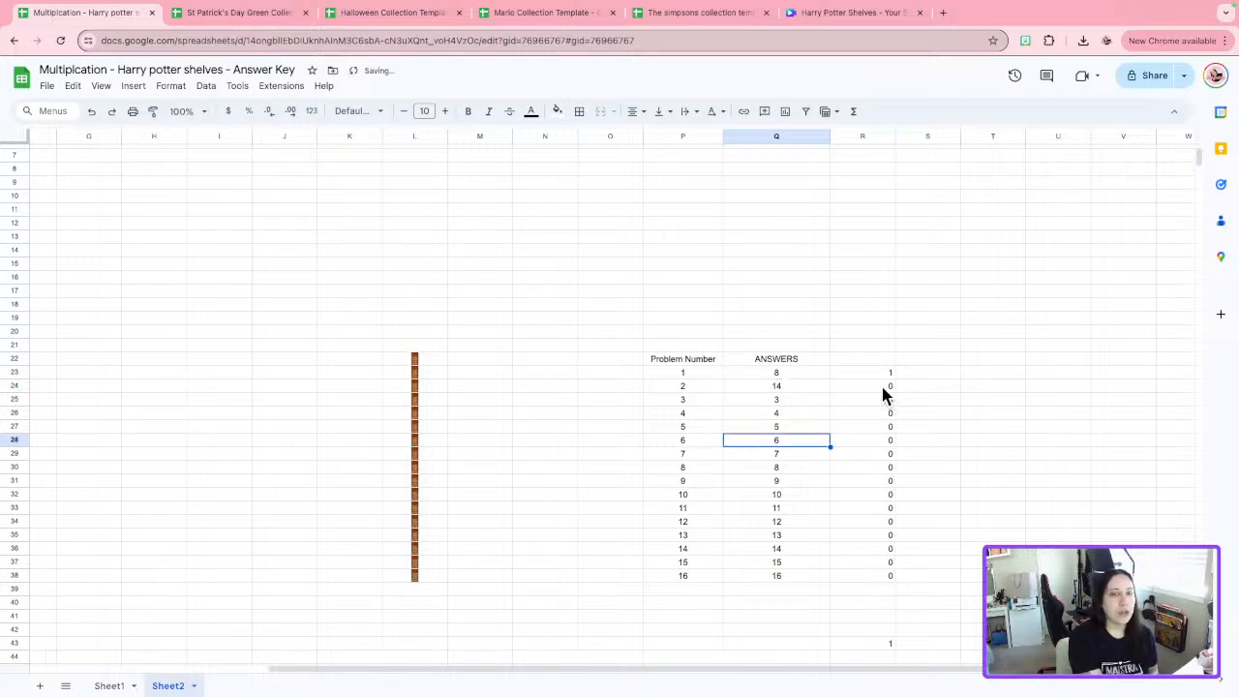
click(95, 683)
click(167, 685)
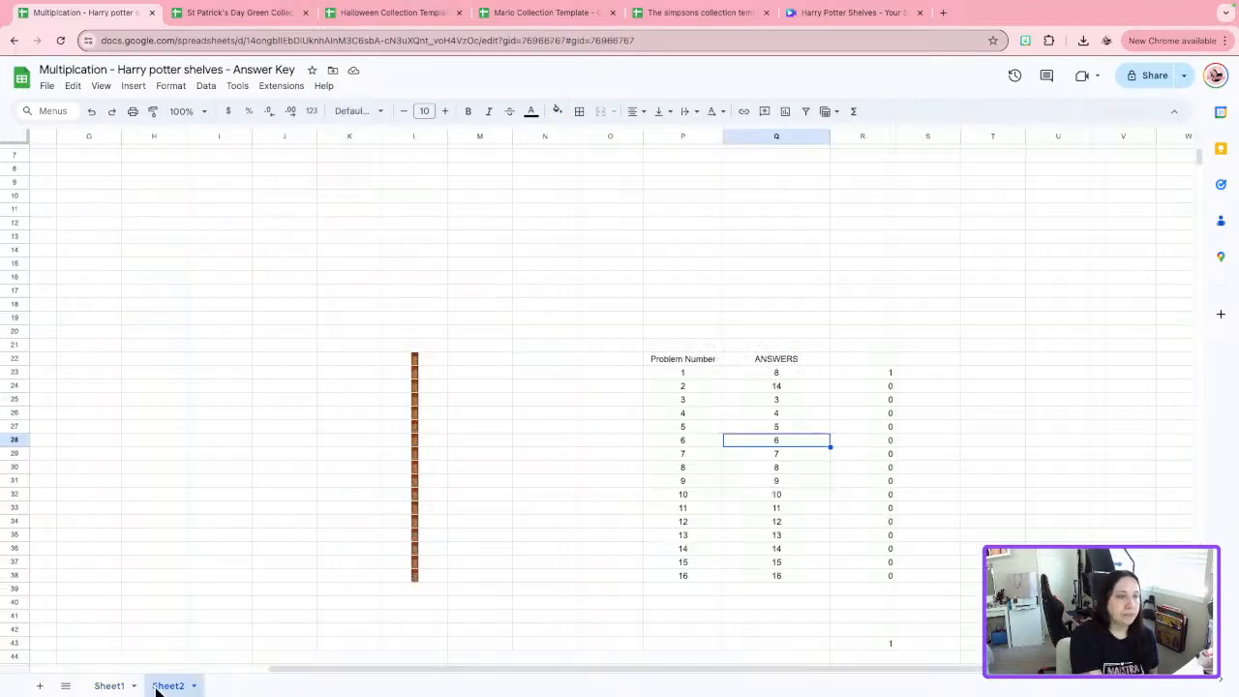
Enter 15, 24 and 35 in the ANSWERS column for problems 2 through 4.
click(788, 385)
text(15)
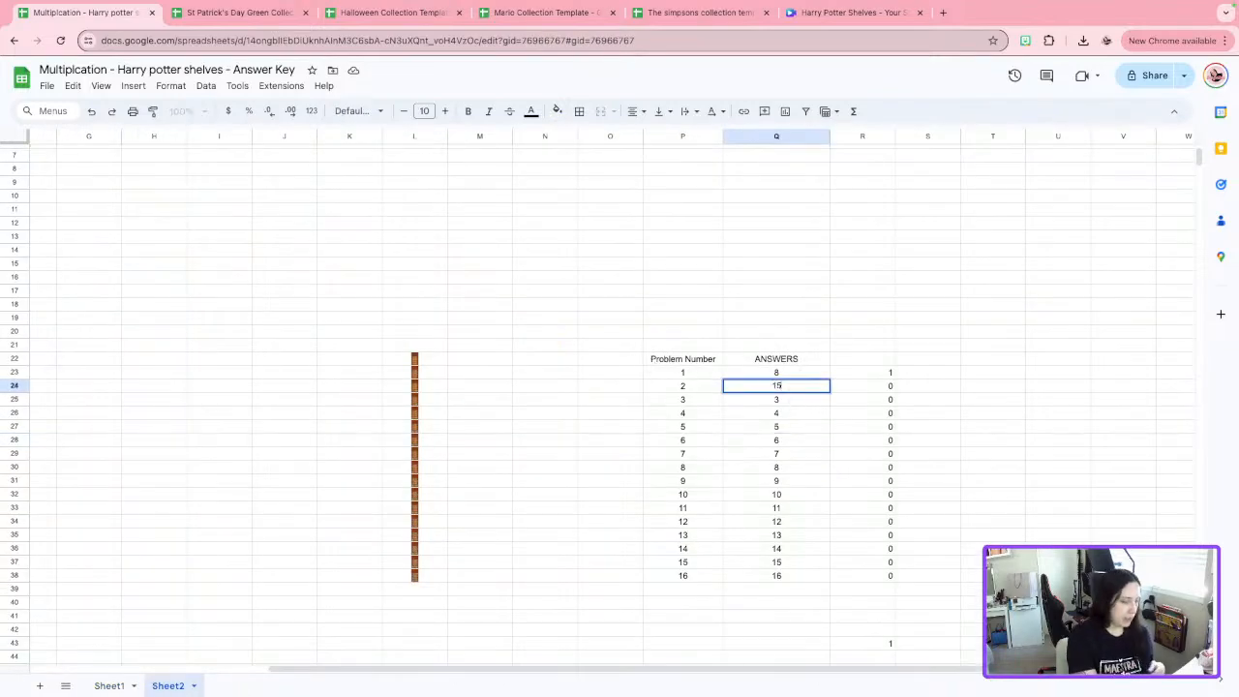
key(Return)
text(24)
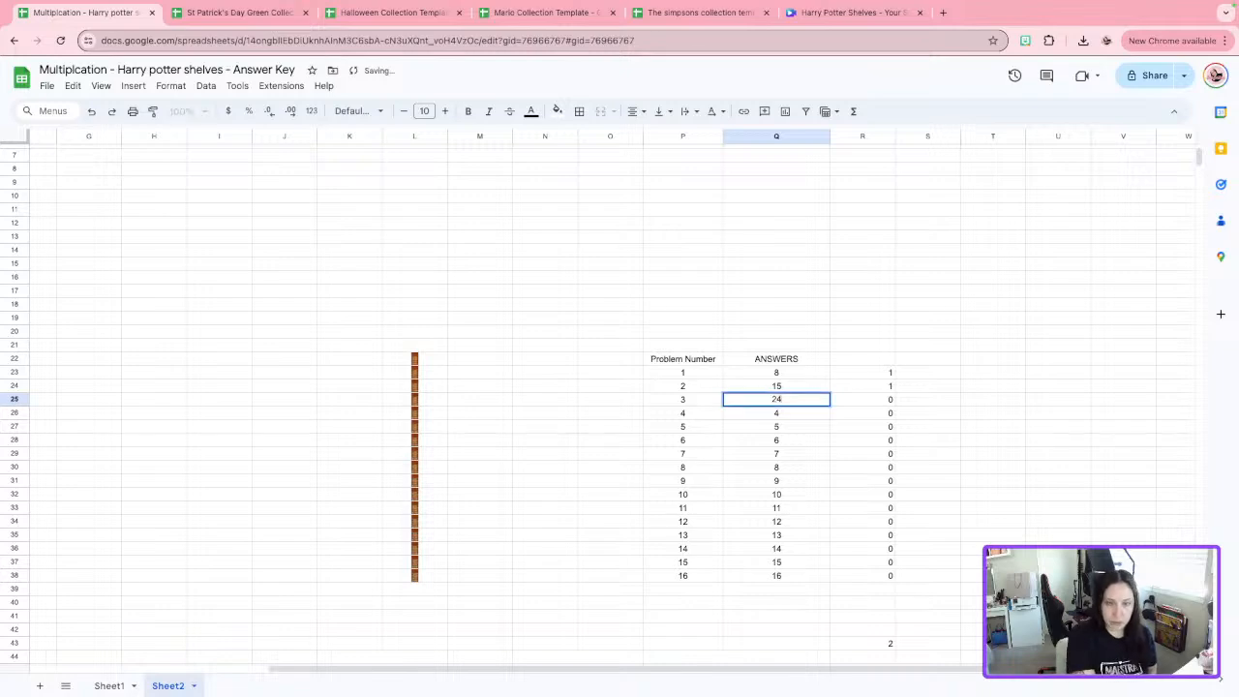
key(Return)
text(35)
key(Return)
Set the ANSWERS column entries for problems 5 through 8 to 48, 63, 80 and 81.
text(48)
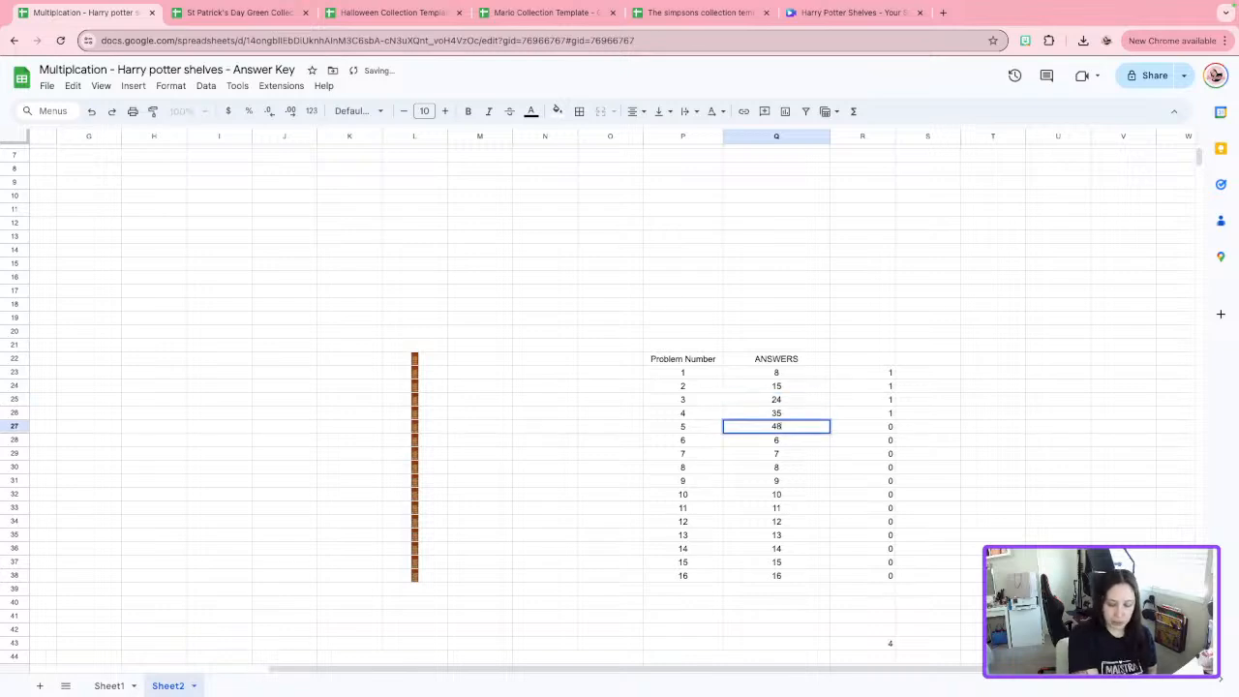
key(Return)
text(63)
key(Return)
text(80)
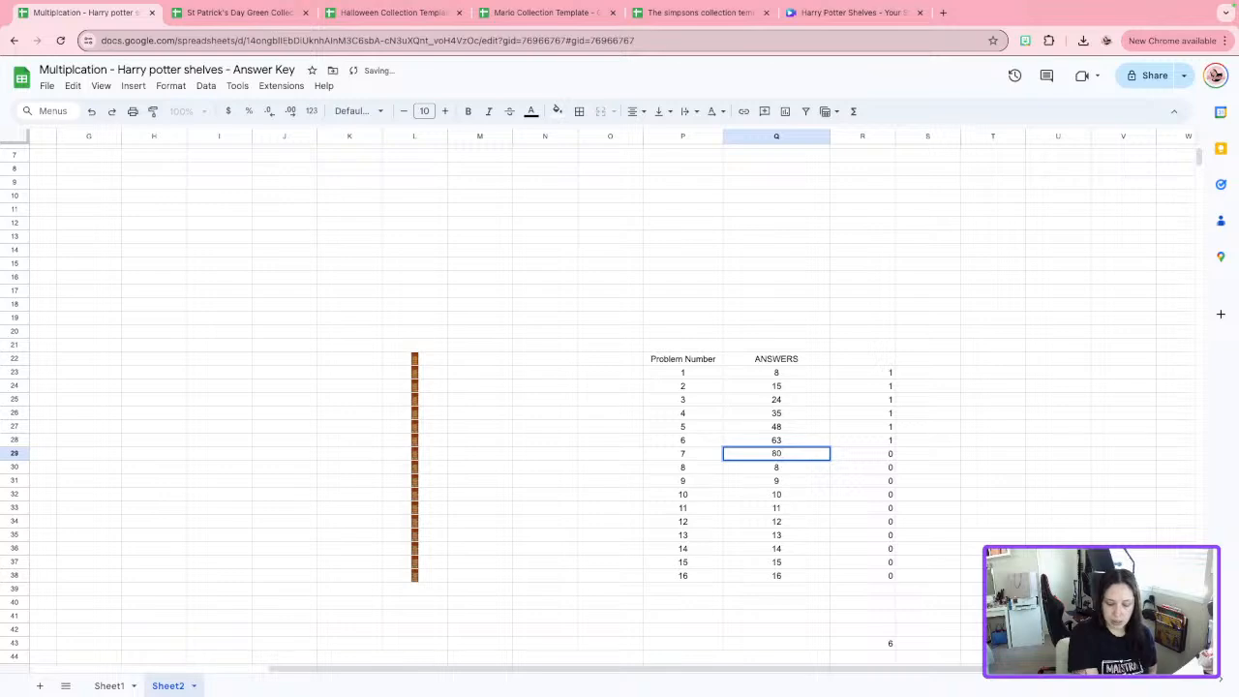
key(Return)
text(81)
key(Return)
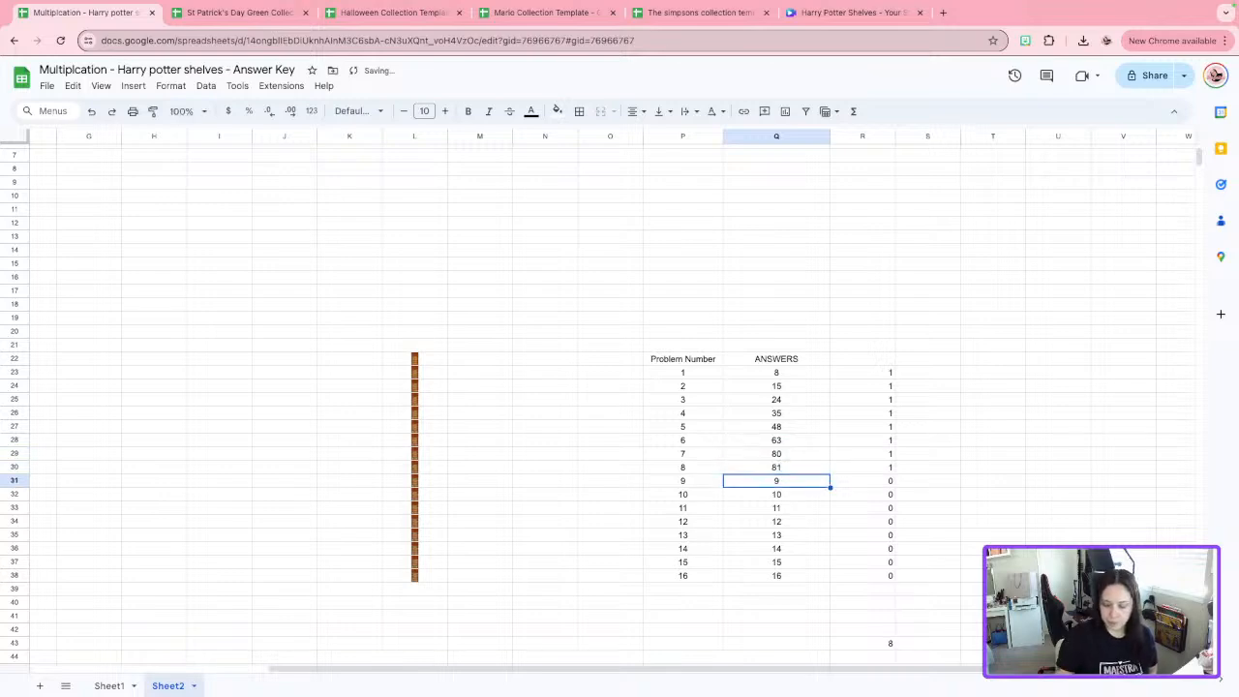
Fill the ANSWERS column for problems 9 through 12 with 80, 18, 24 and 28.
text(80)
key(Return)
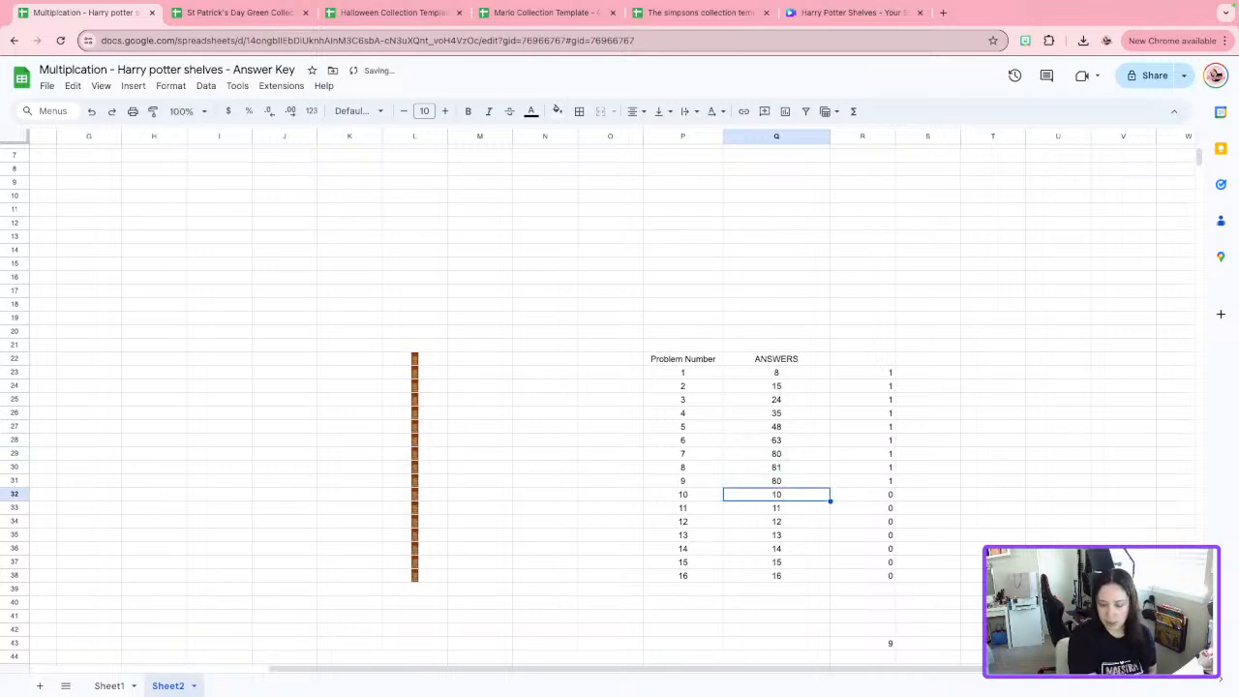
text(18)
key(Return)
text(24)
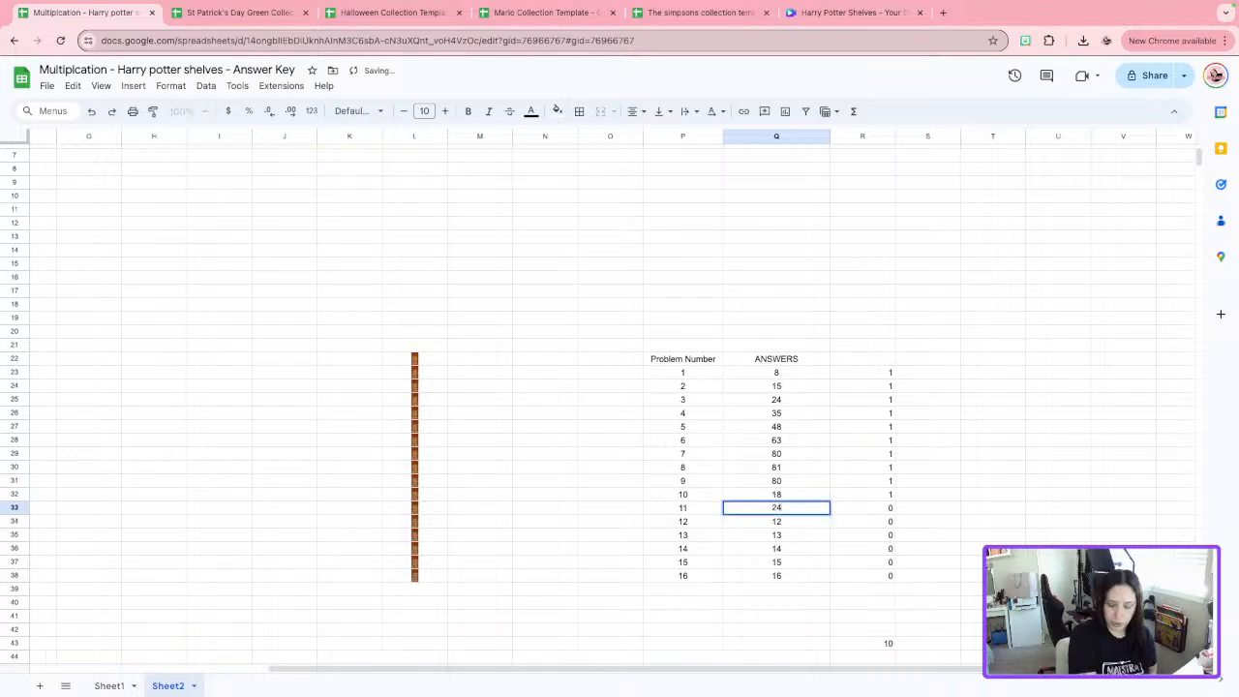
key(Return)
text(28)
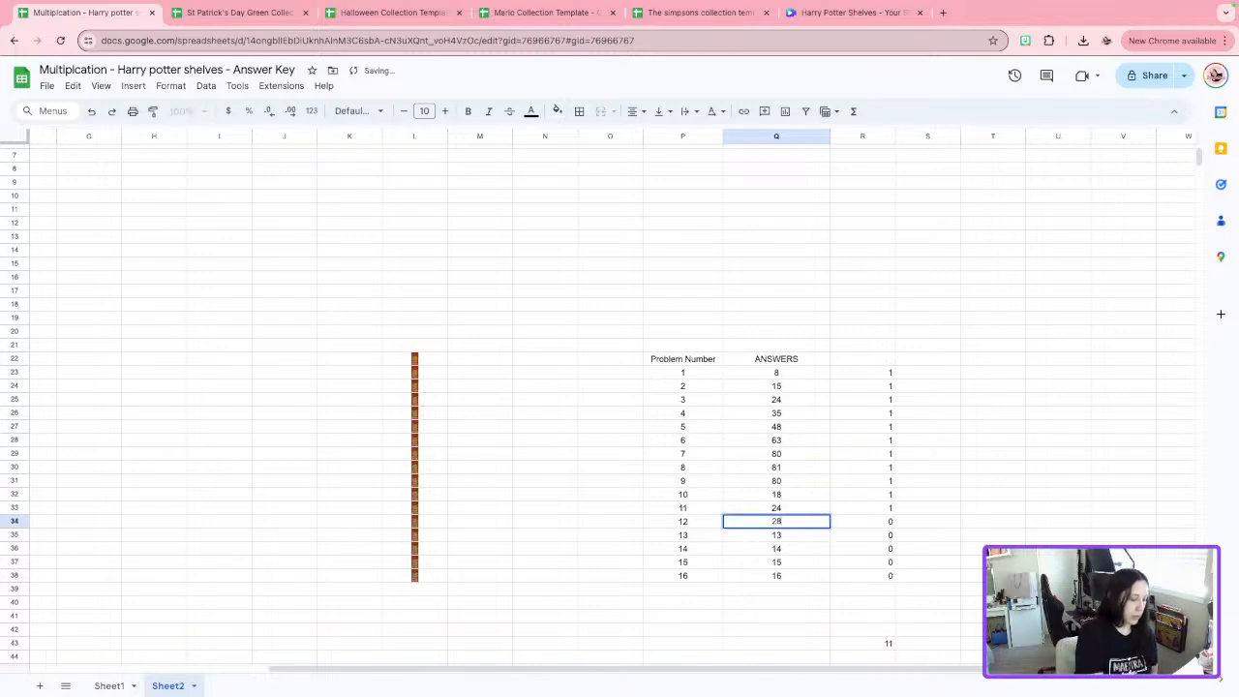
key(Return)
Complete the ANSWERS column for problems 13 through 16 with 36, 20, 21 and 9.
text(36)
key(Return)
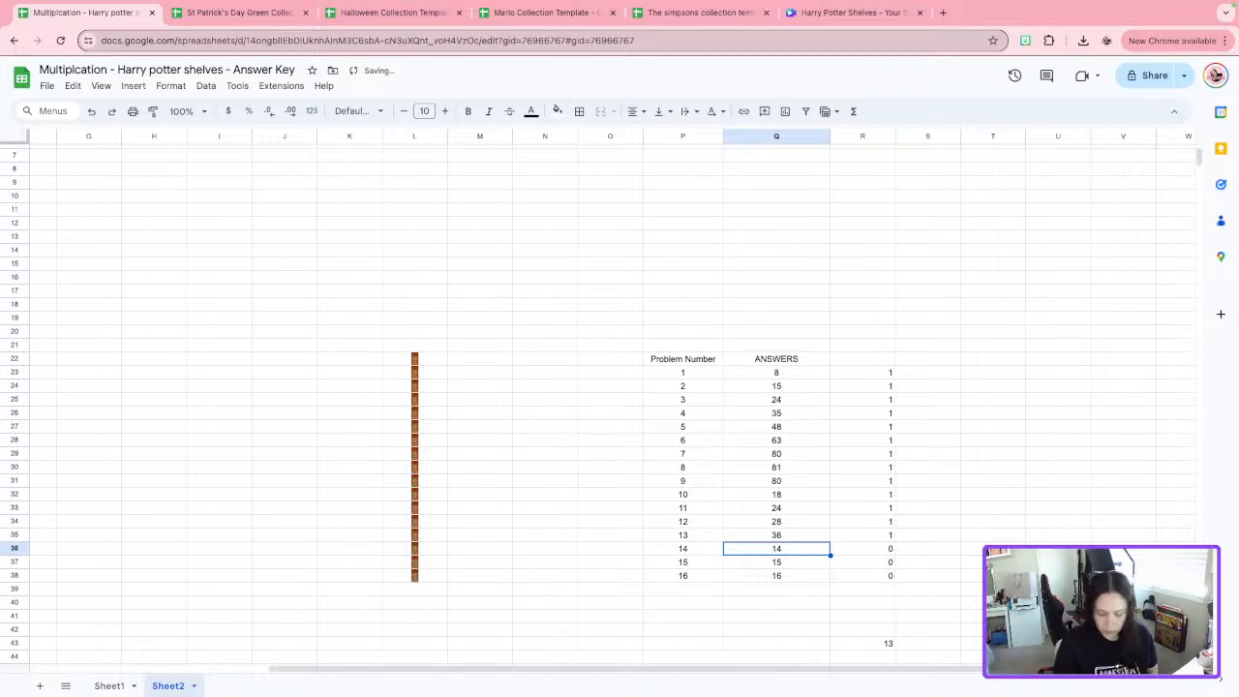
text(20)
key(Return)
text(21)
key(Return)
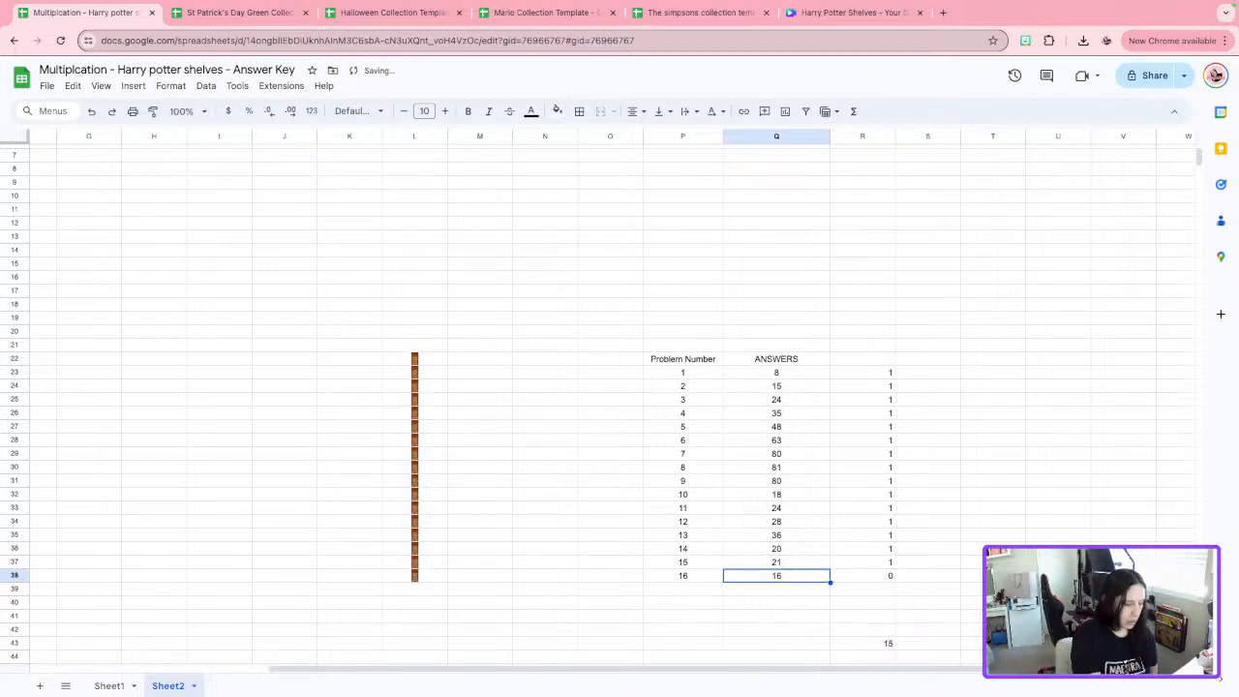
text(9)
key(Return)
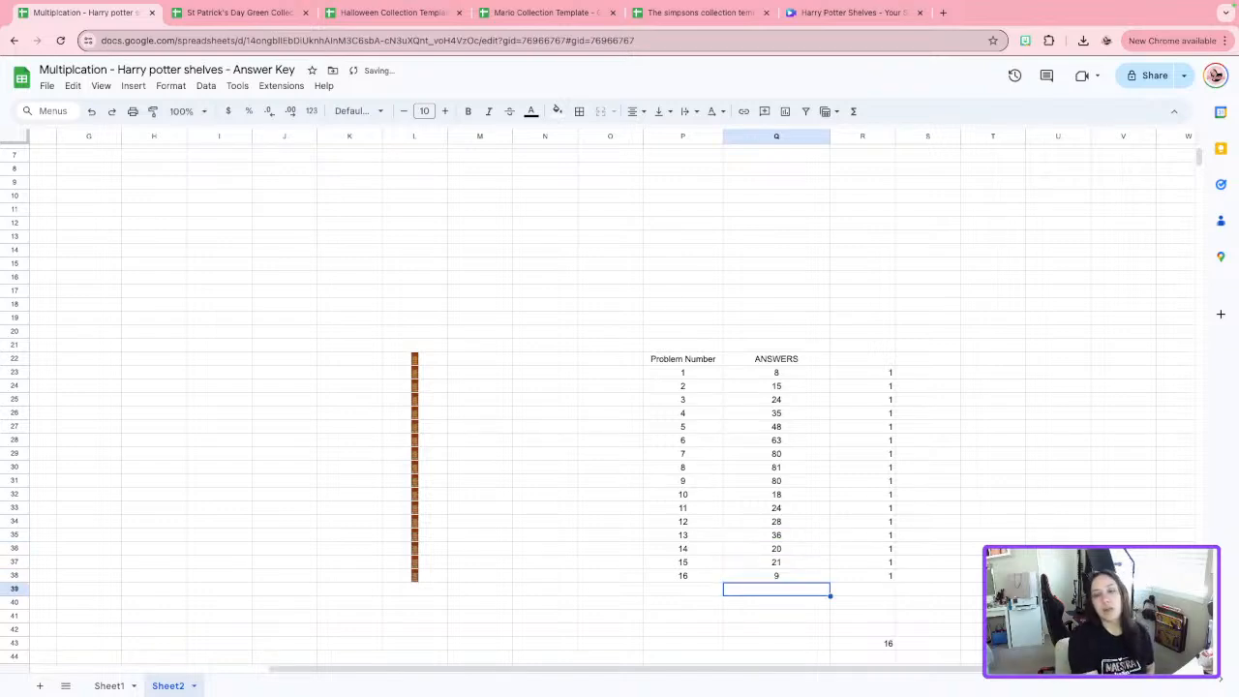
Clear the problem numbers, the Problem Number heading and the ANSWERS heading from the checking list on Sheet2.
click(890, 647)
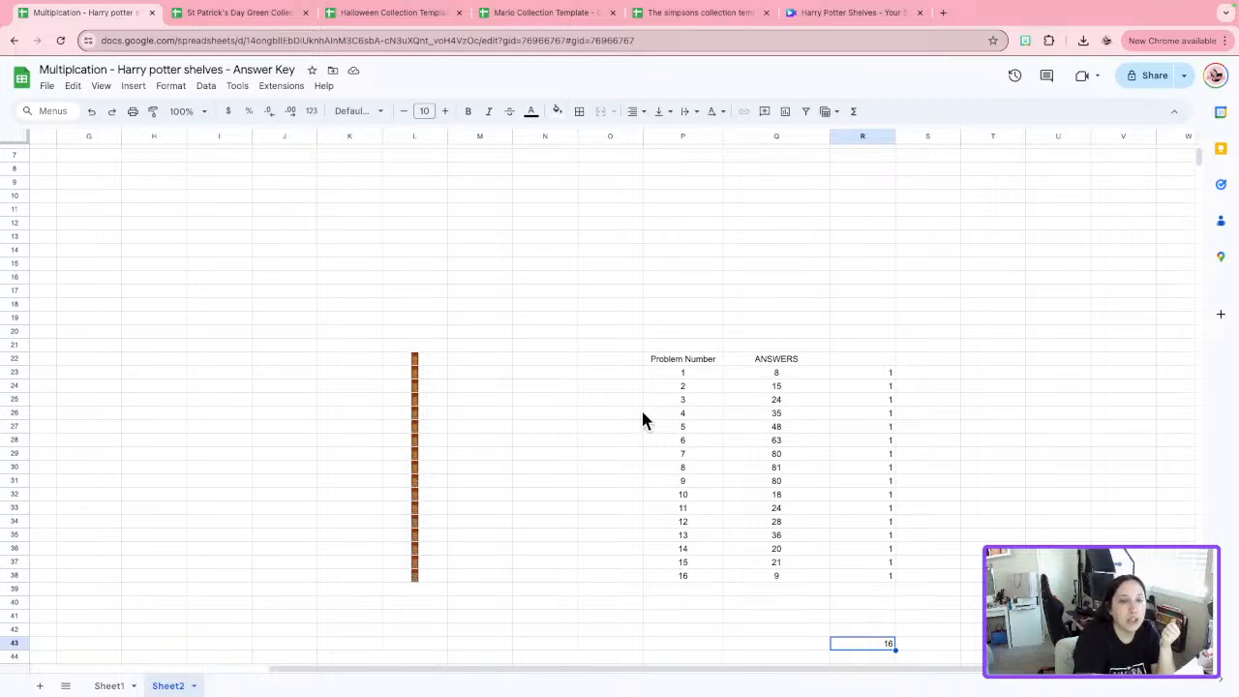
drag(682, 331, 681, 576)
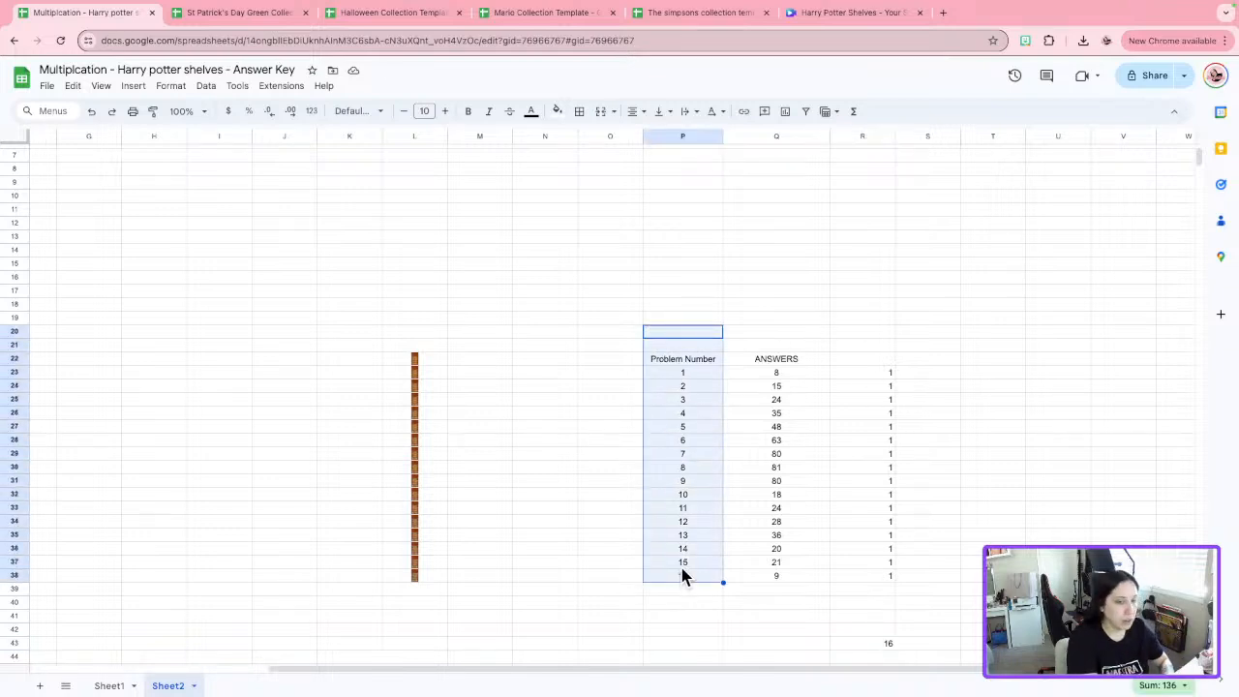
key(Delete)
click(792, 360)
key(Delete)
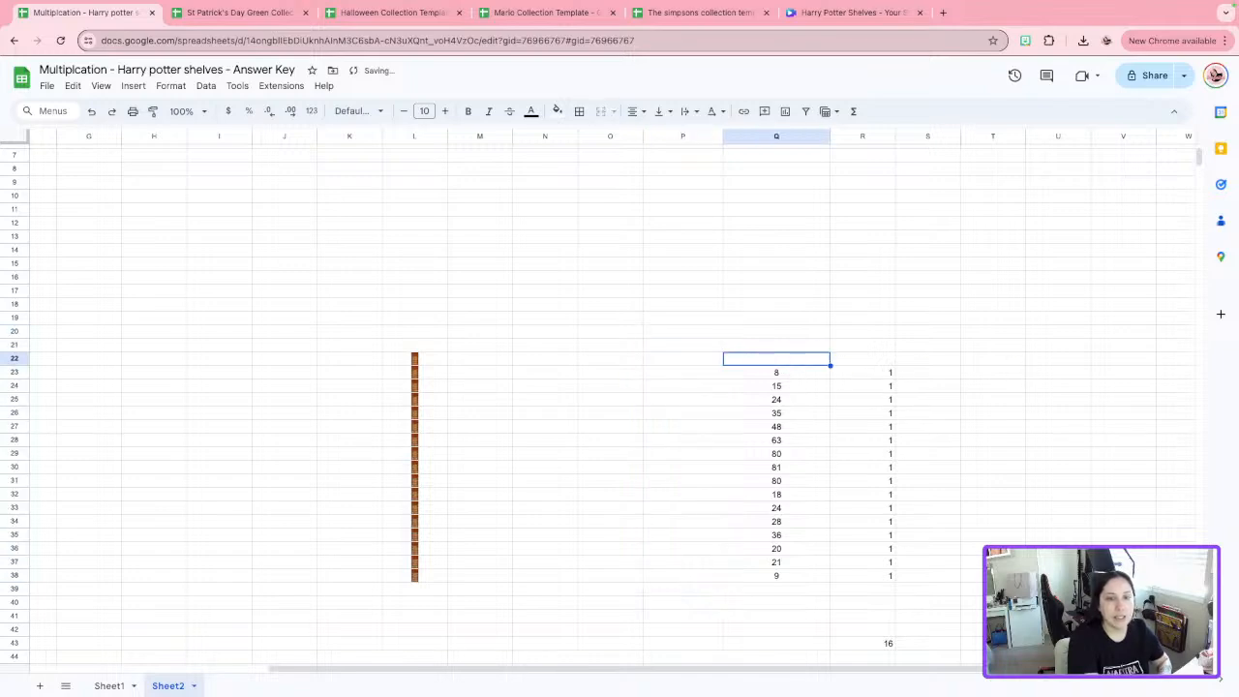
click(1016, 360)
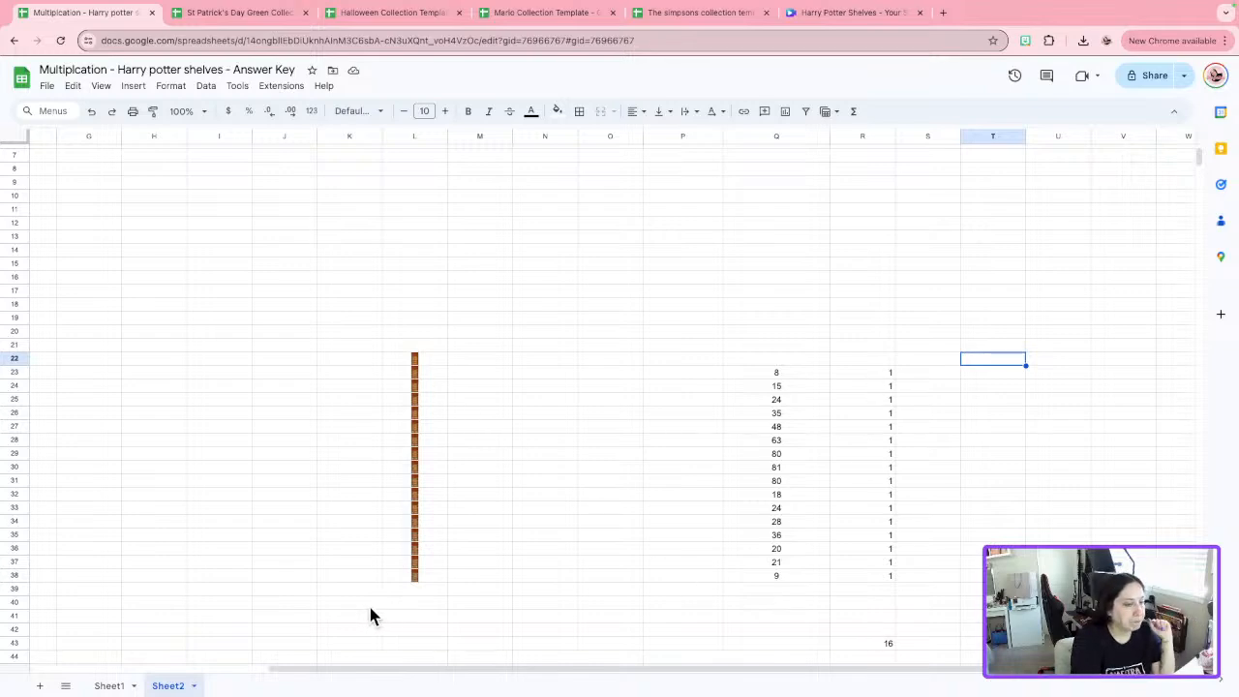
Look over the multiplication questions, answers and Funko Pop shelves on Sheet1.
click(106, 685)
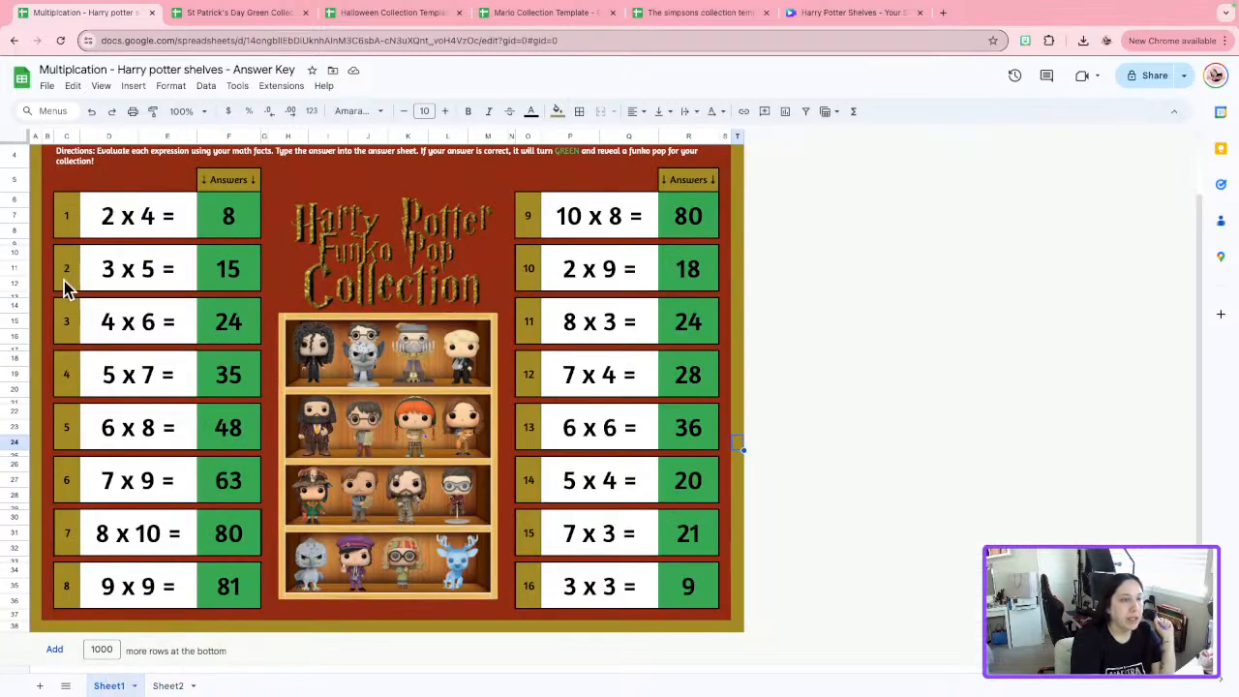
scroll(764, 422, up, 2)
scroll(764, 422, down, 2)
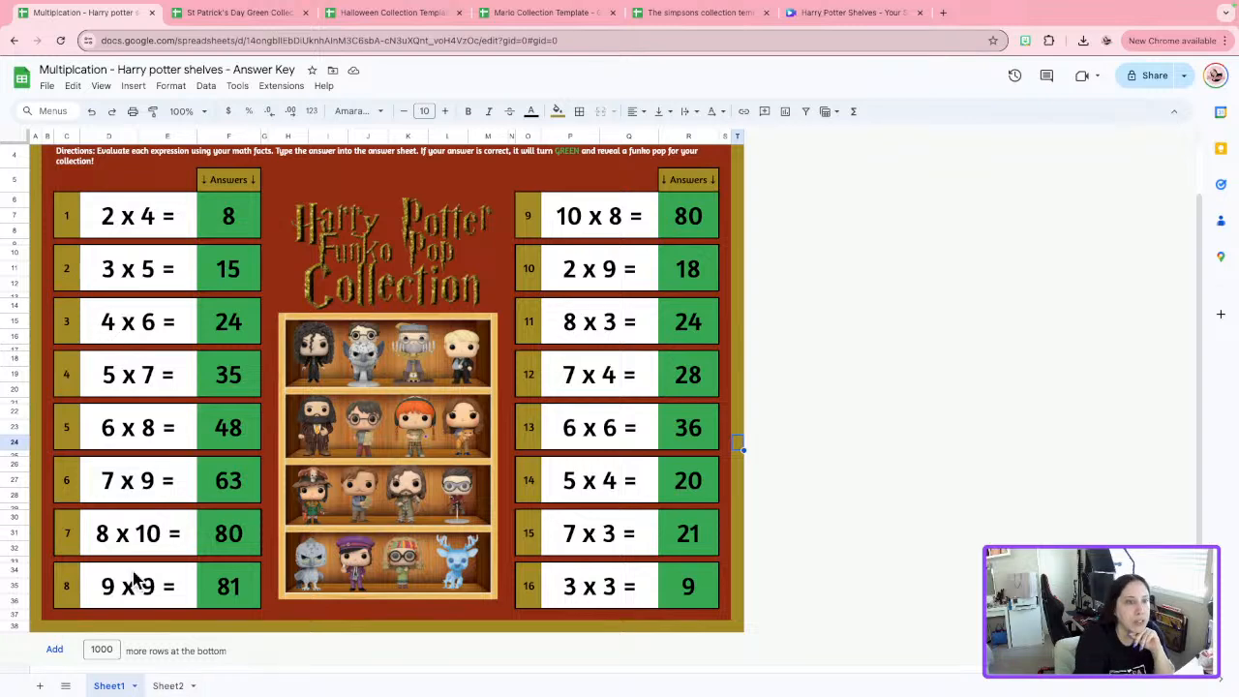
scroll(133, 581, up, 2)
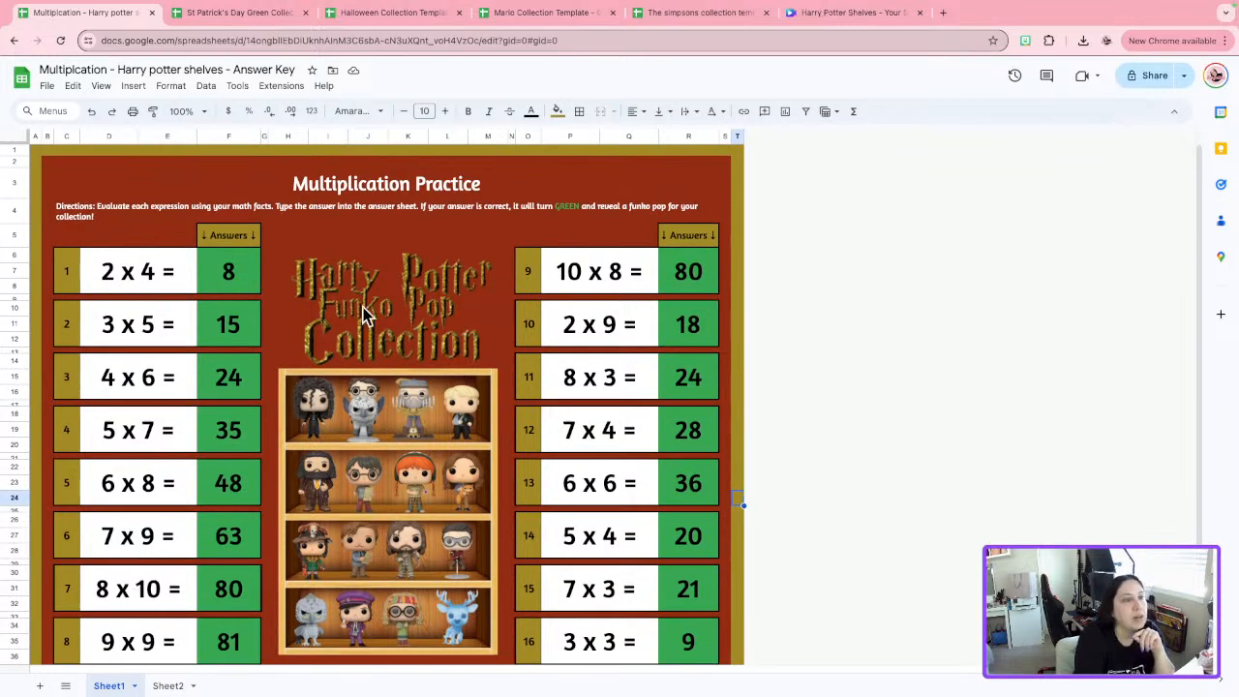
Hide column L, which holds the shelf images, on Sheet2.
click(165, 685)
click(622, 508)
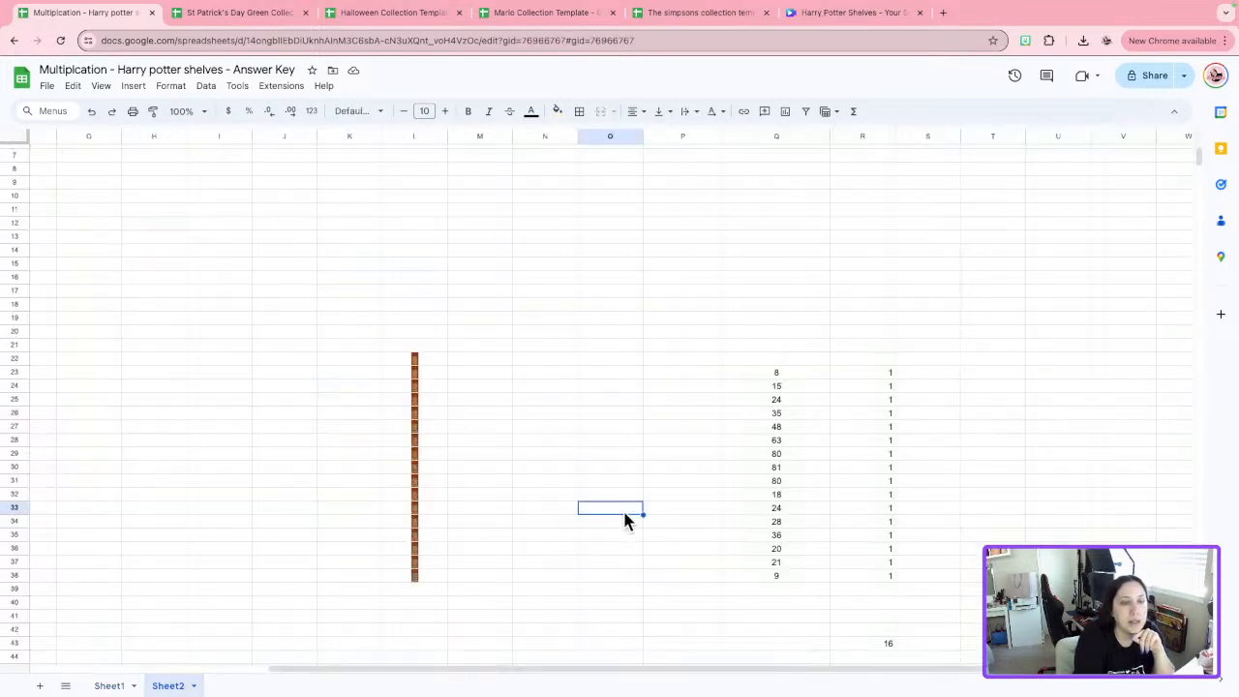
click(412, 136)
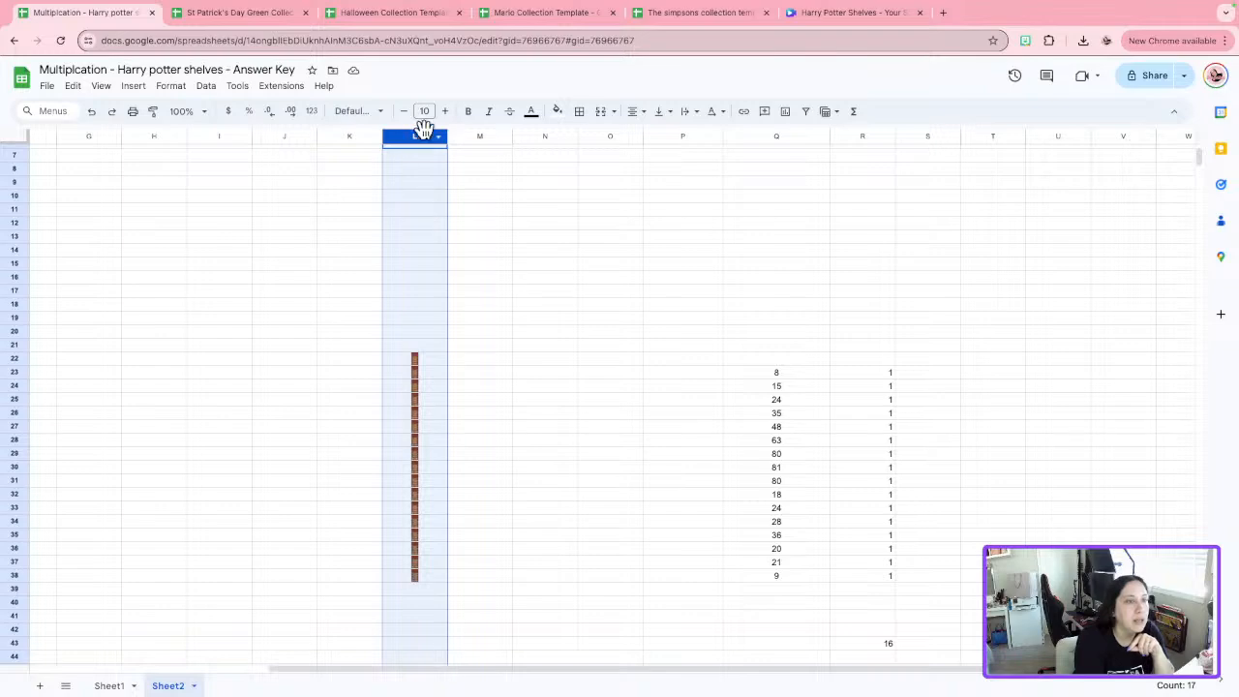
right_click(420, 134)
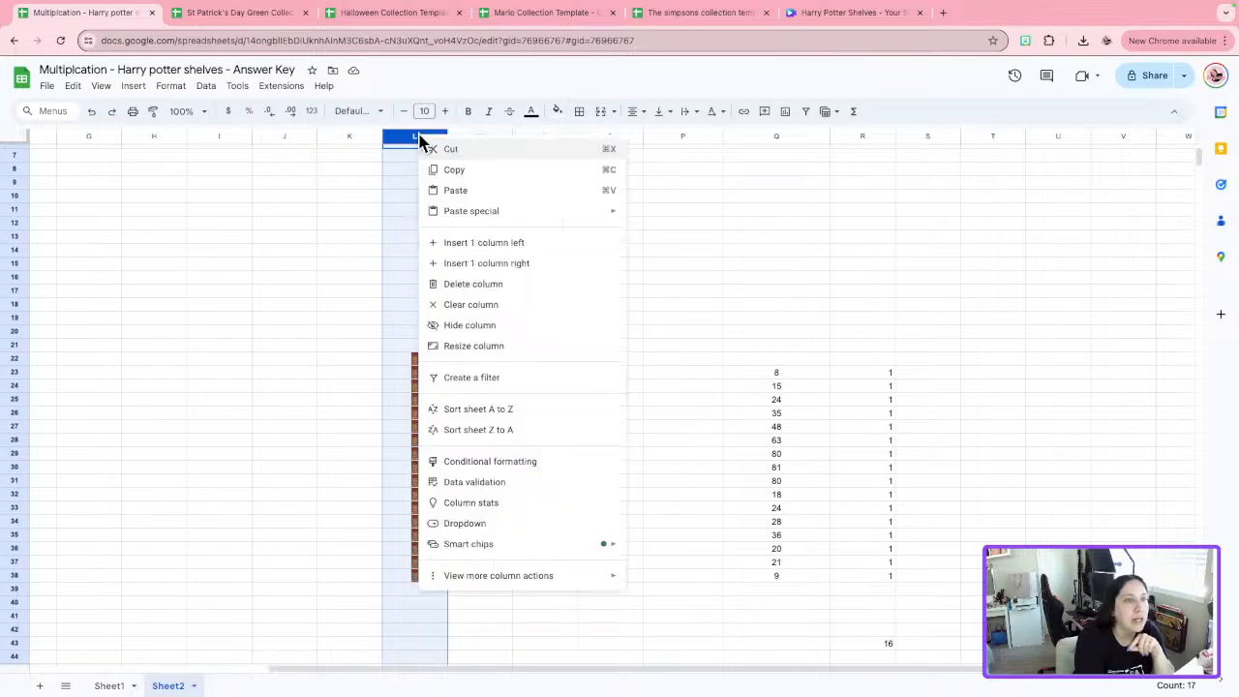
click(469, 324)
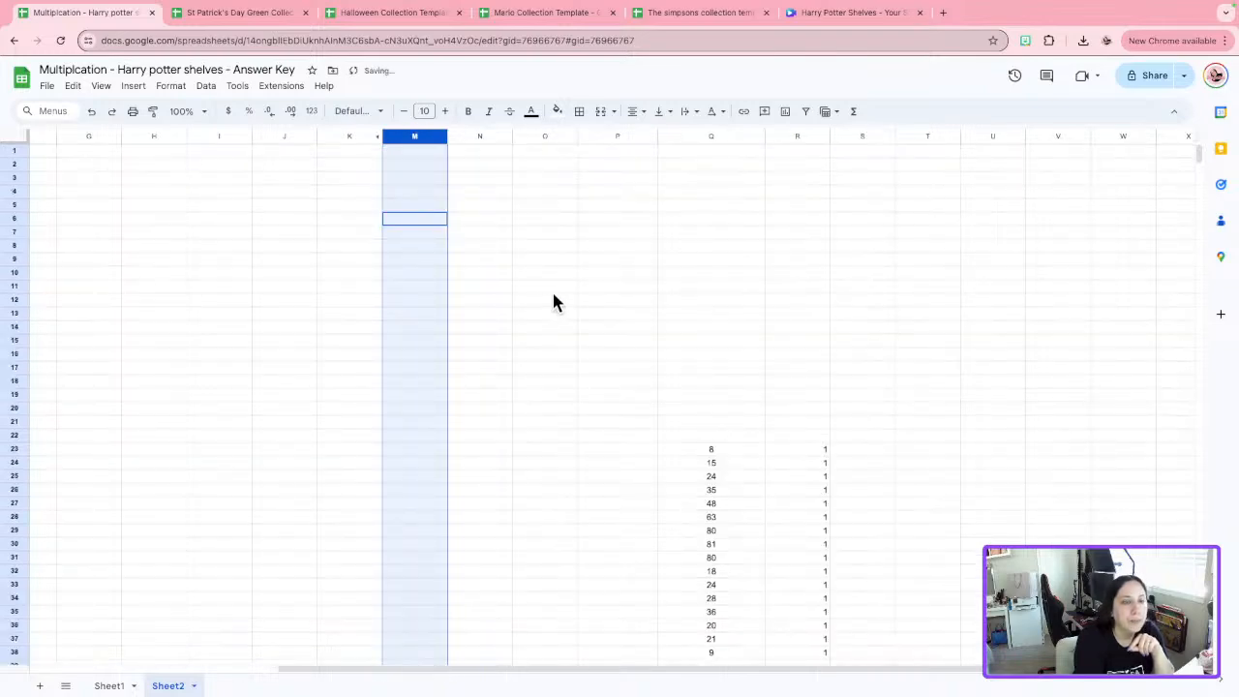
scroll(571, 296, down, 4)
click(901, 292)
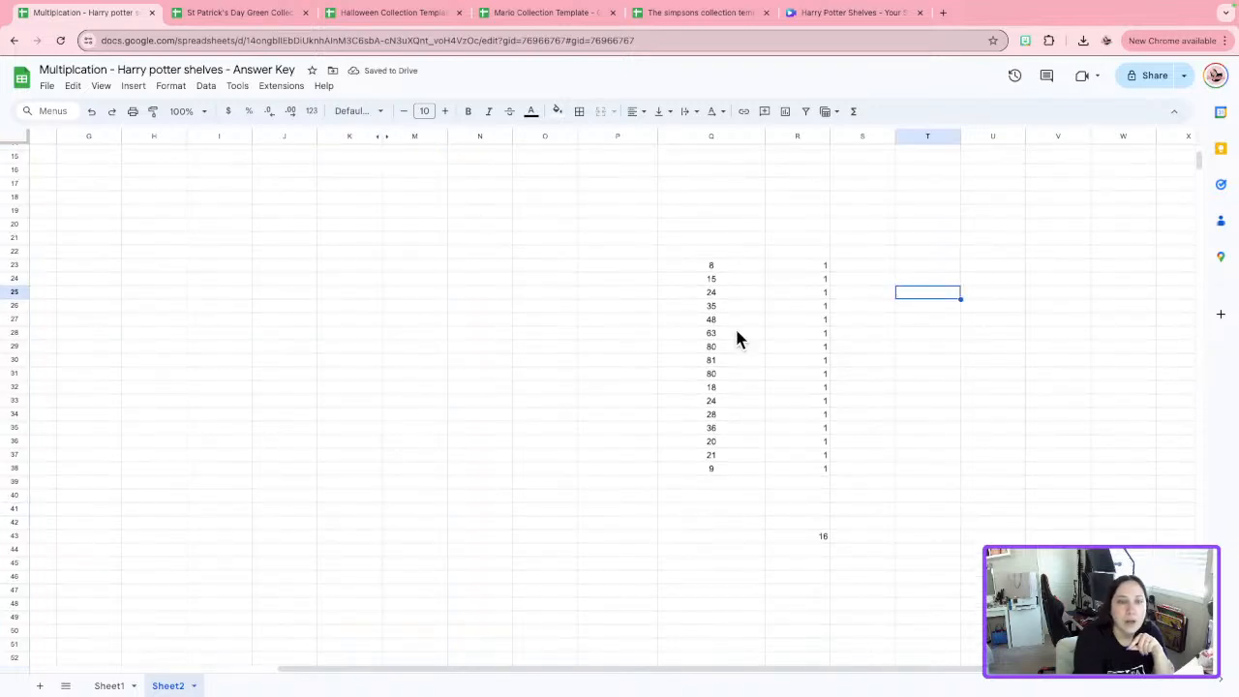
Set the font size of the answer list in Q23:R38 and the total in R43 to 1.
drag(720, 263, 824, 475)
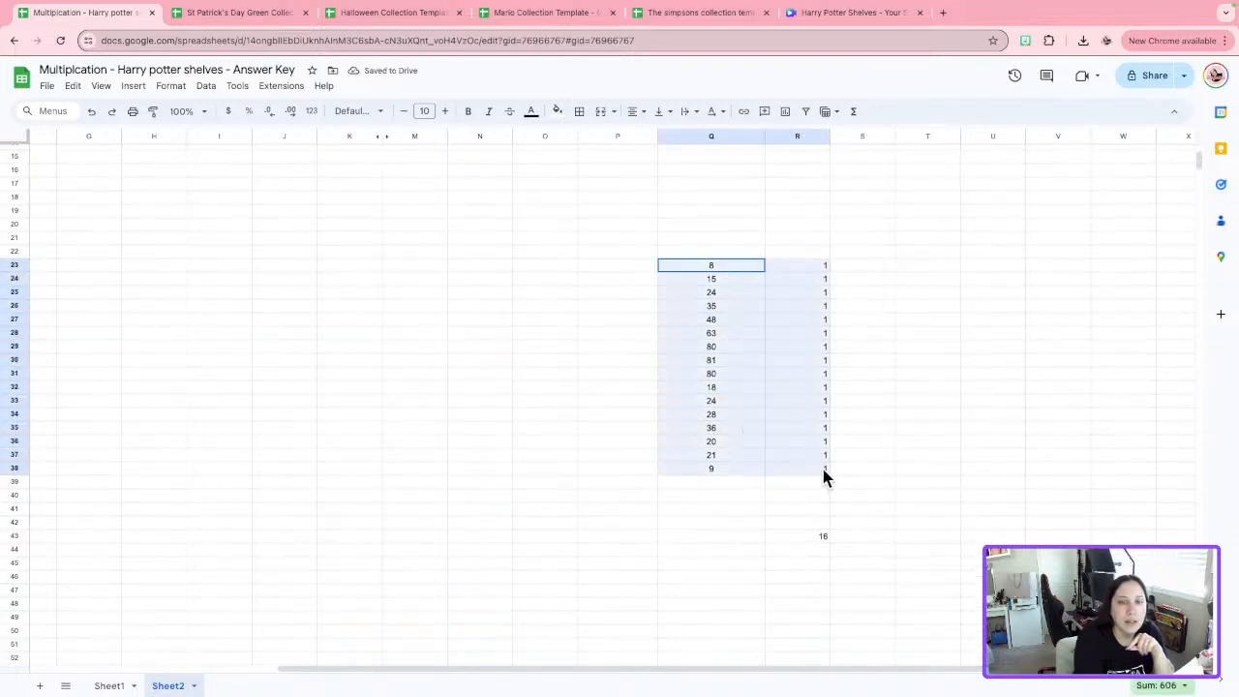
click(812, 535)
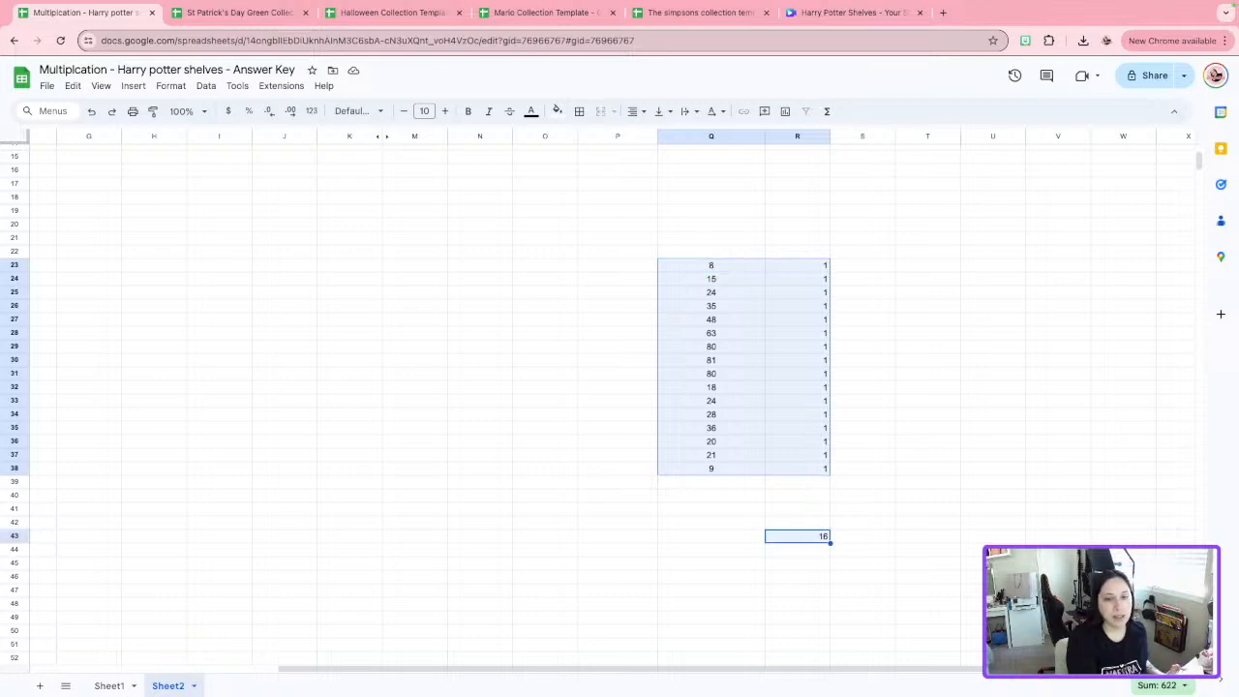
click(426, 111)
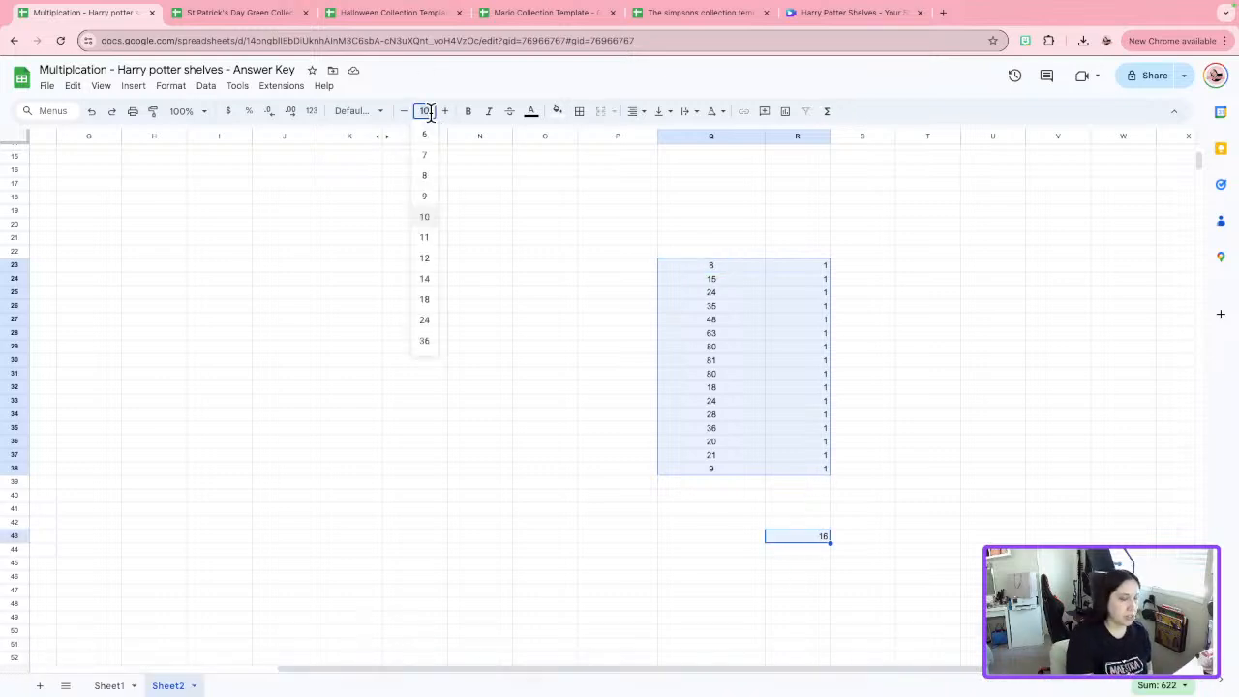
text(1)
key(Return)
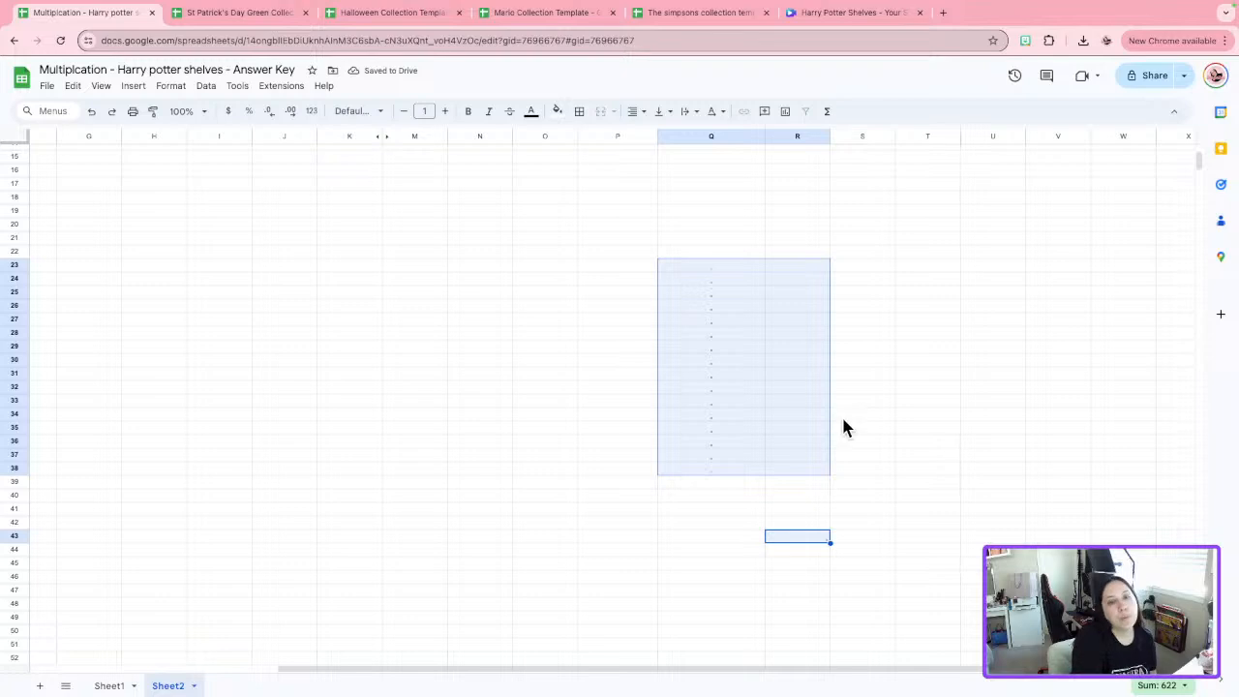
right_click(742, 378)
click(736, 279)
drag(735, 266, 787, 478)
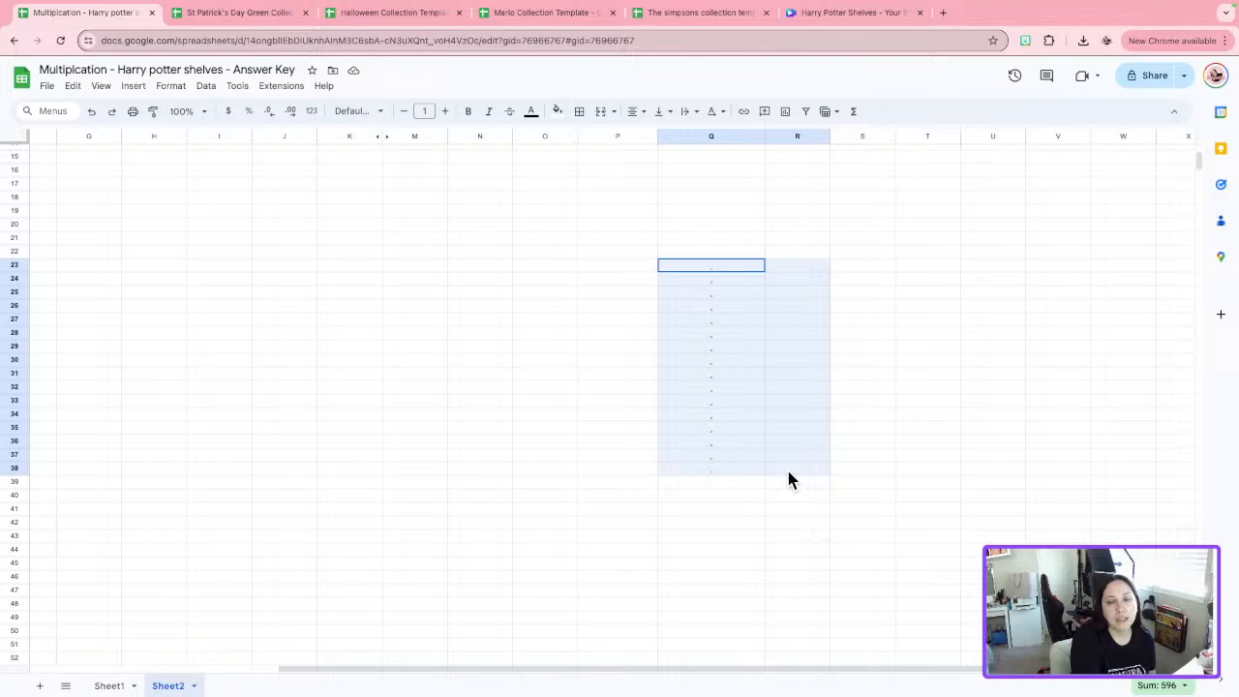
click(815, 537)
right_click(781, 416)
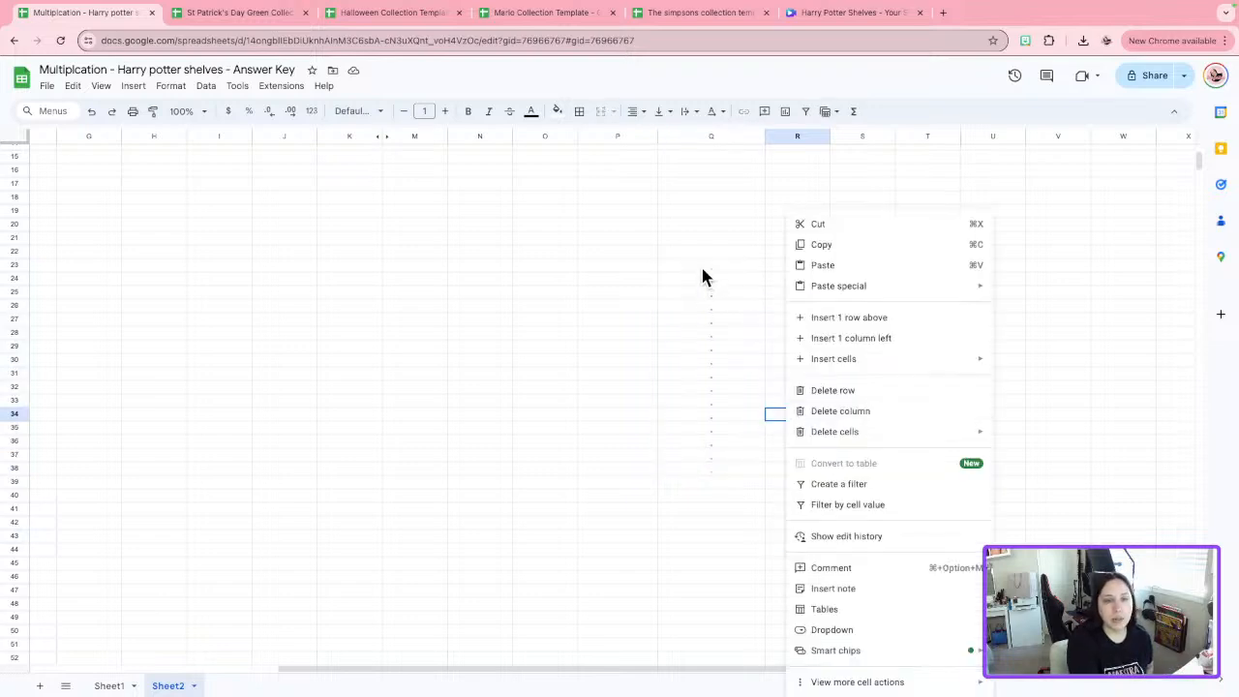
Add a conditional formatting rule for non-empty cells in Q23:R38 and R43, with white fill and white text.
drag(704, 271, 800, 473)
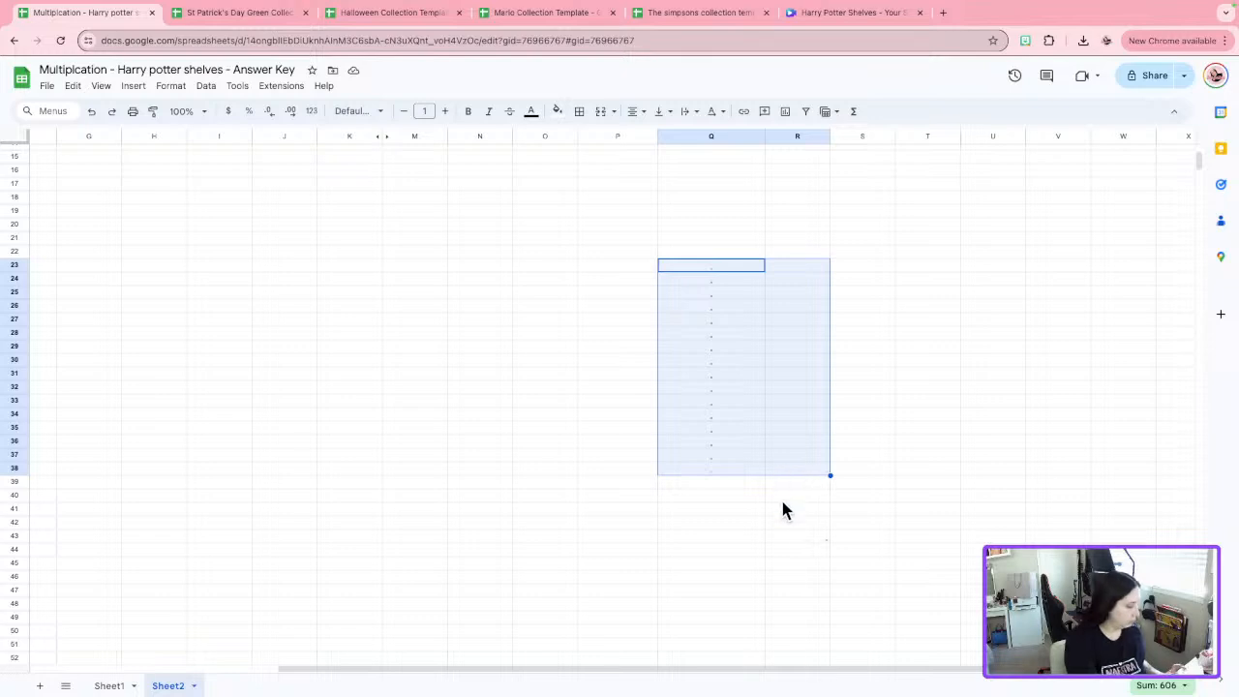
super+click(818, 535)
right_click(819, 538)
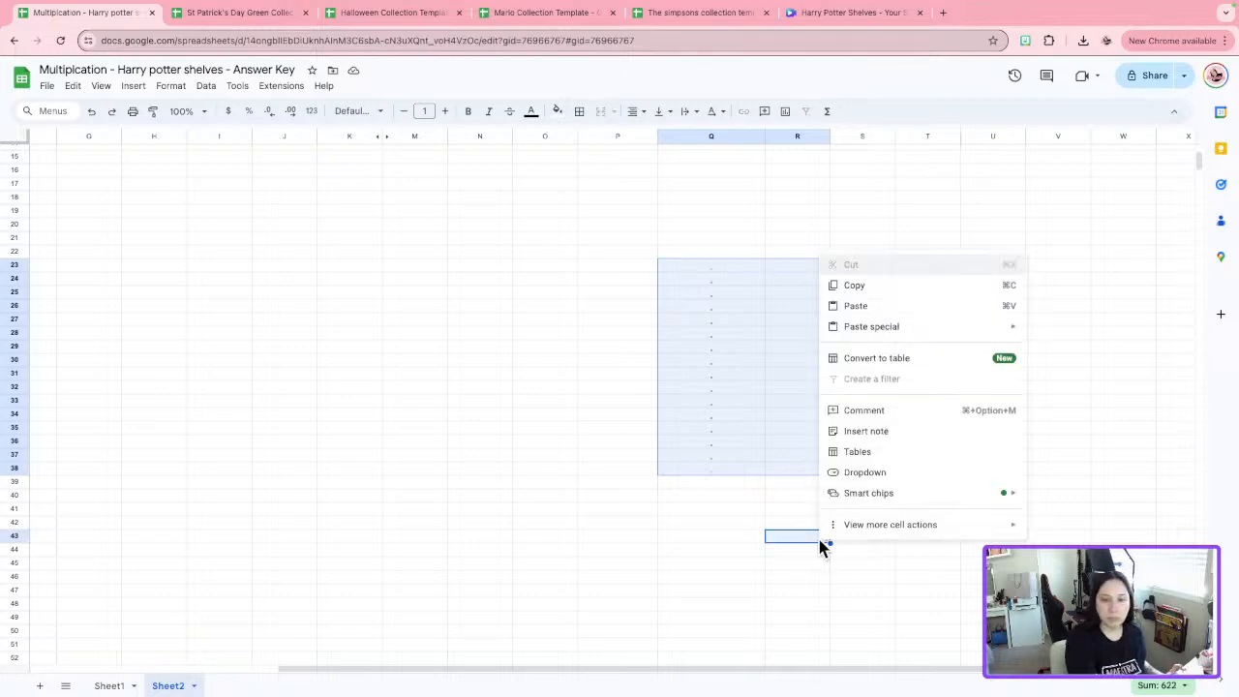
mouse_move(860, 536)
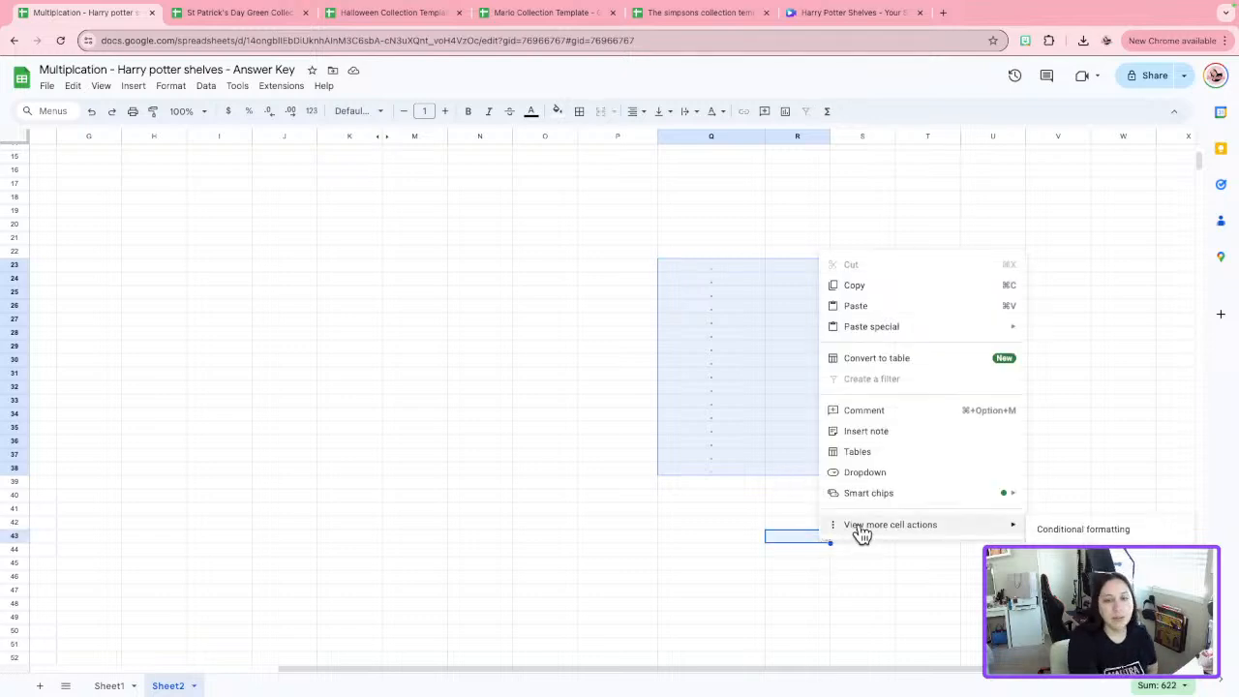
click(1050, 530)
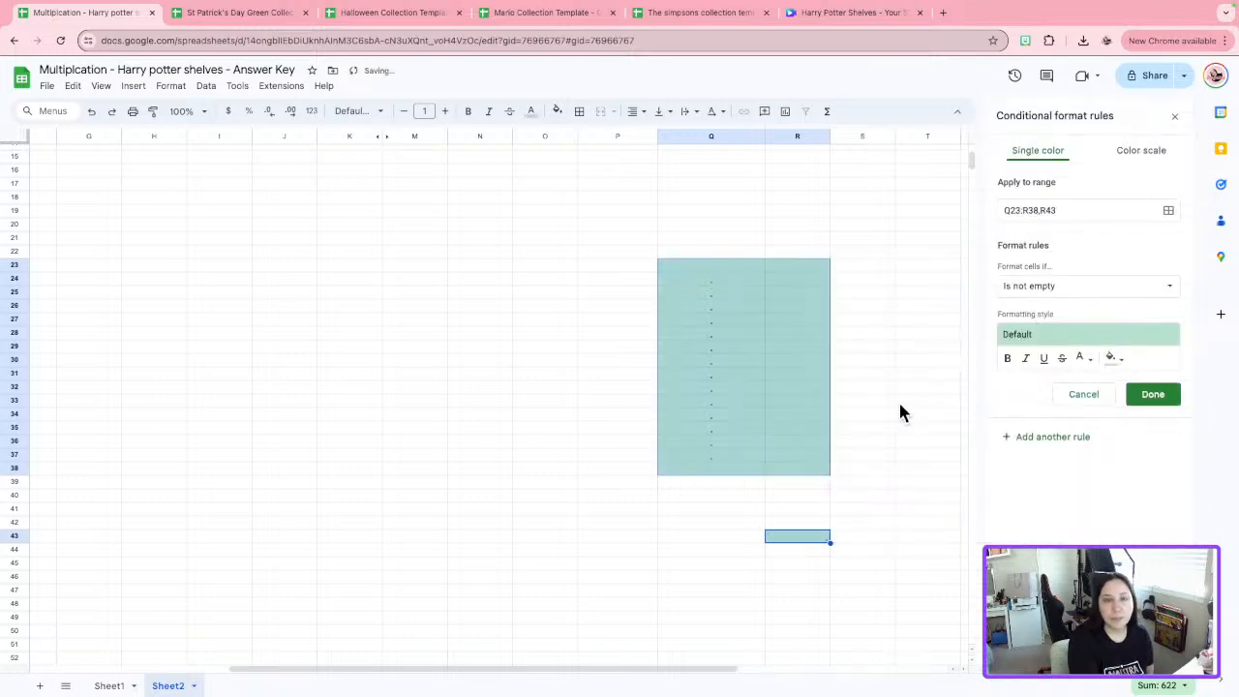
click(1126, 366)
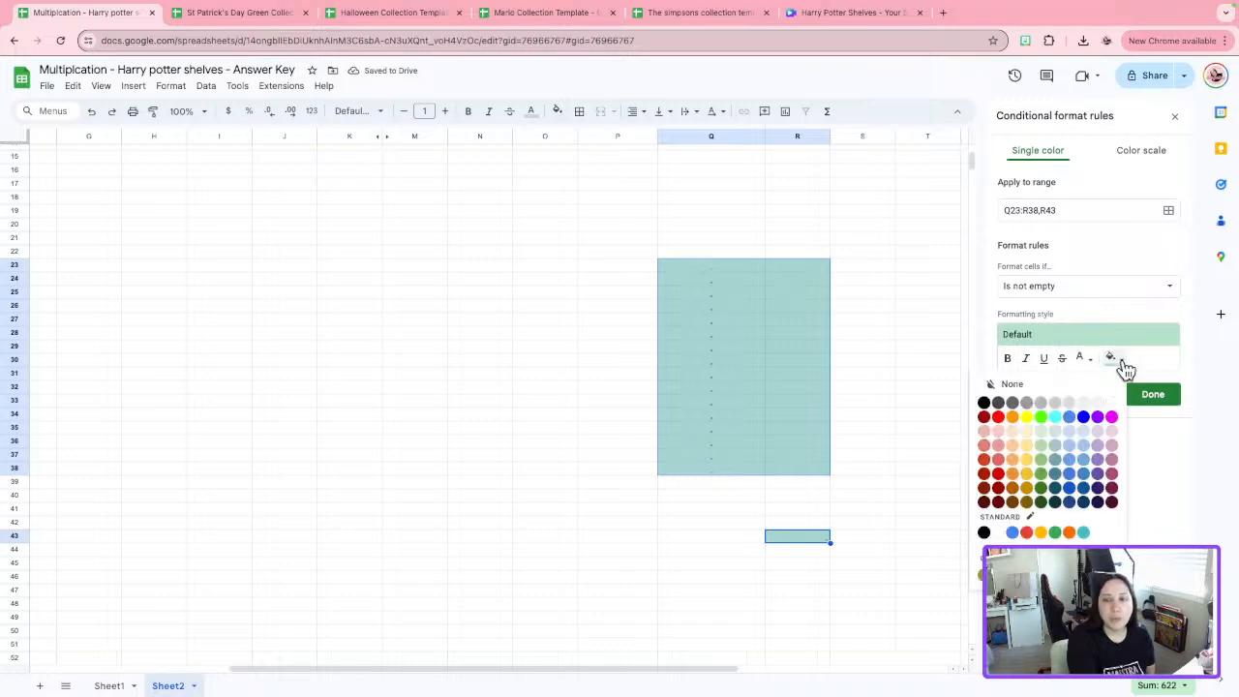
click(1112, 403)
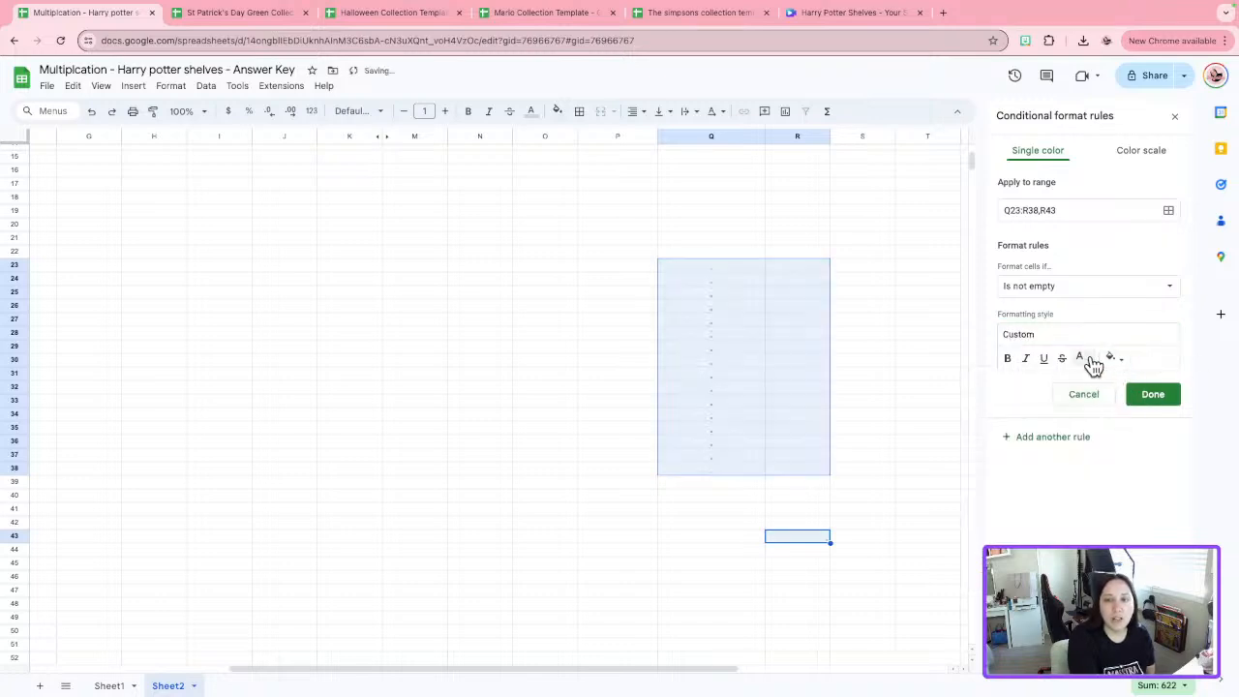
click(1090, 359)
click(1215, 404)
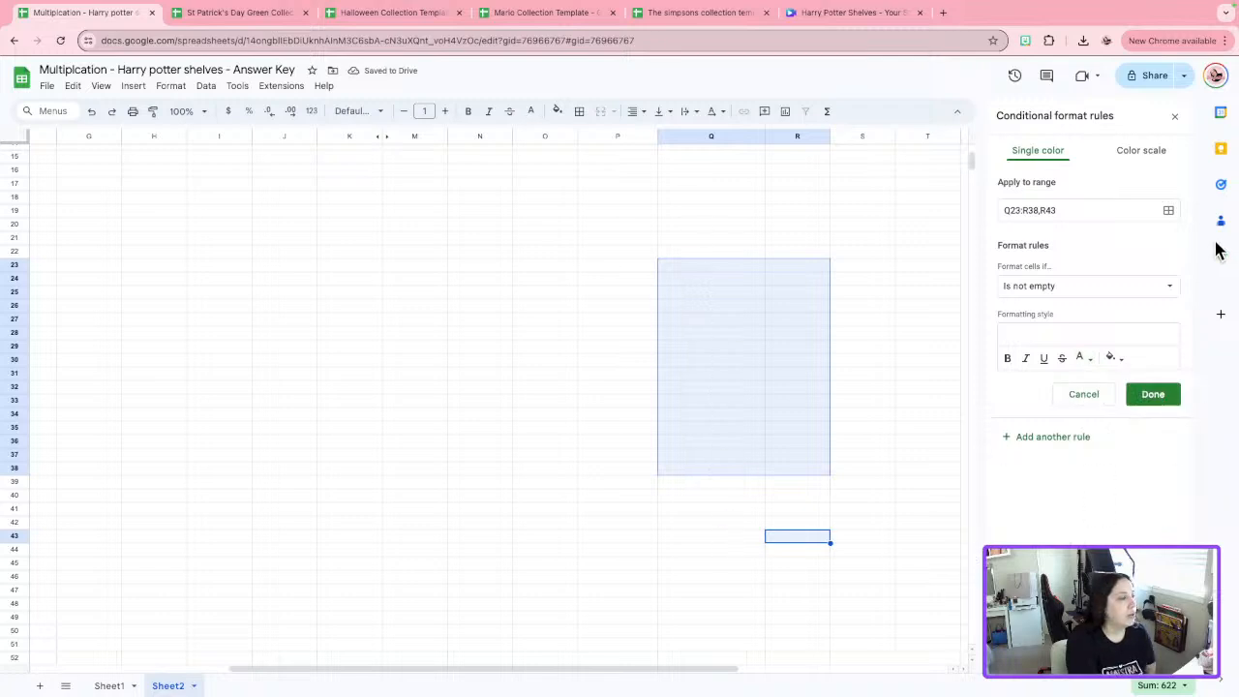
click(1172, 399)
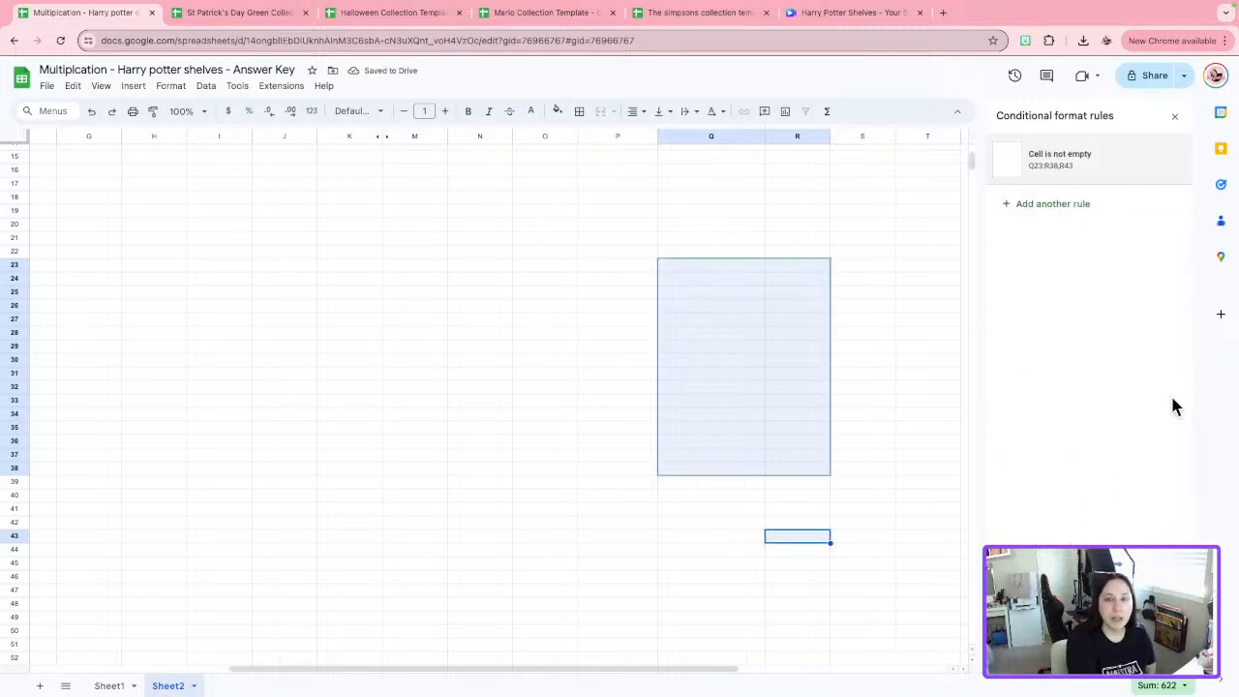
click(905, 388)
click(1175, 118)
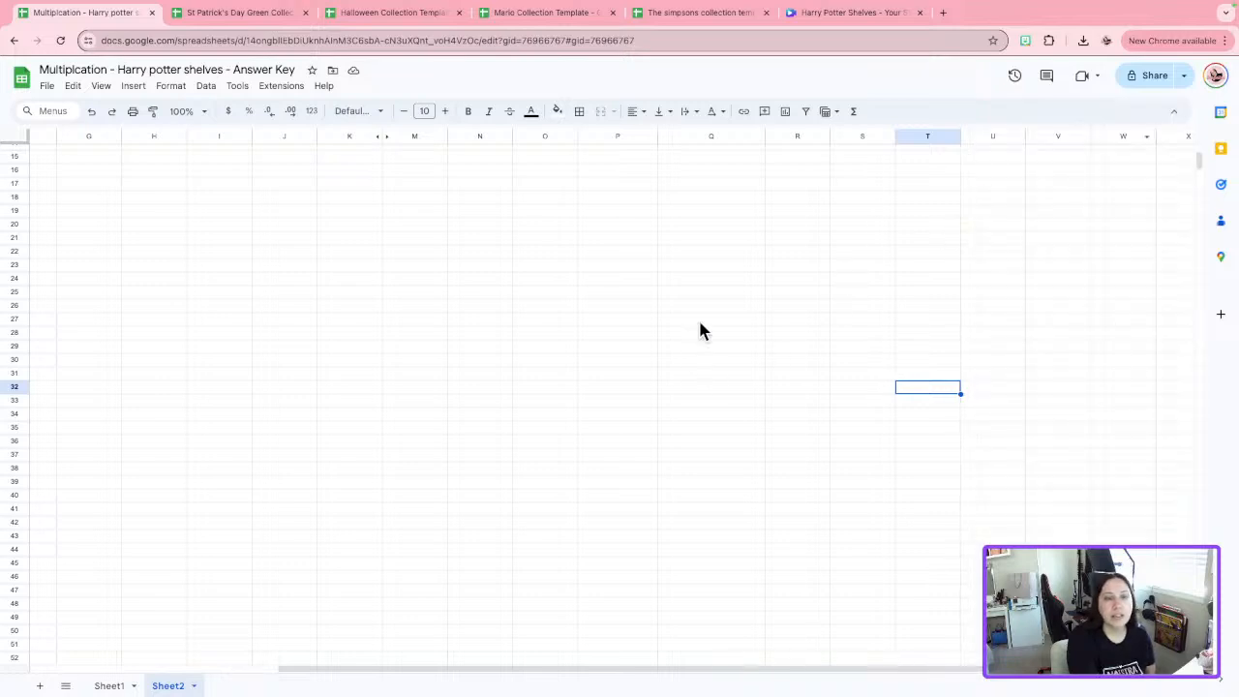
Inspect cells in and around the checking list in columns Q and R for any visible text.
click(706, 293)
click(798, 467)
click(862, 442)
click(742, 330)
click(674, 293)
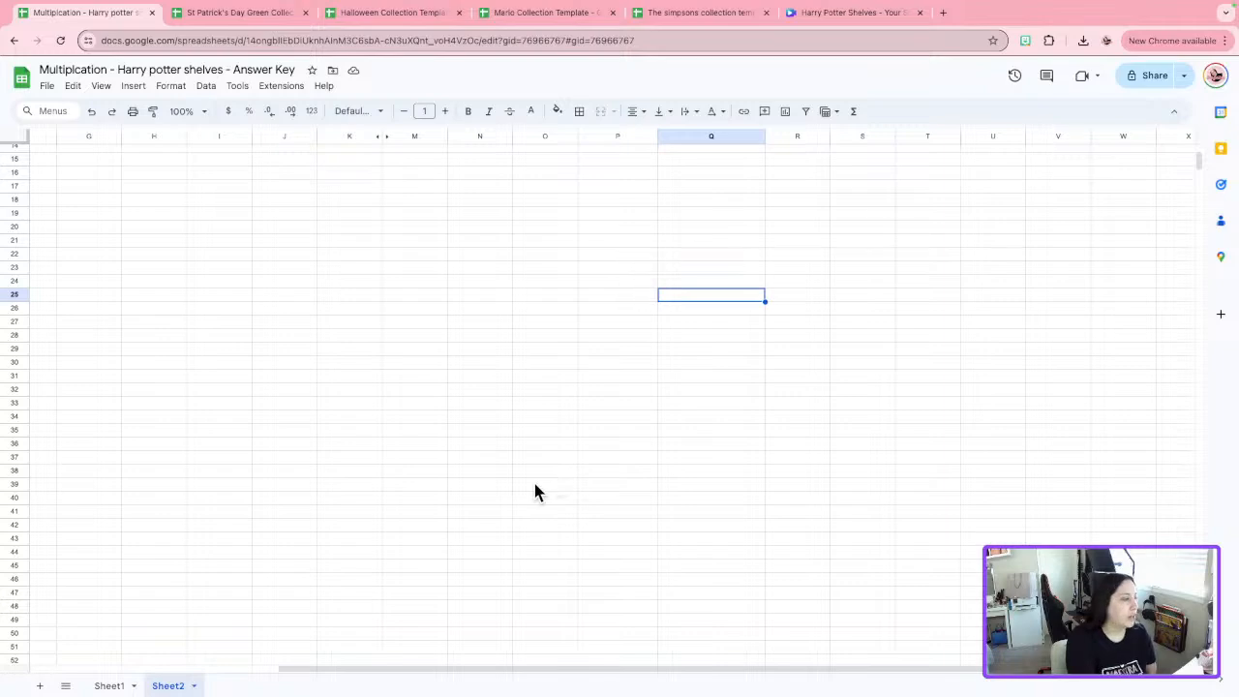
Shrink columns B through Z of Sheet2 to a minimal width.
drag(499, 675, 133, 666)
scroll(204, 594, up, 5)
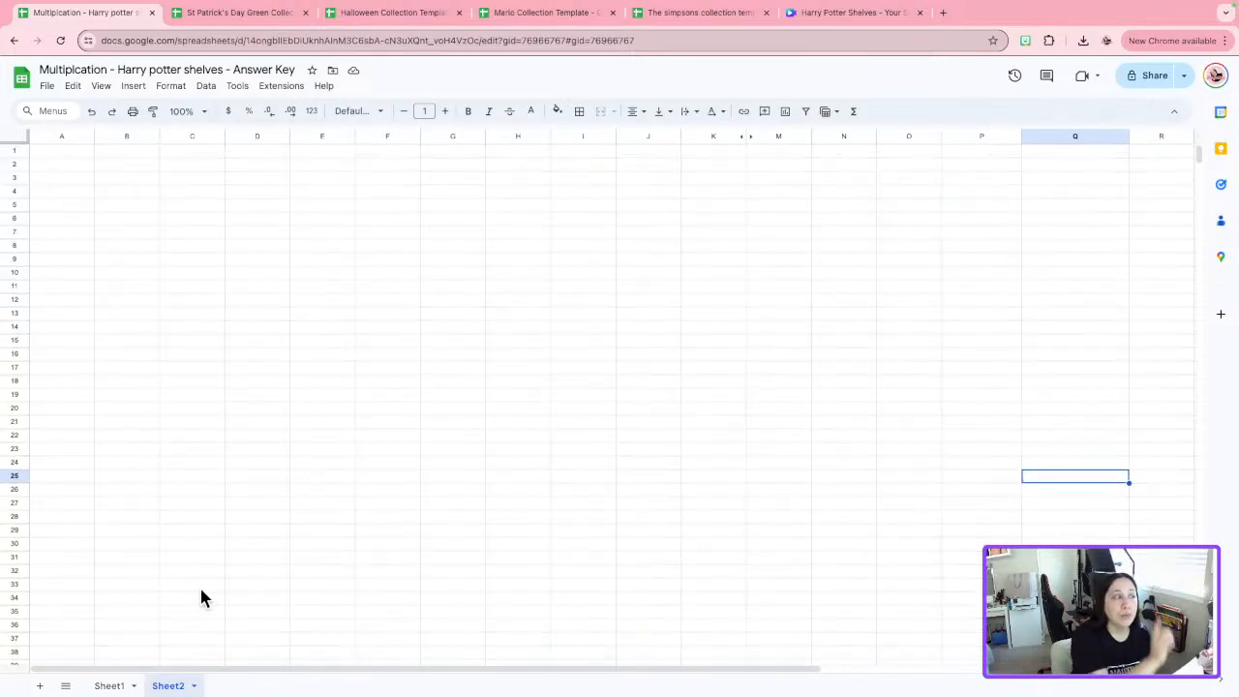
click(111, 134)
drag(111, 130, 1196, 140)
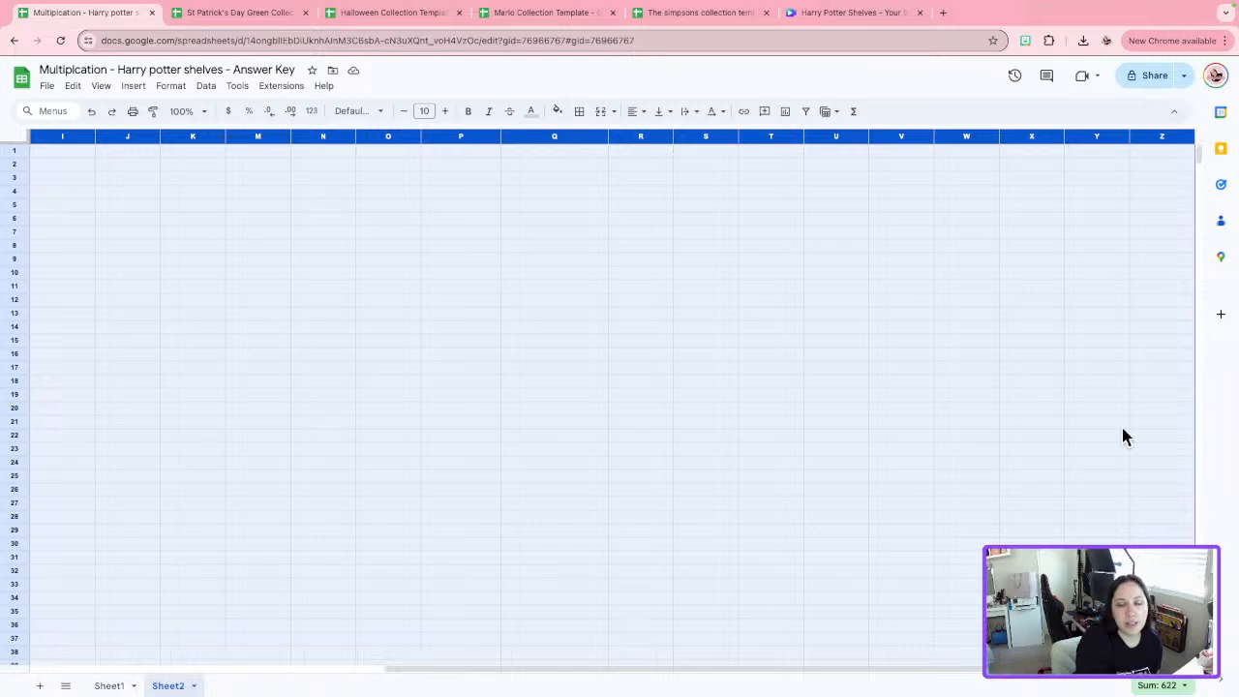
drag(652, 681, 3, 681)
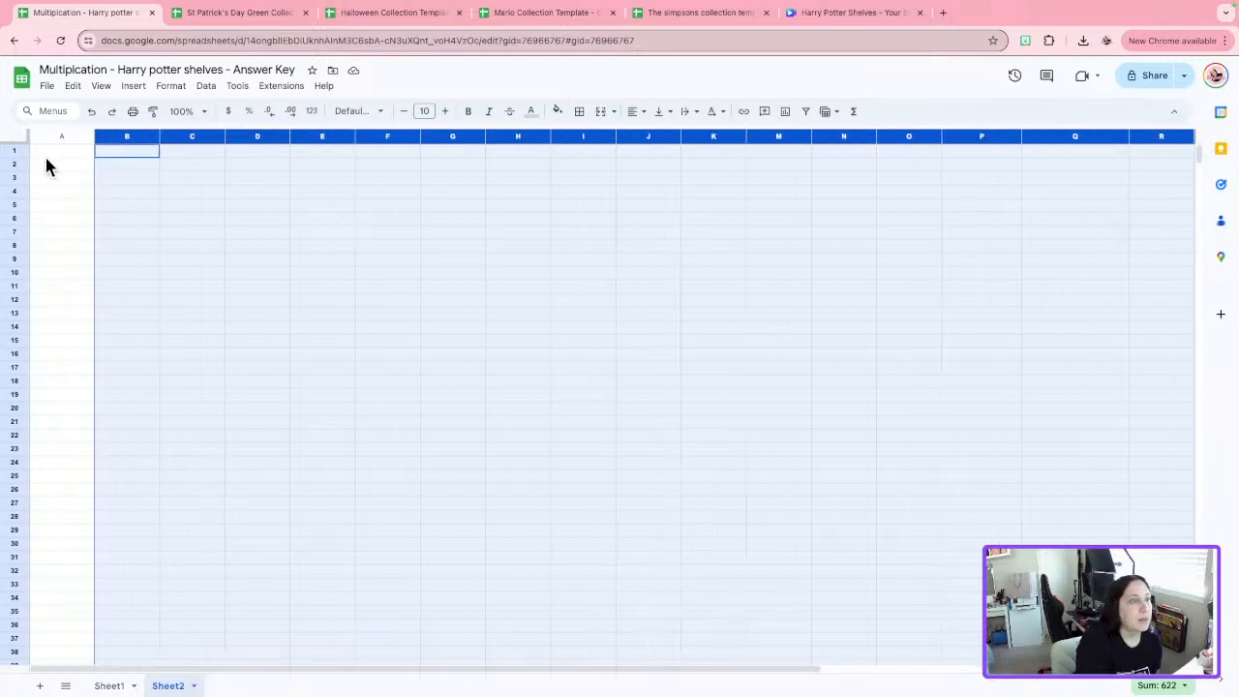
drag(159, 133, 101, 135)
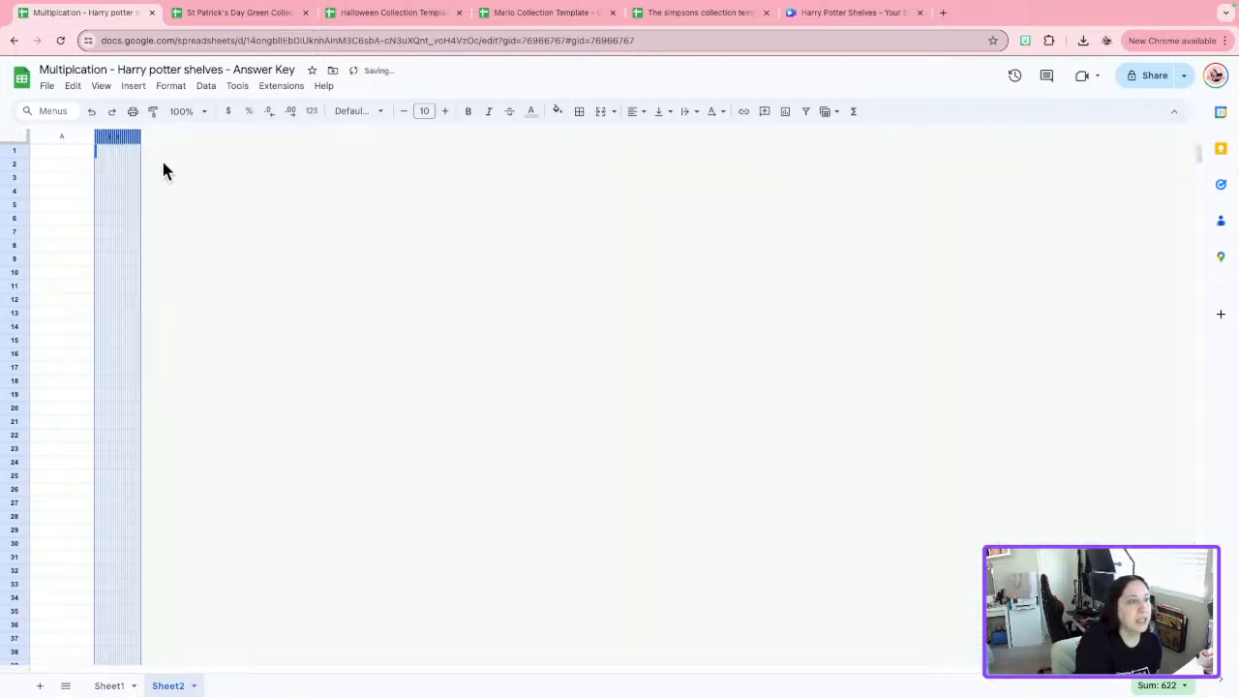
Hide columns B through Z of Sheet2, leaving only column A.
right_click(125, 135)
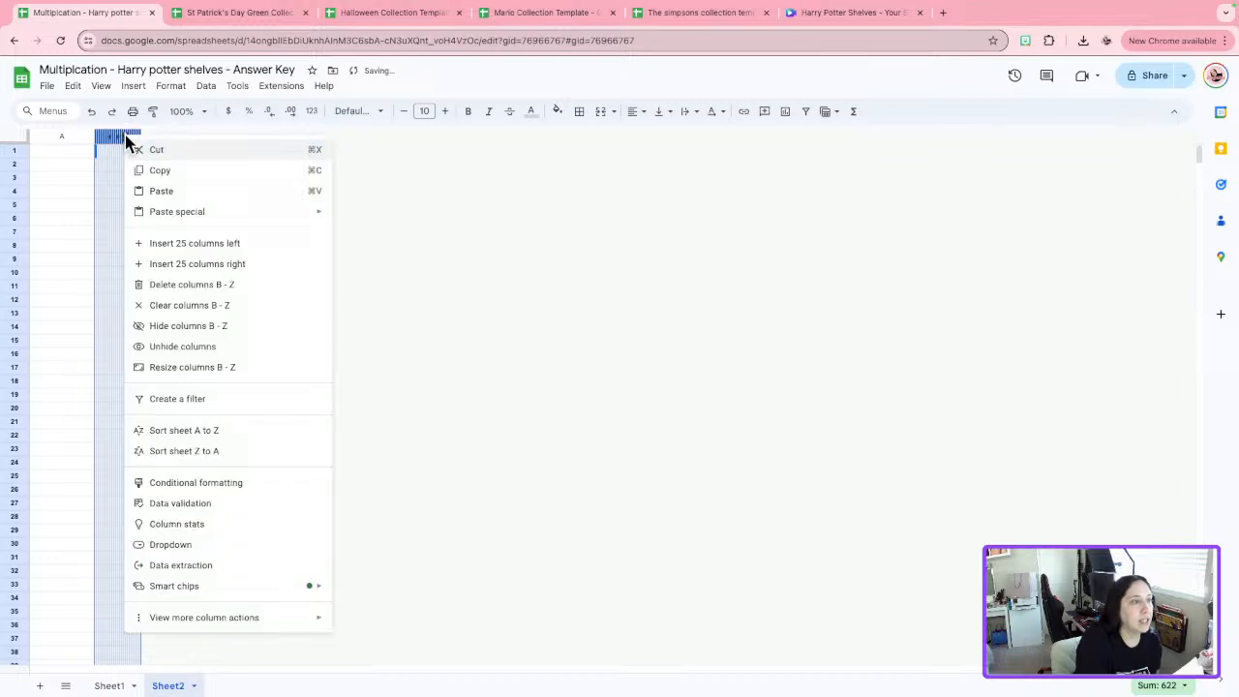
click(212, 329)
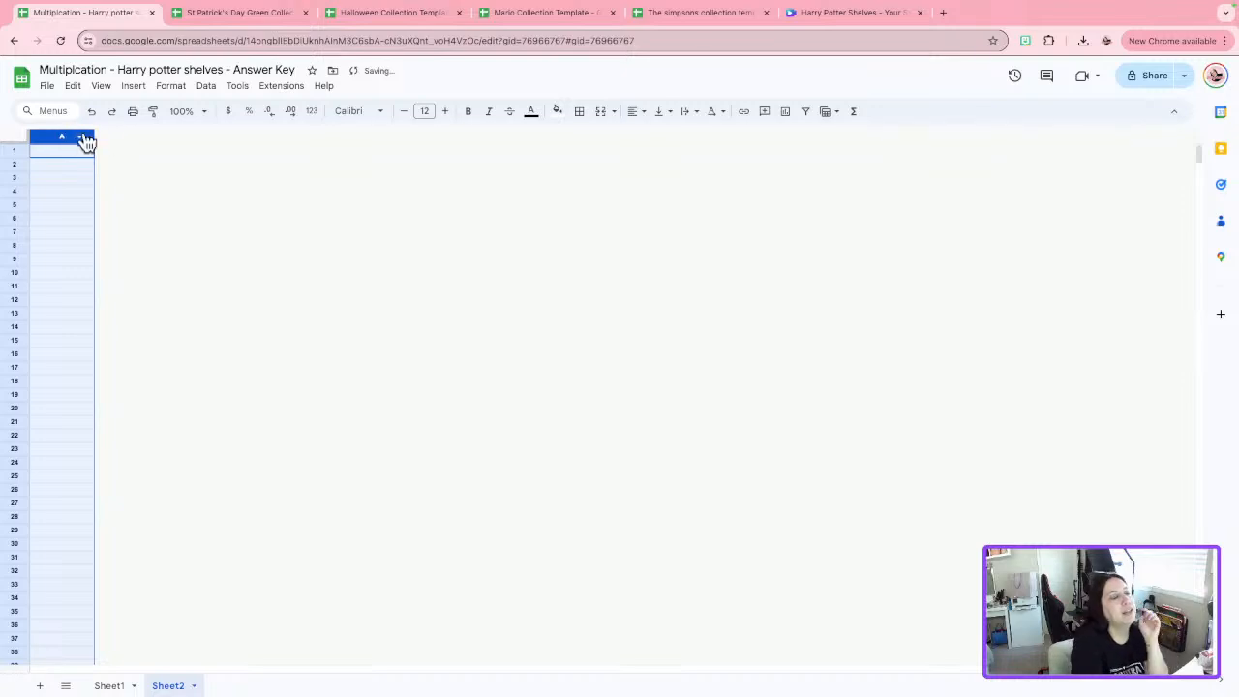
click(207, 258)
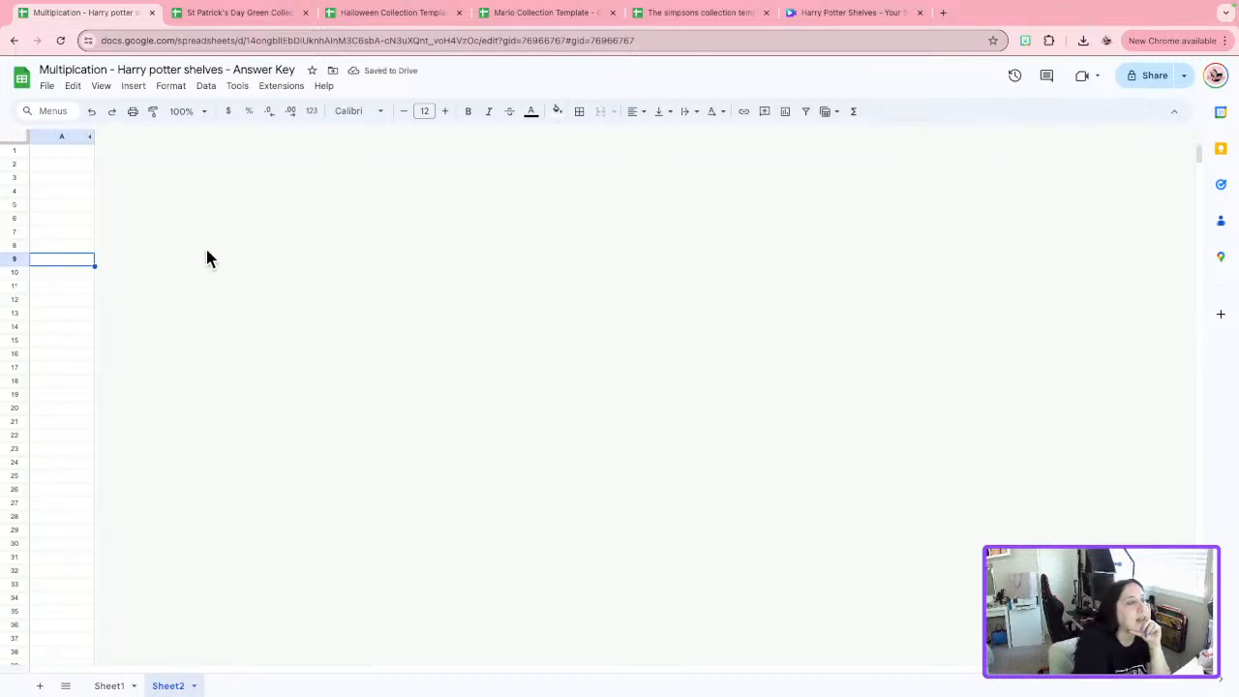
Shrink column A and all visible rows of Sheet2 to their minimal width and height.
click(56, 137)
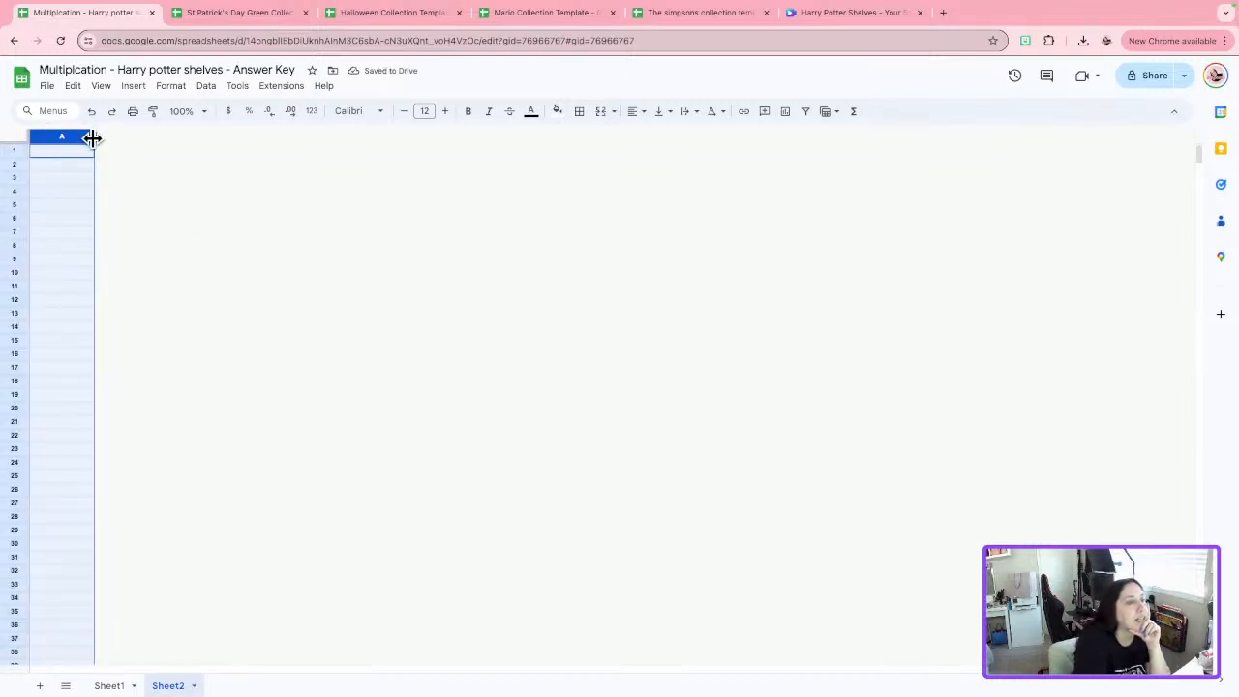
drag(33, 137, 32, 136)
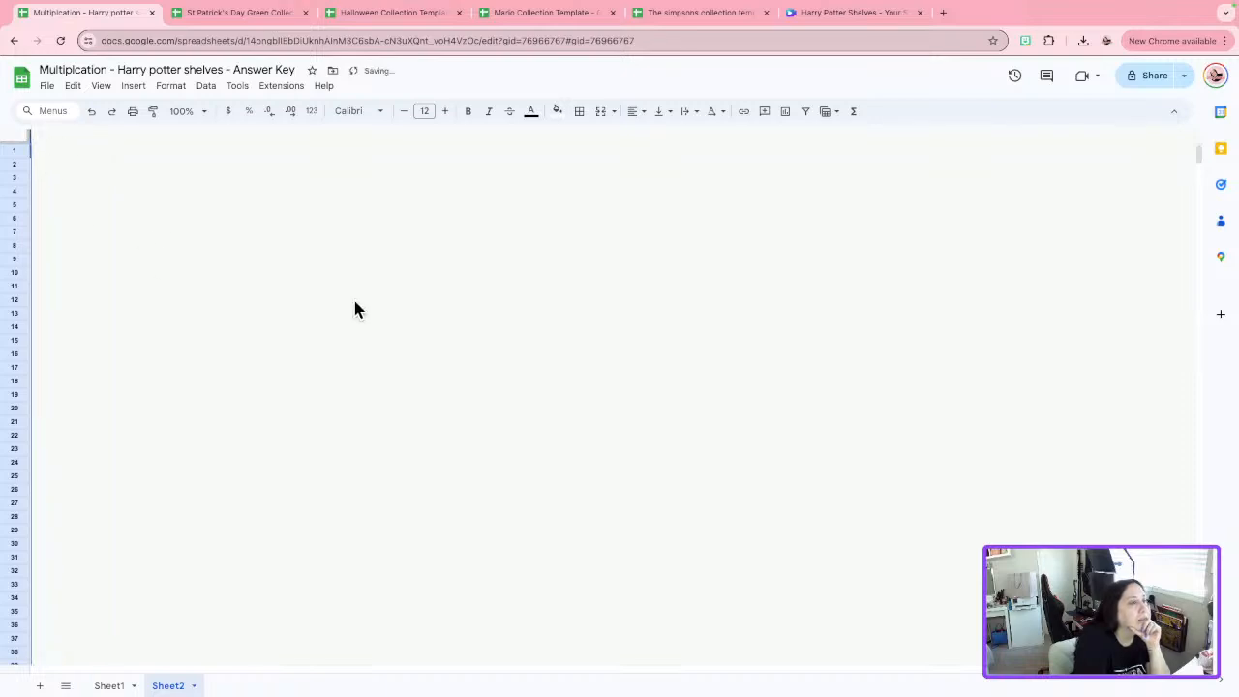
click(27, 137)
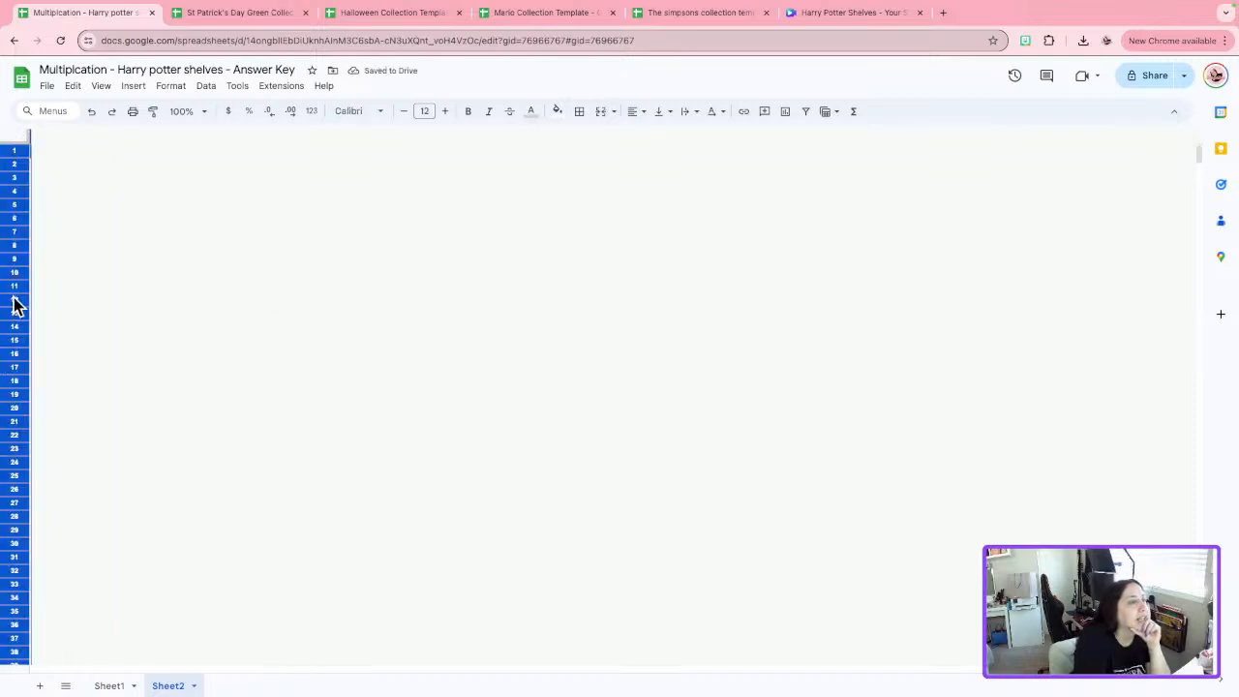
drag(12, 158, 16, 81)
click(195, 239)
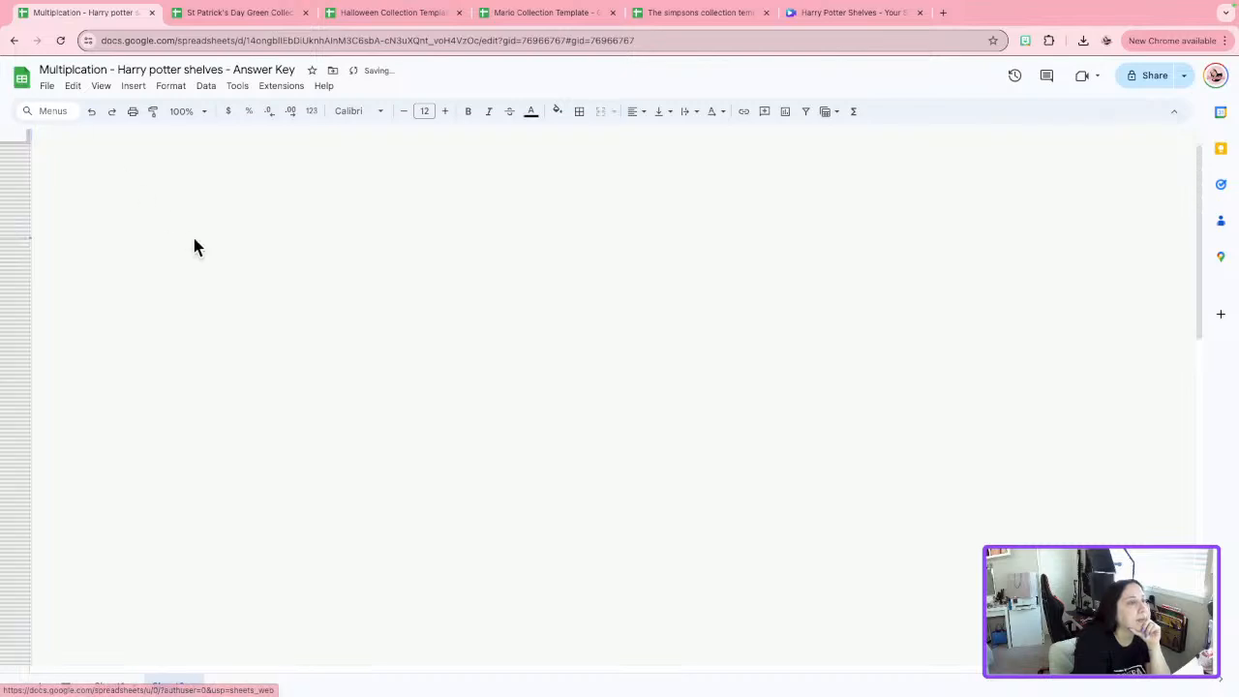
click(370, 453)
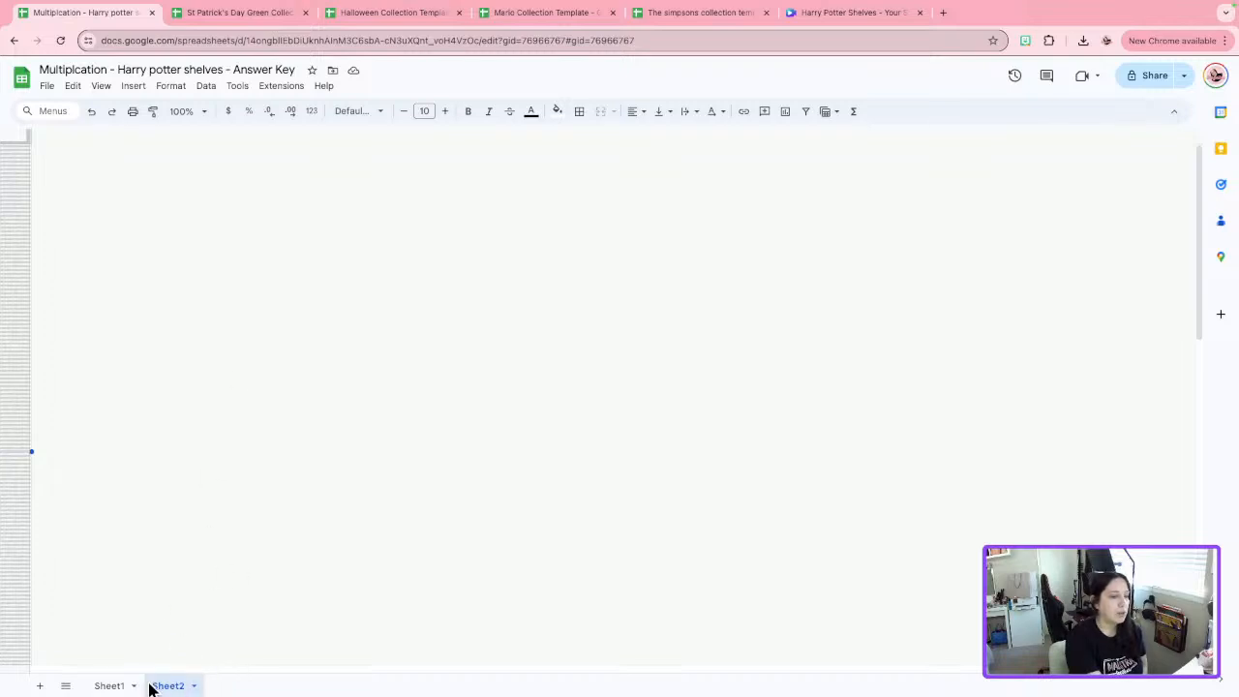
Hide Sheet2 so that only the worksheet on Sheet1 is accessible.
right_click(180, 686)
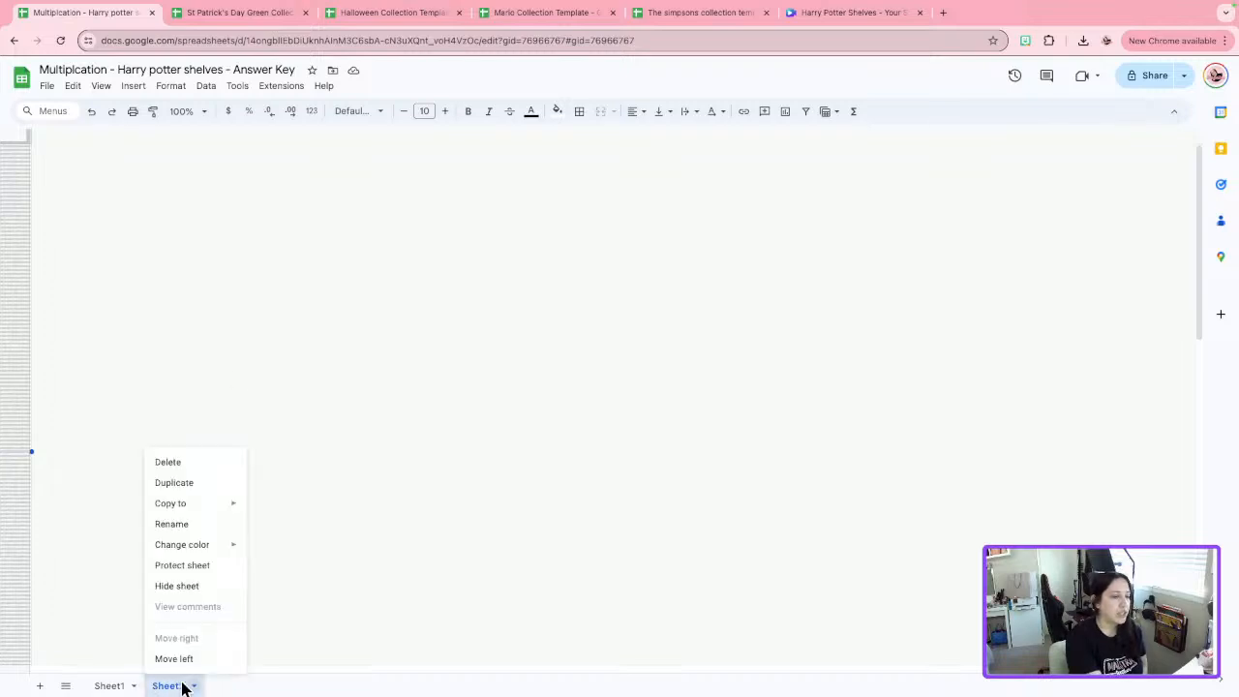
click(177, 586)
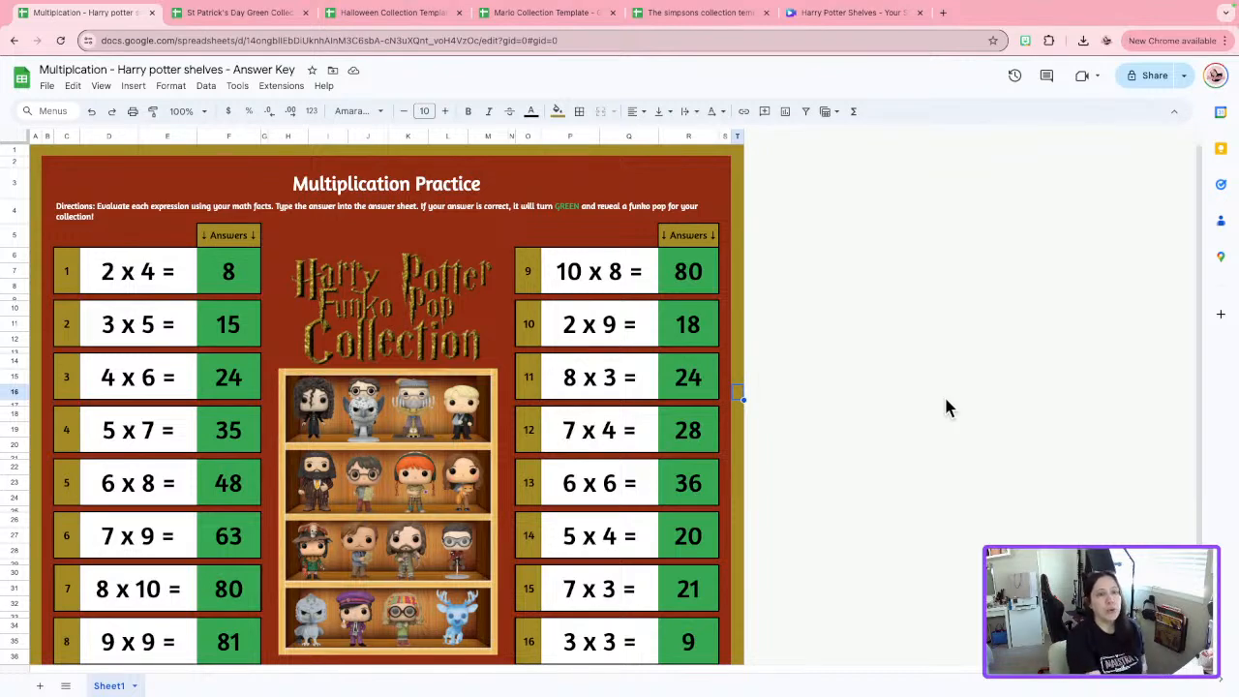
scroll(841, 432, down, 2)
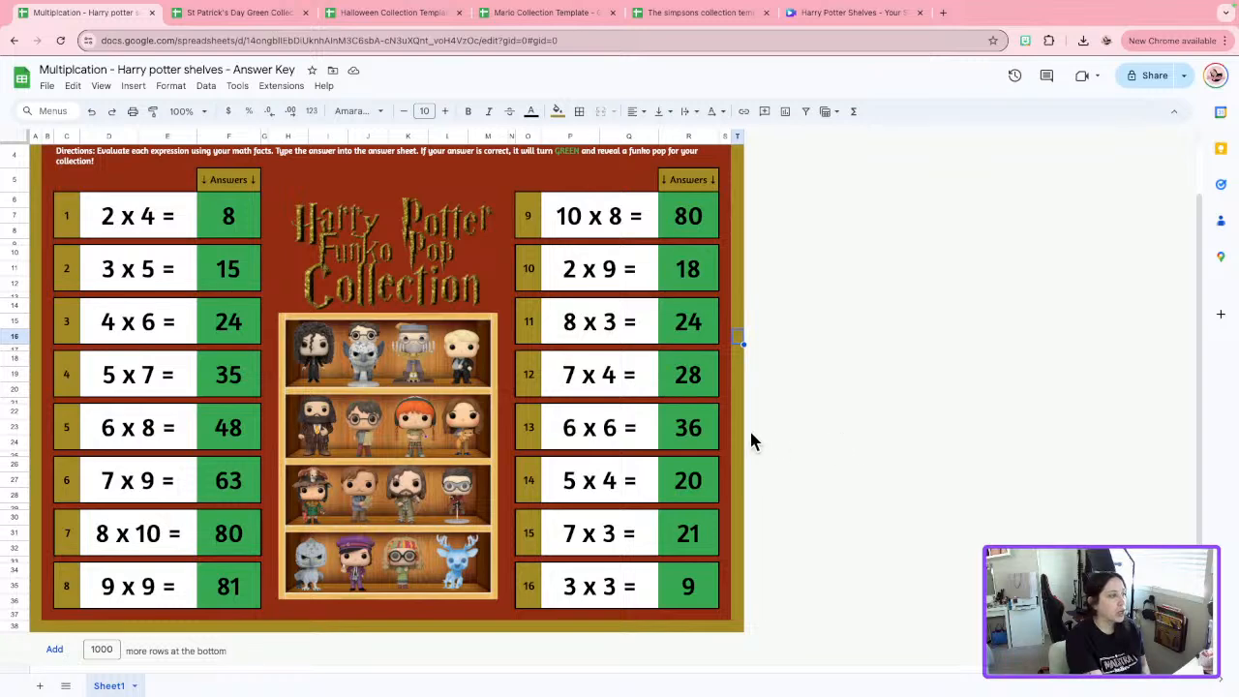
scroll(749, 432, up, 2)
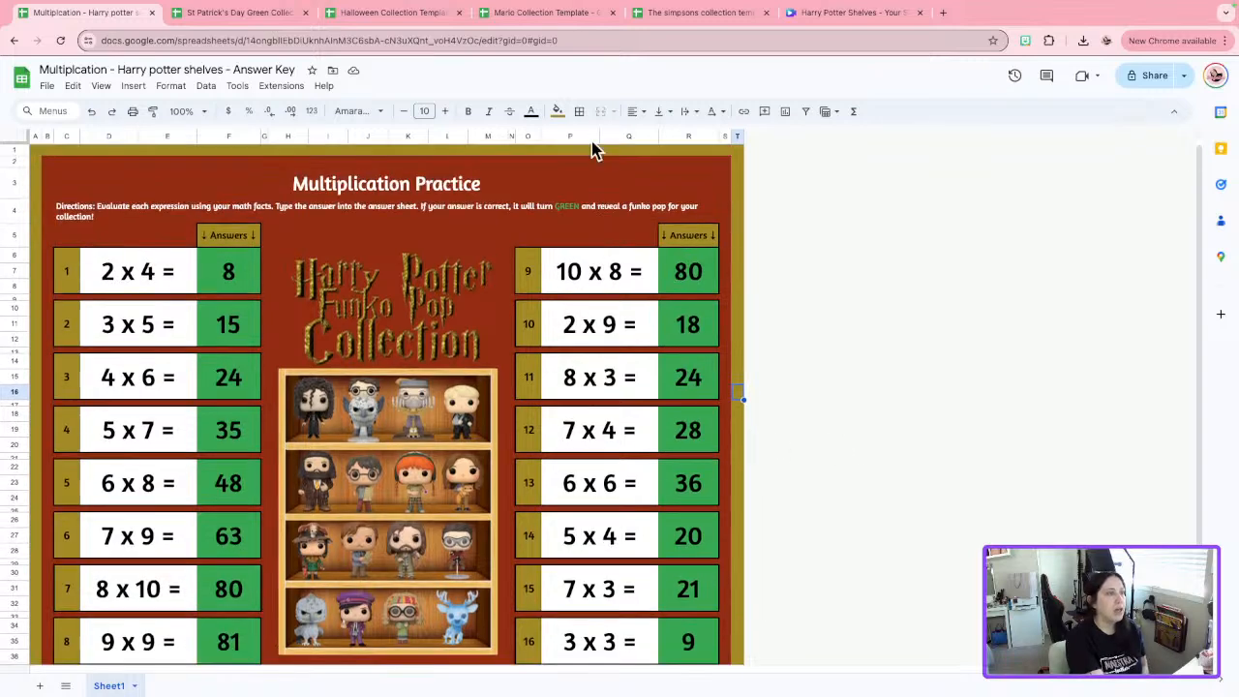
Make a copy of the spreadsheet in My Drive named "Multiplication Activity - Harry Potter Shelves - Student Copy".
click(47, 89)
click(119, 170)
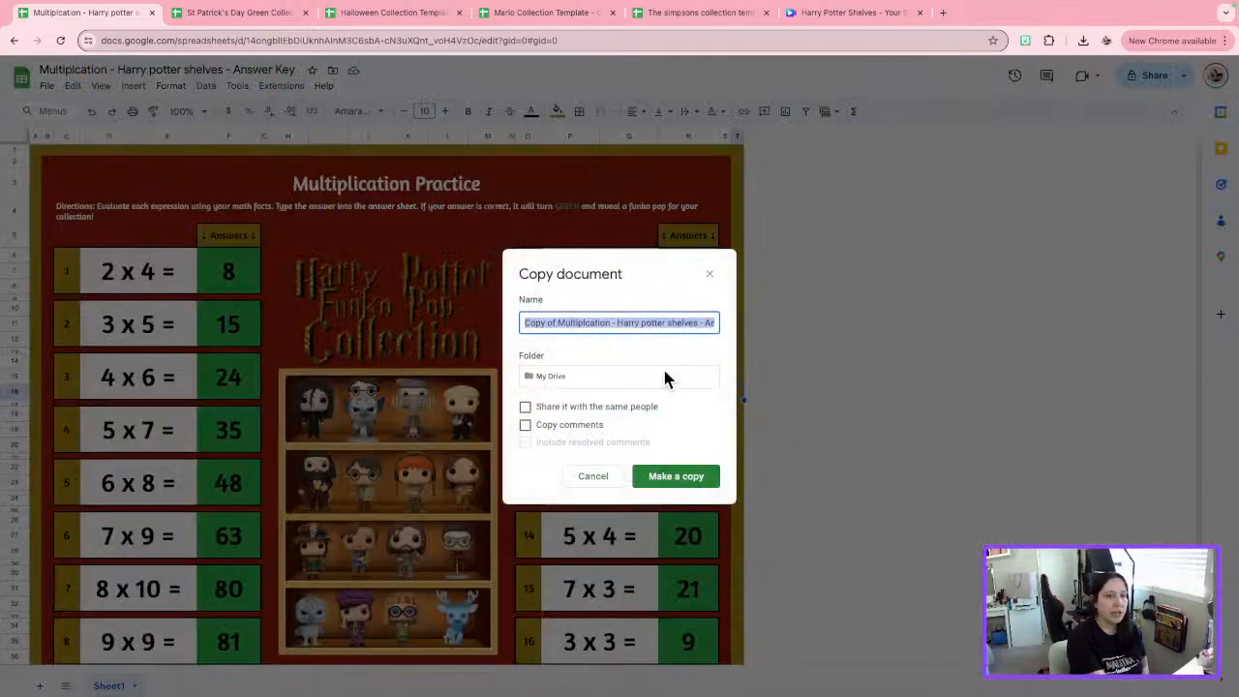
drag(559, 322, 523, 322)
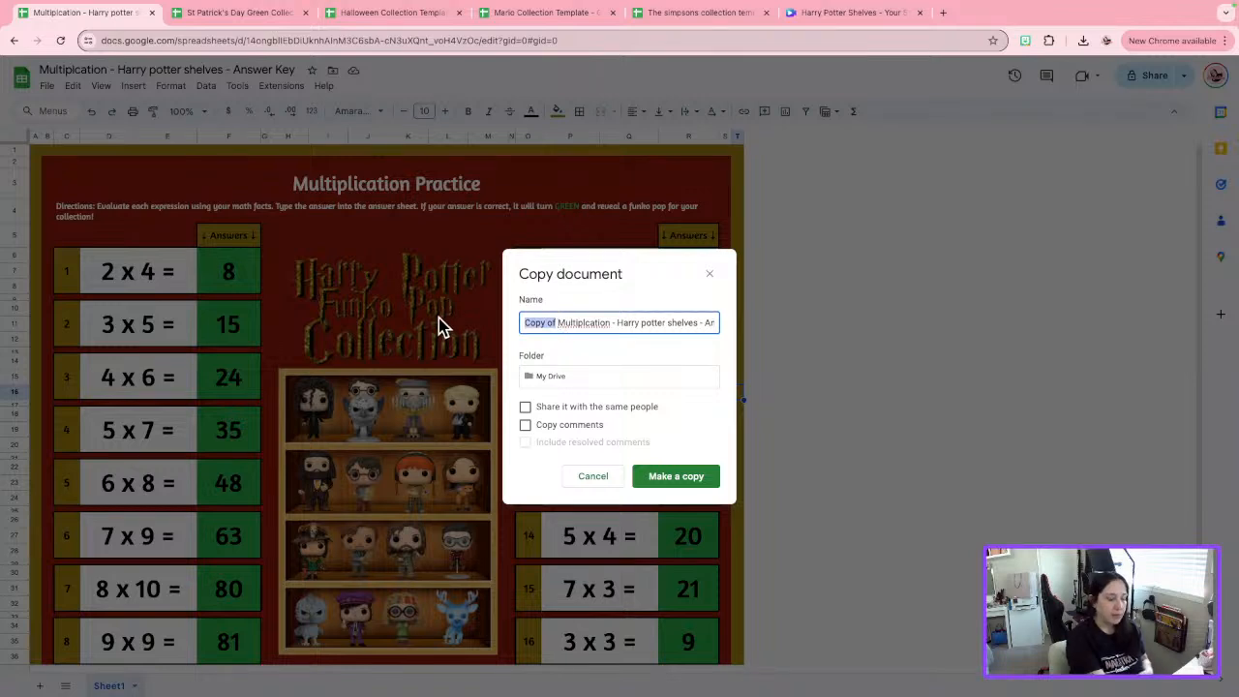
key(Delete)
key(Delete)
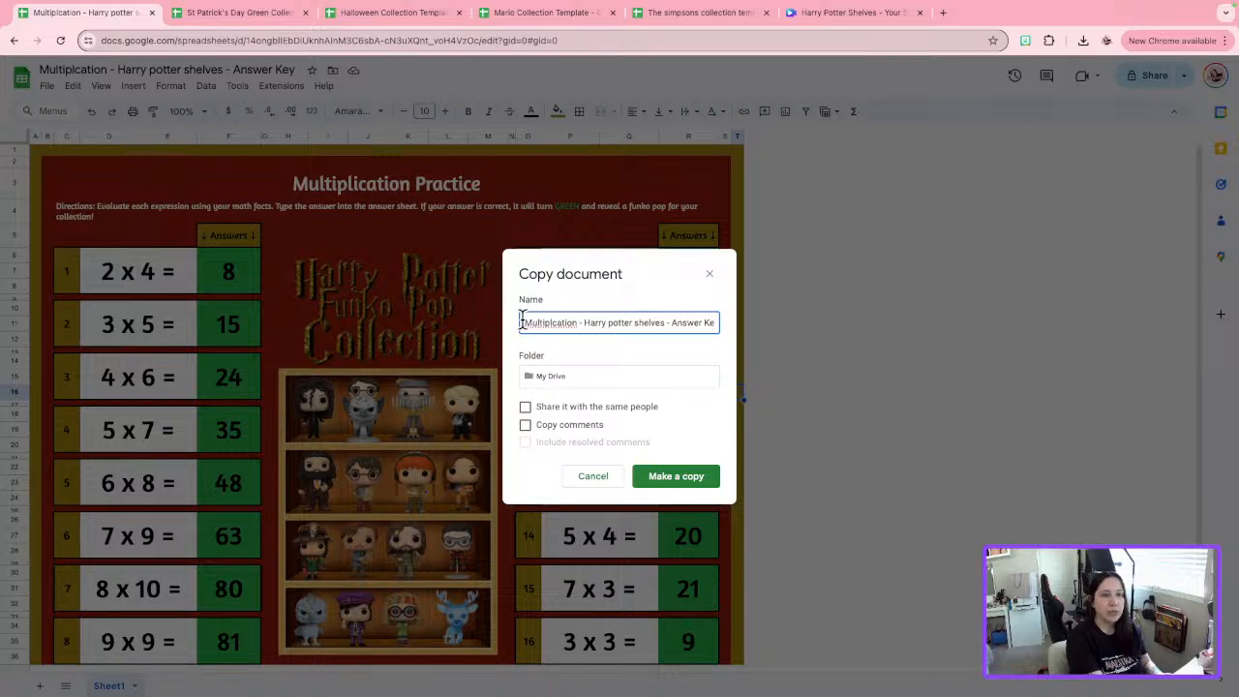
key(ctrl+a)
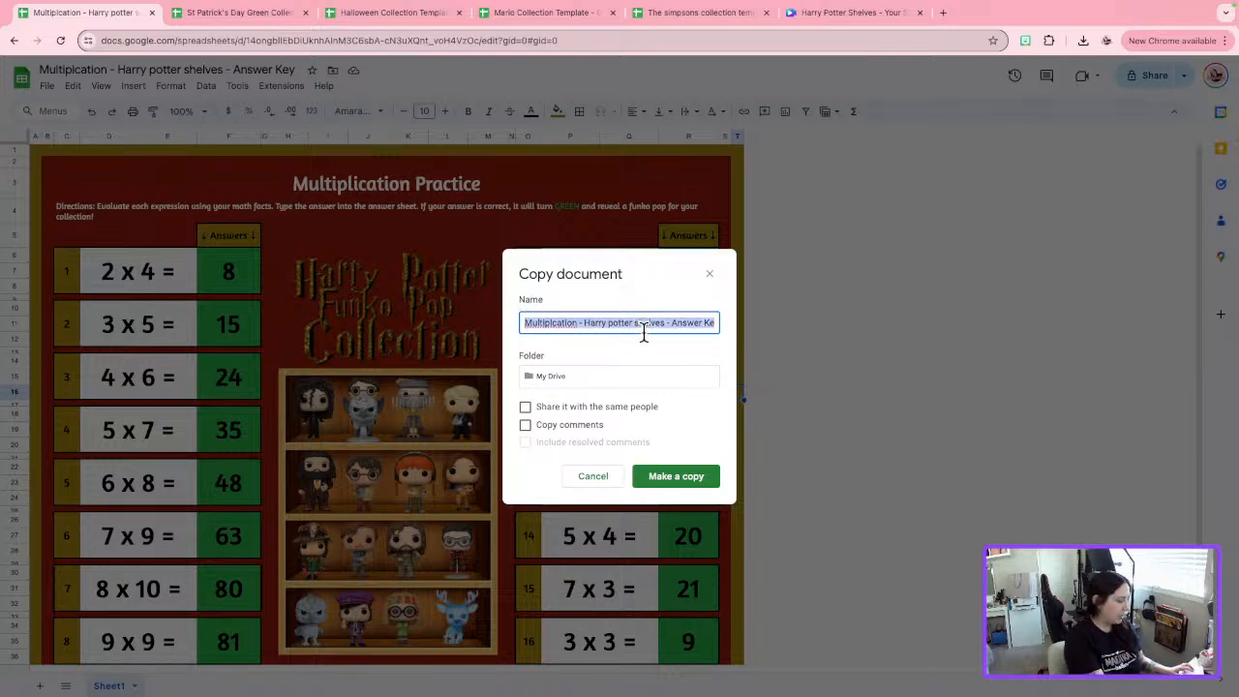
text(Multiploa)
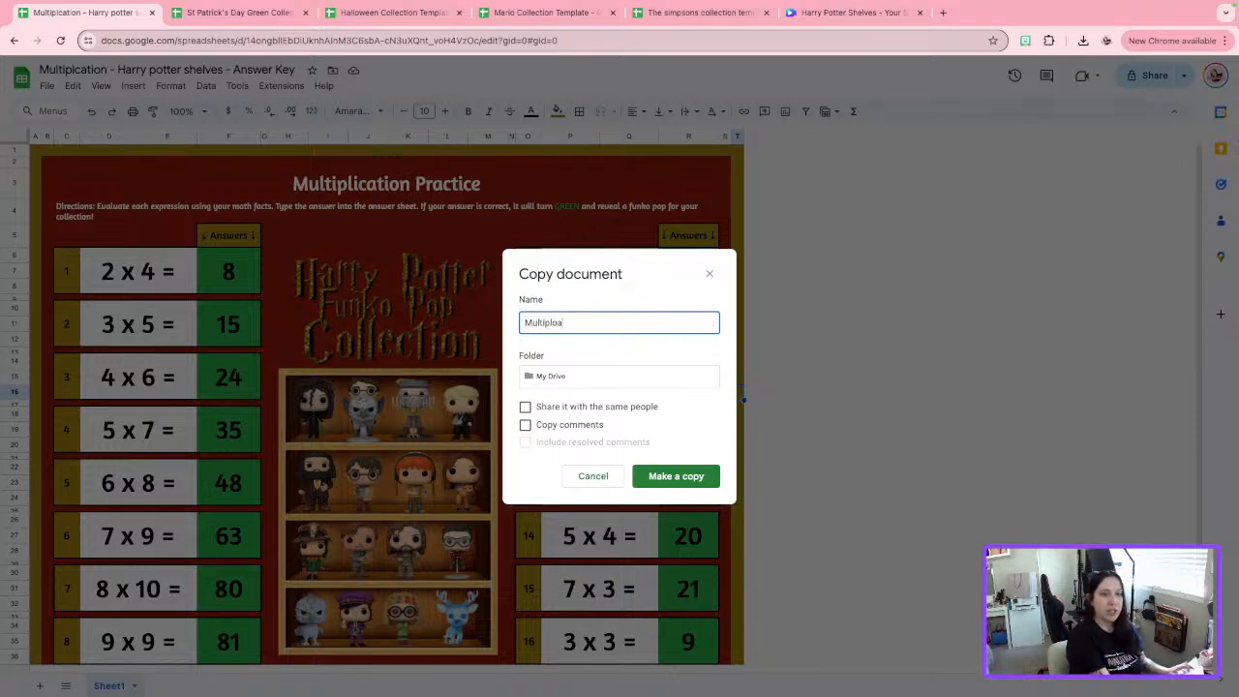
key(BackSpace)
key(BackSpace)
text(icta)
key(BackSpace)
key(BackSpace)
text(a)
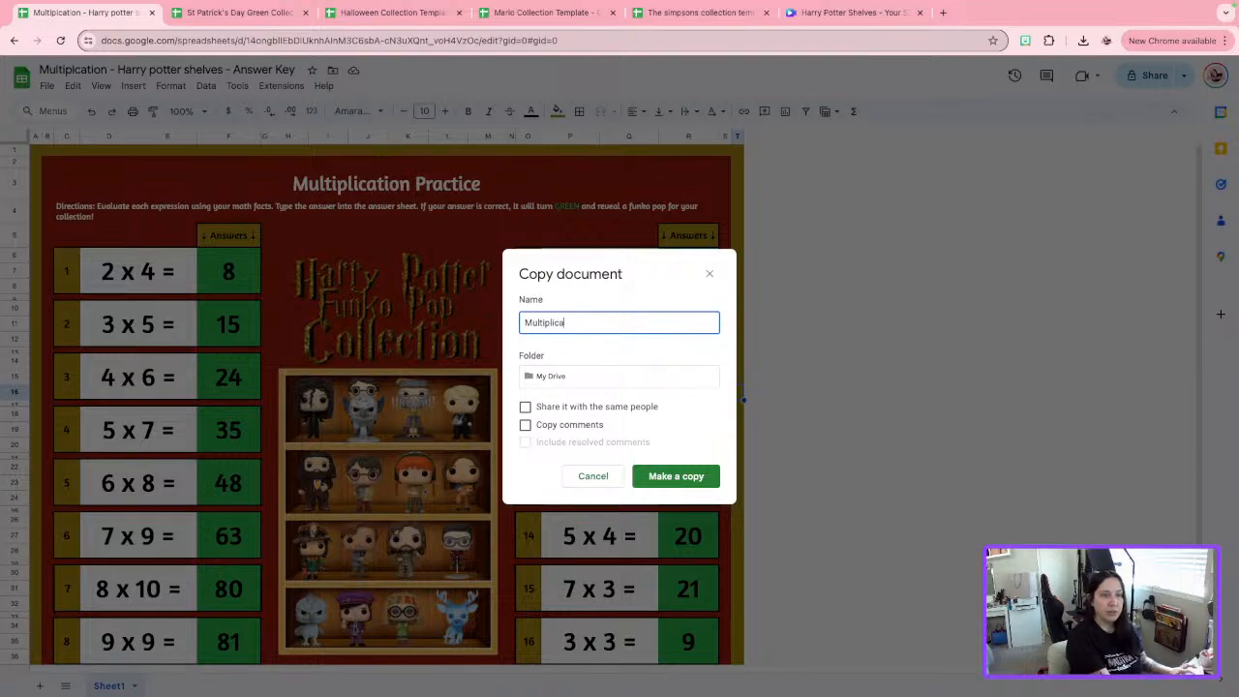
text(tion Ac)
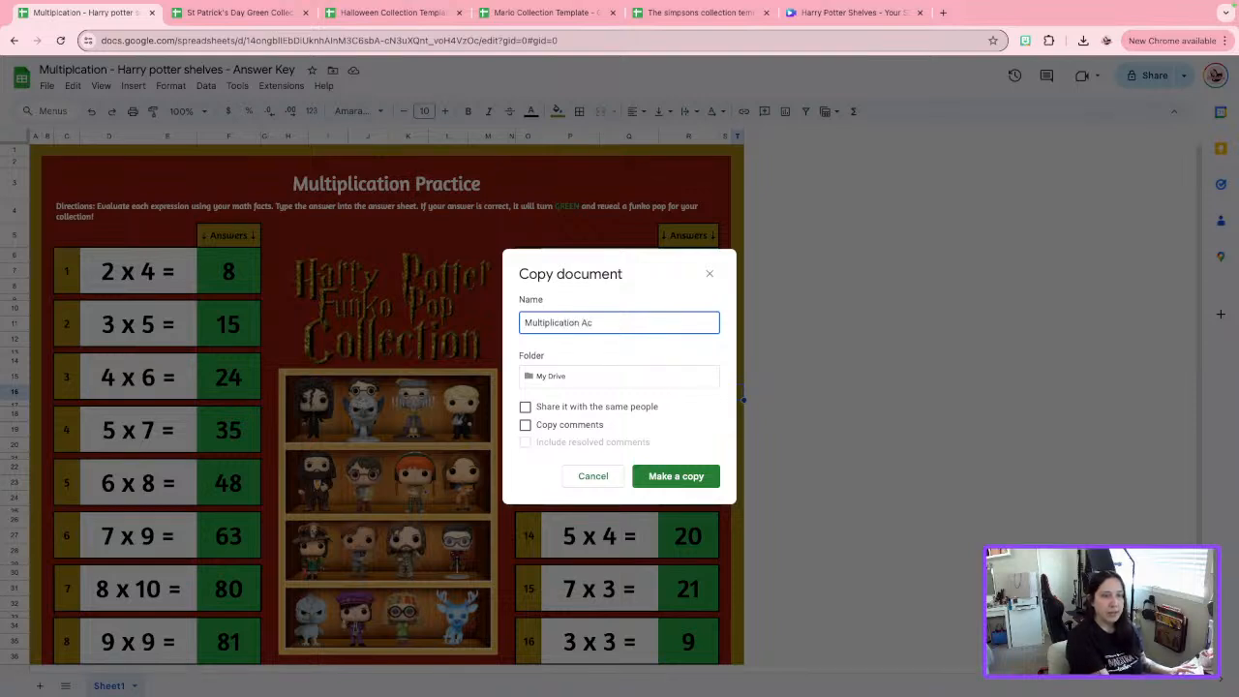
text(tivity)
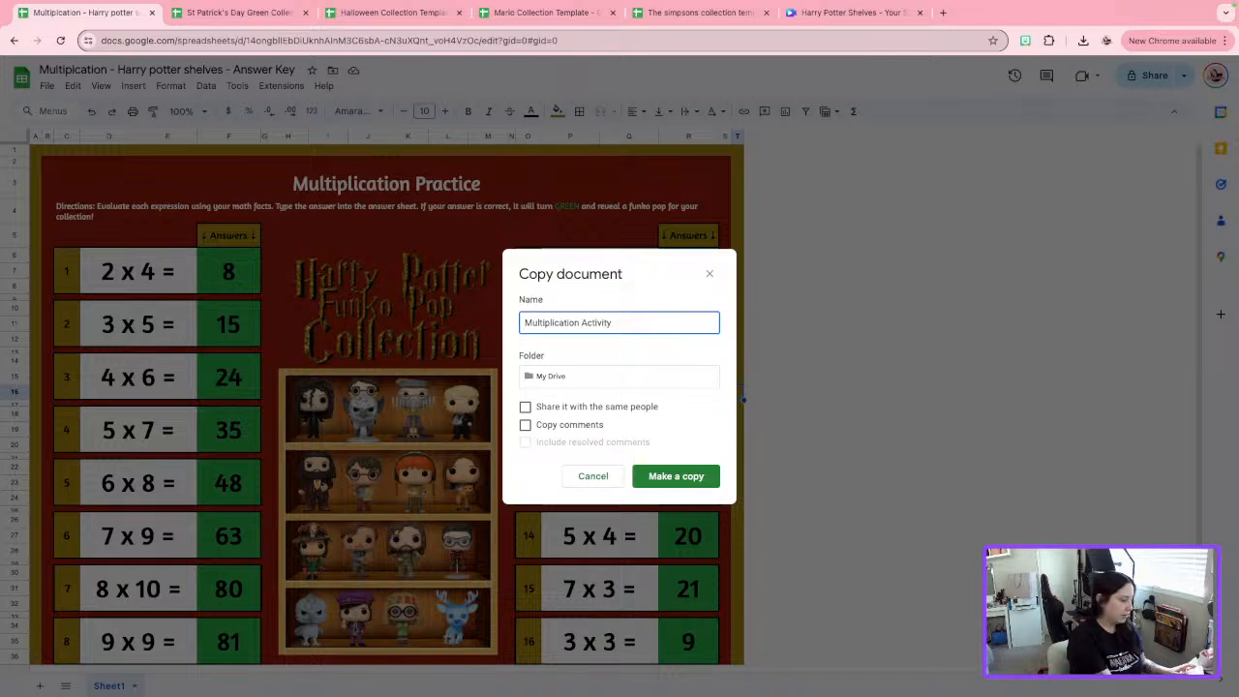
text( - Harry Pott)
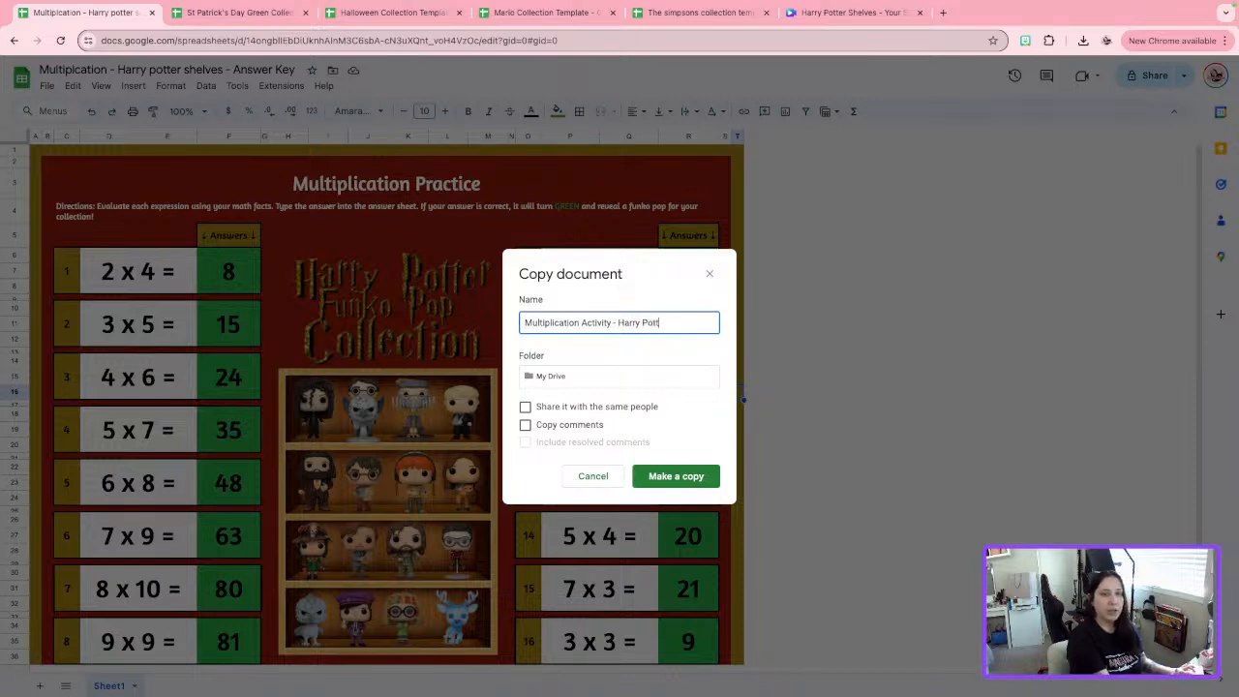
text(er Shelves )
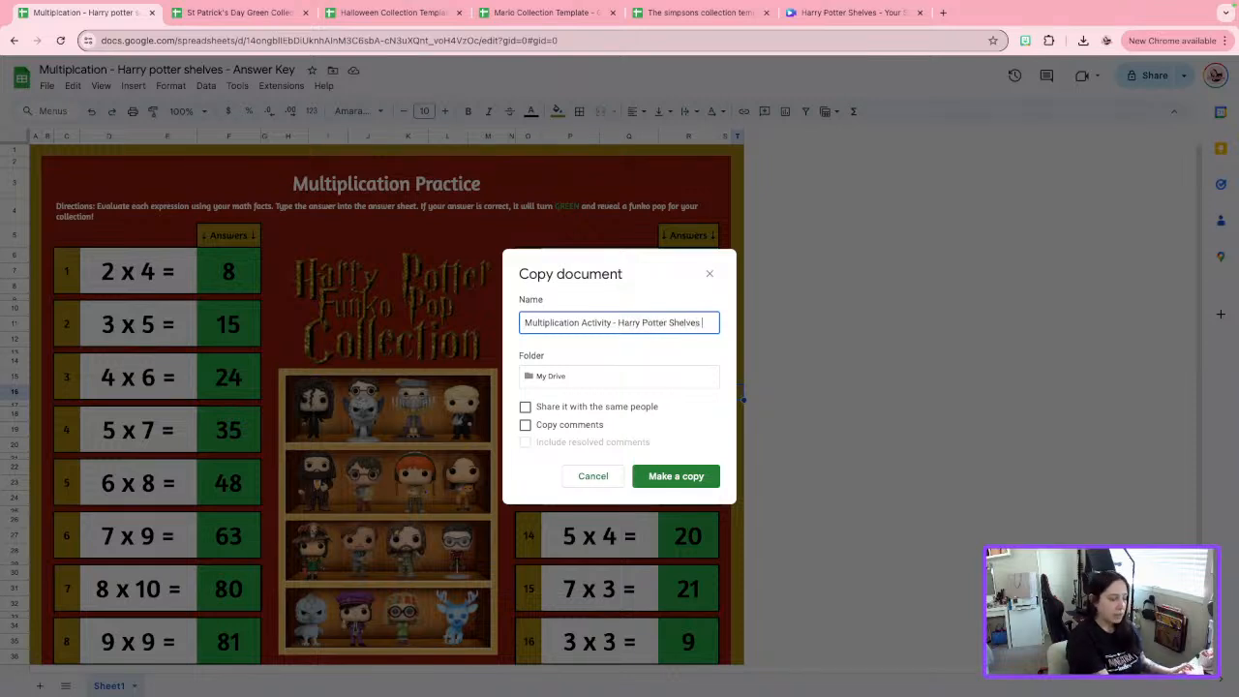
text(- Student)
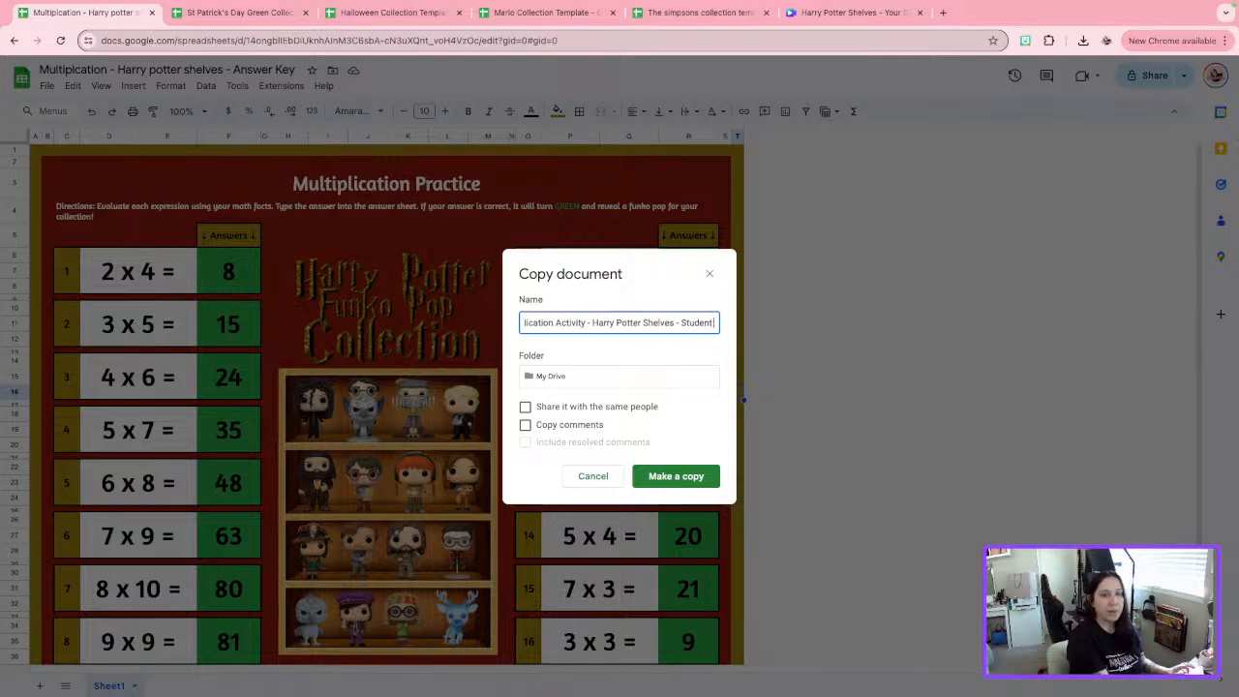
text( Copy)
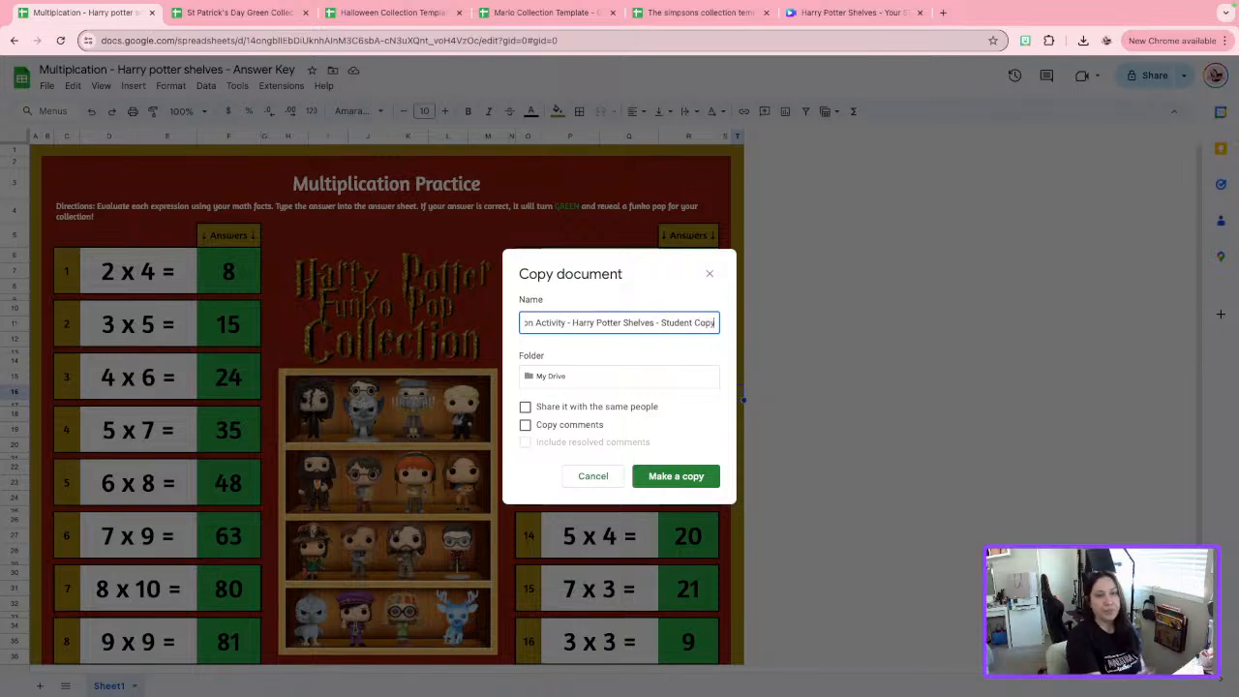
click(643, 356)
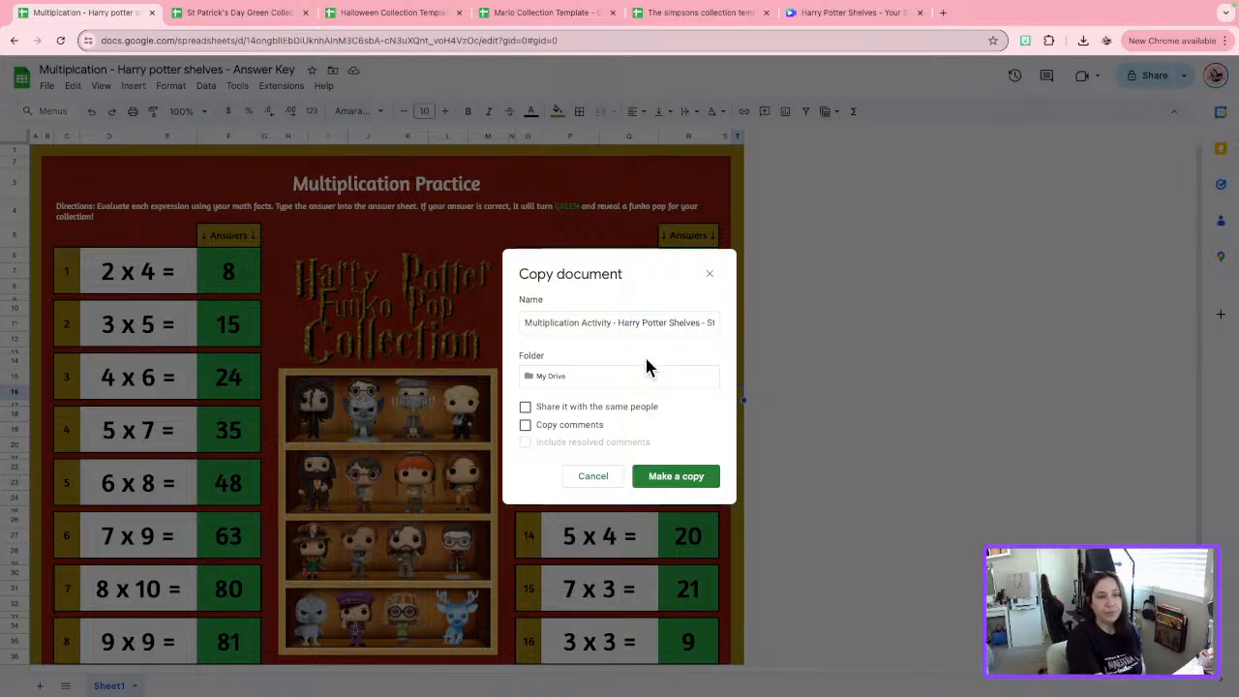
drag(703, 323, 731, 334)
click(716, 322)
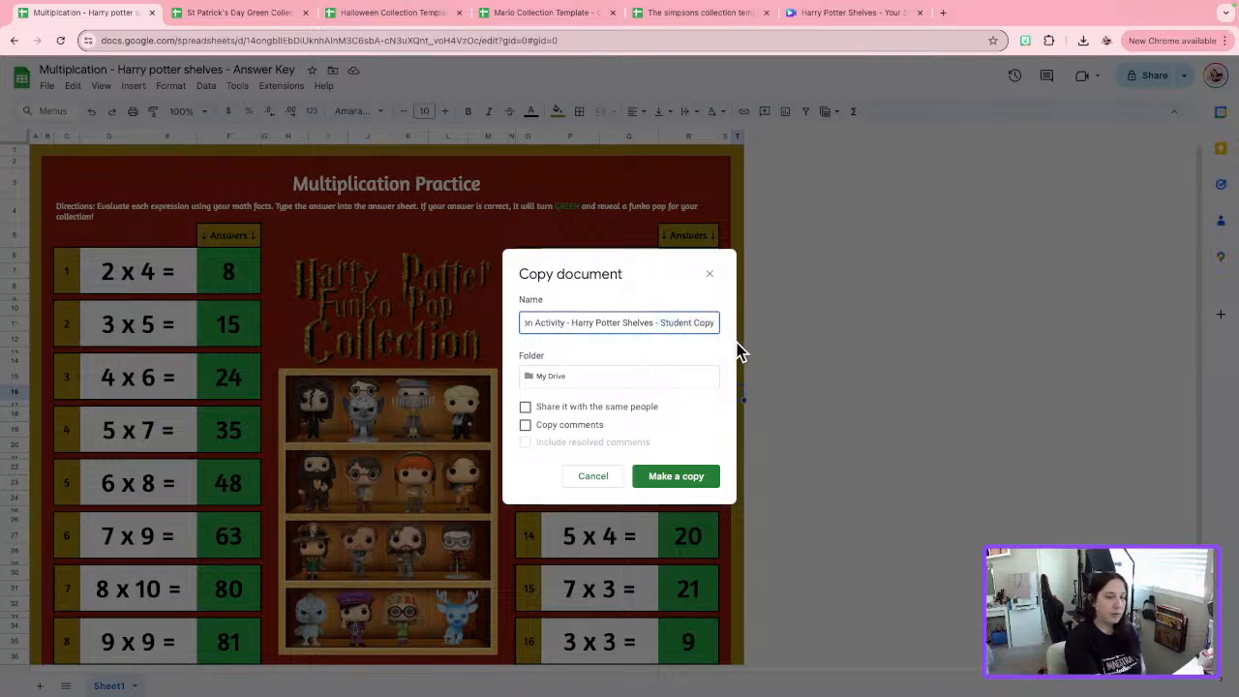
click(700, 479)
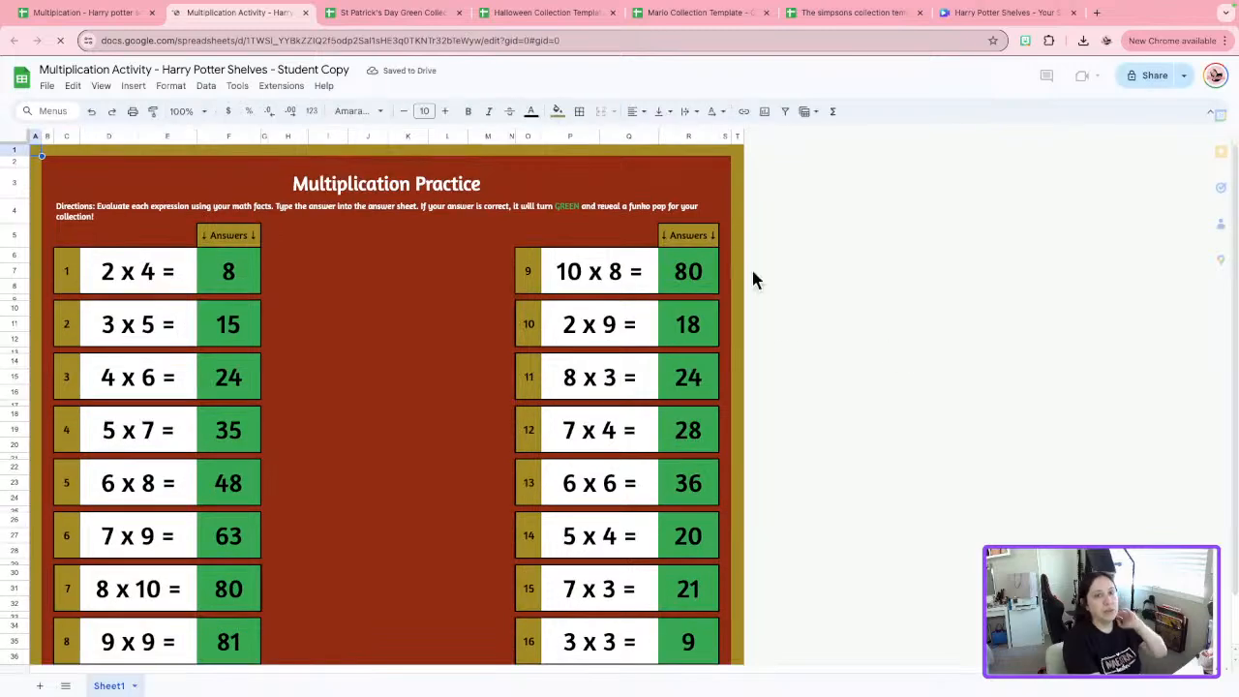
Clear all answers for questions 1 to 16 in columns F and R of the student copy.
drag(709, 268, 716, 586)
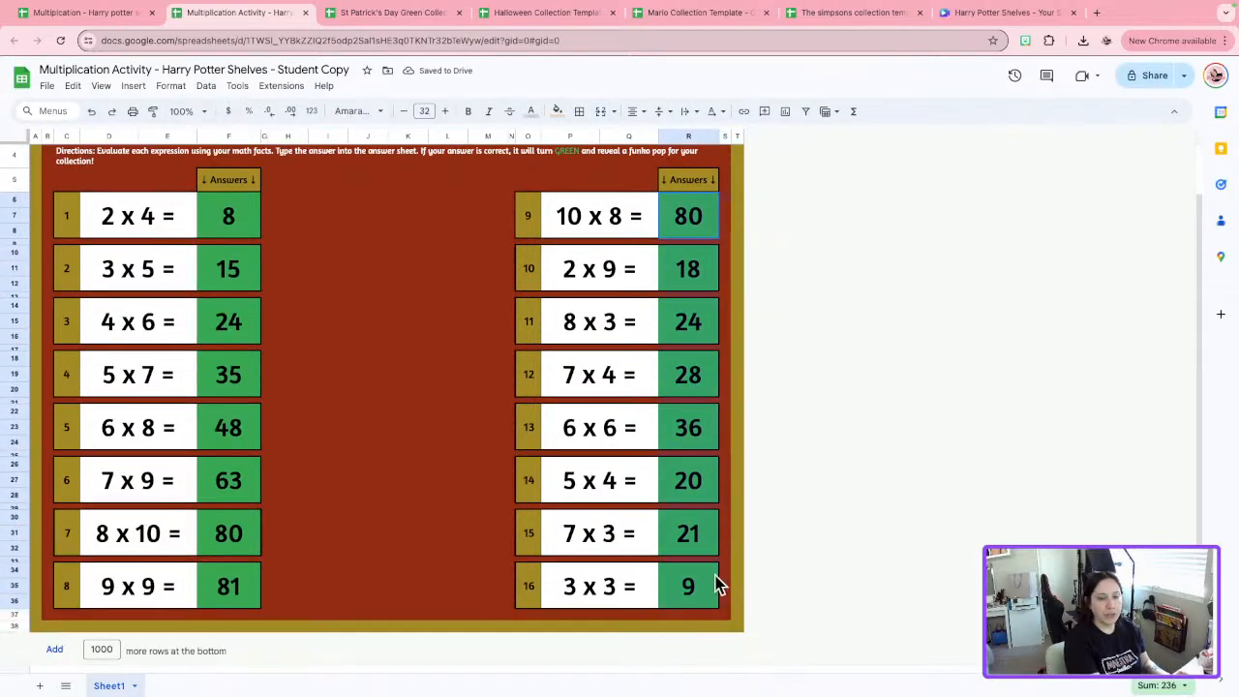
key(Delete)
drag(228, 218, 253, 583)
key(Delete)
click(870, 447)
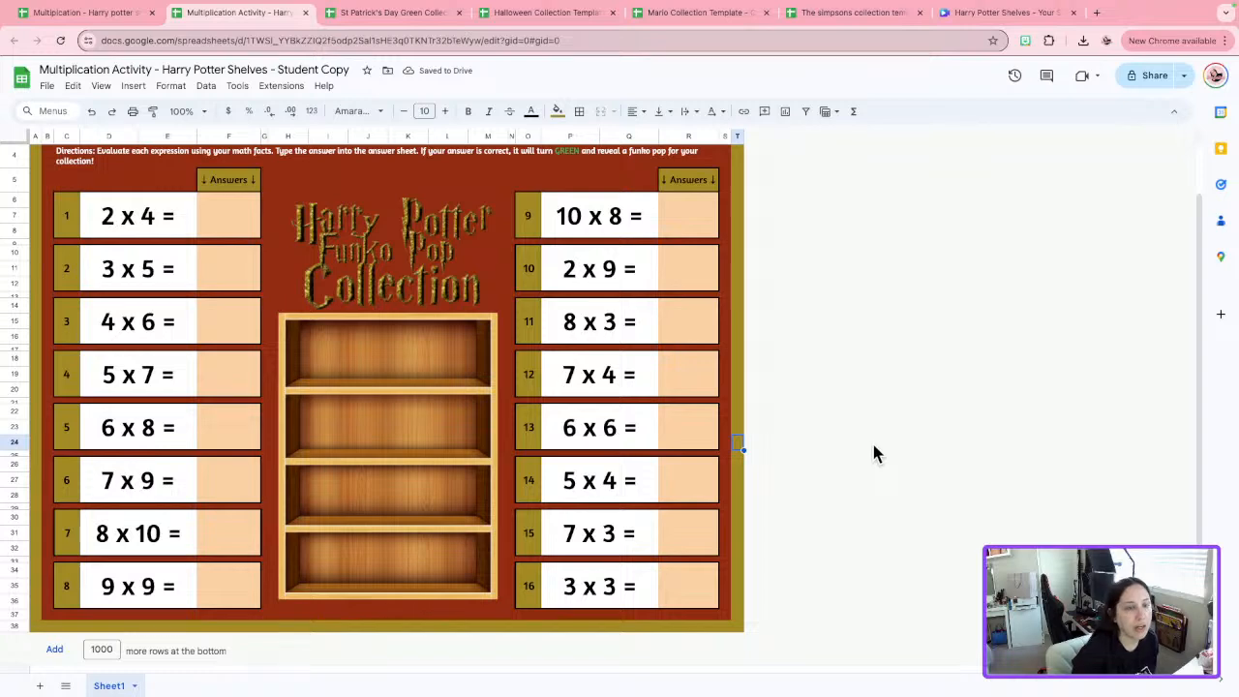
scroll(827, 353, up, 1)
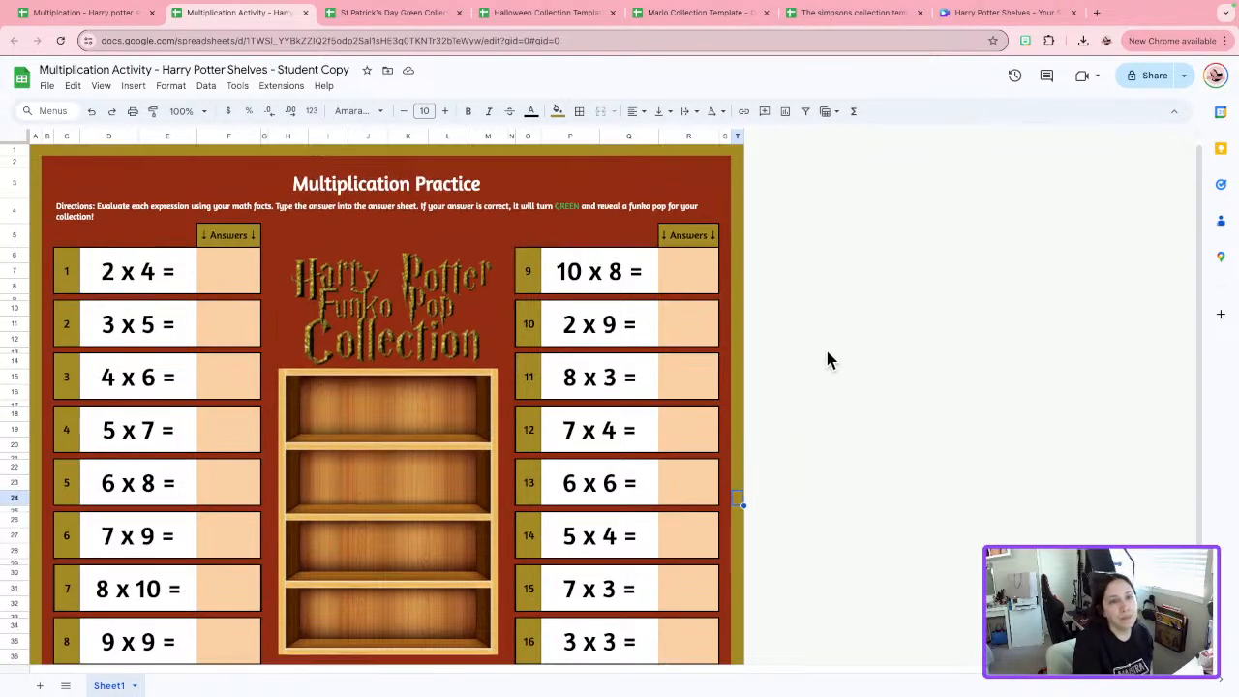
scroll(823, 352, down, 1)
scroll(816, 334, up, 1)
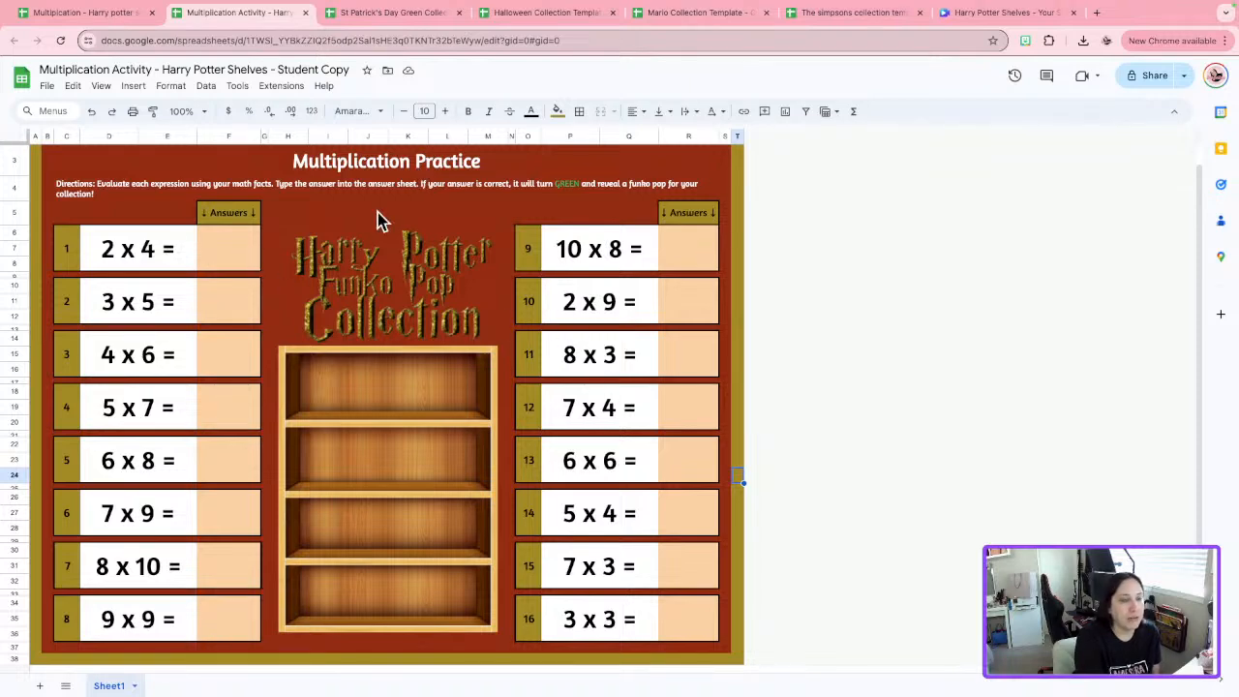
Test the self-checking with correct answers: 18 for 2 x 9 and 24 for 4 x 6.
click(681, 297)
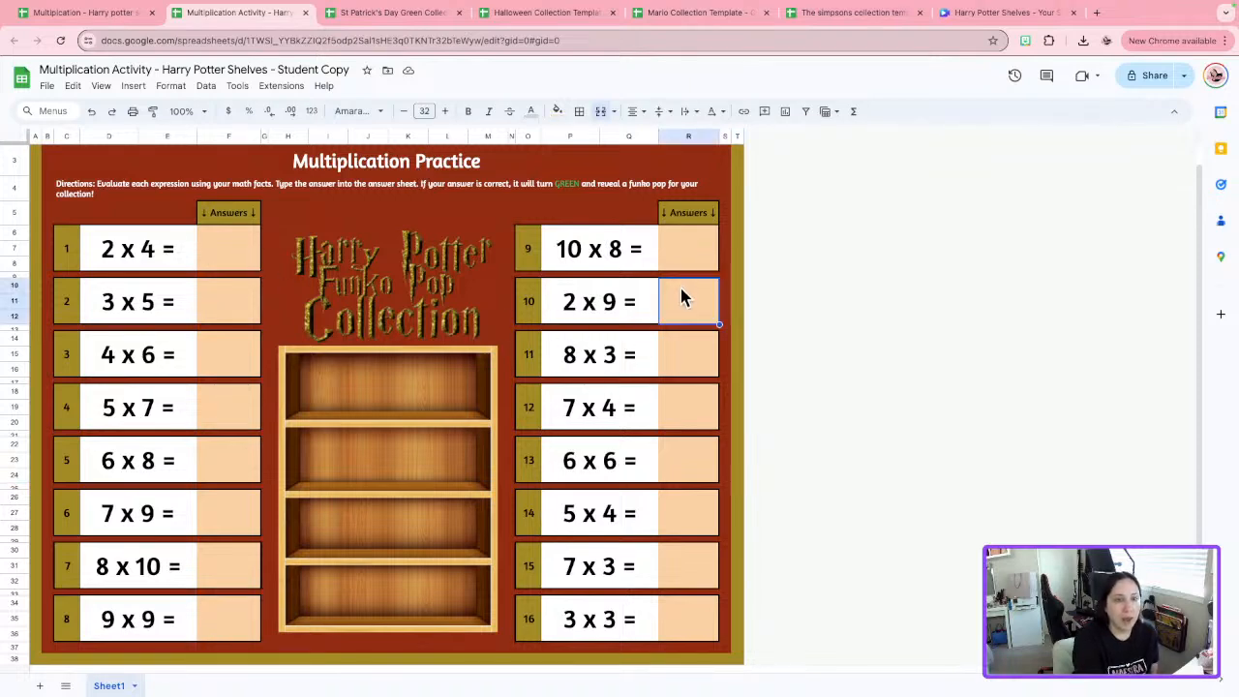
text(18)
key(Return)
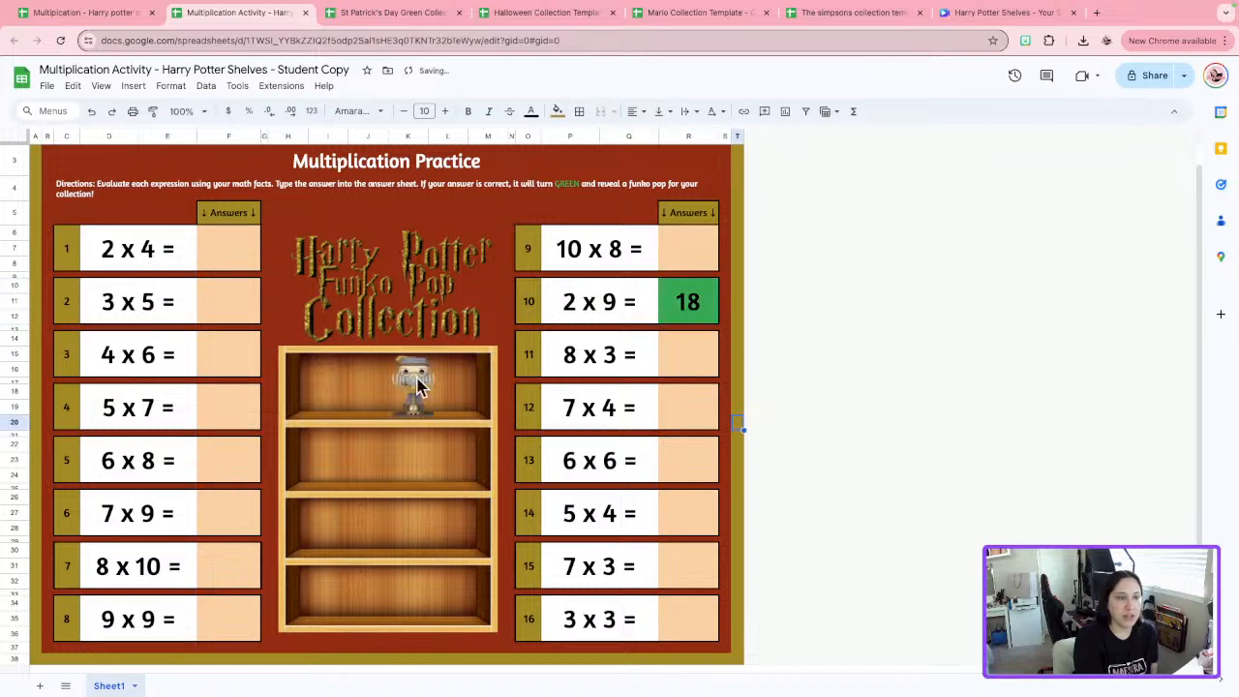
click(232, 373)
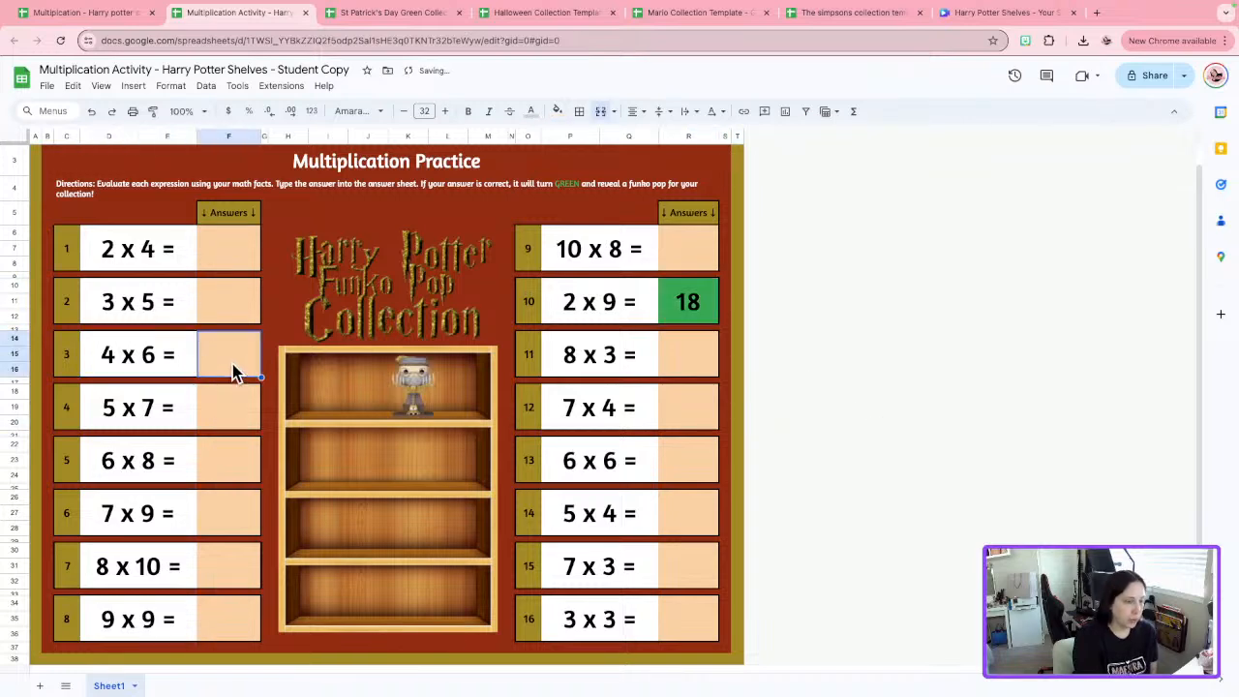
text(24)
Test the self-checking with wrong answers: 40 for 6 x 8 and 21 for 5 x 4.
click(230, 465)
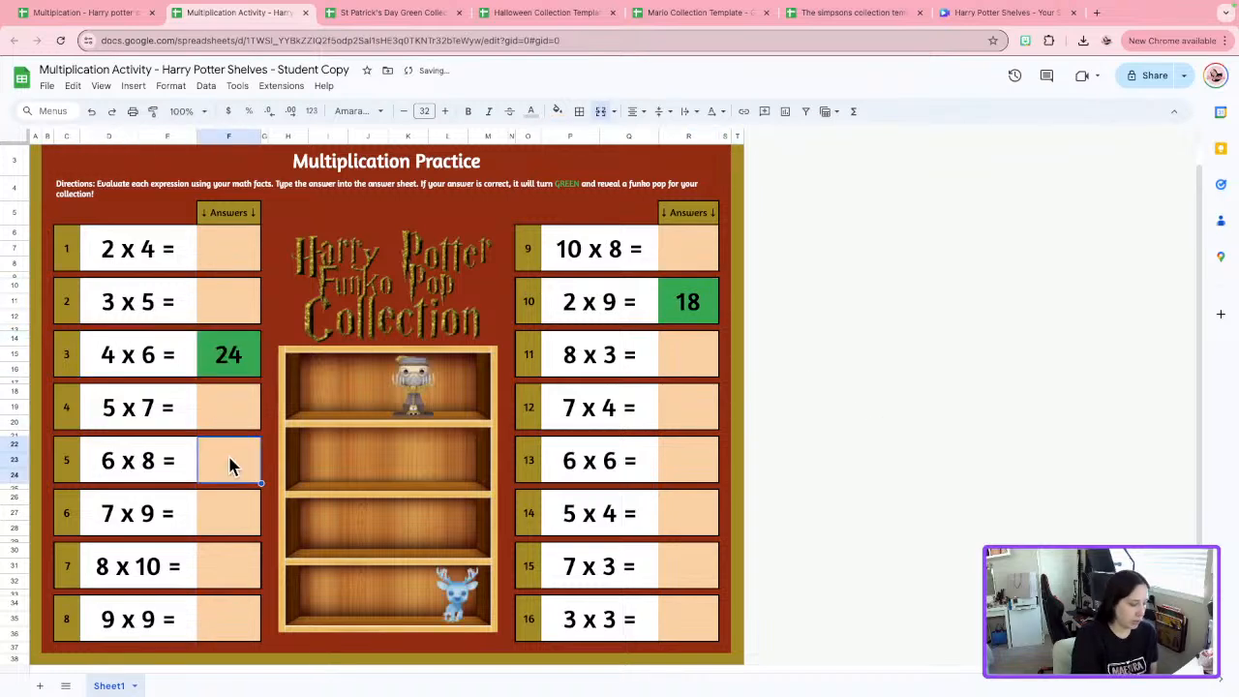
text(40)
click(686, 522)
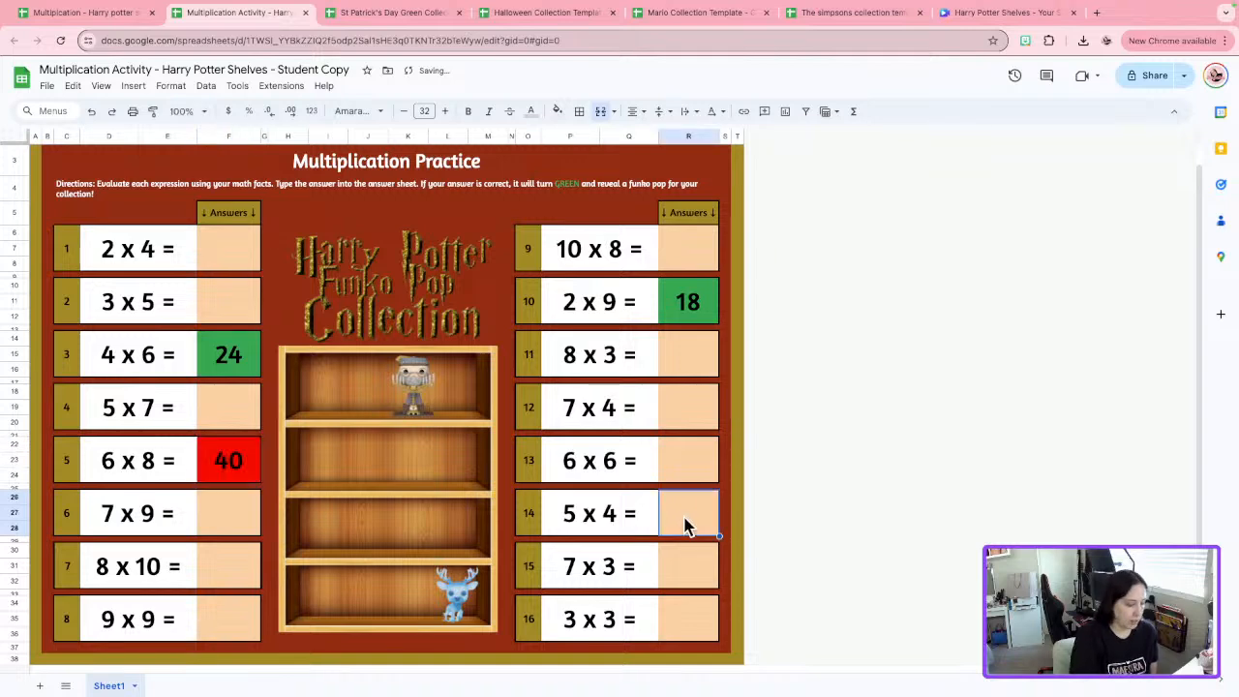
text(21)
key(Return)
key(Right)
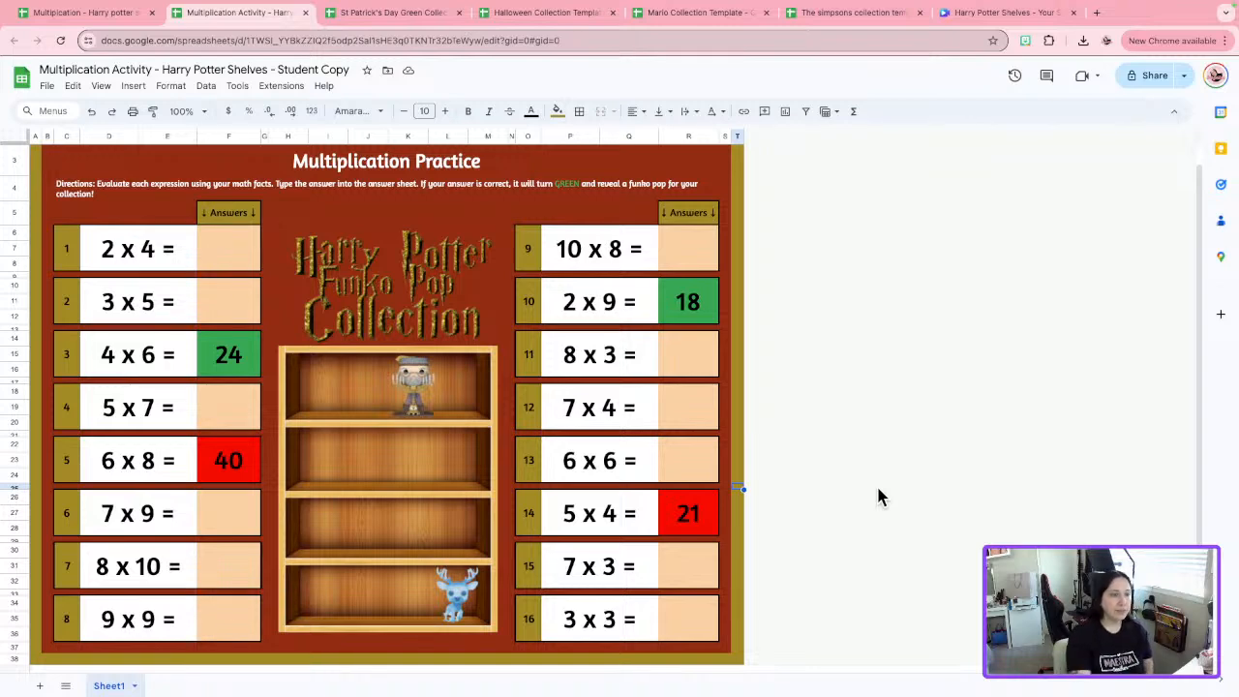
Undo the four test answers in the student copy.
click(92, 112)
click(92, 112)
click(92, 113)
click(92, 112)
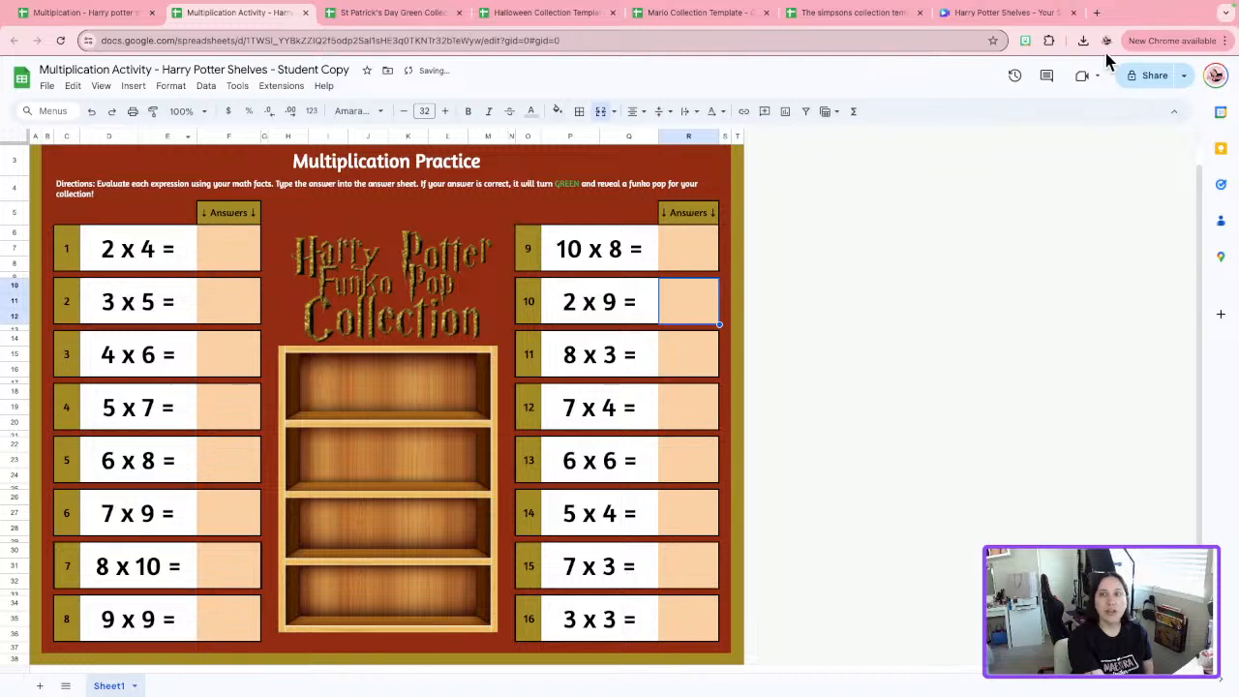
Share the student copy with anyone with the link and copy its sharing link.
click(1154, 76)
click(522, 437)
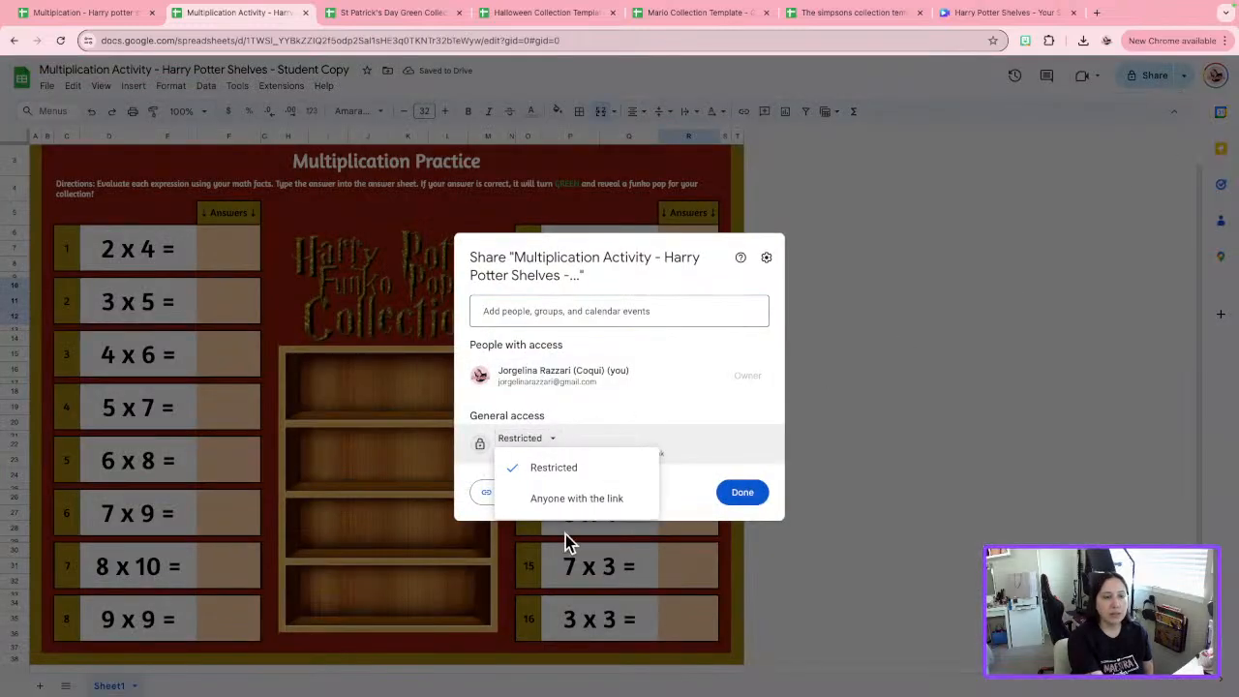
click(572, 497)
click(521, 493)
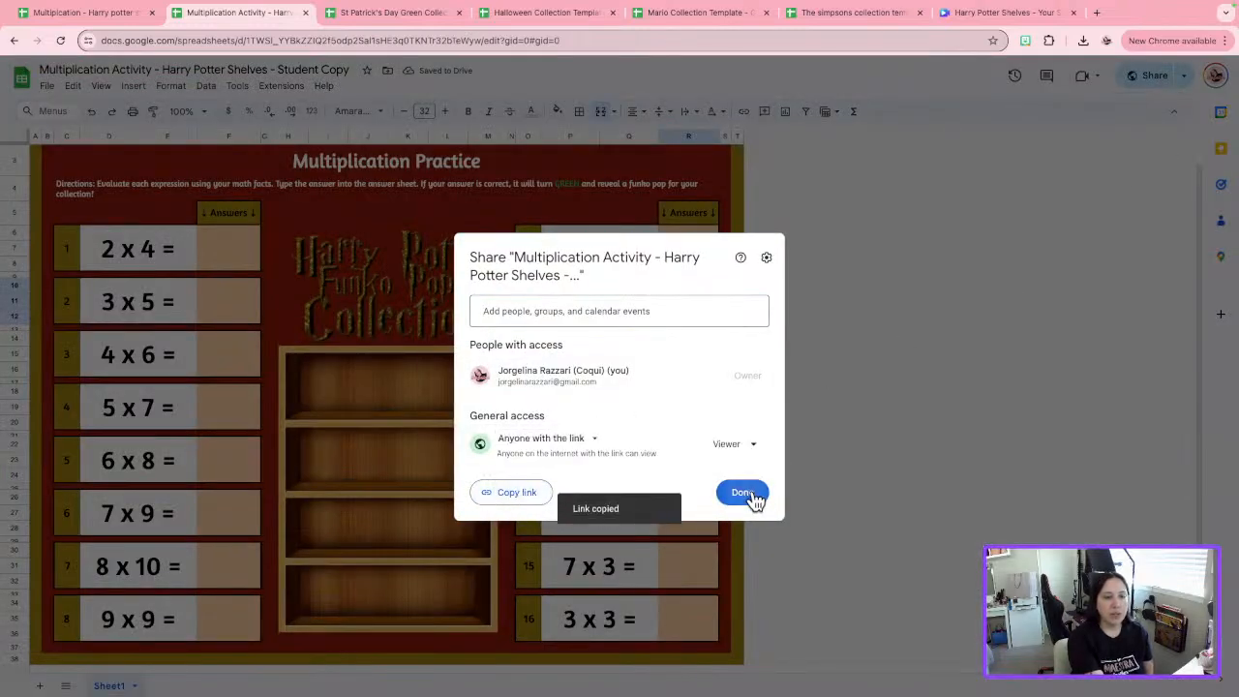
click(742, 493)
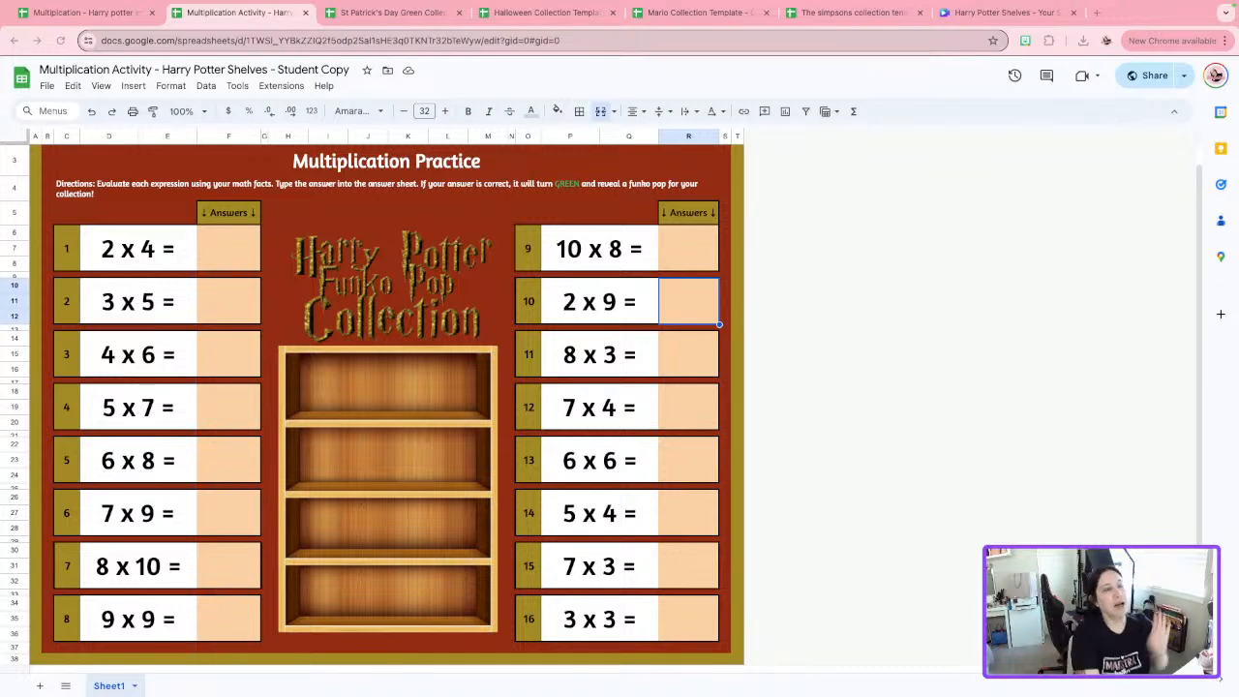
Make a copy of the student spreadsheet named TESTING TESTING in My Drive.
click(739, 339)
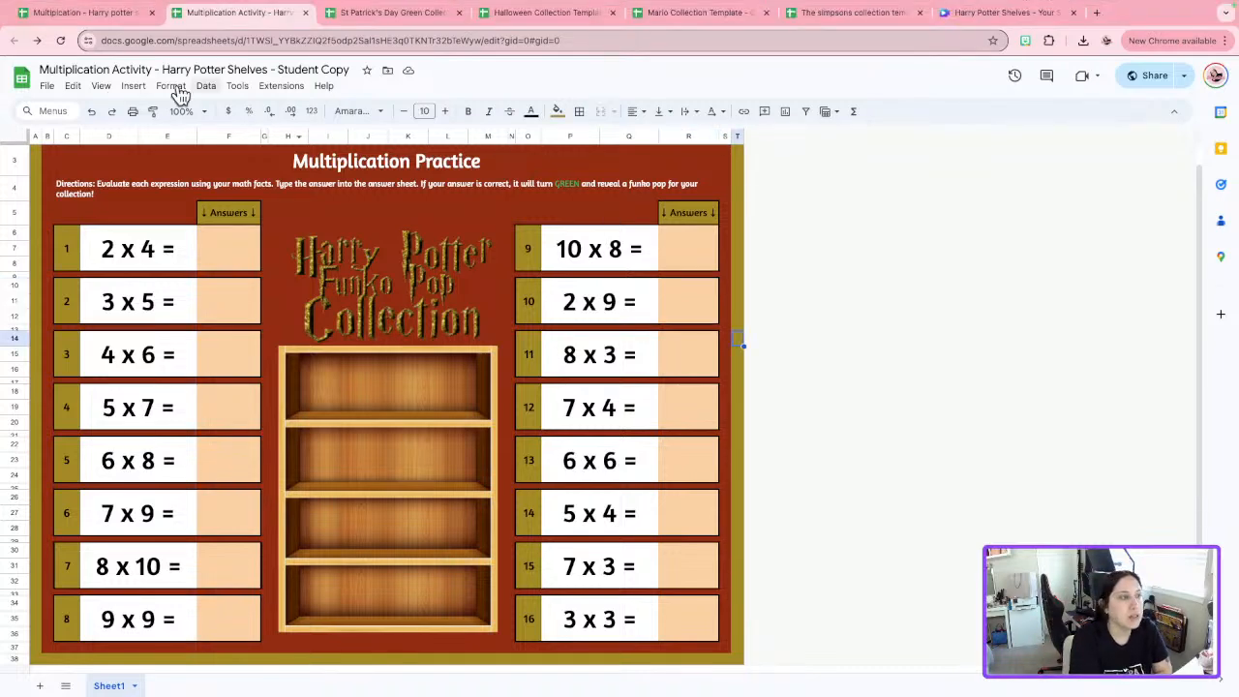
click(50, 91)
click(136, 174)
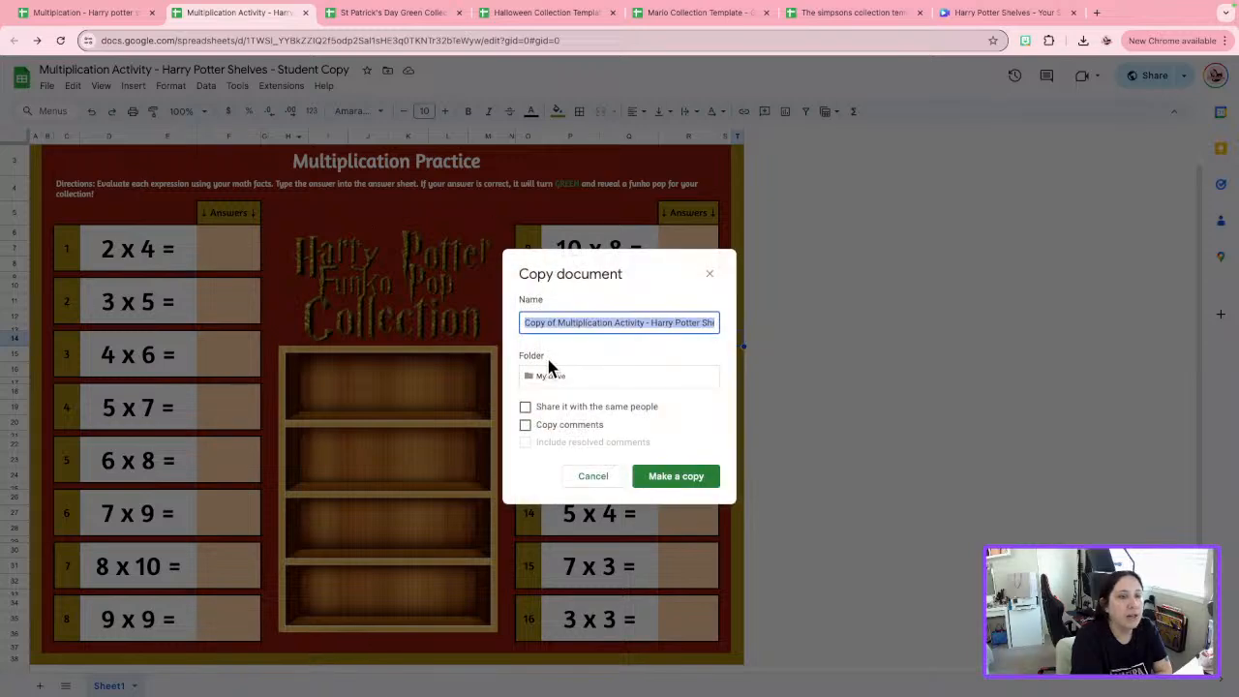
text(TEST)
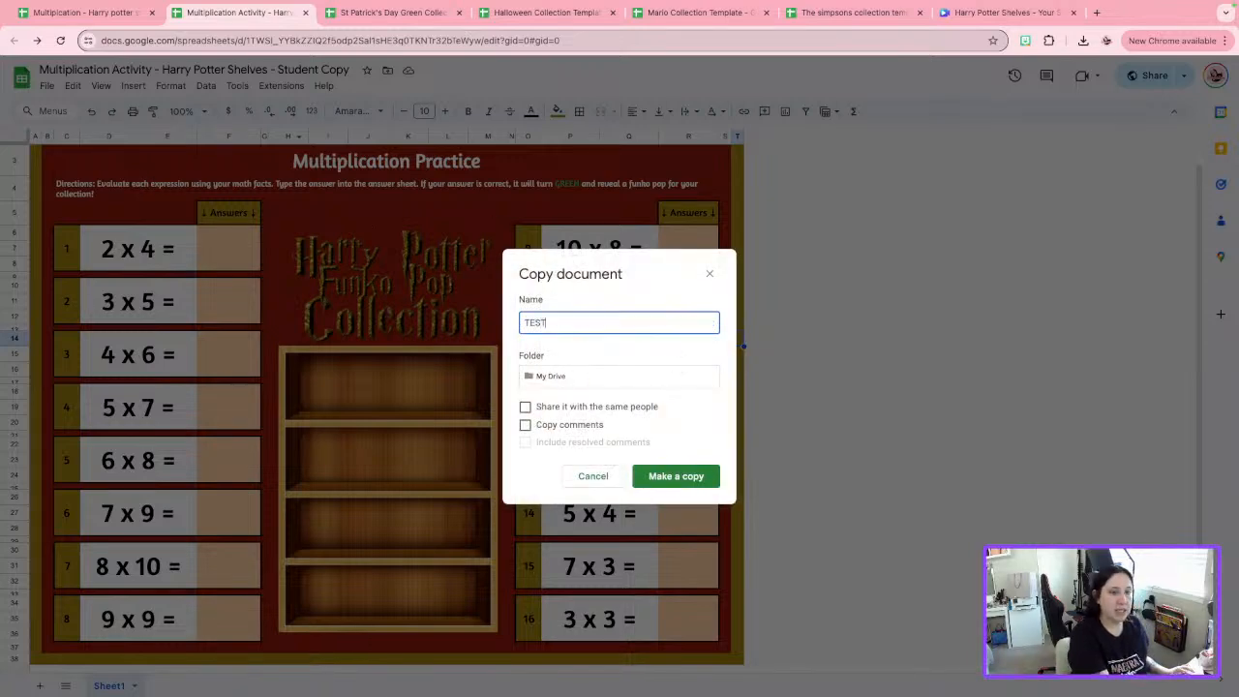
text(ING TESTING)
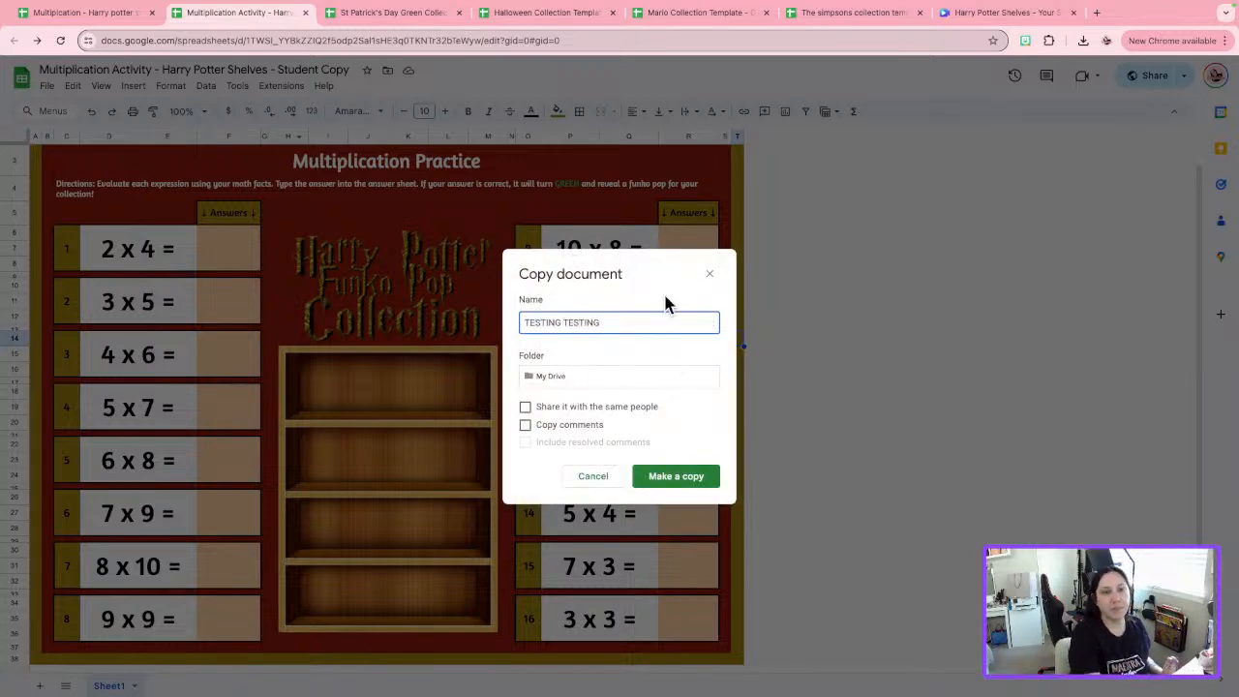
click(668, 475)
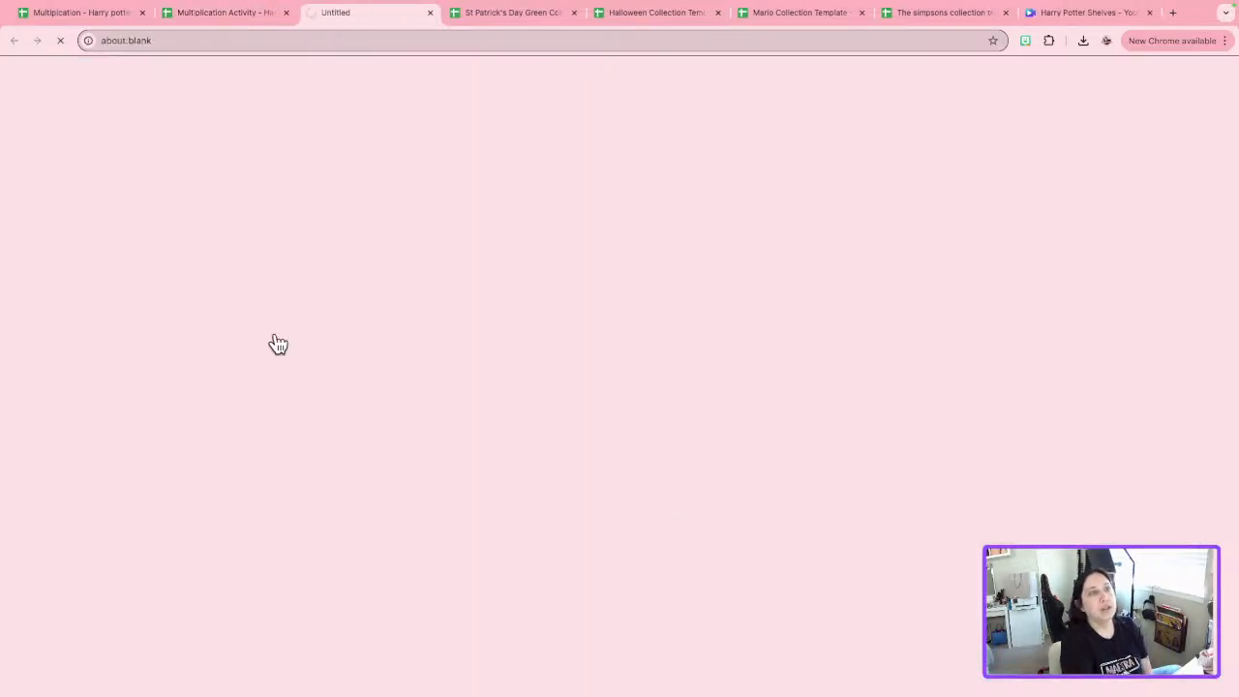
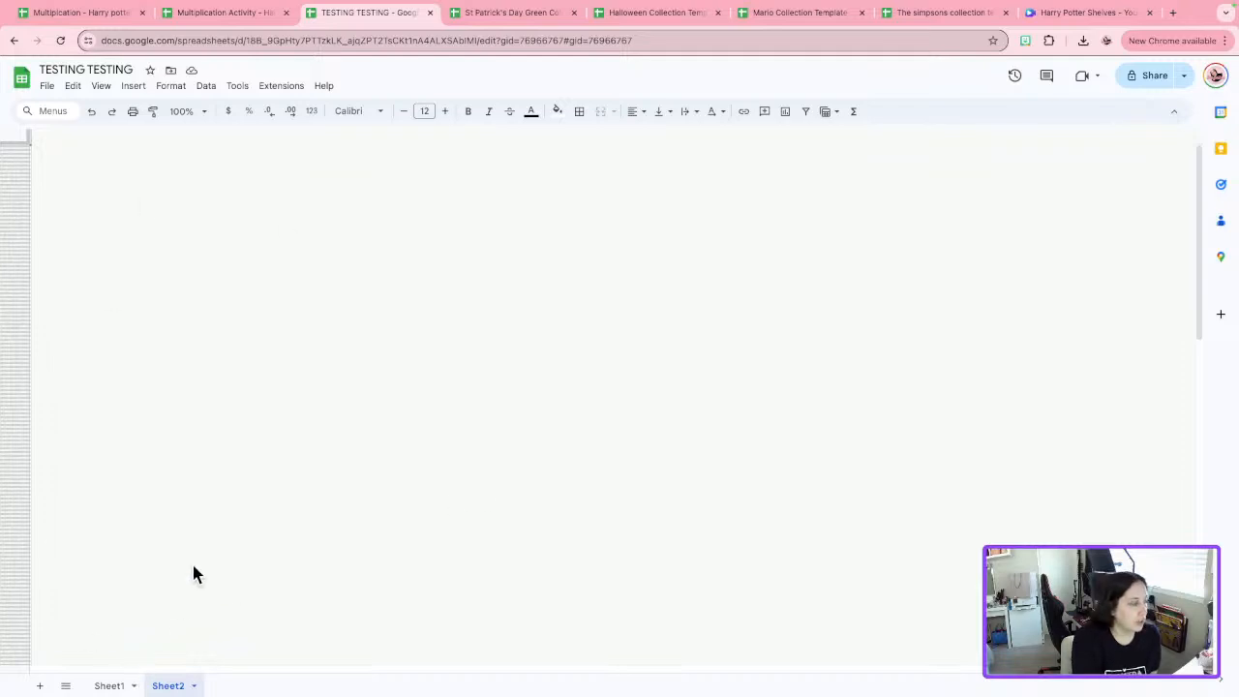
Enlarge the height of all rows on Sheet2 of the TESTING TESTING copy.
click(14, 140)
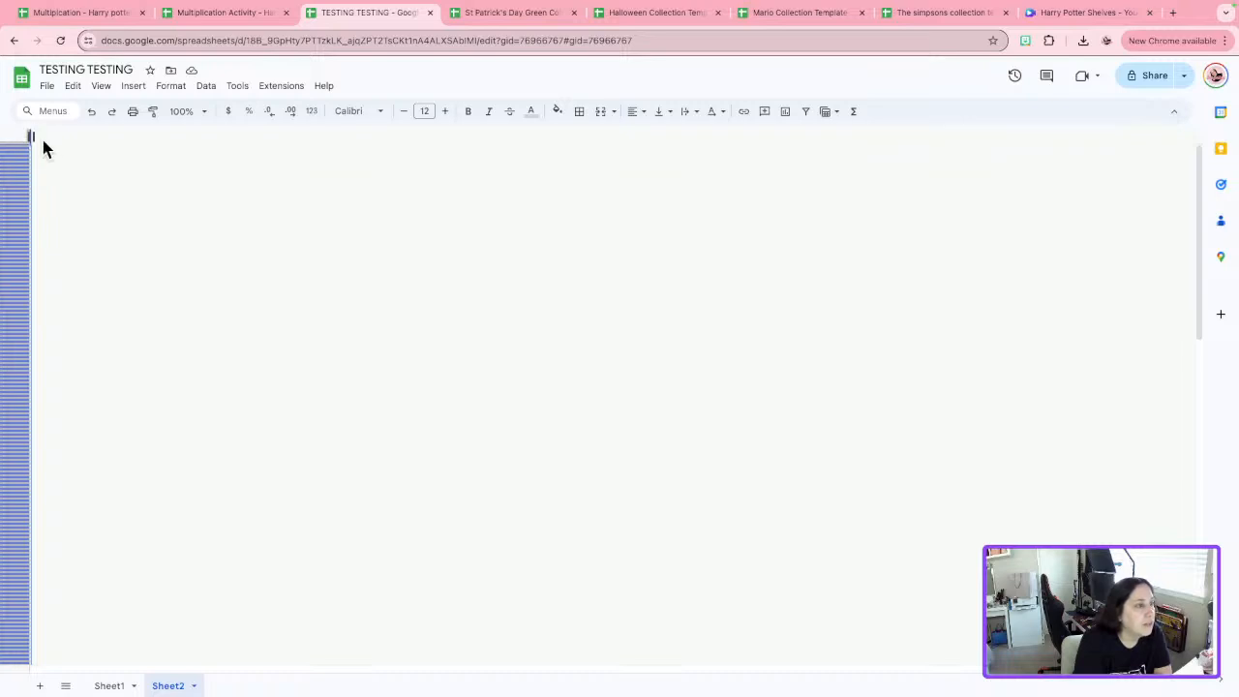
drag(14, 146, 14, 207)
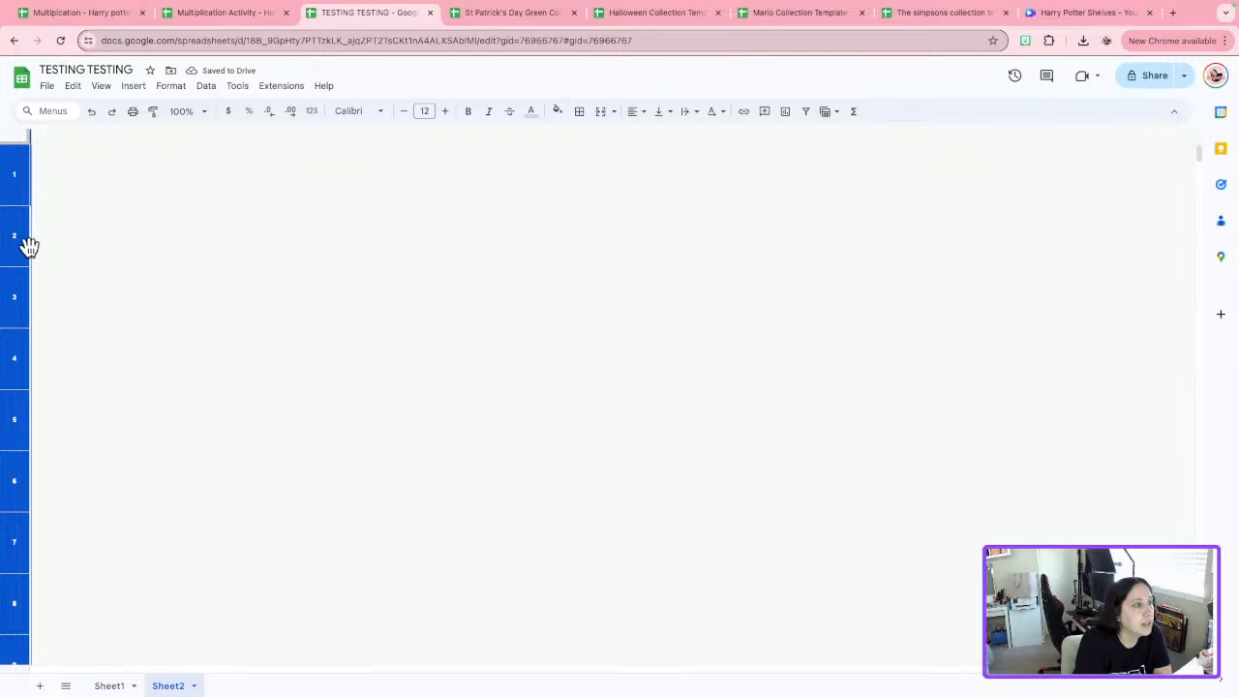
right_click(16, 138)
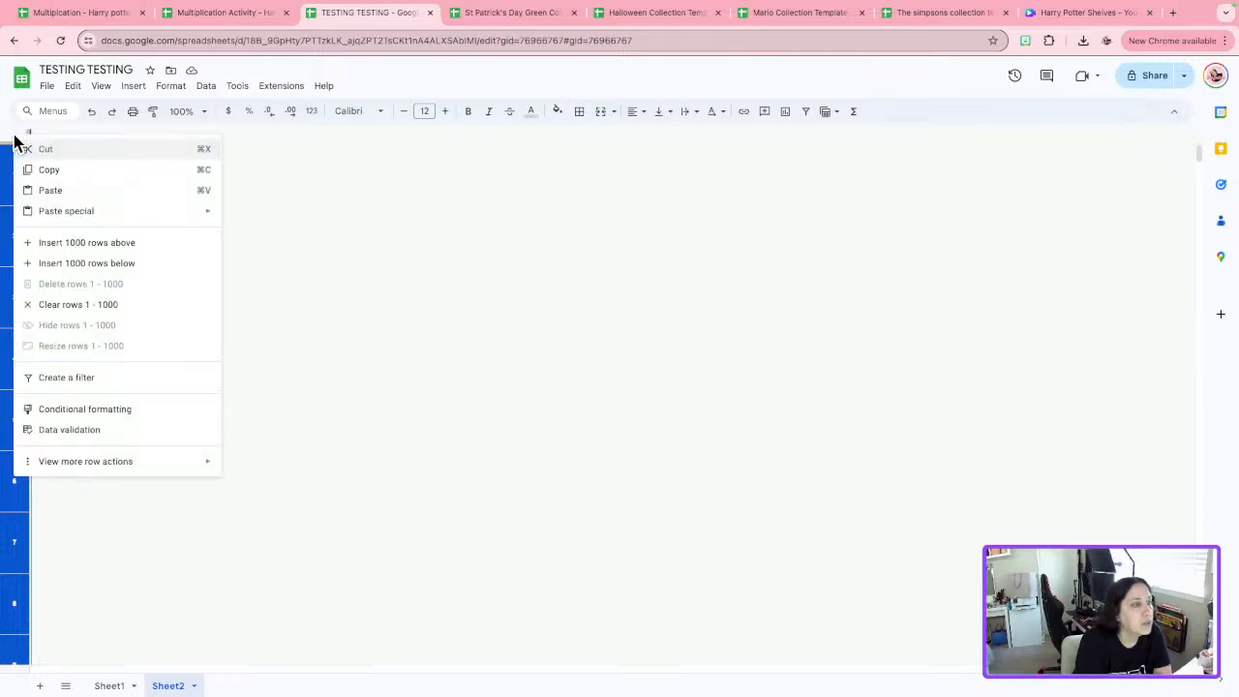
click(191, 222)
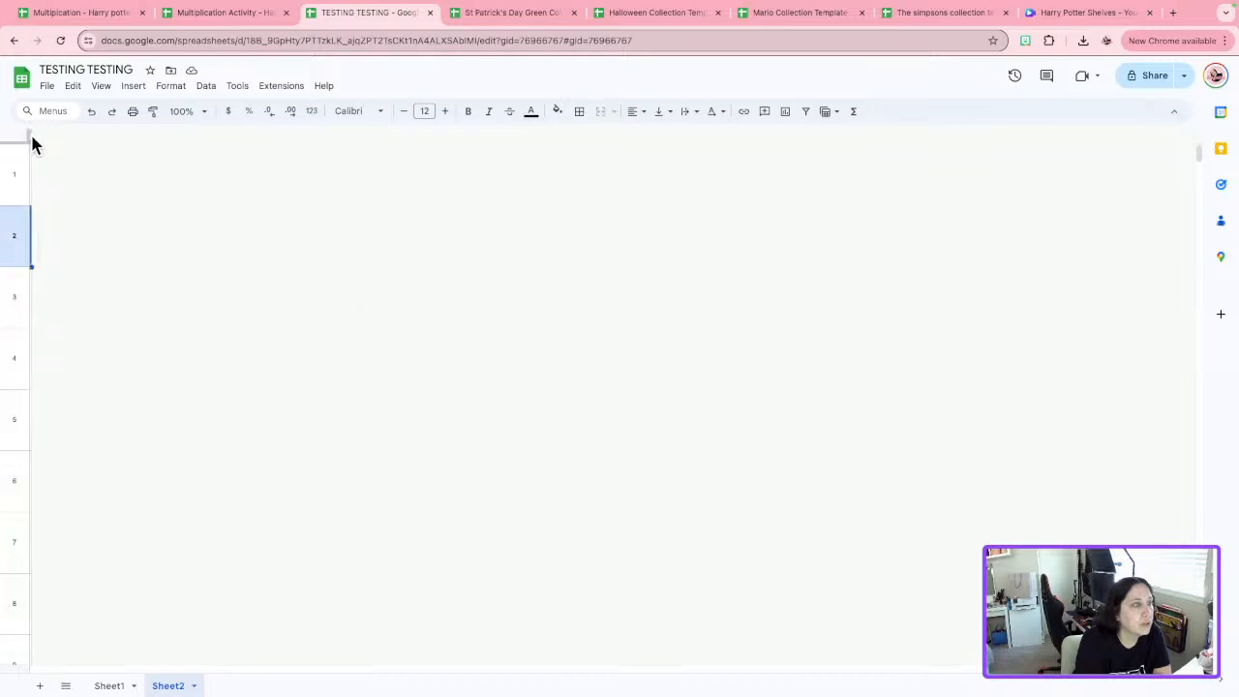
click(75, 160)
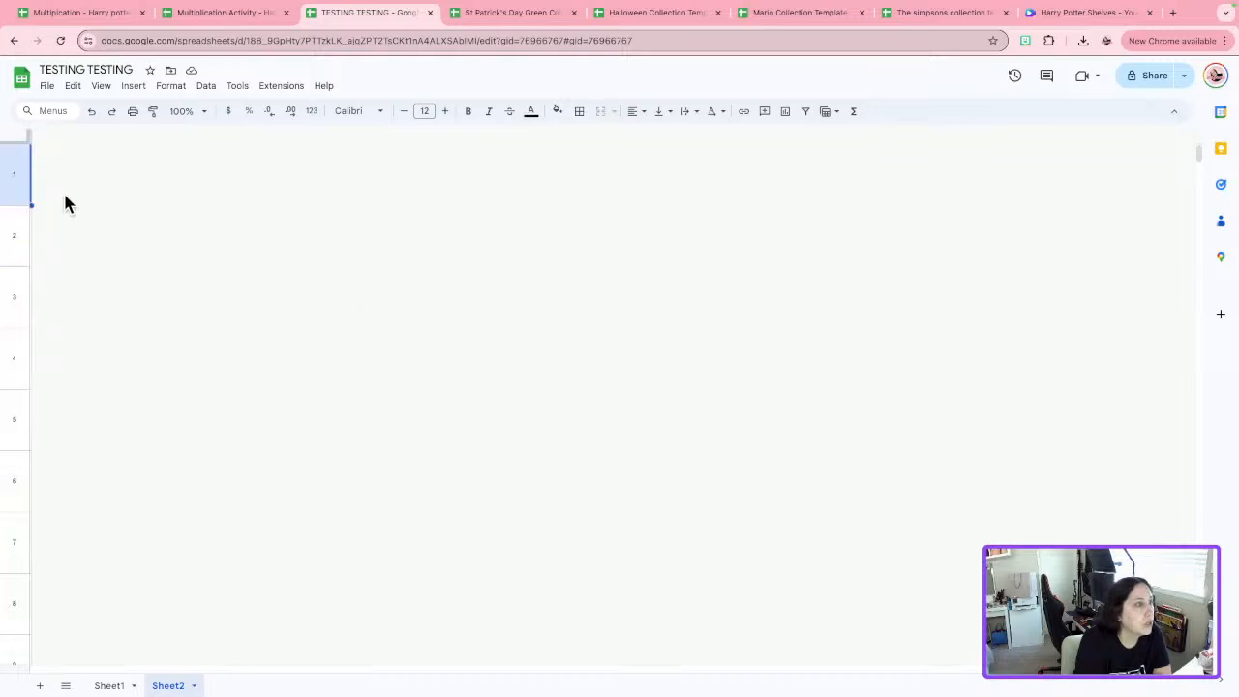
click(17, 137)
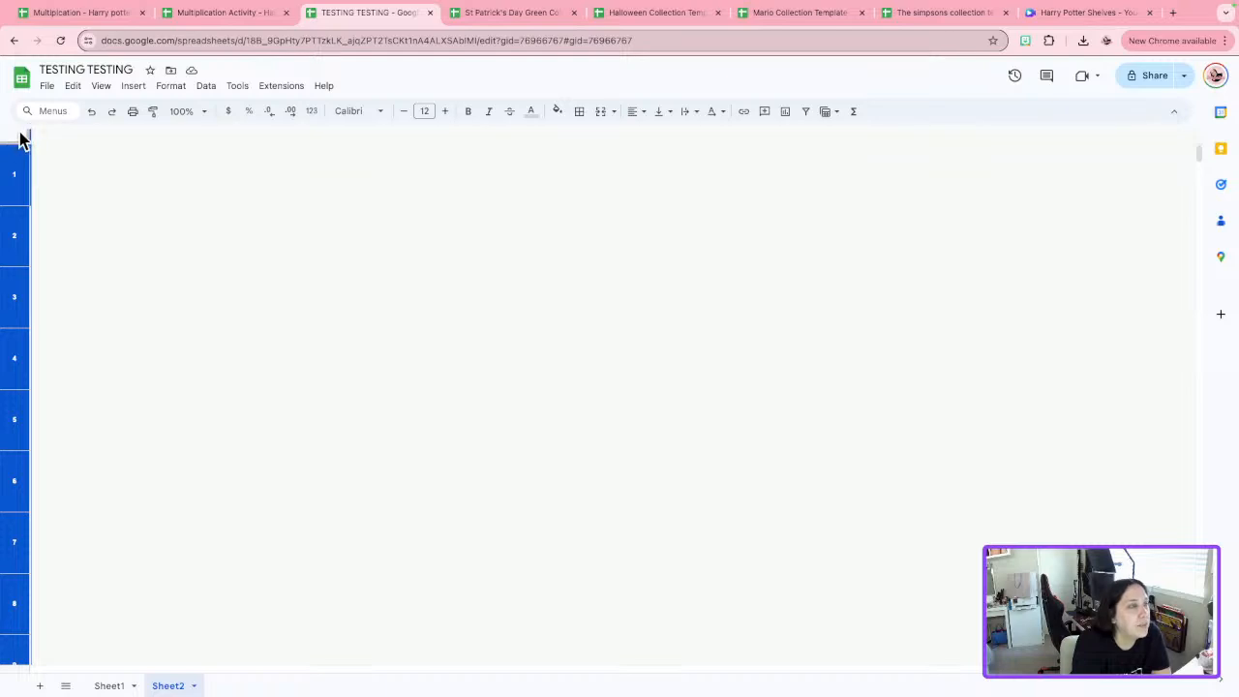
click(78, 164)
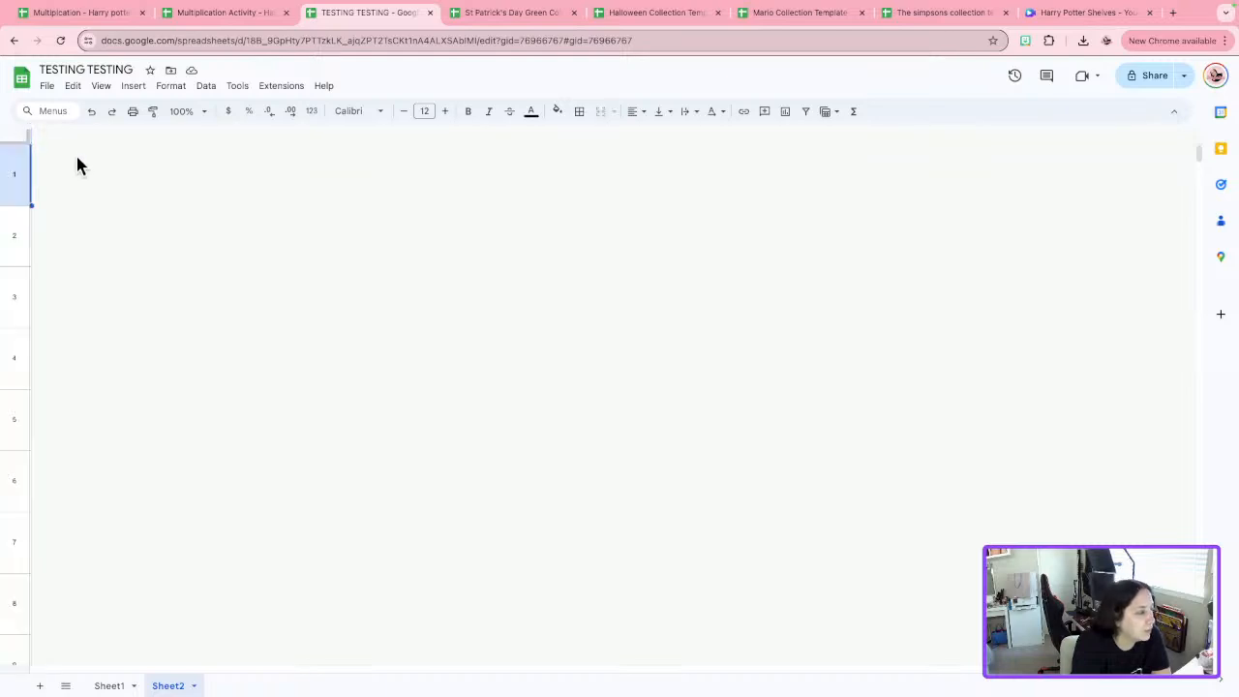
click(17, 137)
right_click(15, 135)
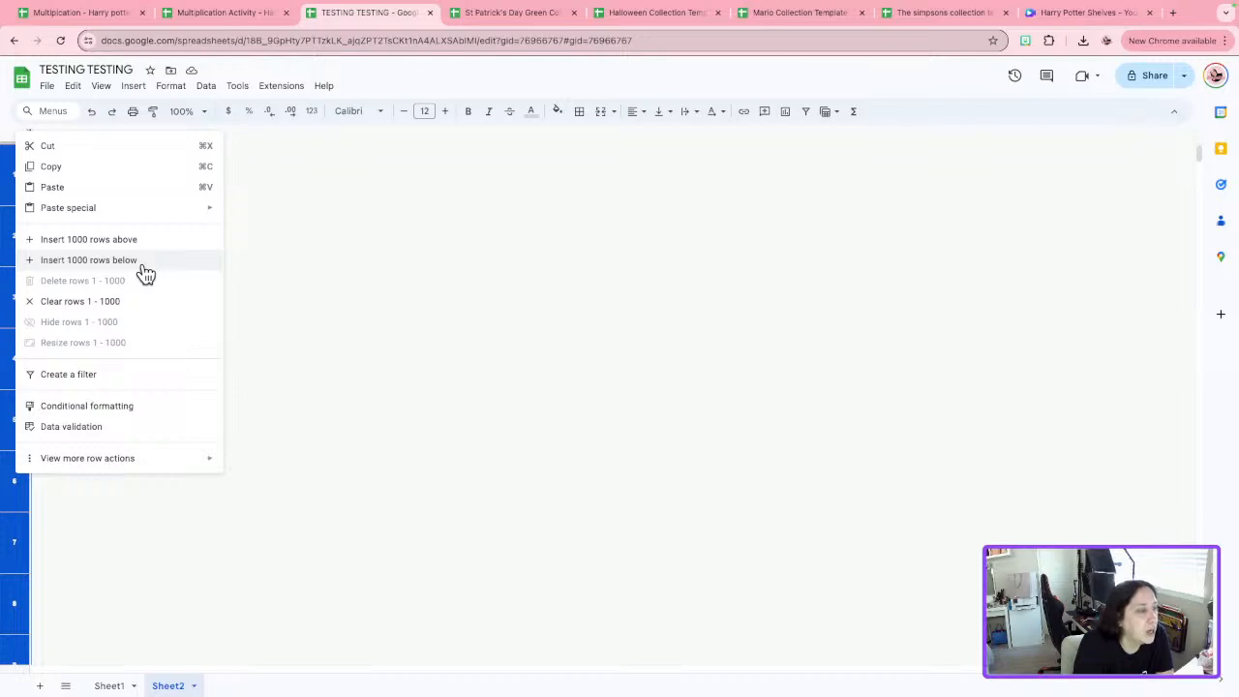
click(407, 302)
click(9, 334)
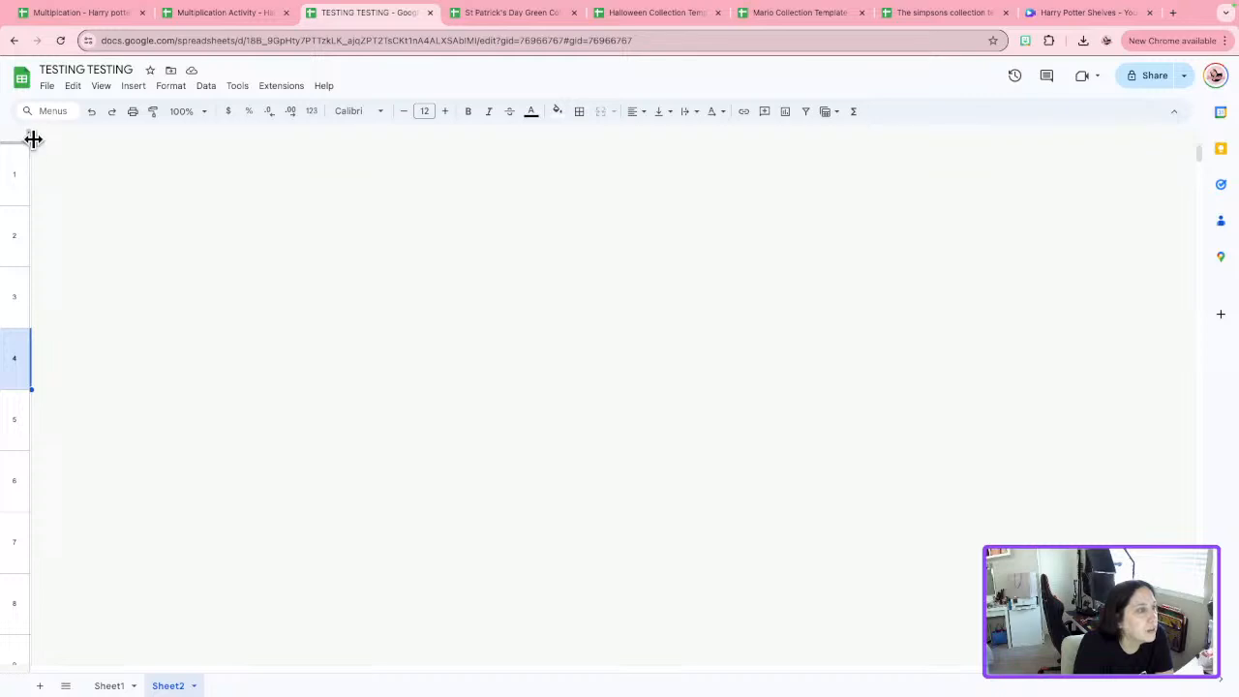
Widen the collapsed column A on Sheet2 to a readable width and reduce all rows to a uniform single-line height.
drag(33, 139, 296, 139)
click(242, 292)
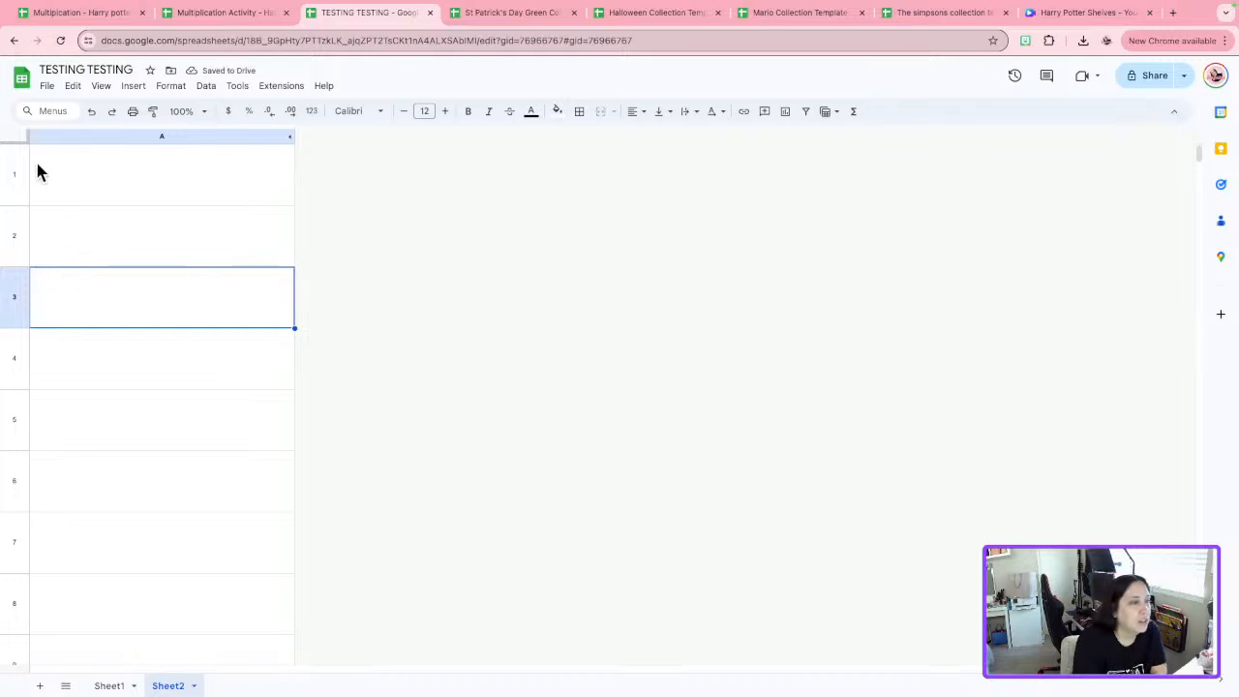
mouse_move(19, 145)
mouse_down()
mouse_move(23, 207)
mouse_move(29, 162)
mouse_up()
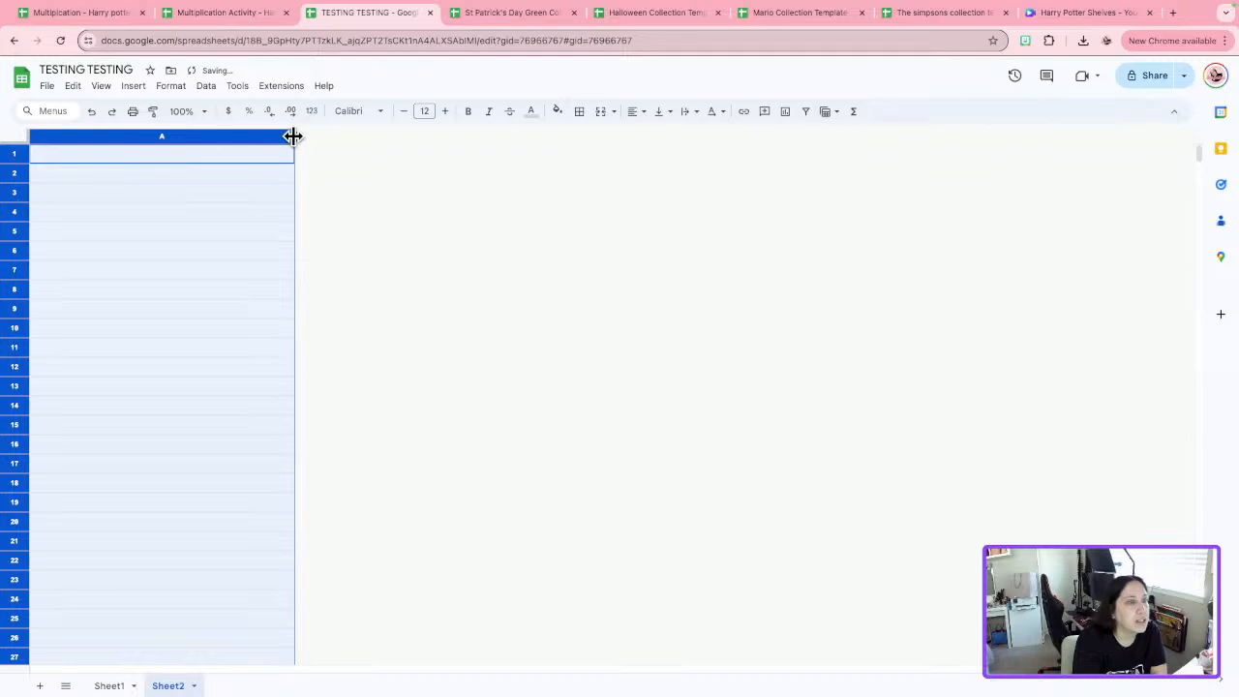
drag(294, 136, 169, 136)
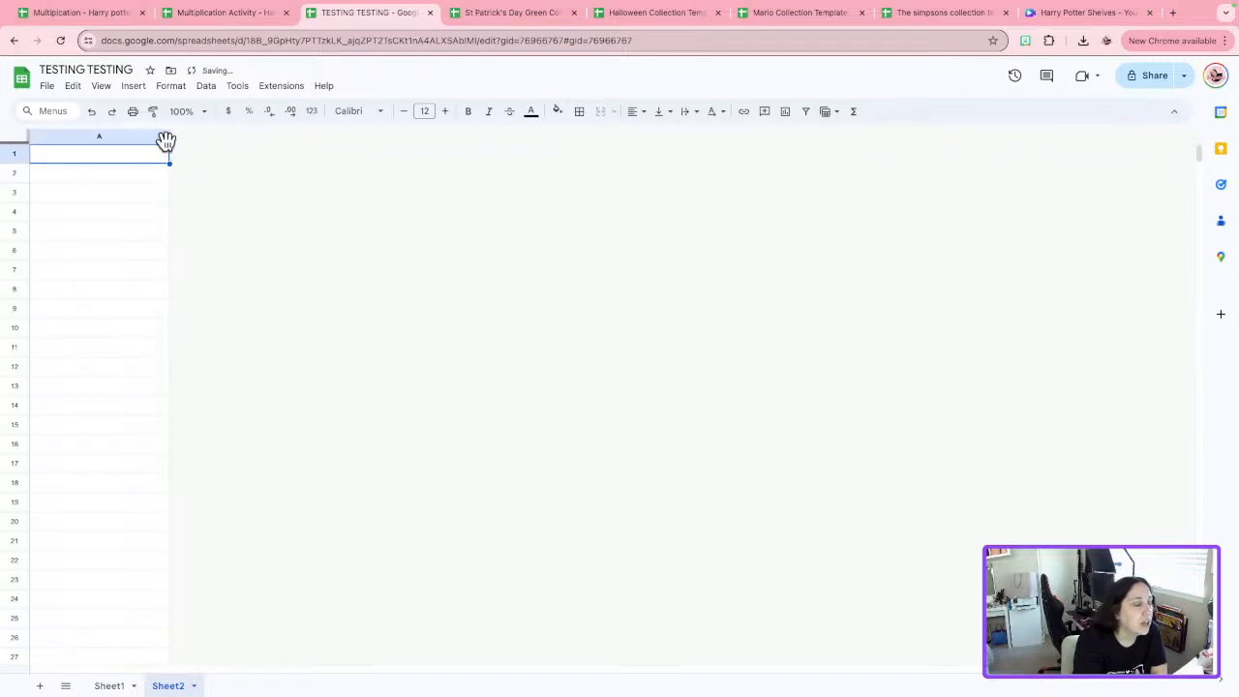
Unhide columns B to Z on Sheet2.
click(166, 139)
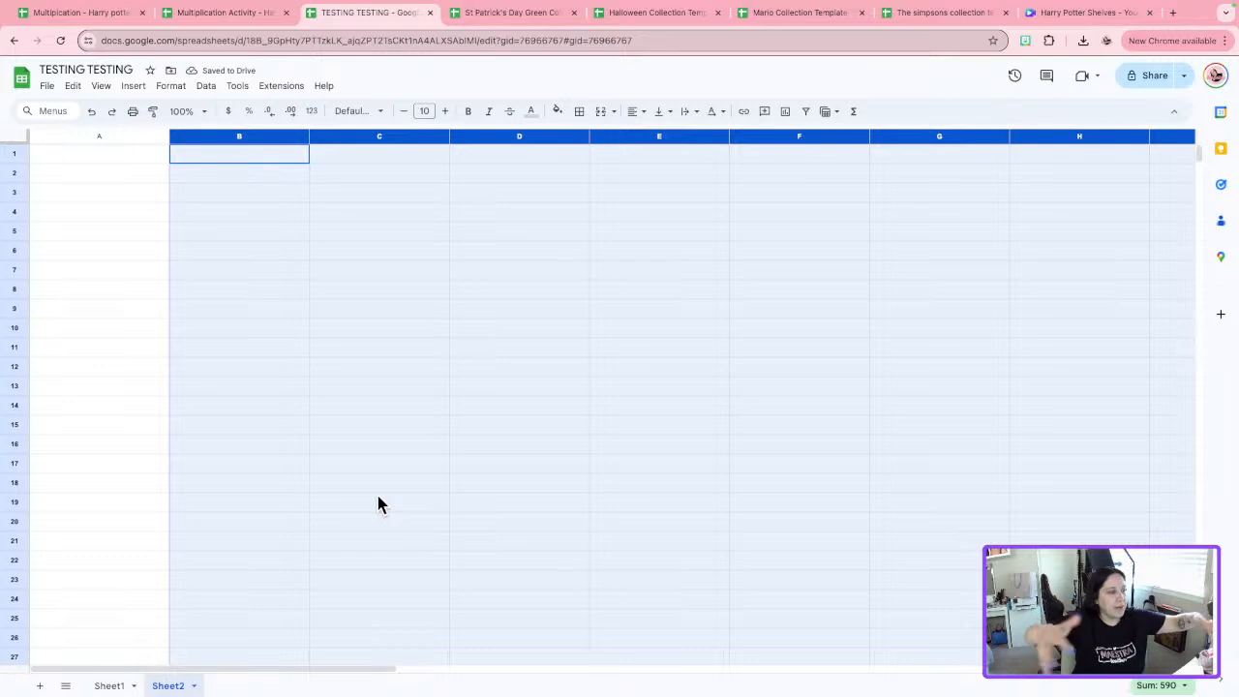
click(508, 408)
Set the font size of all cells on Sheet2 to 20.
click(15, 137)
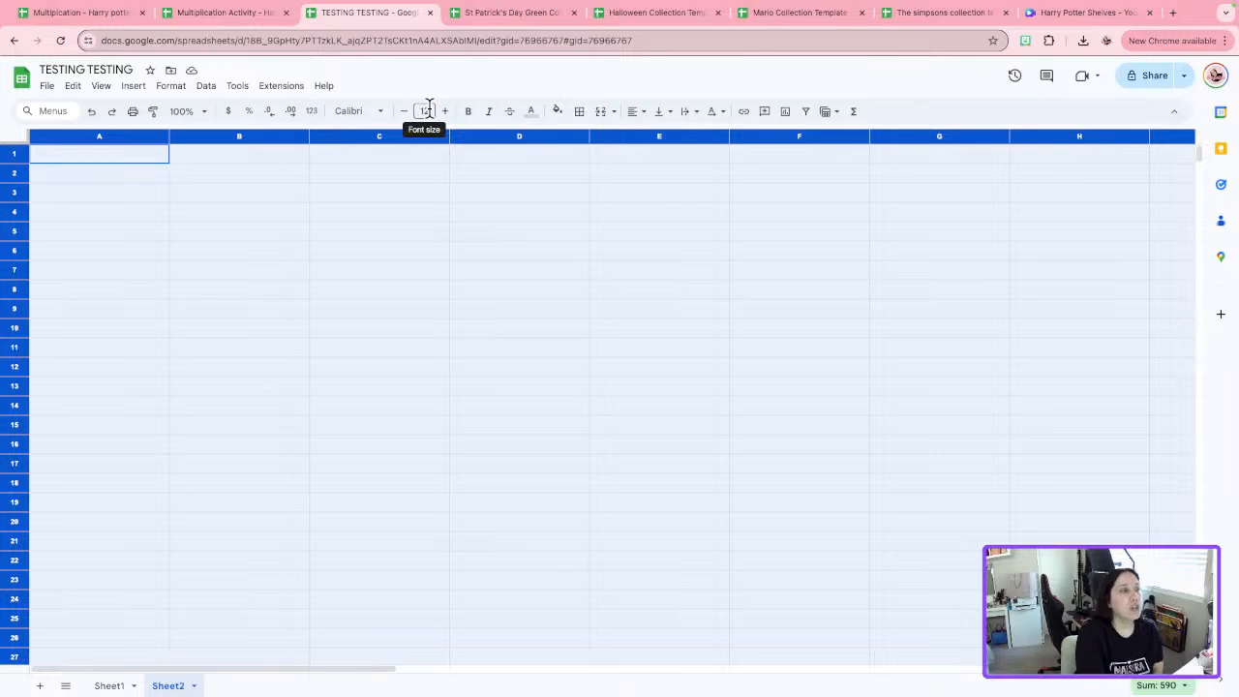
click(426, 110)
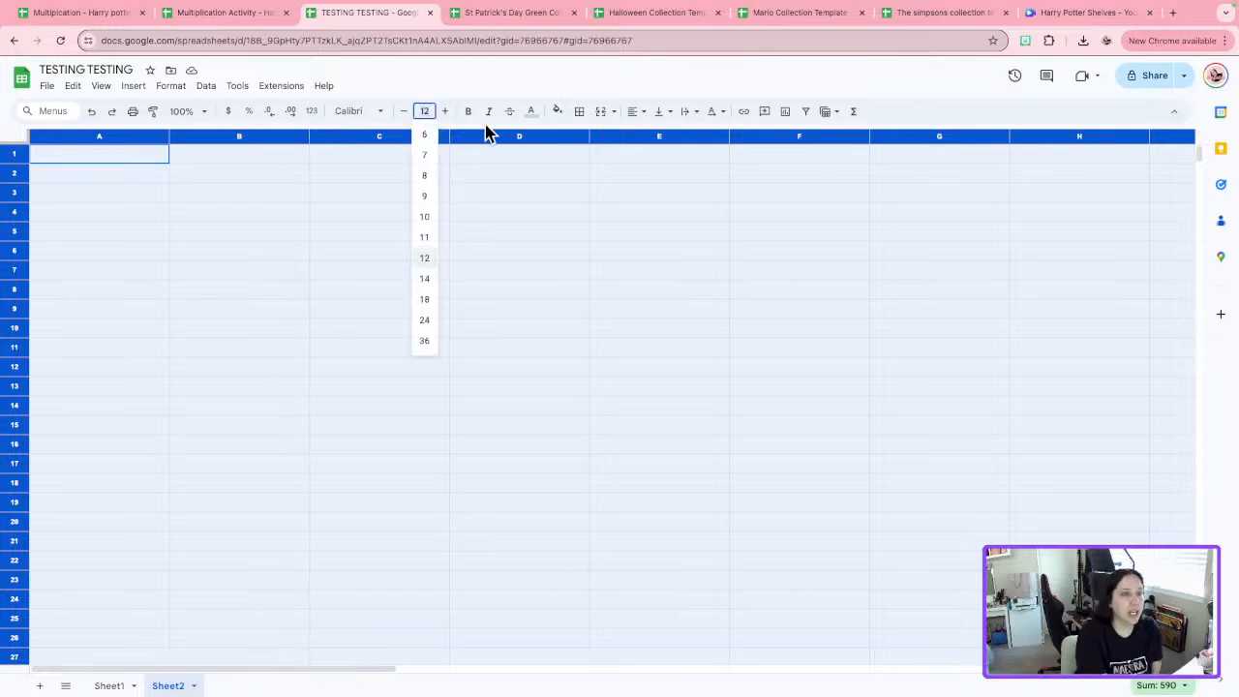
text(20)
key(Return)
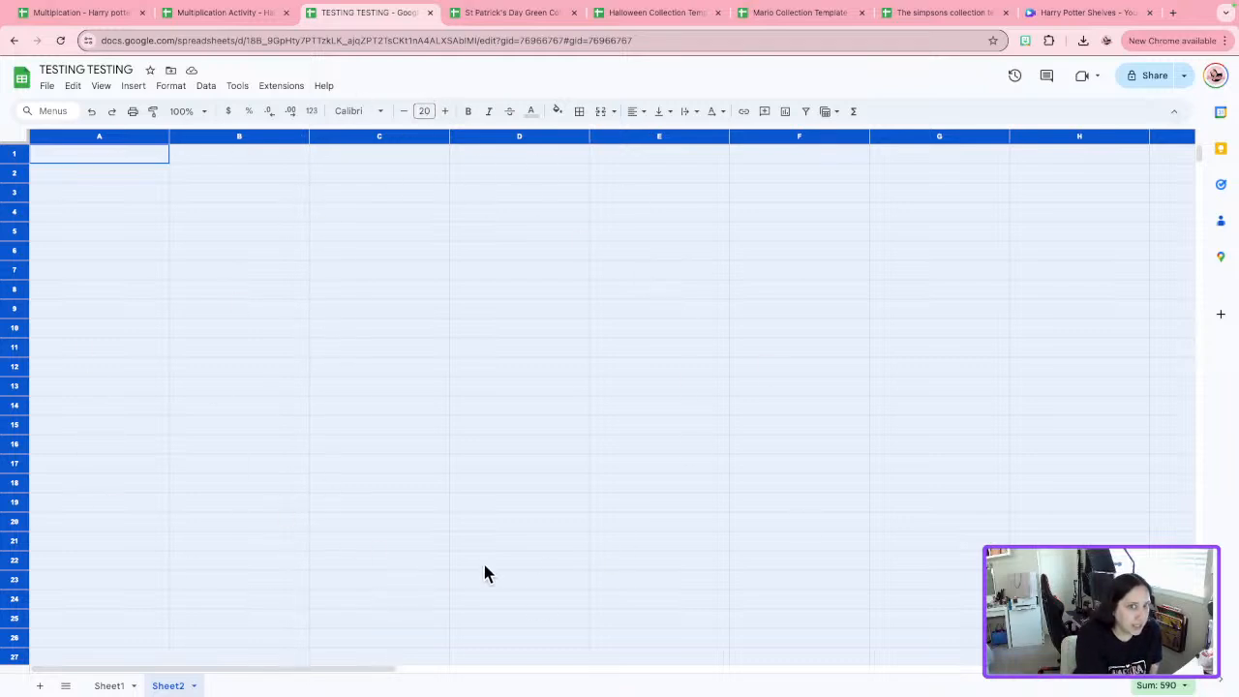
Delete the "Cell is not empty" conditional formatting rule for Q23:R38,R43 on Sheet2.
right_click(434, 361)
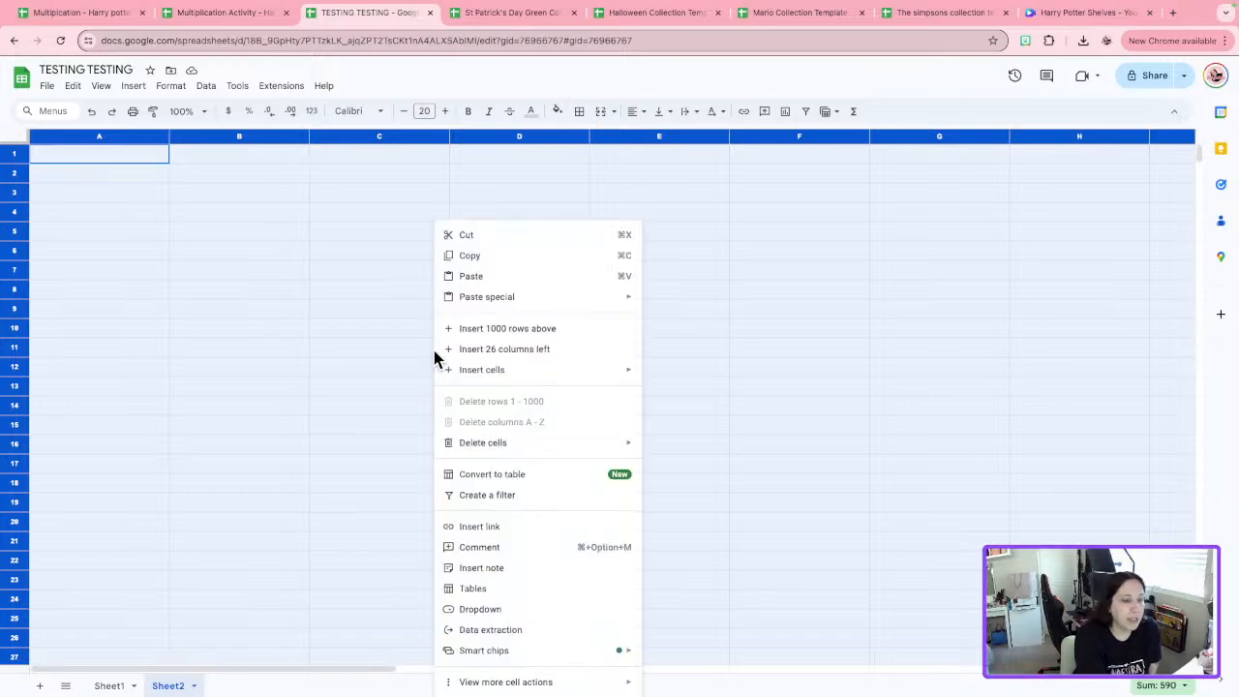
mouse_move(534, 689)
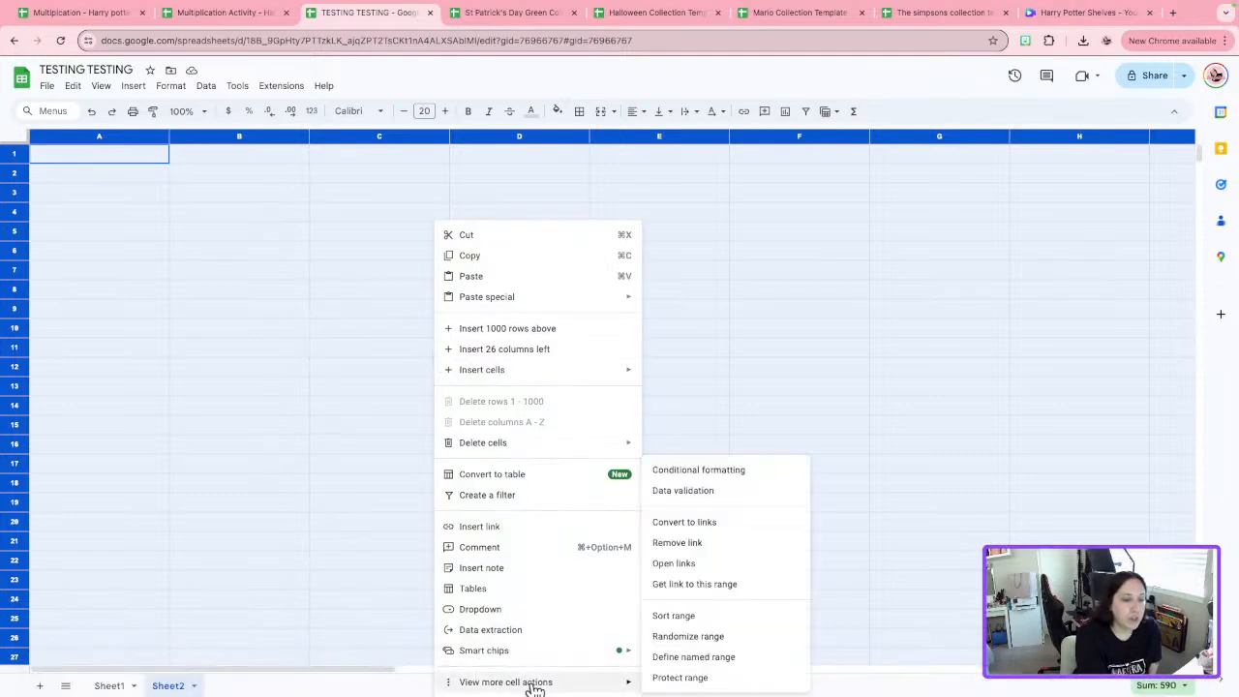
click(753, 472)
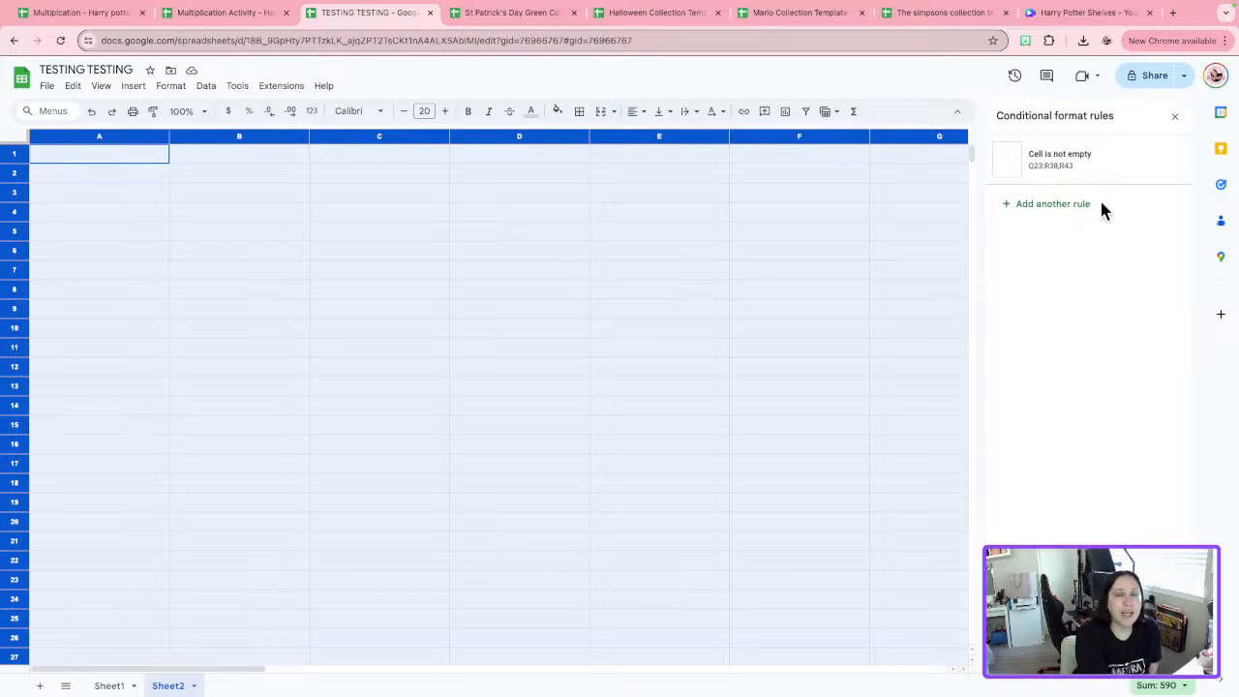
click(1155, 162)
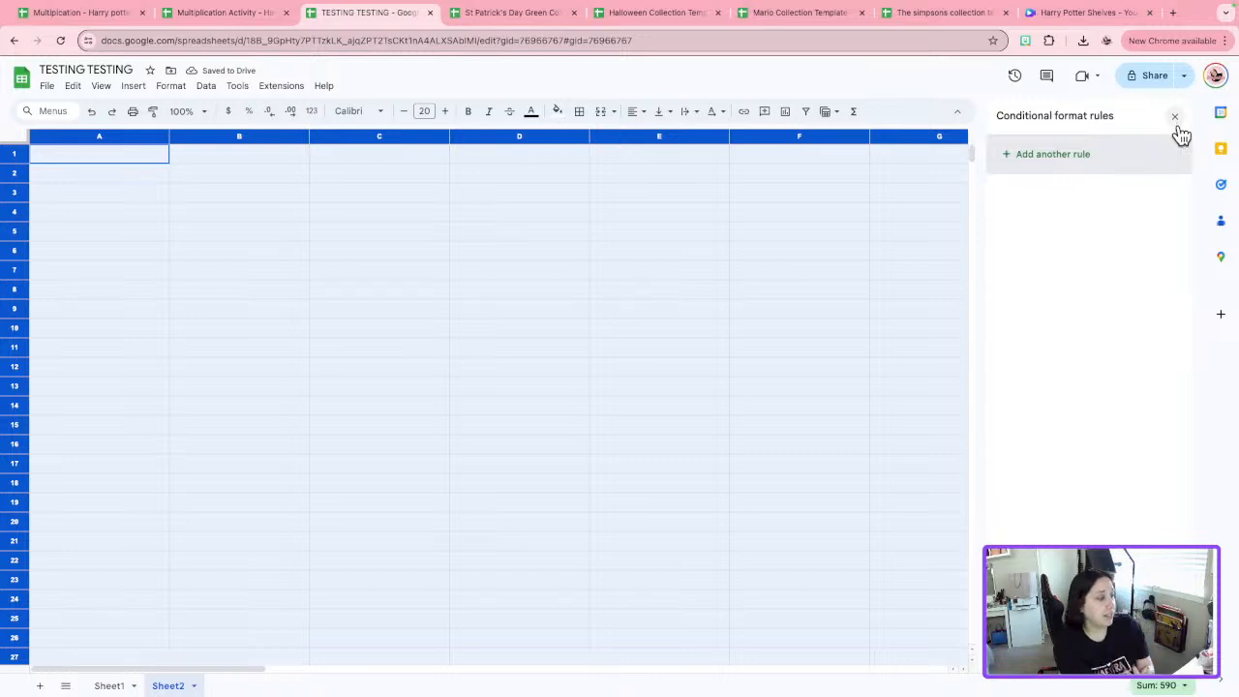
Examine the rows and columns of Sheet2 for concealed answers and close the conditional formatting rules.
click(862, 303)
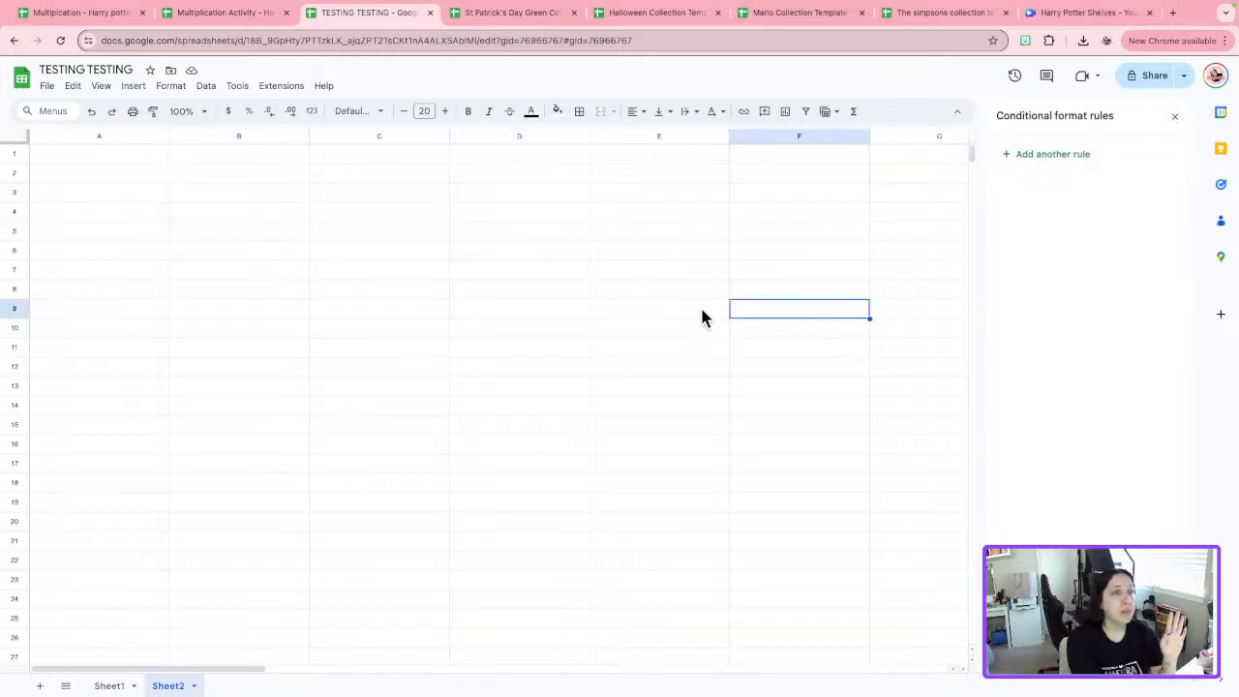
scroll(670, 346, down, 5)
scroll(673, 358, down, 5)
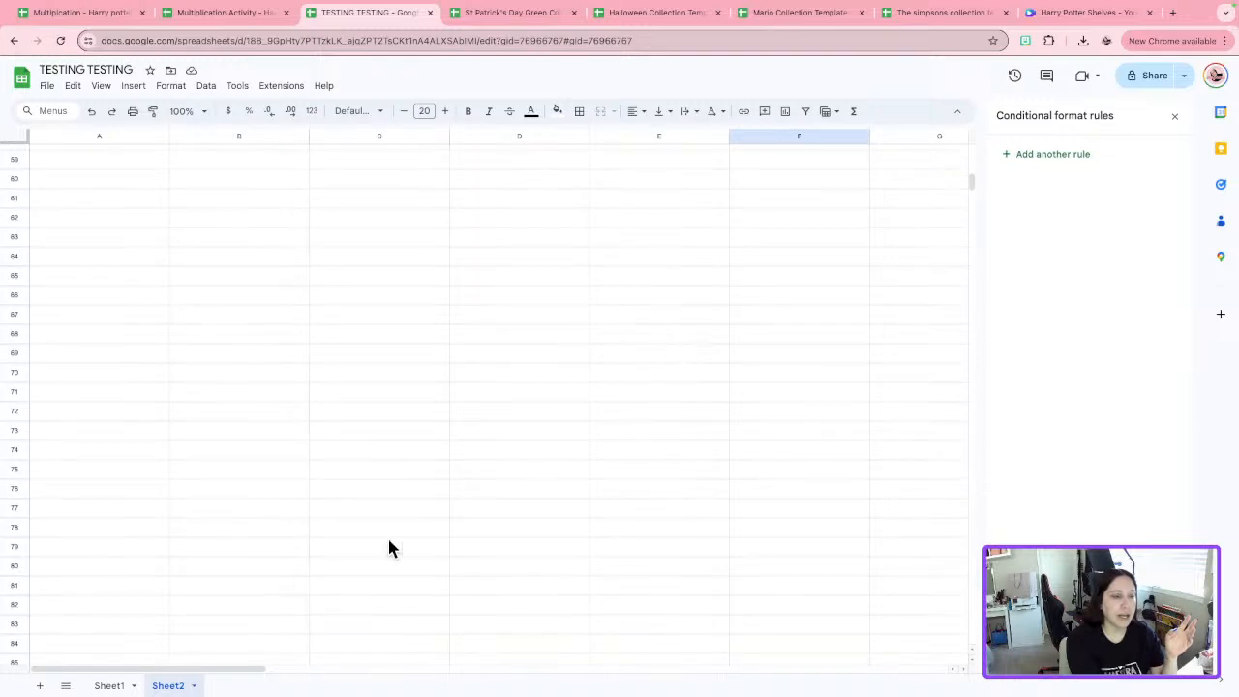
drag(238, 668, 755, 675)
scroll(605, 506, down, 5)
drag(621, 673, 5, 665)
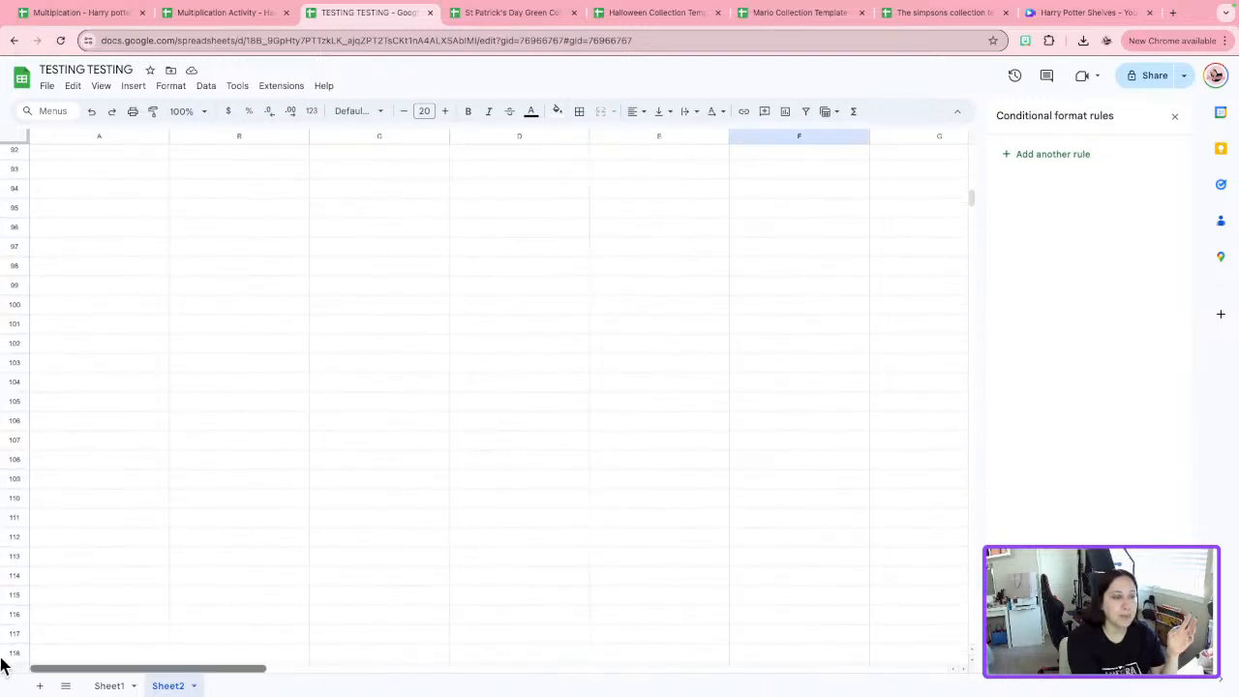
scroll(605, 455, up, 15)
scroll(604, 472, down, 11)
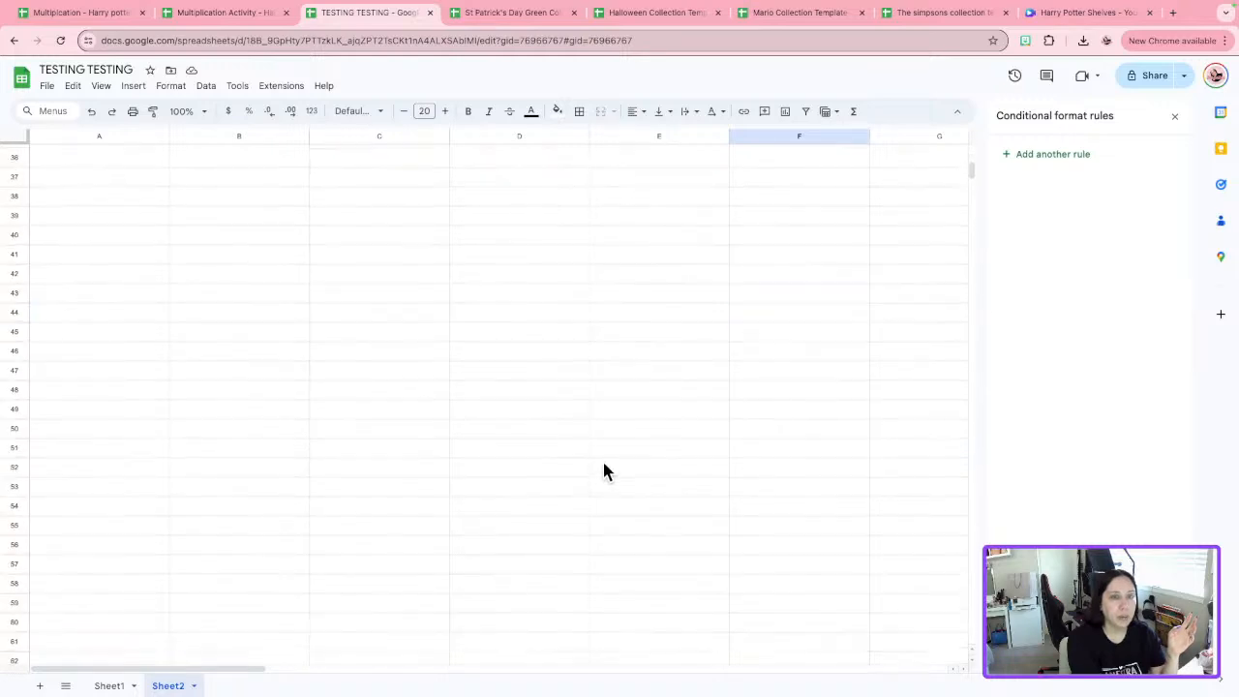
click(1177, 117)
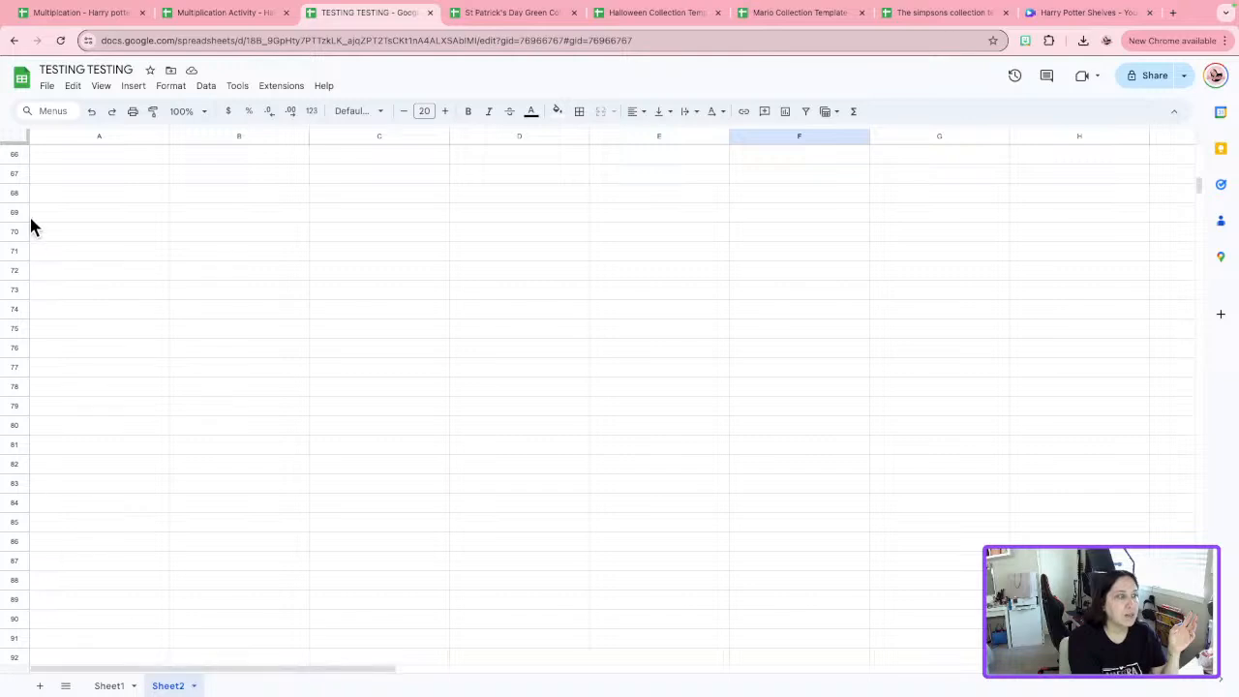
Narrow all the columns of Sheet2 to roughly half their width.
click(10, 135)
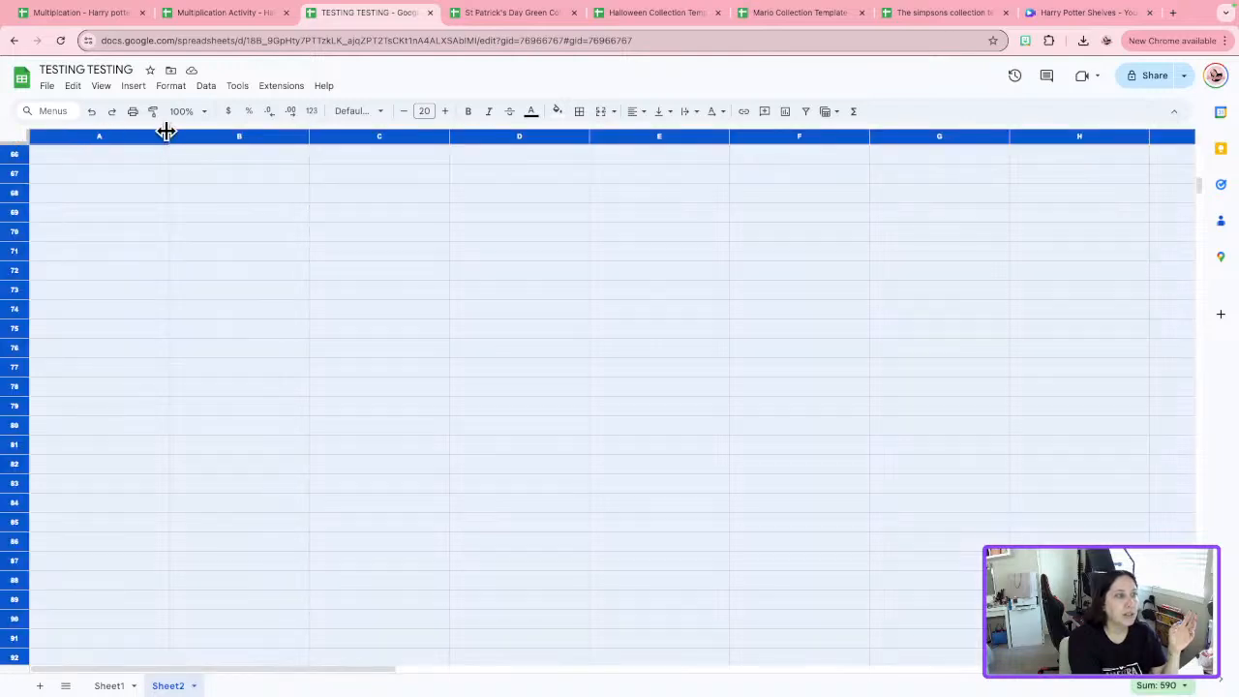
drag(169, 136, 106, 136)
click(571, 298)
Examine Sheet2 for exposed answers, down the rows and across to columns Q and R in rows 23 to 43.
scroll(571, 298, down, 20)
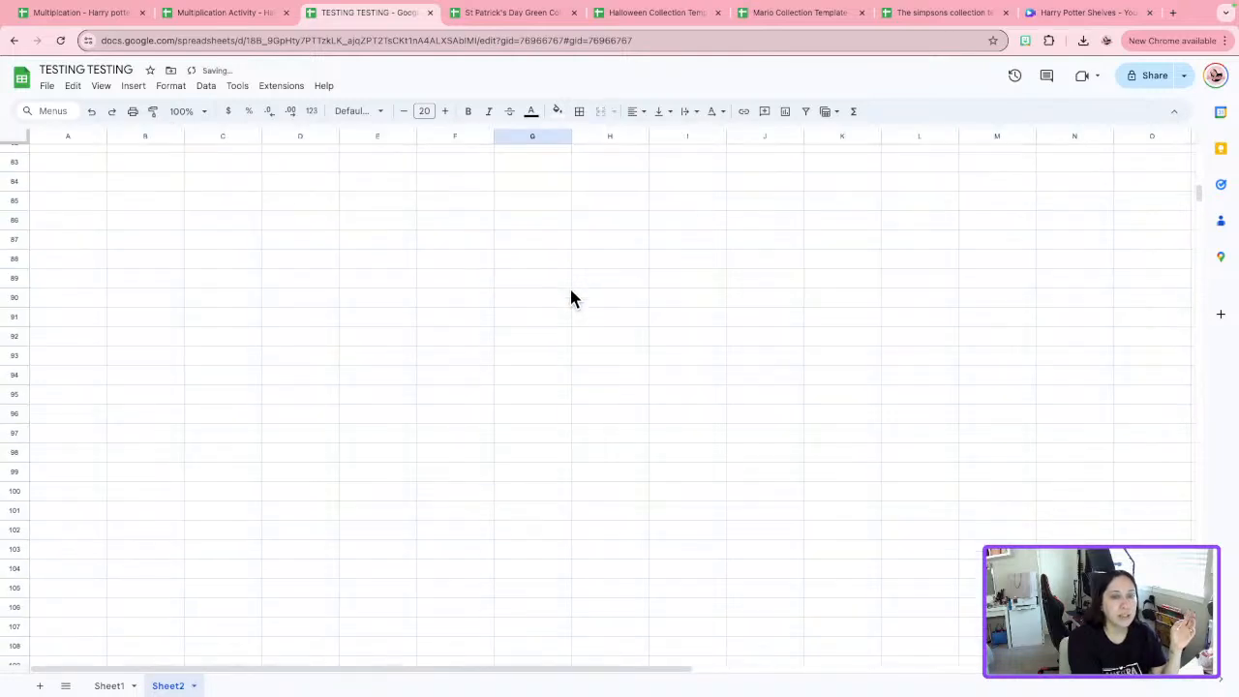
scroll(571, 296, up, 20)
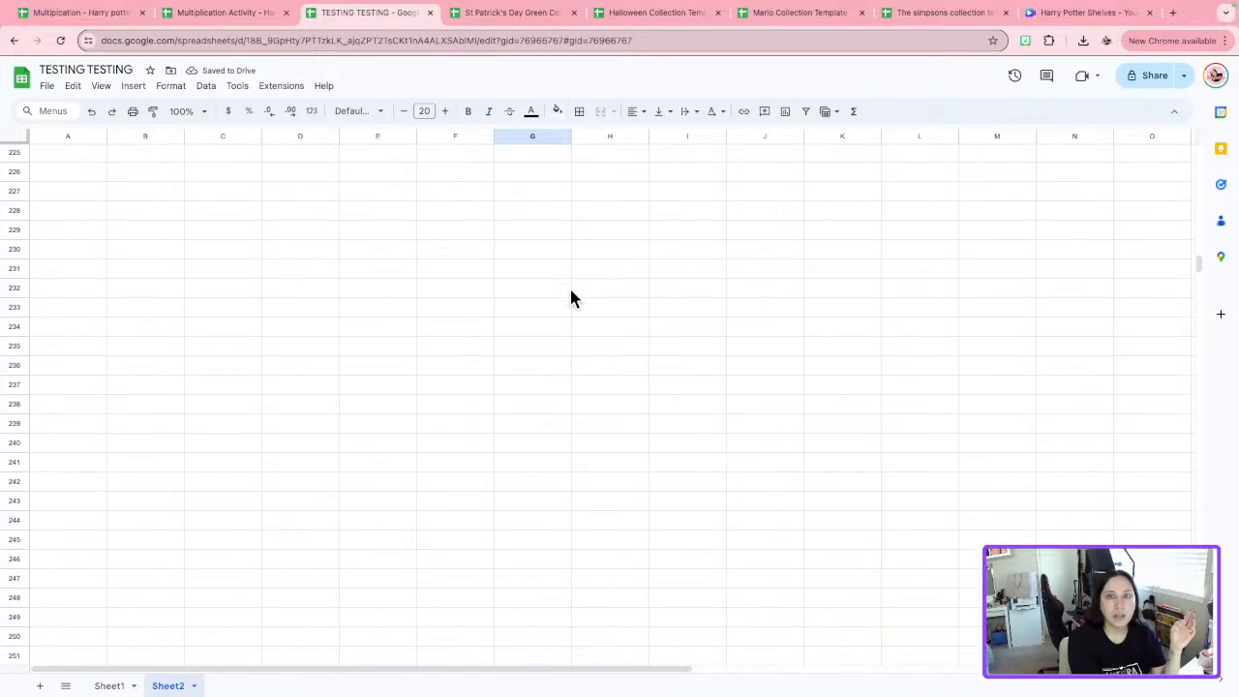
scroll(571, 298, down, 6)
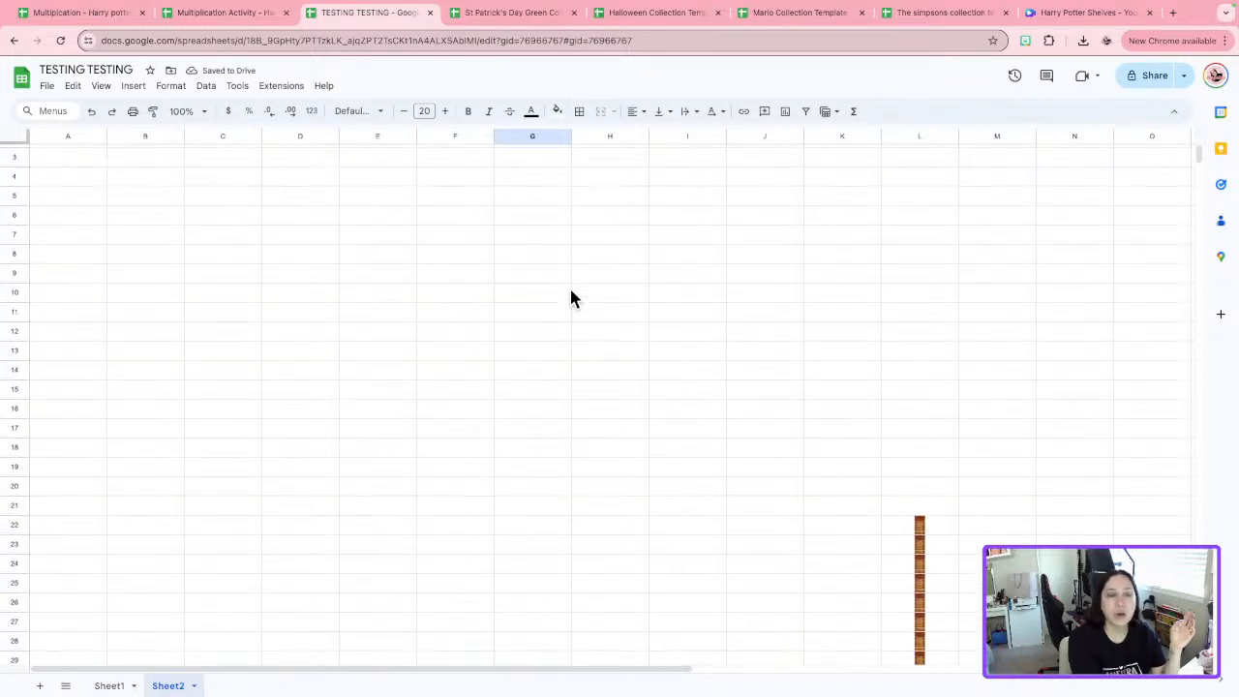
scroll(571, 298, up, 6)
scroll(571, 298, down, 3)
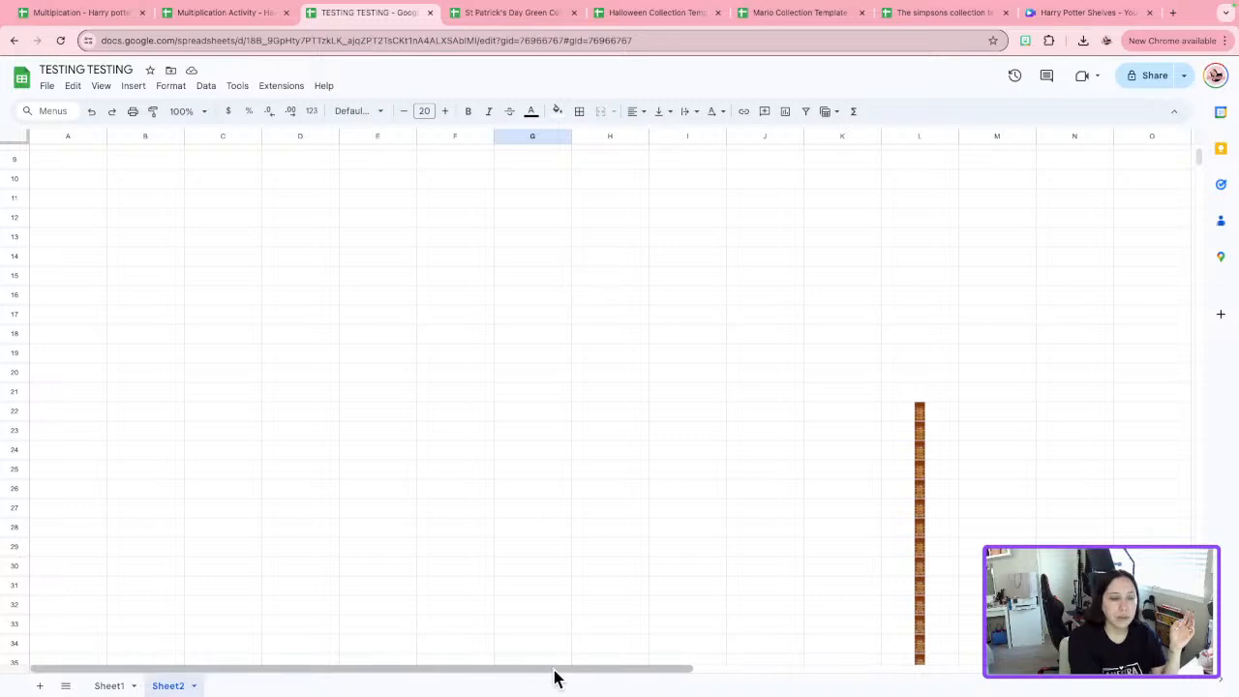
drag(561, 672, 926, 658)
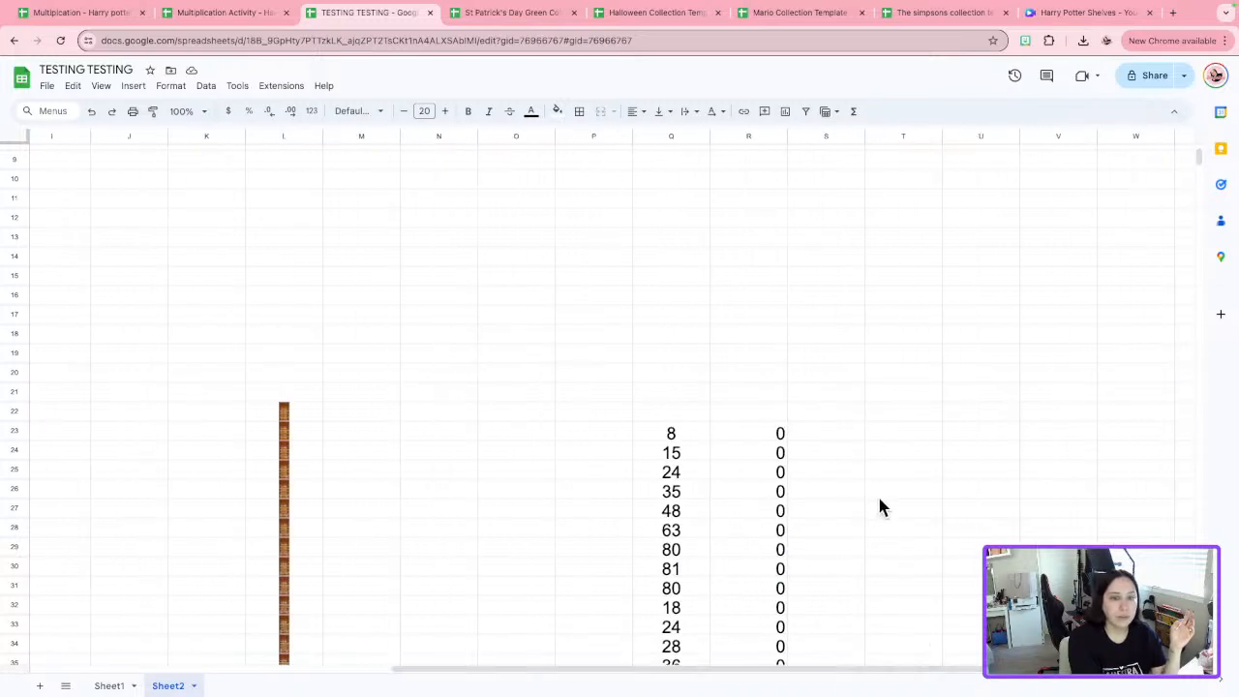
scroll(877, 494, down, 4)
scroll(877, 491, up, 2)
scroll(881, 492, down, 1)
scroll(880, 498, down, 1)
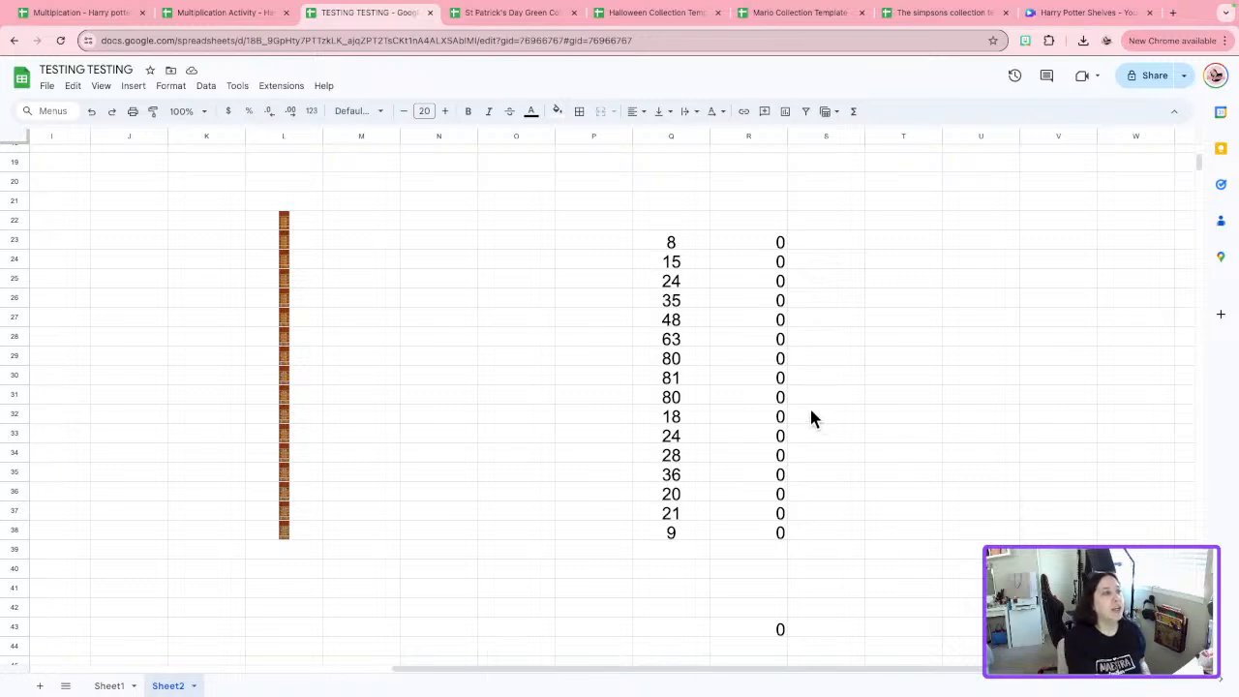
Move the TESTING TESTING spreadsheet to the trash and close its browser tab.
click(14, 140)
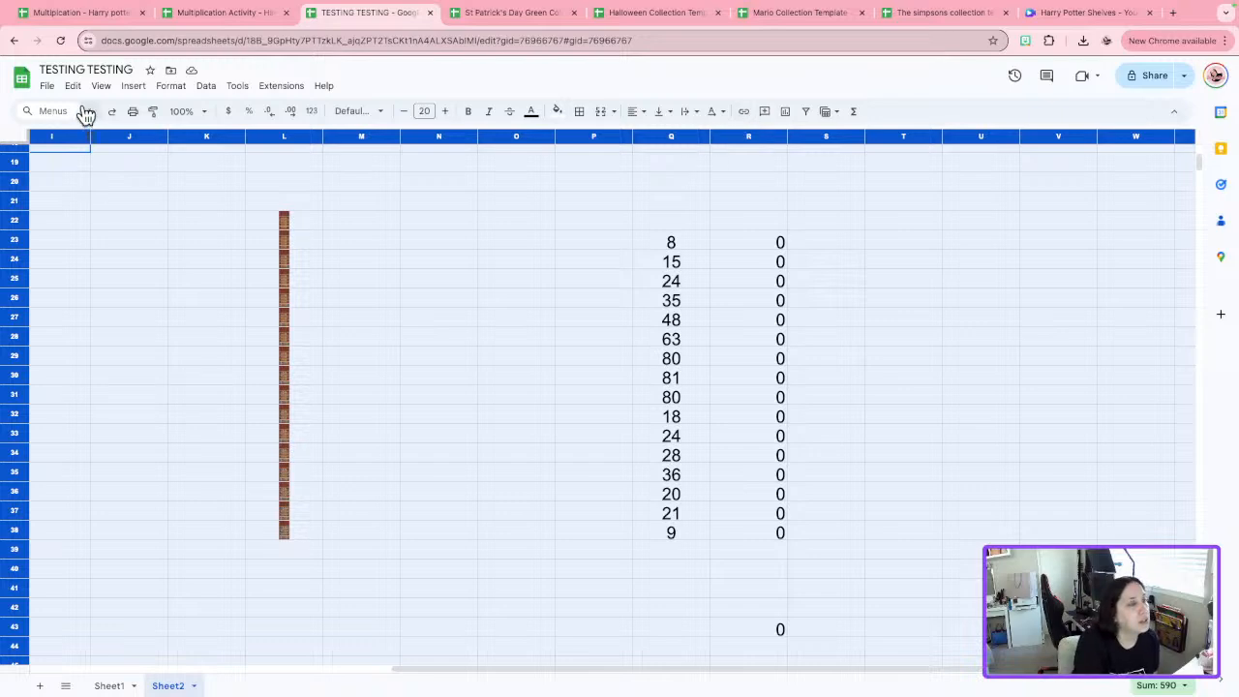
click(50, 86)
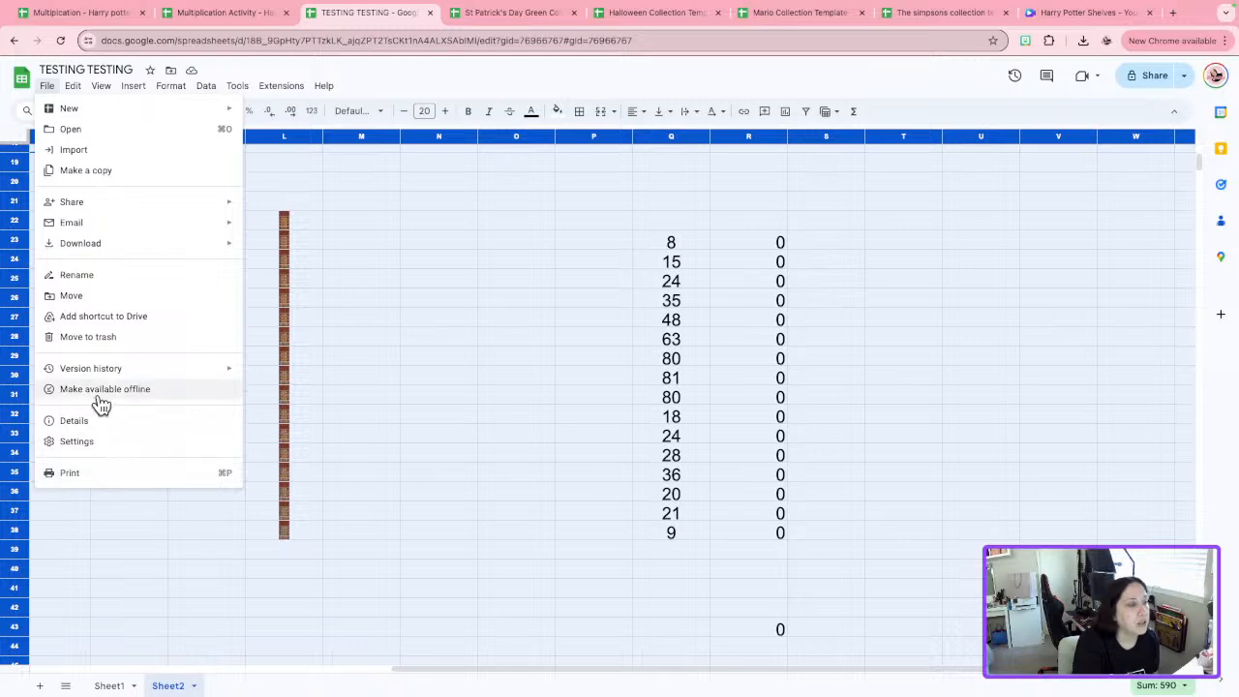
click(111, 337)
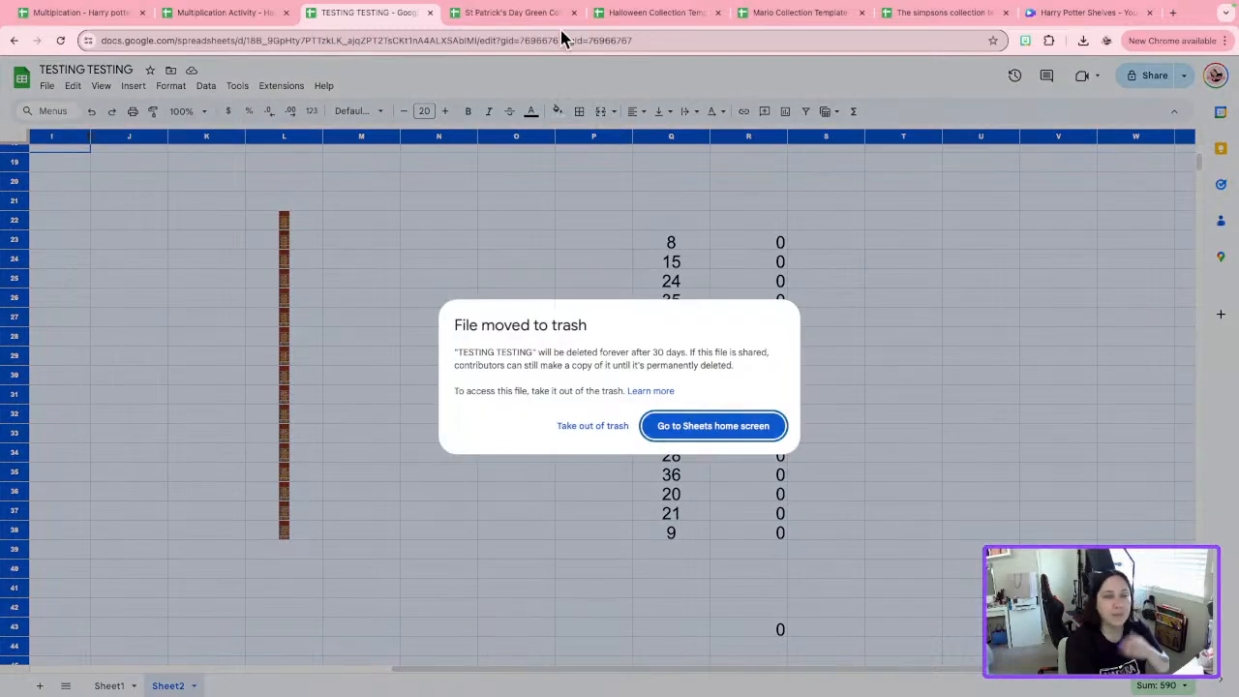
click(430, 13)
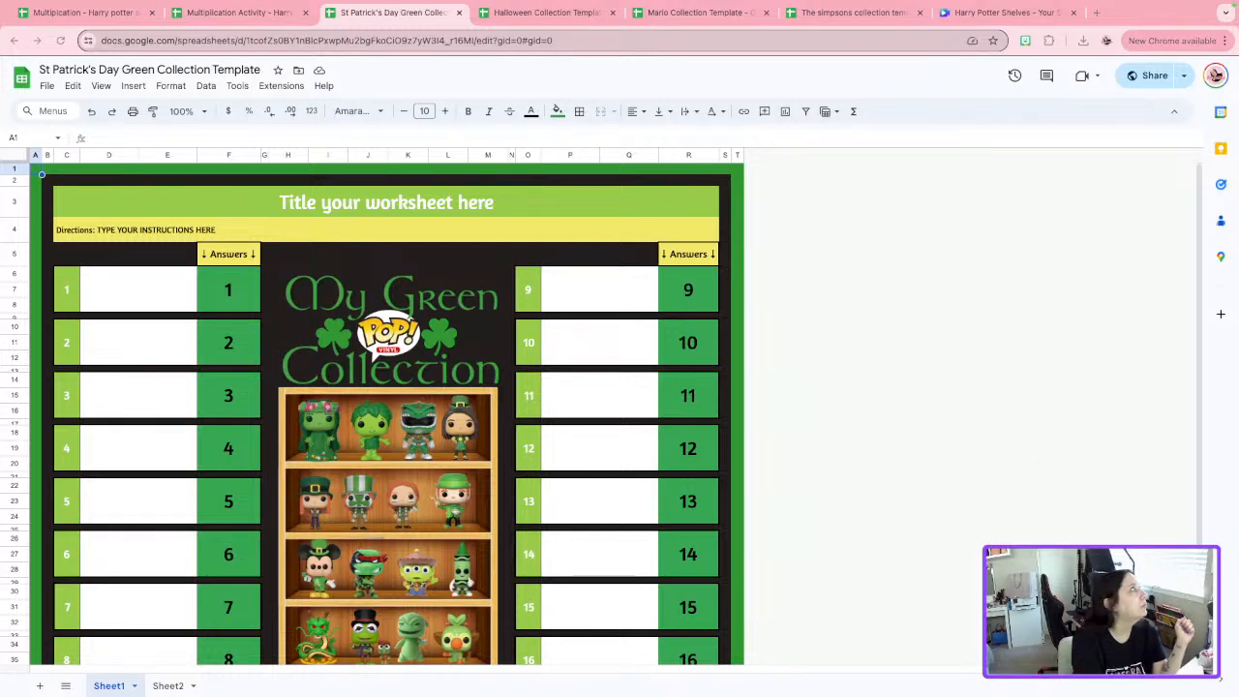
Take the browser out of full screen and examine the "Fraction of the day: 4/9 KEY" worksheet in the Safari window.
mouse_move(407, 8)
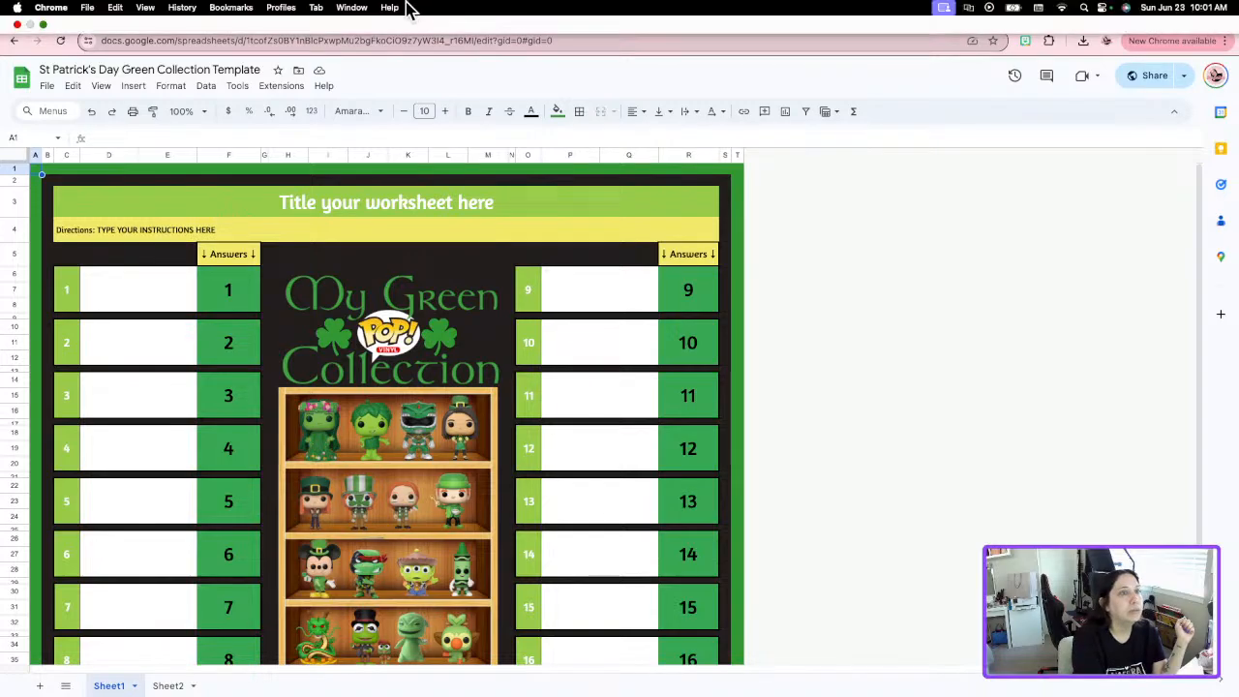
click(43, 24)
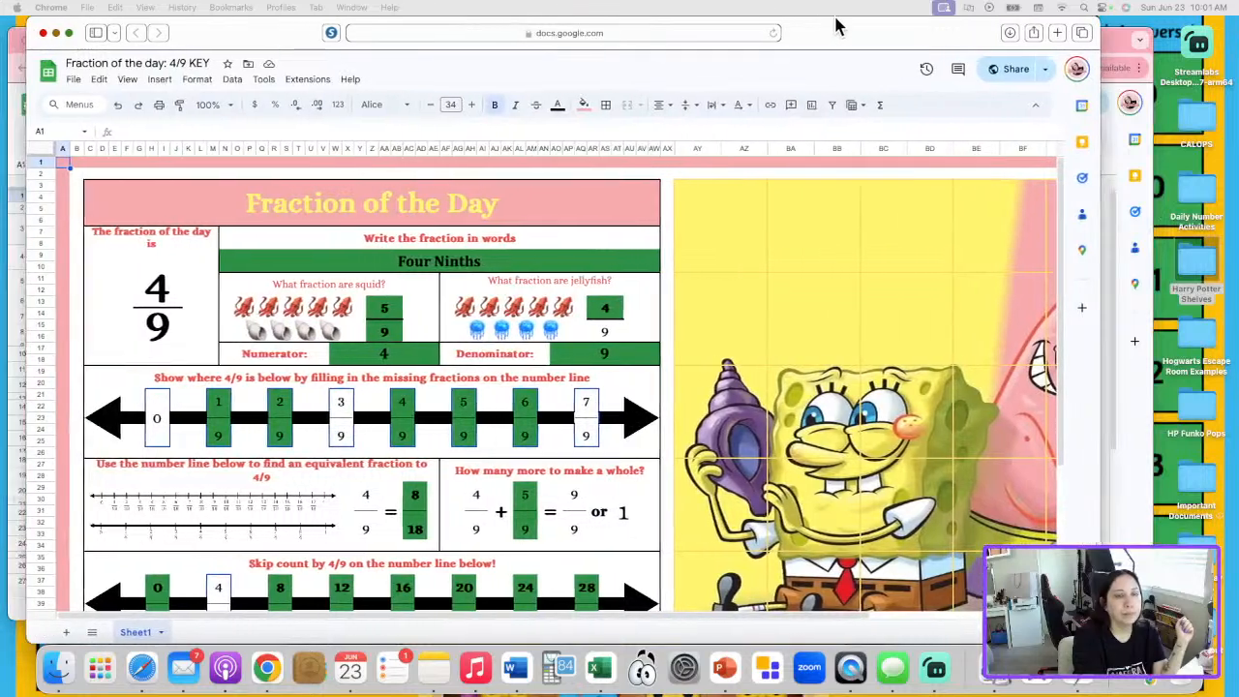
scroll(544, 493, down, 4)
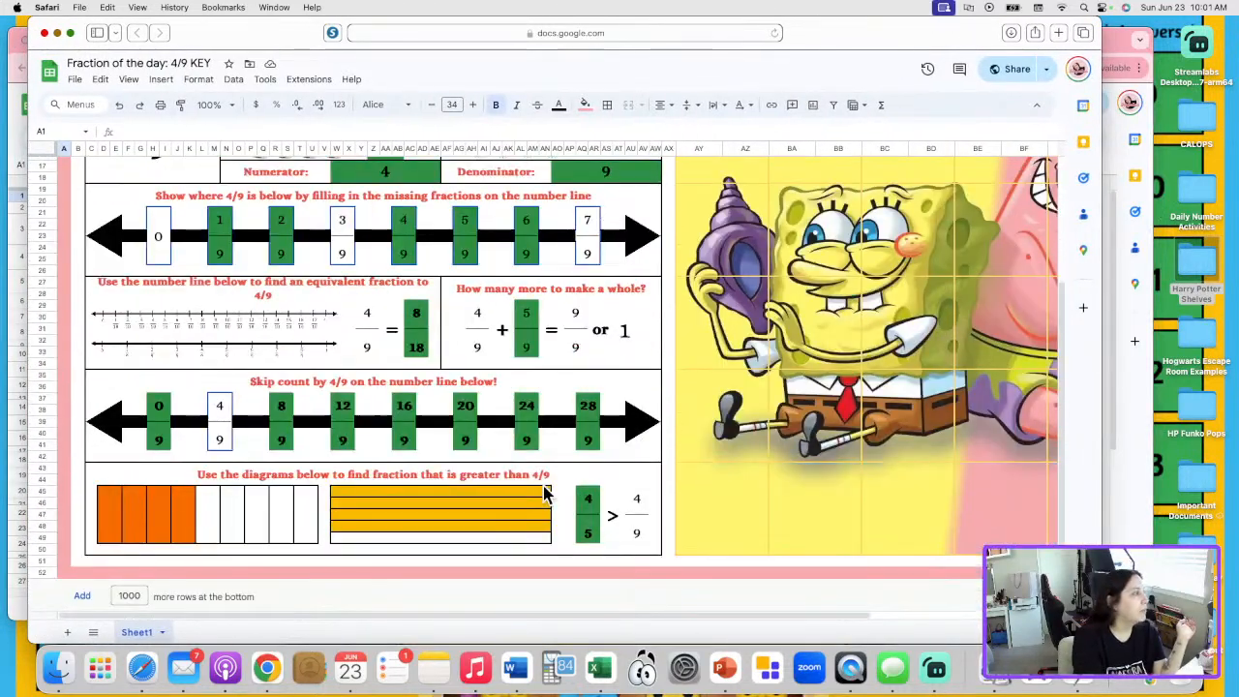
scroll(544, 494, up, 4)
scroll(544, 493, down, 4)
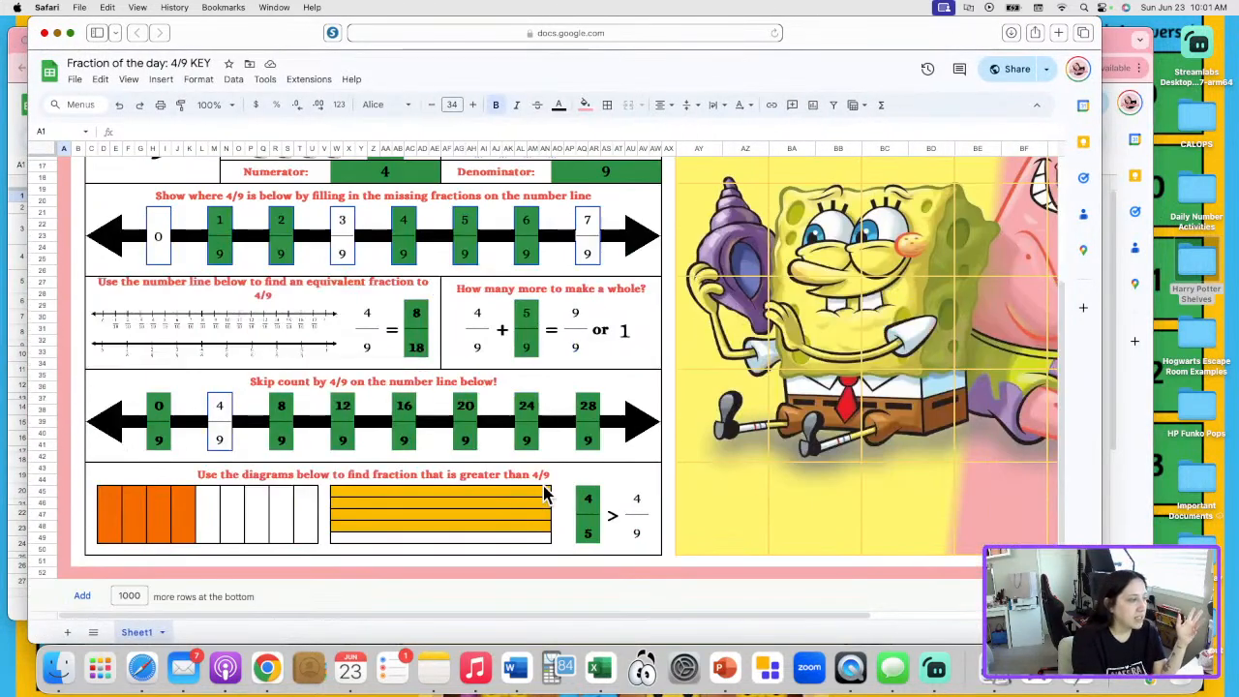
scroll(529, 448, up, 4)
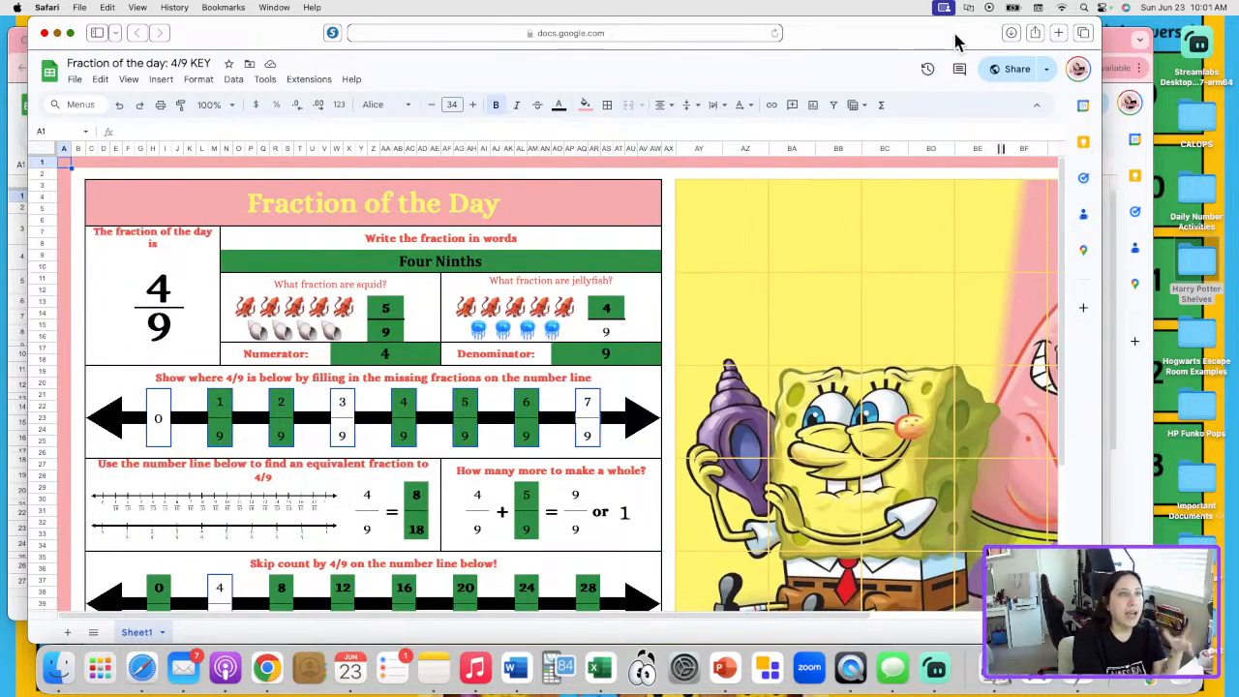
drag(955, 42, 2, 50)
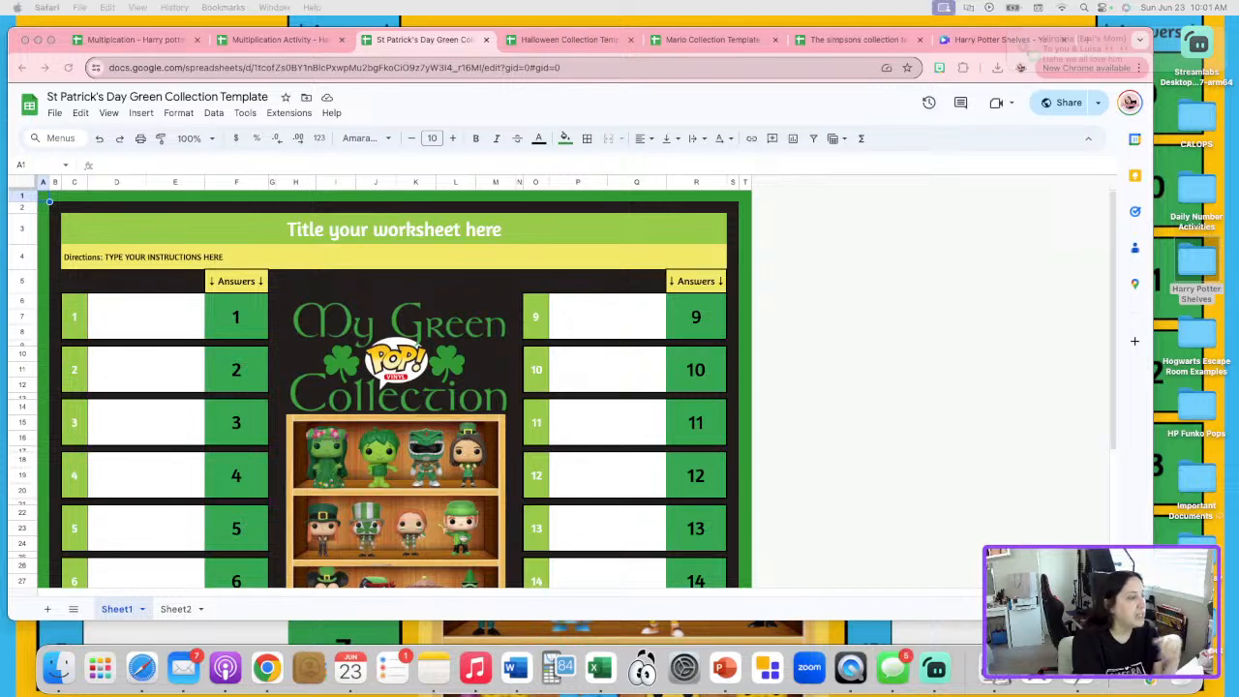